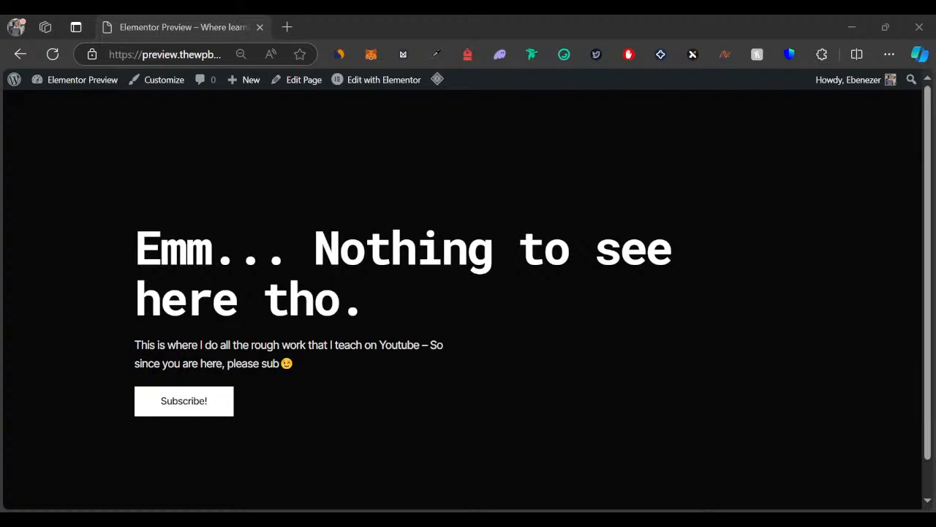
Step: Open the site's admin dashboard and go to the page for adding new plugins
{"action": "mouse_move", "coordinate": [52, 86]}
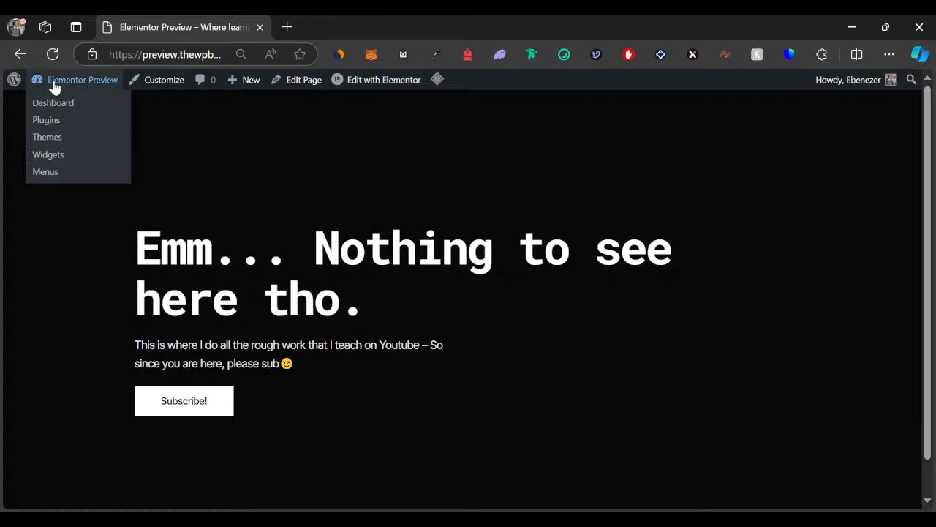
{"action": "left_click", "coordinate": [53, 110]}
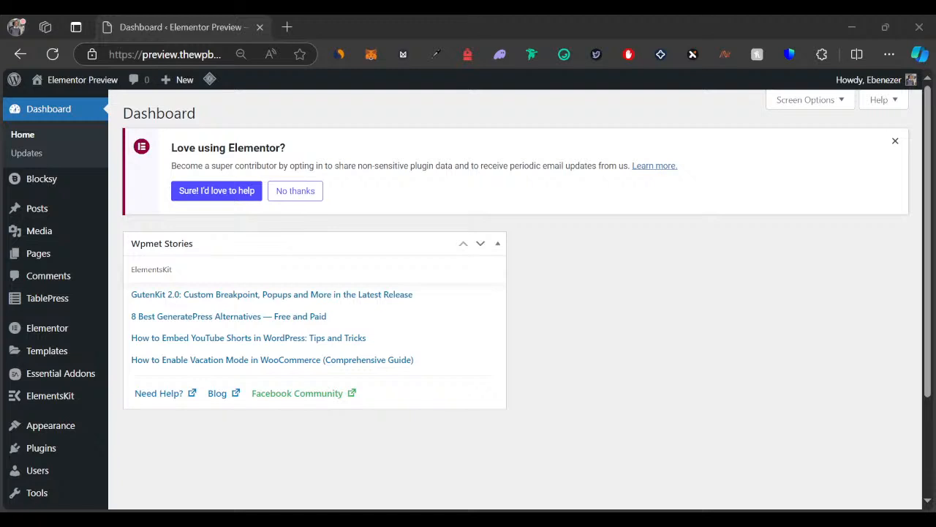
{"action": "left_click", "coordinate": [649, 402]}
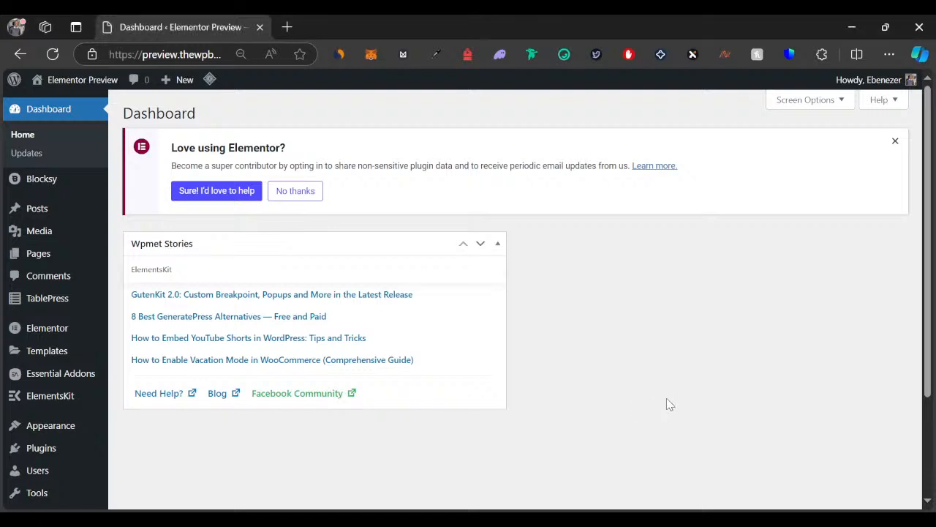
{"action": "mouse_move", "coordinate": [67, 239]}
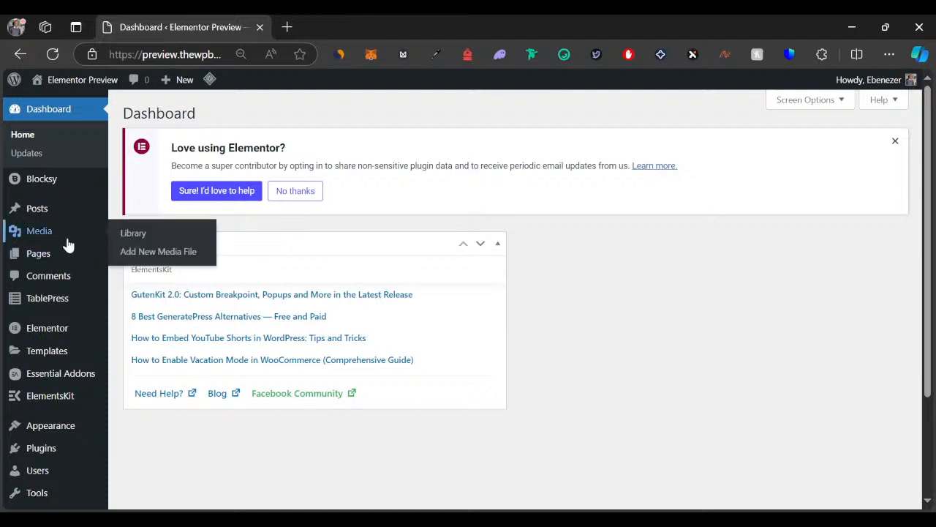
{"action": "mouse_move", "coordinate": [62, 447]}
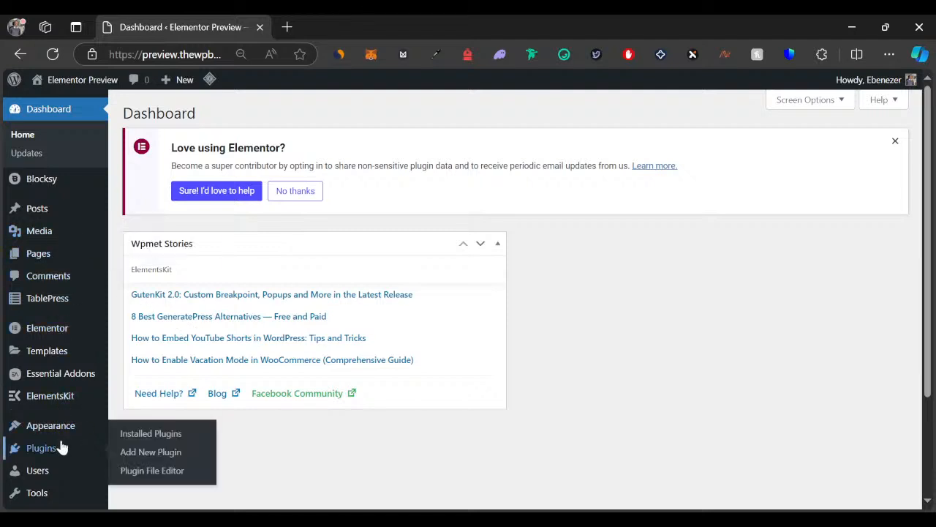
{"action": "left_click", "coordinate": [129, 454]}
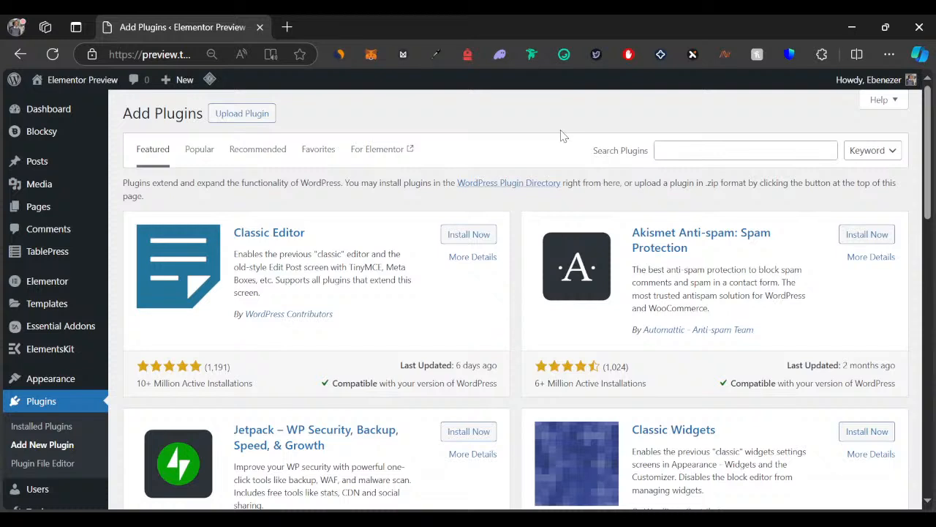
Step: Search the plugin directory for "elementor" and review the Elementor Website Builder and Essential Addons entries
{"action": "left_click", "coordinate": [676, 143]}
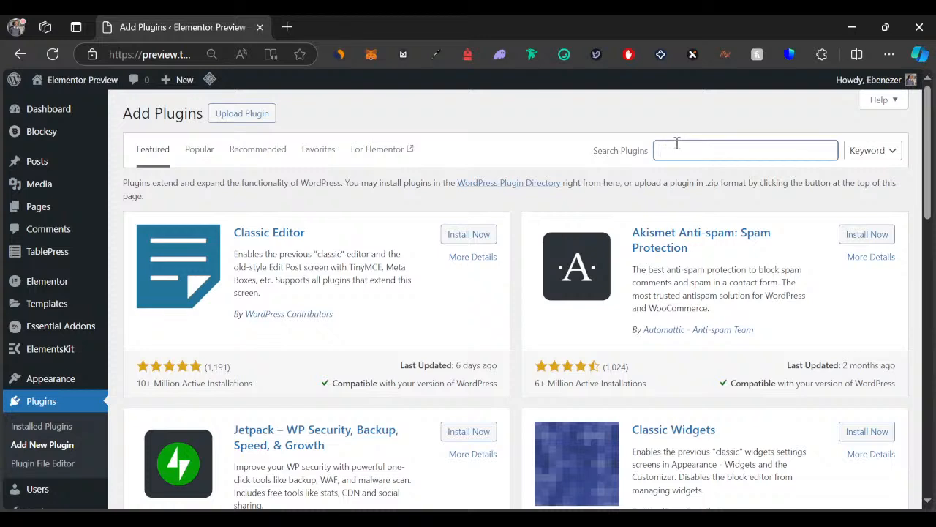
{"action": "type", "text": "elemto"}
{"action": "type", "text": "ntor"}
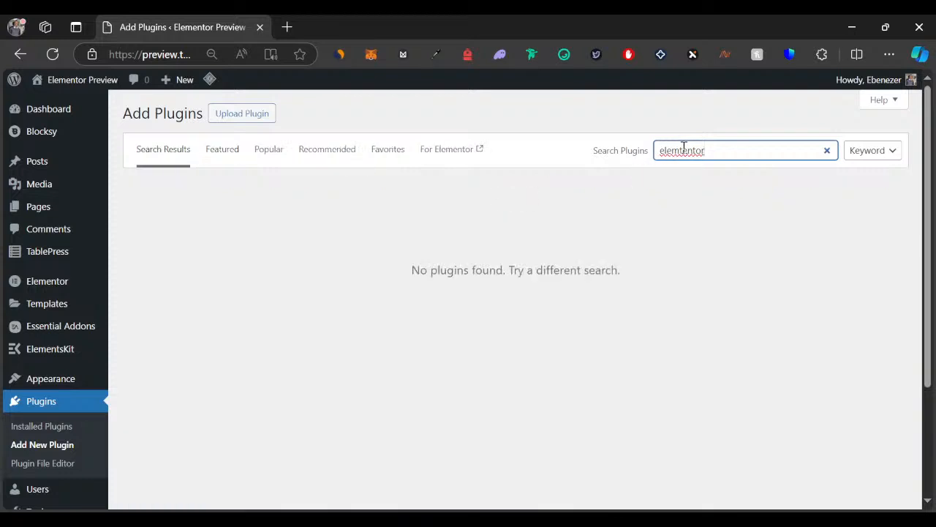
{"action": "key", "text": "BackSpace"}
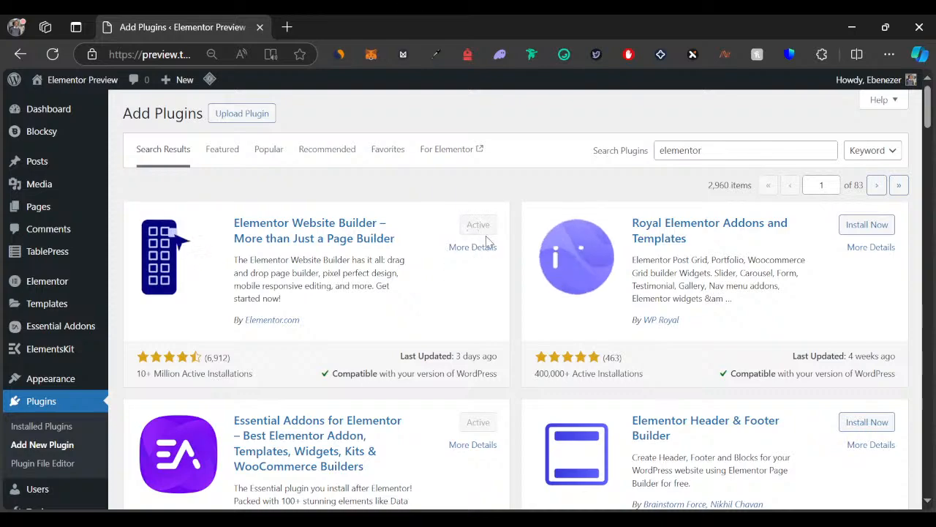
{"action": "scroll", "coordinate": [485, 241], "scroll_direction": "down", "scroll_amount": 4}
{"action": "scroll", "coordinate": [731, 293], "scroll_direction": "up", "scroll_amount": 3}
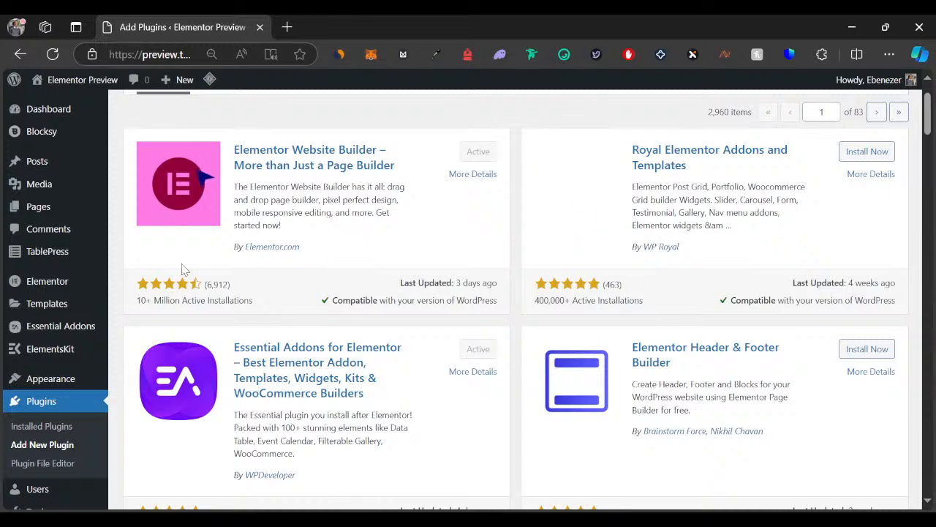
{"action": "scroll", "coordinate": [288, 268], "scroll_direction": "up", "scroll_amount": 1}
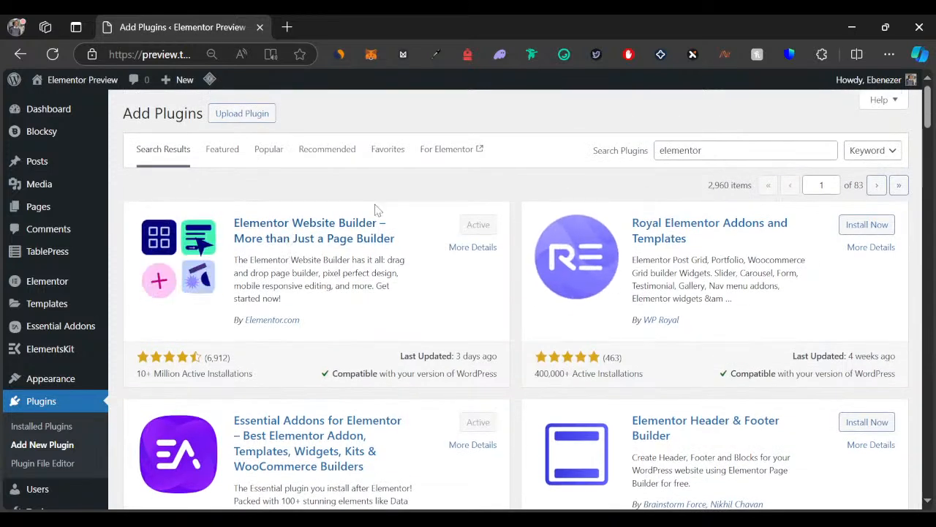
{"action": "scroll", "coordinate": [545, 225], "scroll_direction": "down", "scroll_amount": 2}
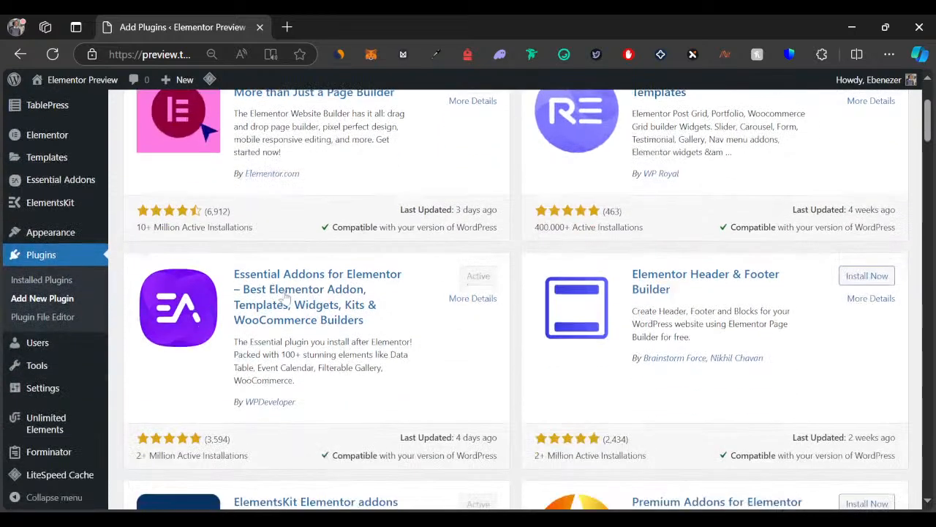
{"action": "scroll", "coordinate": [643, 229], "scroll_direction": "up", "scroll_amount": 2}
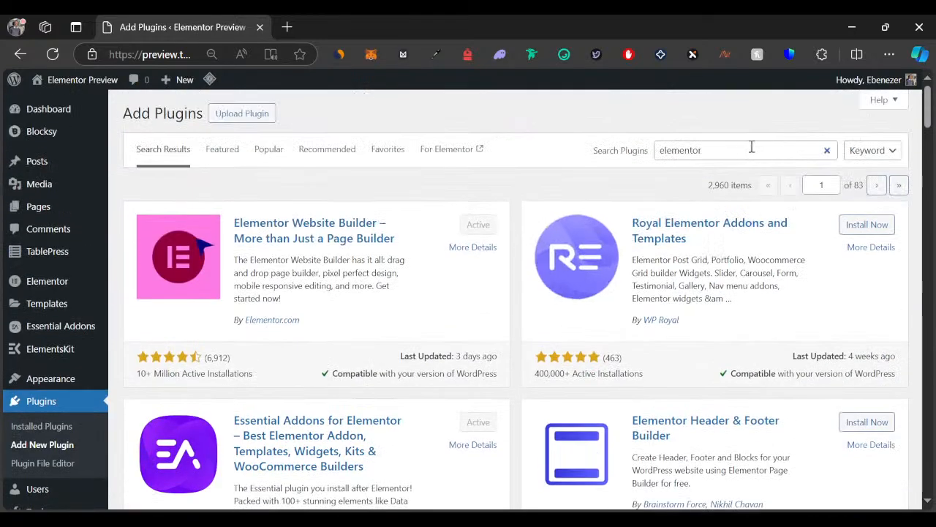
Step: Search the plugin directory for "tablepress"
{"action": "double_click", "coordinate": [740, 150]}
{"action": "type", "text": "tablepres"}
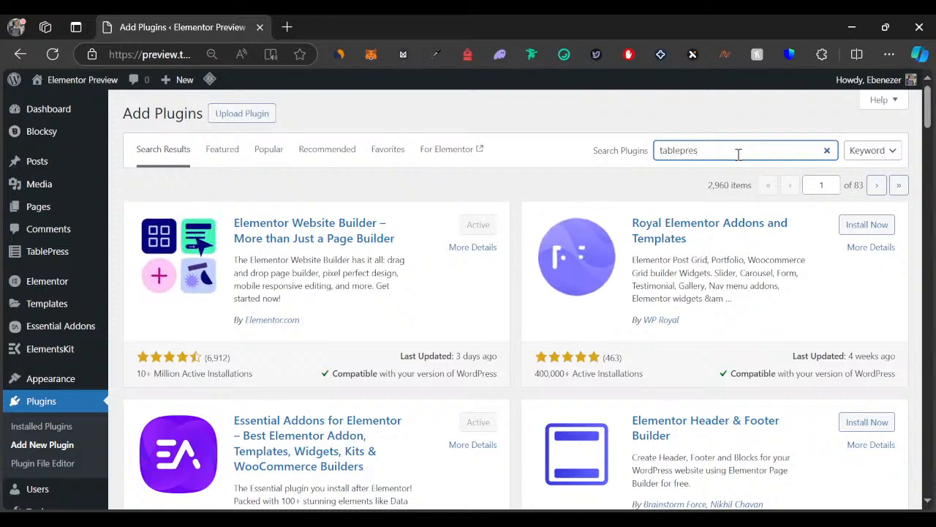
{"action": "type", "text": "s"}
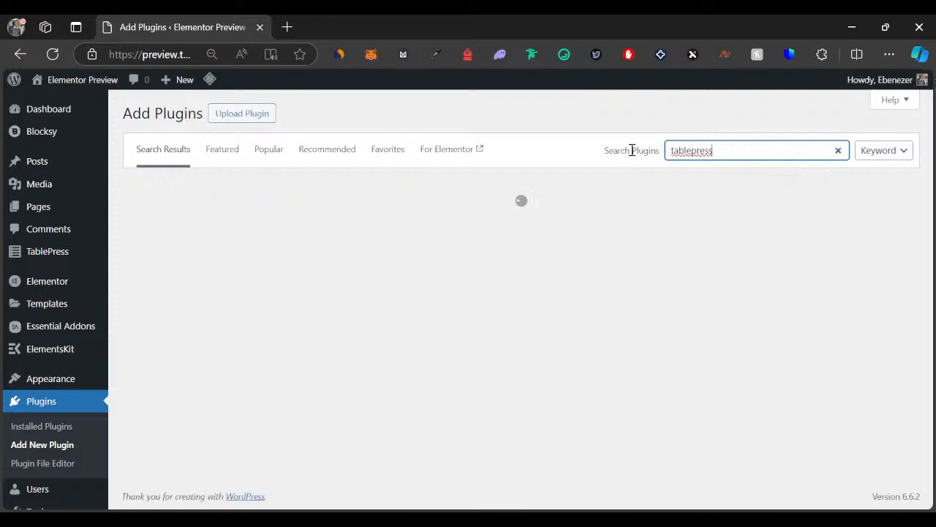
{"action": "left_click", "coordinate": [582, 134]}
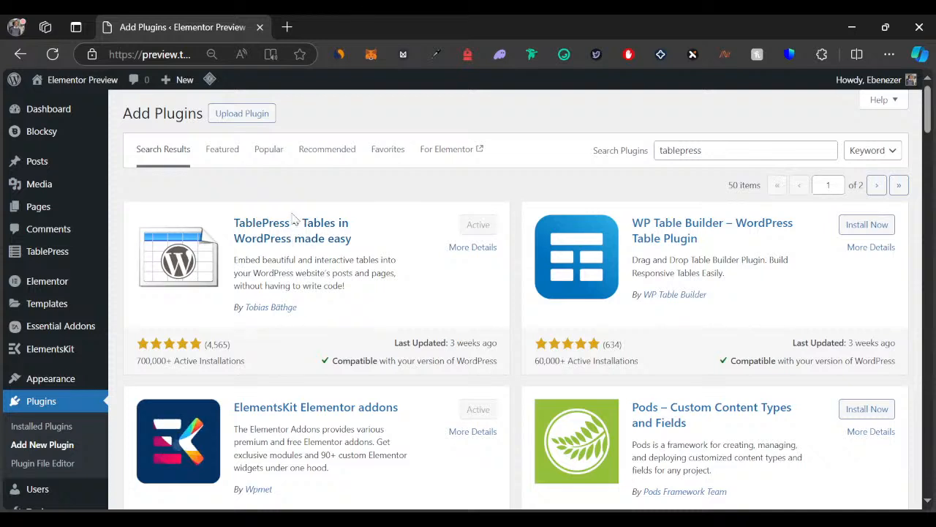
Step: Open the Elementor Preview site's Pricing Page in a new browser tab
{"action": "left_click", "coordinate": [286, 28]}
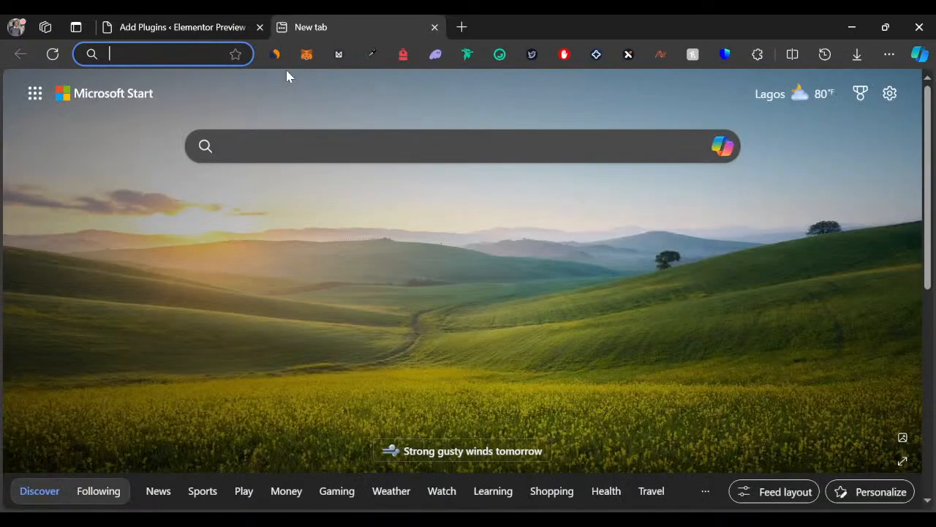
{"action": "type", "text": "preview"}
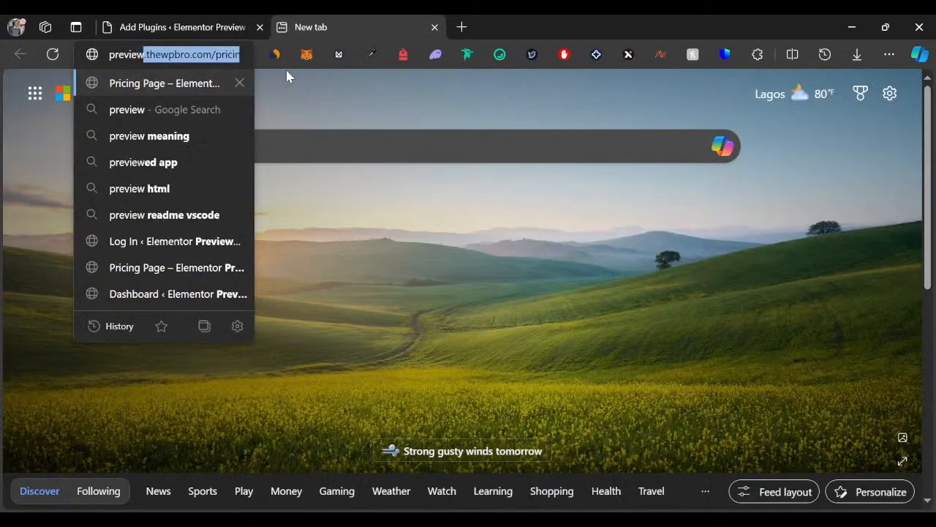
{"action": "key", "text": "Right"}
{"action": "key", "text": "Return"}
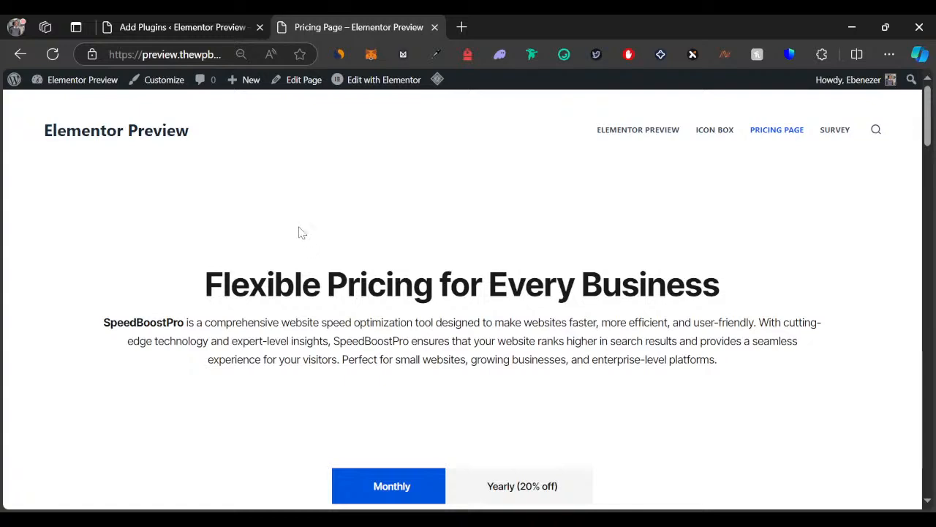
Step: Examine the pricing page's heading, intro text and plan cards, switching the plans from Monthly to Yearly (20% off)
{"action": "scroll", "coordinate": [213, 275], "scroll_direction": "down", "scroll_amount": 1}
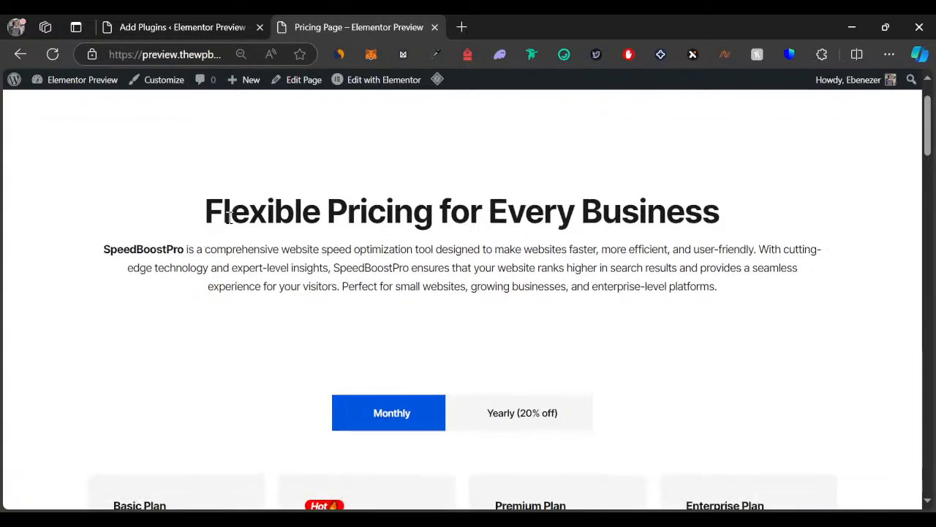
{"action": "left_click_drag", "start_coordinate": [230, 212], "coordinate": [508, 207]}
{"action": "left_click", "coordinate": [393, 254]}
{"action": "left_click_drag", "start_coordinate": [164, 251], "coordinate": [469, 250]}
{"action": "left_click", "coordinate": [415, 289]}
{"action": "scroll", "coordinate": [385, 309], "scroll_direction": "down", "scroll_amount": 2}
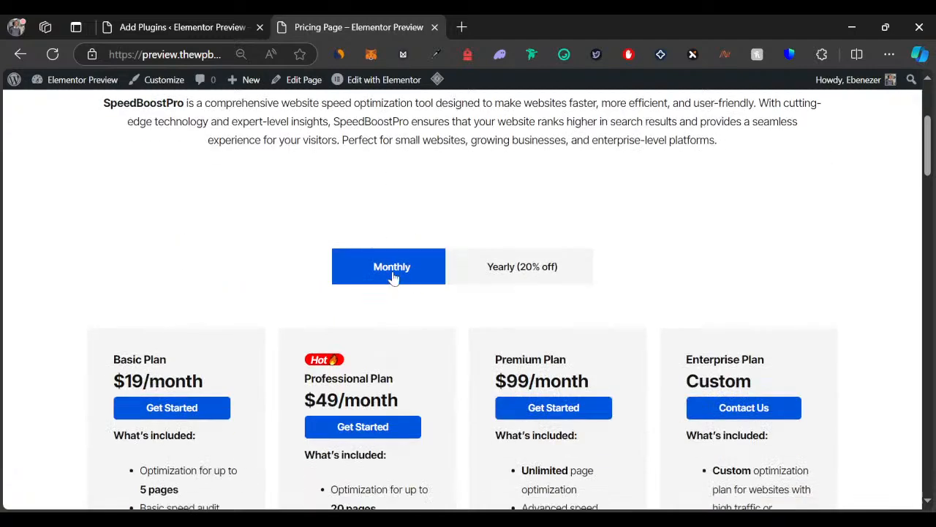
{"action": "scroll", "coordinate": [384, 271], "scroll_direction": "down", "scroll_amount": 2}
{"action": "scroll", "coordinate": [293, 293], "scroll_direction": "down", "scroll_amount": 1}
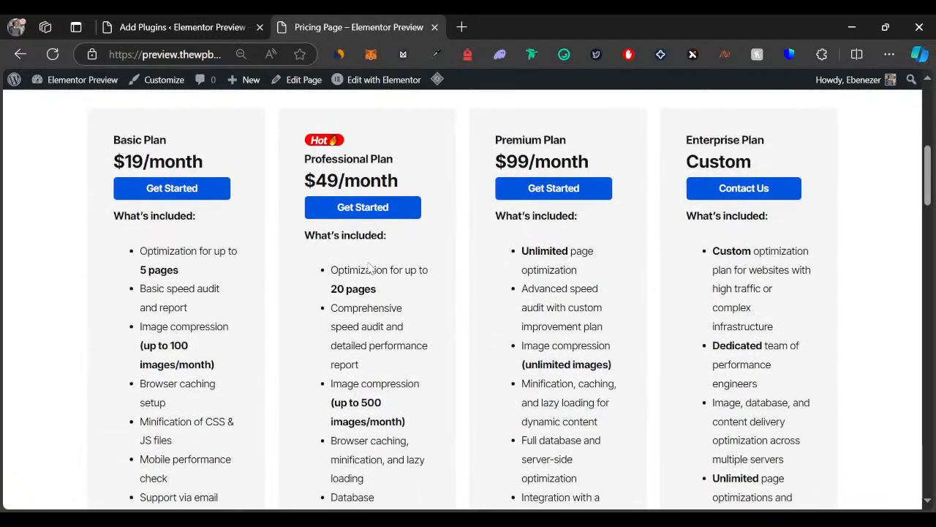
{"action": "scroll", "coordinate": [402, 277], "scroll_direction": "up", "scroll_amount": 1}
{"action": "scroll", "coordinate": [409, 278], "scroll_direction": "up", "scroll_amount": 2}
{"action": "left_click", "coordinate": [508, 201]}
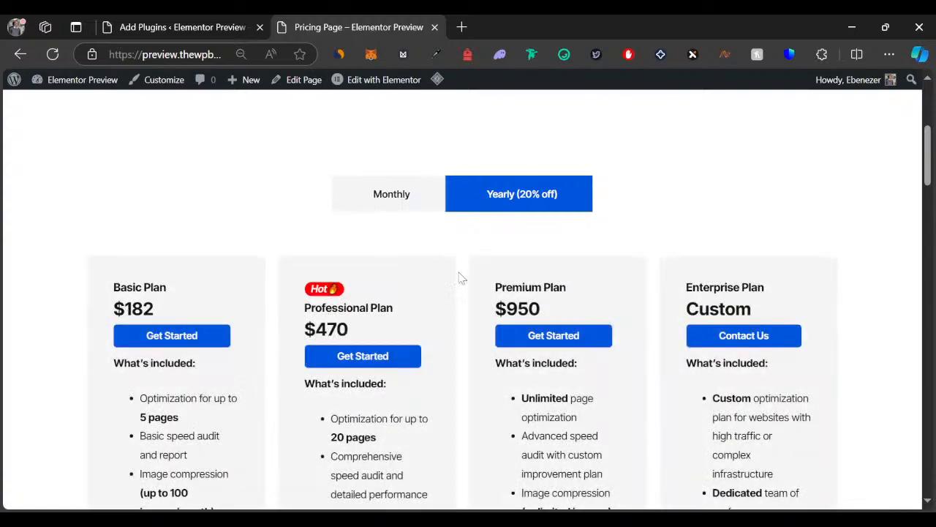
Step: Examine the rest of the pricing page: plan features, the plan comparison table, the FAQ and the Get Started section
{"action": "scroll", "coordinate": [395, 275], "scroll_direction": "down", "scroll_amount": 12}
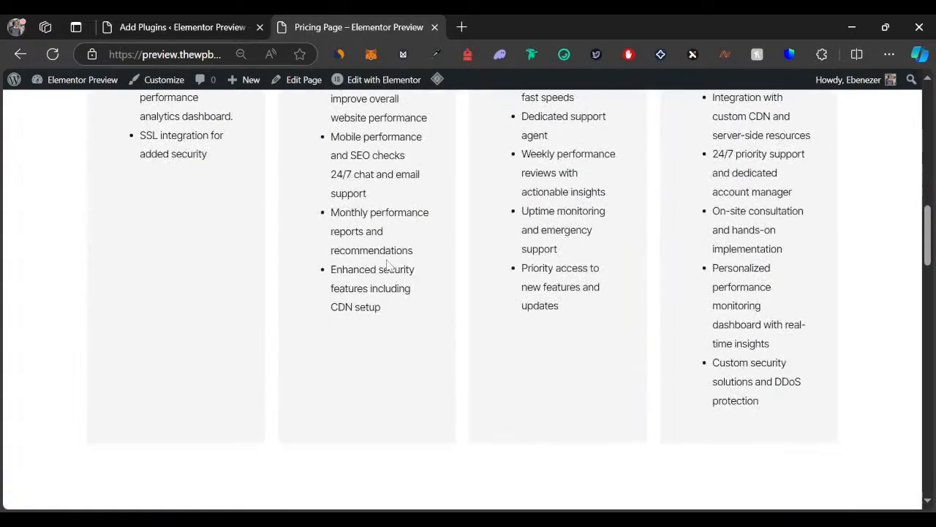
{"action": "scroll", "coordinate": [102, 219], "scroll_direction": "down", "scroll_amount": 1}
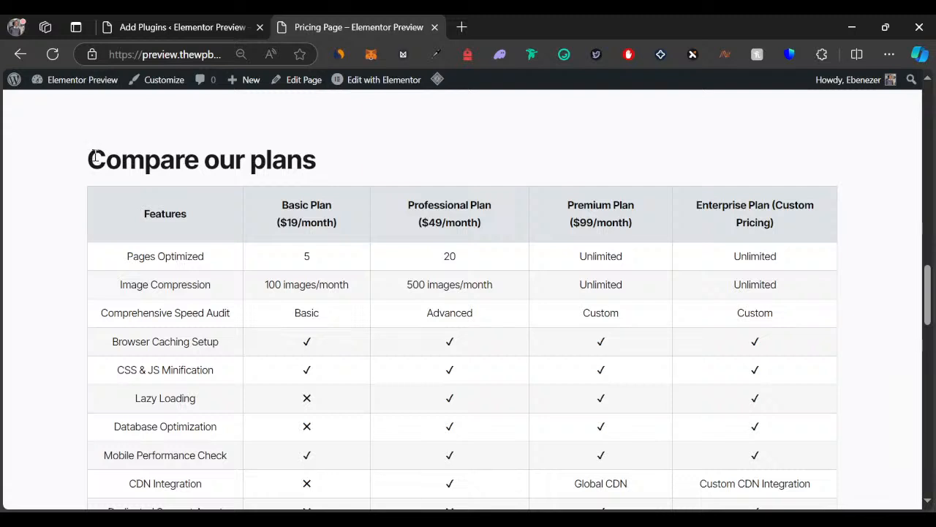
{"action": "left_click_drag", "start_coordinate": [89, 157], "coordinate": [245, 160]}
{"action": "left_click", "coordinate": [216, 218]}
{"action": "left_click_drag", "start_coordinate": [605, 256], "coordinate": [724, 260]}
{"action": "left_click", "coordinate": [774, 253]}
{"action": "scroll", "coordinate": [335, 253], "scroll_direction": "down", "scroll_amount": 10}
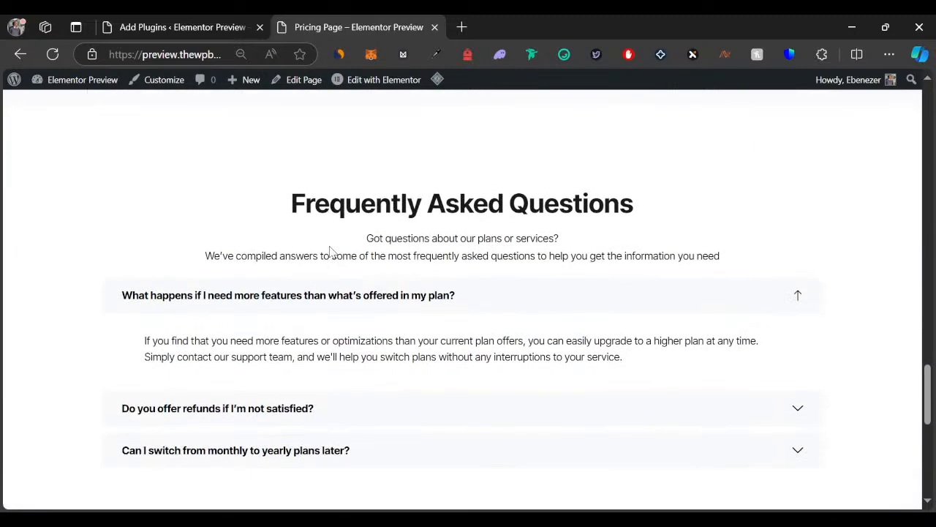
{"action": "scroll", "coordinate": [410, 232], "scroll_direction": "down", "scroll_amount": 6}
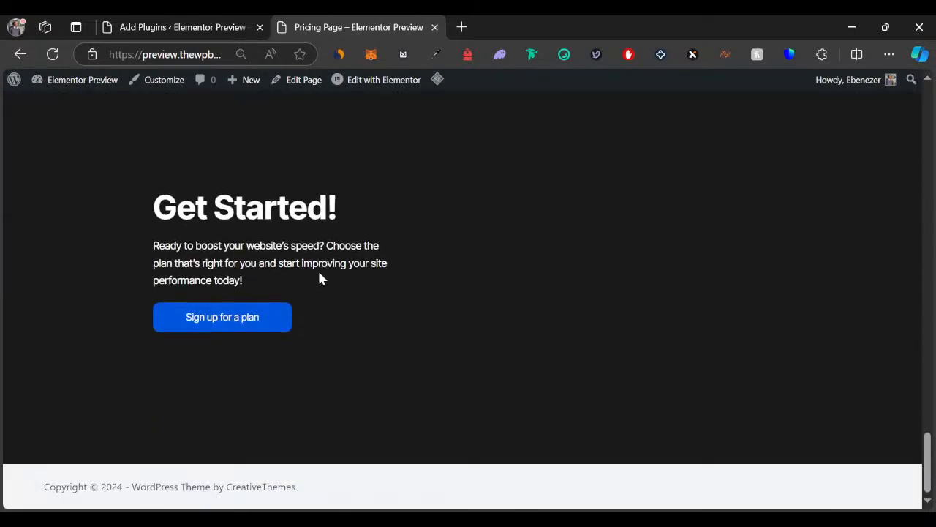
{"action": "scroll", "coordinate": [398, 296], "scroll_direction": "up", "scroll_amount": 8}
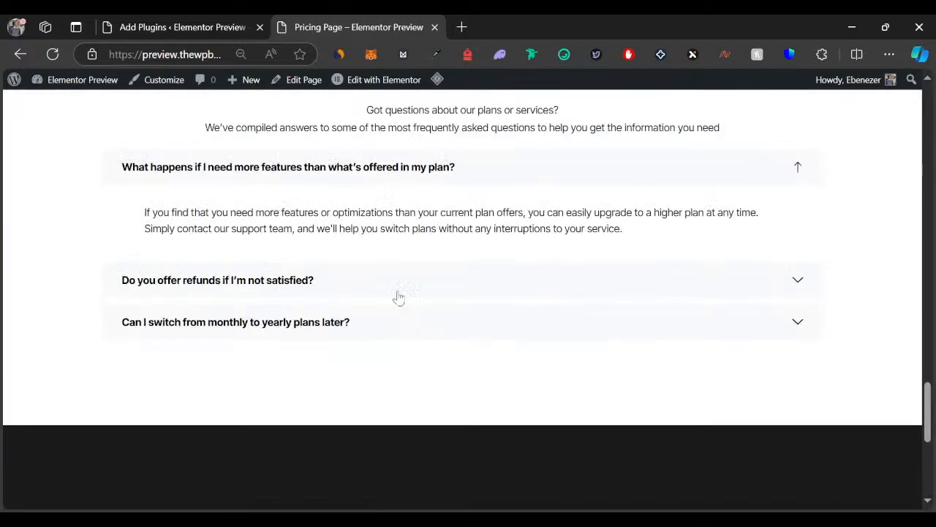
{"action": "scroll", "coordinate": [398, 296], "scroll_direction": "up", "scroll_amount": 12}
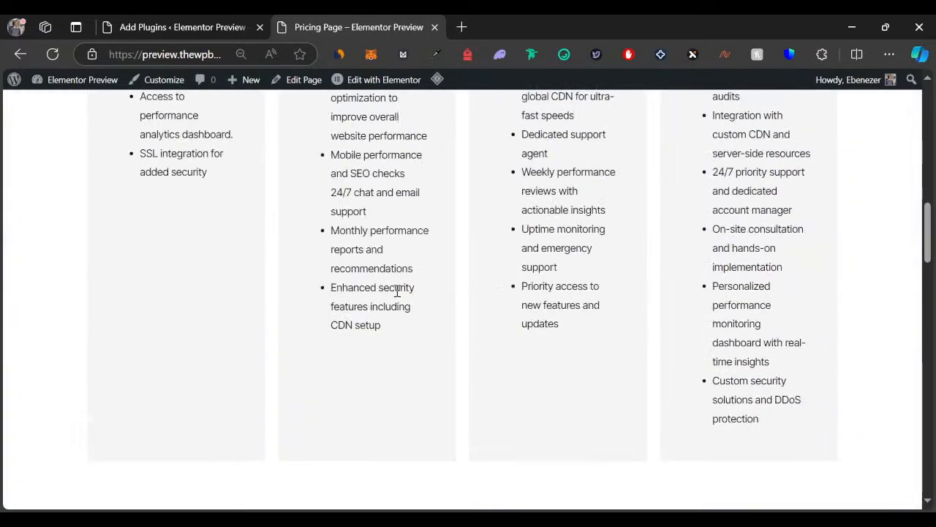
{"action": "scroll", "coordinate": [397, 291], "scroll_direction": "up", "scroll_amount": 2}
{"action": "scroll", "coordinate": [396, 295], "scroll_direction": "up", "scroll_amount": 4}
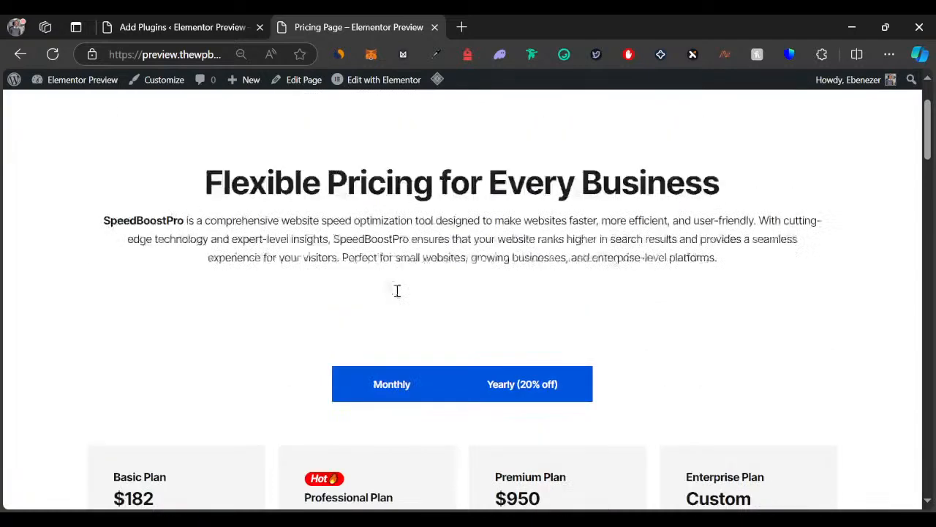
Step: Return to the WordPress admin tab and start a new Elementor template
{"action": "left_click", "coordinate": [188, 29]}
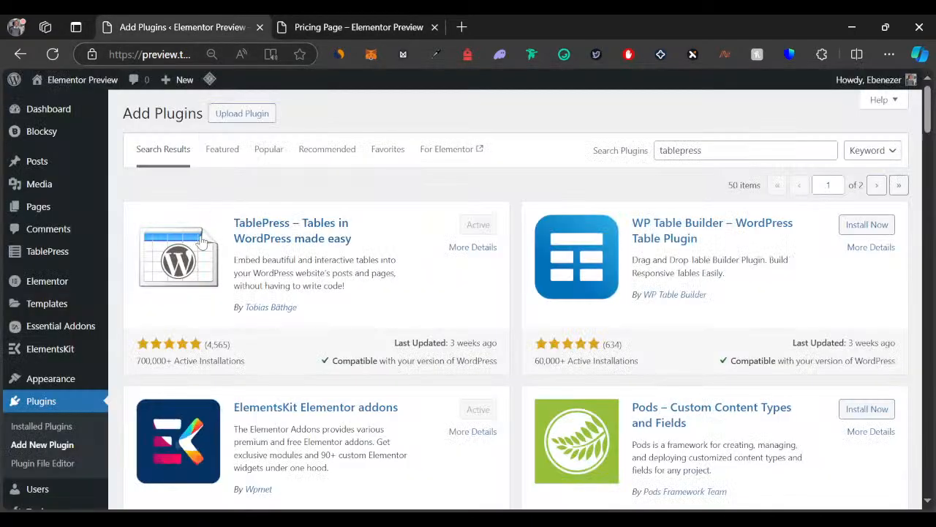
{"action": "mouse_move", "coordinate": [58, 283]}
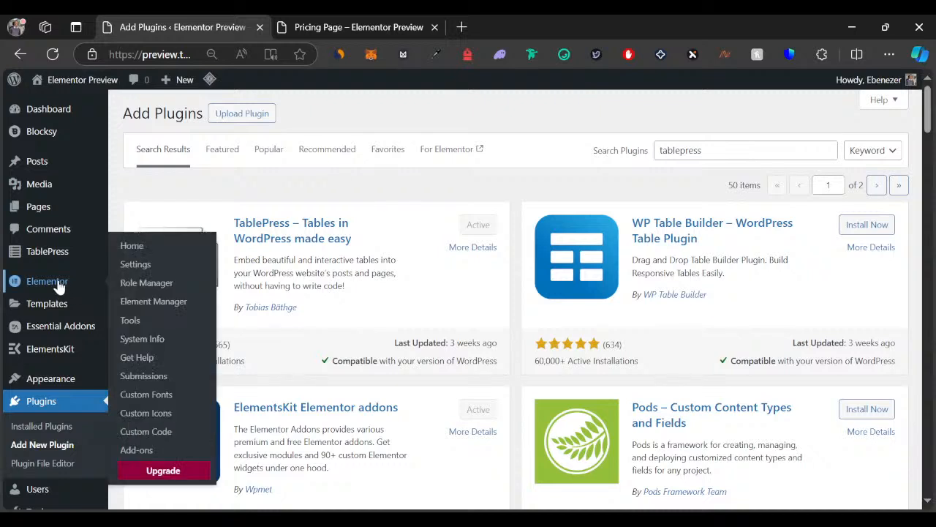
{"action": "mouse_move", "coordinate": [63, 308]}
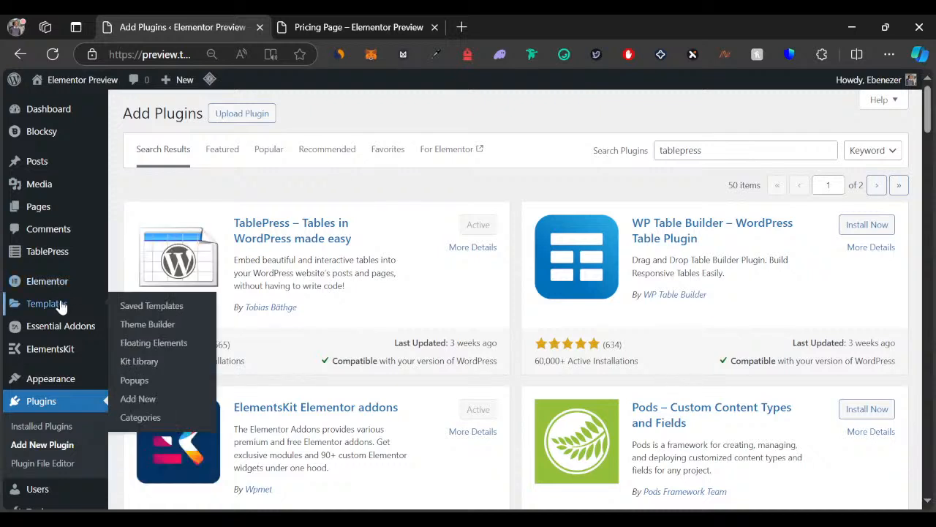
{"action": "left_click", "coordinate": [132, 404]}
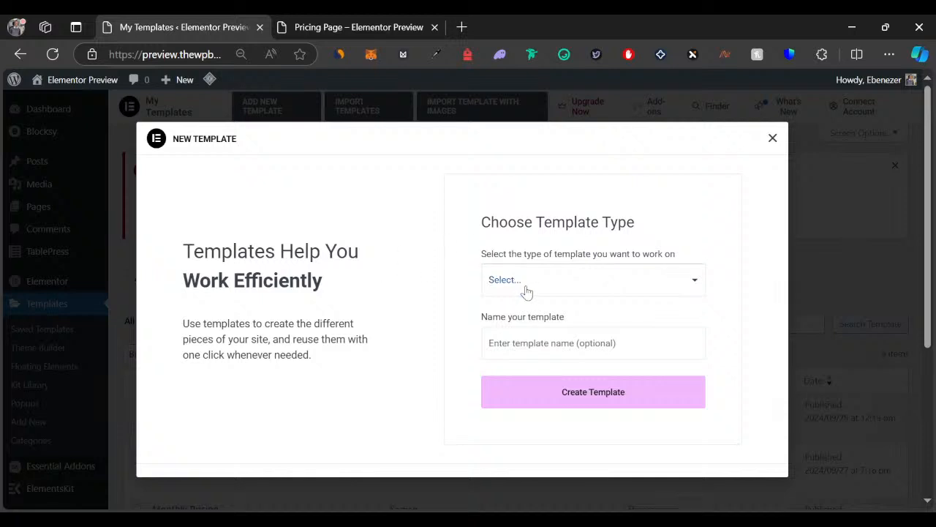
Step: Create a Section template named "Monthly Pricing (tuts)"
{"action": "left_click", "coordinate": [513, 365]}
{"action": "left_click", "coordinate": [550, 340]}
{"action": "type", "text": "Monthly T"}
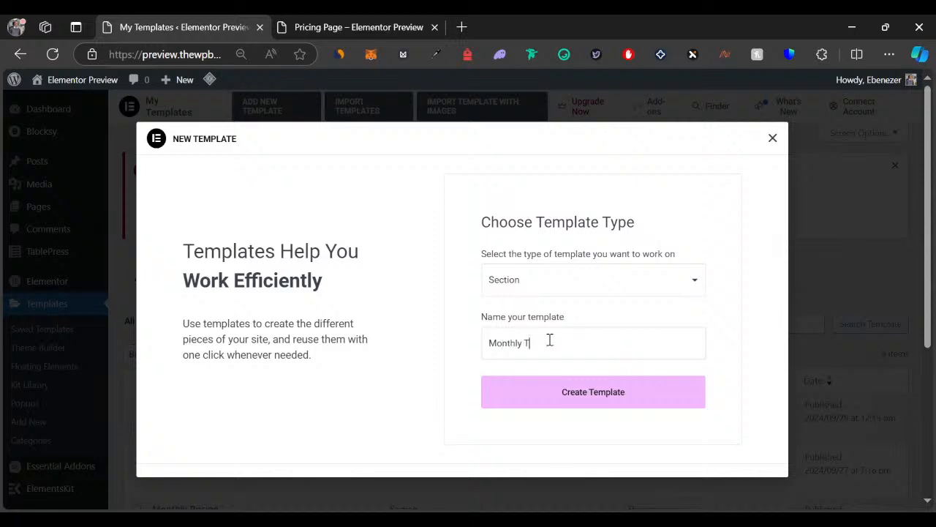
{"action": "key", "text": "BackSpace"}
{"action": "type", "text": "Pricing (tuts)"}
{"action": "left_click", "coordinate": [572, 392]}
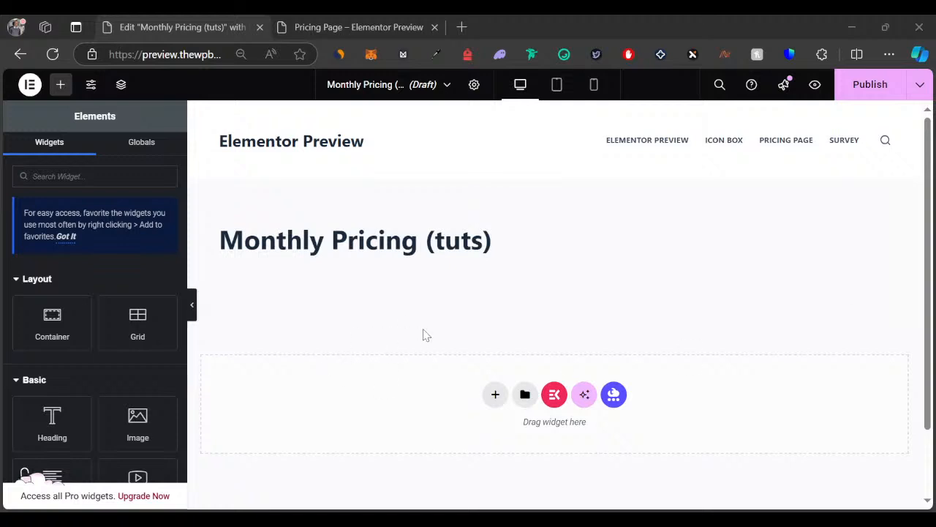
Step: Add a single-column Flexbox container to the template and nest another container inside it
{"action": "left_click", "coordinate": [495, 395]}
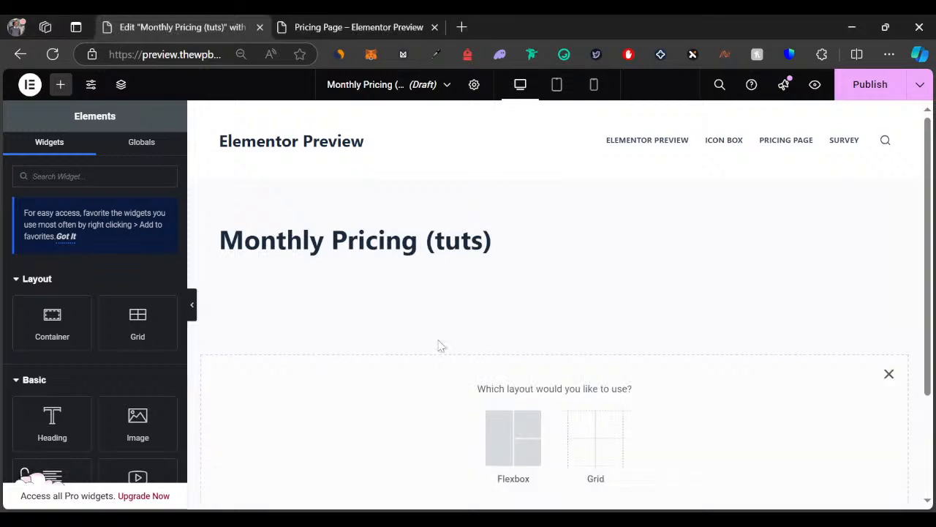
{"action": "scroll", "coordinate": [483, 318], "scroll_direction": "down", "scroll_amount": 1}
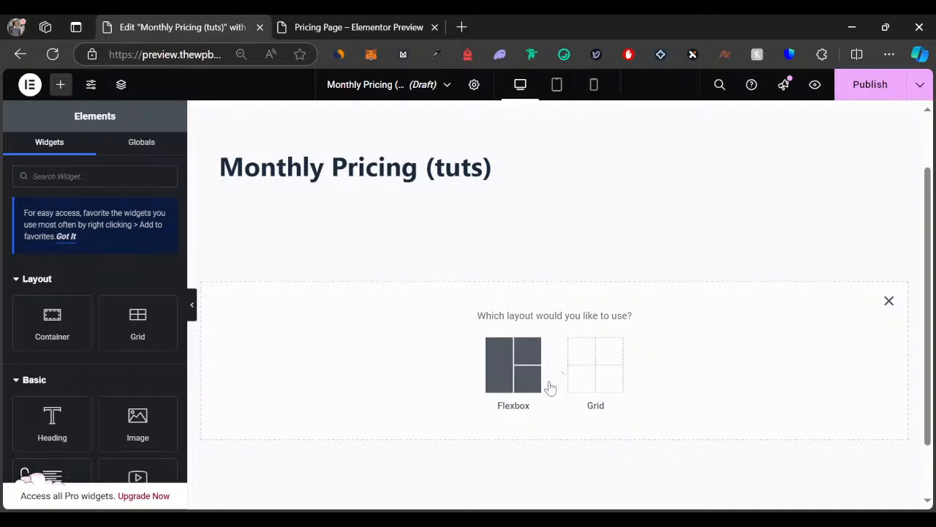
{"action": "left_click", "coordinate": [594, 380]}
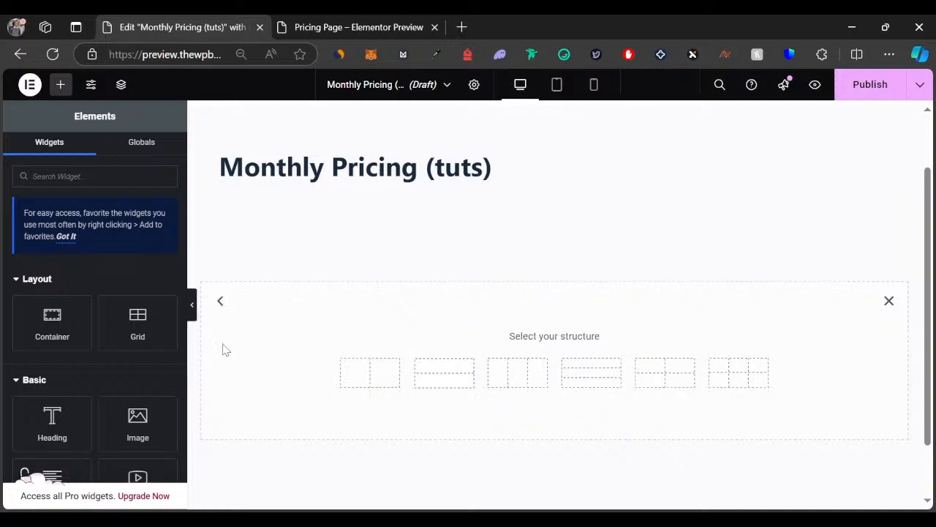
{"action": "left_click", "coordinate": [219, 301]}
{"action": "left_click", "coordinate": [526, 373]}
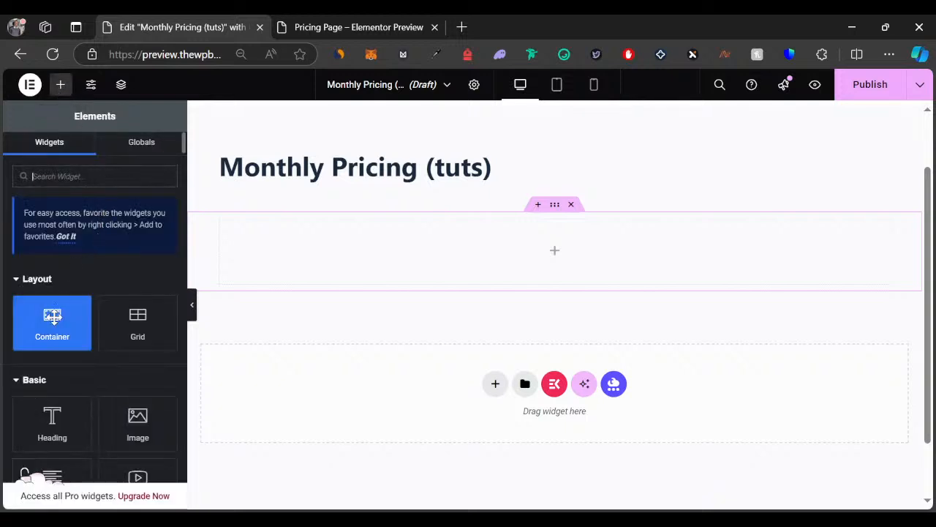
{"action": "left_click_drag", "start_coordinate": [52, 316], "coordinate": [301, 242]}
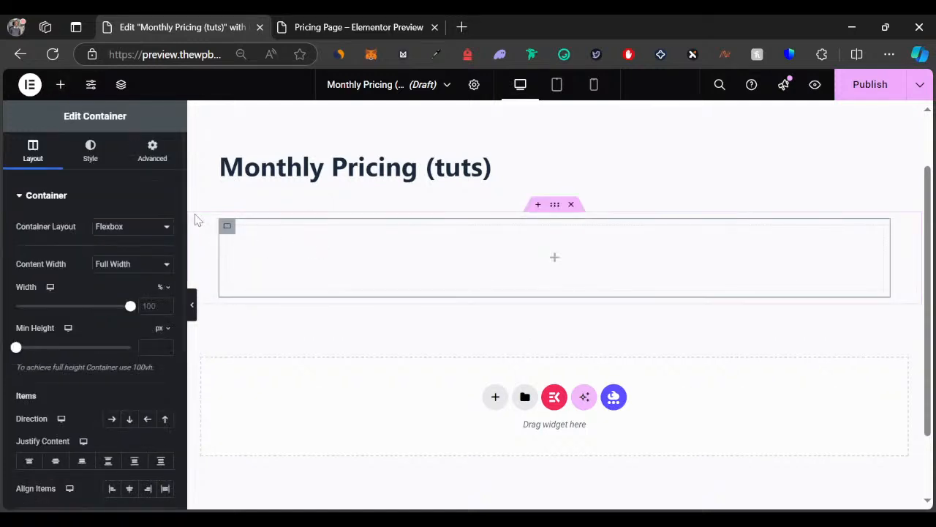
Step: Switch the outer container to a Grid layout with 4 columns and 1 row
{"action": "left_click", "coordinate": [555, 208]}
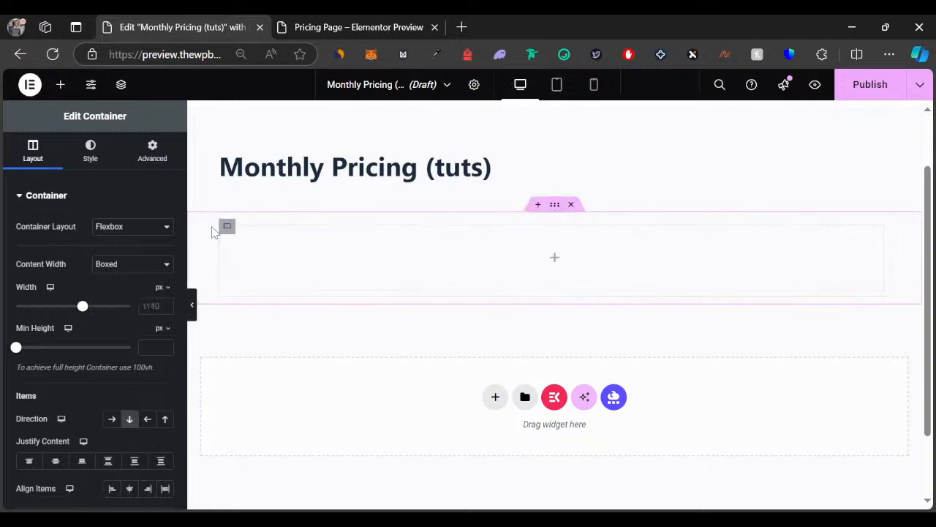
{"action": "left_click", "coordinate": [149, 232]}
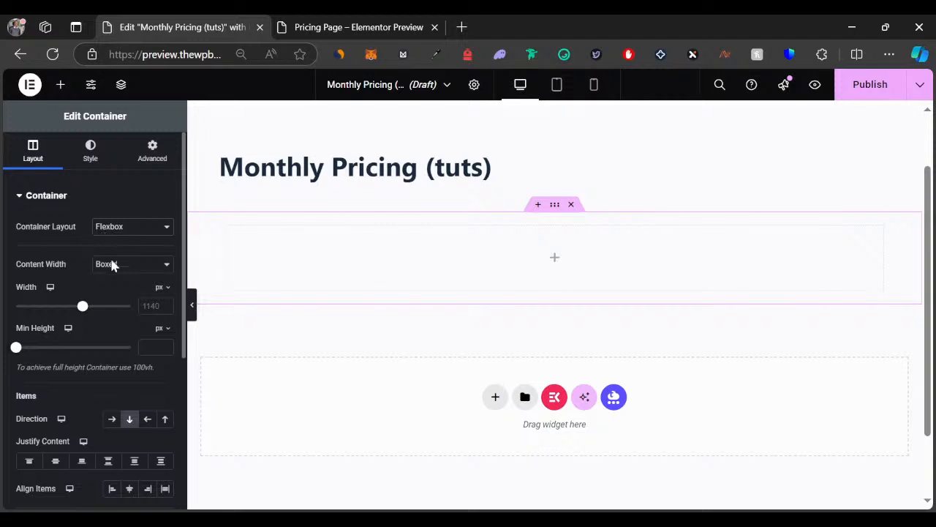
{"action": "left_click", "coordinate": [109, 264]}
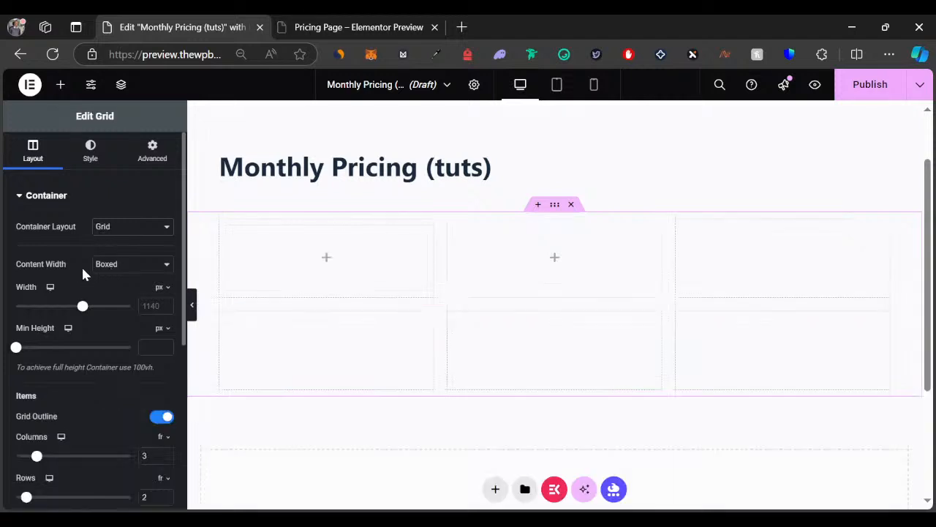
{"action": "scroll", "coordinate": [117, 391], "scroll_direction": "down", "scroll_amount": 2}
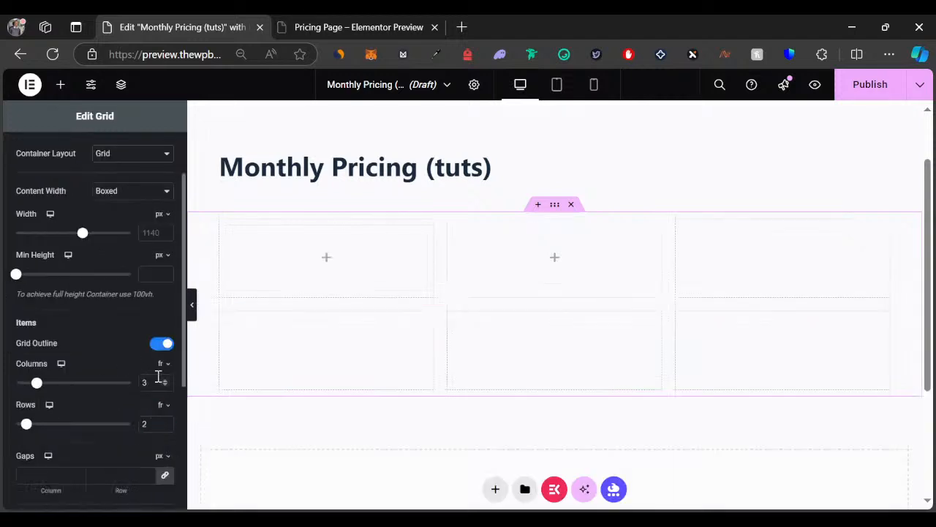
{"action": "double_click", "coordinate": [146, 382]}
{"action": "type", "text": "4"}
{"action": "double_click", "coordinate": [145, 424]}
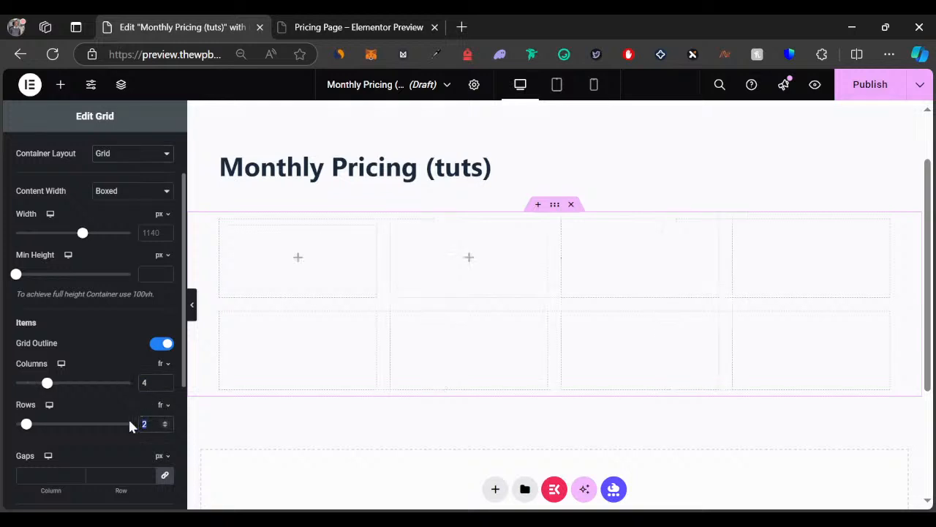
{"action": "type", "text": "1"}
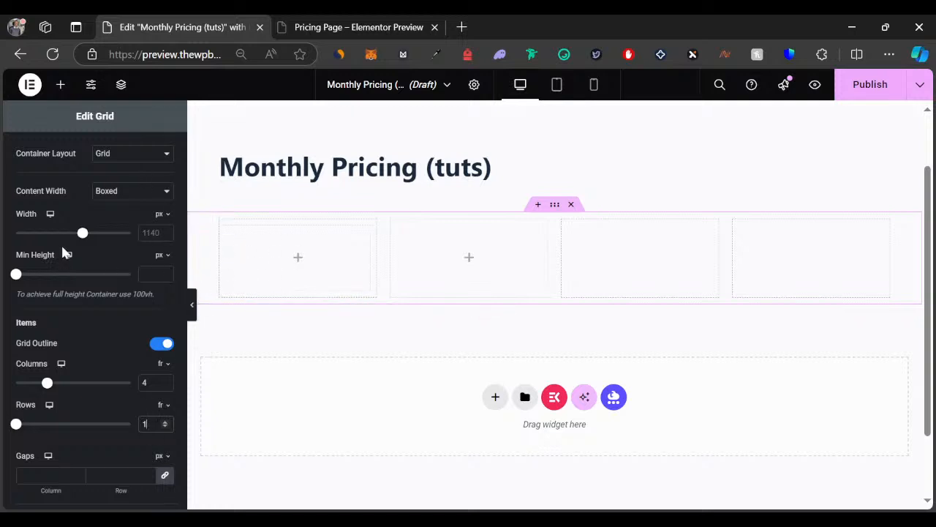
{"action": "scroll", "coordinate": [63, 241], "scroll_direction": "up", "scroll_amount": 2}
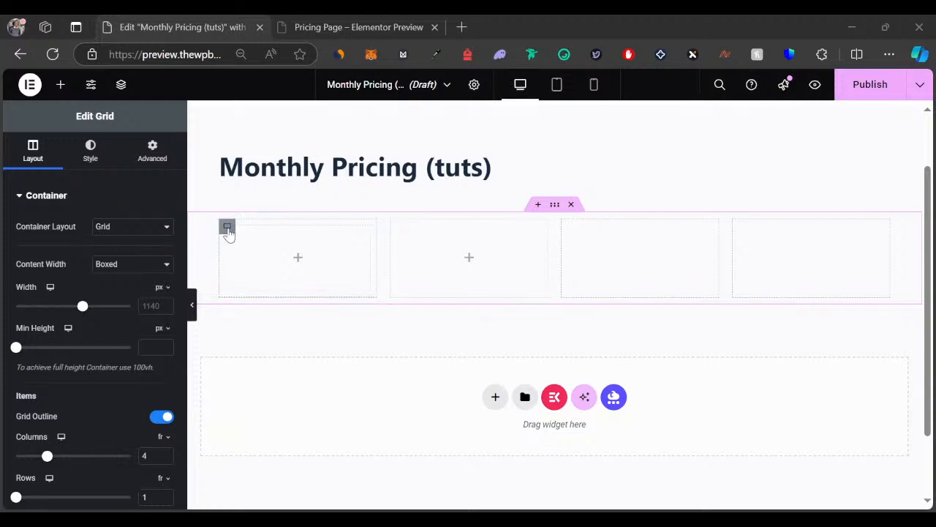
Step: Unlink the first inner container's padding and set it to 40 px top, 50 px right, 40 px bottom and 50 px left
{"action": "left_click", "coordinate": [228, 227]}
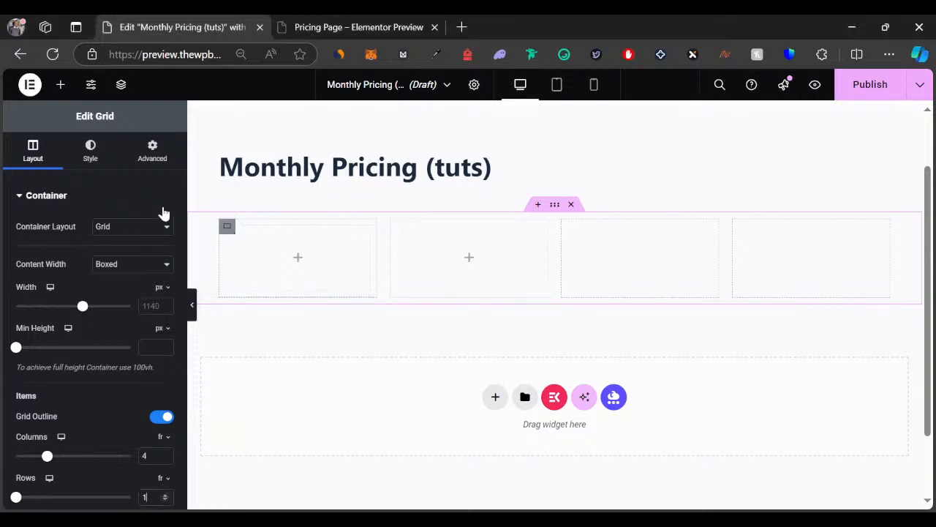
{"action": "left_click", "coordinate": [152, 161]}
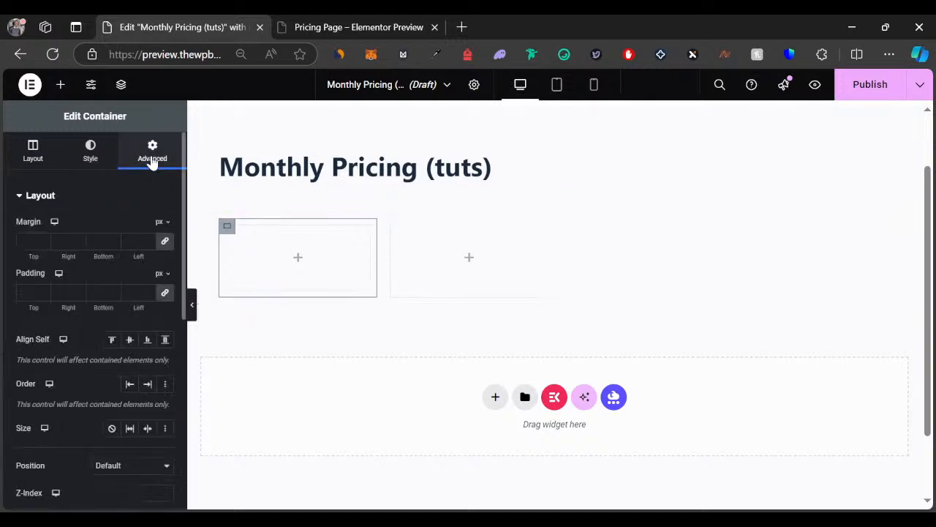
{"action": "left_click", "coordinate": [165, 294]}
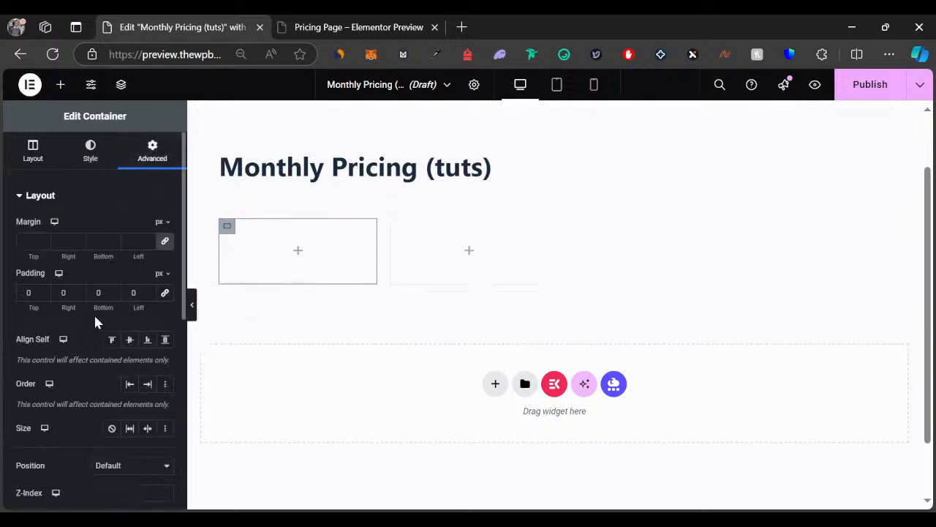
{"action": "left_click", "coordinate": [24, 291]}
{"action": "left_click_drag", "start_coordinate": [33, 304], "coordinate": [63, 300]}
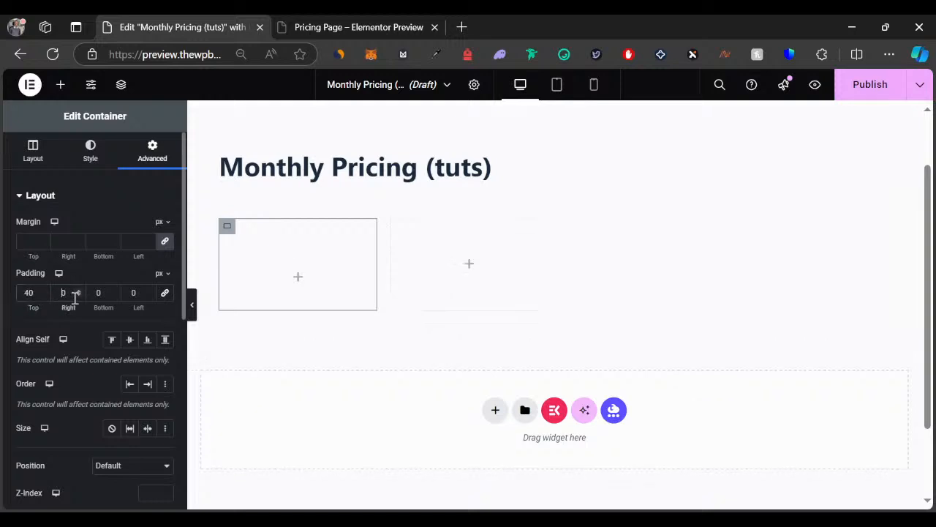
{"action": "type", "text": "5"}
{"action": "left_click", "coordinate": [96, 292]}
{"action": "type", "text": "4"}
{"action": "left_click", "coordinate": [128, 292]}
{"action": "type", "text": "5"}
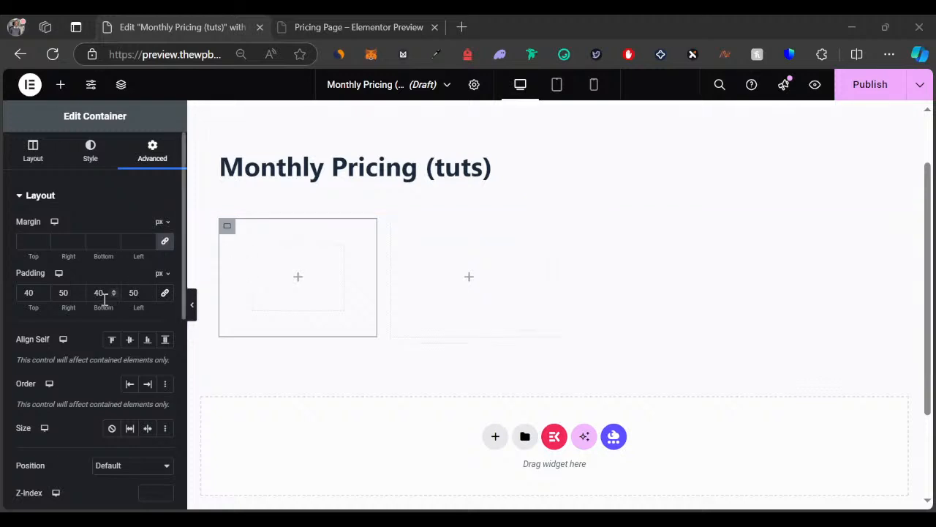
Step: Change the first inner container's padding to 40 px right, 40 px left and 50 px bottom
{"action": "double_click", "coordinate": [65, 292]}
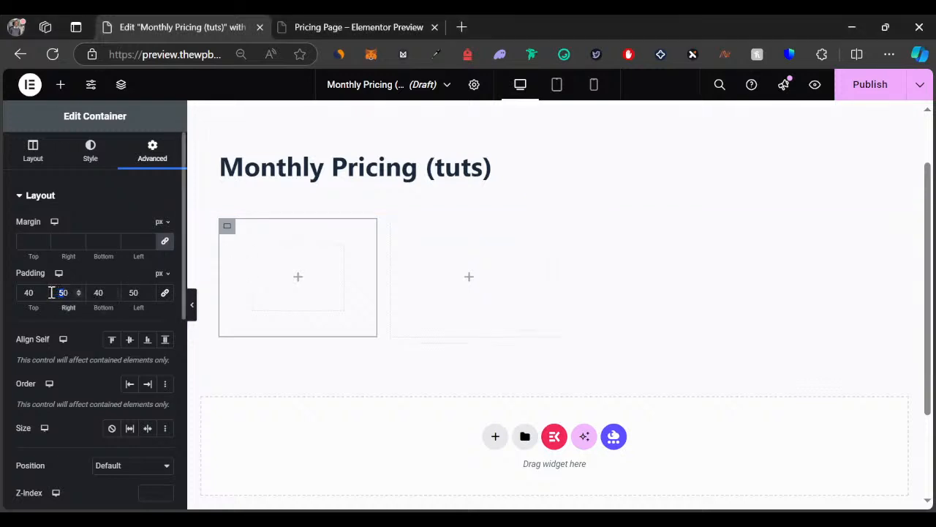
{"action": "type", "text": "40"}
{"action": "double_click", "coordinate": [132, 293]}
{"action": "type", "text": "40"}
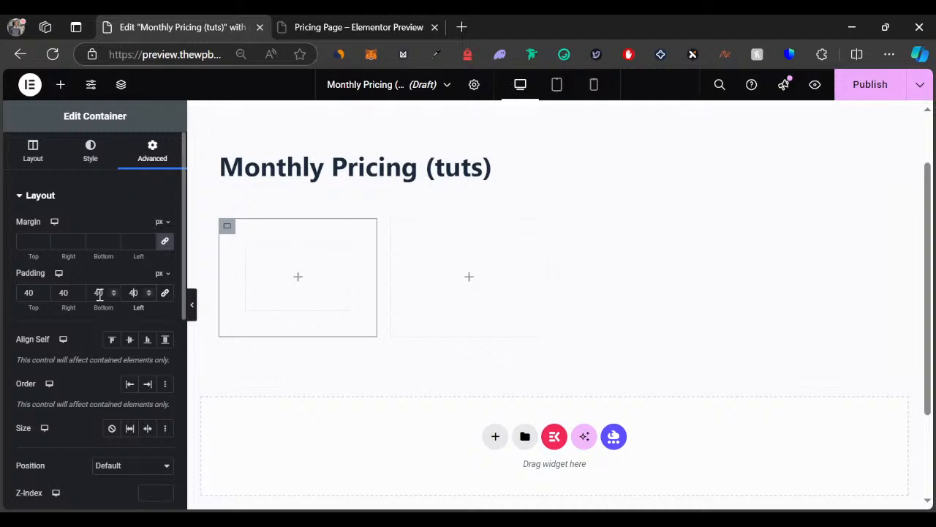
{"action": "double_click", "coordinate": [99, 293]}
{"action": "type", "text": "50"}
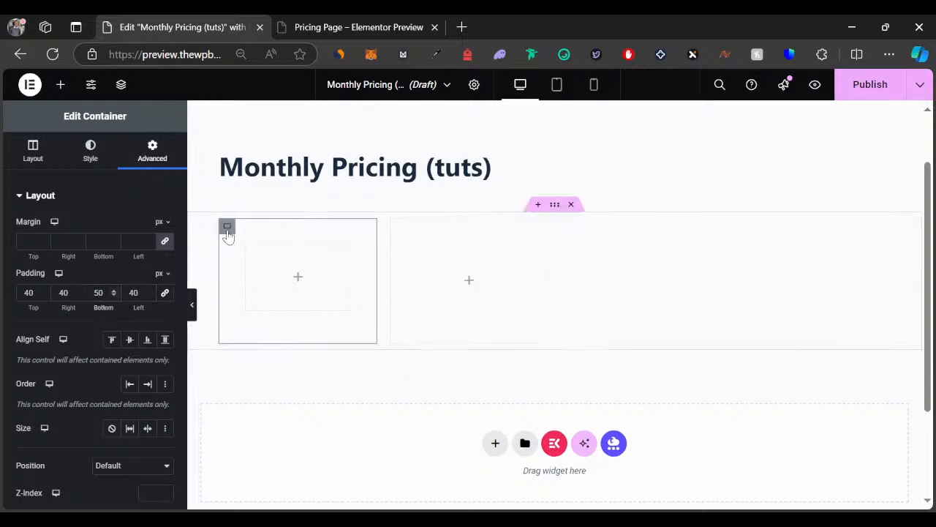
Step: Give the first inner container a classic background with the color #f5f5f5
{"action": "left_click", "coordinate": [89, 168]}
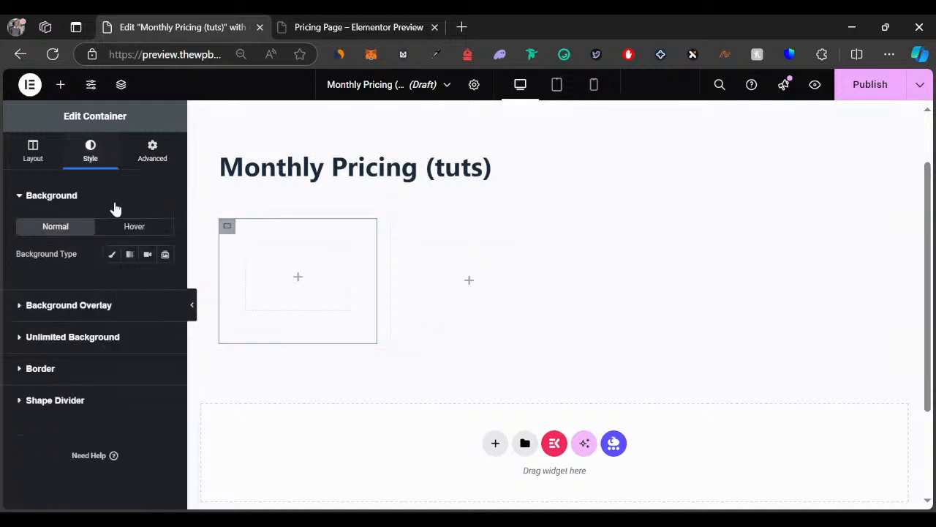
{"action": "left_click", "coordinate": [109, 256]}
{"action": "left_click", "coordinate": [165, 284]}
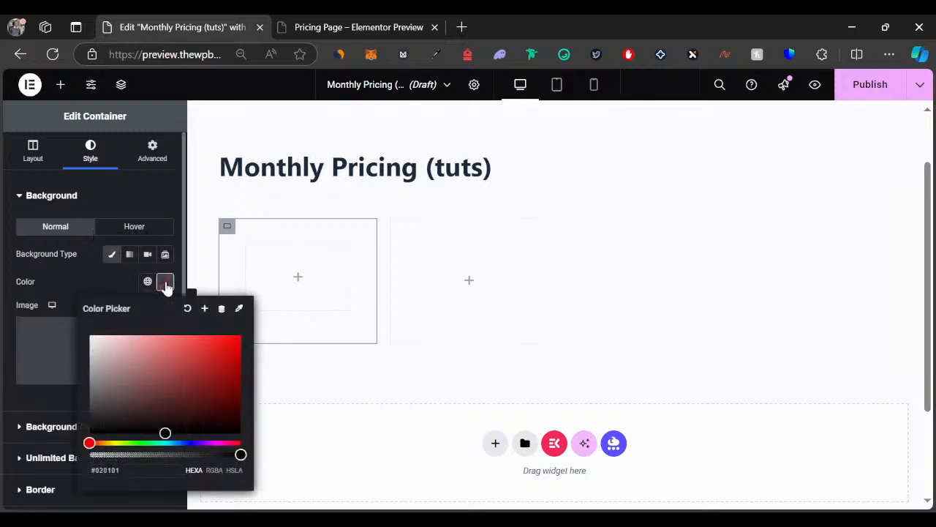
{"action": "double_click", "coordinate": [132, 470]}
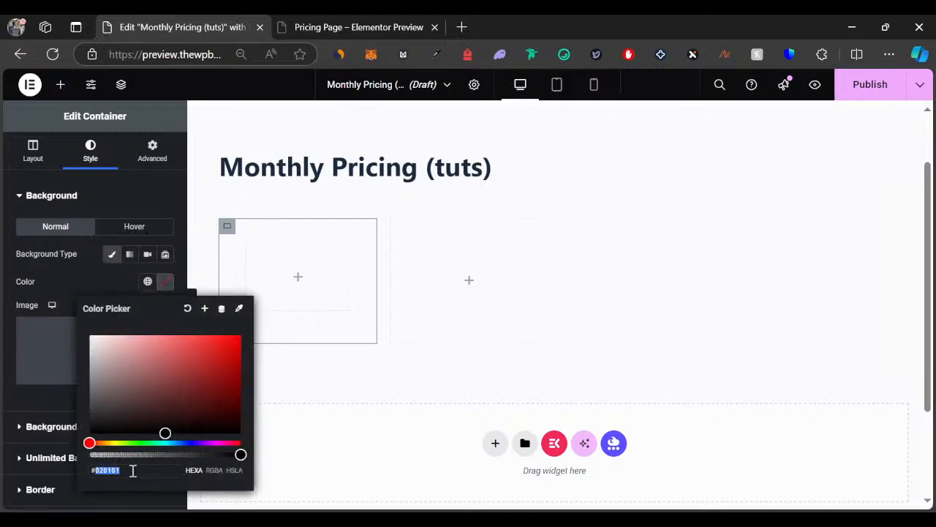
{"action": "type", "text": "f5f5f5"}
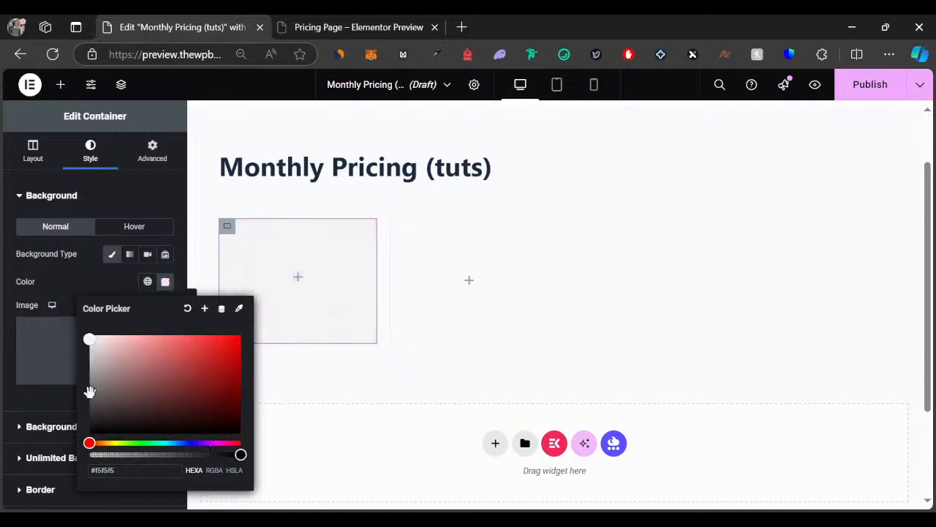
{"action": "left_click", "coordinate": [68, 290]}
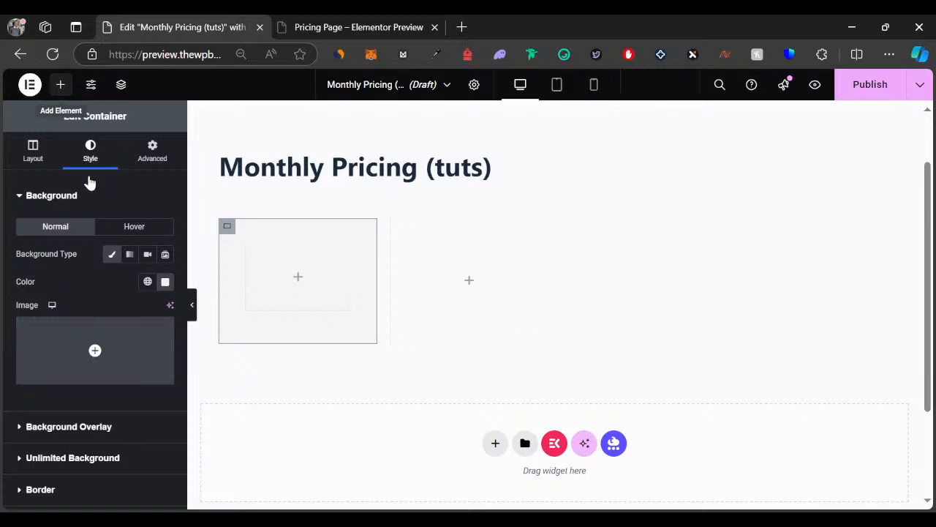
Step: Check the Basic Plan card's title on the finished Pricing Page and return to the template editor
{"action": "left_click", "coordinate": [320, 27]}
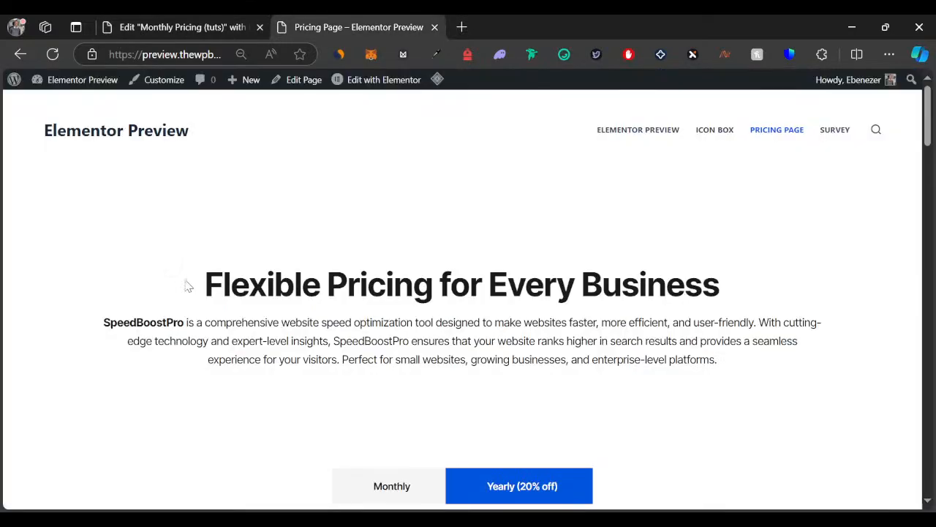
{"action": "scroll", "coordinate": [249, 313], "scroll_direction": "down", "scroll_amount": 5}
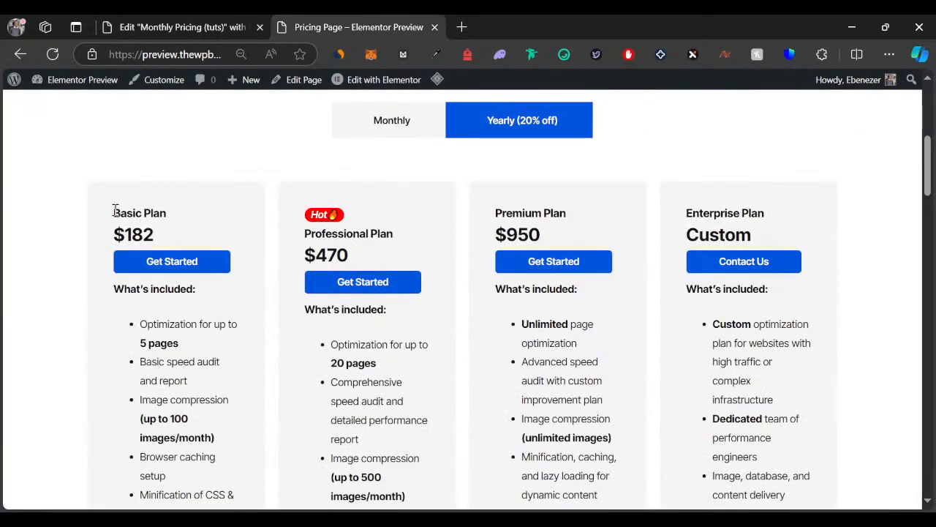
{"action": "left_click_drag", "start_coordinate": [115, 210], "coordinate": [173, 218]}
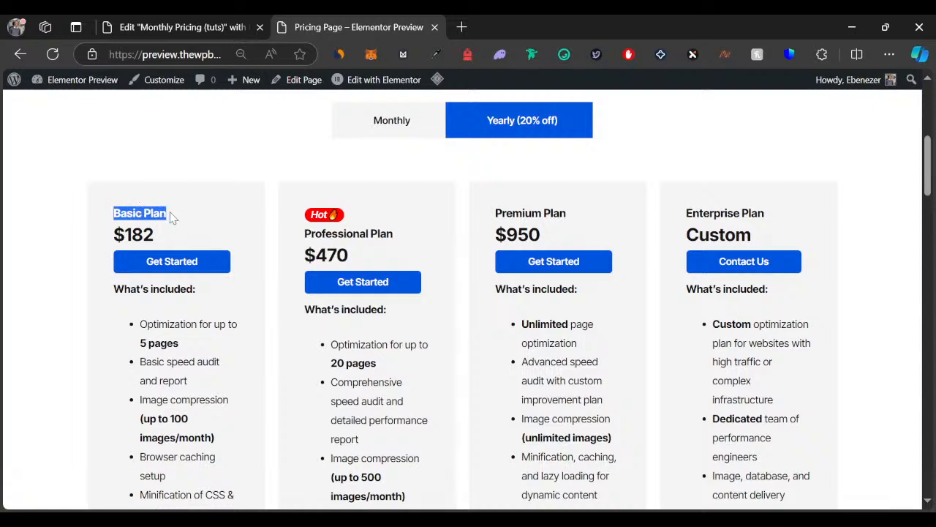
{"action": "left_click", "coordinate": [168, 28]}
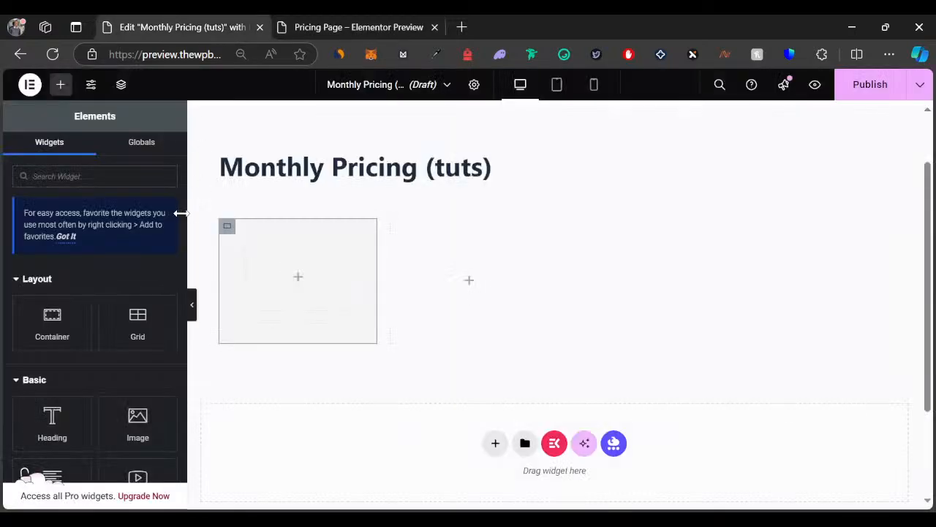
Step: Add a Heading widget to the first inner container and title it "Basic Plan"
{"action": "scroll", "coordinate": [68, 395], "scroll_direction": "down", "scroll_amount": 1}
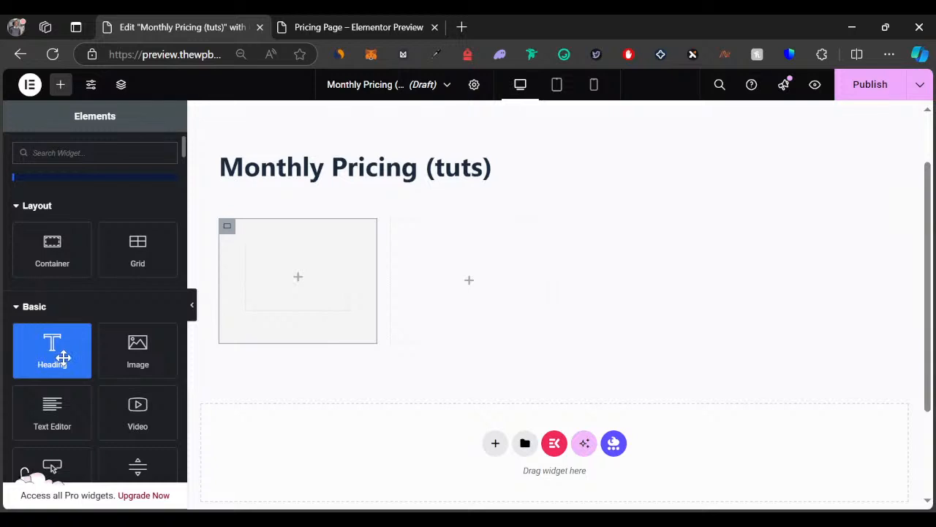
{"action": "left_click_drag", "start_coordinate": [64, 356], "coordinate": [317, 269]}
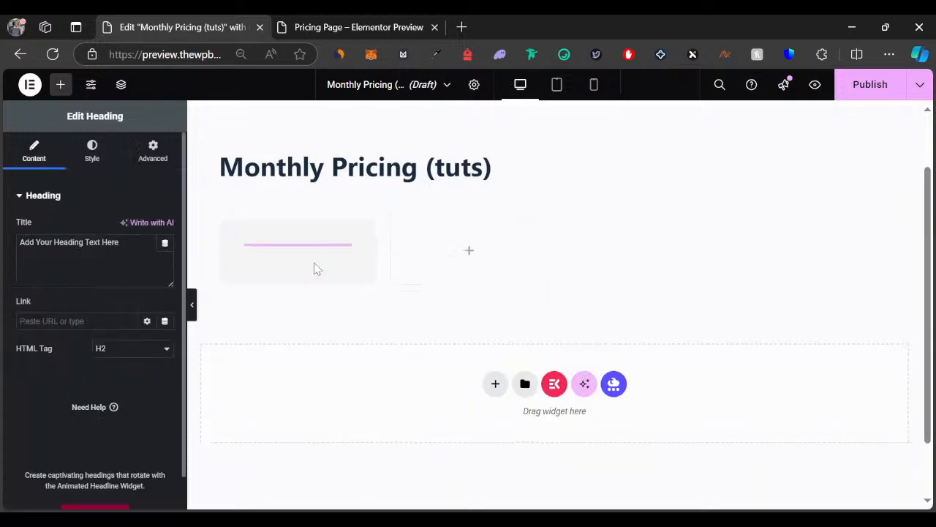
{"action": "triple_click", "coordinate": [64, 244]}
{"action": "type", "text": "Basic Plan"}
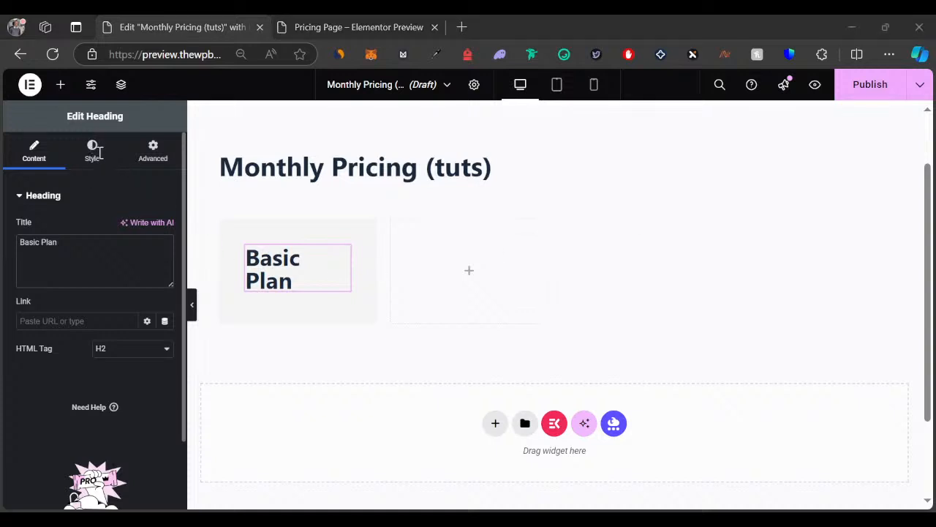
Step: Set the Basic Plan heading's text color to #1a1a1a
{"action": "left_click", "coordinate": [95, 155]}
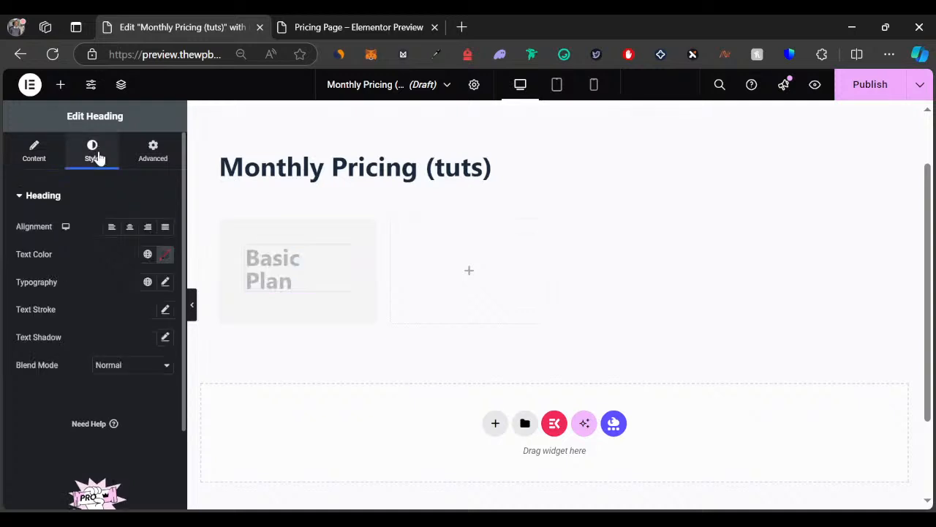
{"action": "left_click", "coordinate": [167, 259]}
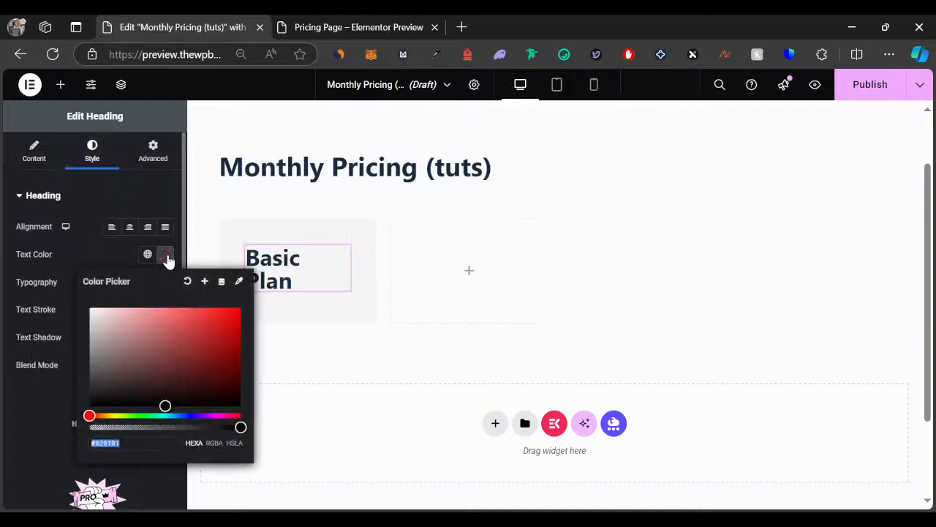
{"action": "type", "text": "1a1a1a"}
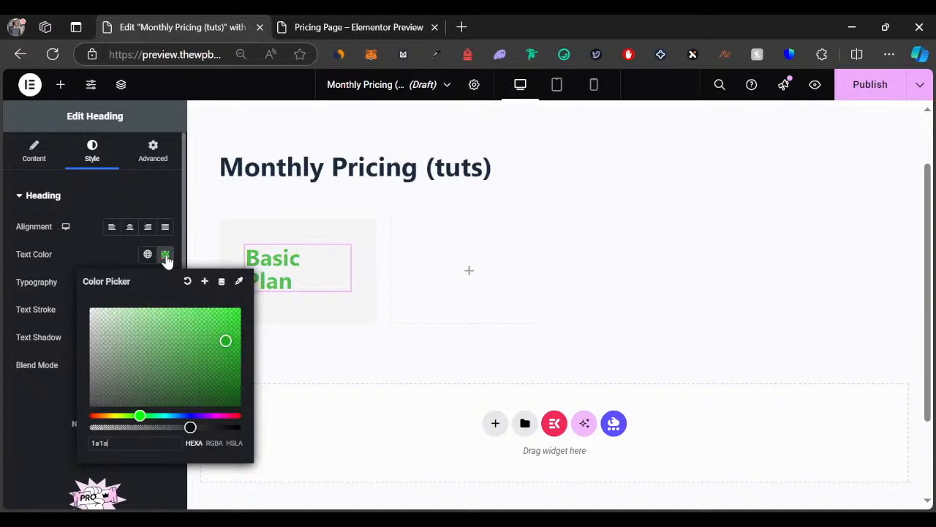
{"action": "left_click", "coordinate": [60, 292]}
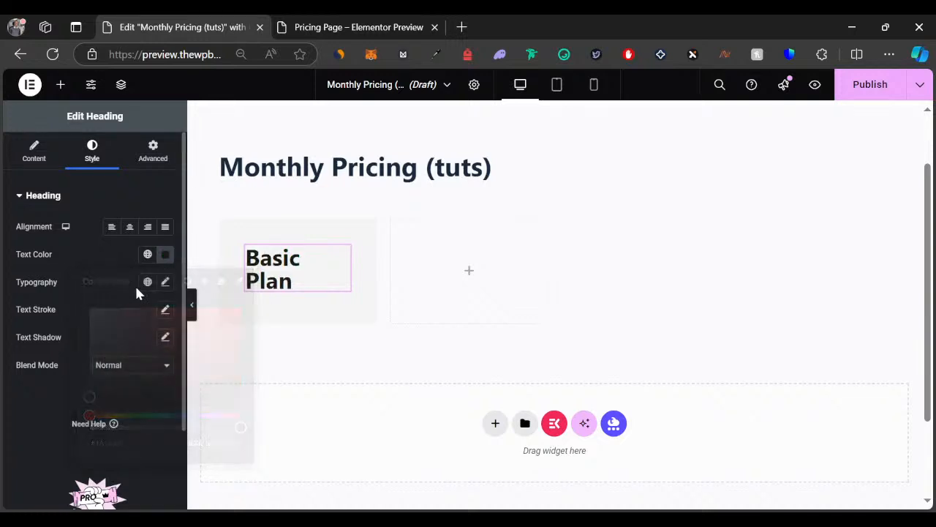
Step: Set the Basic Plan heading's typography to the Inter Tight font family at 17 px
{"action": "left_click", "coordinate": [165, 282]}
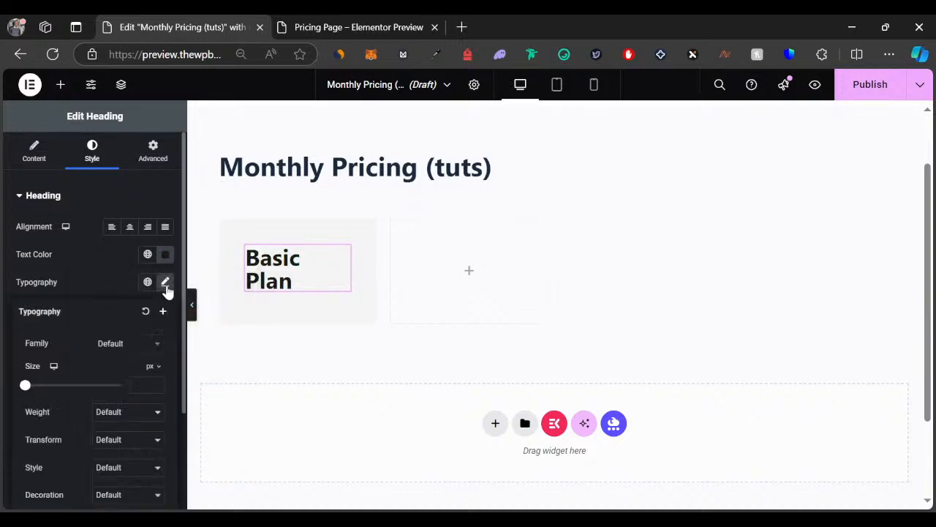
{"action": "left_click", "coordinate": [131, 357]}
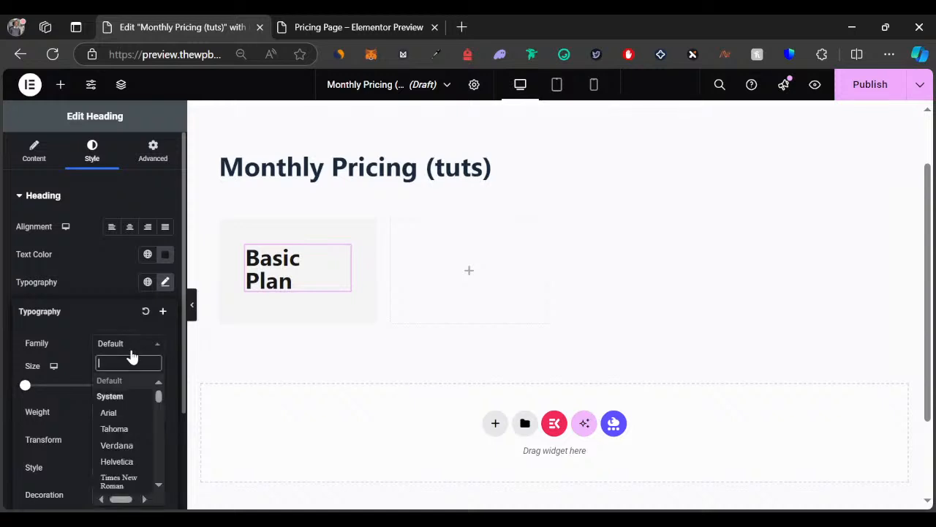
{"action": "type", "text": "inter tight"}
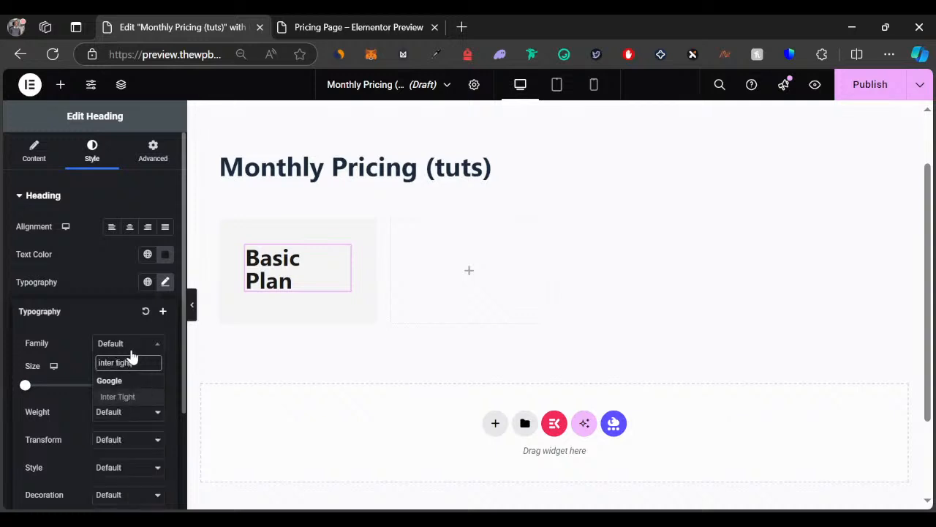
{"action": "left_click", "coordinate": [126, 397]}
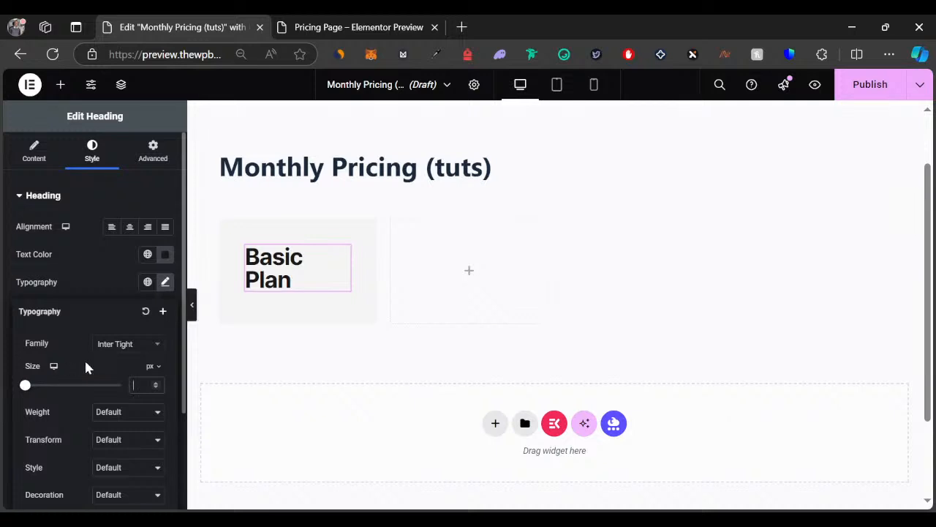
{"action": "type", "text": "15"}
{"action": "left_click", "coordinate": [151, 380]}
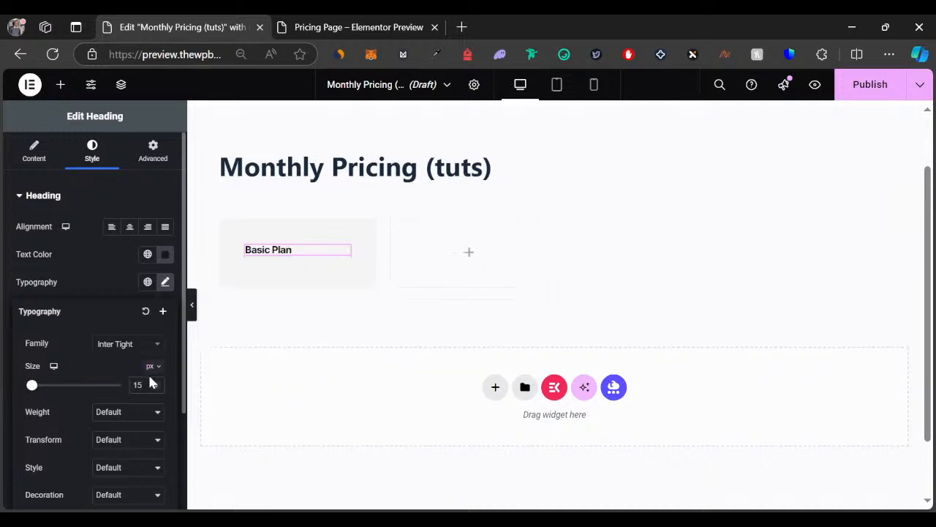
{"action": "key", "text": "BackSpace"}
{"action": "type", "text": "6"}
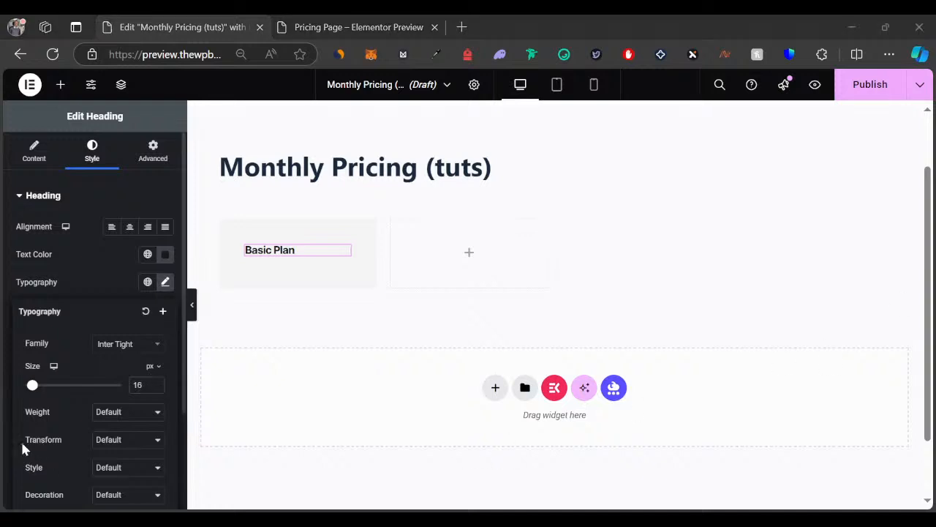
{"action": "left_click", "coordinate": [156, 383]}
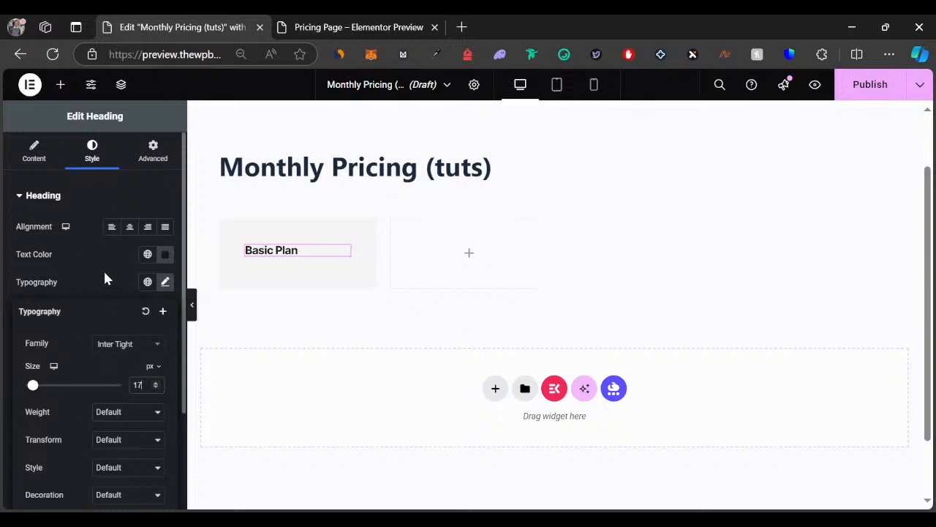
Step: Duplicate the Basic Plan heading within the first card
{"action": "left_click", "coordinate": [342, 258]}
{"action": "right_click", "coordinate": [342, 258]}
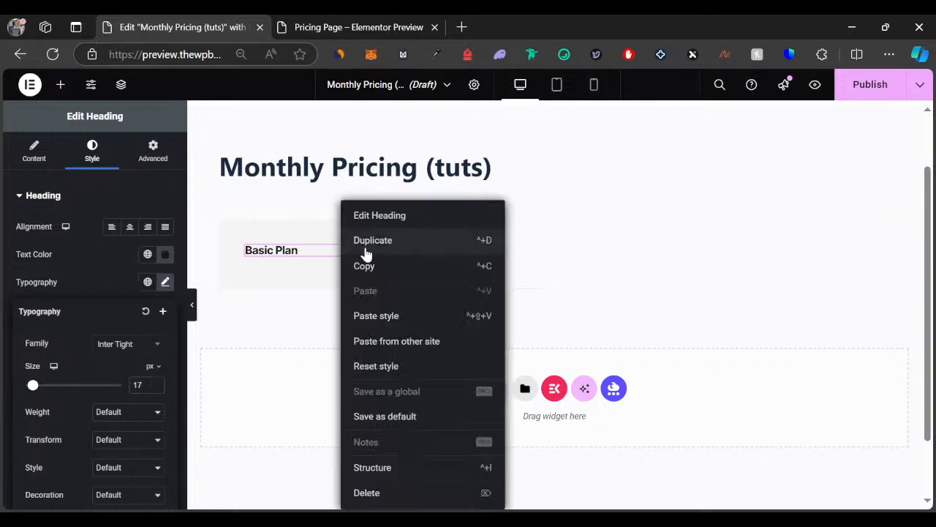
{"action": "right_click", "coordinate": [335, 254]}
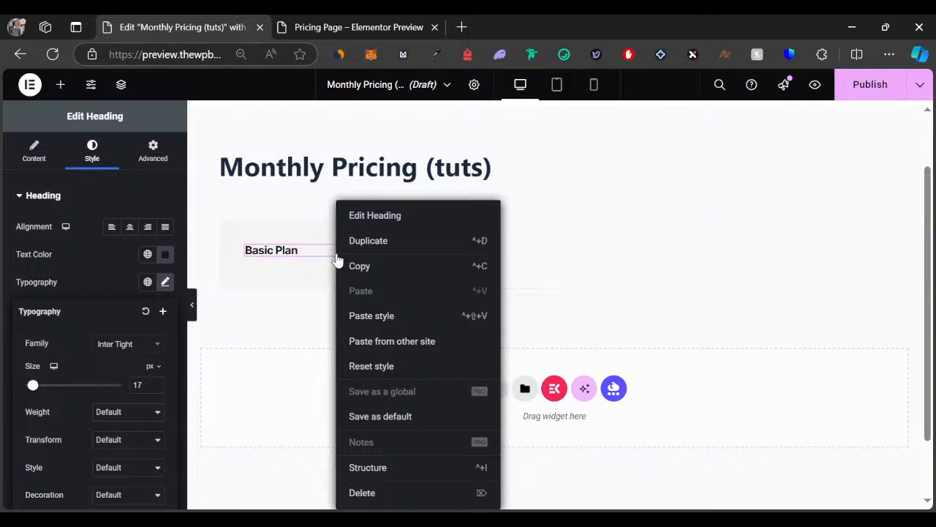
{"action": "left_click", "coordinate": [362, 242]}
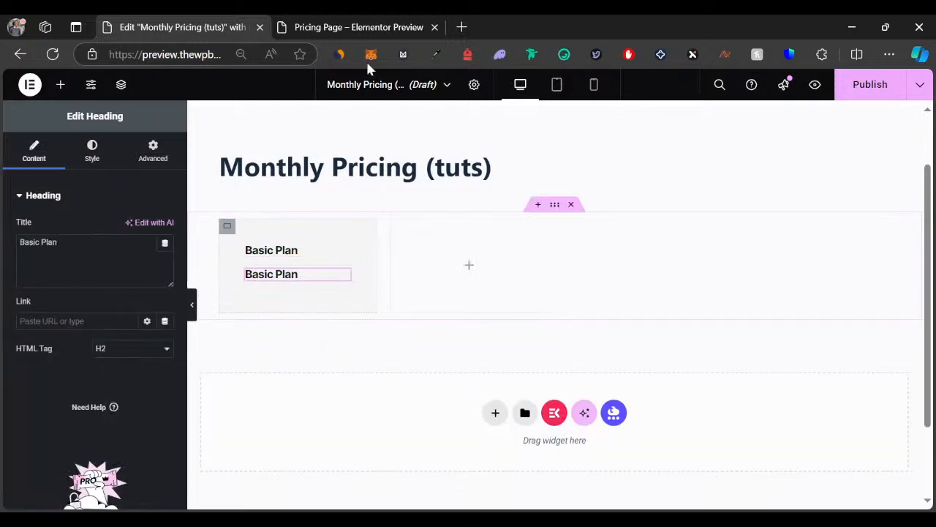
Step: Copy the Basic Plan's monthly price "$19/month" from the finished Pricing Page and use it as the duplicated heading's title
{"action": "left_click", "coordinate": [356, 27]}
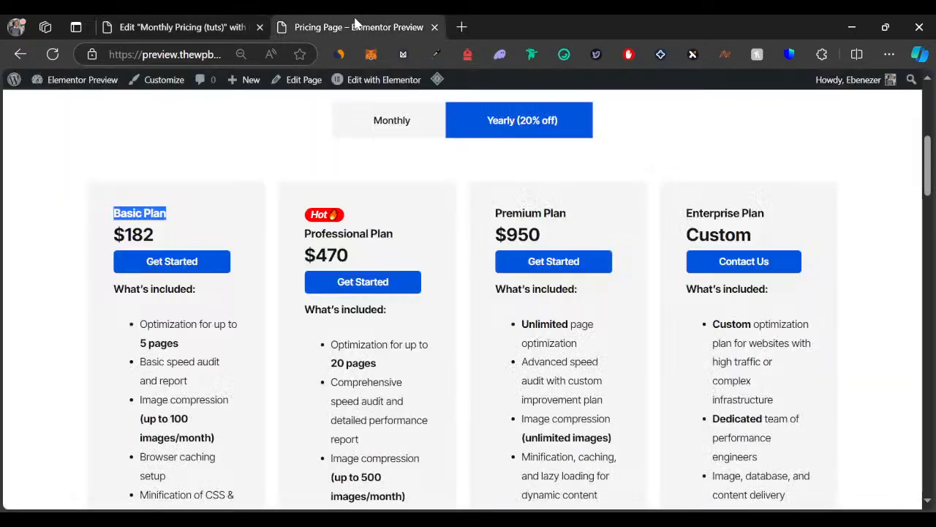
{"action": "left_click", "coordinate": [353, 118]}
{"action": "left_click_drag", "start_coordinate": [206, 241], "coordinate": [110, 236]}
{"action": "key", "text": "ctrl+c"}
{"action": "left_click", "coordinate": [172, 27]}
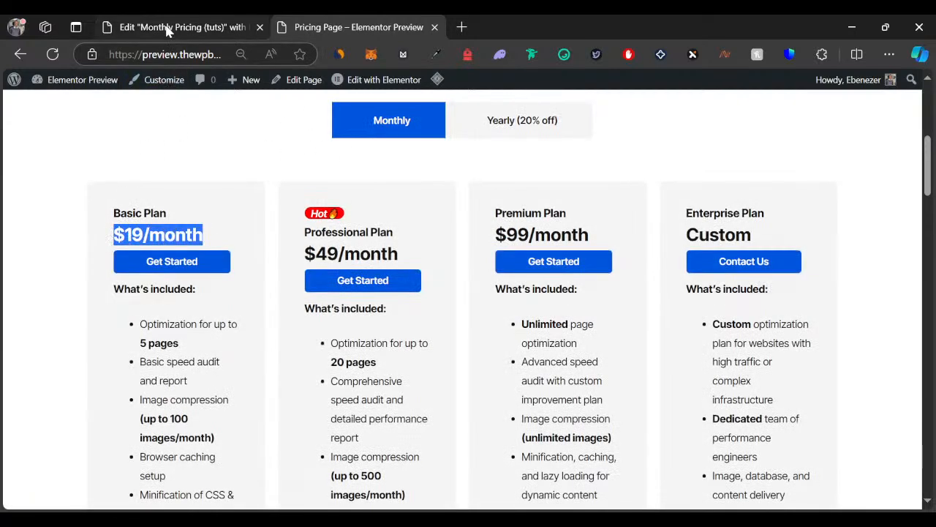
{"action": "left_click", "coordinate": [103, 240]}
{"action": "key", "text": "ctrl+a"}
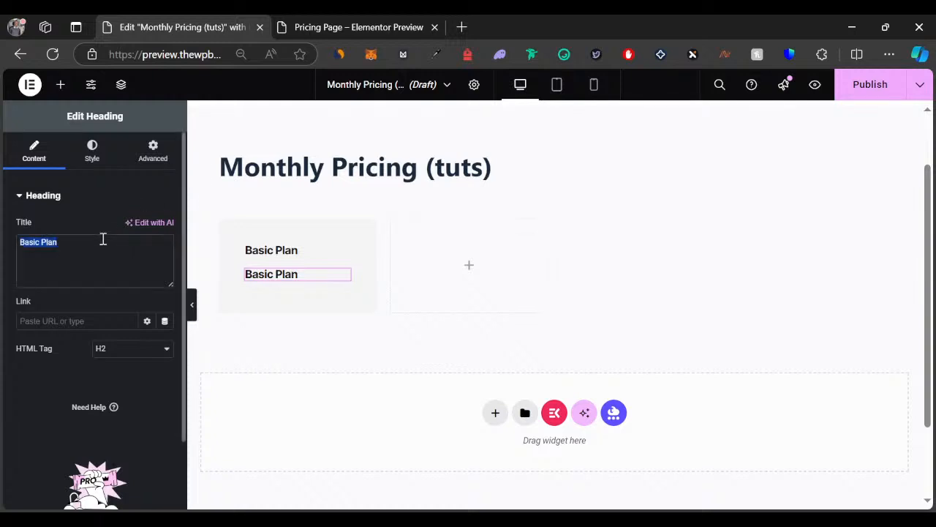
{"action": "key", "text": "ctrl+v"}
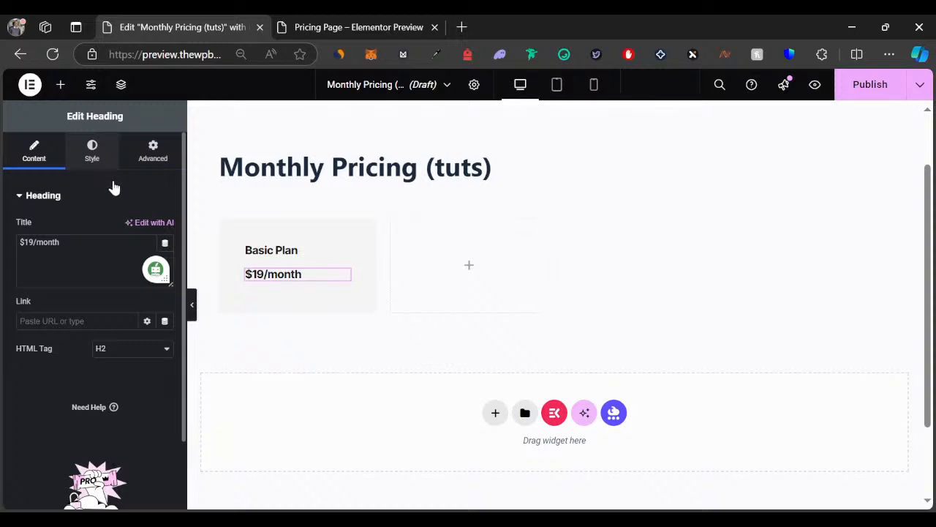
Step: Set the $19/month heading's font size to 27 px and preview the card at full editor width
{"action": "left_click", "coordinate": [92, 150]}
{"action": "left_click", "coordinate": [165, 281]}
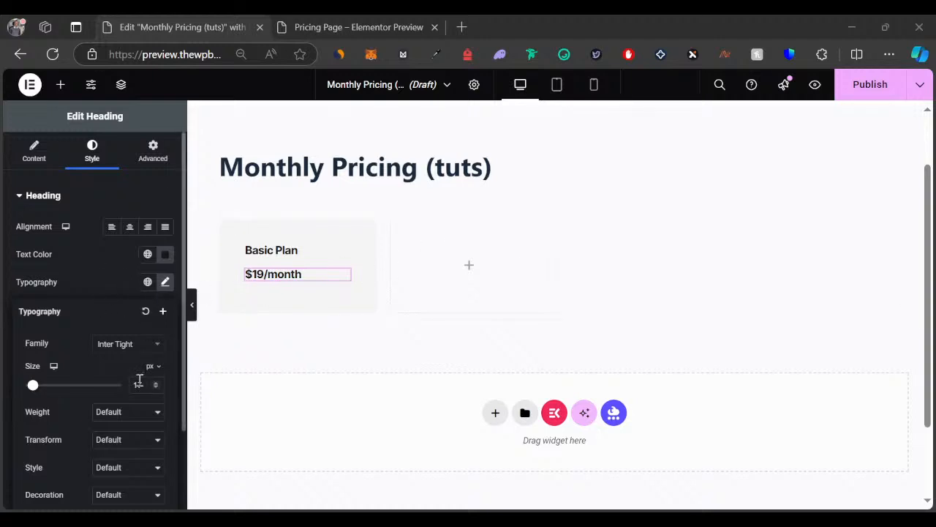
{"action": "left_click_drag", "start_coordinate": [139, 380], "coordinate": [129, 380]}
{"action": "type", "text": "27"}
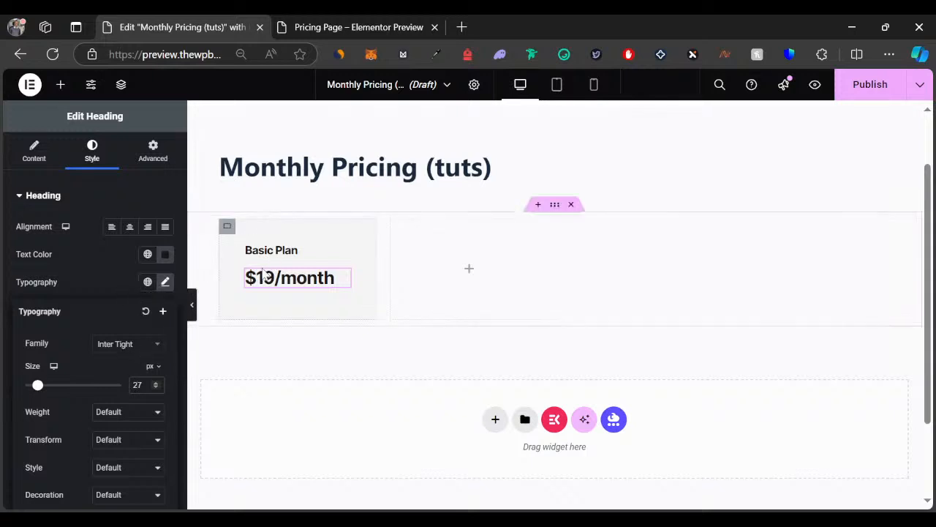
{"action": "left_click", "coordinate": [191, 307]}
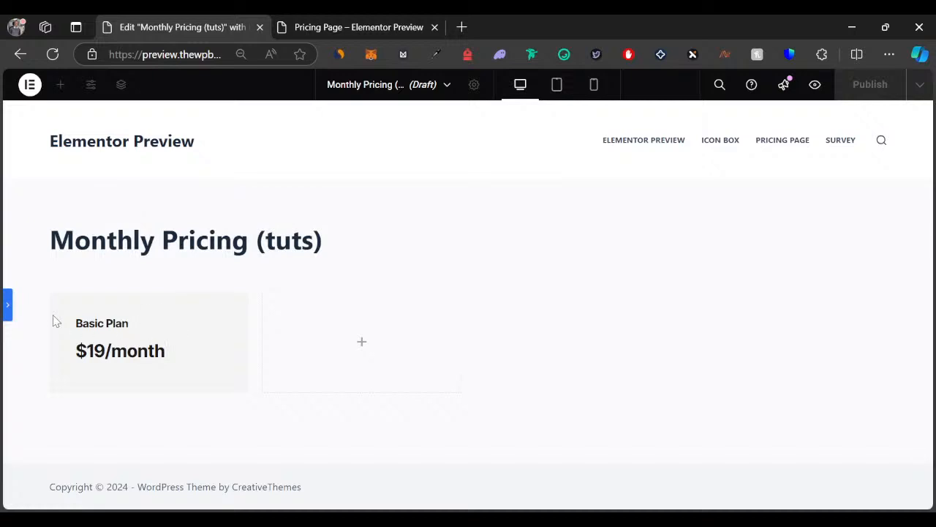
{"action": "left_click", "coordinate": [8, 306]}
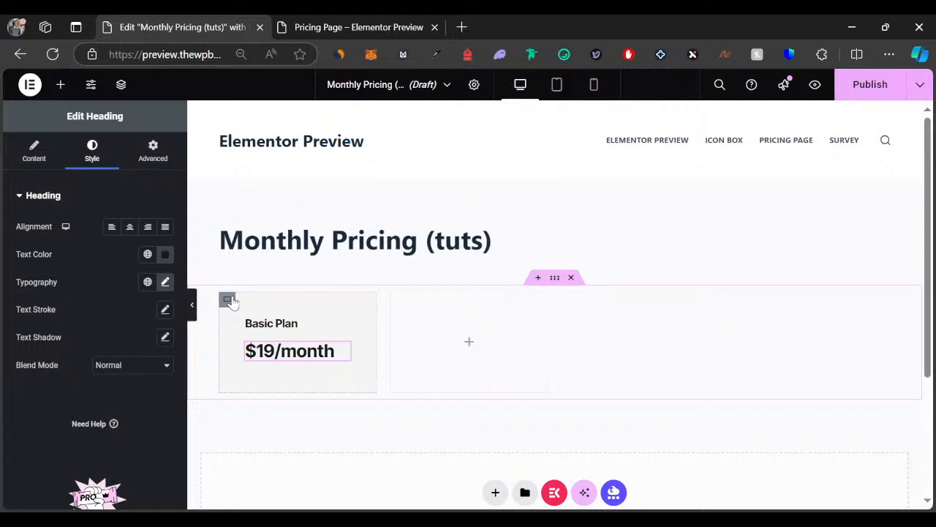
Step: Unlink the first card container's gaps, set column 0 px and row 5 px, and preview the card at full editor width
{"action": "left_click", "coordinate": [229, 300]}
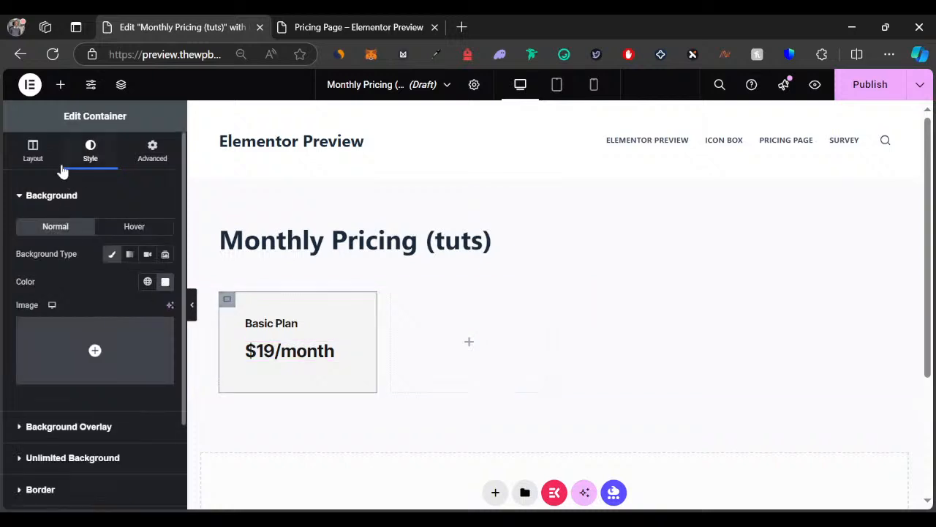
{"action": "left_click", "coordinate": [34, 153]}
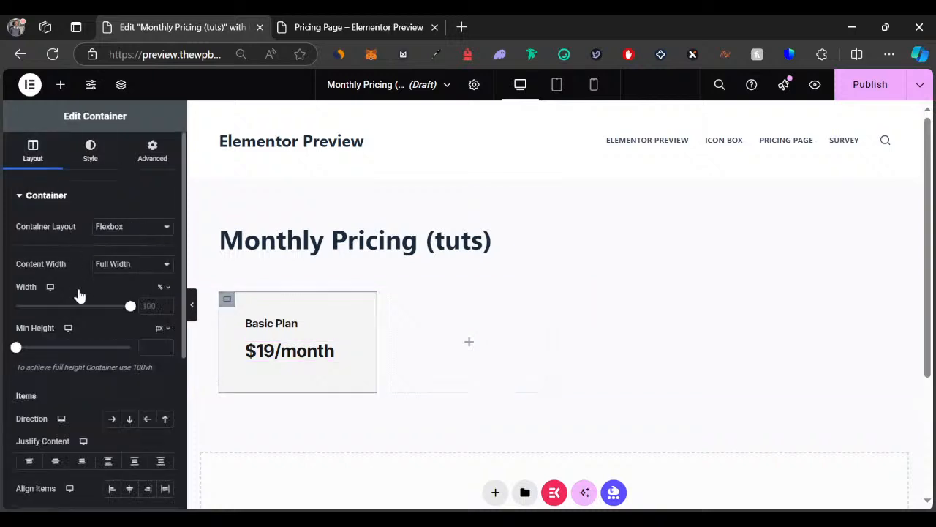
{"action": "scroll", "coordinate": [81, 295], "scroll_direction": "down", "scroll_amount": 4}
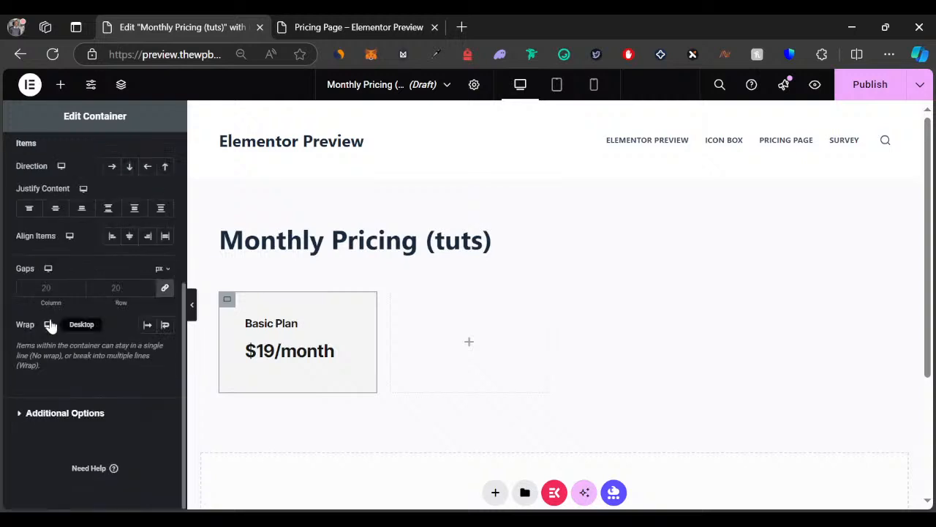
{"action": "left_click", "coordinate": [168, 290]}
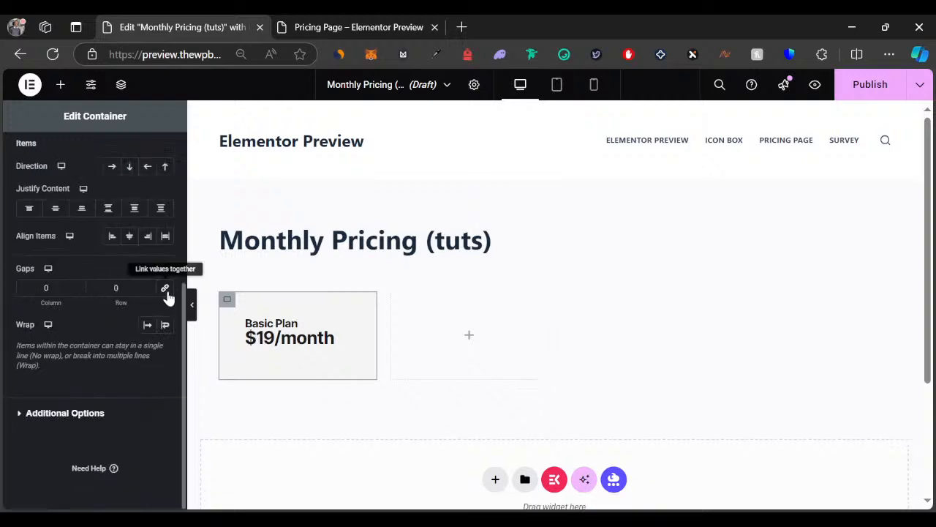
{"action": "left_click", "coordinate": [104, 288]}
{"action": "type", "text": "1"}
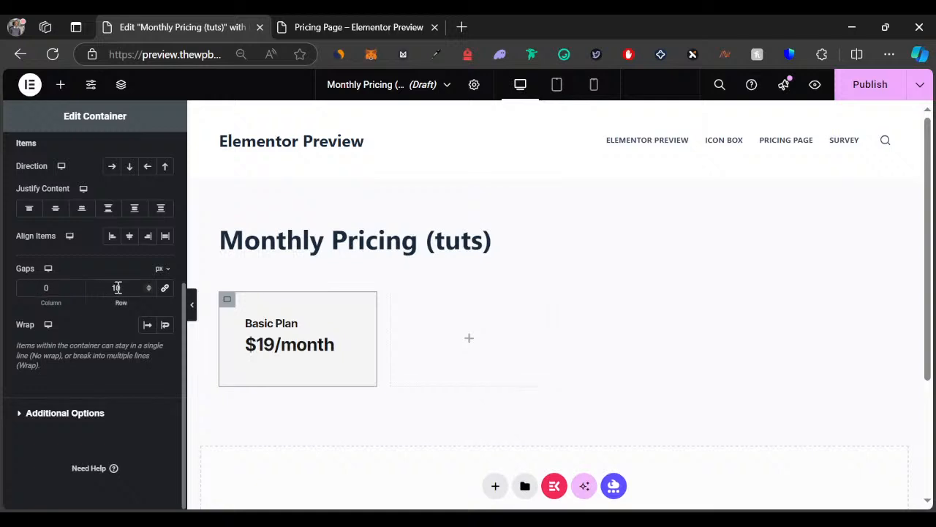
{"action": "left_click_drag", "start_coordinate": [119, 288], "coordinate": [110, 288]}
{"action": "key", "text": "BackSpace"}
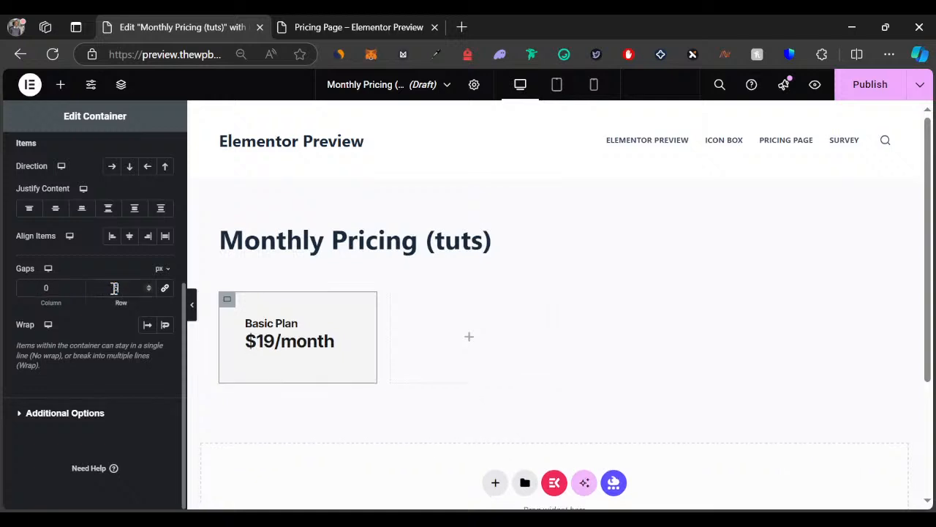
{"action": "left_click", "coordinate": [192, 305]}
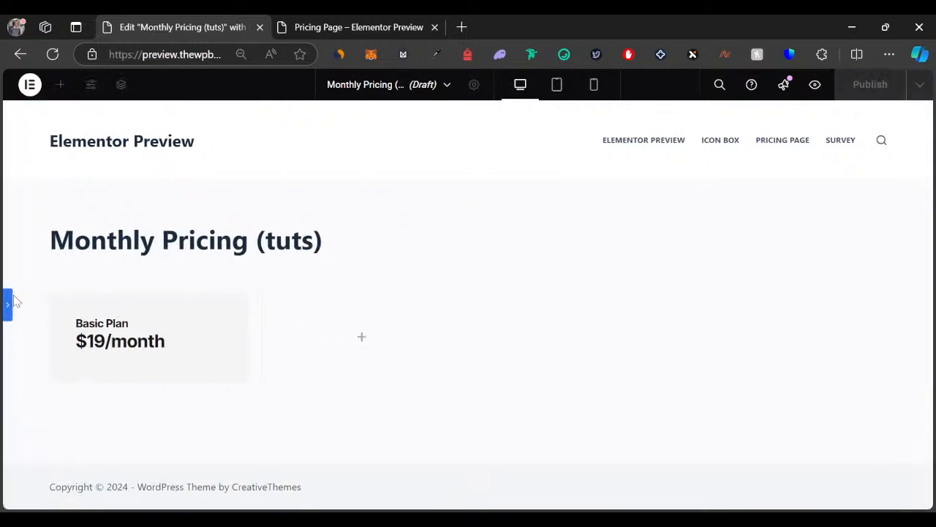
{"action": "left_click", "coordinate": [9, 300]}
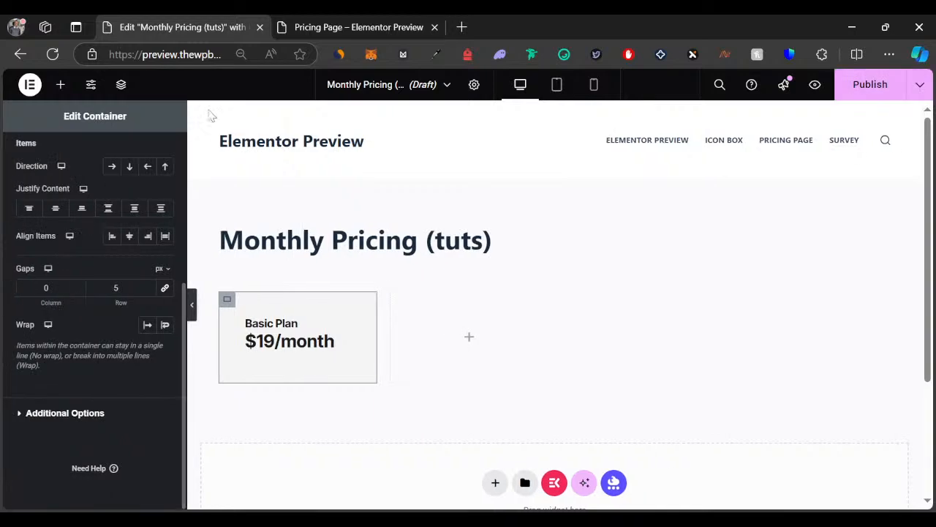
Step: Check what follows the price in the Basic Plan card on the finished Pricing Page and return to the template editor
{"action": "left_click", "coordinate": [335, 19]}
{"action": "left_click", "coordinate": [219, 307]}
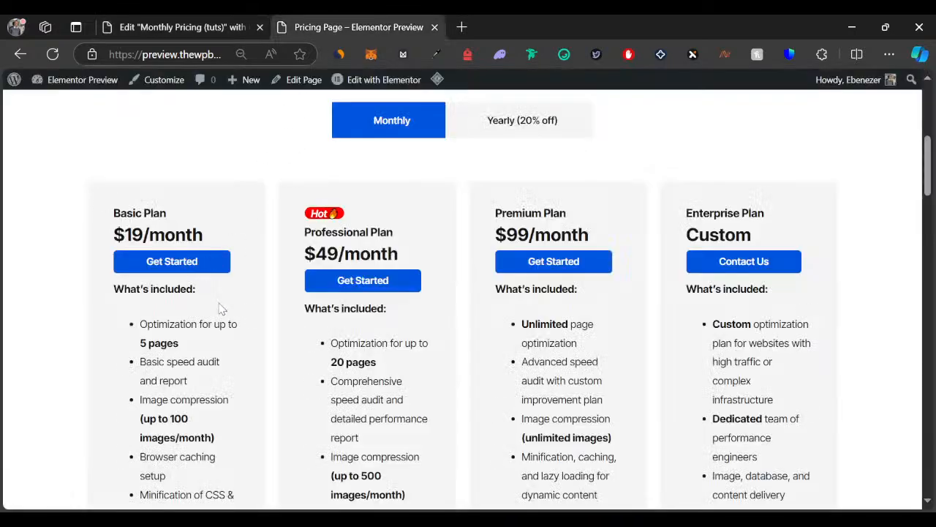
{"action": "left_click", "coordinate": [176, 27]}
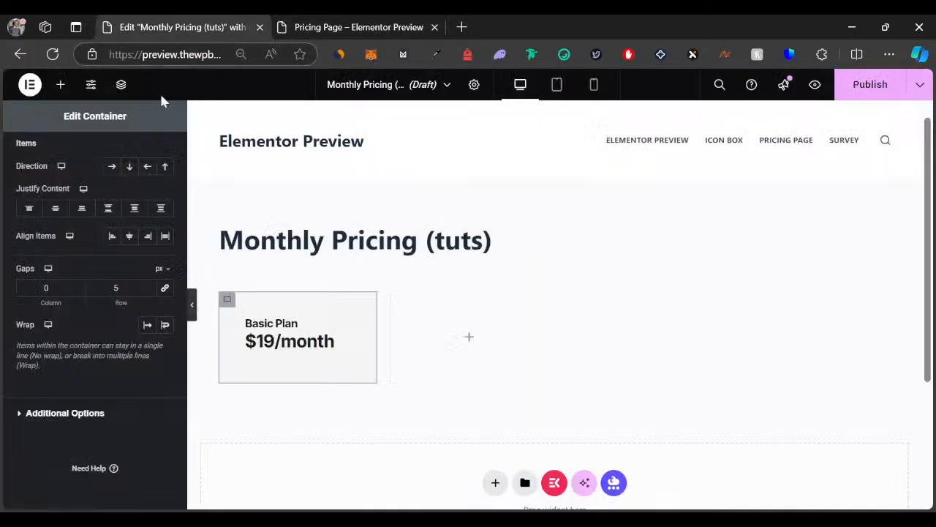
Step: Add a Button widget below the $19/month heading in the Basic Plan card and set its text to "Get Started"
{"action": "left_click", "coordinate": [63, 87]}
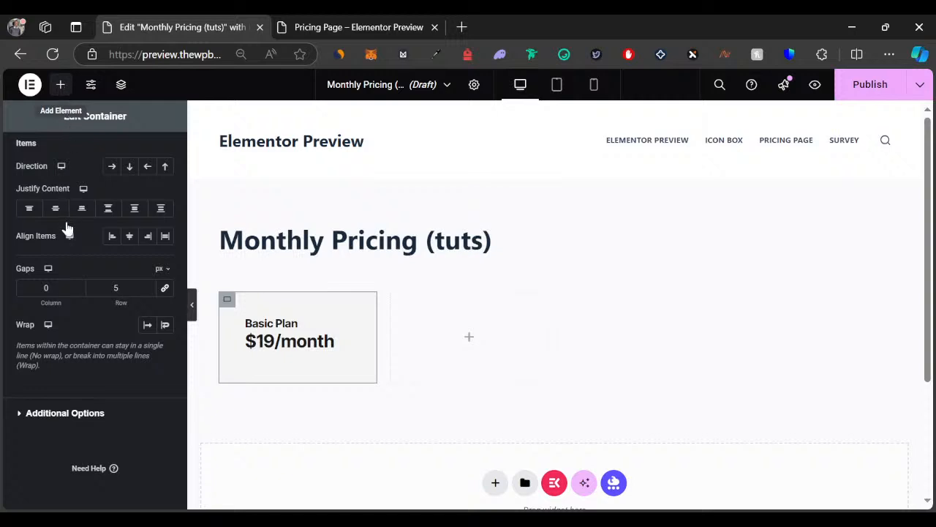
{"action": "scroll", "coordinate": [68, 278], "scroll_direction": "down", "scroll_amount": 2}
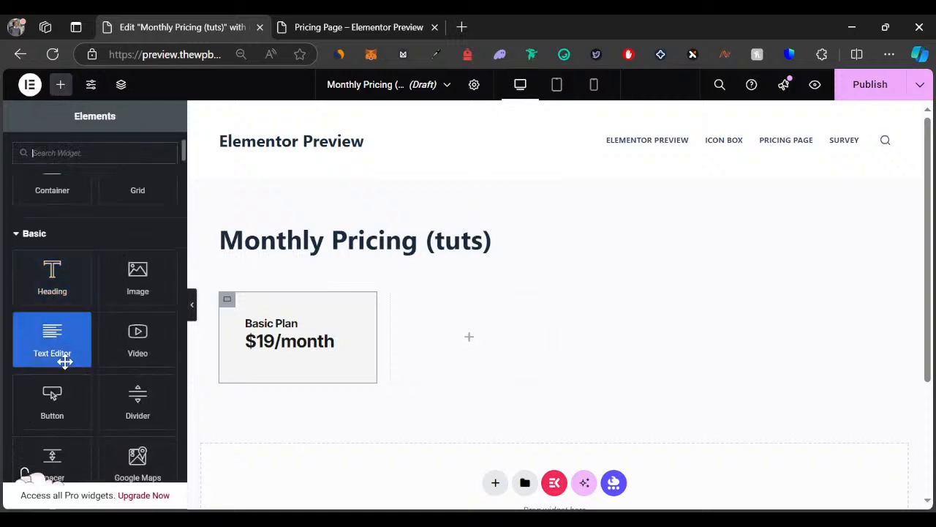
{"action": "left_click_drag", "start_coordinate": [52, 399], "coordinate": [295, 350]}
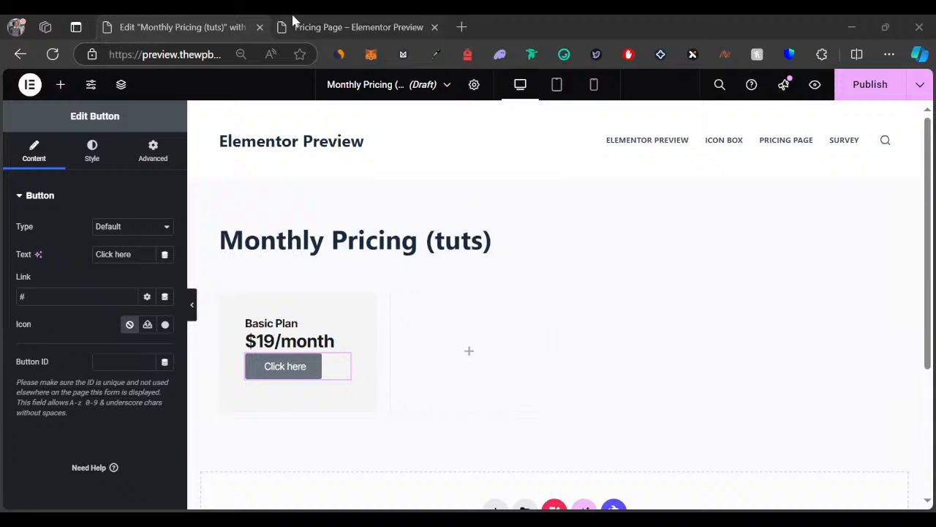
{"action": "left_click", "coordinate": [328, 24]}
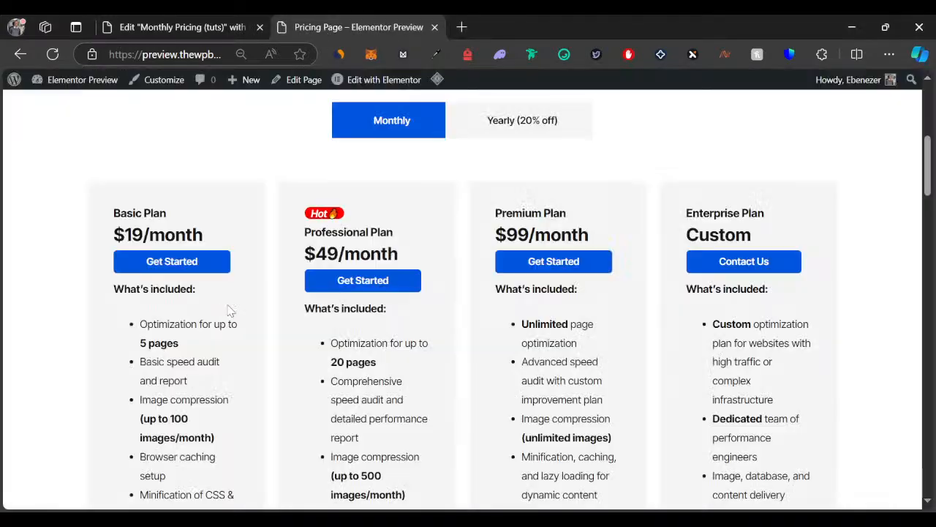
{"action": "left_click", "coordinate": [188, 27]}
{"action": "triple_click", "coordinate": [122, 252]}
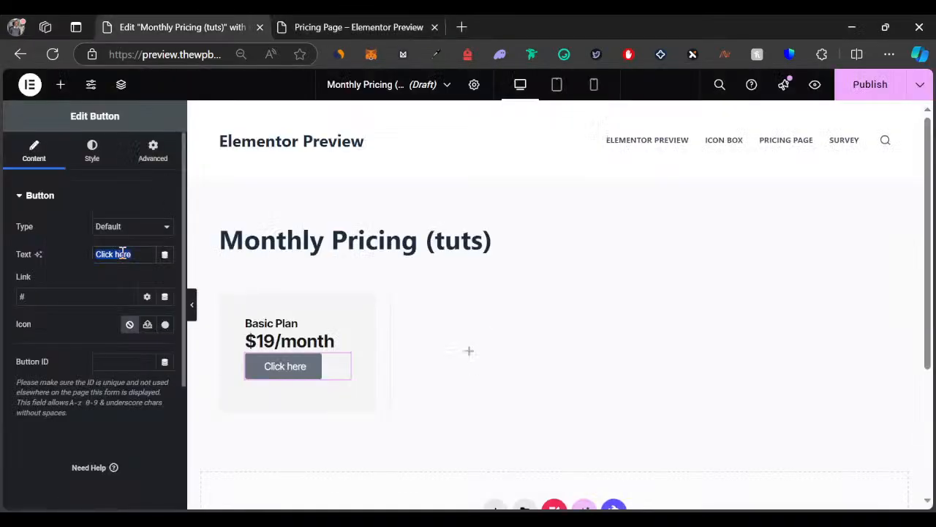
{"action": "type", "text": "Get Started"}
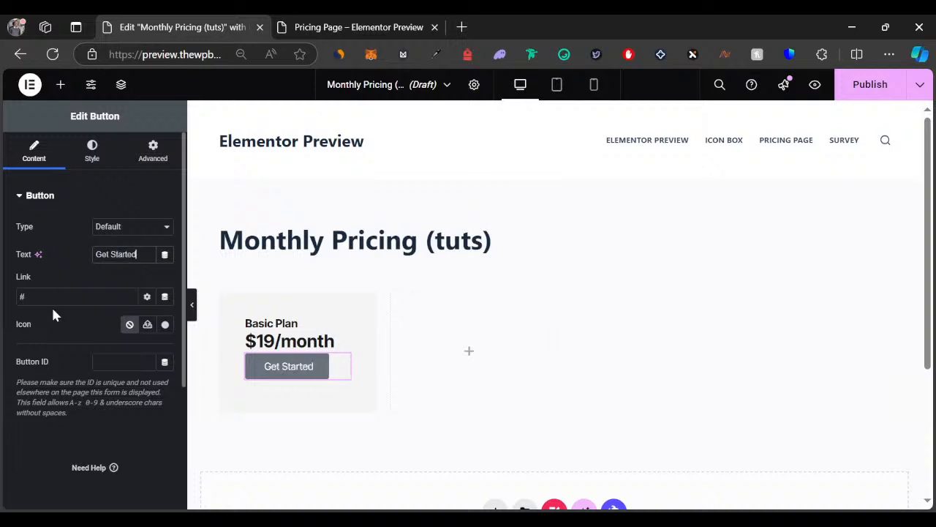
{"action": "left_click", "coordinate": [25, 293]}
Step: Set the Get Started button's text color to white and its background color to 0055de
{"action": "left_click", "coordinate": [91, 154]}
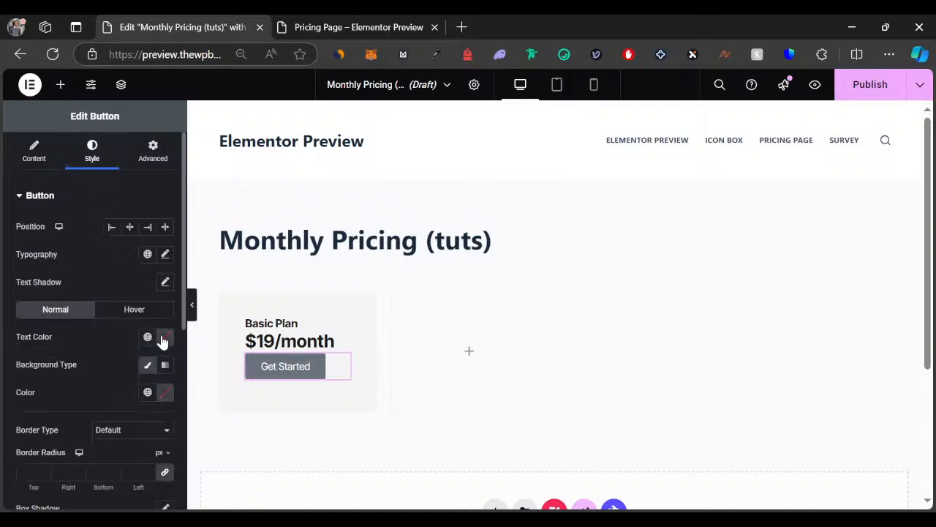
{"action": "left_click", "coordinate": [165, 340]}
{"action": "left_click_drag", "start_coordinate": [183, 235], "coordinate": [44, 155]}
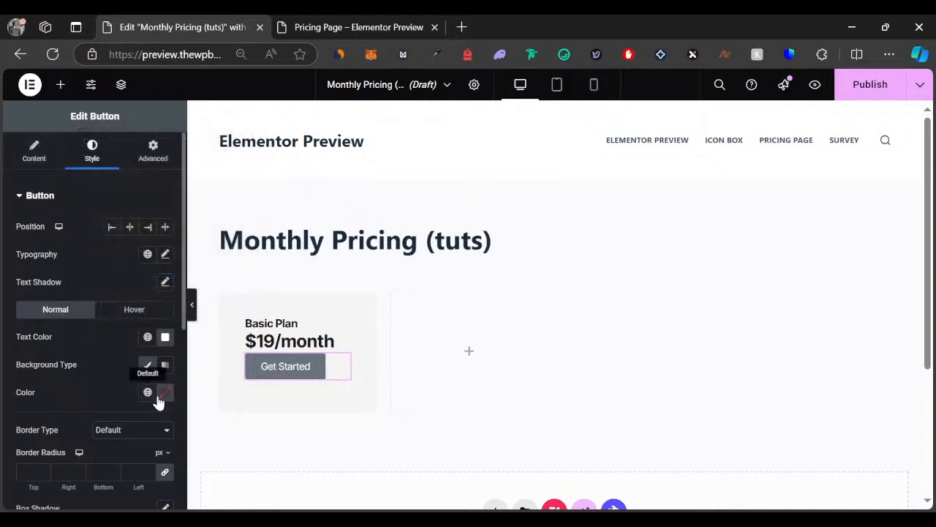
{"action": "left_click", "coordinate": [167, 395]}
{"action": "type", "text": "00"}
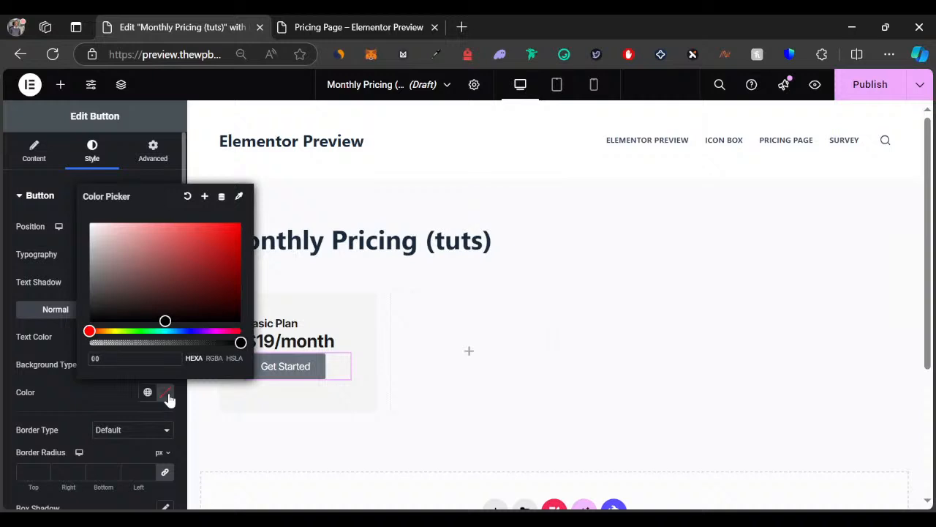
{"action": "type", "text": "55de"}
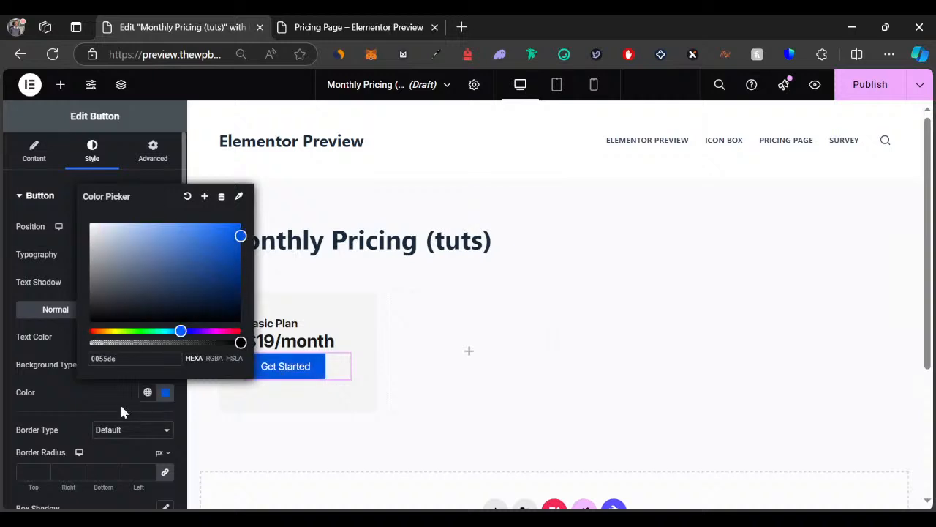
{"action": "left_click", "coordinate": [115, 386]}
Step: Set the Get Started button's typography to the Inter Tight family with weight 600 (Semi Bold)
{"action": "left_click", "coordinate": [165, 255]}
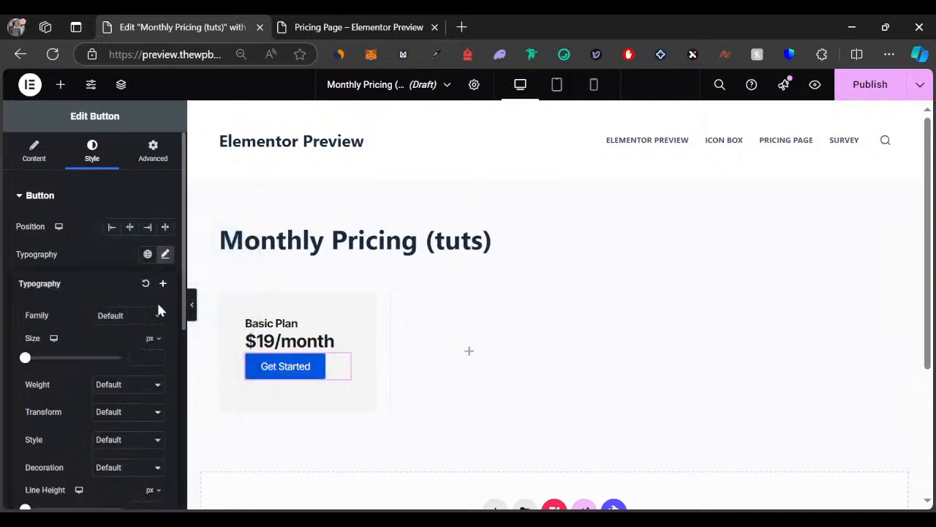
{"action": "left_click", "coordinate": [135, 321]}
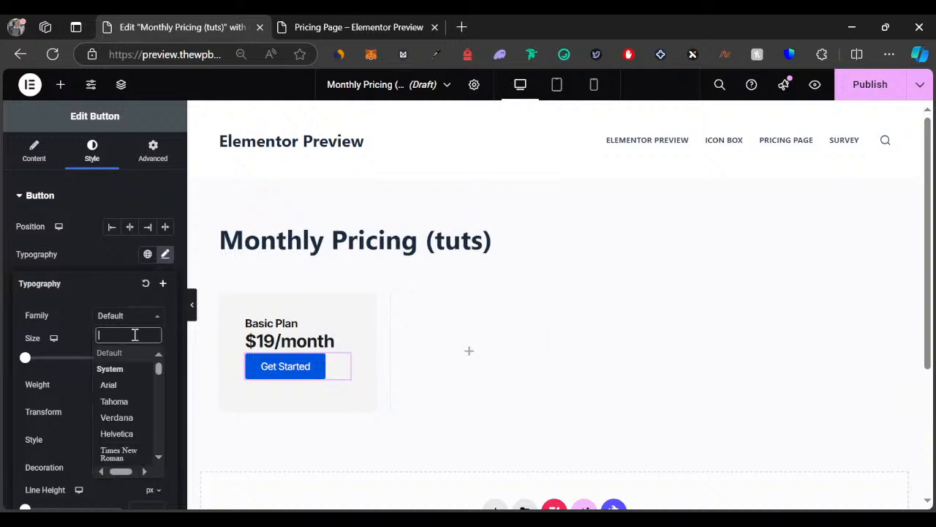
{"action": "type", "text": "Inter"}
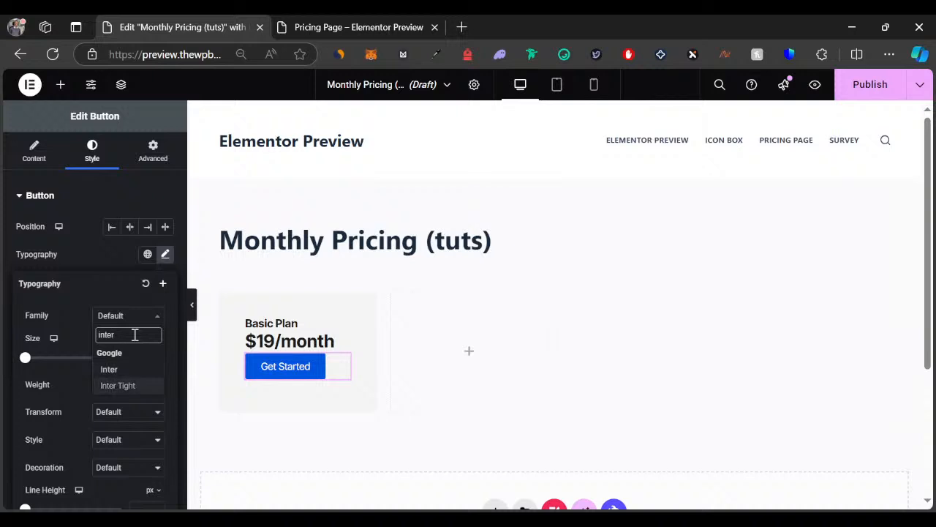
{"action": "key", "text": "Down"}
{"action": "key", "text": "Return"}
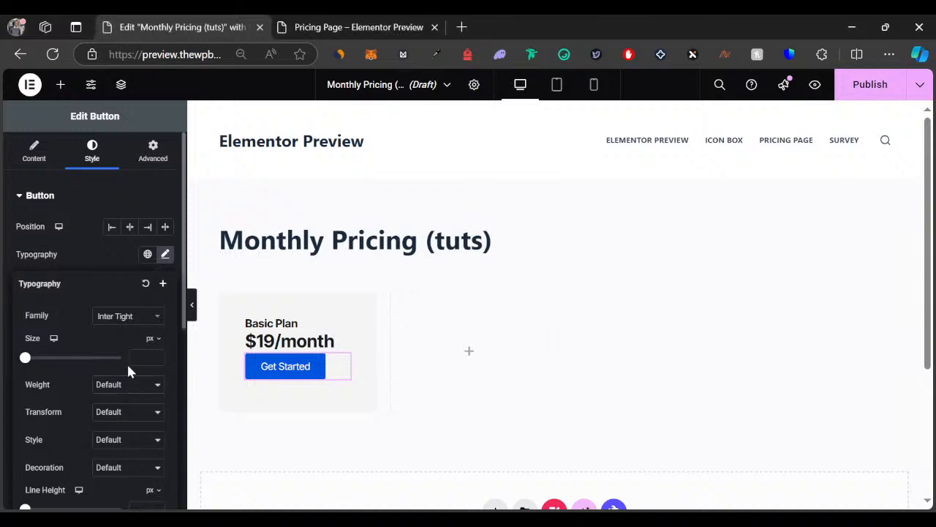
{"action": "left_click", "coordinate": [133, 256]}
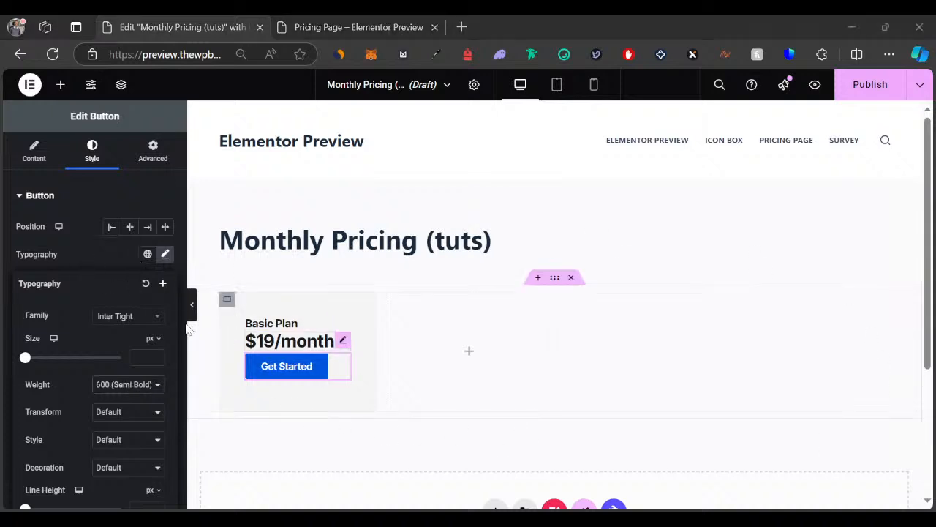
{"action": "left_click", "coordinate": [89, 254]}
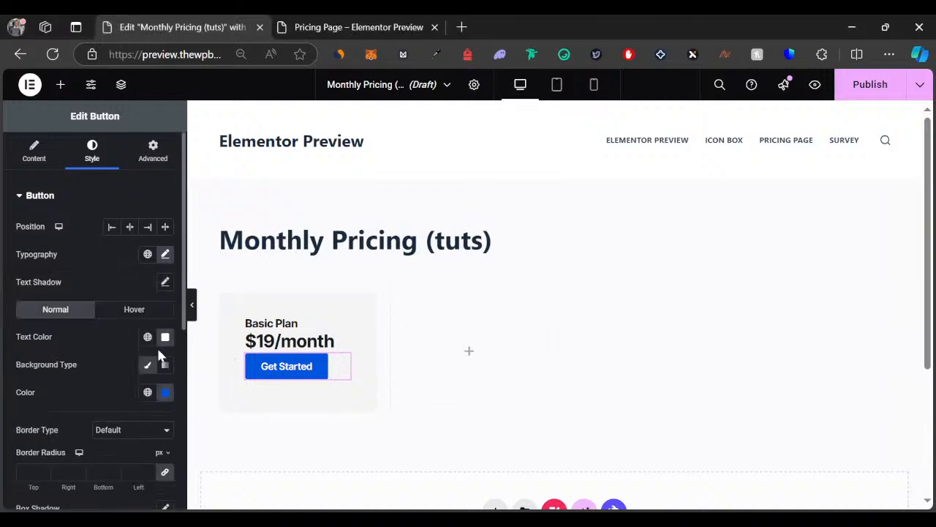
Step: Set the Get Started button's border radius to 5 px on all corners
{"action": "scroll", "coordinate": [119, 349], "scroll_direction": "down", "scroll_amount": 2}
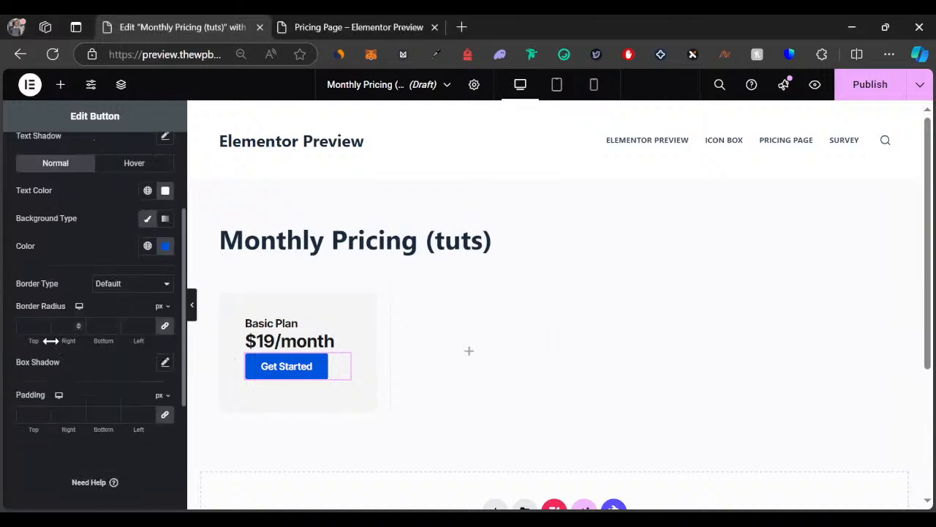
{"action": "left_click", "coordinate": [27, 322]}
{"action": "type", "text": "5"}
Step: Set the Get Started button's padding to 10 px top and bottom and 50 px right and left, and preview the card at full editor width
{"action": "left_click", "coordinate": [22, 414]}
{"action": "type", "text": "0"}
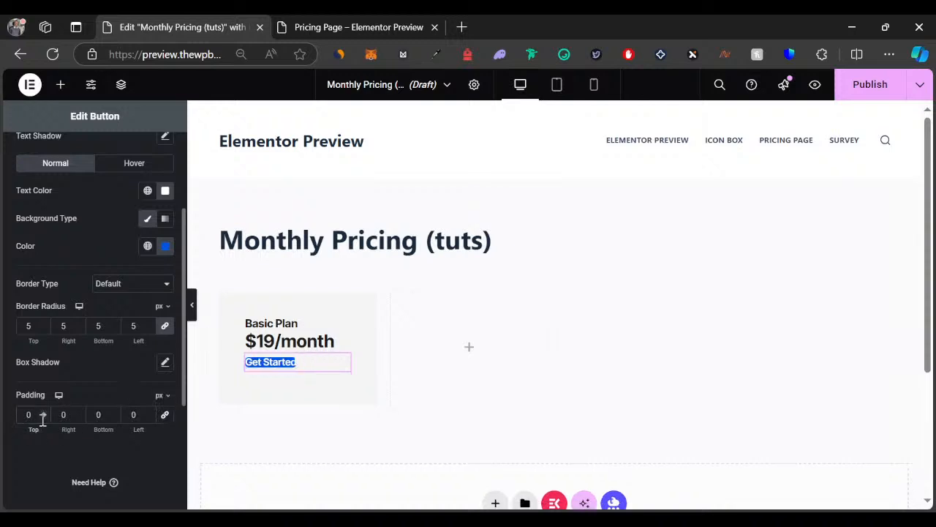
{"action": "type", "text": "10"}
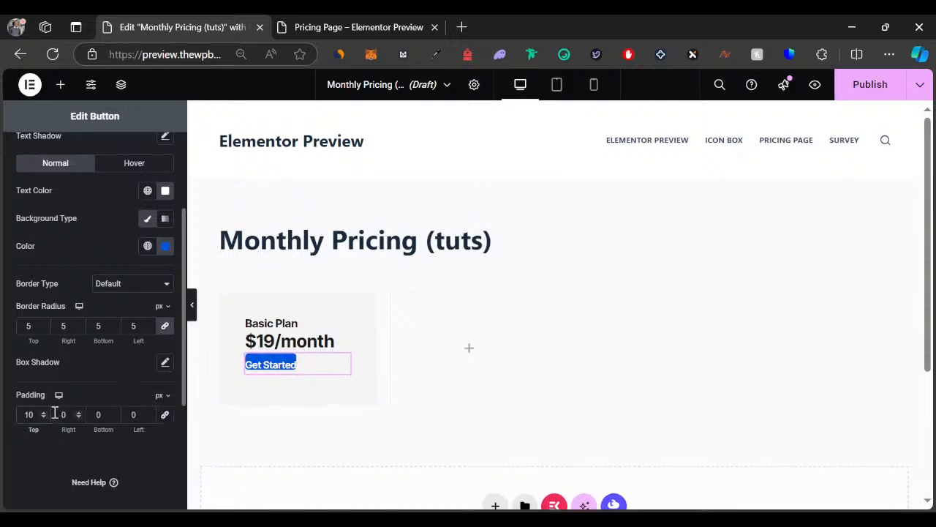
{"action": "left_click", "coordinate": [59, 413]}
{"action": "left_click_drag", "start_coordinate": [66, 430], "coordinate": [106, 415]}
{"action": "left_click", "coordinate": [96, 414]}
{"action": "type", "text": "10"}
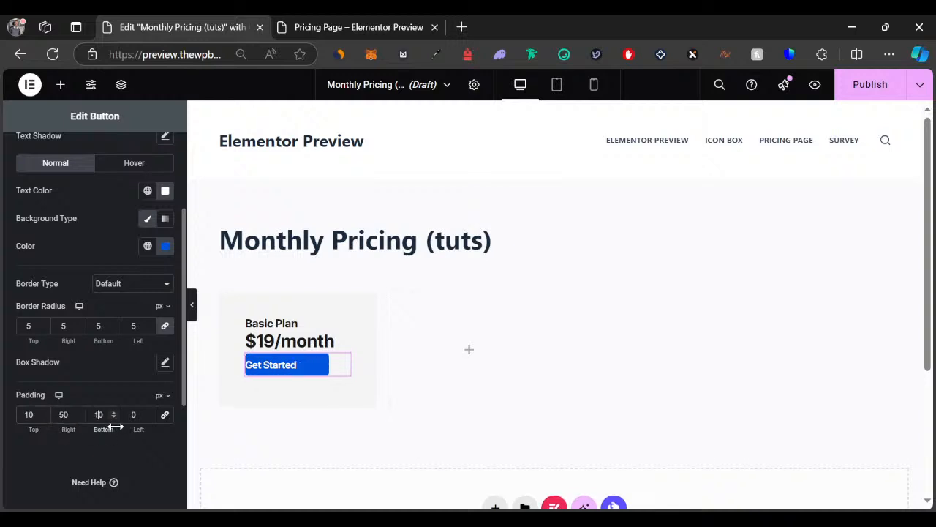
{"action": "left_click", "coordinate": [129, 414]}
{"action": "type", "text": "50"}
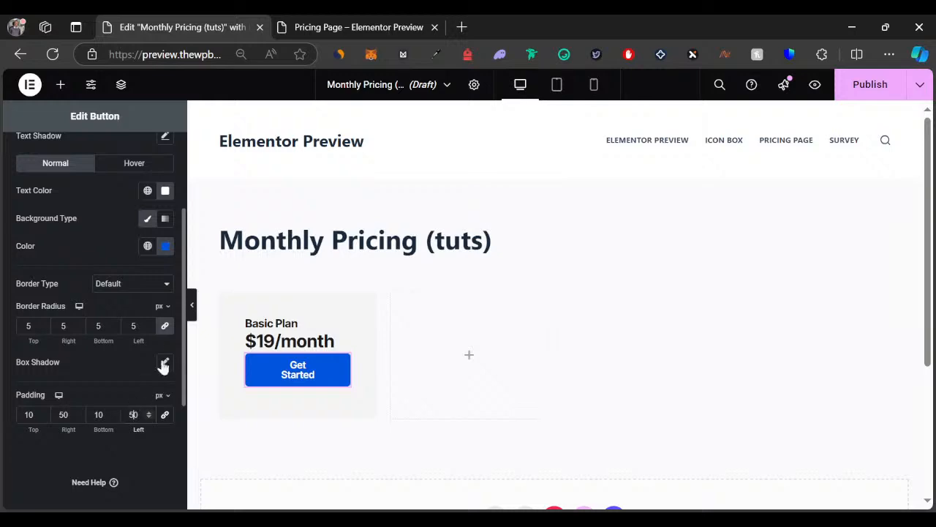
{"action": "left_click", "coordinate": [191, 307]}
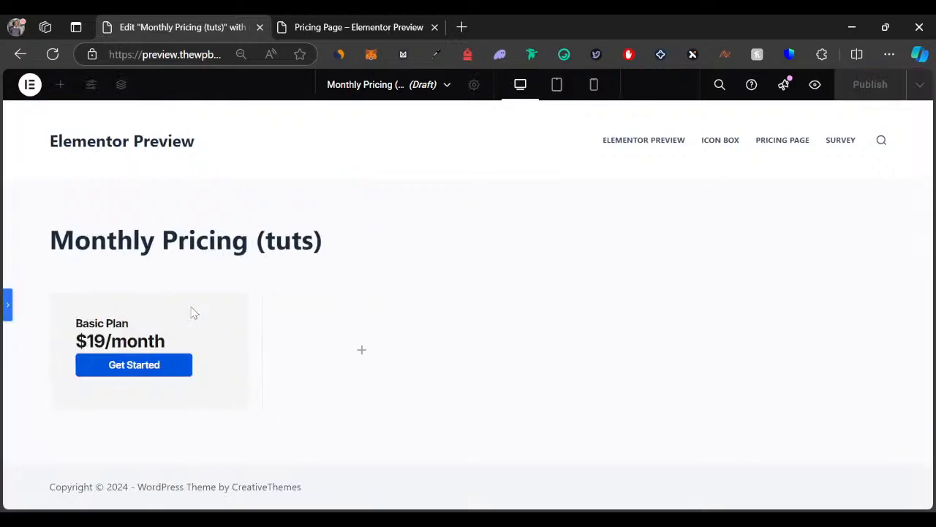
Step: Copy the Basic Plan's "What's included:" text and its full feature list from the finished Pricing Page and return to the template editor
{"action": "left_click", "coordinate": [349, 27]}
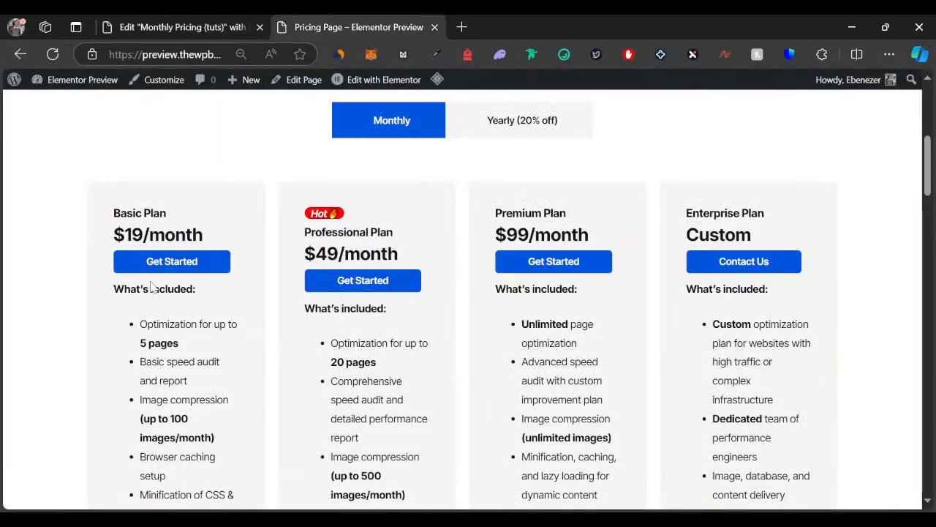
{"action": "left_click", "coordinate": [183, 27]}
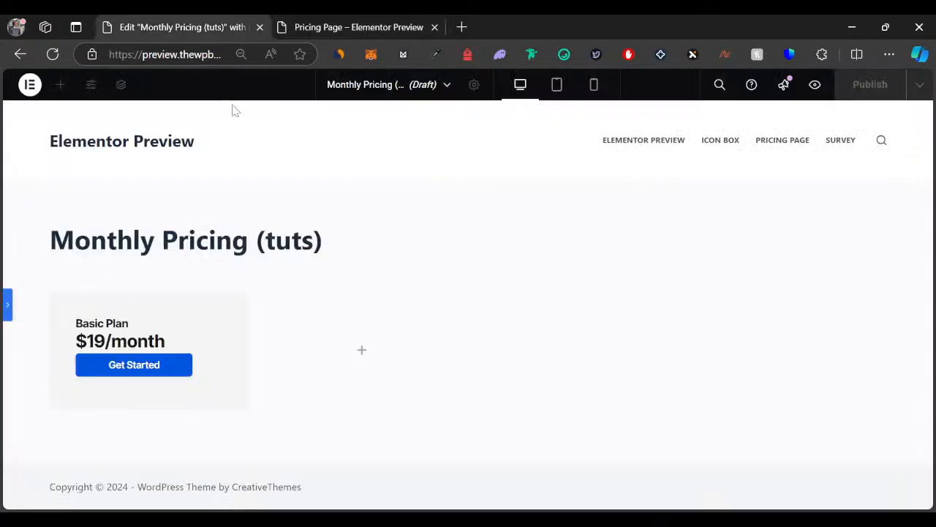
{"action": "left_click", "coordinate": [314, 23]}
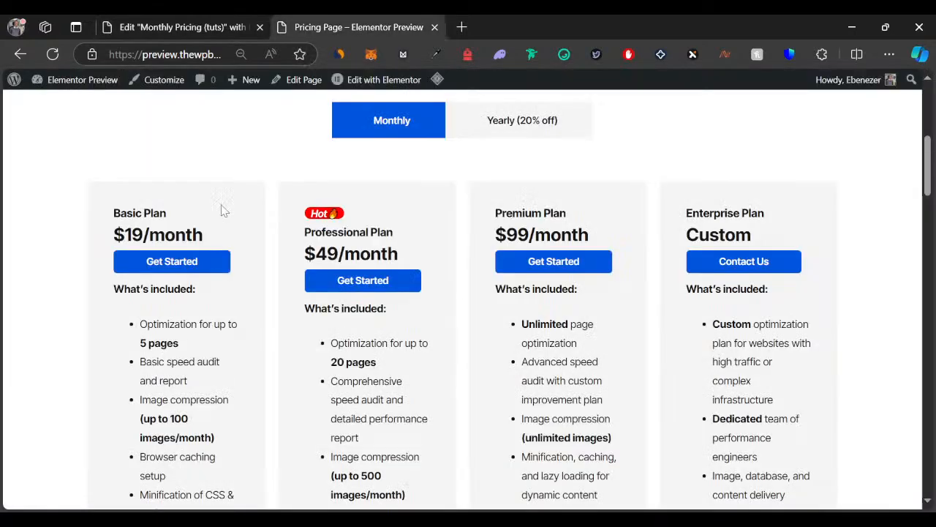
{"action": "left_click_drag", "start_coordinate": [120, 287], "coordinate": [212, 375]}
{"action": "left_click", "coordinate": [118, 285]}
{"action": "scroll", "coordinate": [142, 268], "scroll_direction": "down", "scroll_amount": 4}
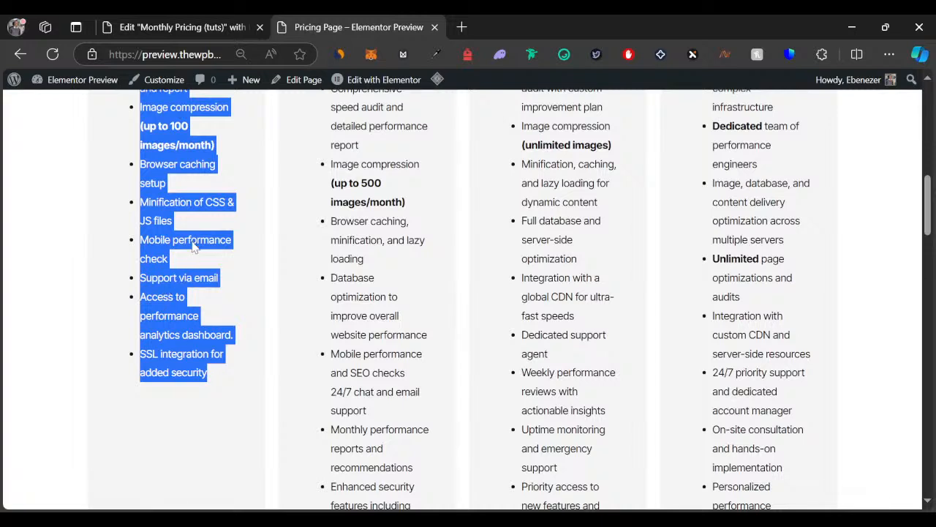
{"action": "left_click", "coordinate": [186, 27]}
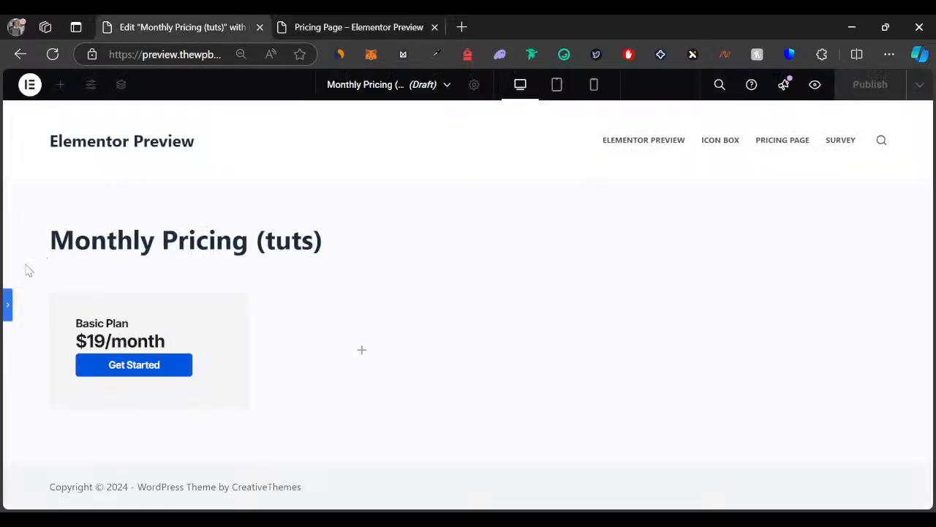
Step: Add a Text Editor widget below the Get Started button in the Basic Plan card
{"action": "left_click", "coordinate": [10, 306]}
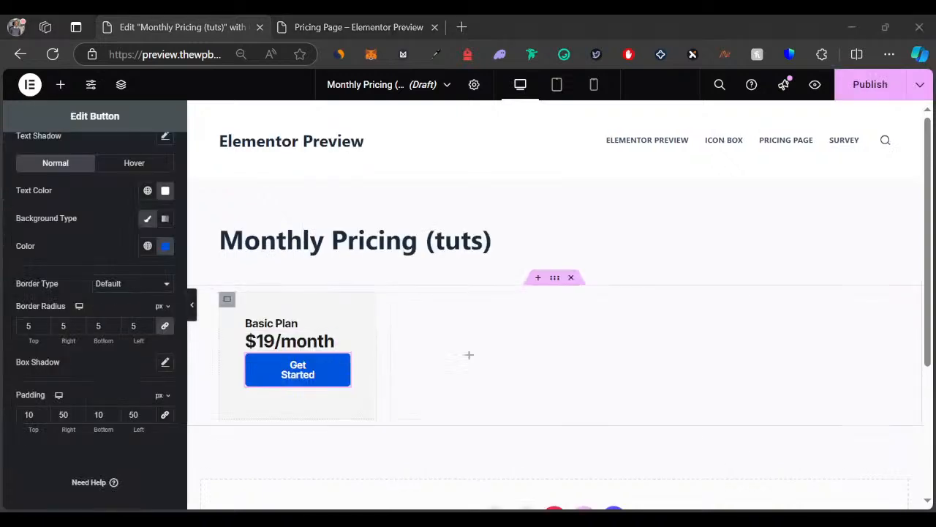
{"action": "left_click", "coordinate": [60, 88]}
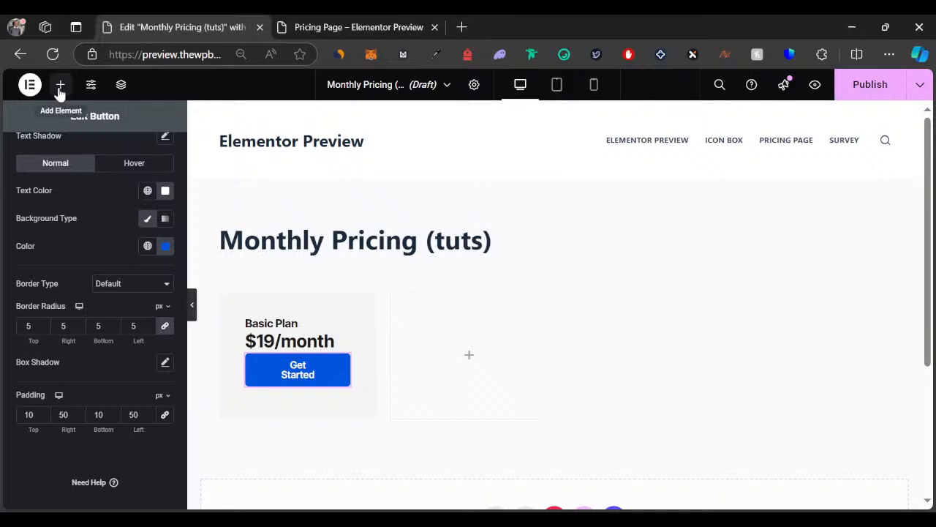
{"action": "left_click", "coordinate": [60, 88]}
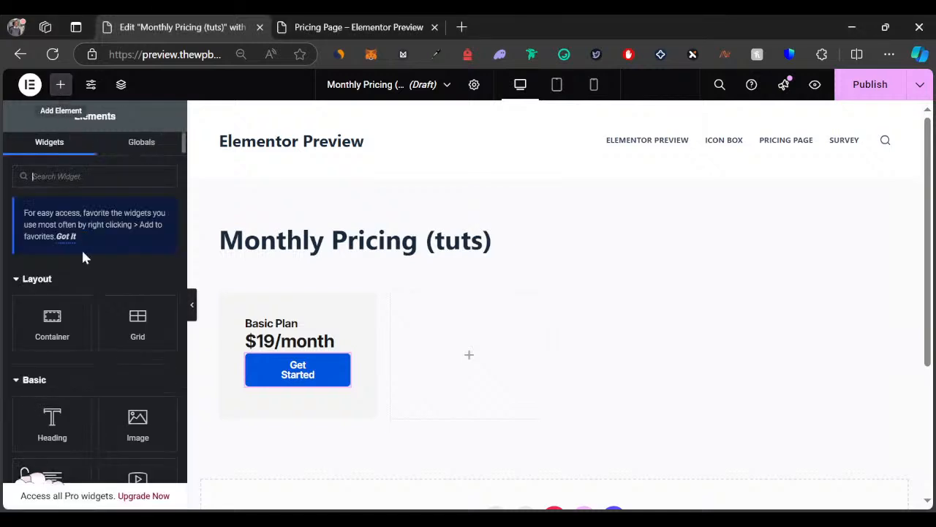
{"action": "left_click", "coordinate": [66, 236]}
{"action": "scroll", "coordinate": [66, 314], "scroll_direction": "down", "scroll_amount": 1}
{"action": "left_click_drag", "start_coordinate": [61, 343], "coordinate": [294, 390]}
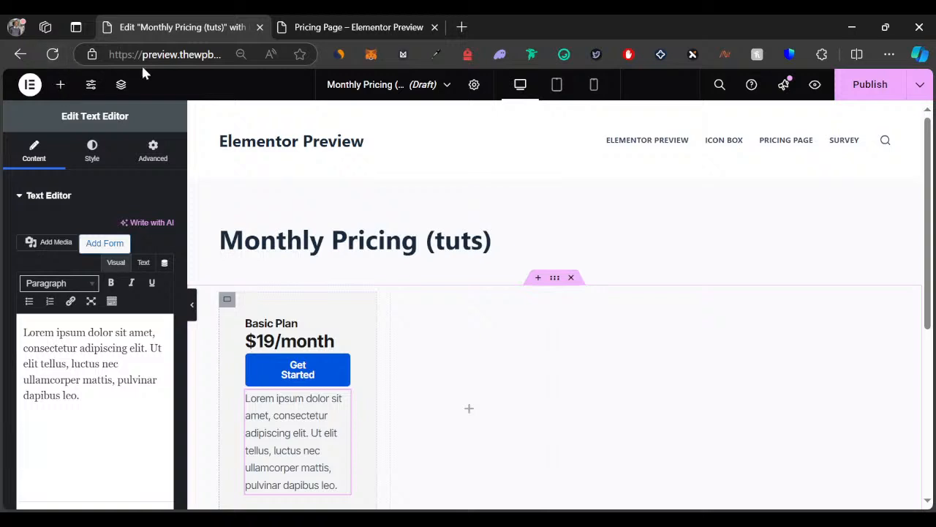
{"action": "left_click", "coordinate": [61, 85]}
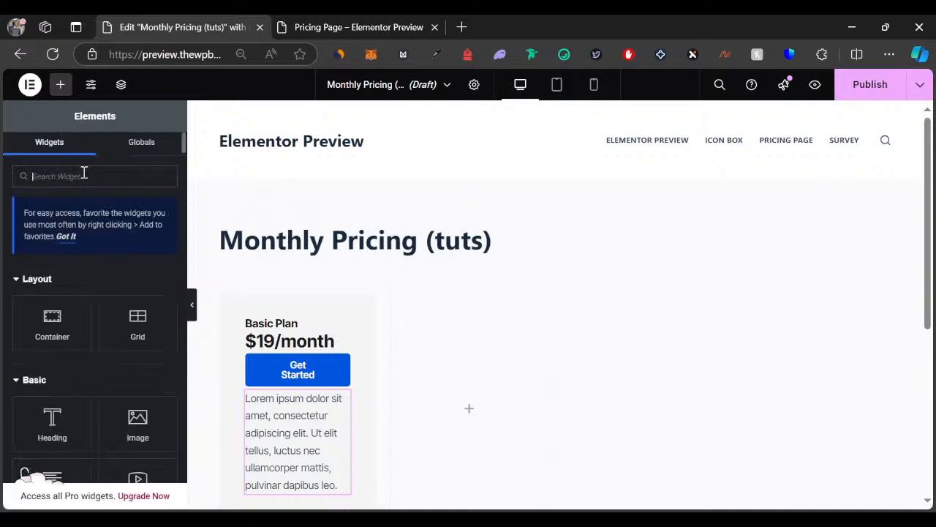
{"action": "type", "text": "icon li"}
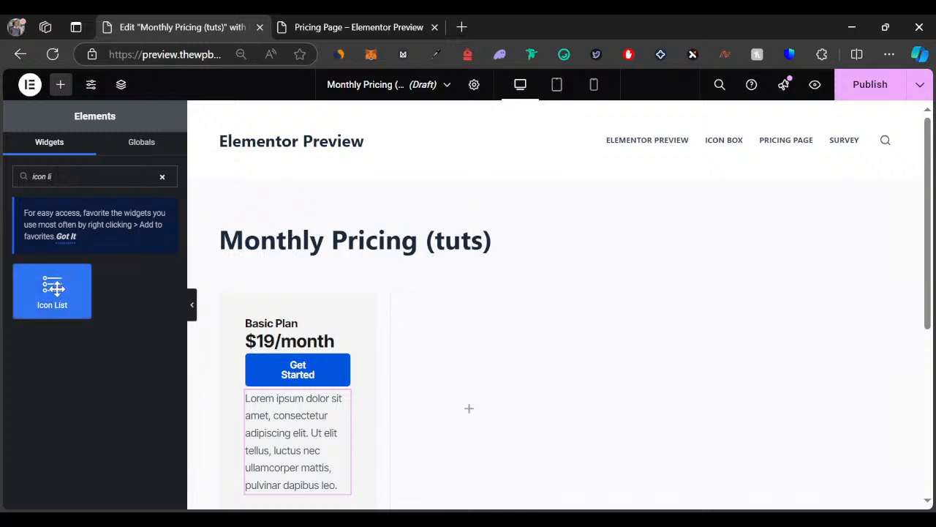
{"action": "left_click_drag", "start_coordinate": [56, 289], "coordinate": [212, 386]}
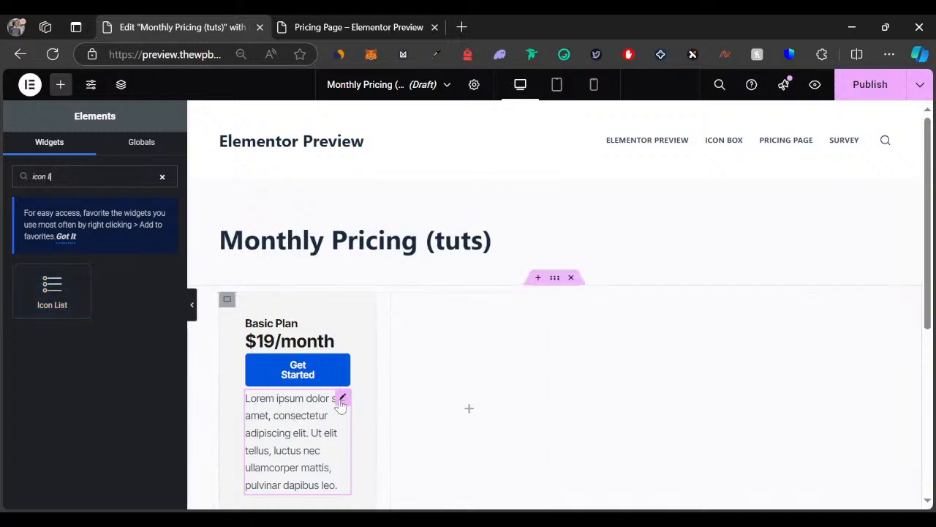
{"action": "left_click", "coordinate": [341, 398]}
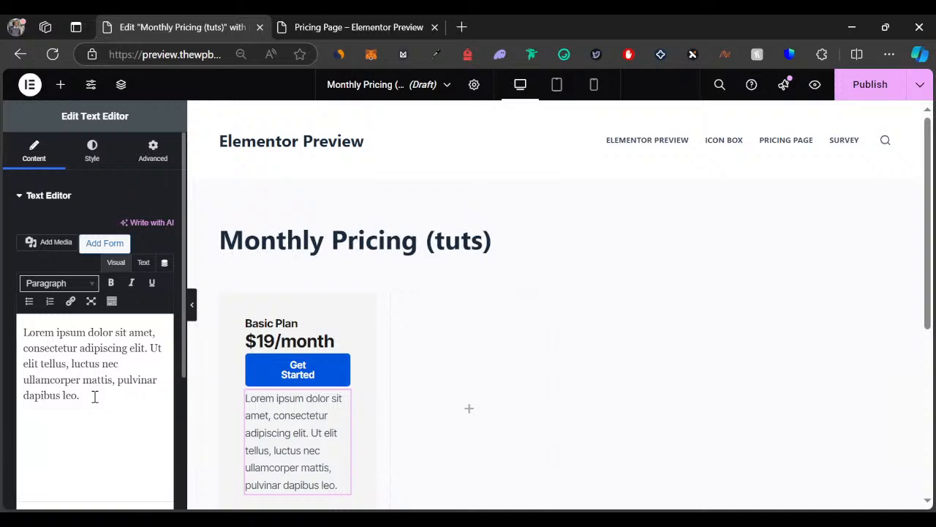
Step: Replace the new text widget's placeholder with the copied "What's included:" text and Basic Plan feature list
{"action": "key", "text": "ctrl+a"}
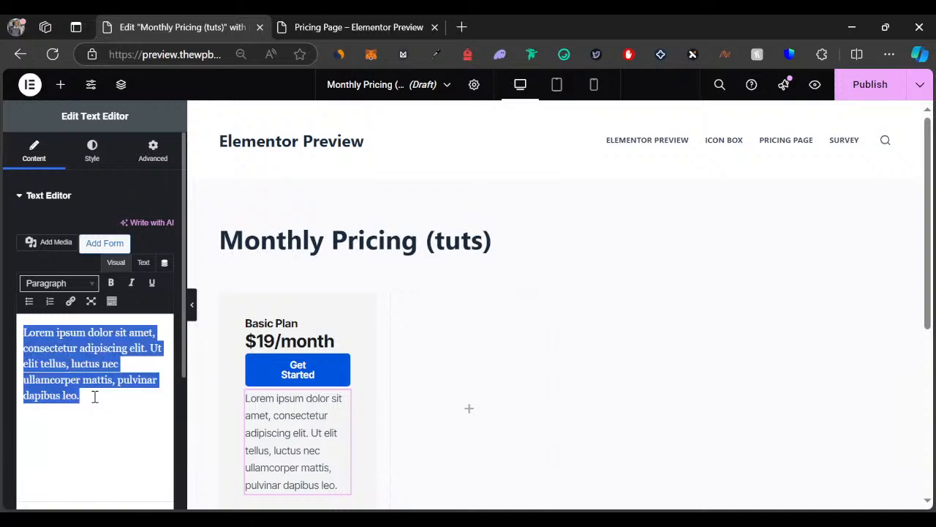
{"action": "key", "text": "ctrl+v"}
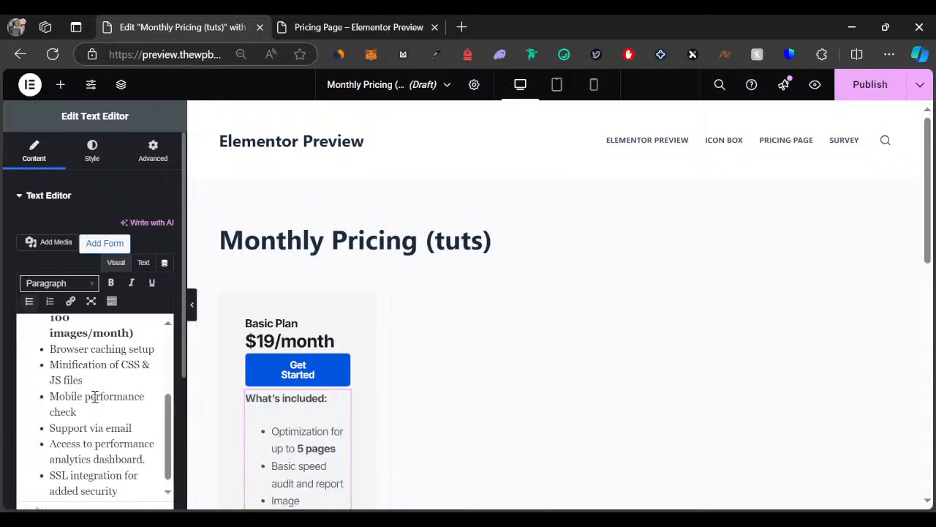
{"action": "scroll", "coordinate": [311, 355], "scroll_direction": "down", "scroll_amount": 5}
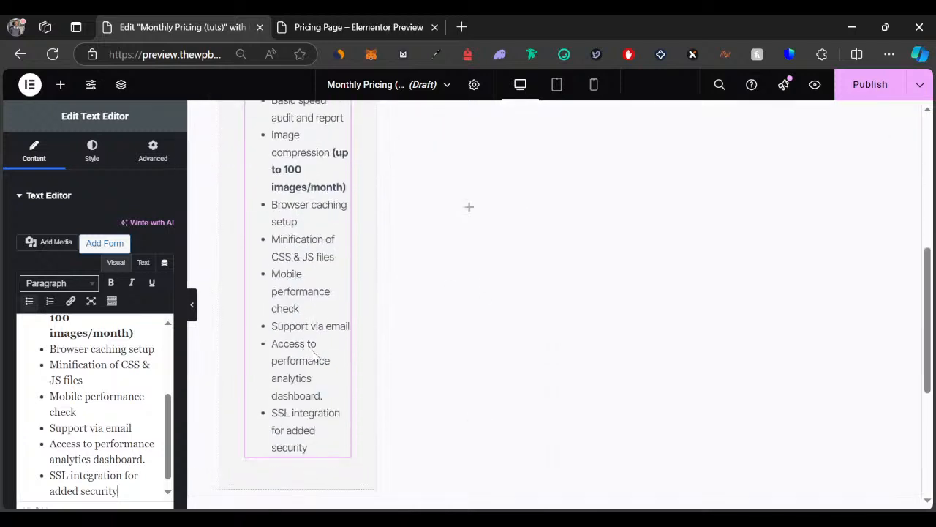
{"action": "scroll", "coordinate": [313, 355], "scroll_direction": "up", "scroll_amount": 5}
{"action": "key", "text": "alt+Tab"}
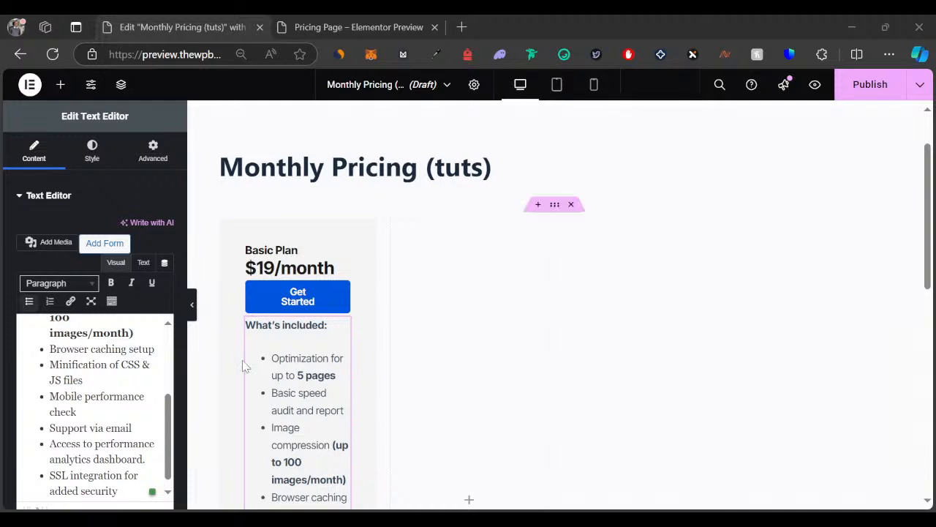
Step: Set the Basic Plan feature list's text color to #1a1a1a
{"action": "left_click", "coordinate": [96, 159]}
{"action": "left_click", "coordinate": [98, 160]}
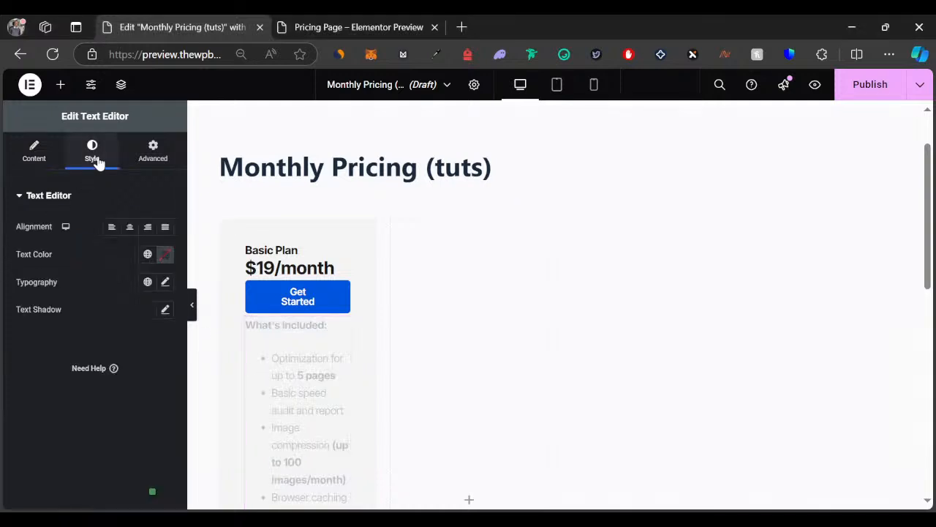
{"action": "left_click", "coordinate": [166, 256]}
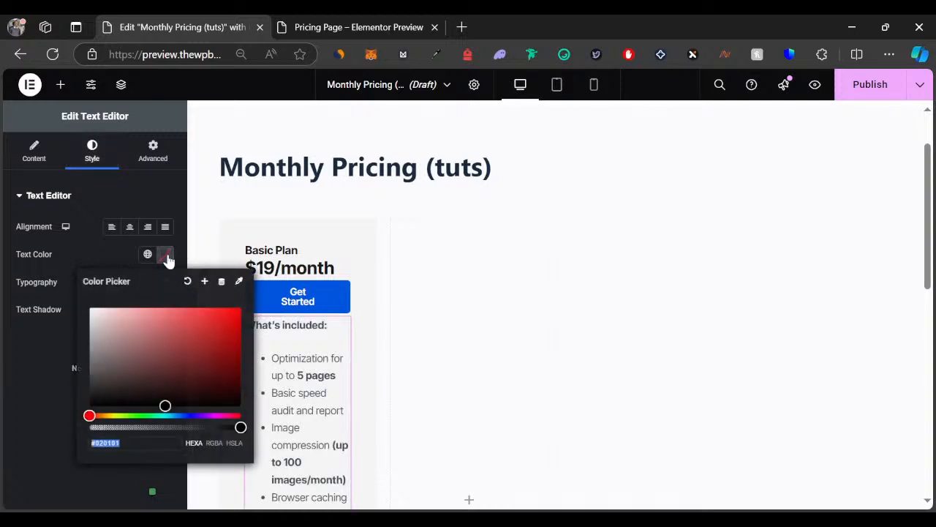
{"action": "type", "text": "1a1a1a"}
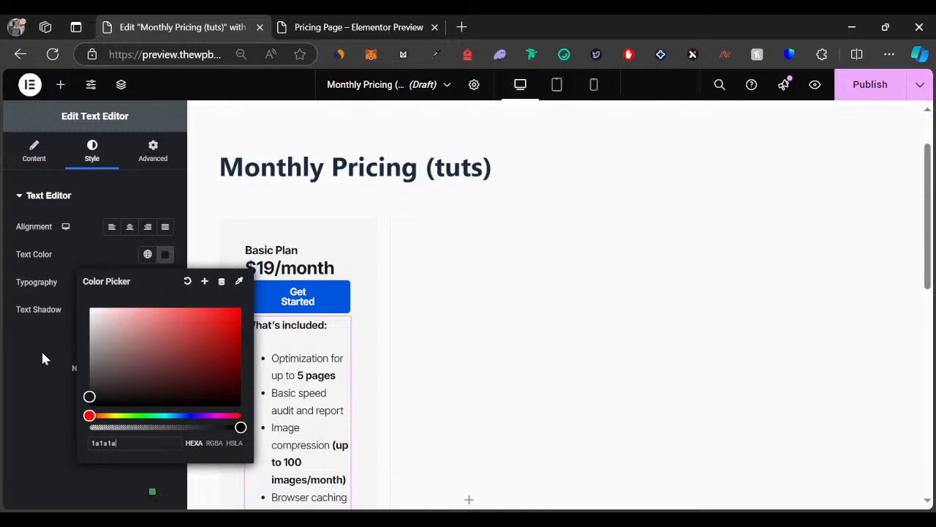
{"action": "left_click", "coordinate": [45, 359]}
Step: Set the feature list's font family to Inter Tight
{"action": "left_click", "coordinate": [168, 284]}
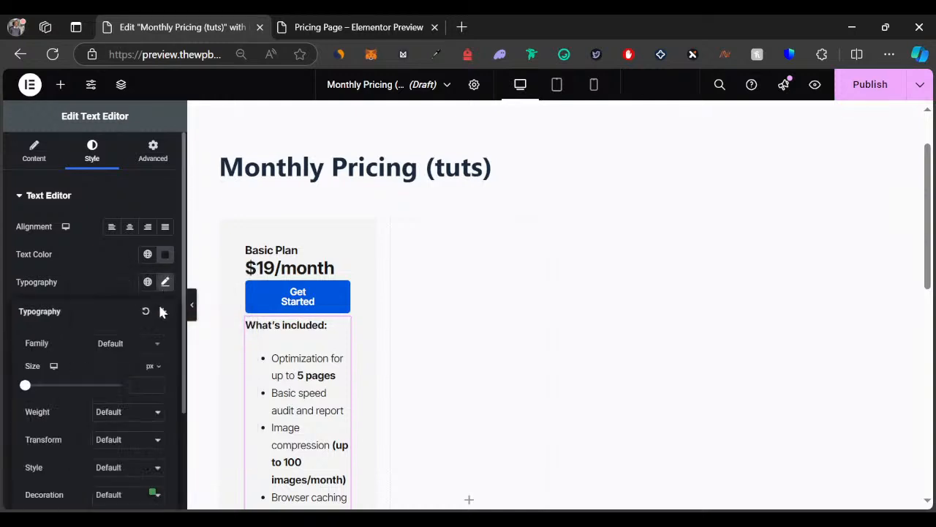
{"action": "left_click", "coordinate": [147, 349]}
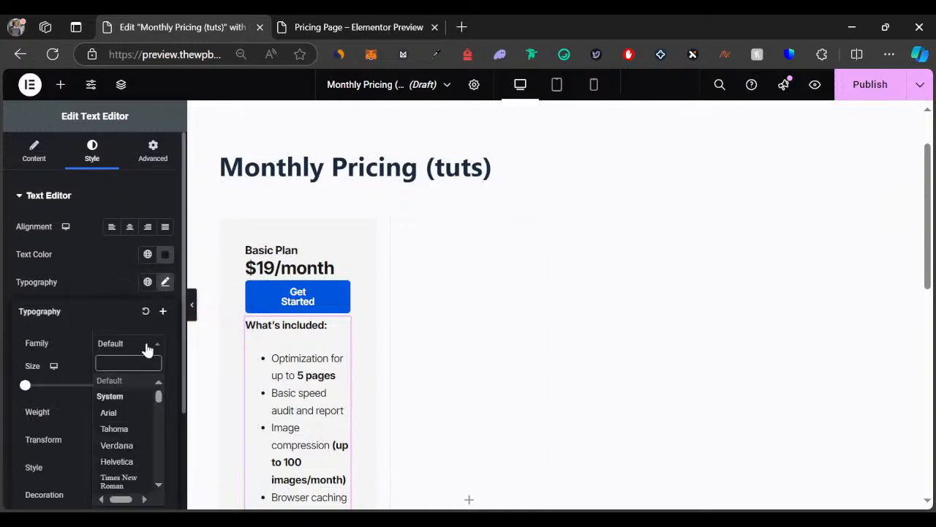
{"action": "type", "text": "inter t"}
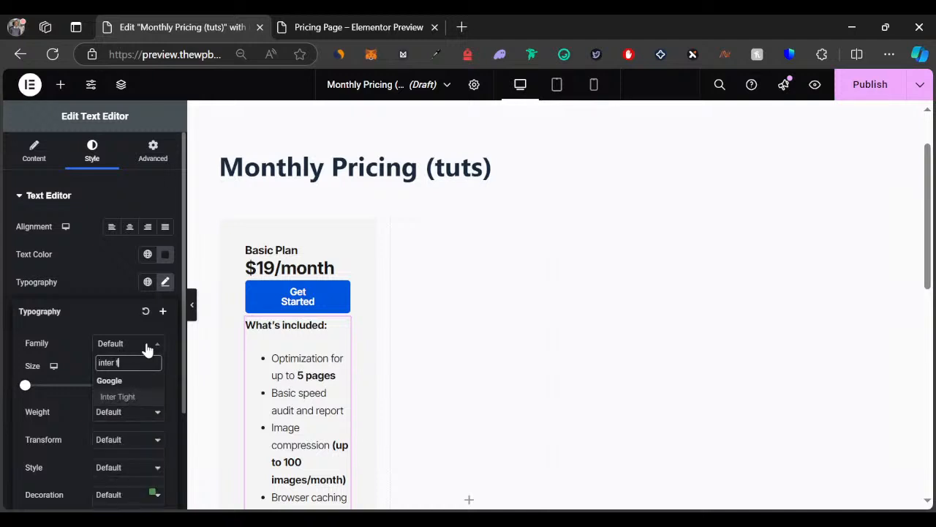
{"action": "key", "text": "Return"}
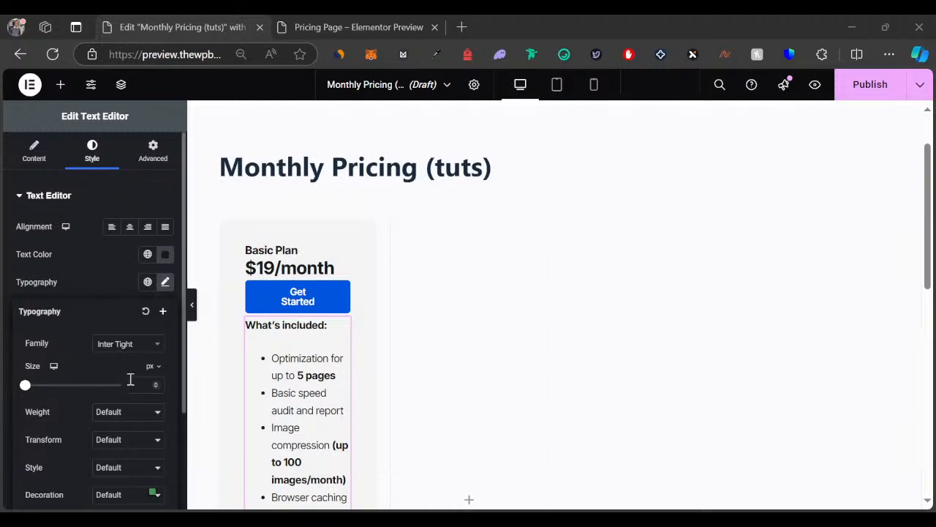
Step: Set the feature list's line height to 1.8 em and preview the Basic Plan card at full editor width
{"action": "scroll", "coordinate": [130, 371], "scroll_direction": "down", "scroll_amount": 2}
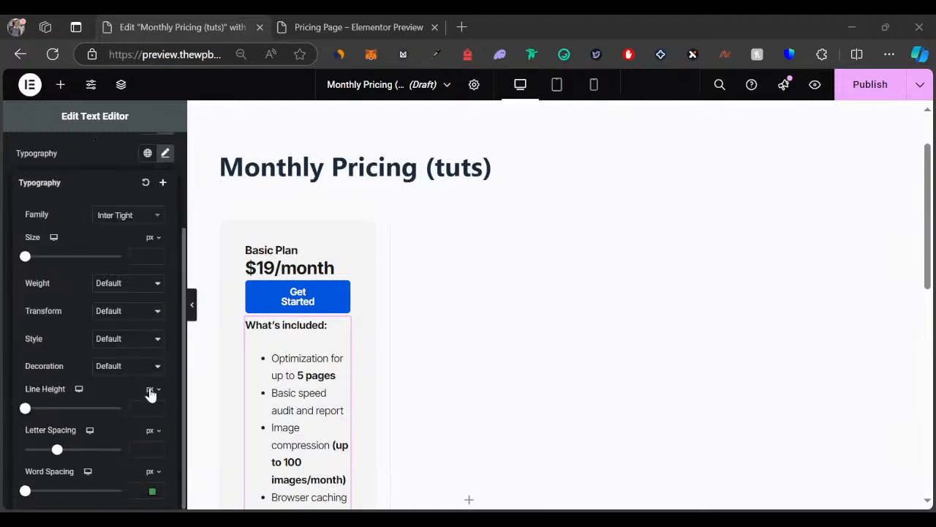
{"action": "left_click", "coordinate": [150, 394]}
{"action": "left_click", "coordinate": [152, 412]}
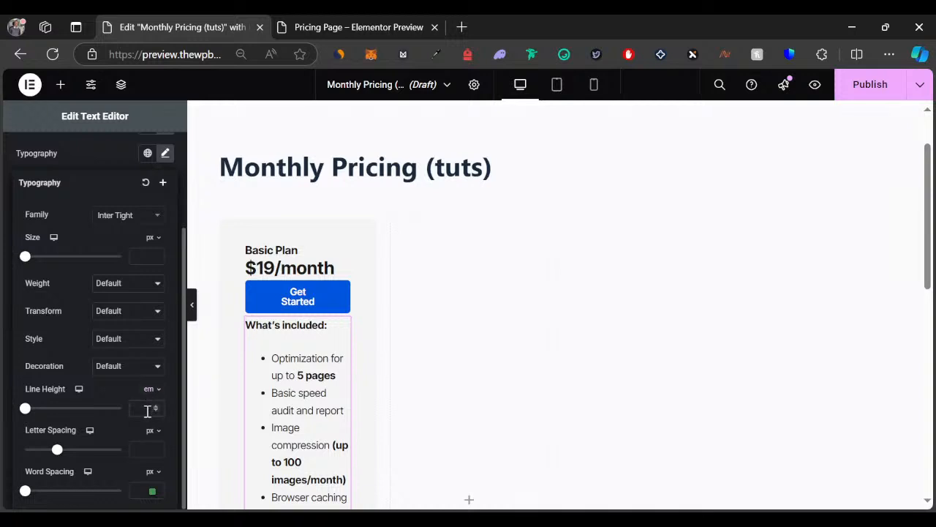
{"action": "left_click", "coordinate": [147, 411]}
{"action": "type", "text": "1.8"}
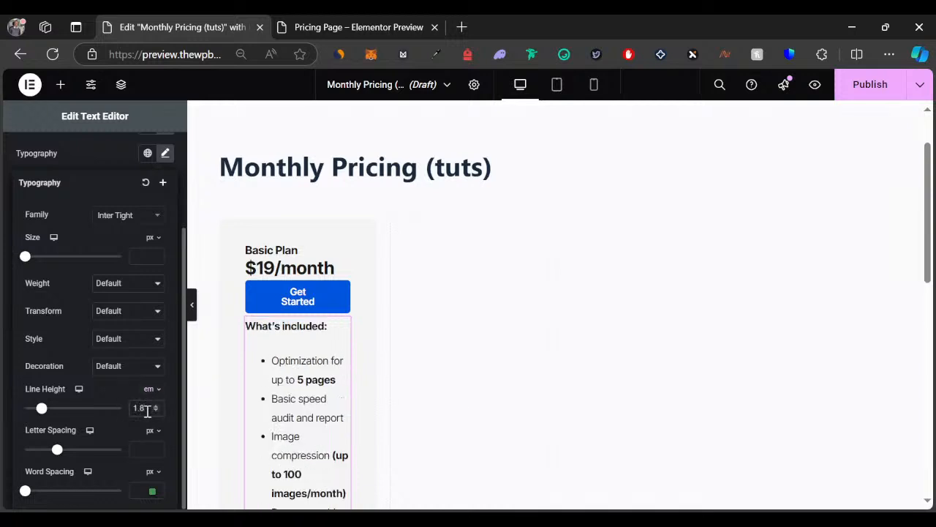
{"action": "left_click", "coordinate": [190, 304]}
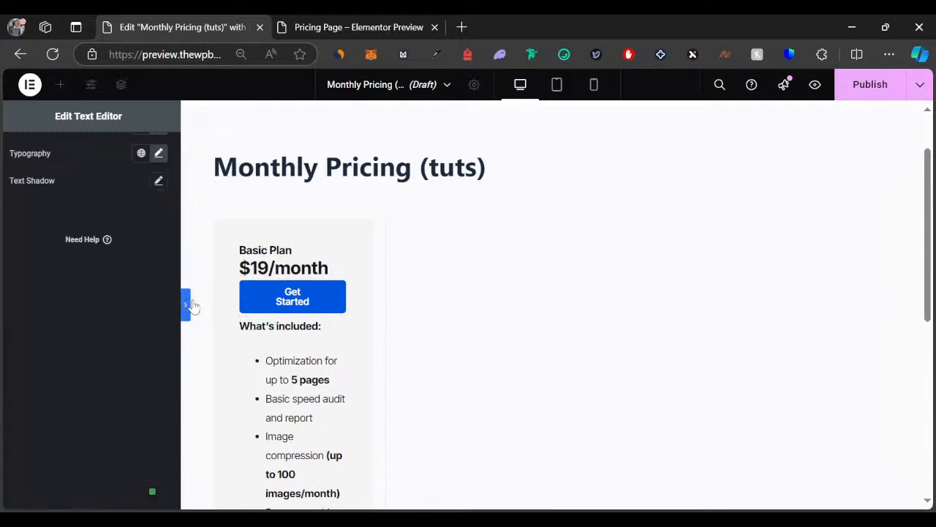
{"action": "scroll", "coordinate": [213, 330], "scroll_direction": "down", "scroll_amount": 3}
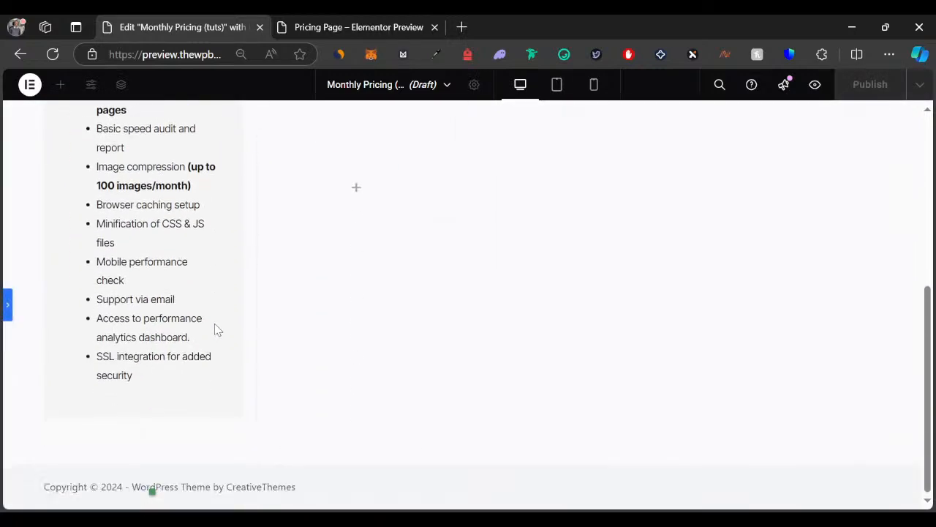
{"action": "scroll", "coordinate": [217, 330], "scroll_direction": "up", "scroll_amount": 5}
{"action": "scroll", "coordinate": [217, 330], "scroll_direction": "down", "scroll_amount": 1}
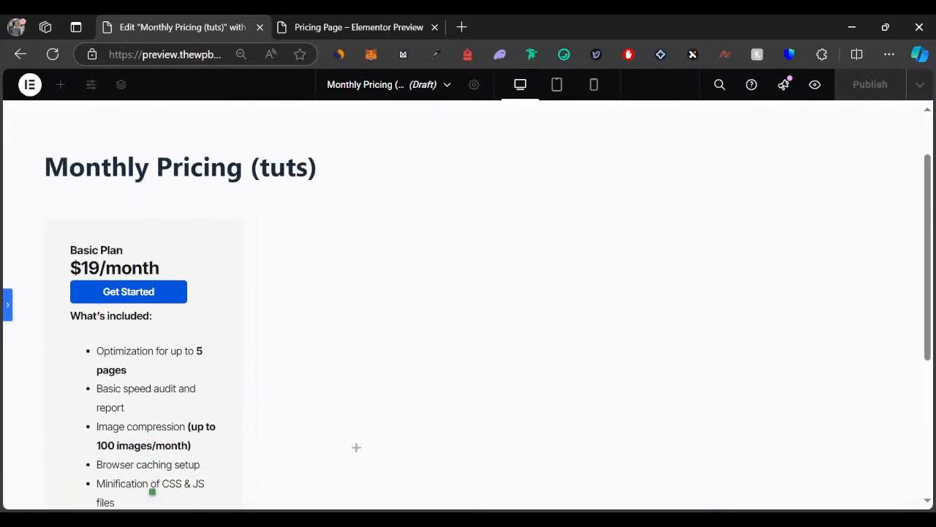
{"action": "left_click", "coordinate": [8, 303]}
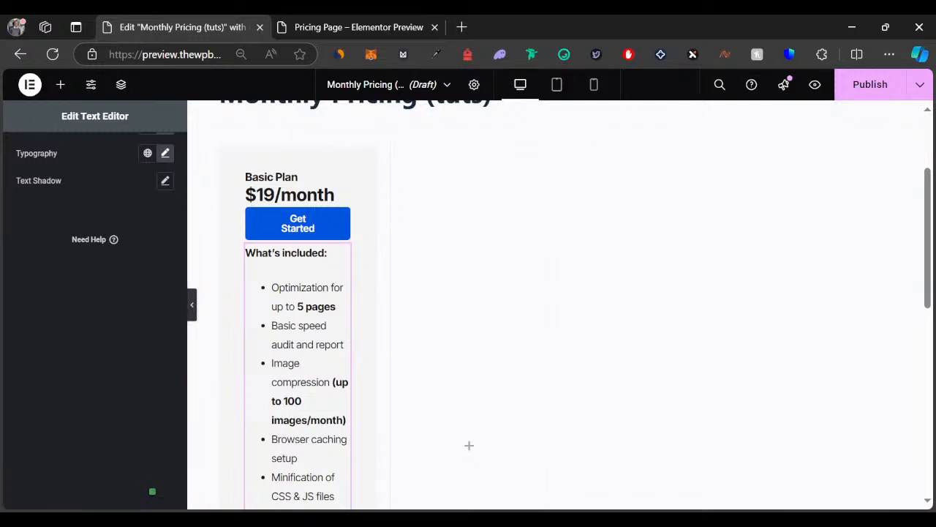
Step: Set the Basic Plan container's row gap to 10 px and check the card's spacing at full editor width
{"action": "scroll", "coordinate": [247, 334], "scroll_direction": "down", "scroll_amount": 3}
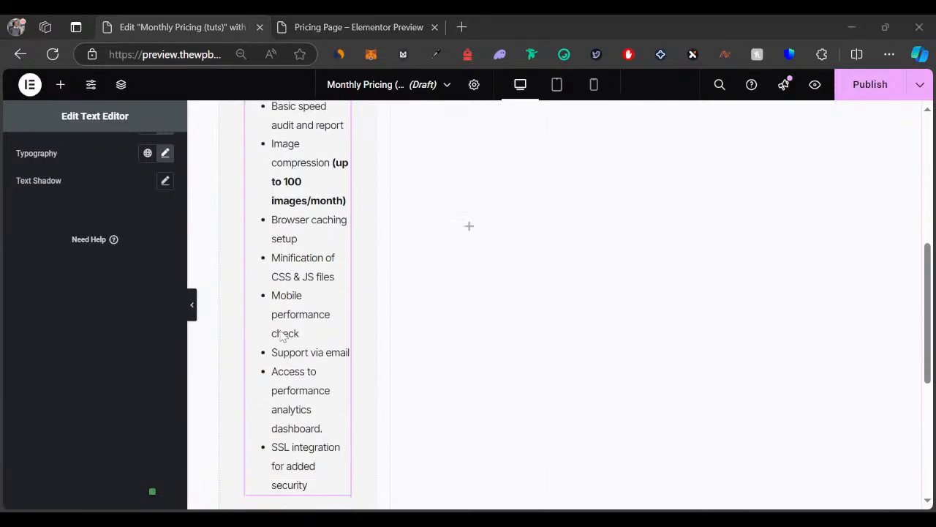
{"action": "scroll", "coordinate": [175, 297], "scroll_direction": "up", "scroll_amount": 2}
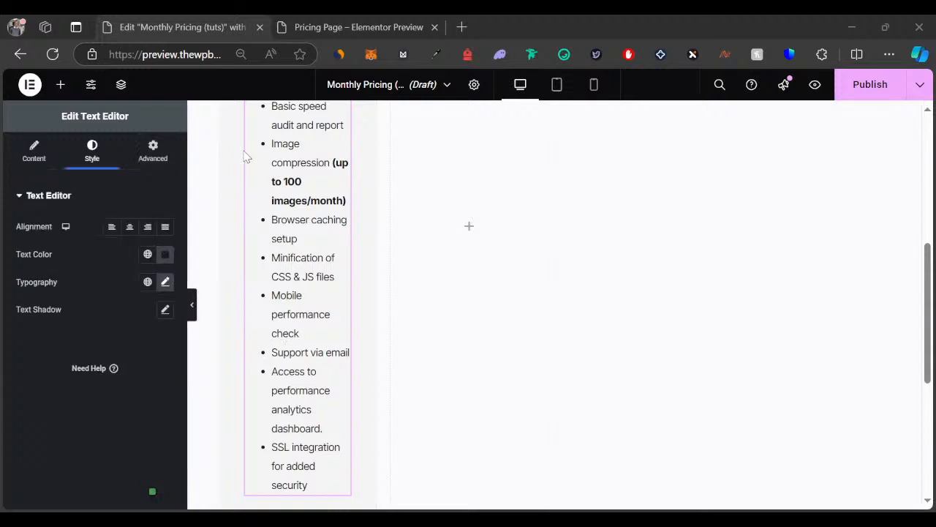
{"action": "scroll", "coordinate": [234, 212], "scroll_direction": "up", "scroll_amount": 4}
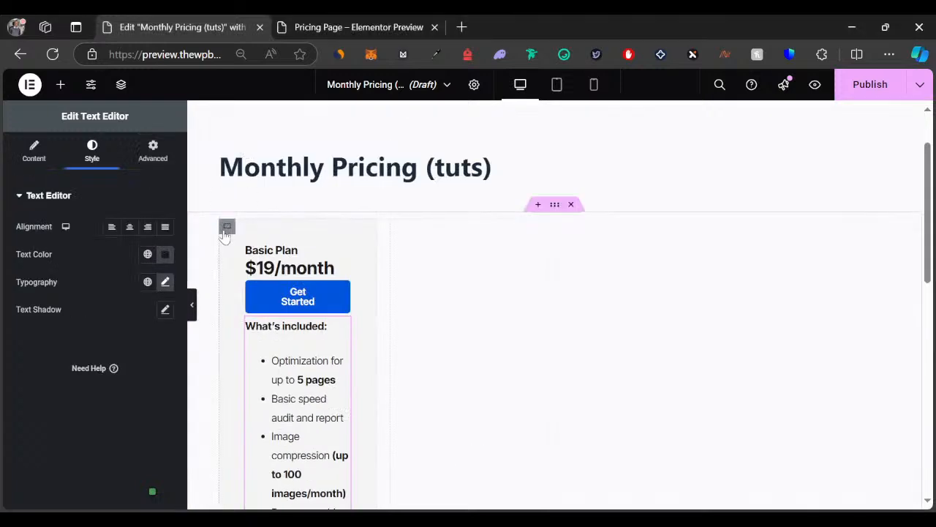
{"action": "left_click", "coordinate": [227, 226]}
{"action": "scroll", "coordinate": [115, 293], "scroll_direction": "down", "scroll_amount": 3}
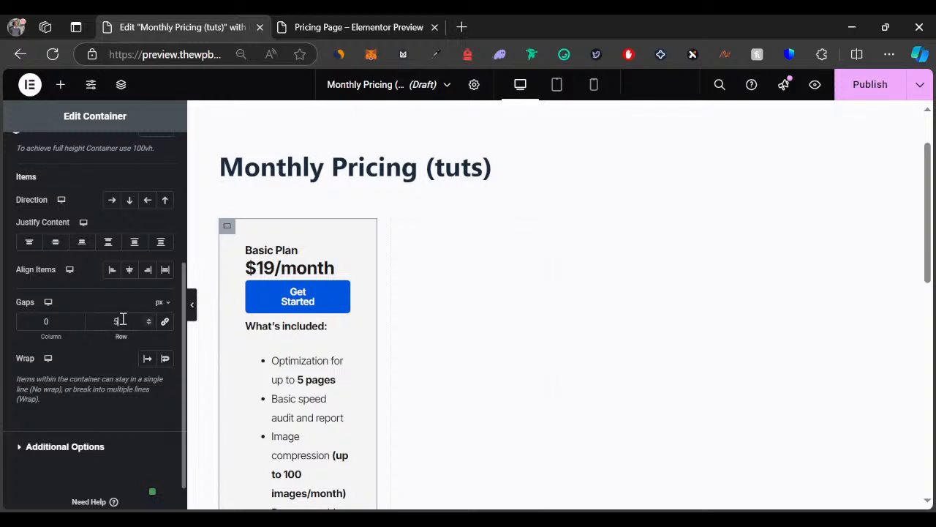
{"action": "left_click_drag", "start_coordinate": [122, 320], "coordinate": [110, 322]}
{"action": "type", "text": "10"}
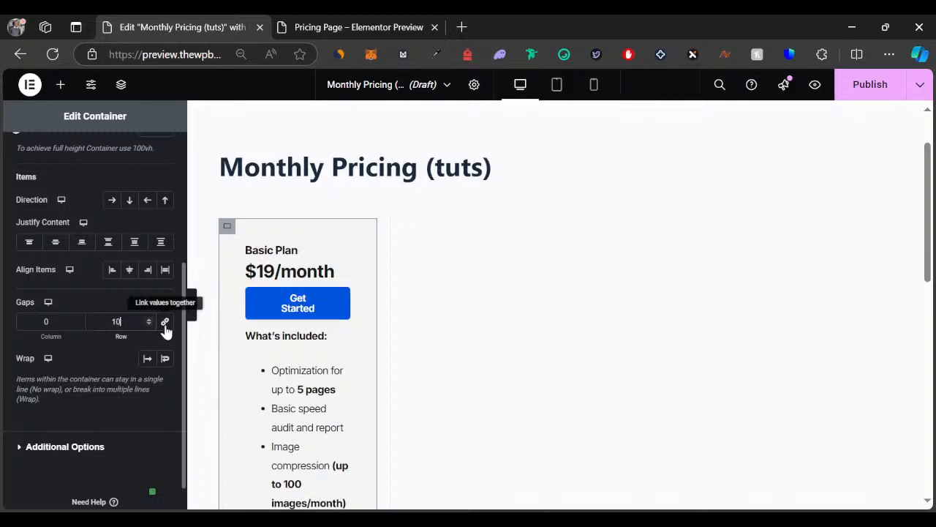
{"action": "left_click", "coordinate": [192, 316]}
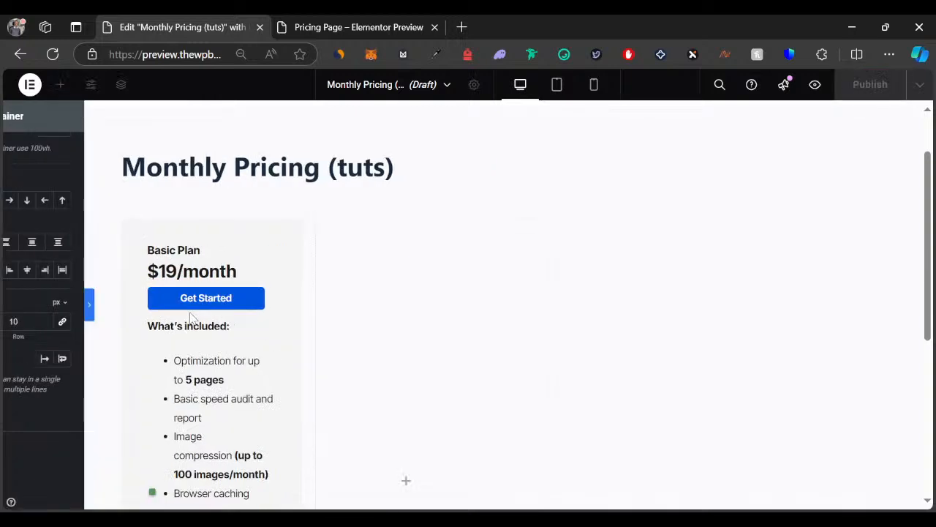
{"action": "scroll", "coordinate": [245, 271], "scroll_direction": "down", "scroll_amount": 3}
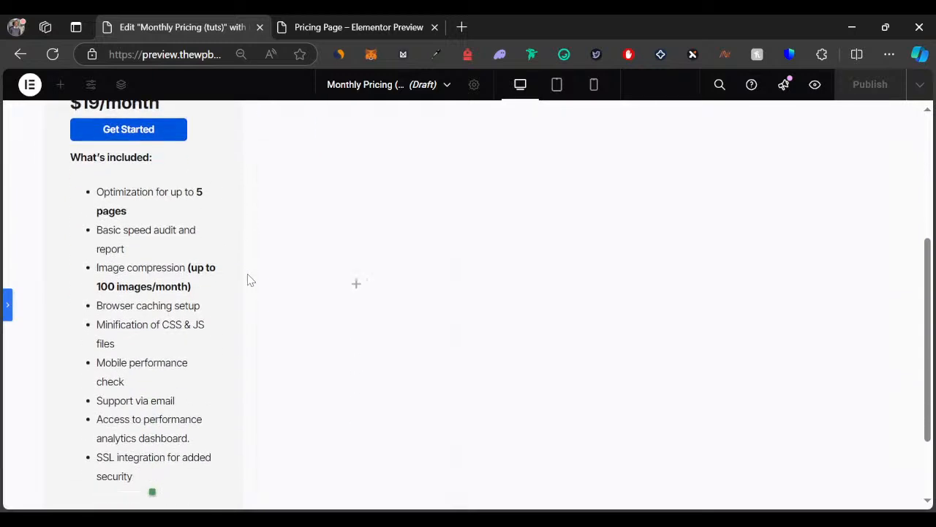
{"action": "scroll", "coordinate": [242, 292], "scroll_direction": "up", "scroll_amount": 5}
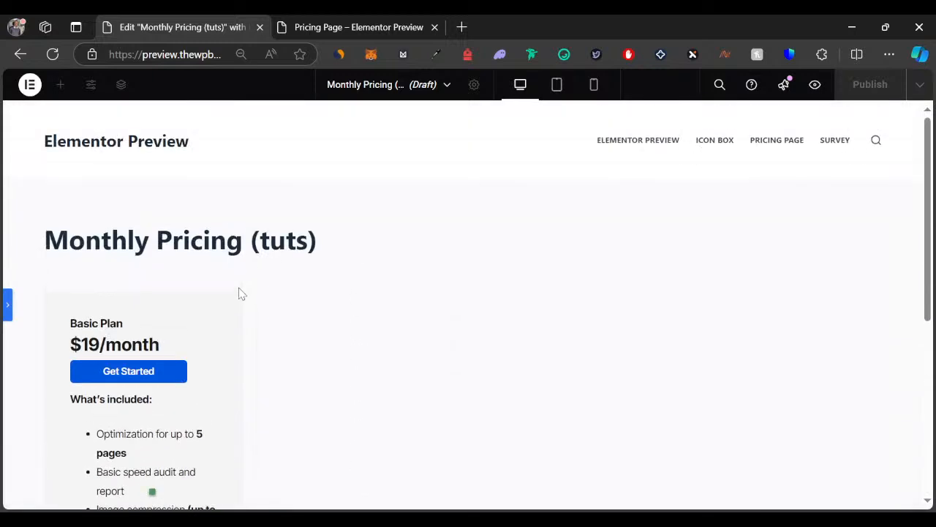
{"action": "scroll", "coordinate": [241, 292], "scroll_direction": "down", "scroll_amount": 2}
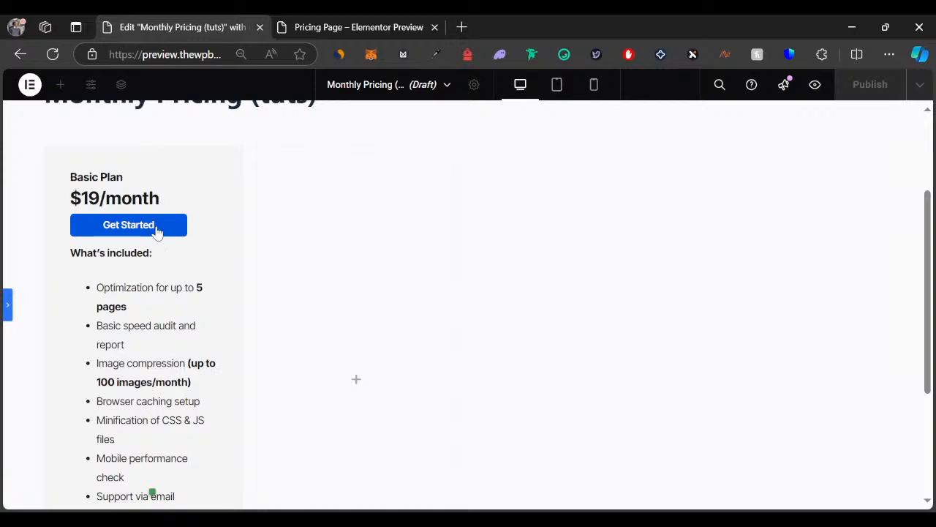
{"action": "left_click", "coordinate": [8, 306]}
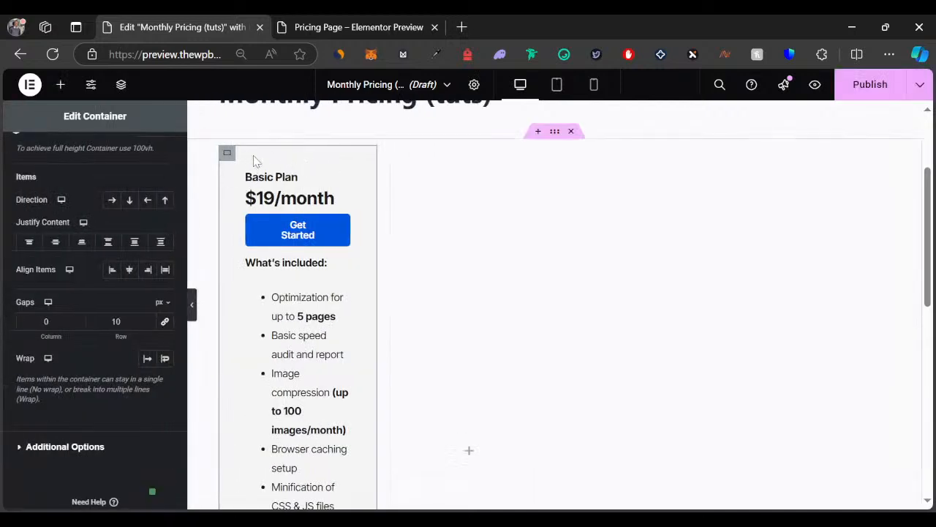
Step: Duplicate the Basic Plan card container three times to make a row of four identical cards
{"action": "right_click", "coordinate": [228, 155]}
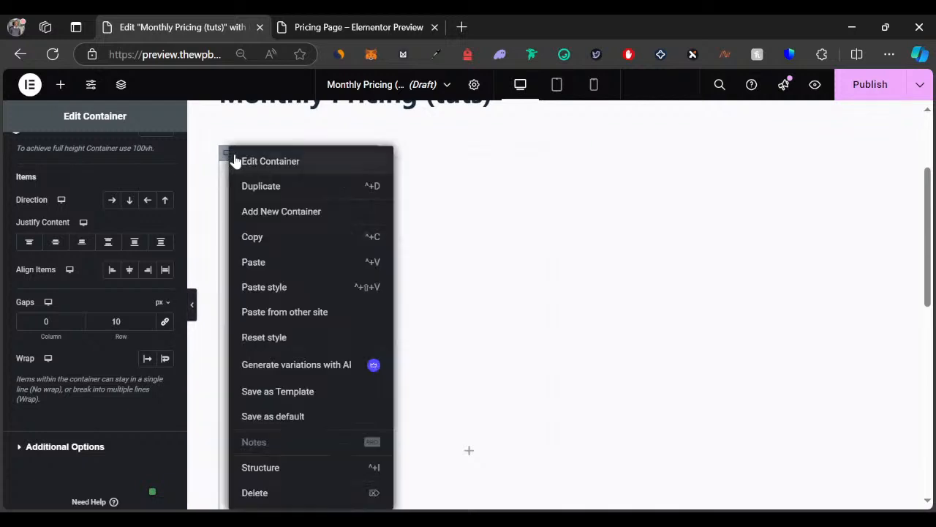
{"action": "left_click", "coordinate": [273, 186]}
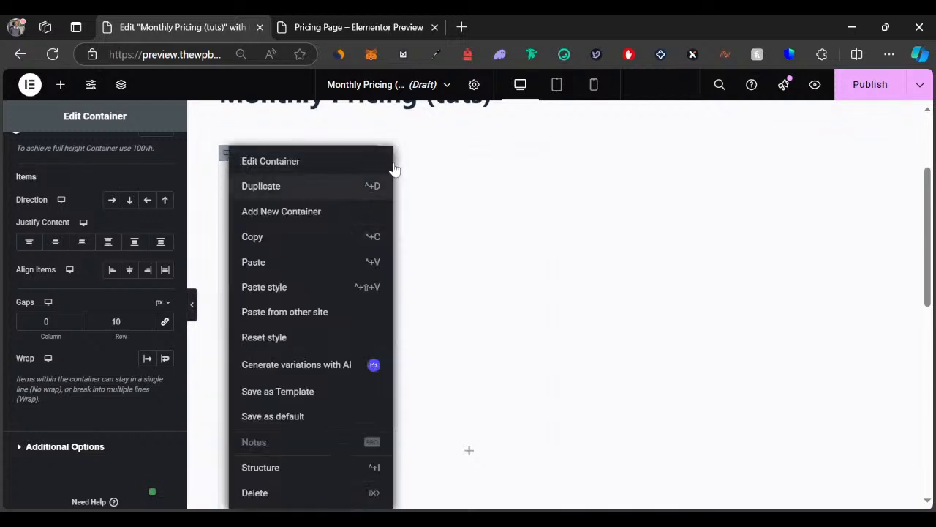
{"action": "right_click", "coordinate": [398, 155]}
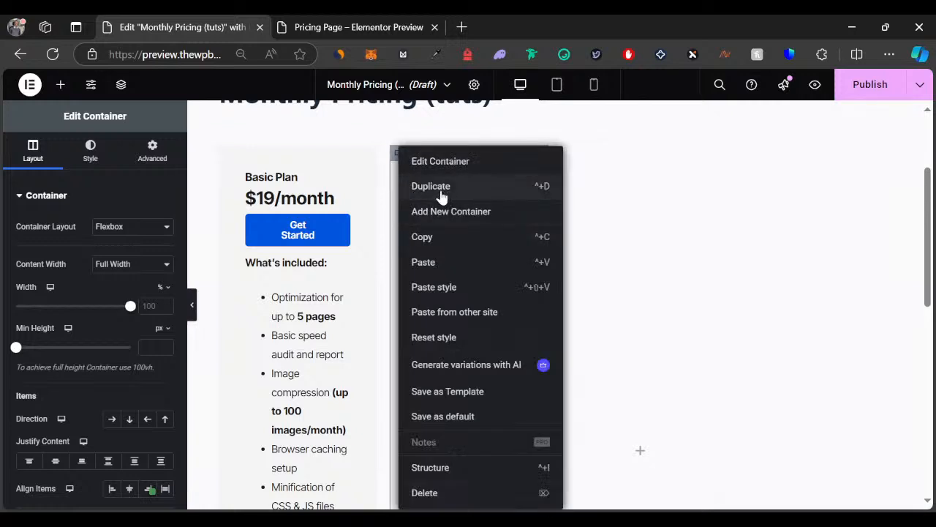
{"action": "left_click", "coordinate": [555, 174]}
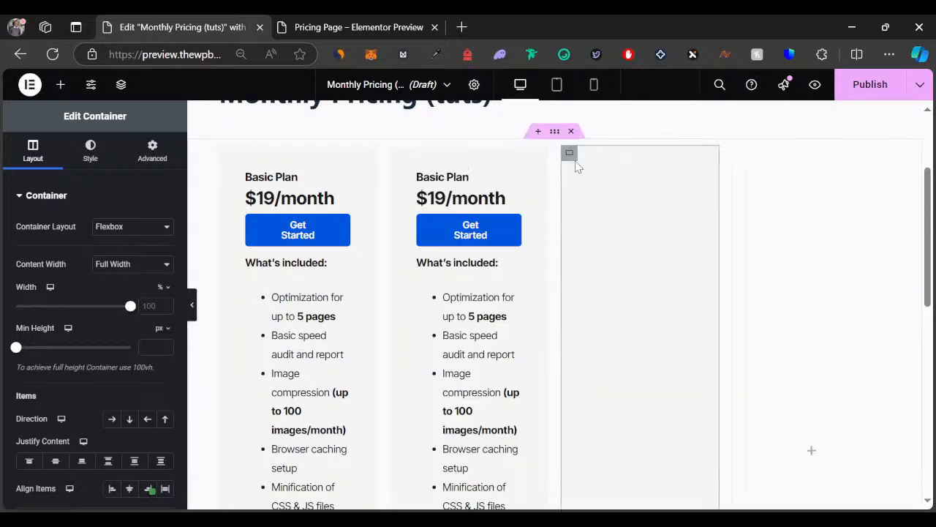
{"action": "right_click", "coordinate": [572, 155]}
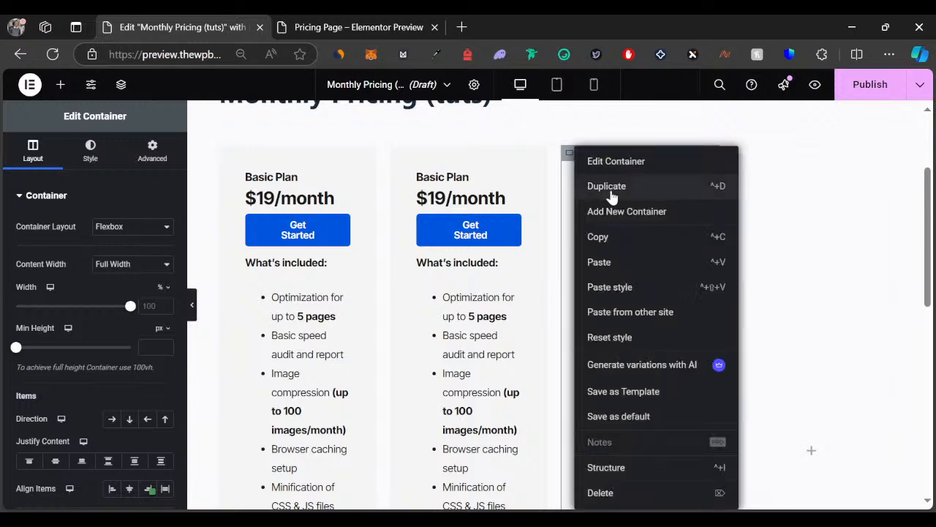
{"action": "left_click", "coordinate": [609, 187]}
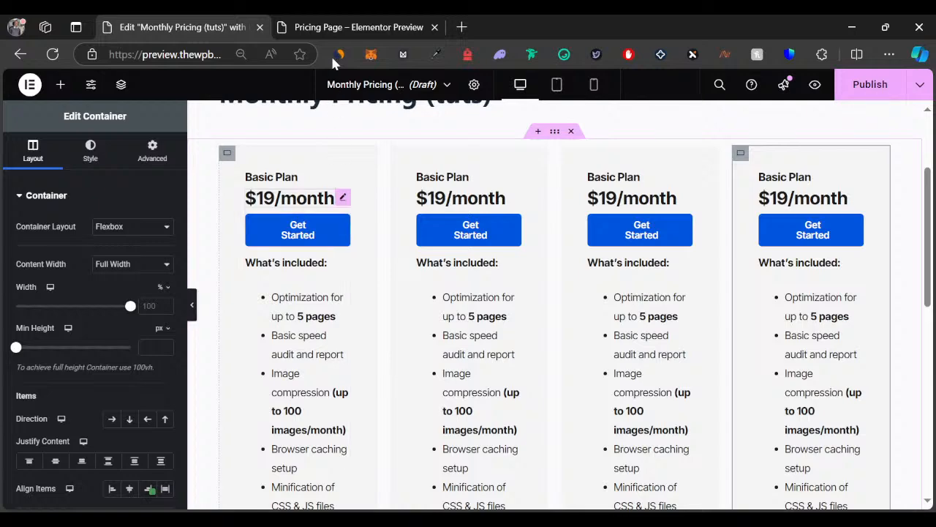
Step: Check the plan cards on the reference Pricing Page, and duplicate the Basic Plan heading in the second card
{"action": "left_click", "coordinate": [329, 26]}
{"action": "scroll", "coordinate": [333, 194], "scroll_direction": "up", "scroll_amount": 1}
{"action": "scroll", "coordinate": [332, 194], "scroll_direction": "up", "scroll_amount": 3}
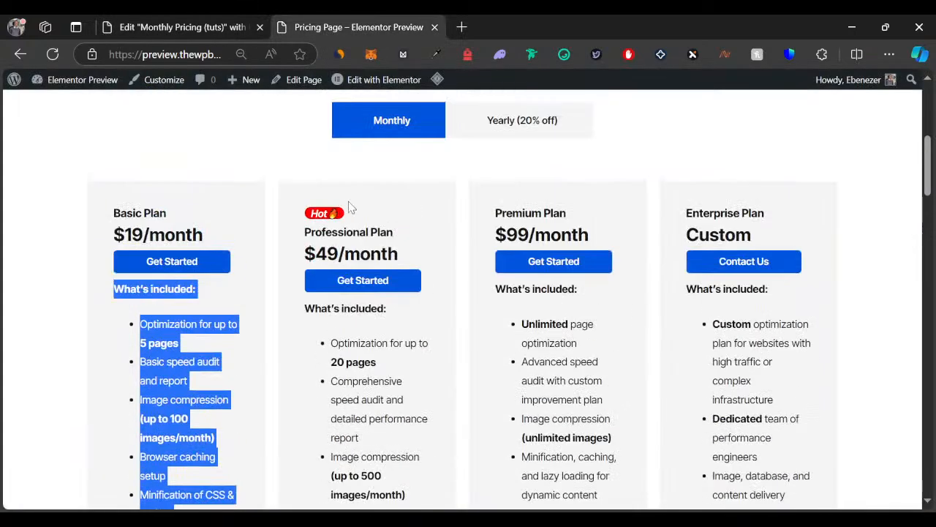
{"action": "left_click", "coordinate": [378, 166]}
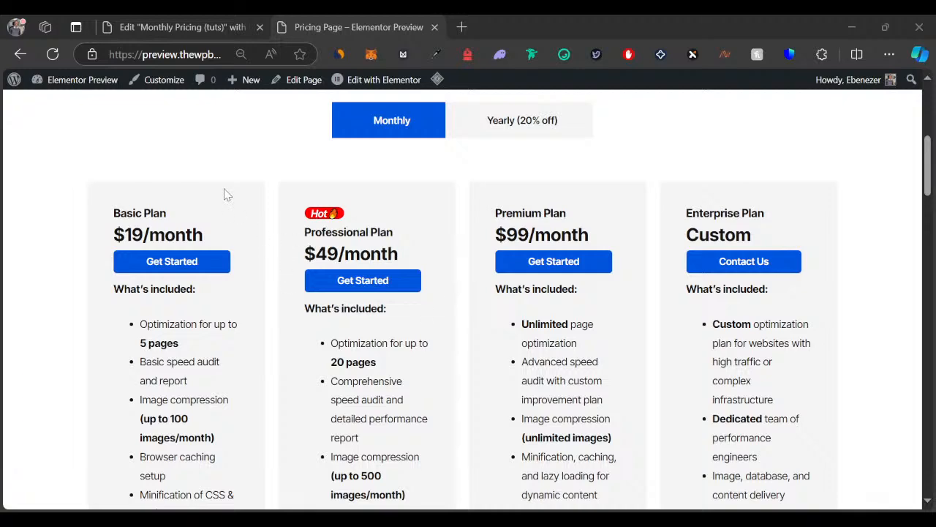
{"action": "left_click", "coordinate": [191, 26]}
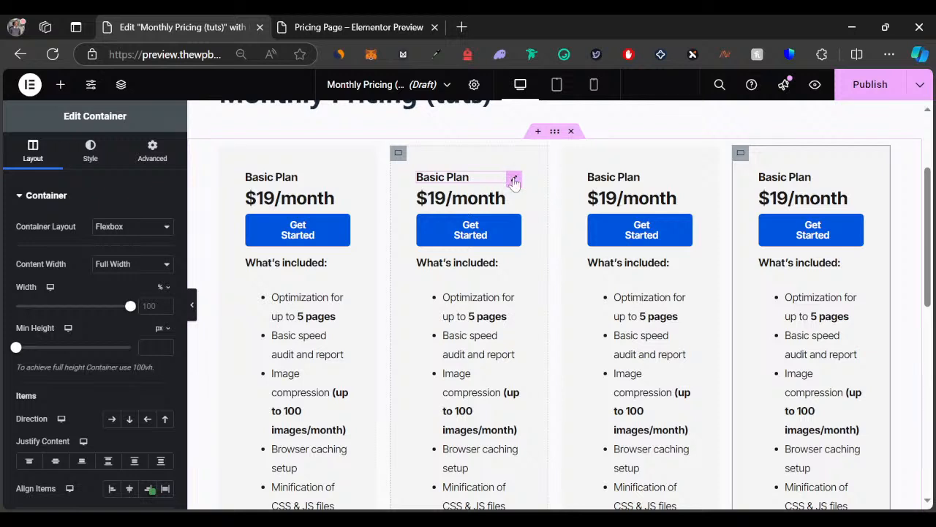
{"action": "right_click", "coordinate": [519, 214]}
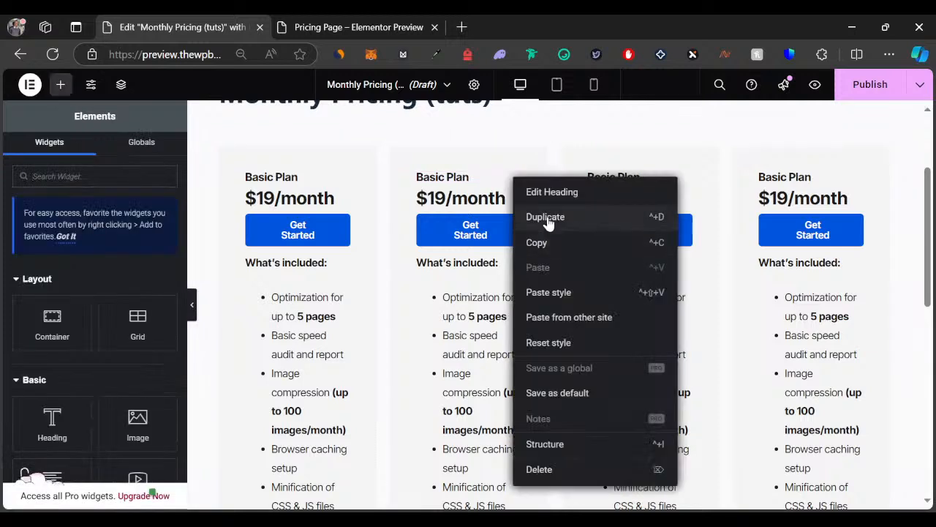
{"action": "left_click", "coordinate": [524, 231]}
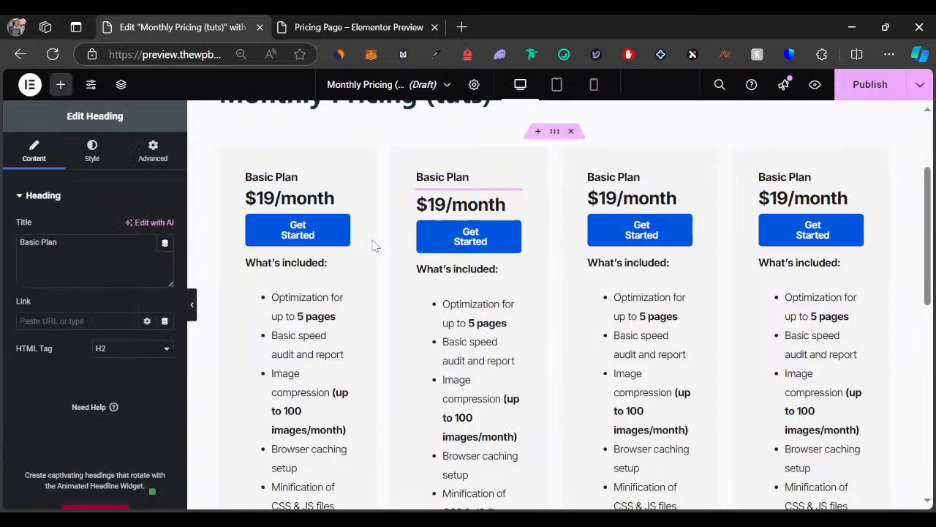
Step: Change the duplicated heading's text to "Hot🔥" and move it above the second card's Basic Plan heading
{"action": "triple_click", "coordinate": [75, 236]}
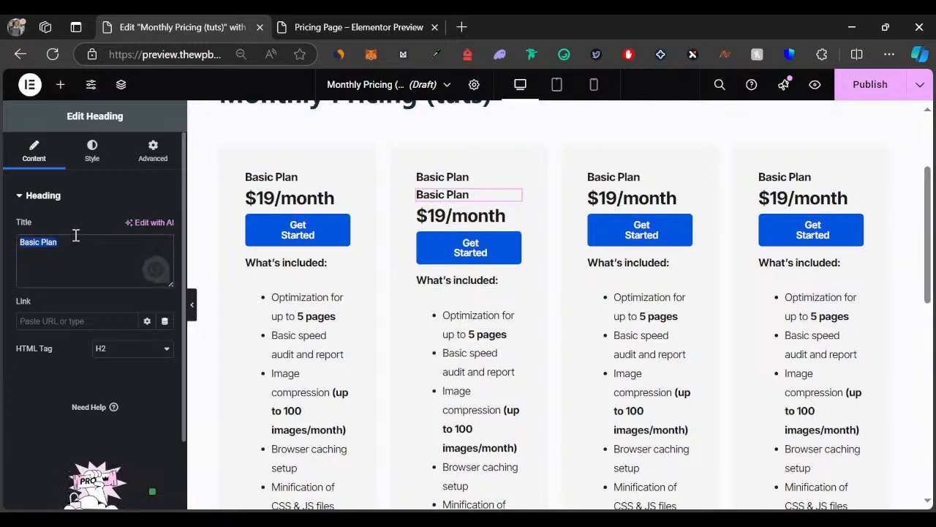
{"action": "type", "text": "Hot"}
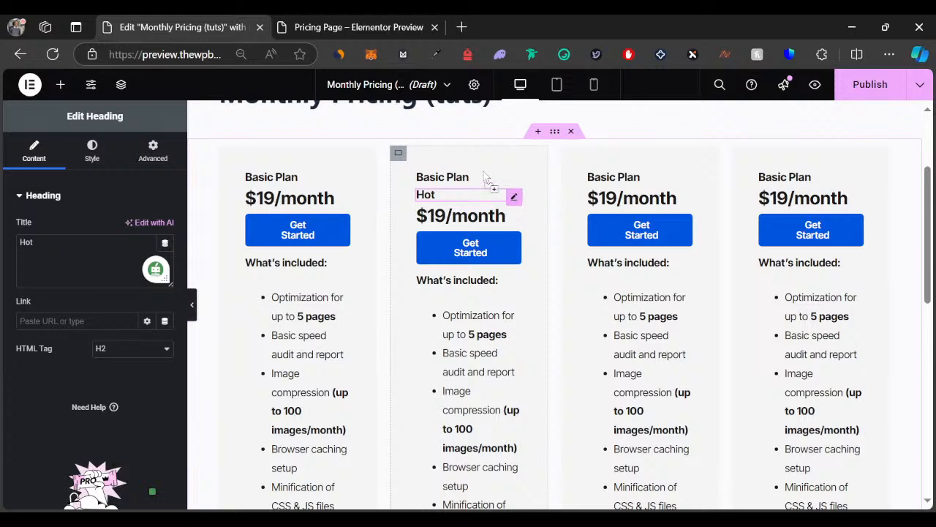
{"action": "left_click_drag", "start_coordinate": [484, 178], "coordinate": [455, 177]}
{"action": "left_click_drag", "start_coordinate": [513, 198], "coordinate": [442, 181]}
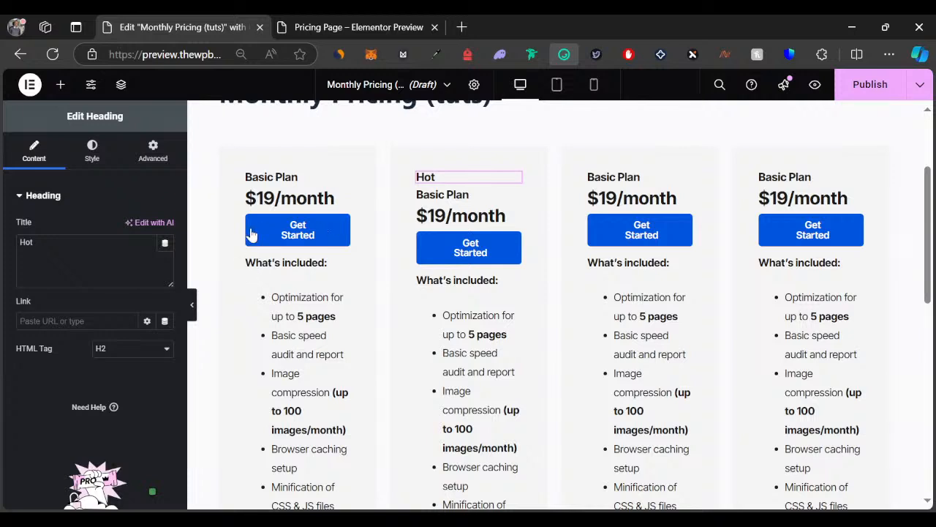
{"action": "left_click", "coordinate": [35, 241]}
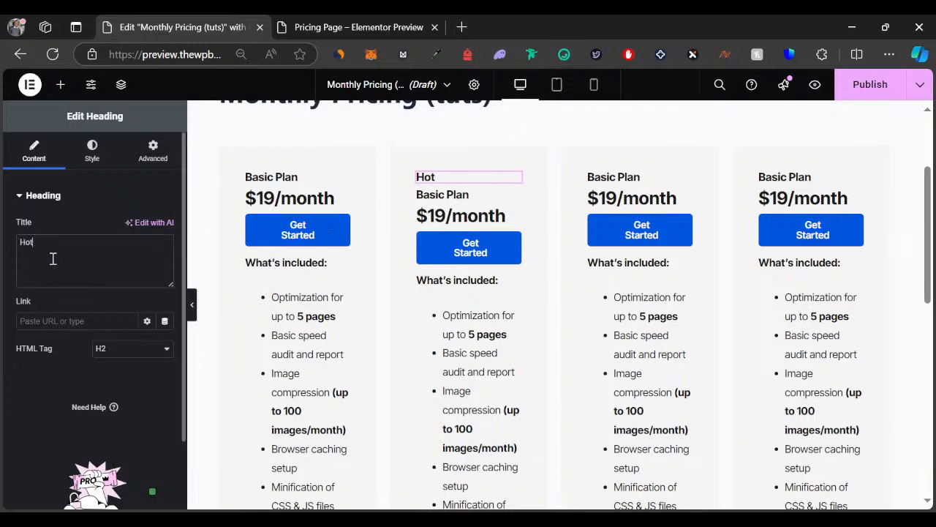
{"action": "type", "text": "🔥"}
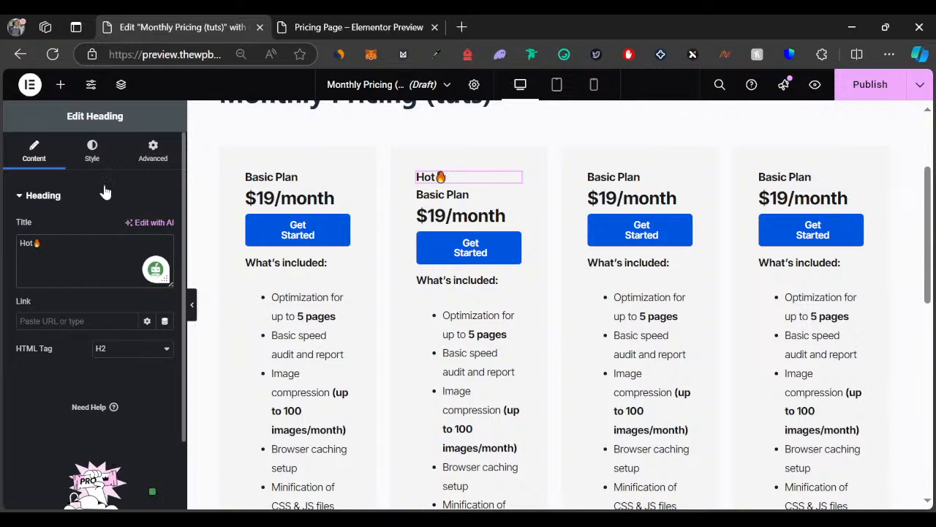
Step: Give the Hot🔥 heading a classic background in red, #FF0000
{"action": "left_click", "coordinate": [153, 155]}
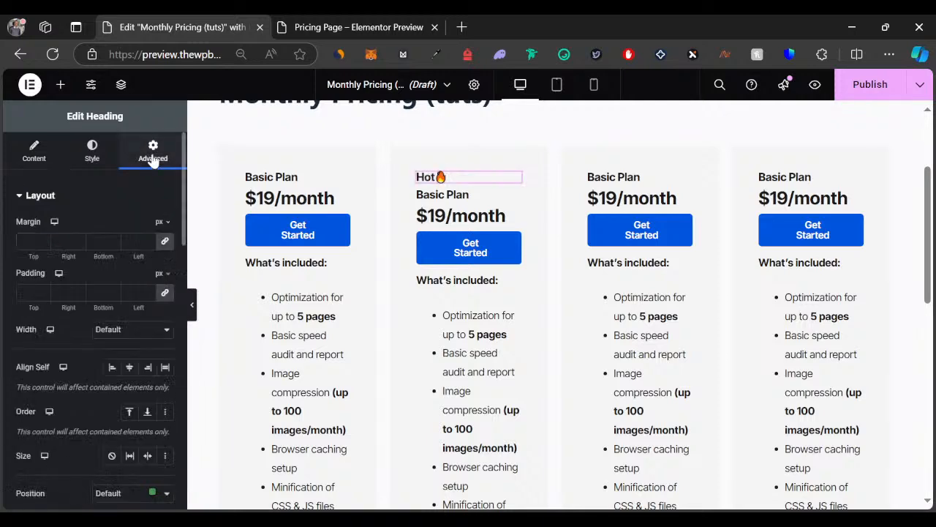
{"action": "scroll", "coordinate": [64, 316], "scroll_direction": "down", "scroll_amount": 10}
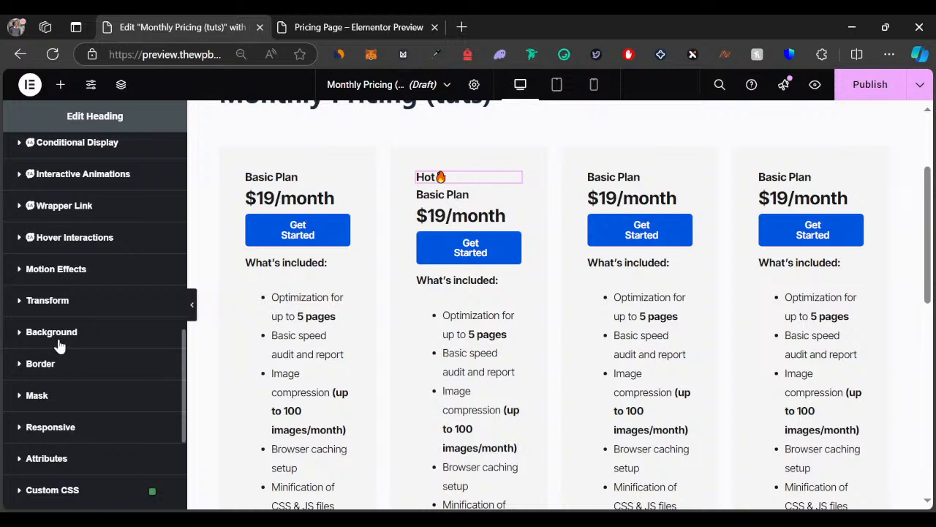
{"action": "left_click", "coordinate": [58, 343]}
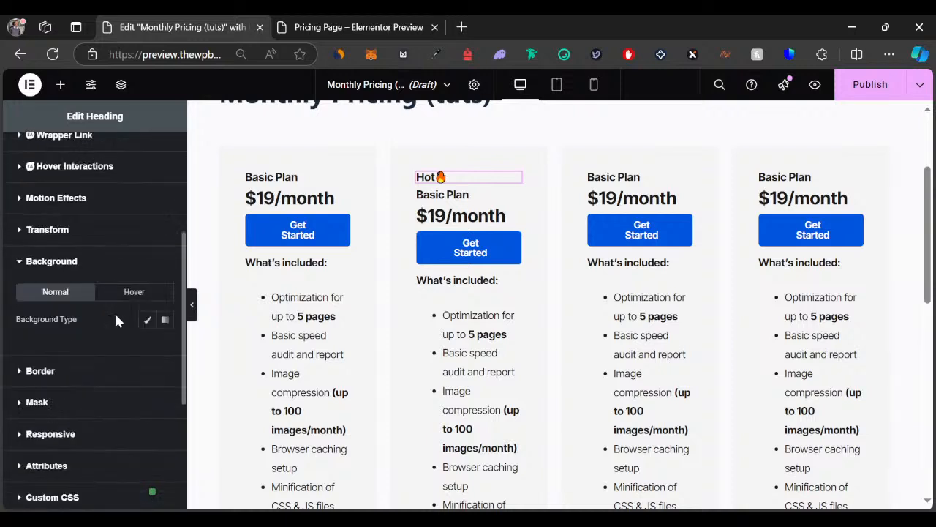
{"action": "left_click", "coordinate": [148, 319]}
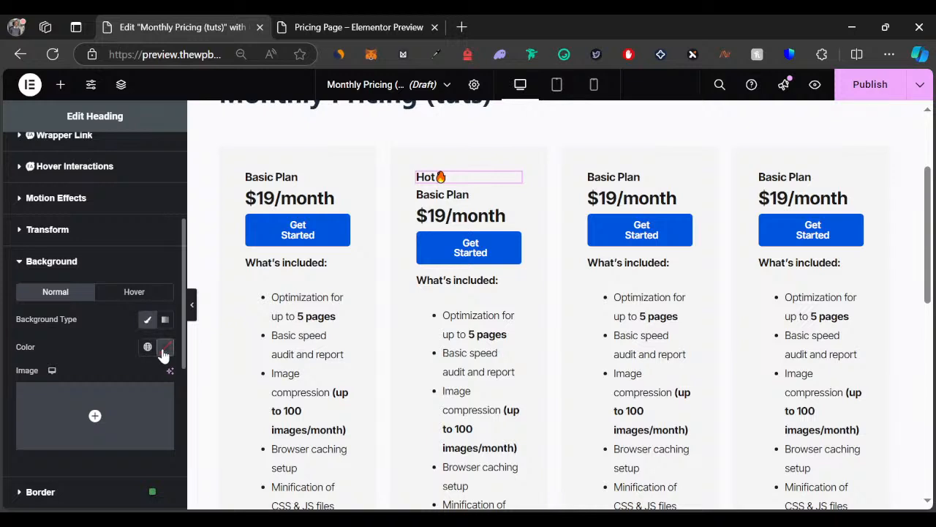
{"action": "left_click", "coordinate": [165, 347]}
{"action": "left_click", "coordinate": [205, 220]}
{"action": "left_click", "coordinate": [240, 178]}
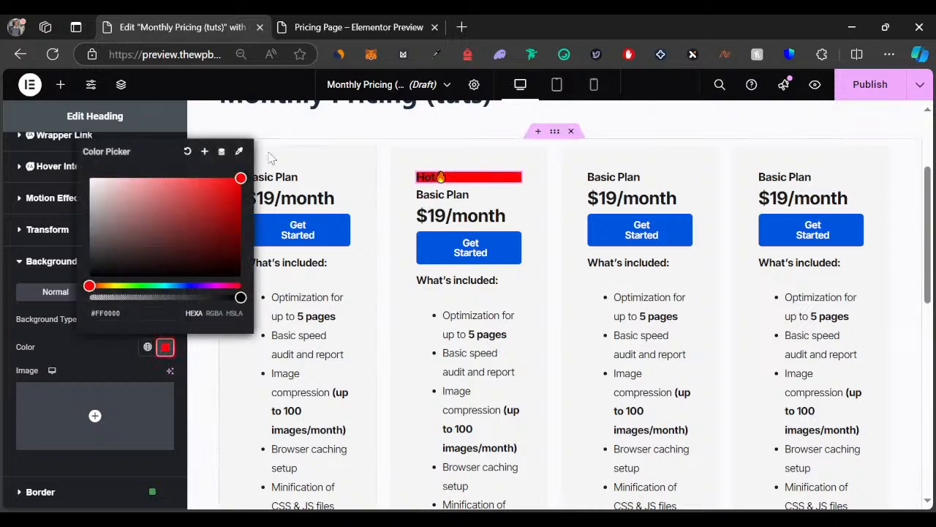
{"action": "left_click_drag", "start_coordinate": [268, 152], "coordinate": [247, 177]}
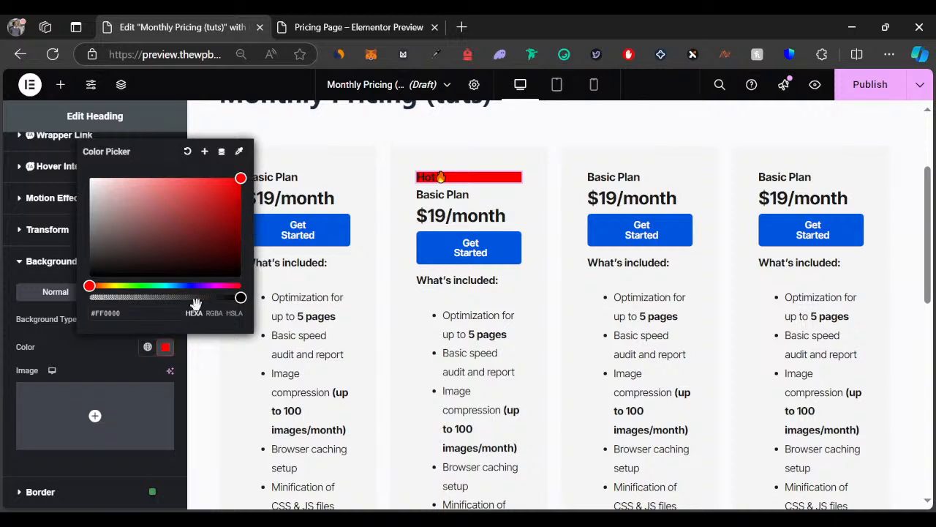
{"action": "left_click", "coordinate": [89, 356]}
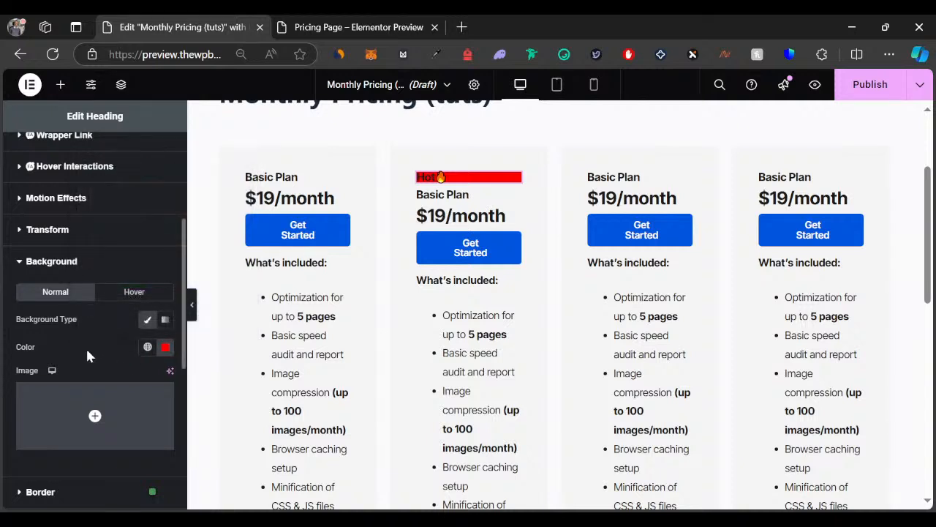
Step: Compare with the Hot badge on the reference Pricing Page and set the Hot🔥 heading's font style to Italic
{"action": "scroll", "coordinate": [85, 350], "scroll_direction": "up", "scroll_amount": 3}
{"action": "left_click", "coordinate": [92, 162]}
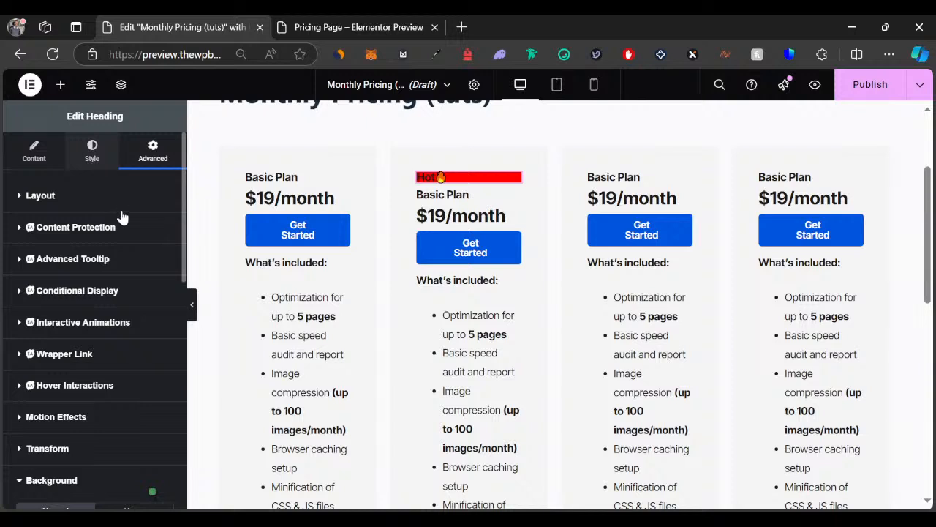
{"action": "left_click", "coordinate": [164, 282]}
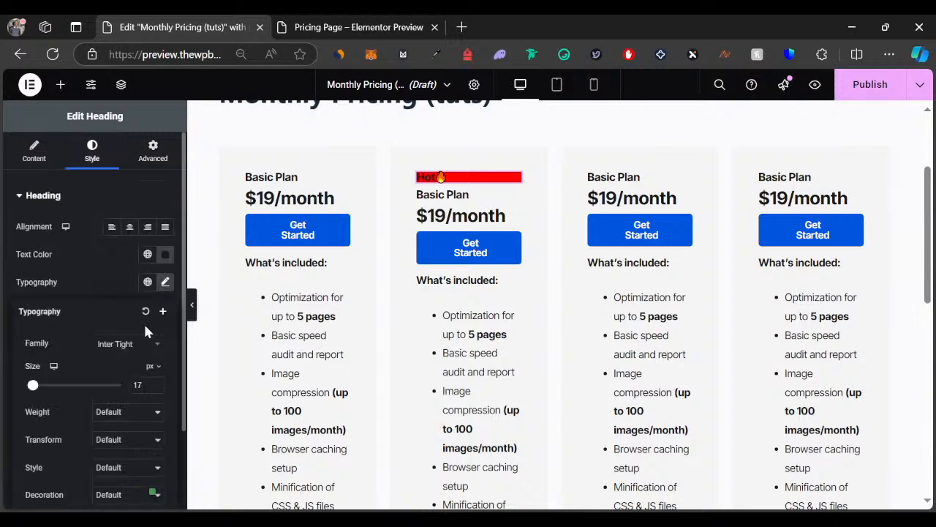
{"action": "scroll", "coordinate": [121, 415], "scroll_direction": "down", "scroll_amount": 1}
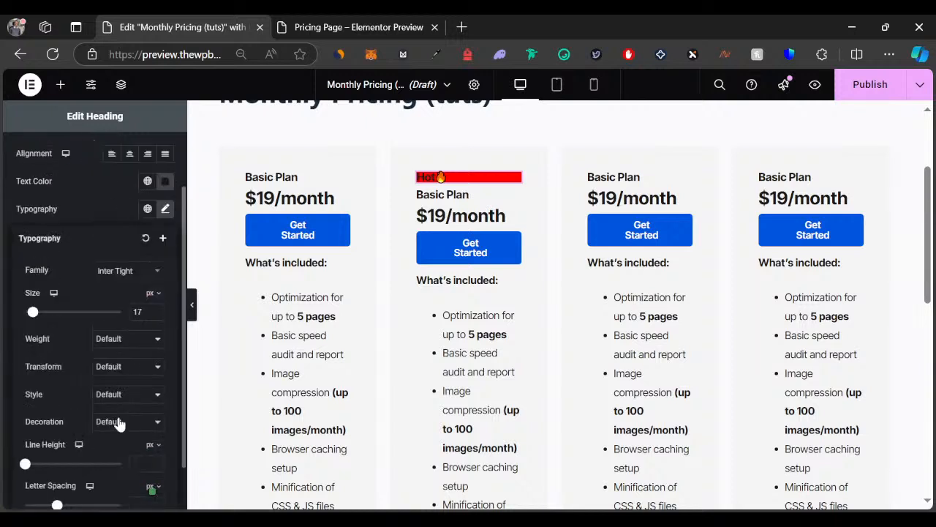
{"action": "left_click", "coordinate": [347, 27]}
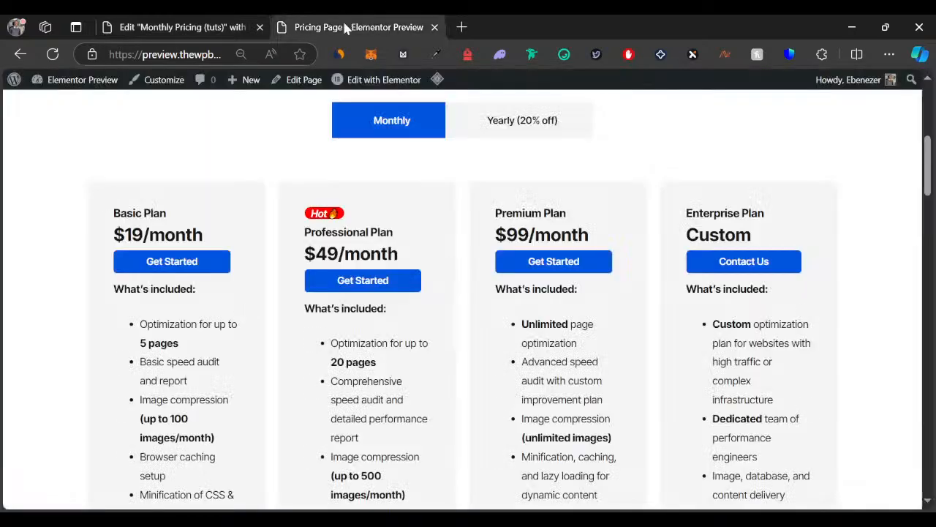
{"action": "left_click_drag", "start_coordinate": [312, 217], "coordinate": [325, 214]}
{"action": "left_click", "coordinate": [180, 21]}
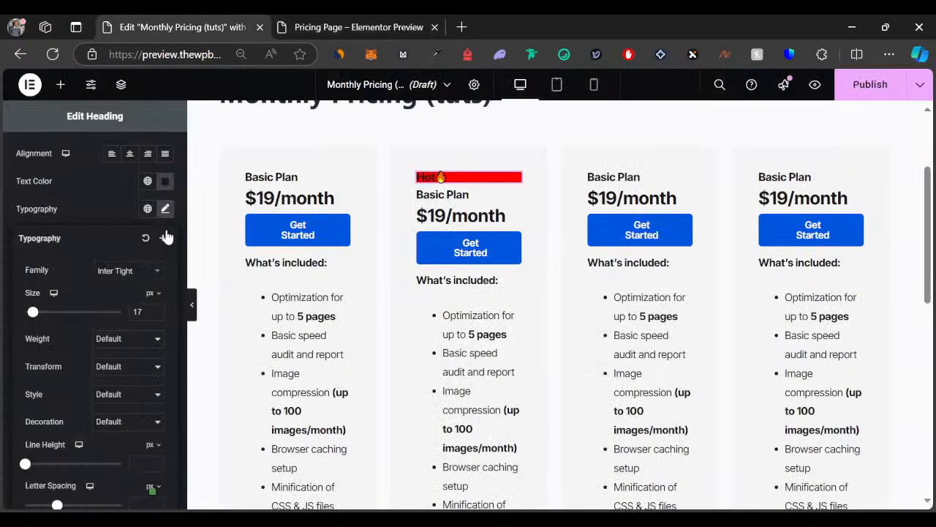
{"action": "scroll", "coordinate": [110, 365], "scroll_direction": "down", "scroll_amount": 1}
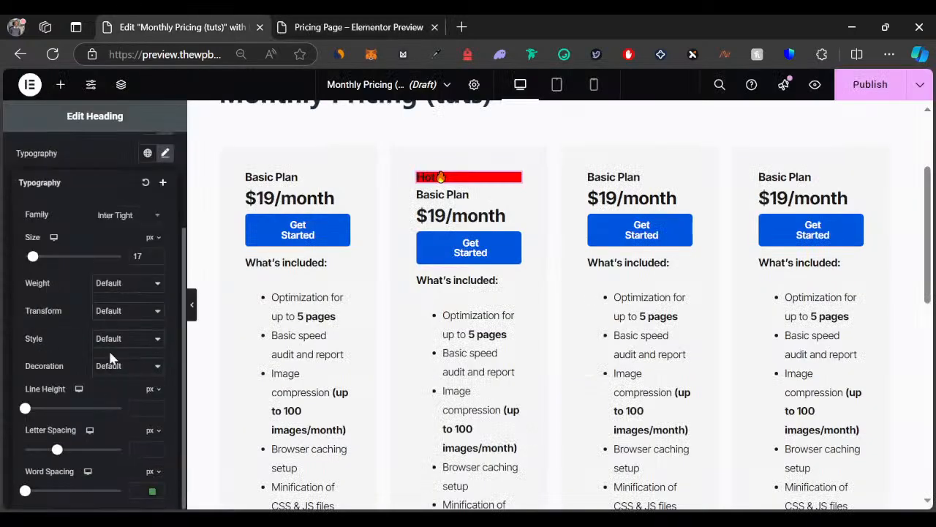
{"action": "left_click", "coordinate": [122, 401]}
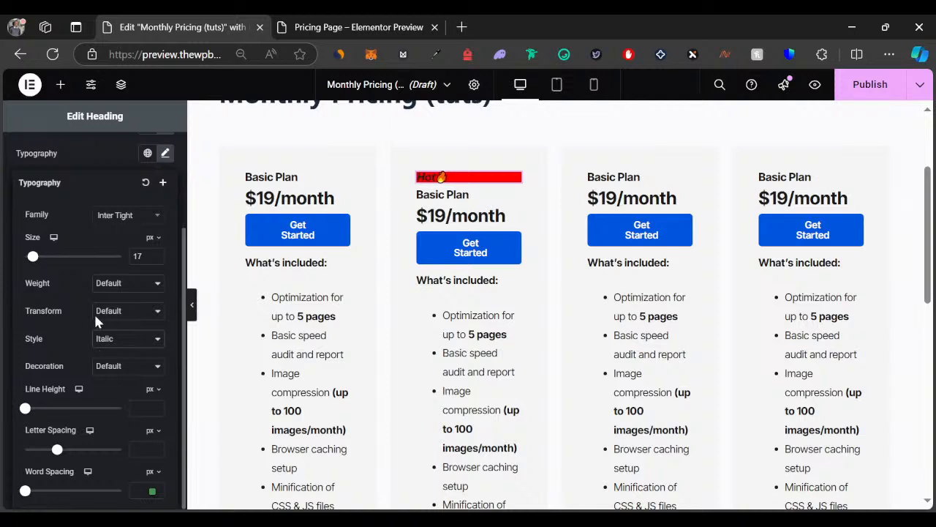
{"action": "left_click", "coordinate": [80, 152]}
Step: Set the Hot🔥 heading's text color to white, #FFFFFF
{"action": "left_click", "coordinate": [163, 202]}
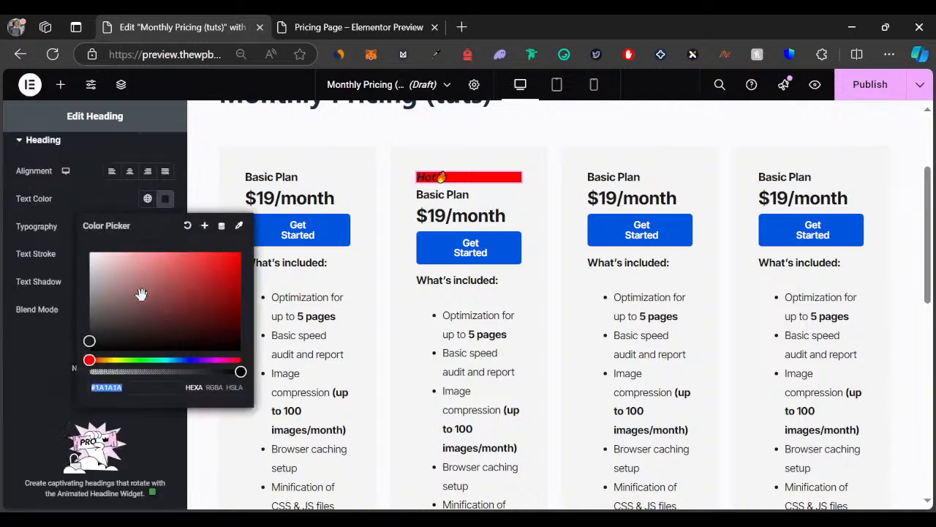
{"action": "left_click_drag", "start_coordinate": [139, 293], "coordinate": [66, 224]}
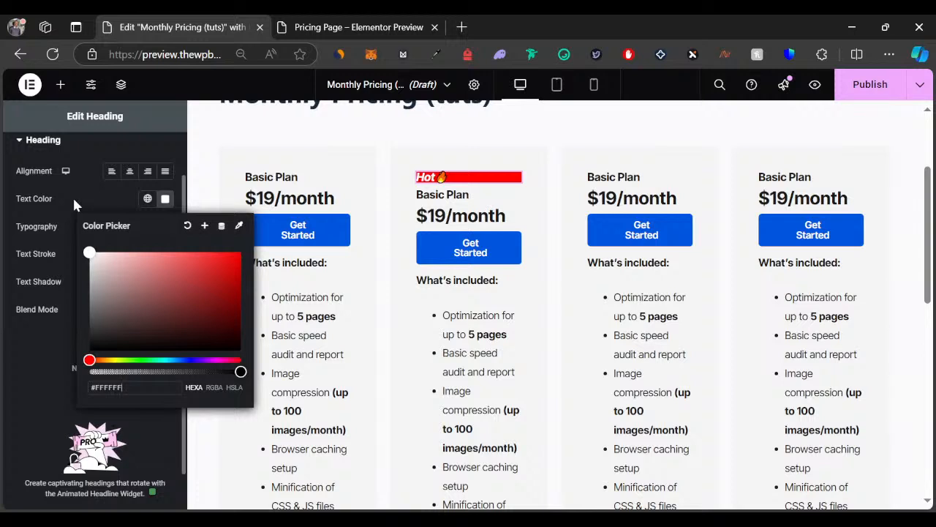
{"action": "left_click", "coordinate": [73, 205]}
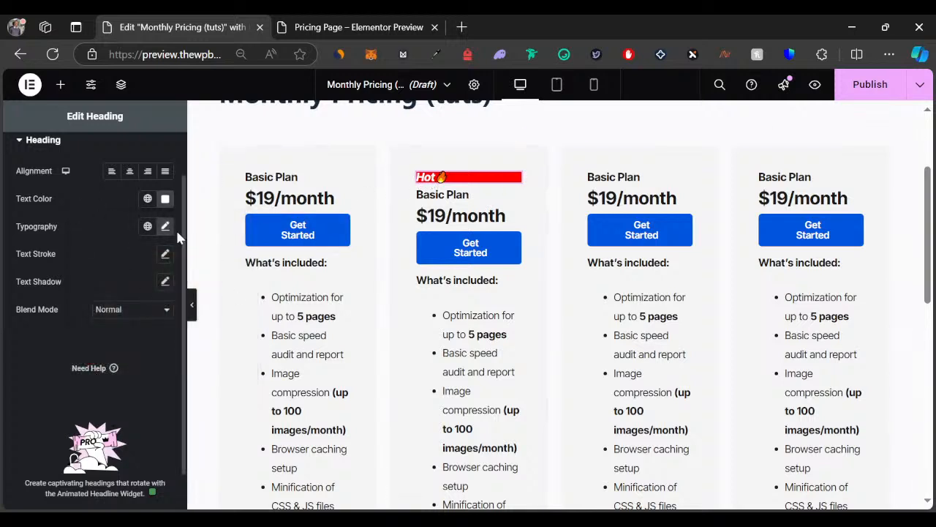
Step: Add a container at the start of the second card and move the Hot🔥 heading into it
{"action": "scroll", "coordinate": [93, 269], "scroll_direction": "up", "scroll_amount": 1}
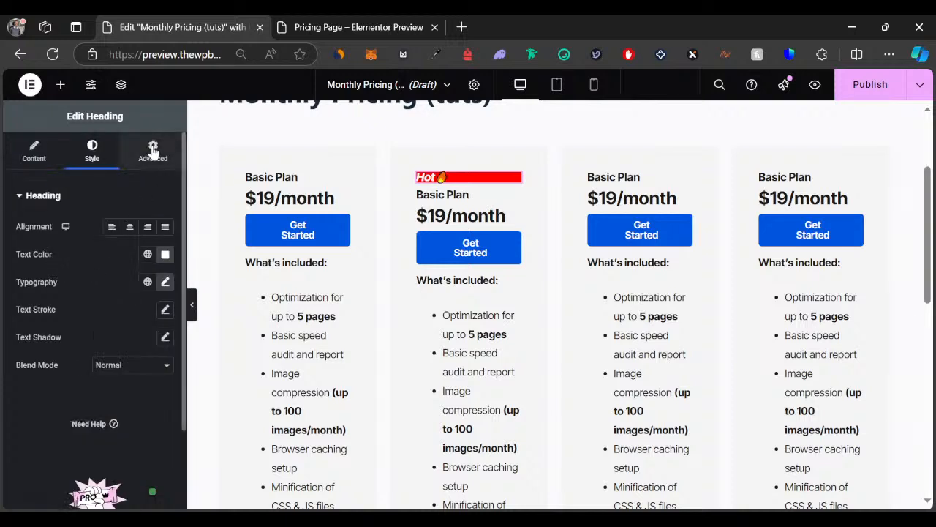
{"action": "left_click", "coordinate": [153, 151]}
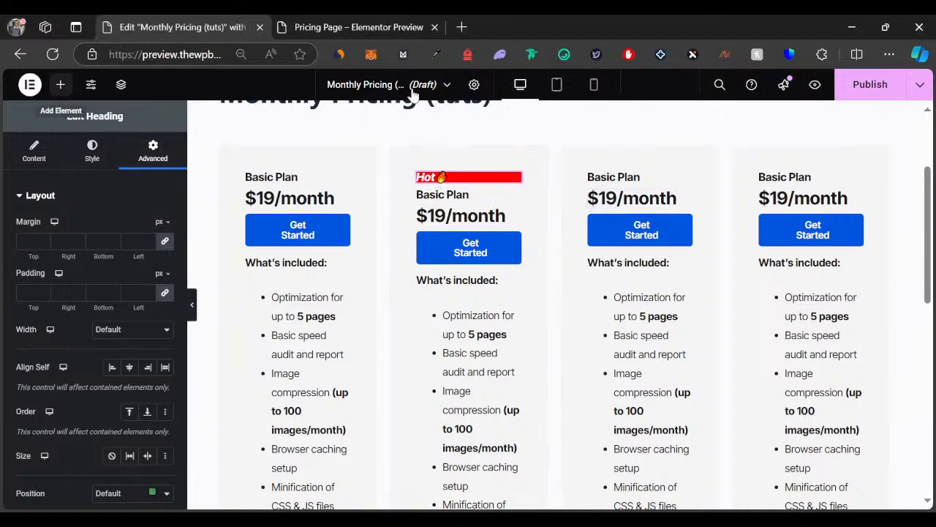
{"action": "left_click", "coordinate": [61, 84]}
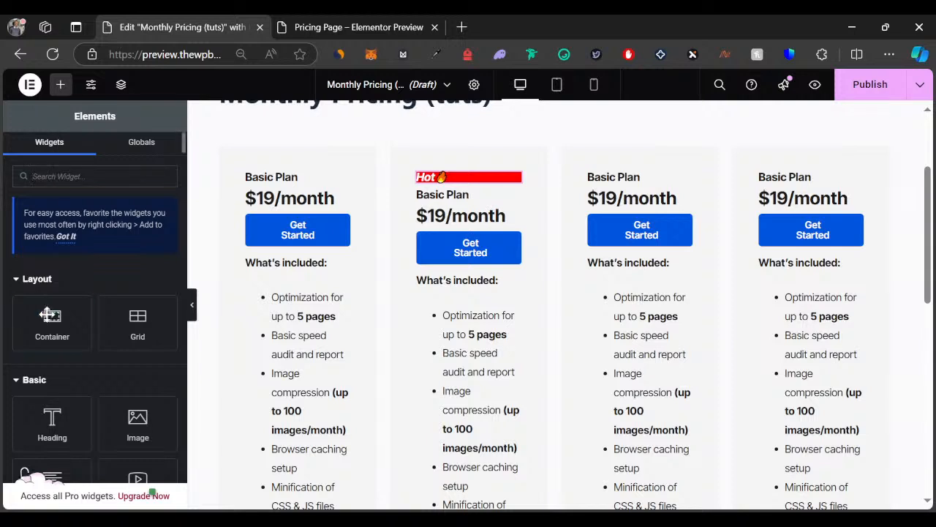
{"action": "left_click_drag", "start_coordinate": [47, 314], "coordinate": [442, 190]}
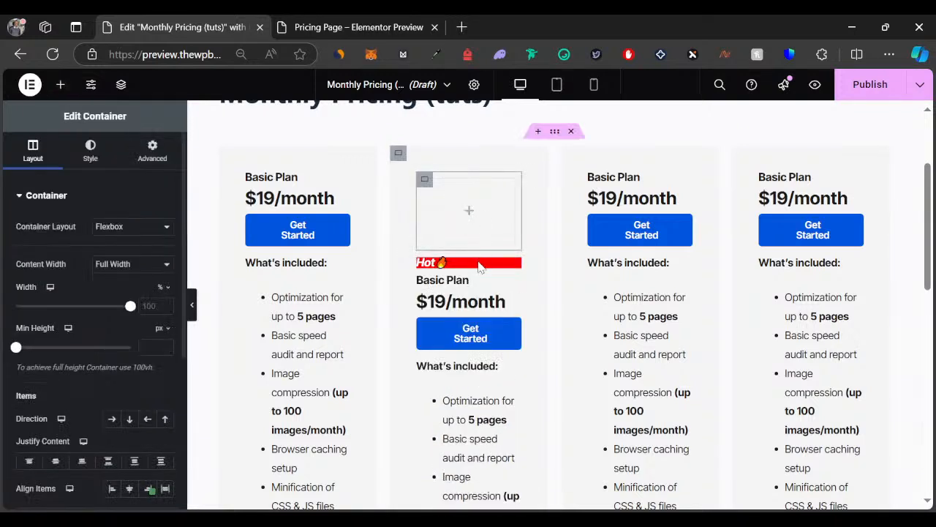
{"action": "left_click_drag", "start_coordinate": [512, 266], "coordinate": [472, 210]}
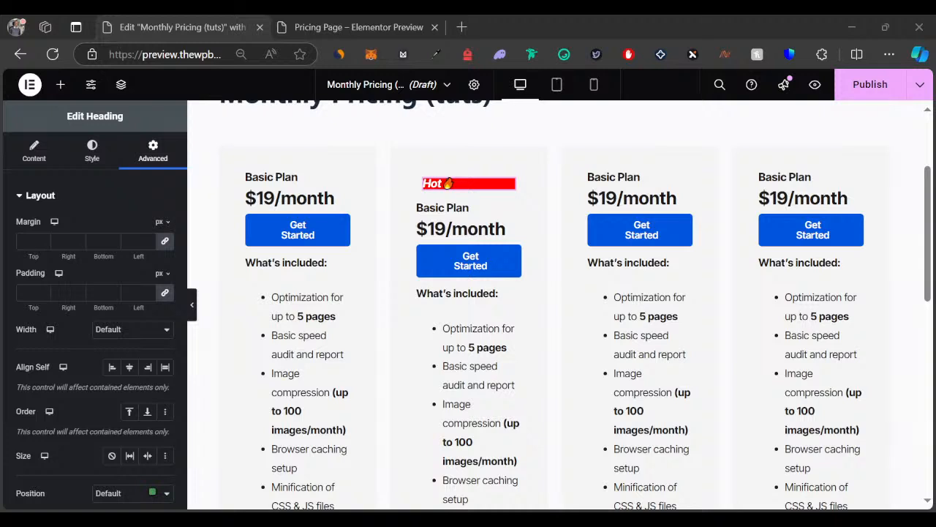
Step: Unlink the Hot🔥 heading's padding and set it to 3 px top and bottom, 10 px left and right
{"action": "left_click", "coordinate": [165, 293]}
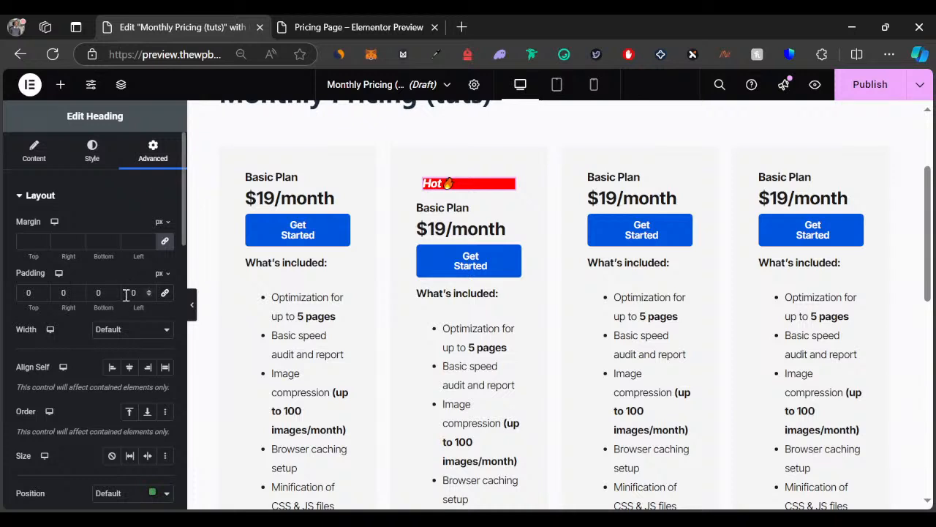
{"action": "type", "text": "10"}
{"action": "left_click", "coordinate": [100, 293]}
{"action": "type", "text": "3"}
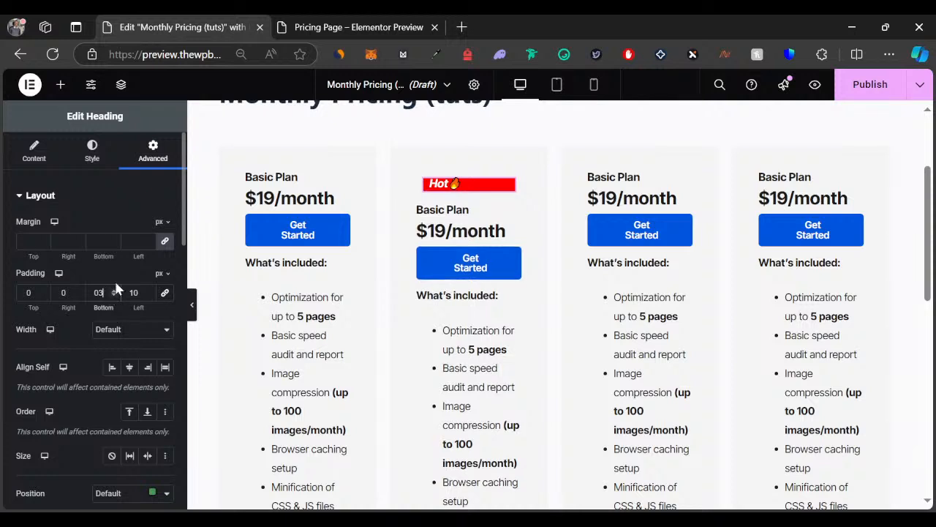
{"action": "left_click", "coordinate": [59, 293]}
{"action": "type", "text": "10"}
{"action": "left_click", "coordinate": [28, 293]}
{"action": "type", "text": "3"}
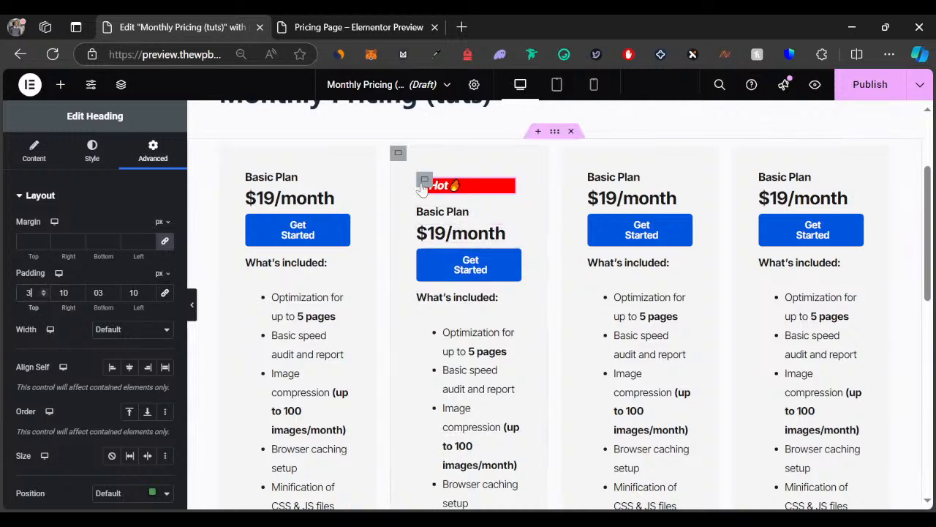
Step: Unlink the padding of the container around the Hot🔥 heading and set it to 0 px on all sides
{"action": "left_click", "coordinate": [425, 181]}
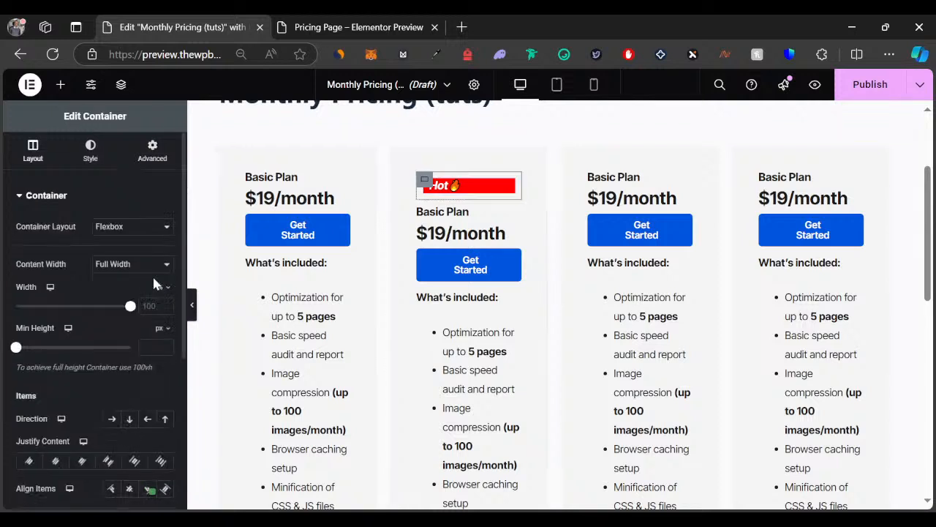
{"action": "left_click", "coordinate": [158, 150]}
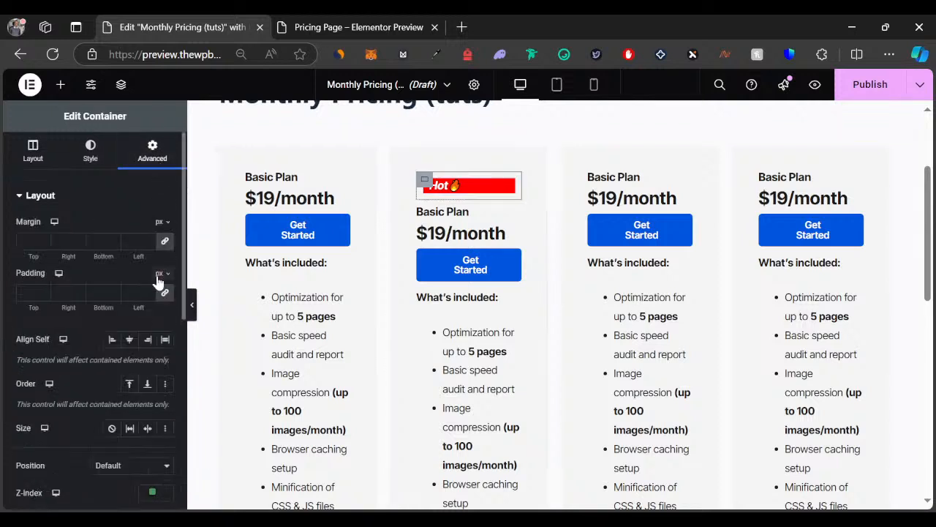
{"action": "left_click", "coordinate": [165, 294]}
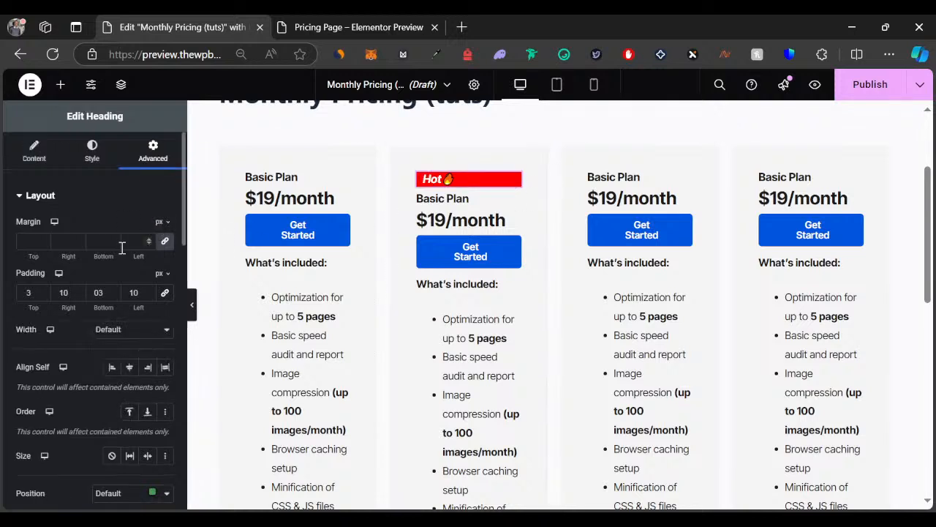
Step: Give the Hot🔥 heading a border radius of 50 px on all corners
{"action": "scroll", "coordinate": [121, 247], "scroll_direction": "down", "scroll_amount": 2}
{"action": "scroll", "coordinate": [117, 311], "scroll_direction": "down", "scroll_amount": 10}
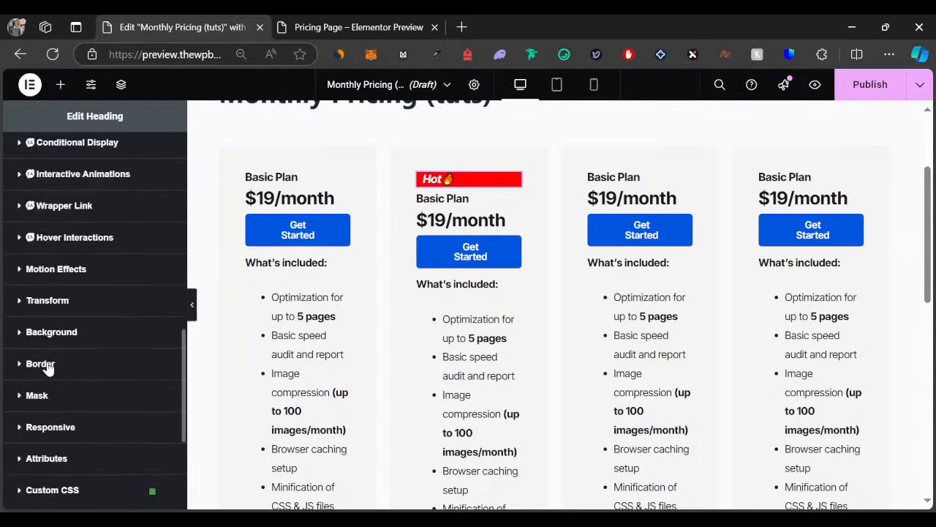
{"action": "left_click", "coordinate": [44, 365]}
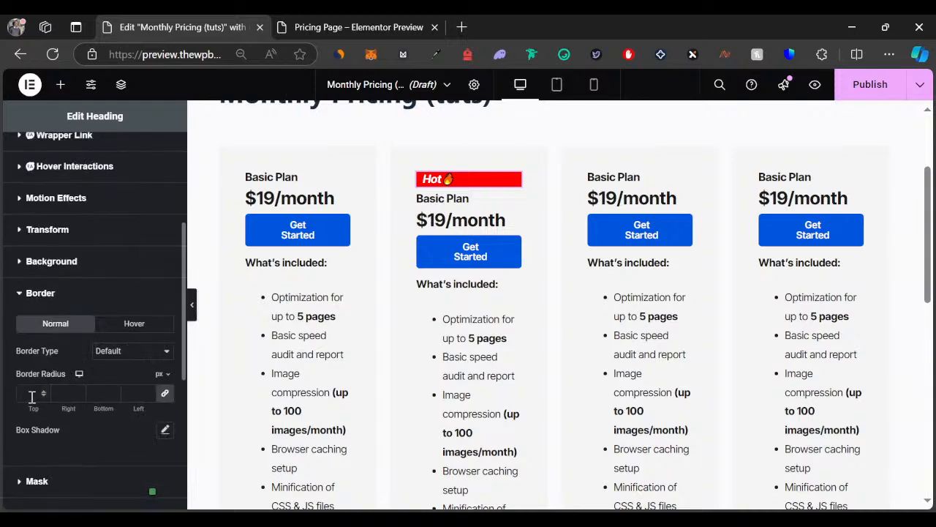
{"action": "type", "text": "50"}
{"action": "scroll", "coordinate": [46, 209], "scroll_direction": "up", "scroll_amount": 3}
Step: Unlink the Hot🔥 heading's margin, set its top margin to -2 px, and preview the cards at full width
{"action": "left_click", "coordinate": [34, 158]}
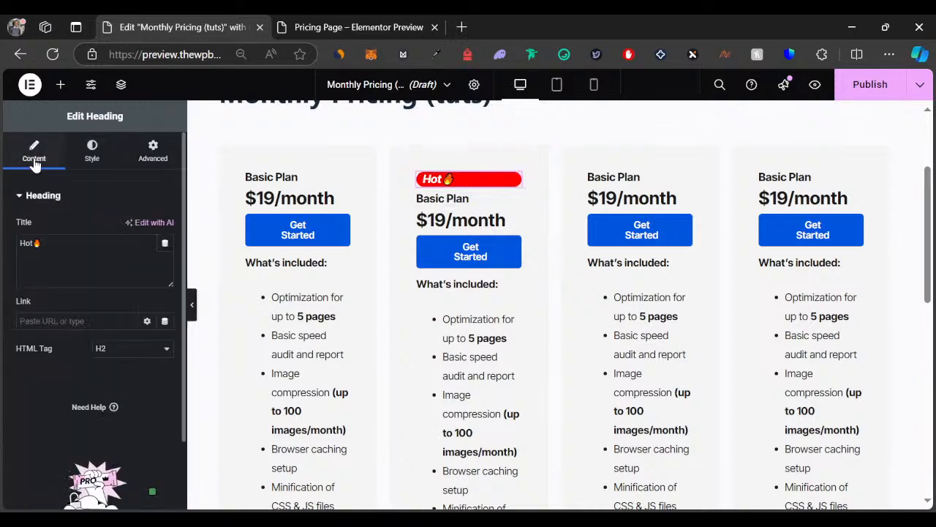
{"action": "left_click", "coordinate": [152, 156]}
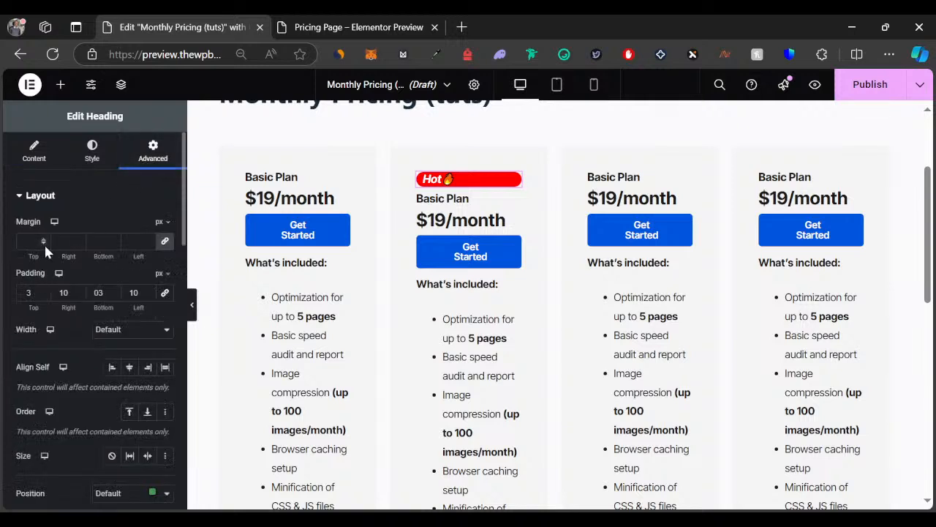
{"action": "left_click", "coordinate": [165, 241]}
{"action": "left_click", "coordinate": [42, 245]}
{"action": "left_click", "coordinate": [42, 244]}
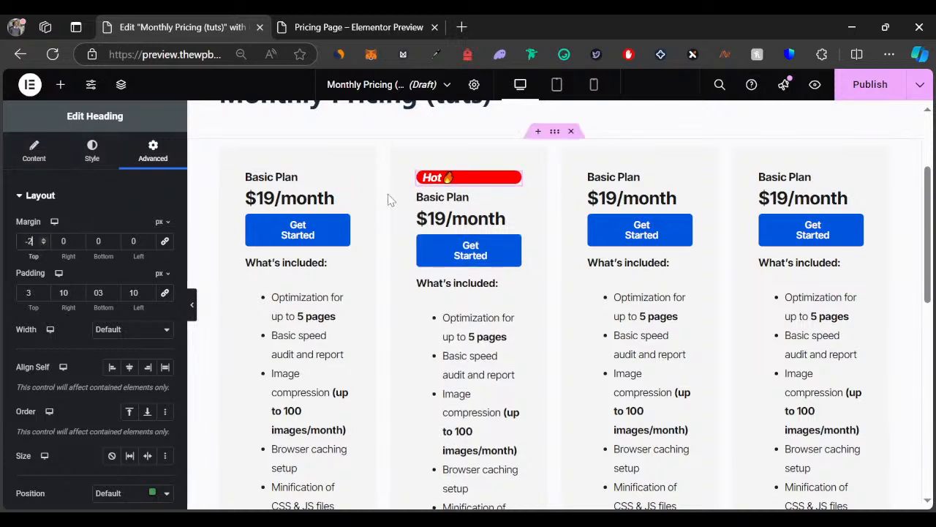
{"action": "left_click", "coordinate": [193, 304]}
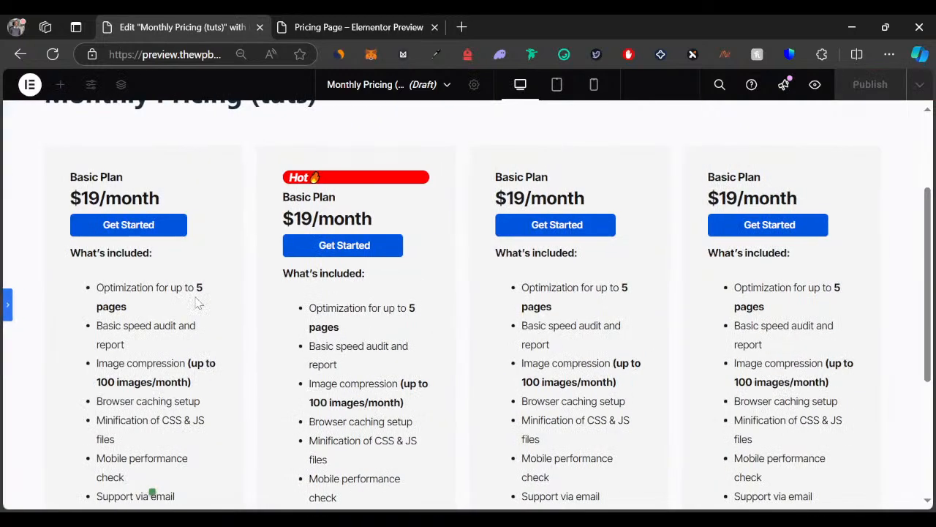
{"action": "left_click", "coordinate": [10, 304]}
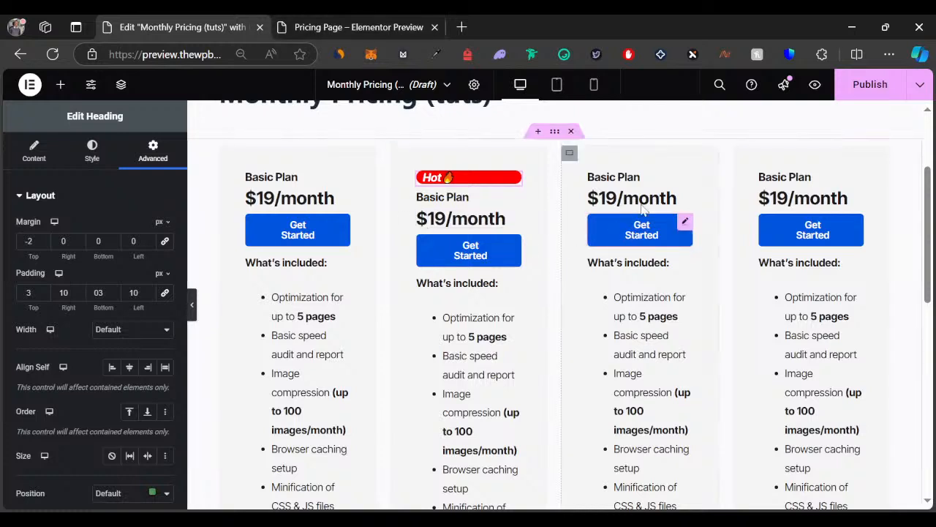
Step: Check the Enterprise Plan card on the reference Pricing Page and set the fourth card's button text to "Custom"
{"action": "left_click", "coordinate": [382, 24]}
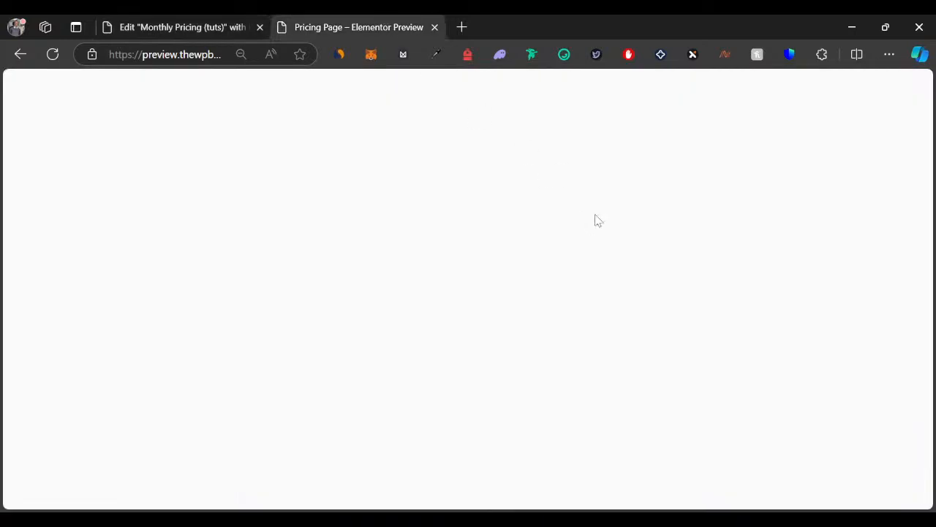
{"action": "left_click_drag", "start_coordinate": [751, 234], "coordinate": [686, 242]}
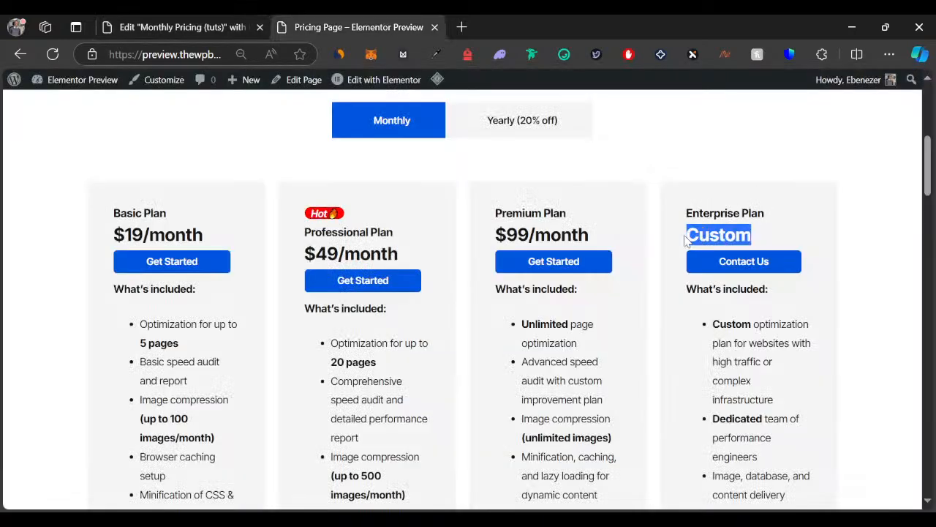
{"action": "left_click", "coordinate": [257, 22]}
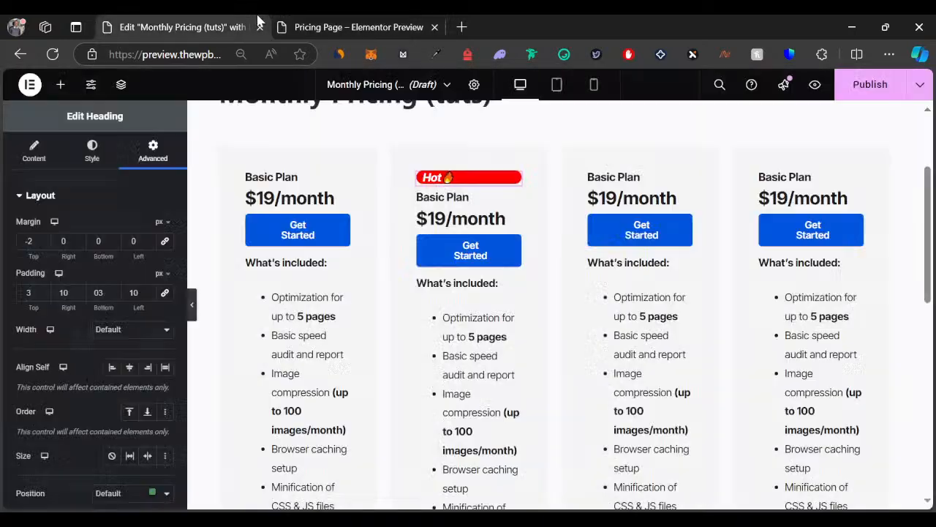
{"action": "left_click", "coordinate": [856, 223]}
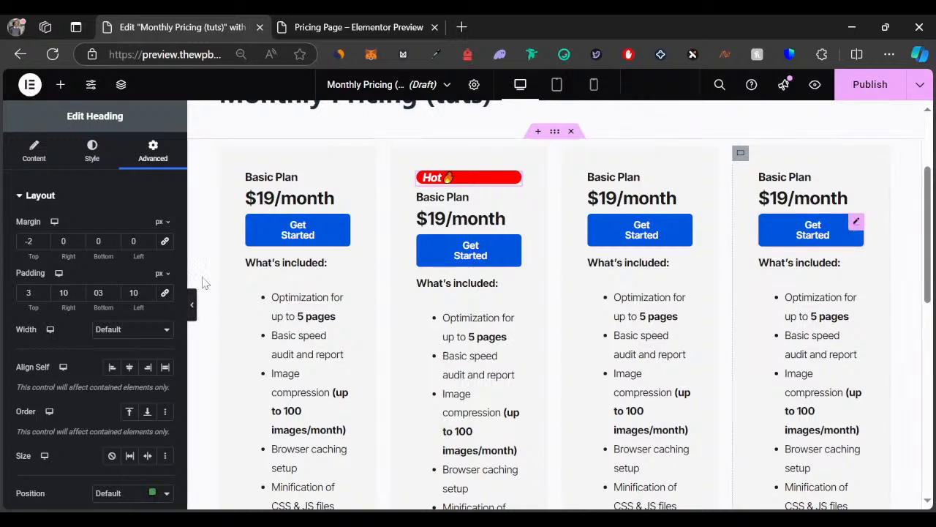
{"action": "triple_click", "coordinate": [114, 254]}
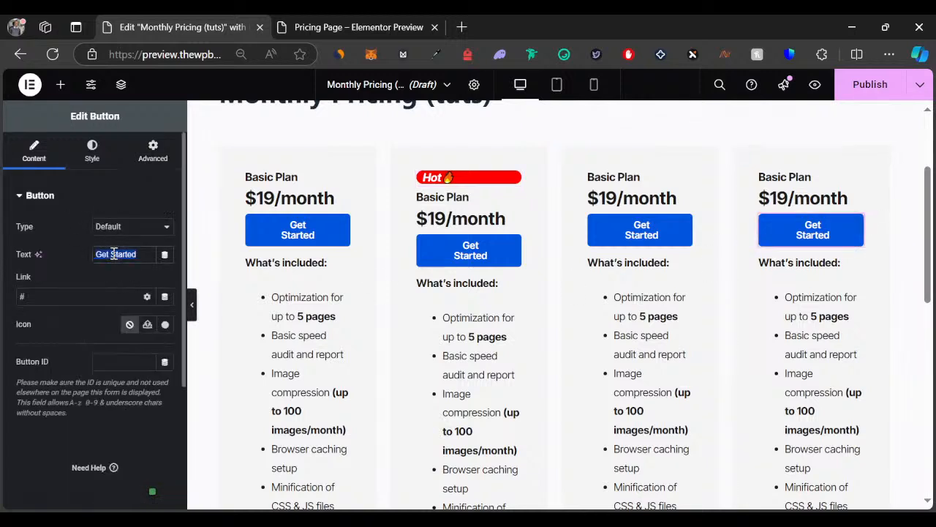
{"action": "type", "text": "Custom"}
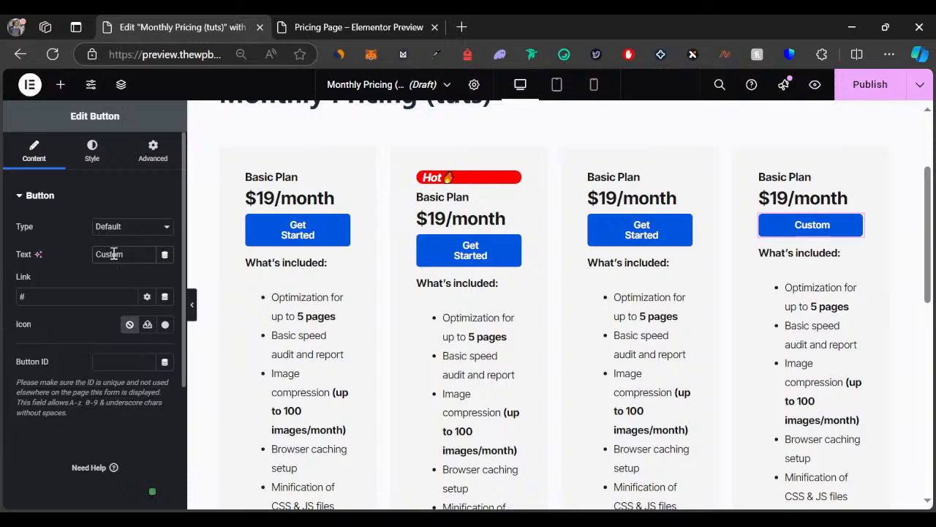
Step: Compare with the reference Pricing Page again and replace the fourth card's button text with "Contact us"
{"action": "double_click", "coordinate": [114, 254]}
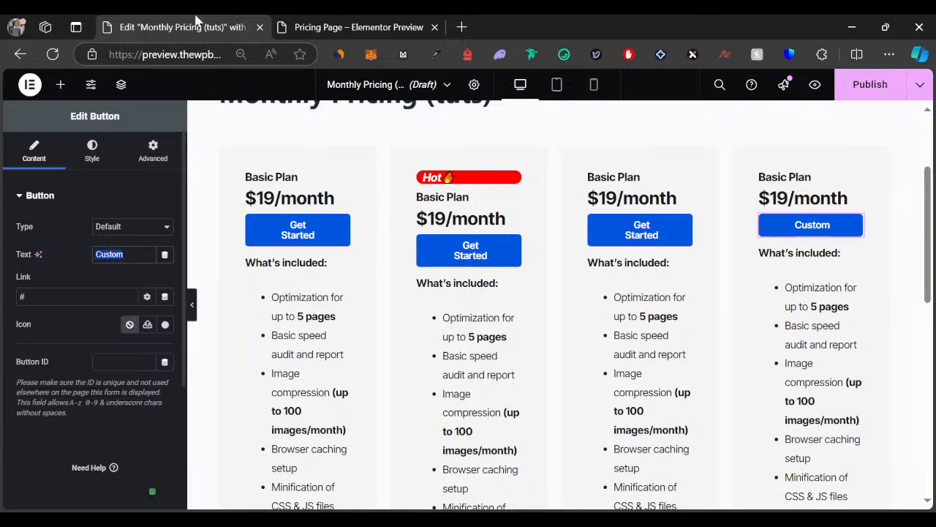
{"action": "left_click", "coordinate": [310, 22]}
{"action": "left_click", "coordinate": [211, 28]}
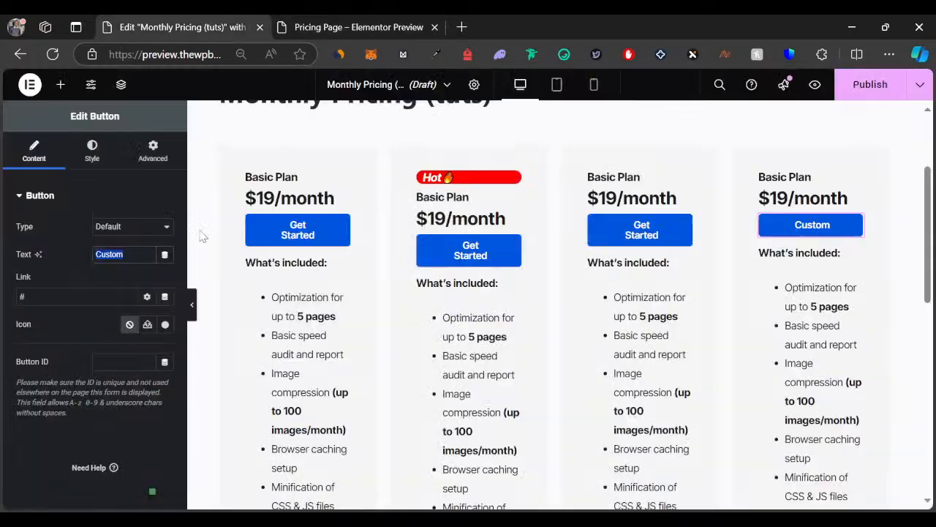
{"action": "type", "text": "Con"}
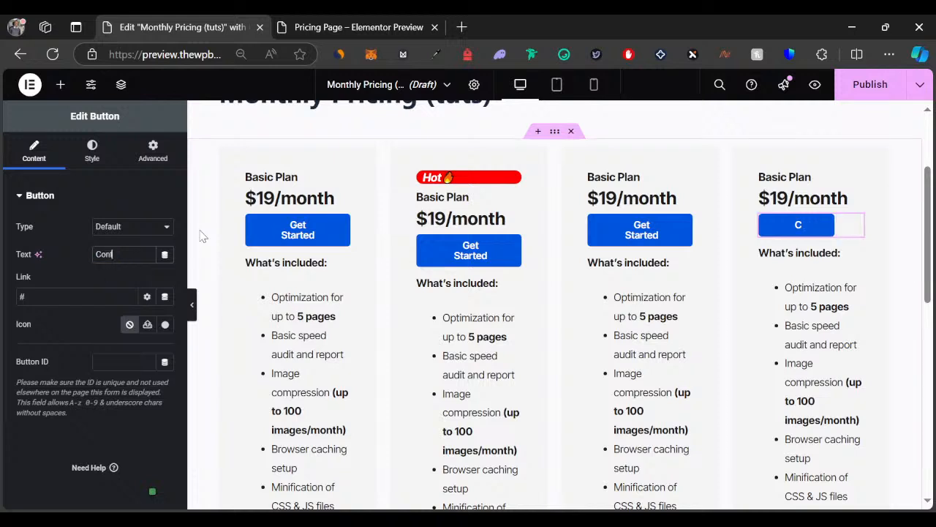
{"action": "type", "text": "tact us"}
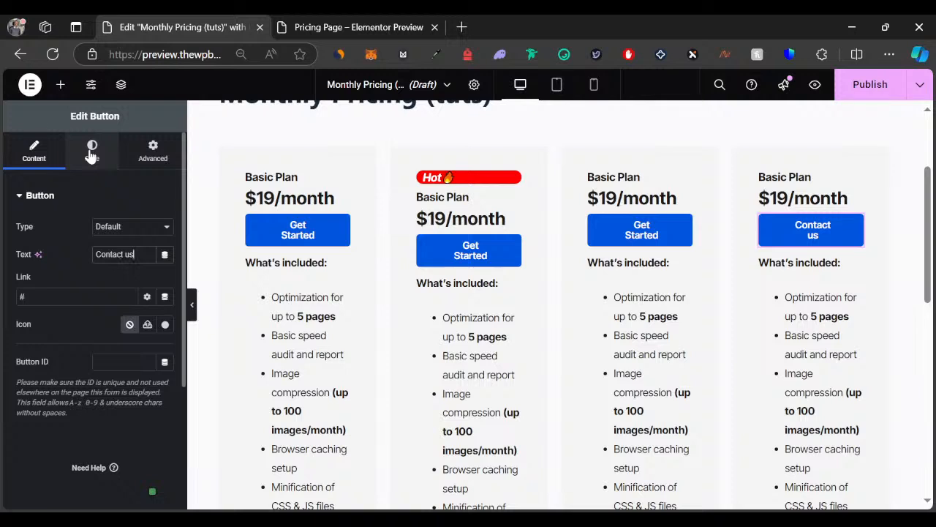
Step: Replace the fourth card's price heading with "Custom"
{"action": "left_click", "coordinate": [825, 200]}
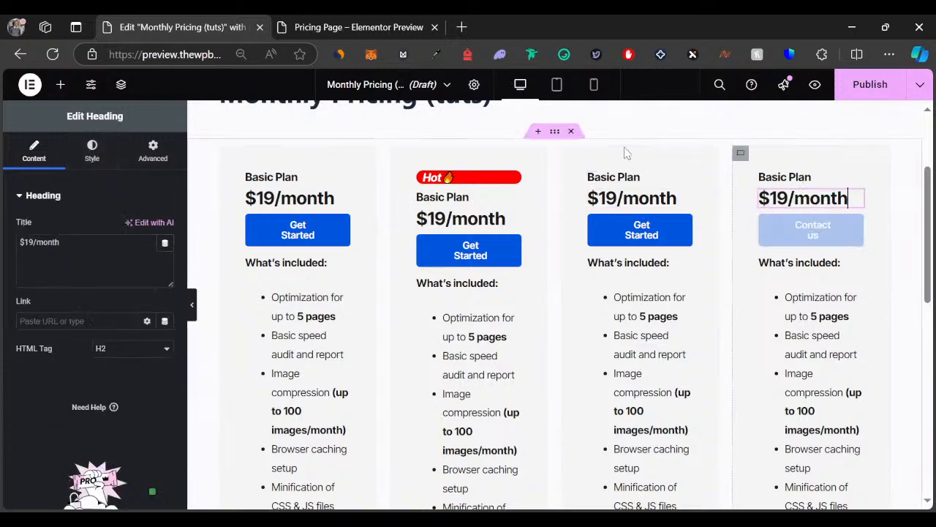
{"action": "double_click", "coordinate": [85, 247]}
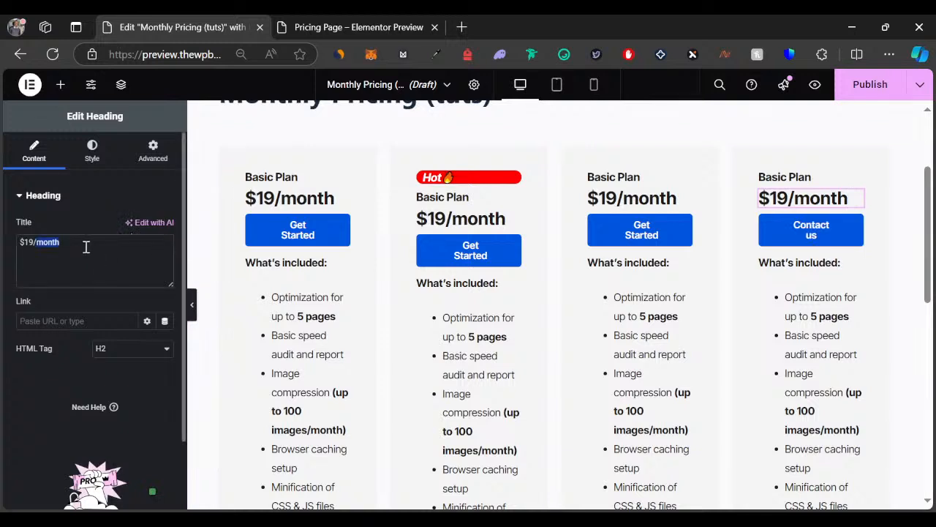
{"action": "key", "text": "ctrl+a"}
{"action": "type", "text": "Custom"}
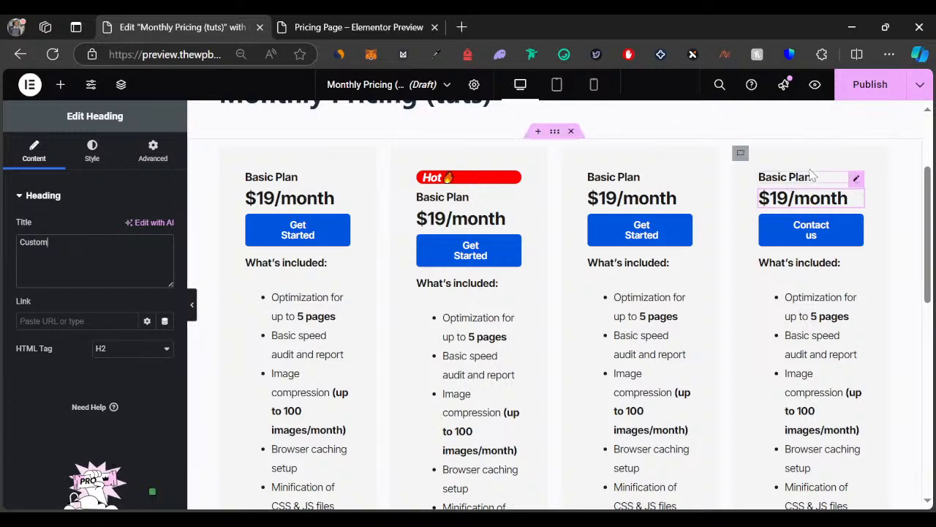
Step: Check the plan name on the reference Pricing Page and rename the fourth card's plan heading to "Enterprise Plan"
{"action": "left_click", "coordinate": [856, 180]}
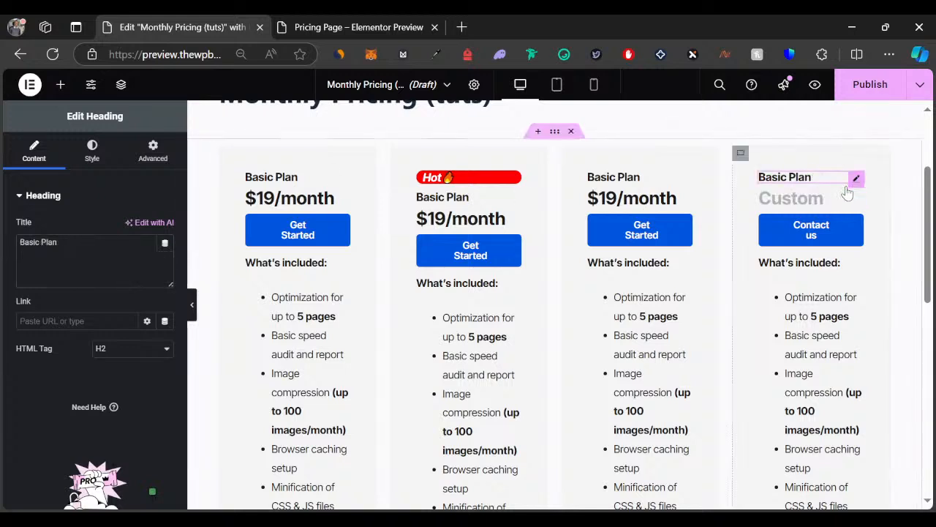
{"action": "left_click_drag", "start_coordinate": [52, 250], "coordinate": [19, 242]}
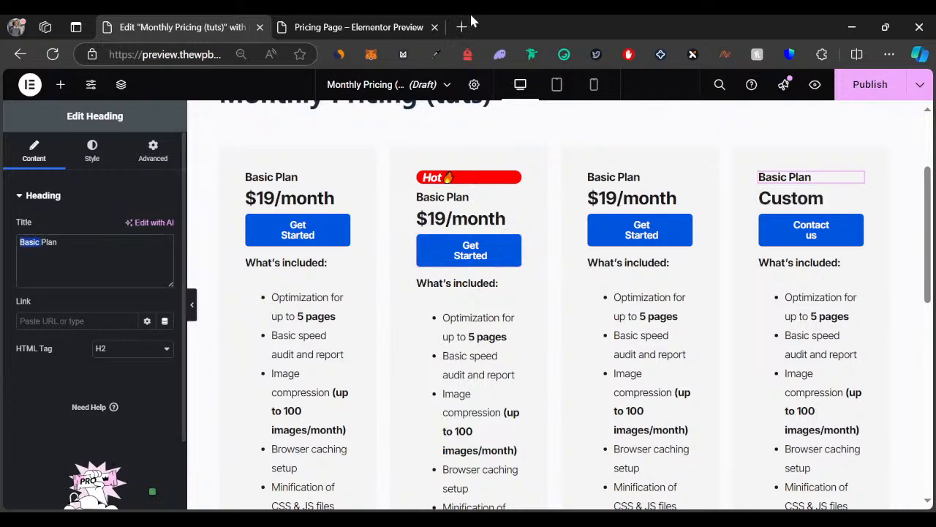
{"action": "left_click", "coordinate": [410, 22]}
{"action": "left_click", "coordinate": [236, 22]}
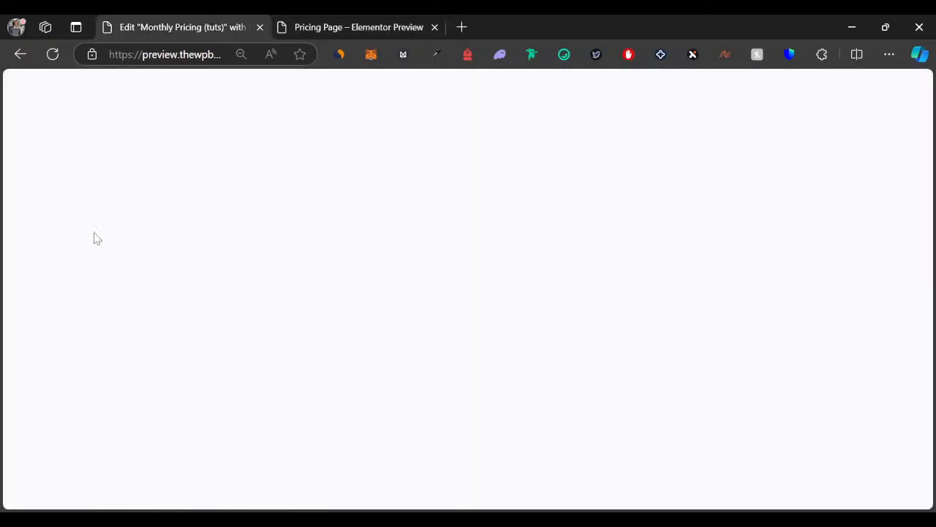
{"action": "type", "text": "Enter"}
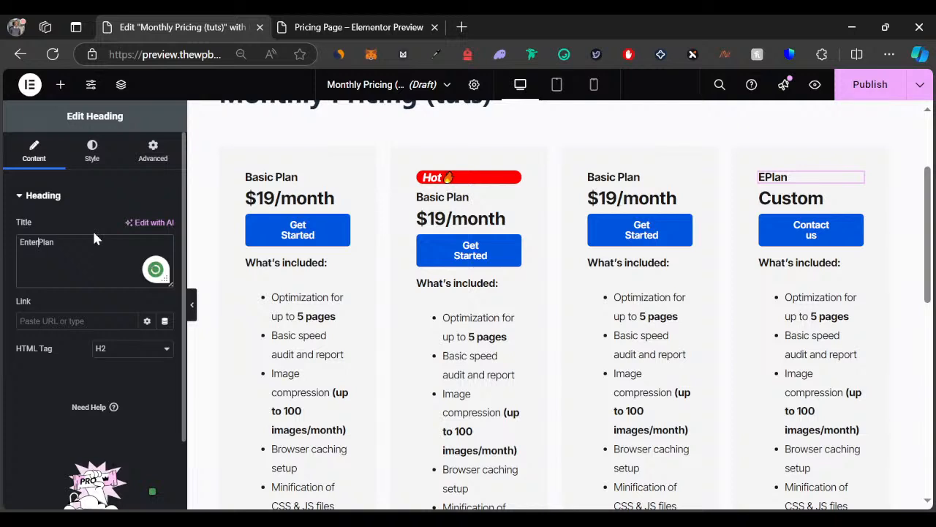
{"action": "type", "text": "prise"}
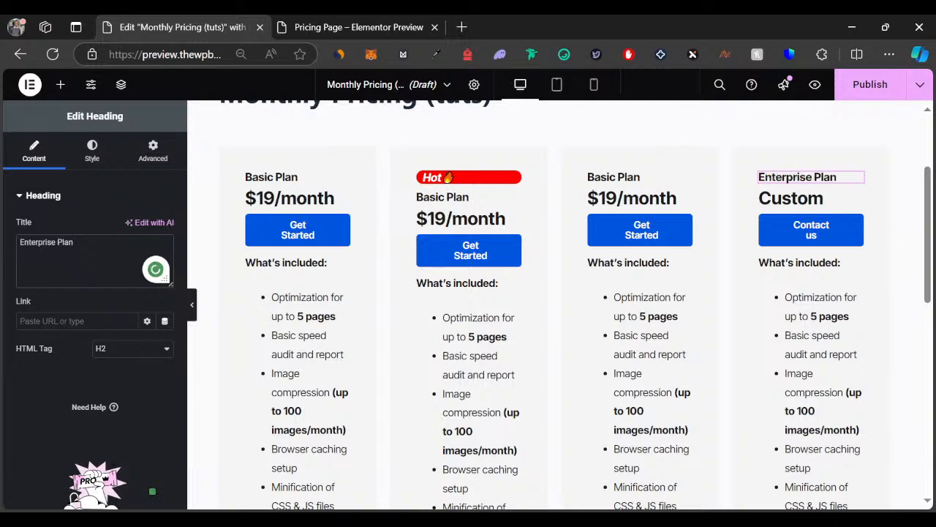
{"action": "key", "text": "alt+Tab"}
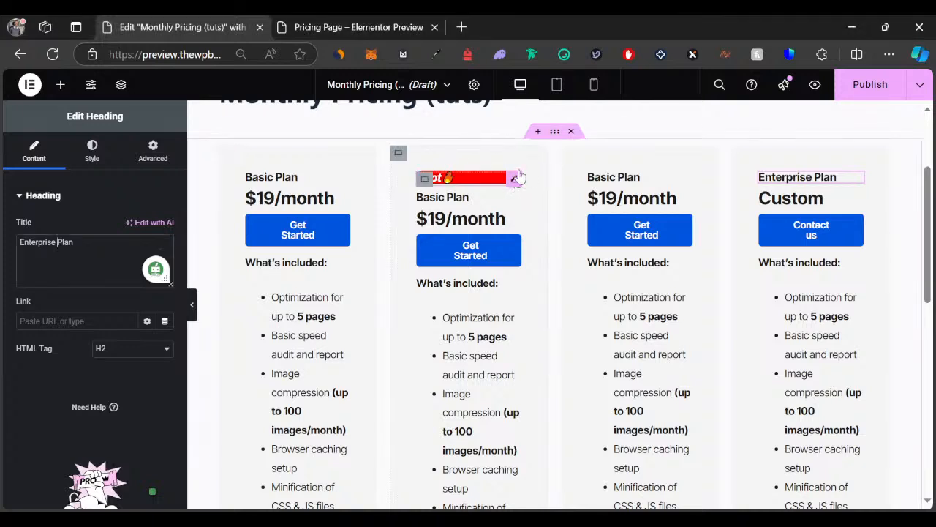
Step: Set the Hot🔥 heading's alignment to left
{"action": "left_click", "coordinate": [516, 180]}
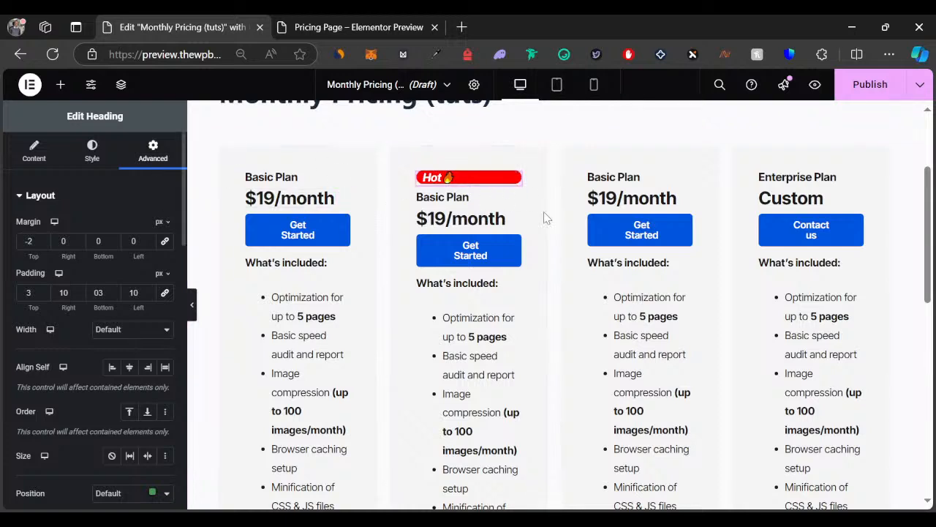
{"action": "left_click", "coordinate": [33, 154]}
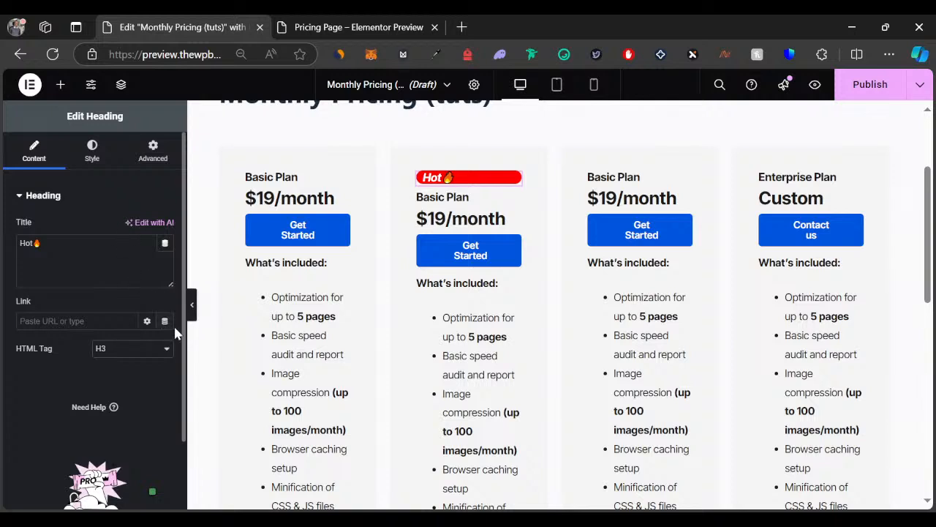
{"action": "left_click", "coordinate": [93, 247]}
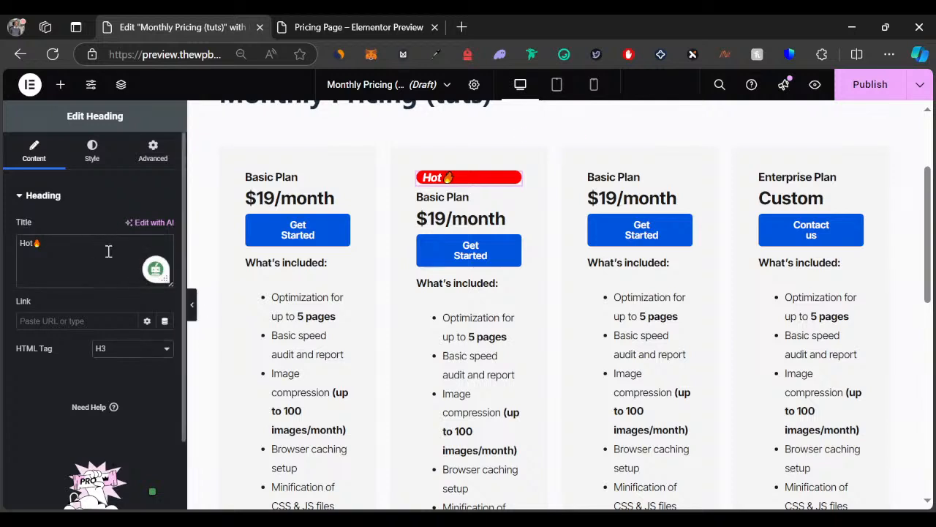
{"action": "left_click", "coordinate": [90, 150]}
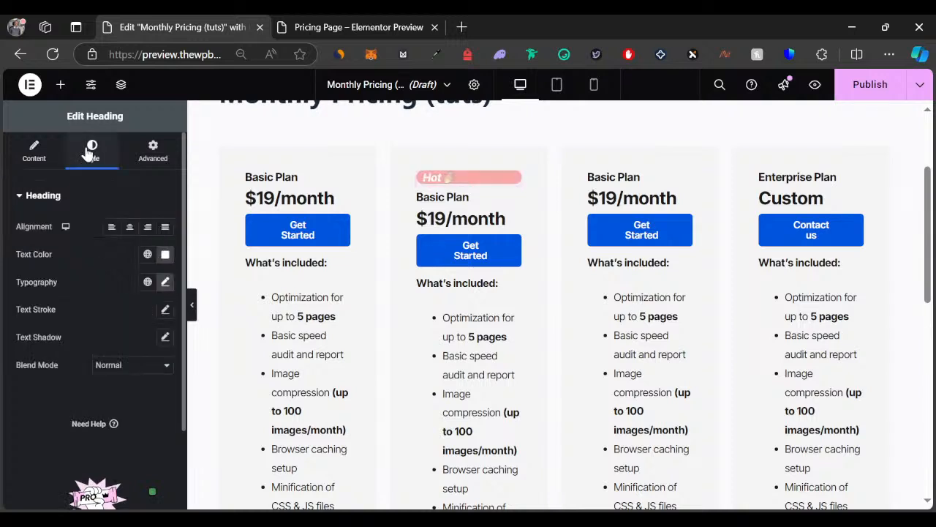
{"action": "left_click", "coordinate": [112, 227]}
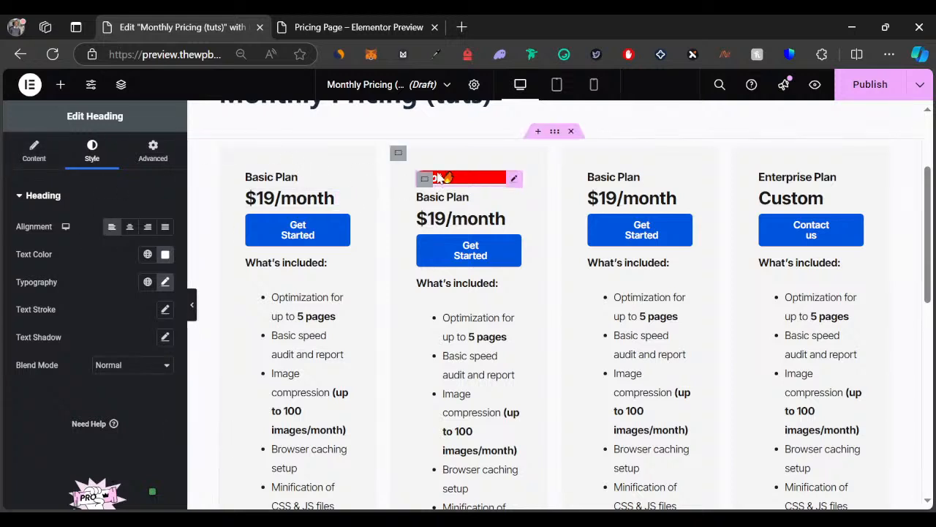
Step: Set the Hot🔥 badge container's item alignment to start, leaving its content justification unset
{"action": "left_click", "coordinate": [424, 181]}
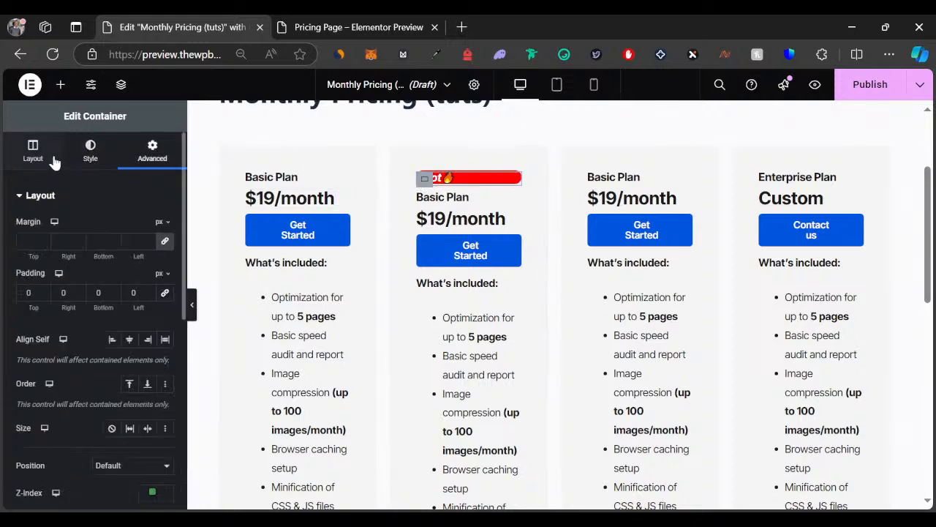
{"action": "left_click", "coordinate": [52, 161]}
{"action": "scroll", "coordinate": [69, 292], "scroll_direction": "down", "scroll_amount": 3}
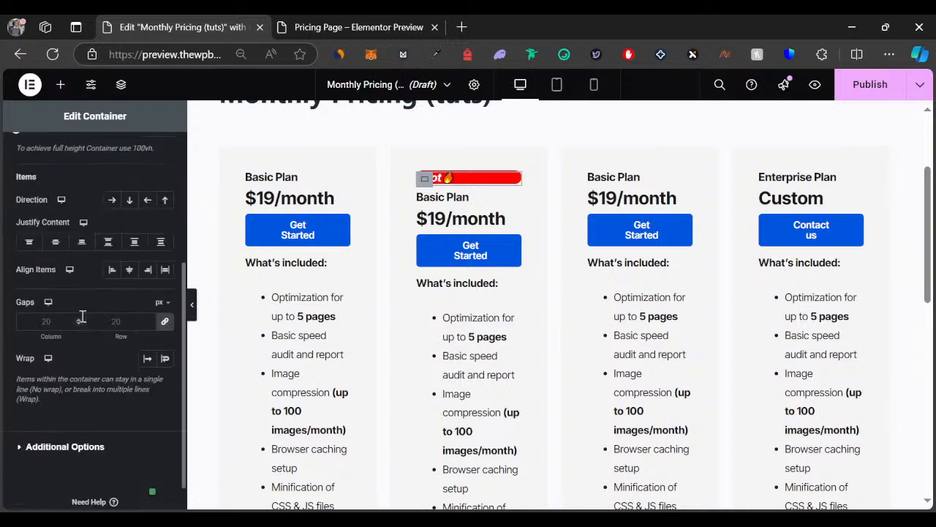
{"action": "left_click", "coordinate": [29, 243]}
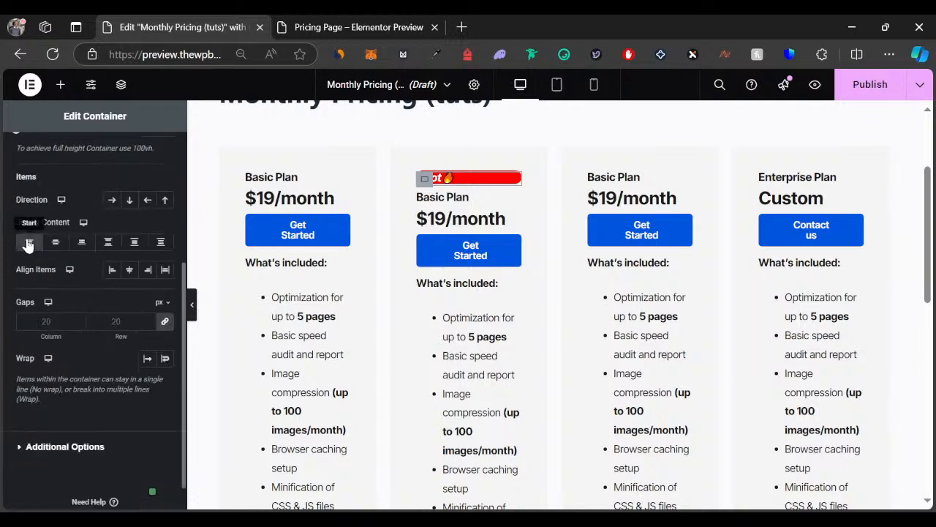
{"action": "left_click", "coordinate": [111, 272]}
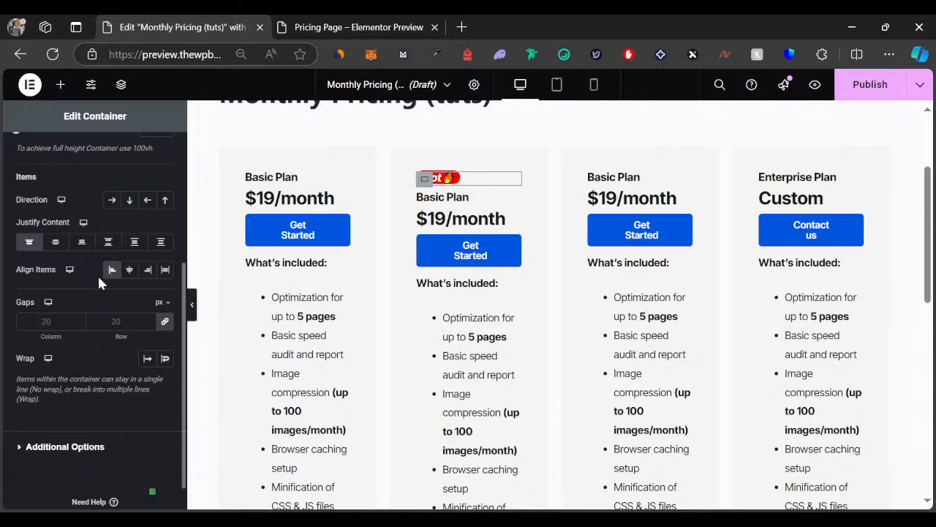
{"action": "left_click", "coordinate": [28, 242]}
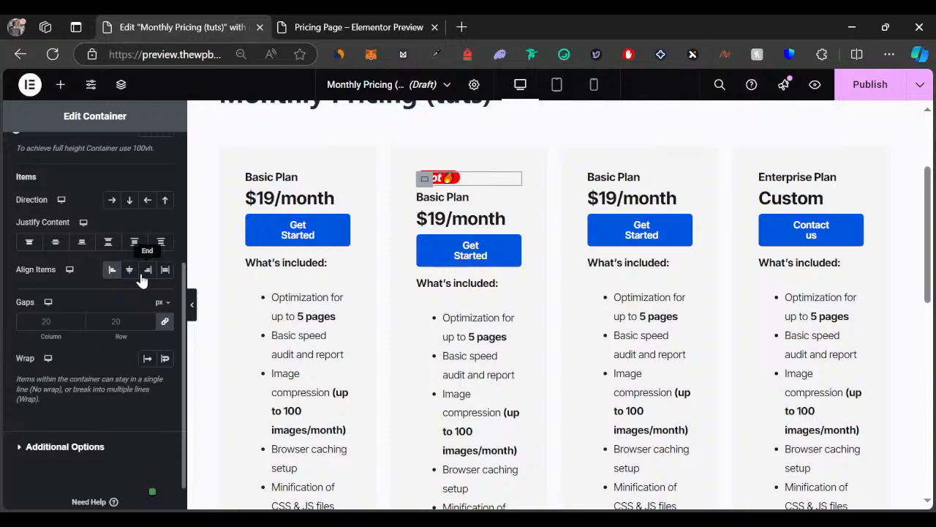
Step: Preview the four plan cards at full canvas width with the editing panel hidden, then restore the panel
{"action": "left_click", "coordinate": [192, 303]}
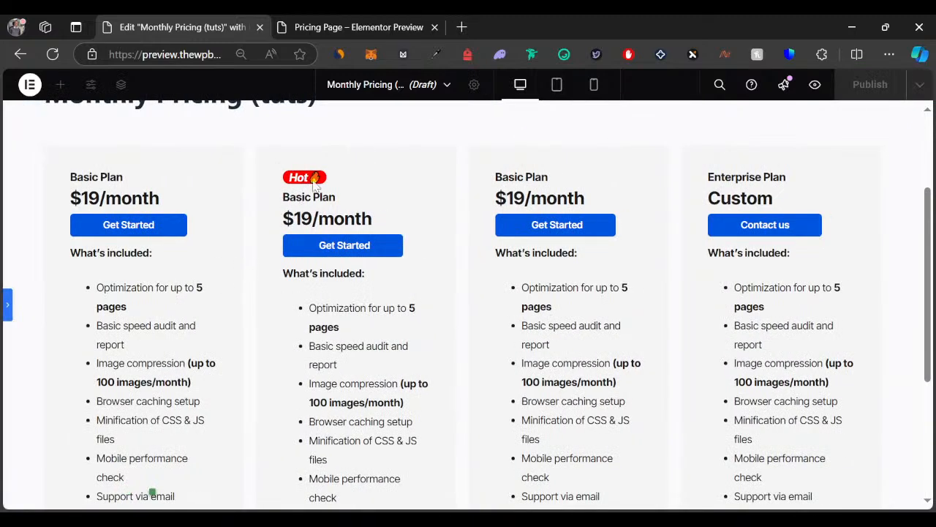
{"action": "scroll", "coordinate": [397, 276], "scroll_direction": "up", "scroll_amount": 3}
{"action": "scroll", "coordinate": [397, 276], "scroll_direction": "down", "scroll_amount": 5}
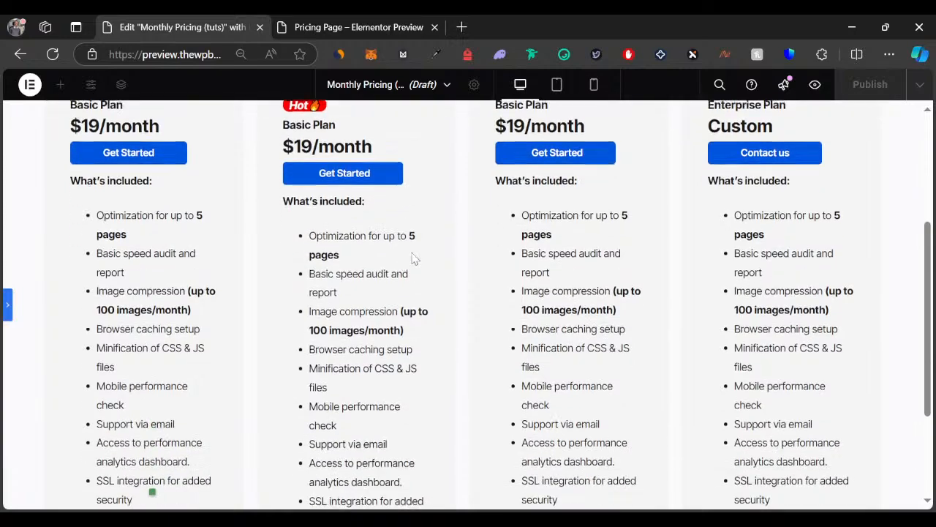
{"action": "scroll", "coordinate": [413, 263], "scroll_direction": "up", "scroll_amount": 2}
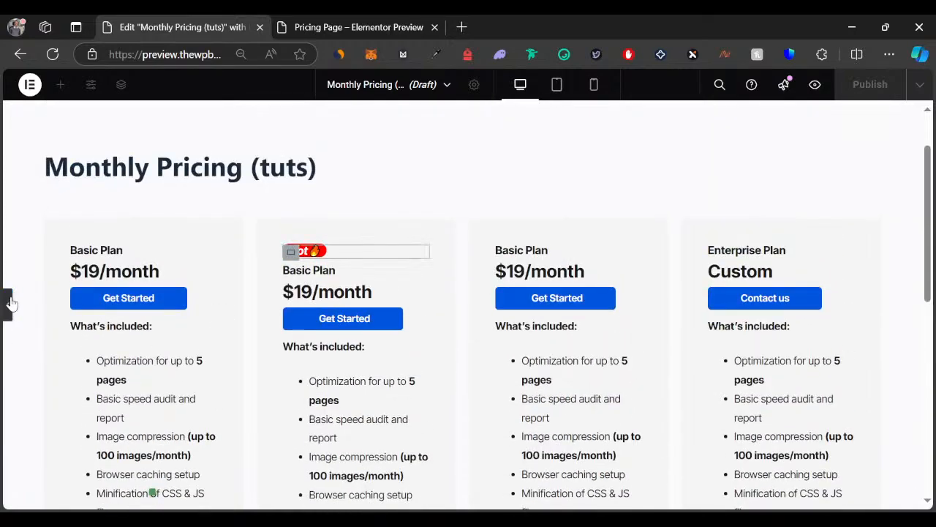
{"action": "left_click", "coordinate": [9, 306]}
{"action": "scroll", "coordinate": [471, 302], "scroll_direction": "down", "scroll_amount": 3}
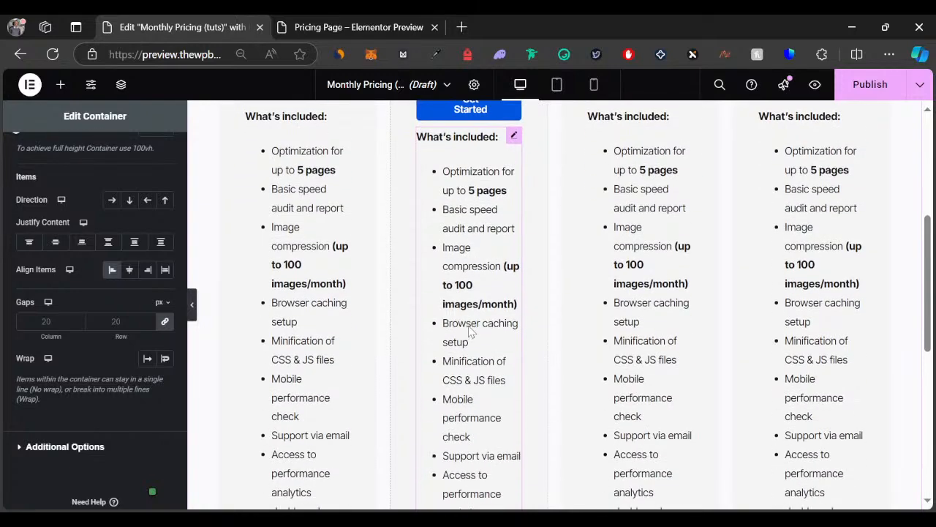
Step: Examine the plan names, prices and feature lists of the cards on the reference Pricing Page, then return to the Monthly Pricing editor
{"action": "left_click", "coordinate": [324, 22]}
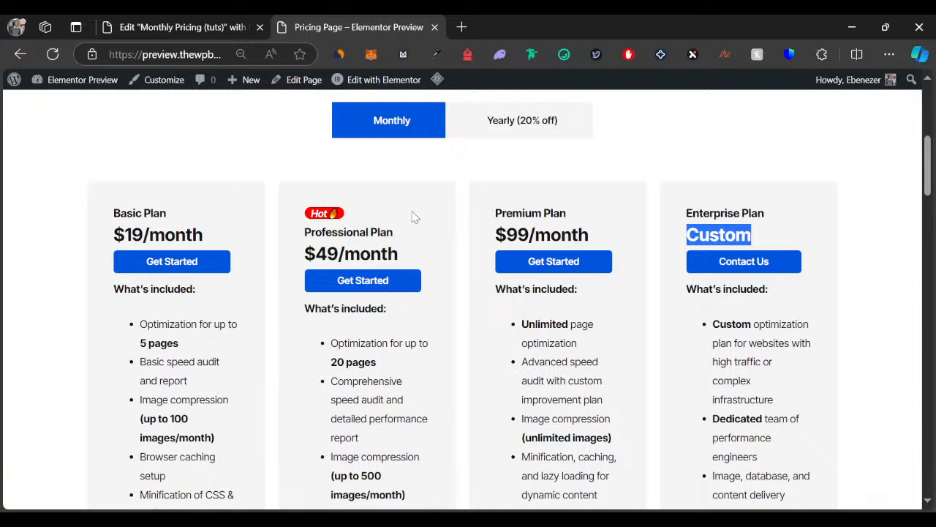
{"action": "scroll", "coordinate": [341, 208], "scroll_direction": "up", "scroll_amount": 5}
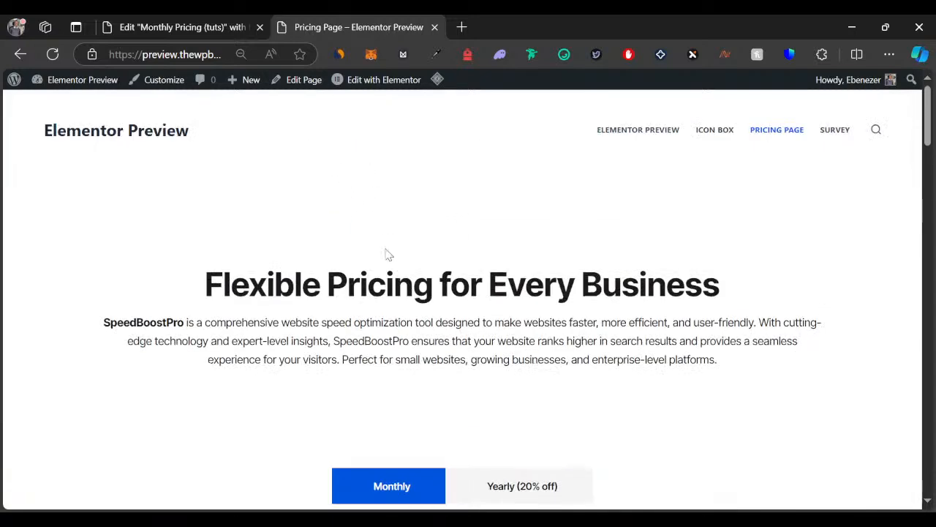
{"action": "scroll", "coordinate": [389, 253], "scroll_direction": "down", "scroll_amount": 6}
{"action": "left_click_drag", "start_coordinate": [313, 163], "coordinate": [373, 169]}
{"action": "left_click", "coordinate": [325, 191]}
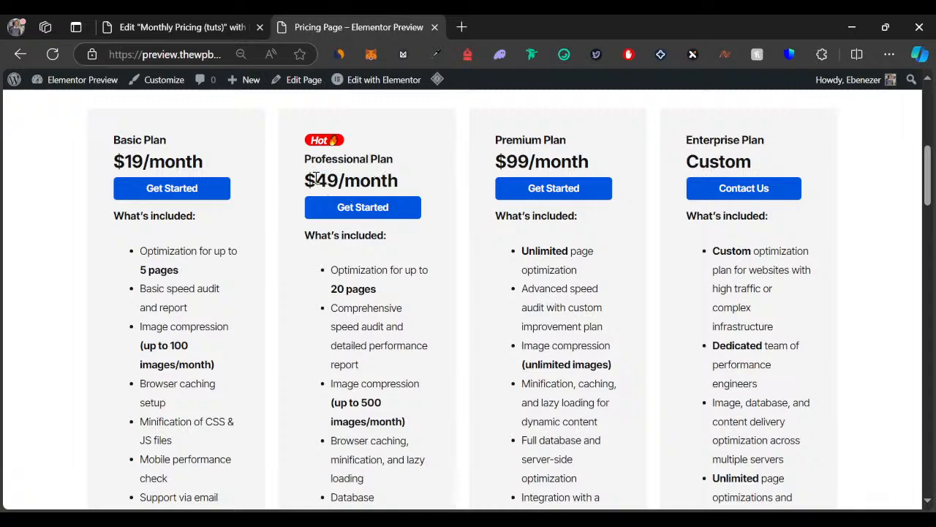
{"action": "left_click_drag", "start_coordinate": [316, 178], "coordinate": [360, 188]}
{"action": "left_click", "coordinate": [341, 242]}
{"action": "scroll", "coordinate": [338, 236], "scroll_direction": "down", "scroll_amount": 2}
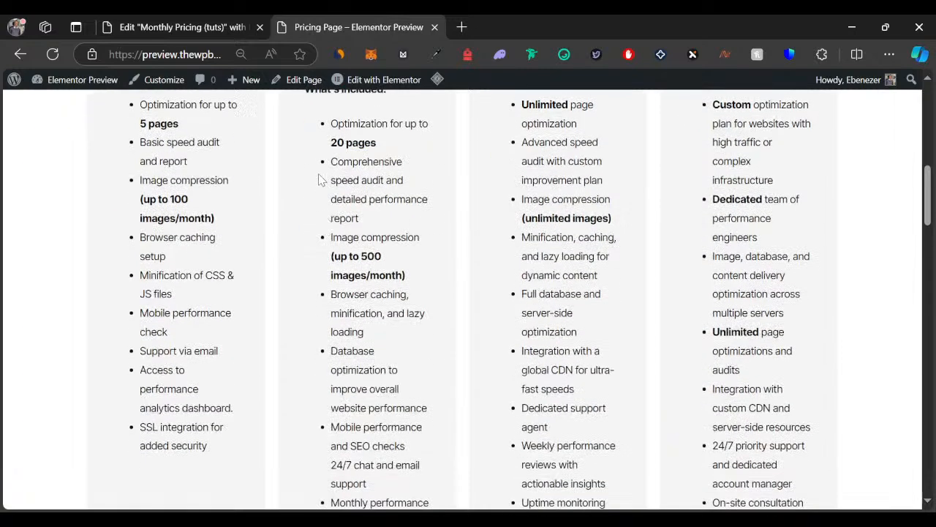
{"action": "scroll", "coordinate": [319, 180], "scroll_direction": "up", "scroll_amount": 1}
{"action": "left_click_drag", "start_coordinate": [308, 159], "coordinate": [361, 325]}
{"action": "left_click", "coordinate": [361, 324]}
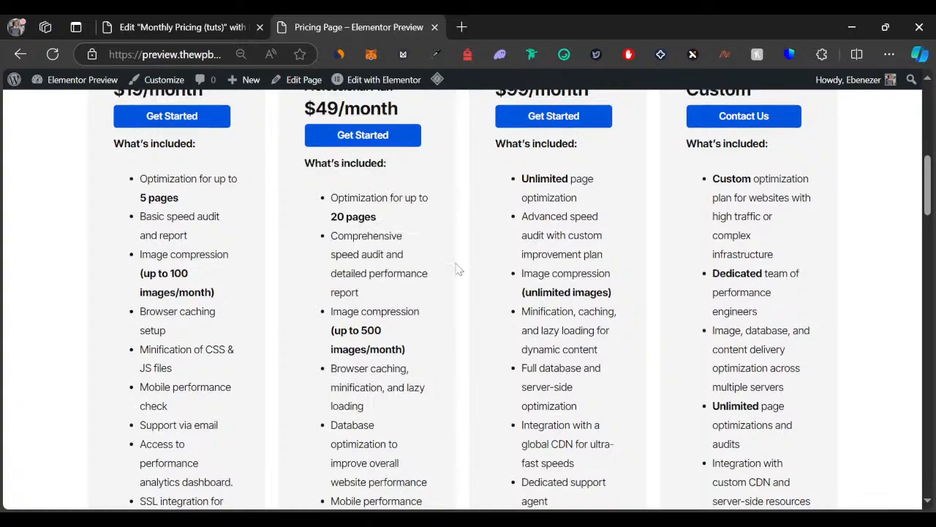
{"action": "scroll", "coordinate": [441, 237], "scroll_direction": "up", "scroll_amount": 7}
{"action": "scroll", "coordinate": [442, 239], "scroll_direction": "down", "scroll_amount": 3}
{"action": "scroll", "coordinate": [441, 241], "scroll_direction": "down", "scroll_amount": 12}
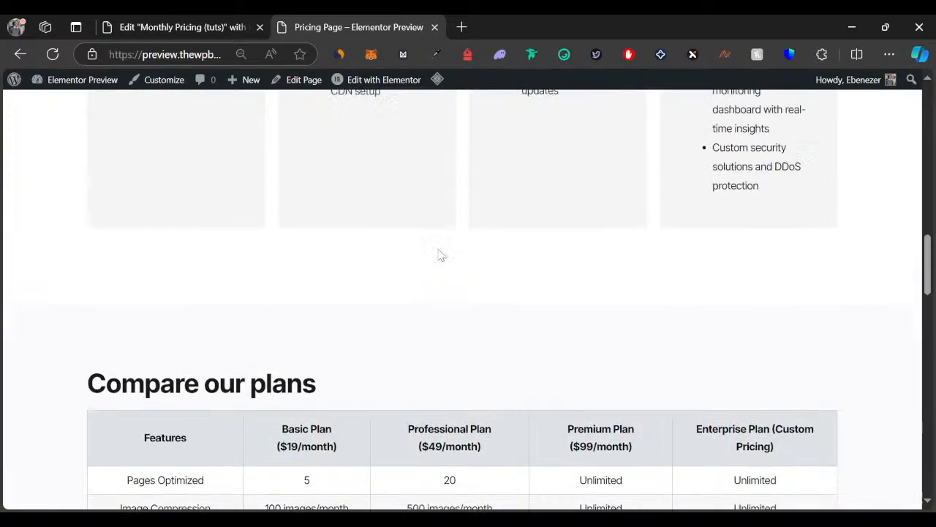
{"action": "scroll", "coordinate": [439, 253], "scroll_direction": "up", "scroll_amount": 3}
{"action": "left_click", "coordinate": [183, 27]}
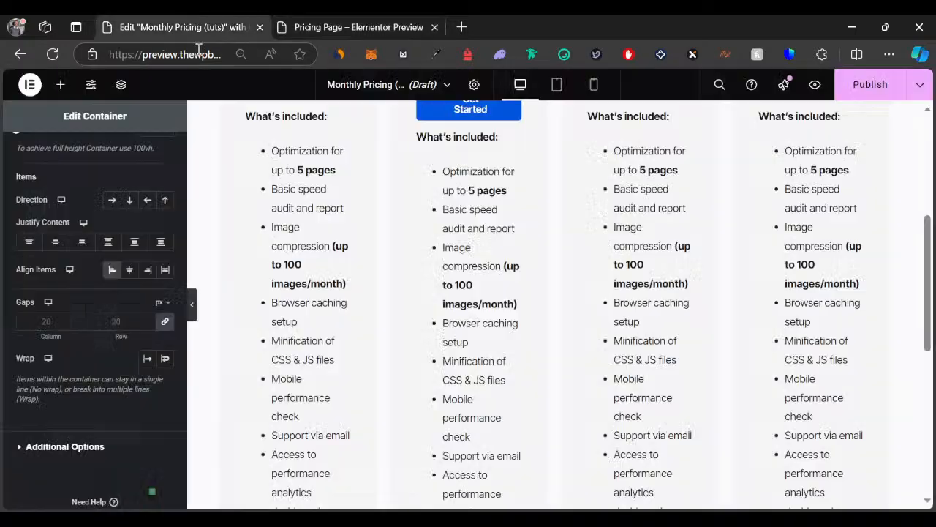
Step: Narrow the editing panel slightly to give the page canvas more room, keeping the original browser zoom
{"action": "scroll", "coordinate": [493, 182], "scroll_direction": "up", "scroll_amount": 4}
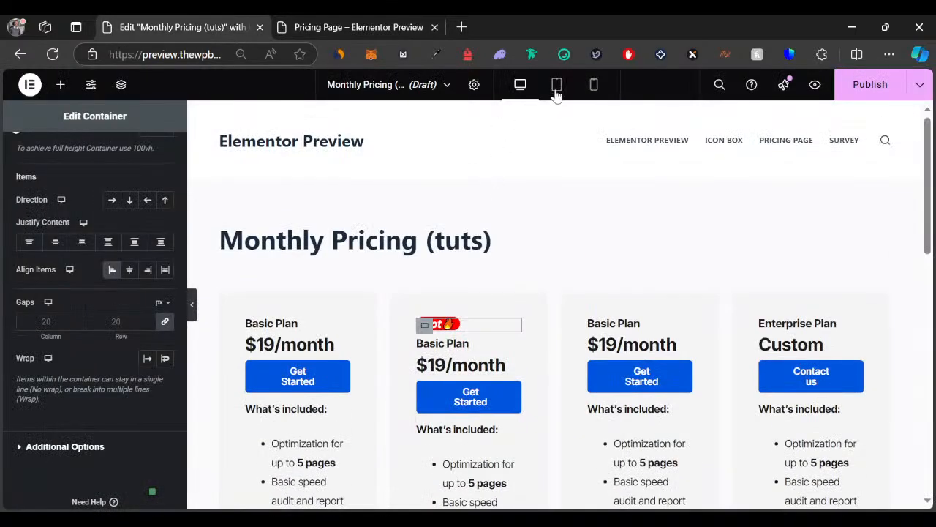
{"action": "scroll", "coordinate": [515, 326], "scroll_direction": "down", "scroll_amount": 2}
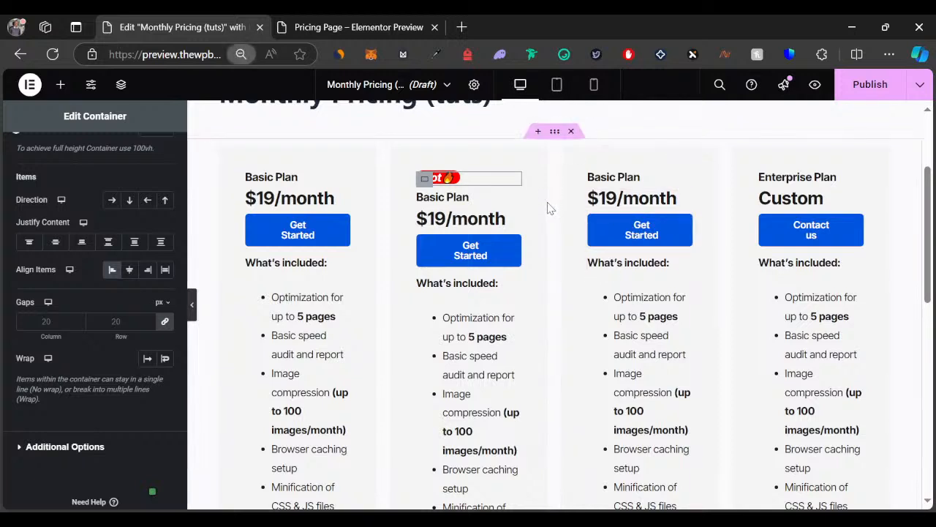
{"action": "key", "text": "ctrl+minus"}
{"action": "key", "text": "ctrl+minus"}
{"action": "key", "text": "ctrl+plus"}
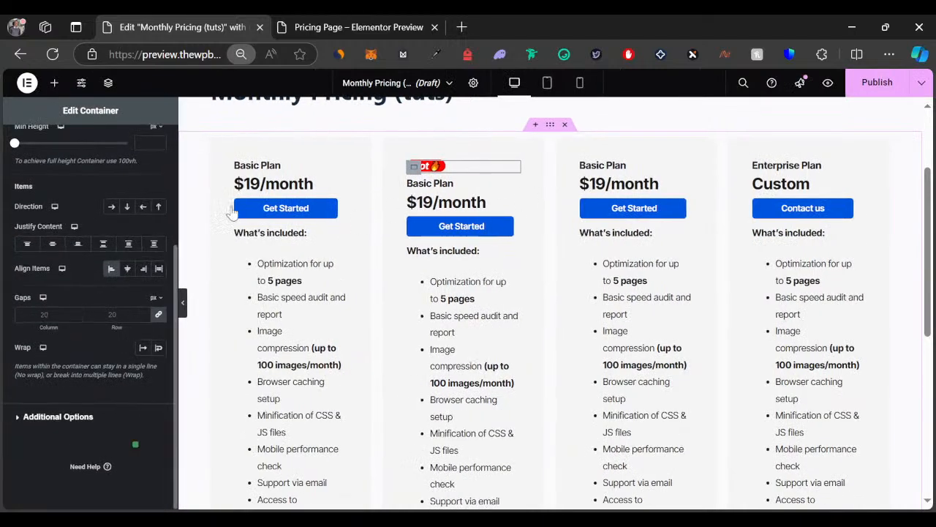
{"action": "key", "text": "ctrl+plus"}
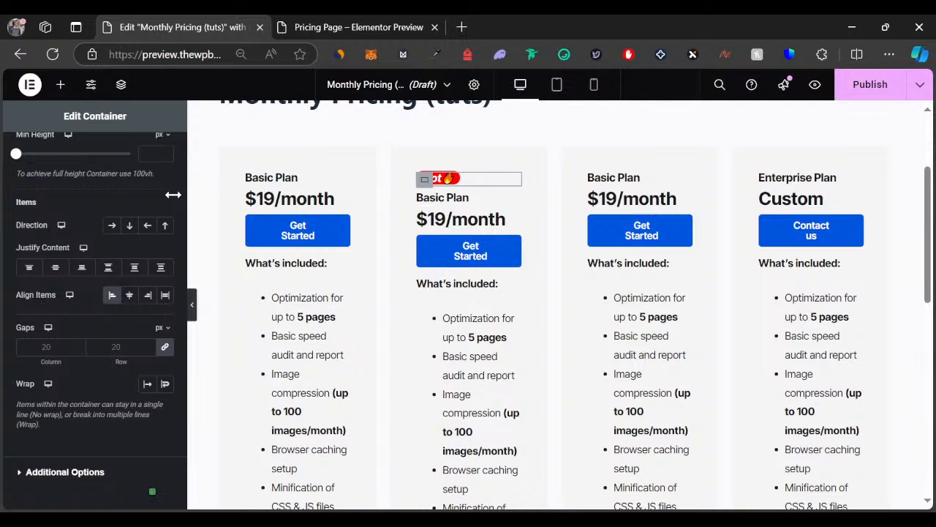
{"action": "left_click_drag", "start_coordinate": [173, 195], "coordinate": [172, 195]}
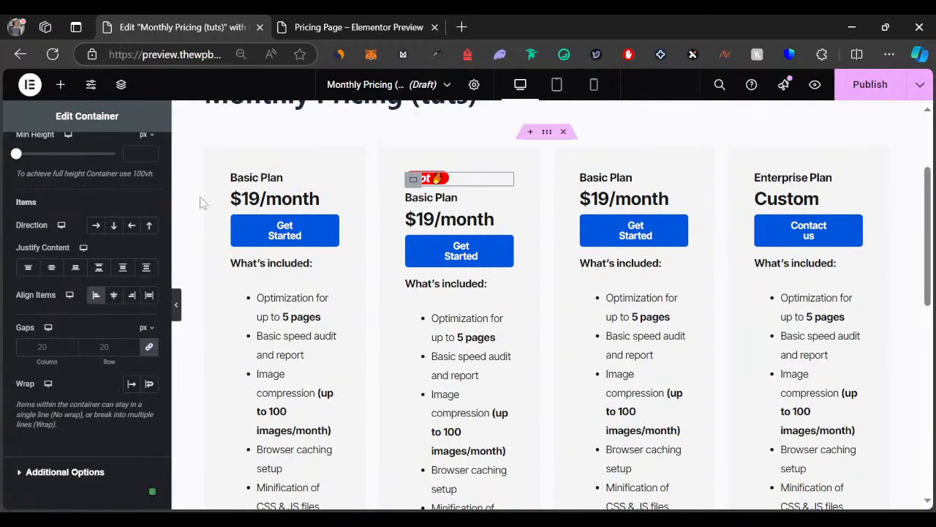
{"action": "scroll", "coordinate": [509, 233], "scroll_direction": "up", "scroll_amount": 1}
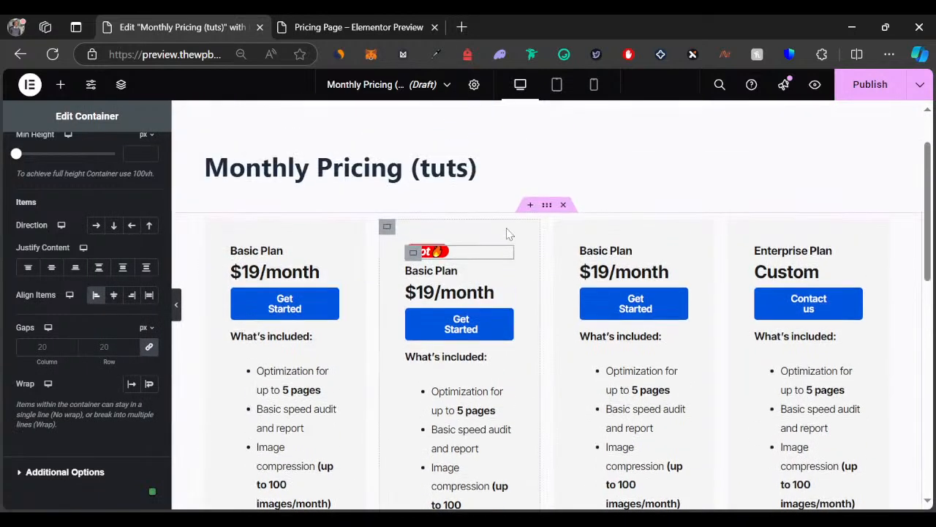
Step: In tablet portrait view, set the pricing cards' grid to 2 columns and 1 row
{"action": "left_click", "coordinate": [556, 86]}
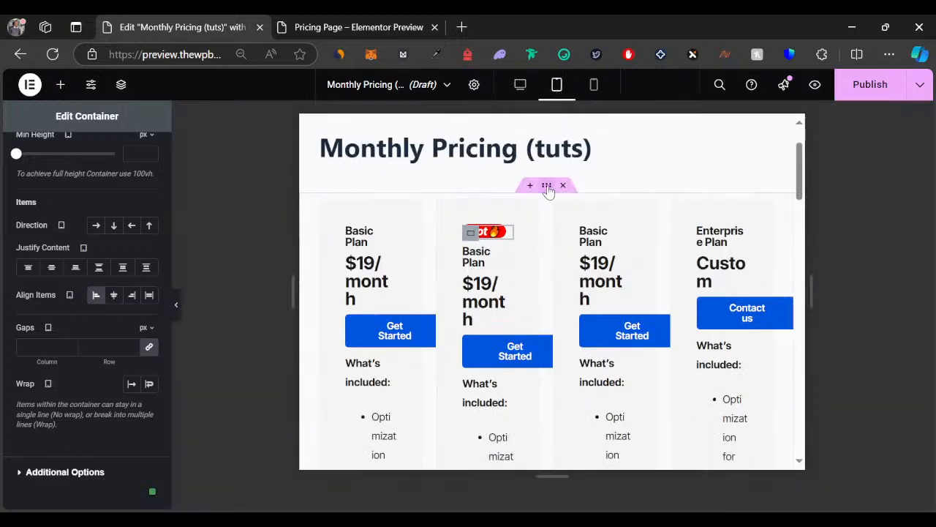
{"action": "left_click", "coordinate": [314, 300]}
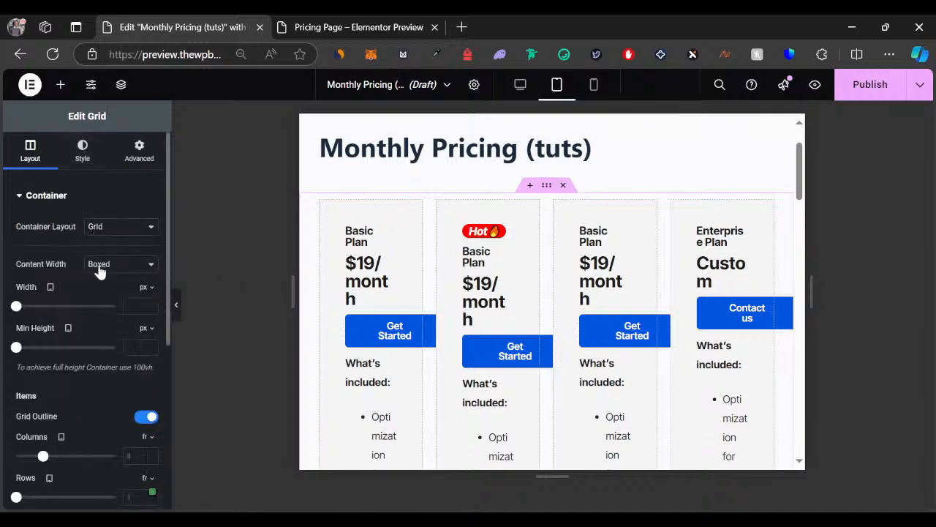
{"action": "scroll", "coordinate": [98, 268], "scroll_direction": "down", "scroll_amount": 2}
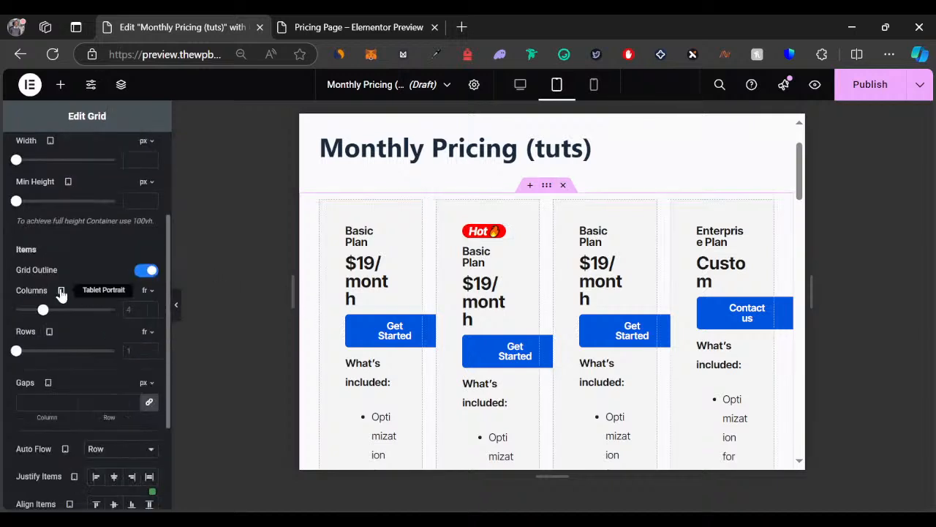
{"action": "left_click", "coordinate": [132, 312]}
{"action": "type", "text": "2"}
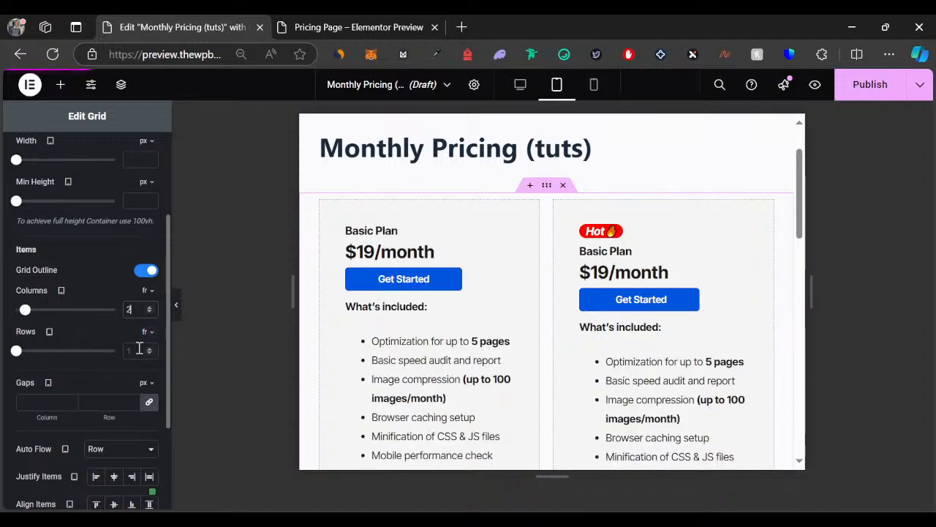
{"action": "left_click", "coordinate": [137, 350]}
{"action": "type", "text": "1"}
{"action": "scroll", "coordinate": [461, 301], "scroll_direction": "down", "scroll_amount": 7}
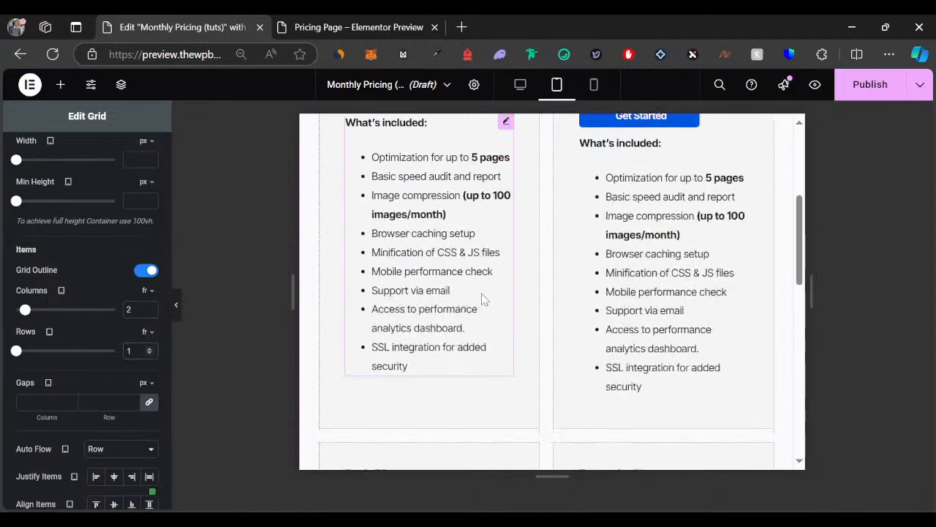
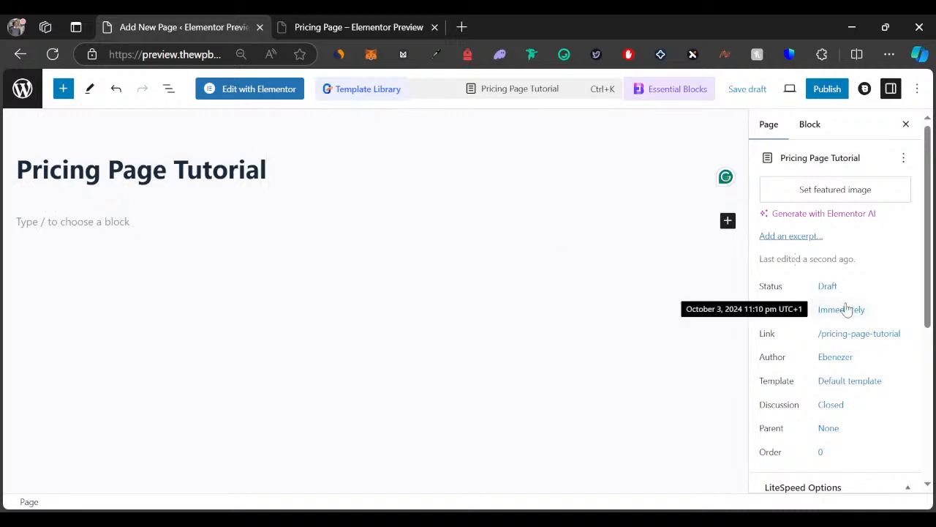
Step: Set the Pricing Page Tutorial page's template to Elementor Full Width
{"action": "left_click", "coordinate": [835, 382]}
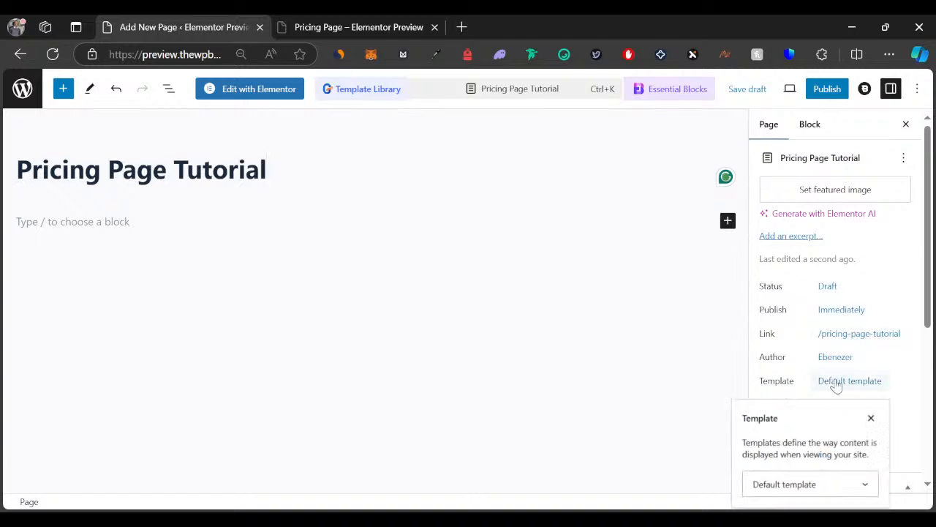
{"action": "left_click", "coordinate": [793, 499]}
{"action": "left_click", "coordinate": [791, 439]}
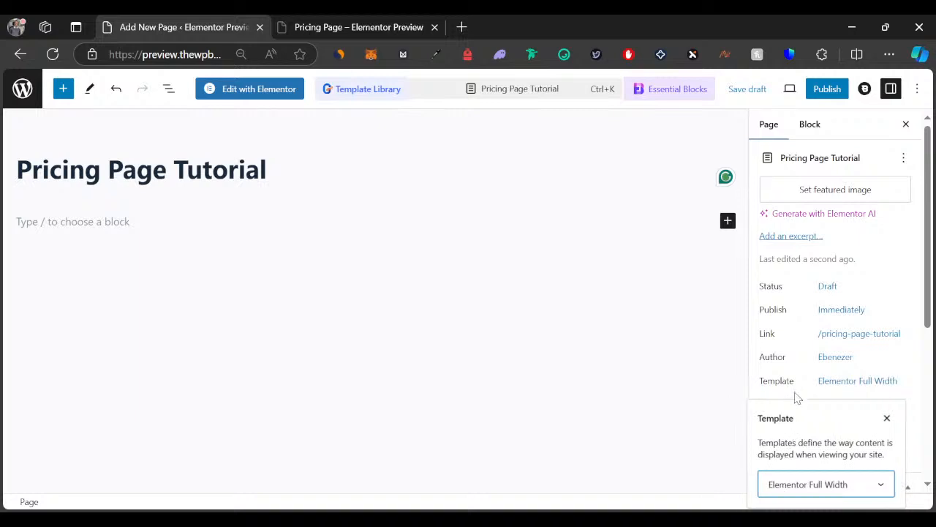
{"action": "left_click", "coordinate": [787, 380]}
{"action": "scroll", "coordinate": [790, 378], "scroll_direction": "down", "scroll_amount": 4}
{"action": "scroll", "coordinate": [790, 378], "scroll_direction": "up", "scroll_amount": 4}
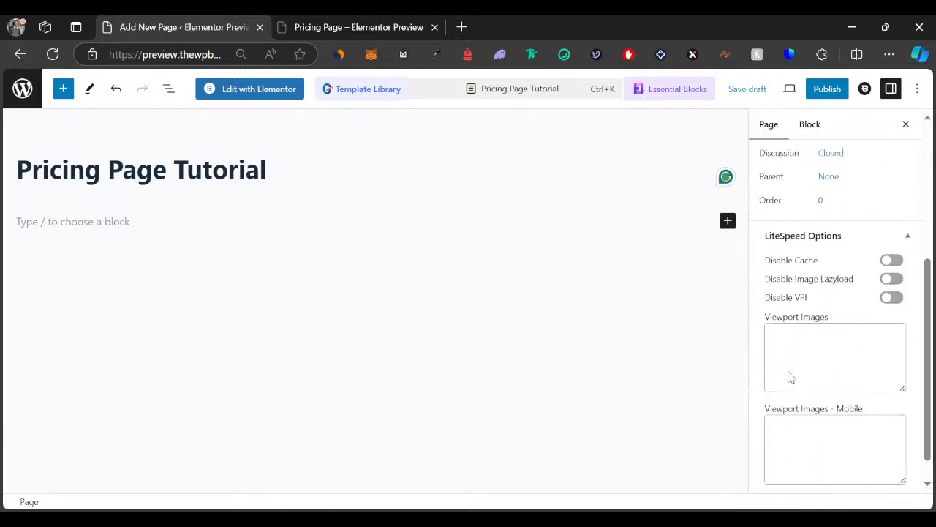
Step: Publish the Pricing Page Tutorial page and open the live page in a new browser tab
{"action": "left_click", "coordinate": [829, 101]}
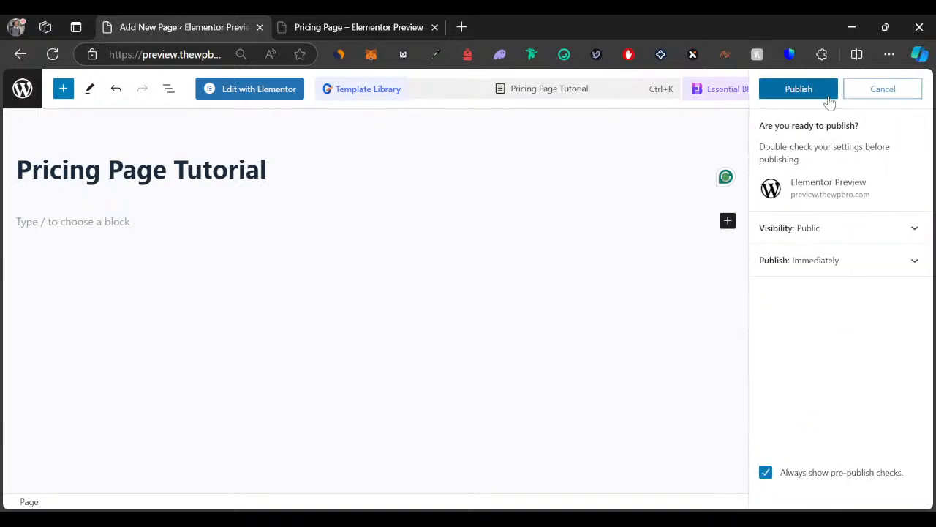
{"action": "left_click", "coordinate": [829, 100]}
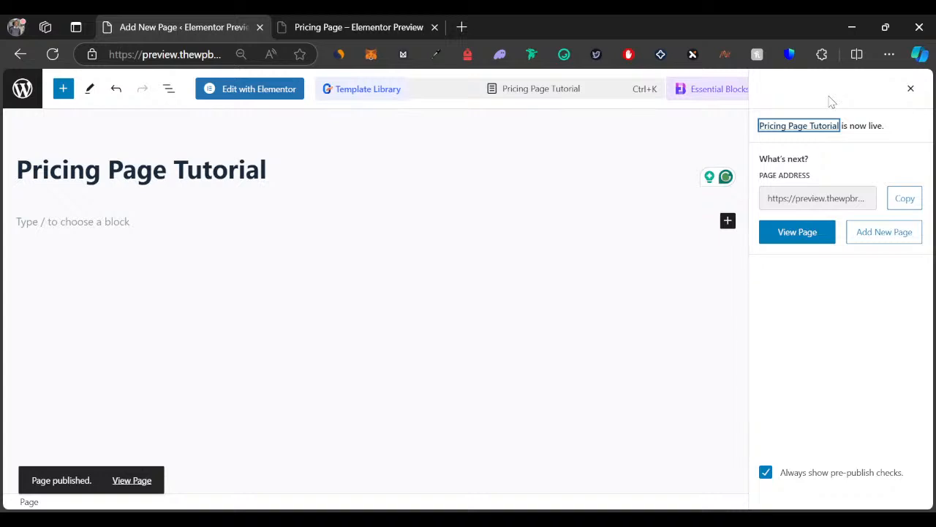
{"action": "left_click", "coordinate": [142, 480]}
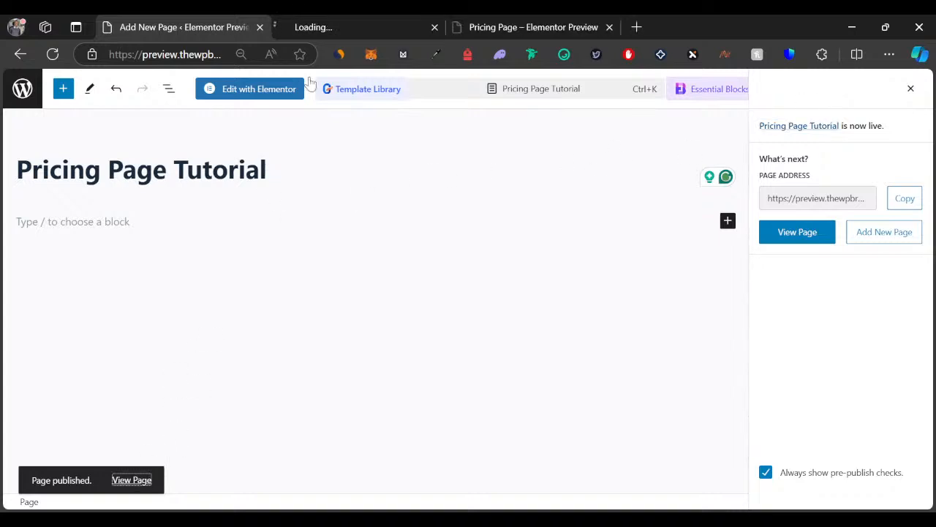
{"action": "left_click", "coordinate": [339, 22]}
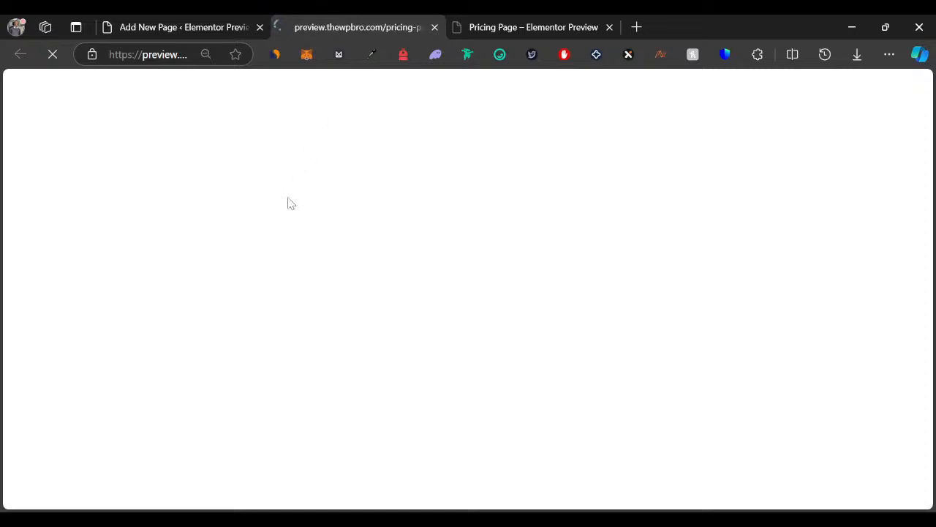
Step: Leave the Pricing Page Tutorial page editor for the WordPress dashboard and start adding a new Elementor template
{"action": "left_click", "coordinate": [227, 25]}
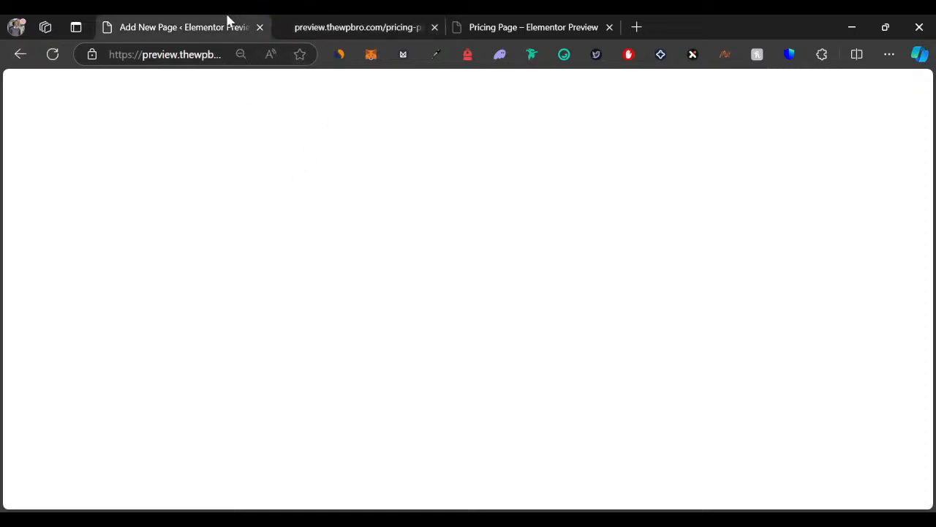
{"action": "left_click", "coordinate": [299, 22]}
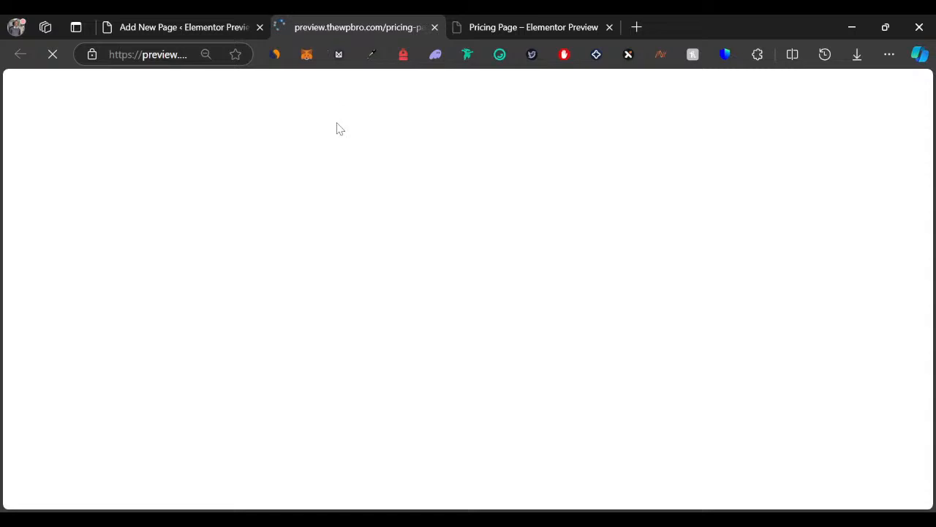
{"action": "left_click", "coordinate": [228, 22]}
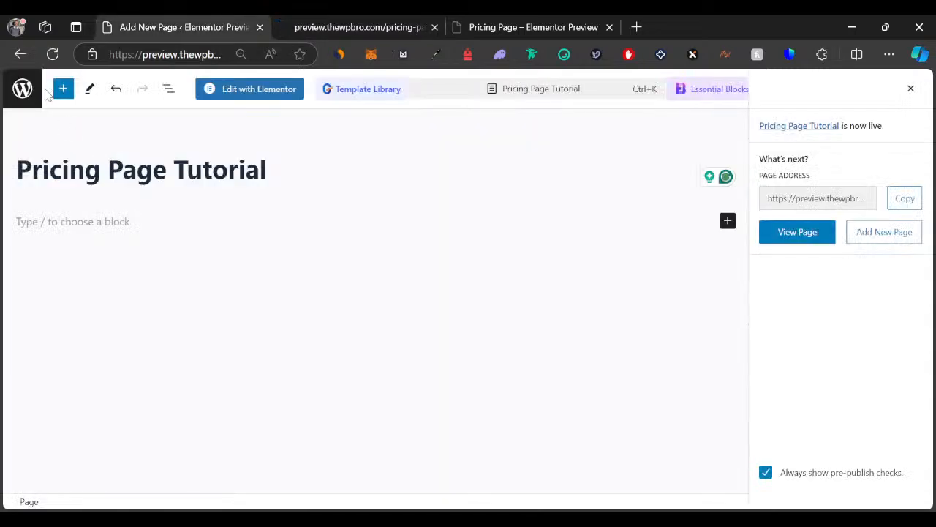
{"action": "left_click", "coordinate": [22, 55]}
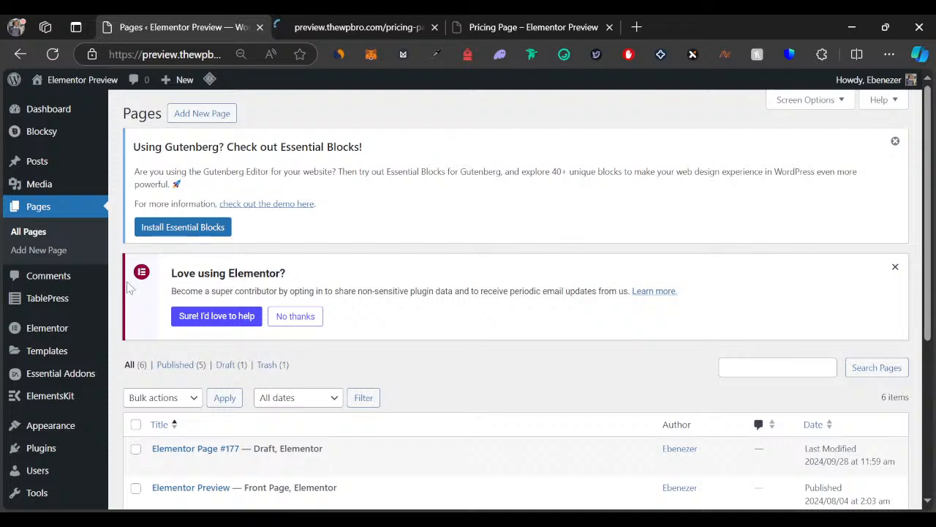
{"action": "scroll", "coordinate": [29, 329], "scroll_direction": "down", "scroll_amount": 1}
{"action": "mouse_move", "coordinate": [60, 285]}
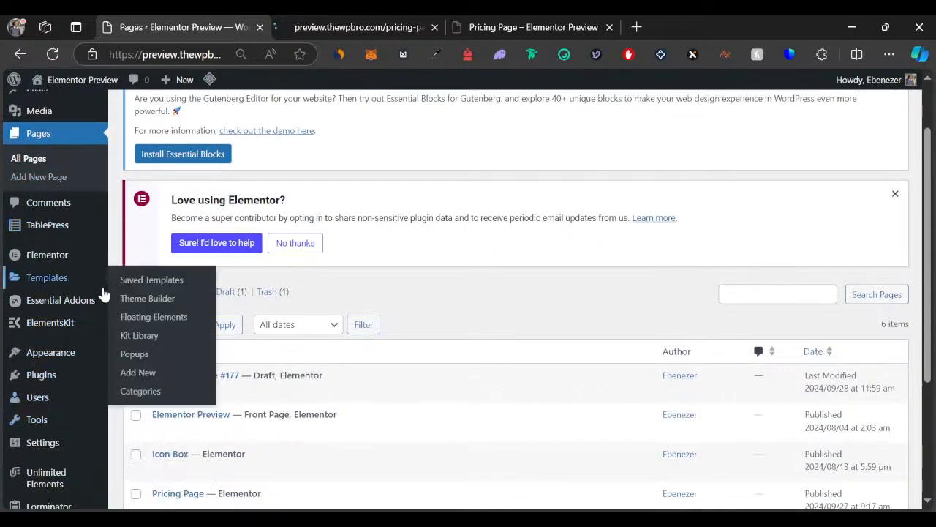
{"action": "left_click", "coordinate": [141, 374]}
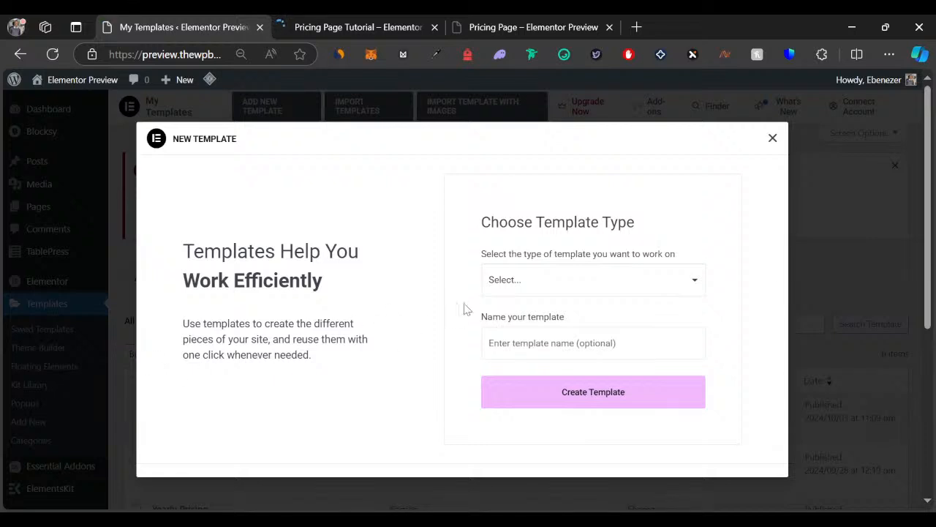
Step: Create a Section template named Yearly Pricing (tuts)
{"action": "left_click", "coordinate": [517, 367]}
{"action": "type", "text": "Monthly Pricing (tuts)"}
{"action": "double_click", "coordinate": [507, 344]}
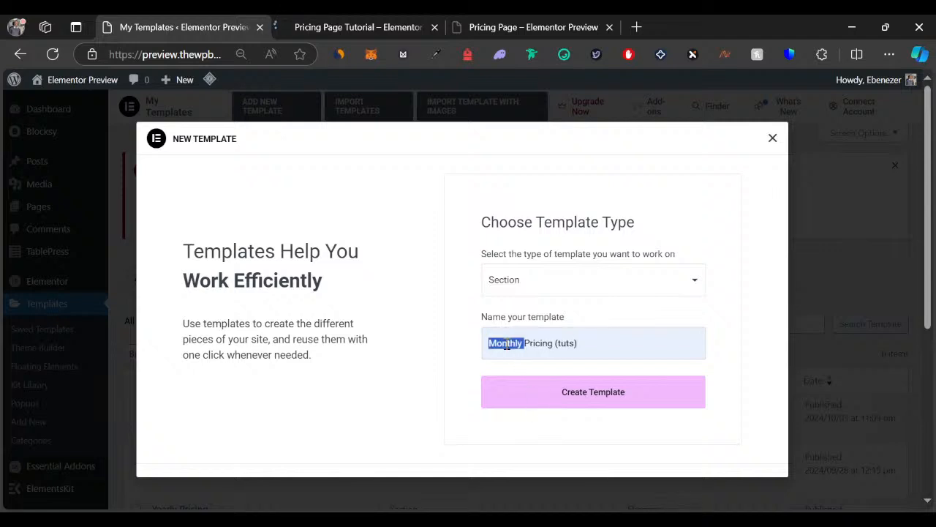
{"action": "type", "text": "Yea"}
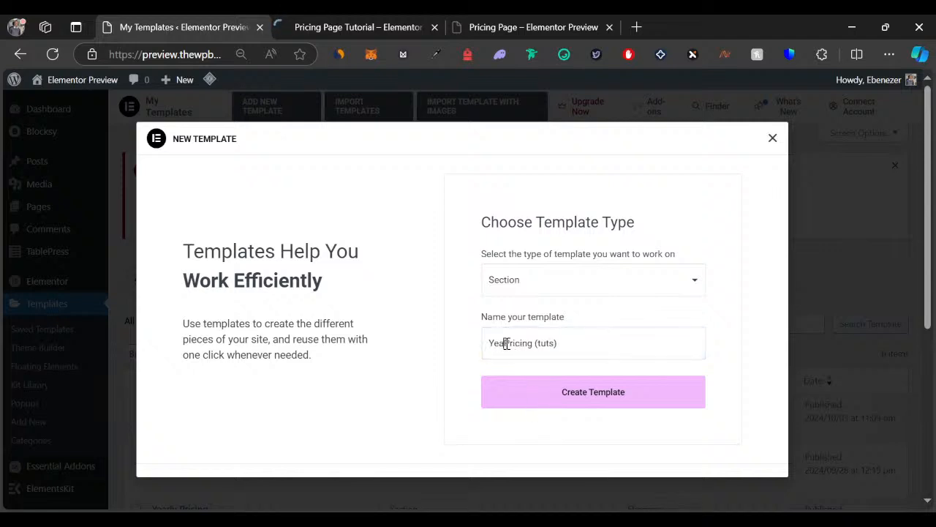
{"action": "type", "text": "rly"}
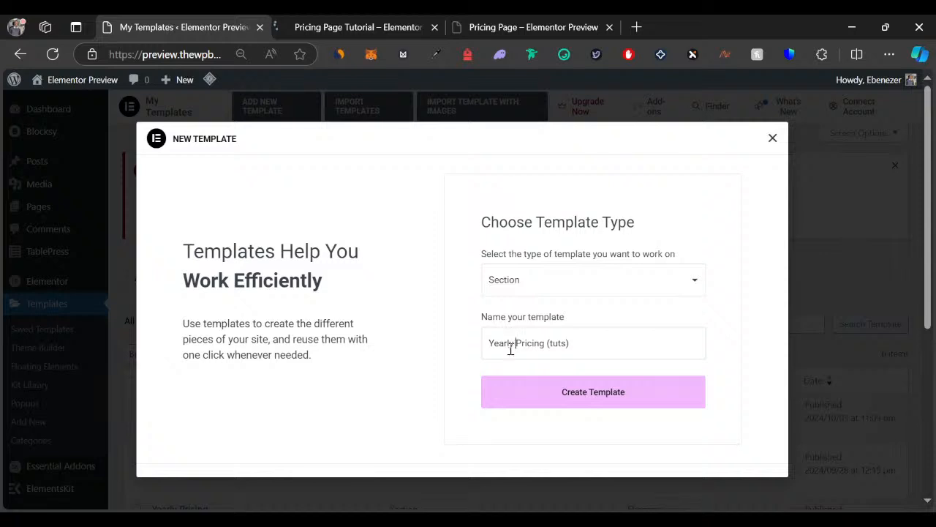
{"action": "left_click", "coordinate": [515, 384]}
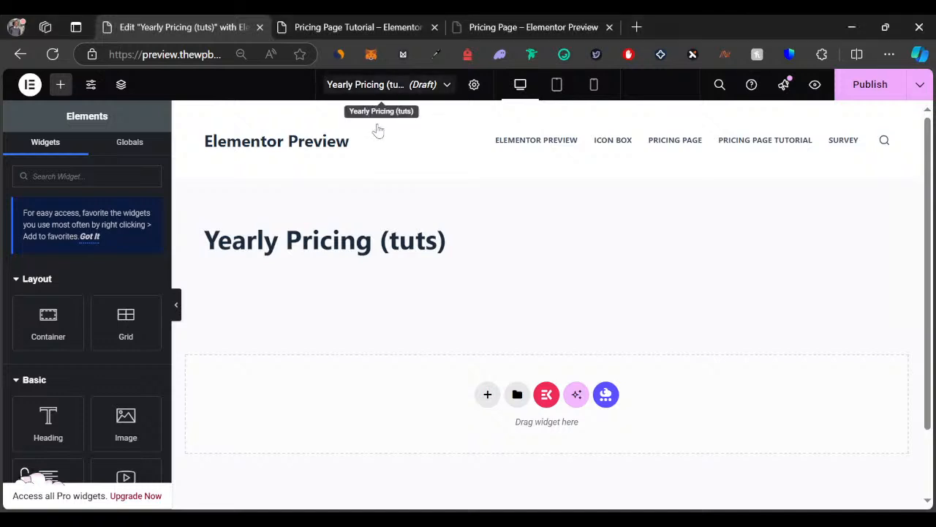
Step: Copy the whole pricing cards grid from the Monthly Pricing (tuts) template and return to the Yearly Pricing (tuts) template
{"action": "left_click", "coordinate": [369, 84]}
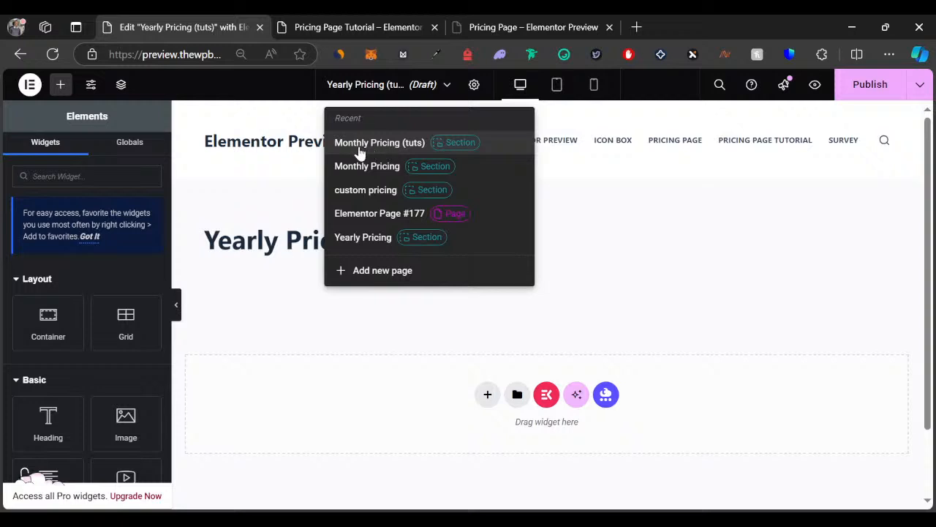
{"action": "left_click", "coordinate": [374, 143]}
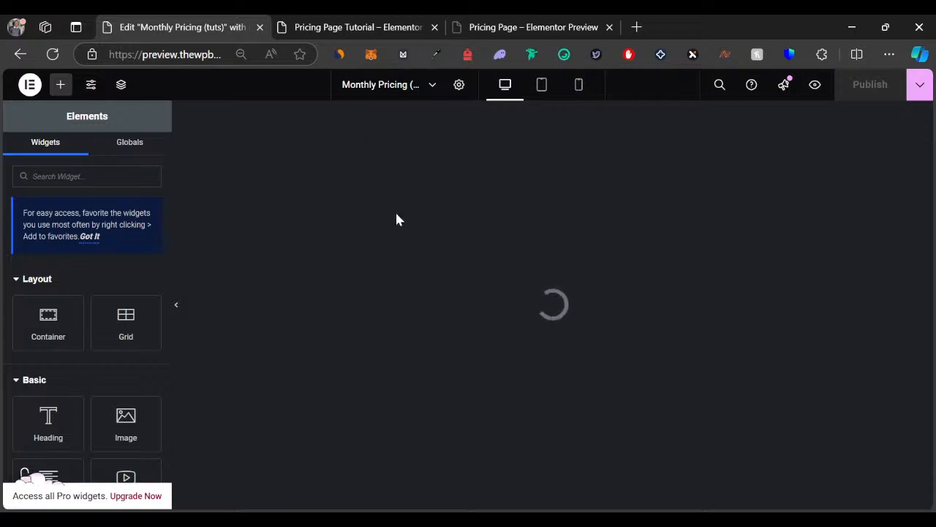
{"action": "left_click", "coordinate": [385, 24]}
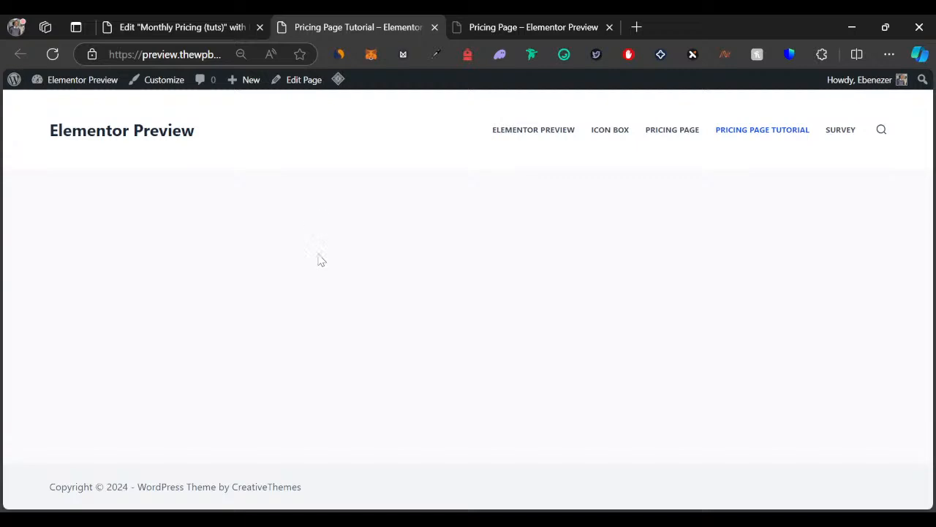
{"action": "left_click", "coordinate": [168, 24]}
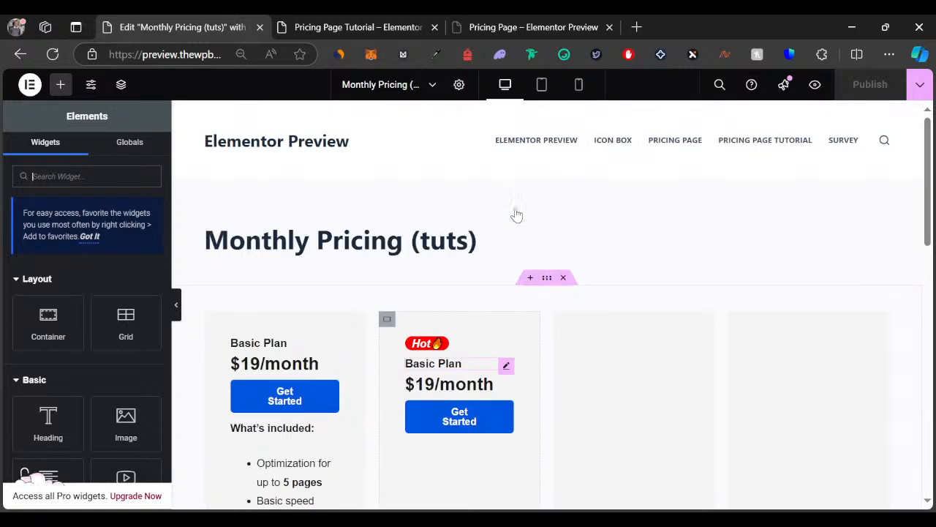
{"action": "right_click", "coordinate": [551, 285]}
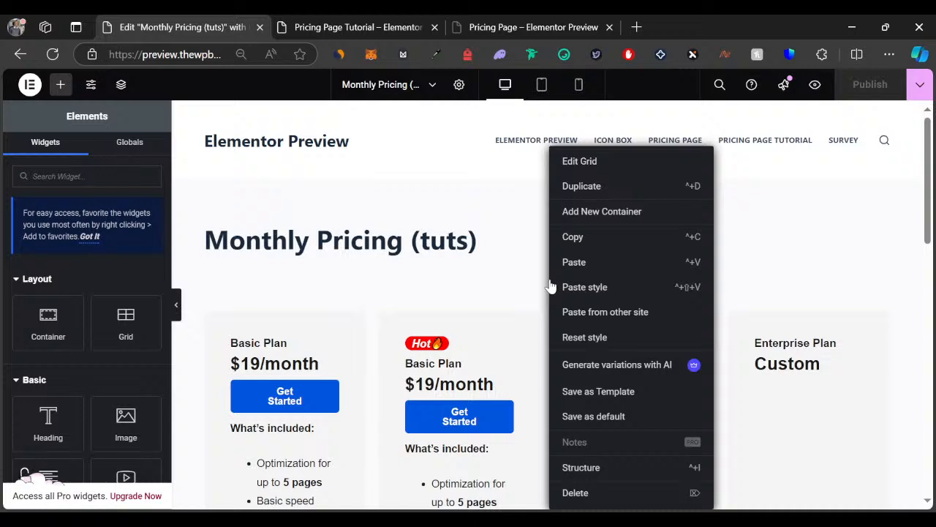
{"action": "left_click", "coordinate": [590, 261]}
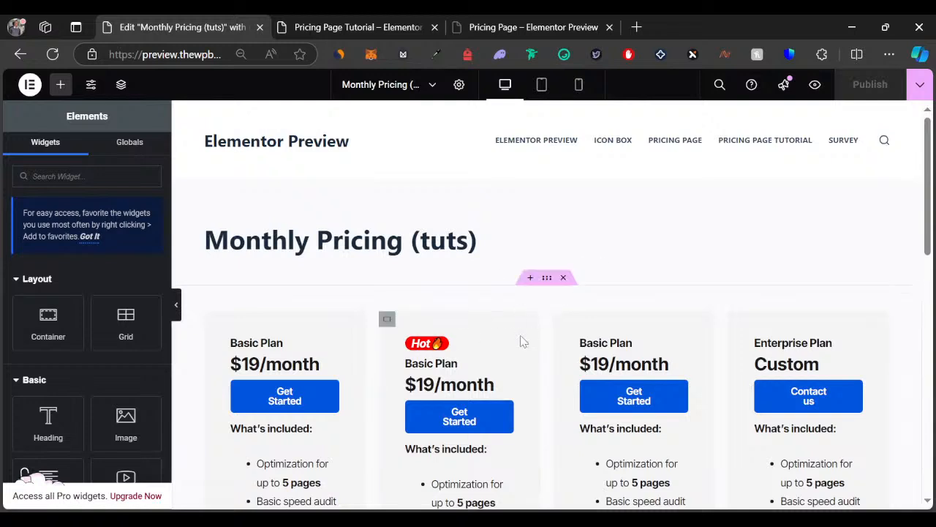
{"action": "left_click", "coordinate": [389, 86]}
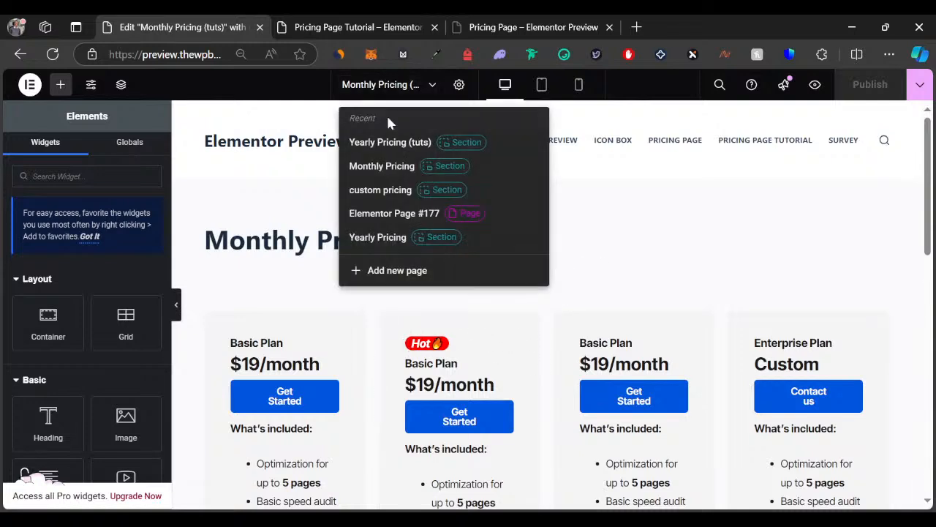
Step: On the finished reference Pricing Page, display the yearly plans and examine the price of each plan
{"action": "left_click", "coordinate": [488, 29]}
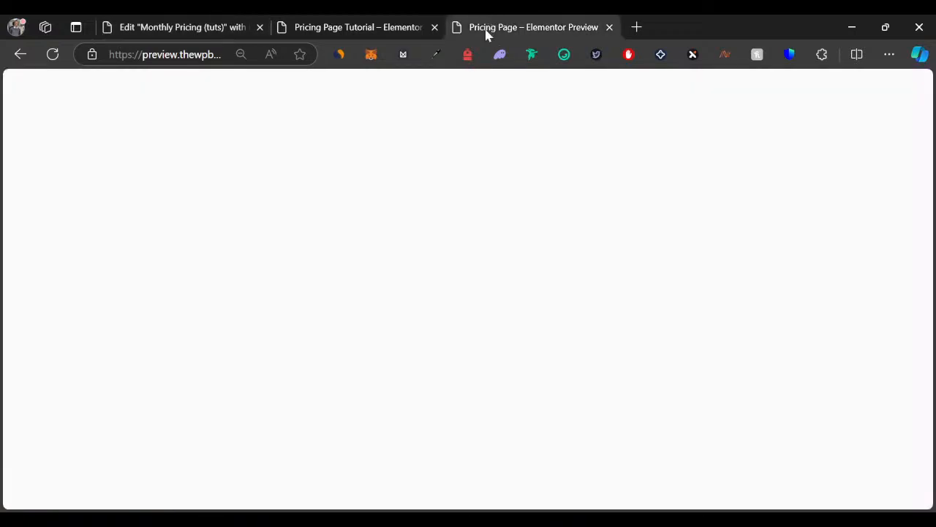
{"action": "scroll", "coordinate": [468, 250], "scroll_direction": "up", "scroll_amount": 6}
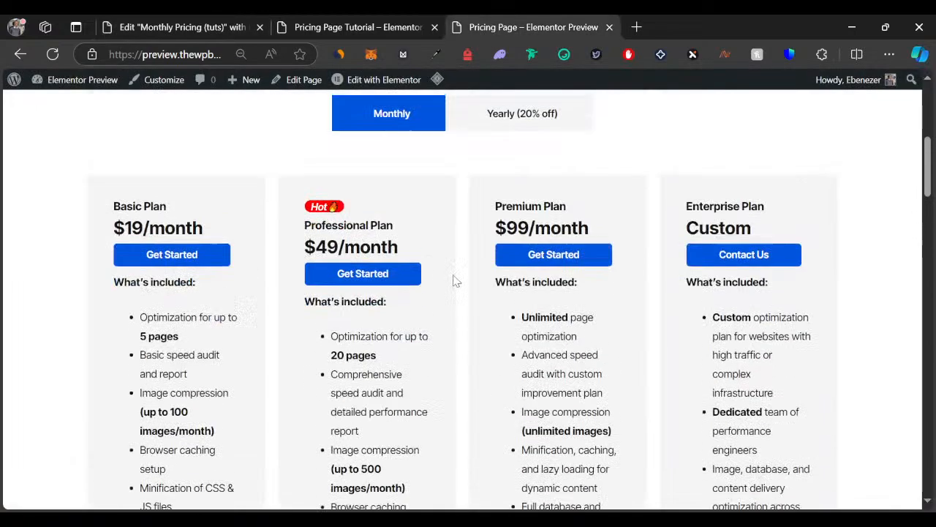
{"action": "left_click", "coordinate": [450, 274]}
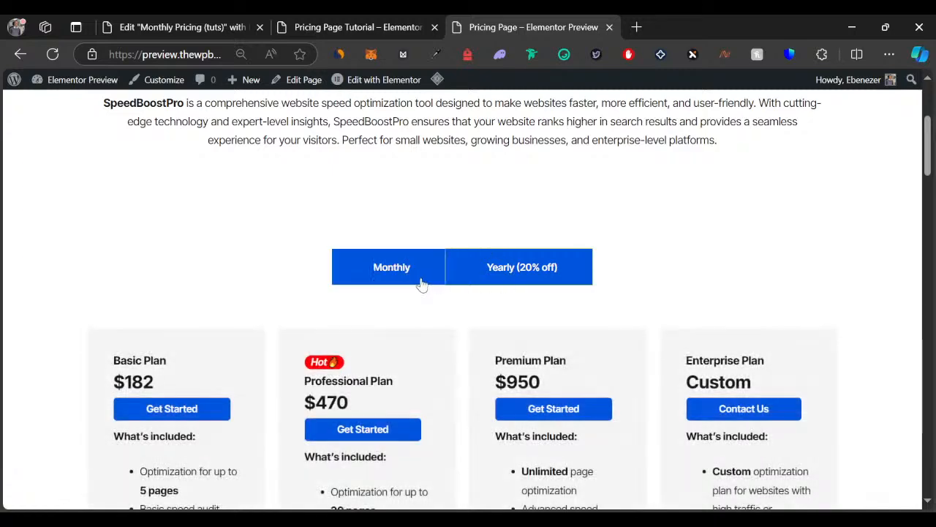
{"action": "scroll", "coordinate": [166, 290], "scroll_direction": "down", "scroll_amount": 3}
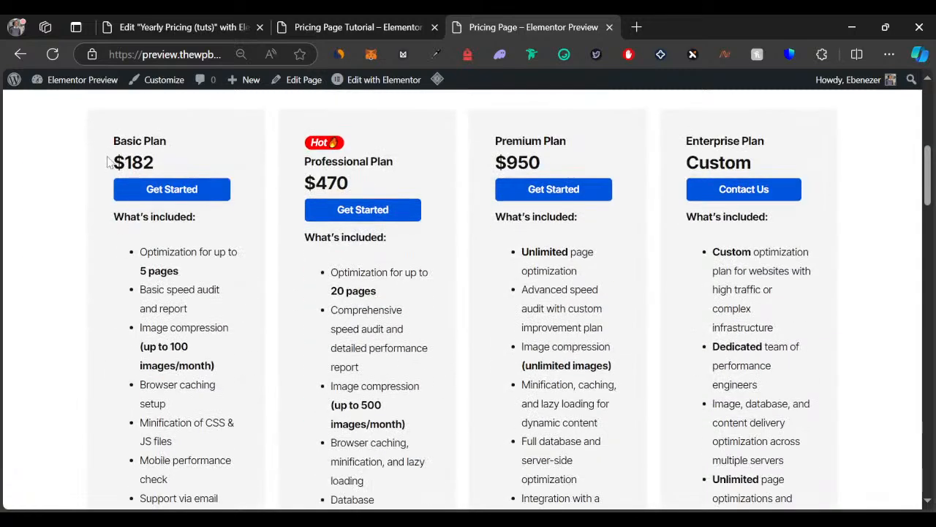
{"action": "left_click_drag", "start_coordinate": [116, 161], "coordinate": [196, 172]}
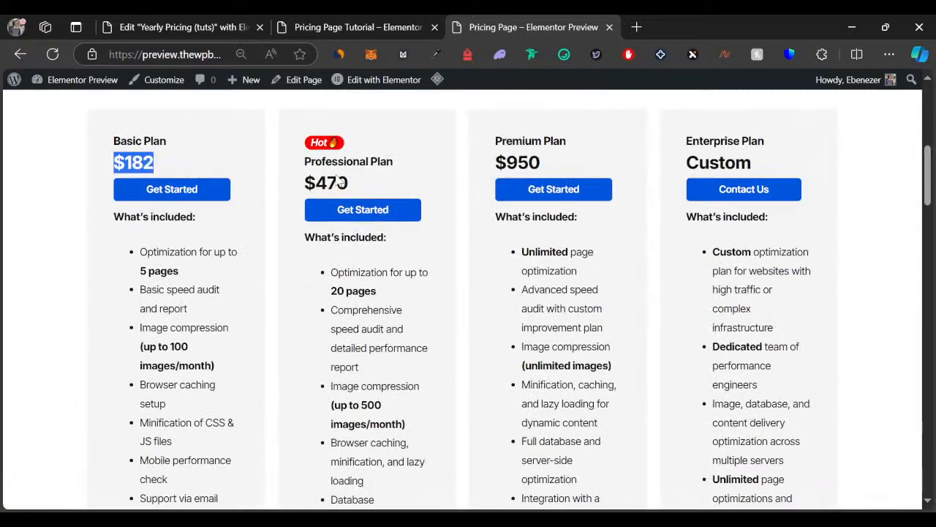
{"action": "left_click", "coordinate": [340, 182]}
{"action": "left_click_drag", "start_coordinate": [353, 186], "coordinate": [278, 171]}
{"action": "left_click_drag", "start_coordinate": [179, 171], "coordinate": [104, 165]}
{"action": "key", "text": "ctrl+shift+e"}
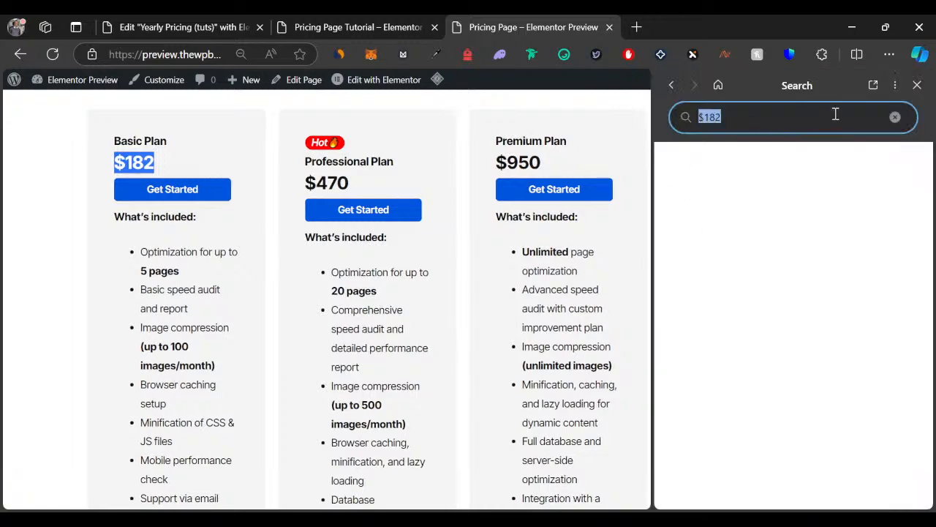
{"action": "left_click", "coordinate": [916, 85]}
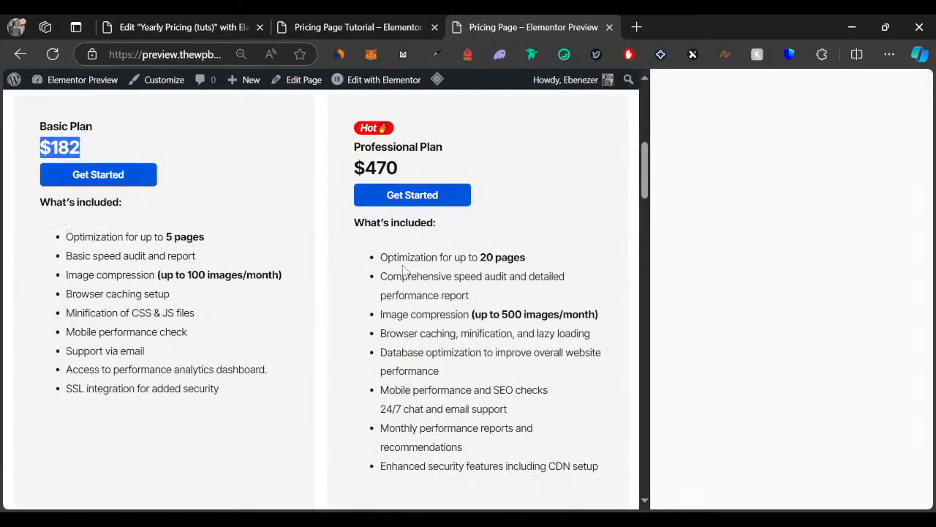
{"action": "scroll", "coordinate": [405, 271], "scroll_direction": "up", "scroll_amount": 1}
Step: Paste the copied pricing cards grid into the empty Yearly Pricing (tuts) template
{"action": "left_click", "coordinate": [179, 22]}
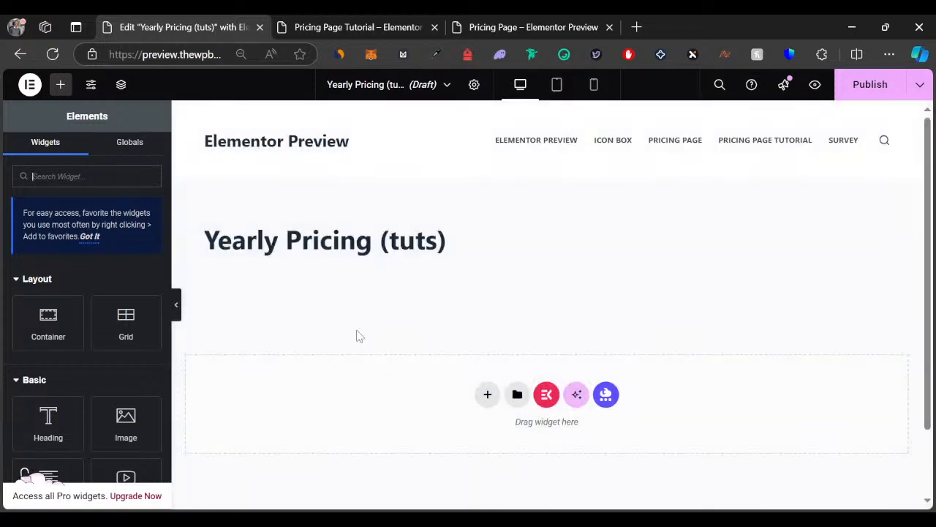
{"action": "right_click", "coordinate": [399, 401]}
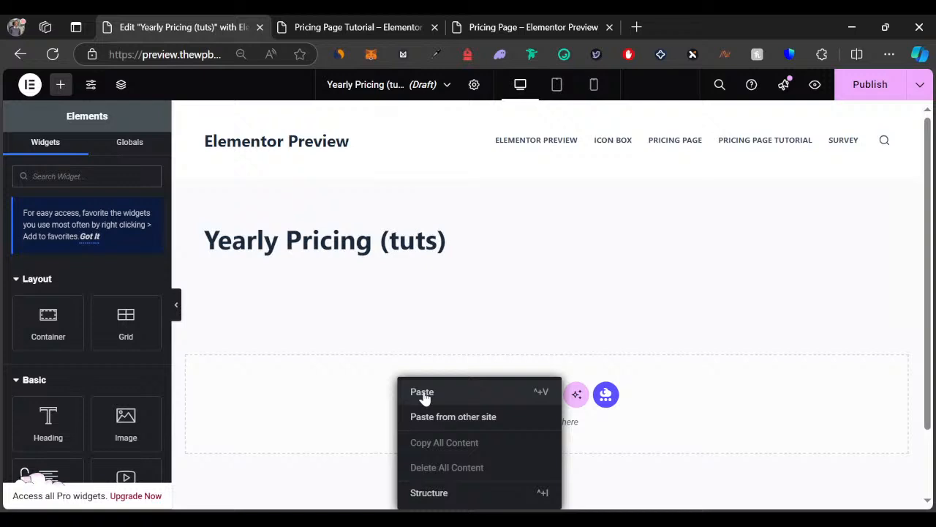
{"action": "left_click", "coordinate": [424, 393]}
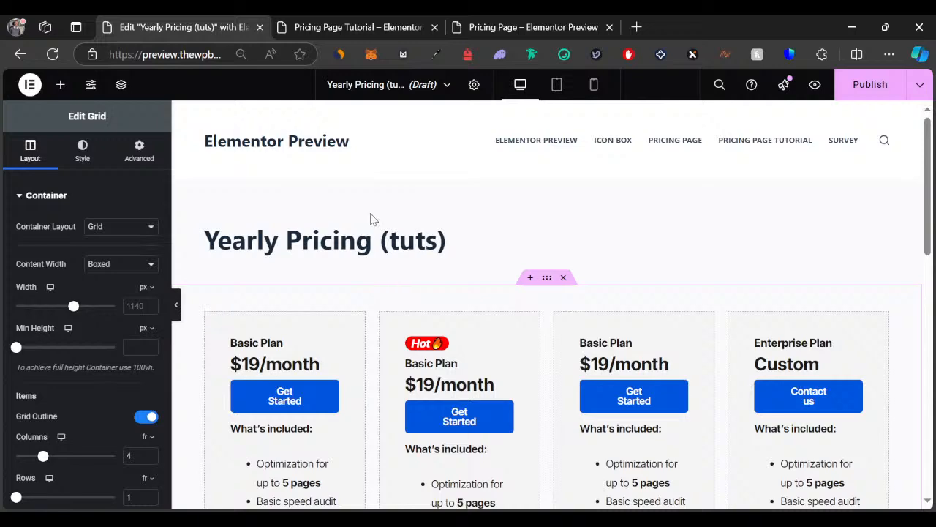
Step: Replace the first Basic Plan card's price heading with $182, using the yearly price from the reference Pricing Page
{"action": "scroll", "coordinate": [337, 268], "scroll_direction": "down", "scroll_amount": 2}
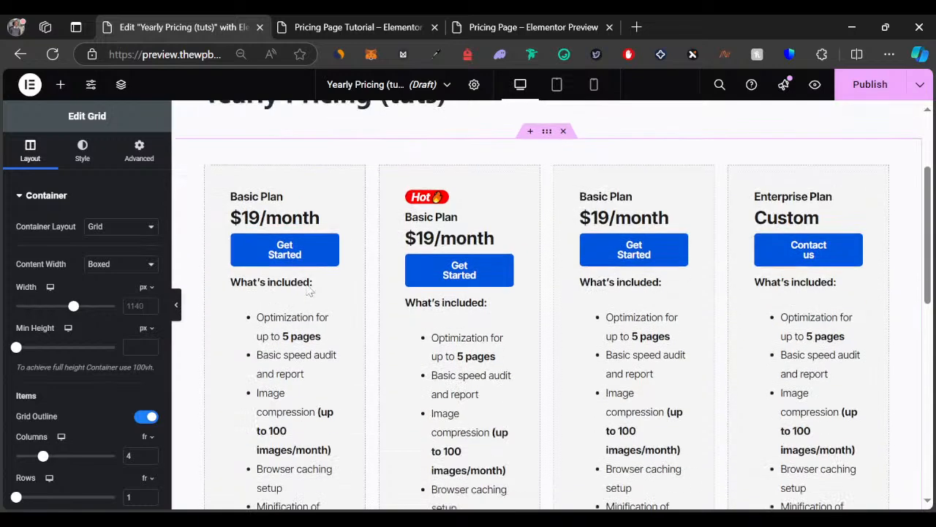
{"action": "left_click", "coordinate": [331, 218]}
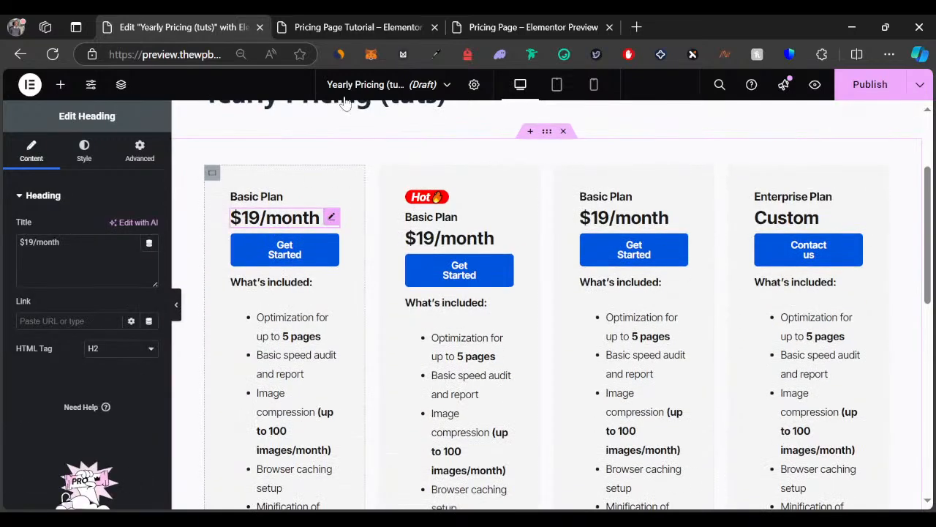
{"action": "left_click", "coordinate": [517, 24]}
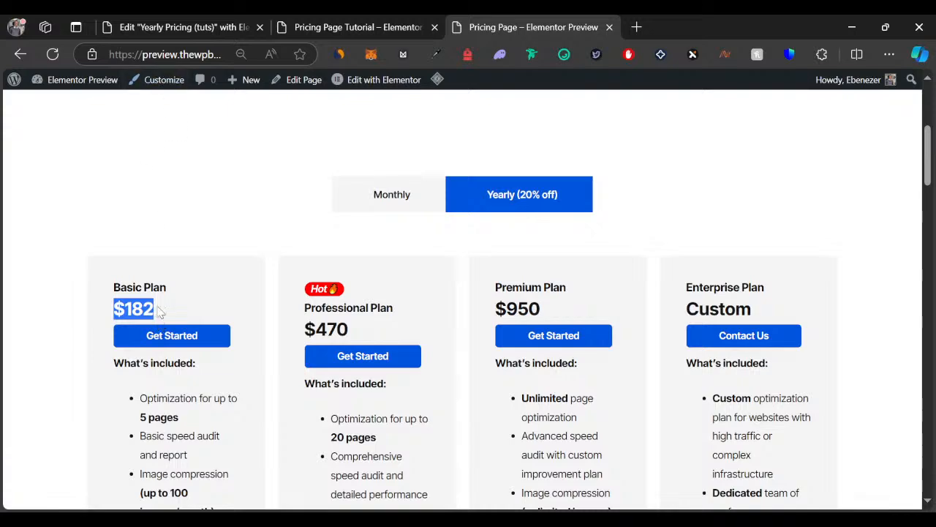
{"action": "left_click", "coordinate": [183, 27]}
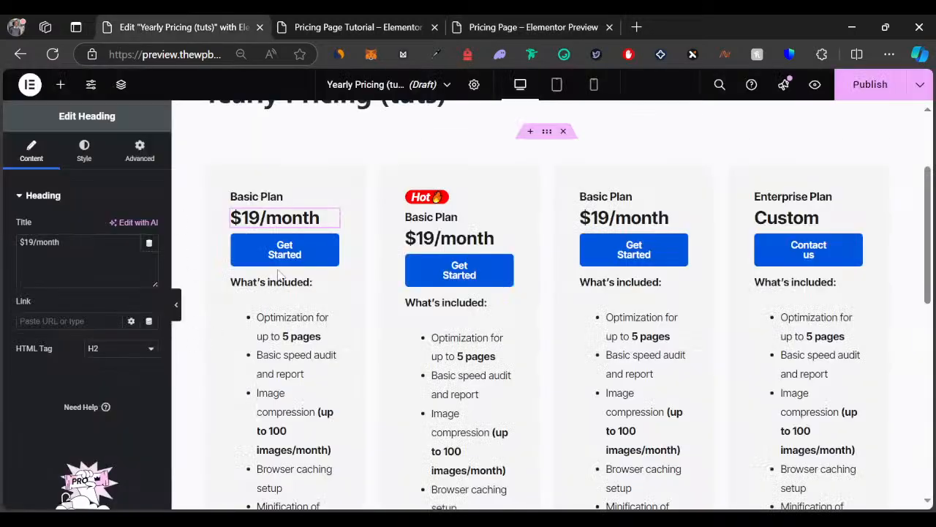
{"action": "triple_click", "coordinate": [51, 244]}
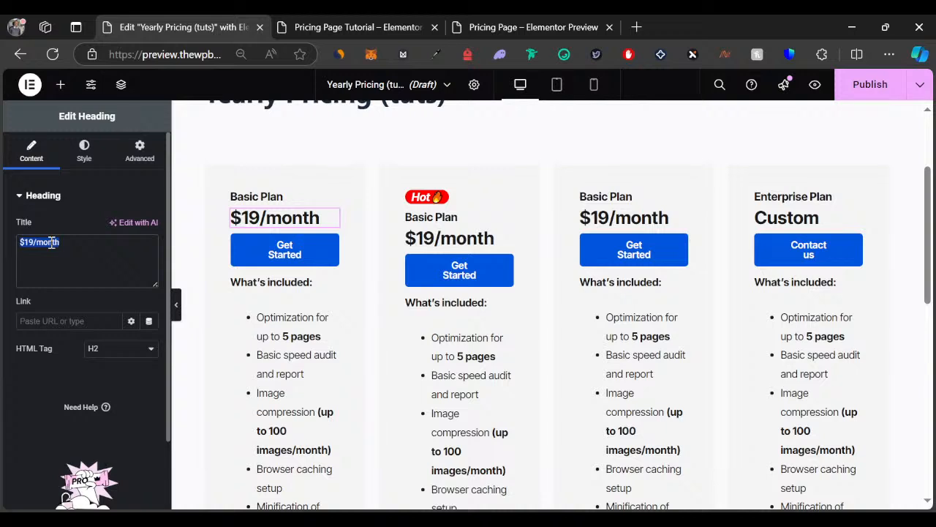
{"action": "type", "text": "$182 $182"}
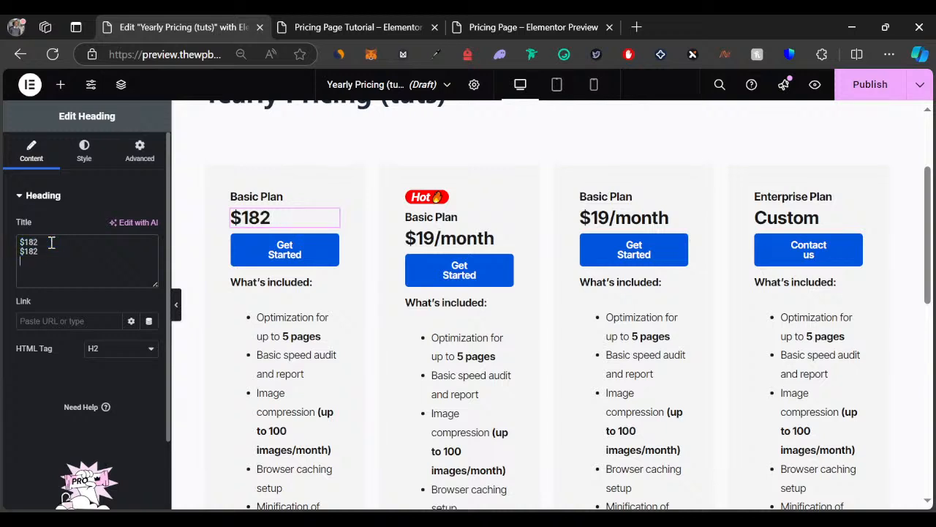
{"action": "key", "text": "BackSpace"}
{"action": "key", "text": "BackSpace"}
{"action": "key", "text": "BackSpace"}
{"action": "key", "text": "BackSpace"}
{"action": "scroll", "coordinate": [387, 344], "scroll_direction": "down", "scroll_amount": 1}
{"action": "scroll", "coordinate": [386, 344], "scroll_direction": "up", "scroll_amount": 1}
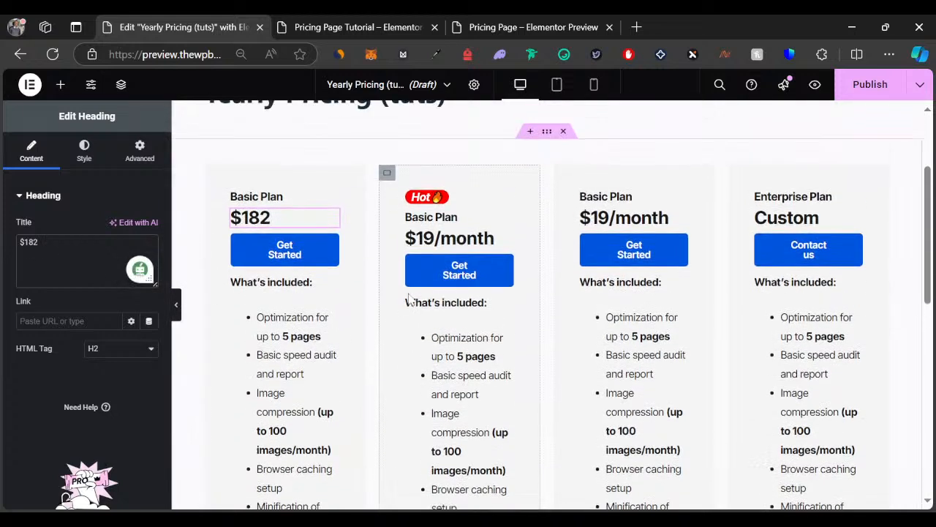
Step: Publish the Yearly Pricing (tuts) section, closing its editor, and open the Pricing Page Tutorial page for editing
{"action": "left_click", "coordinate": [864, 94]}
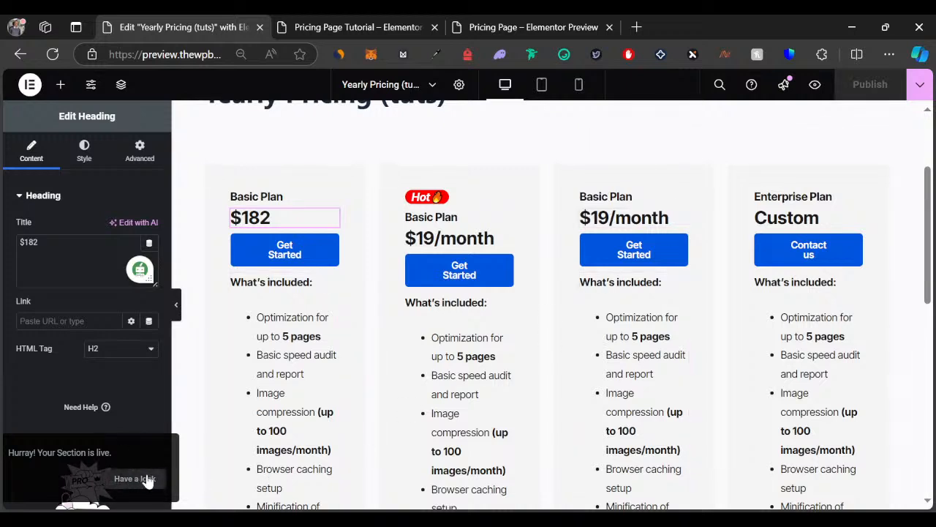
{"action": "left_click", "coordinate": [373, 22]}
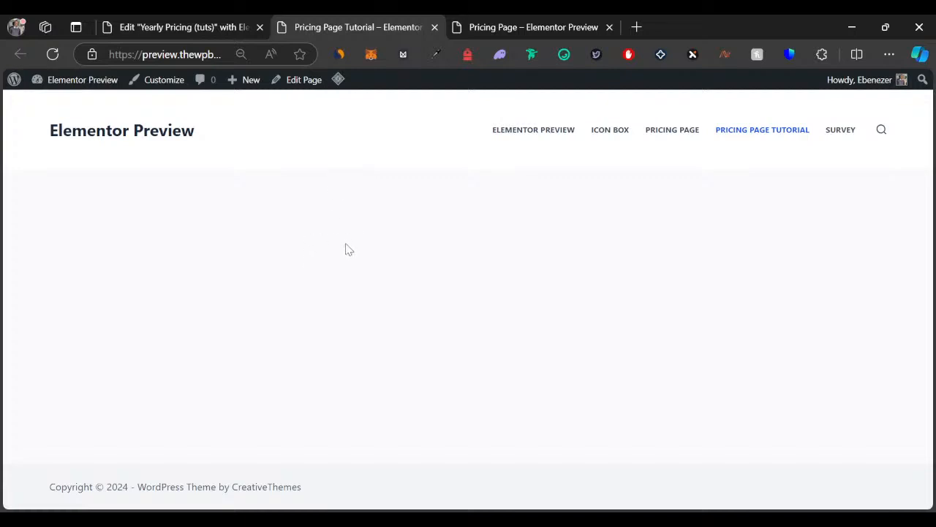
{"action": "left_click", "coordinate": [303, 80]}
{"action": "left_click", "coordinate": [215, 22]}
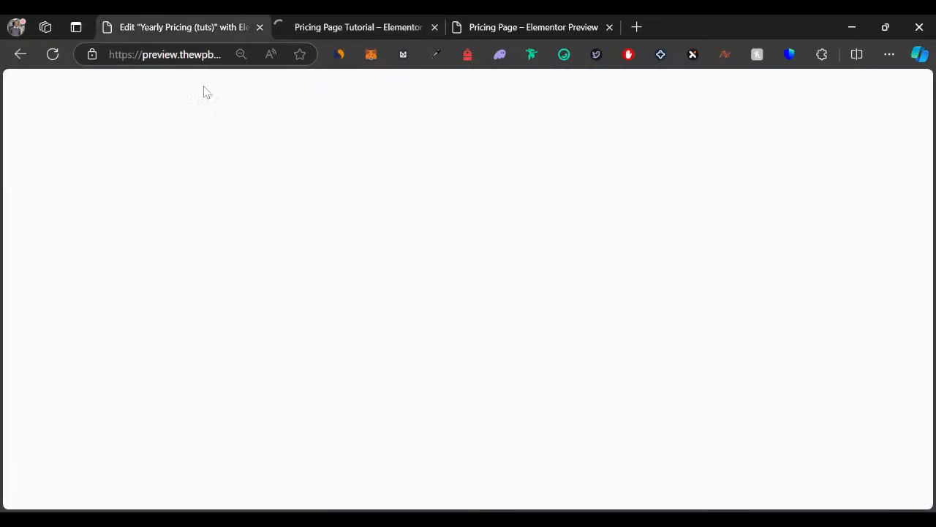
{"action": "left_click", "coordinate": [258, 29]}
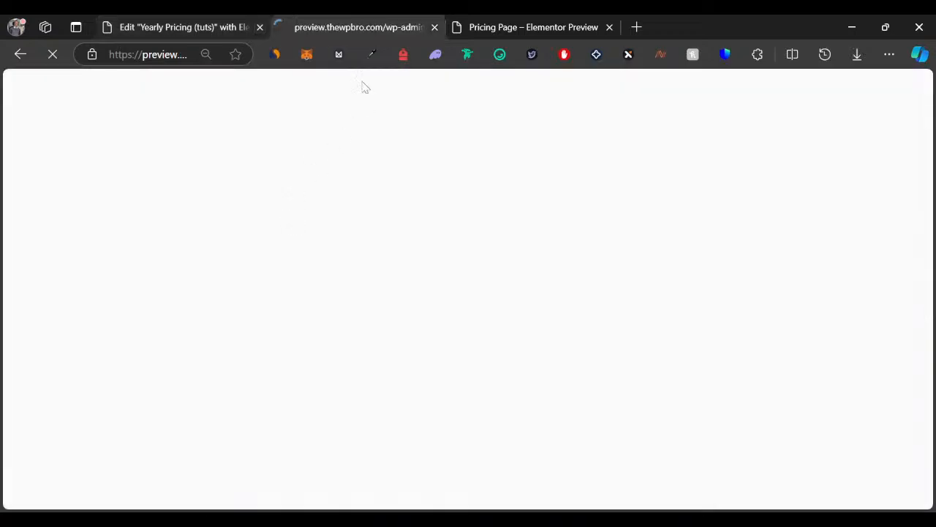
Step: Review the heading area of the reference Pricing Page and open the Pricing Page Tutorial page in the Elementor editor
{"action": "left_click", "coordinate": [383, 22]}
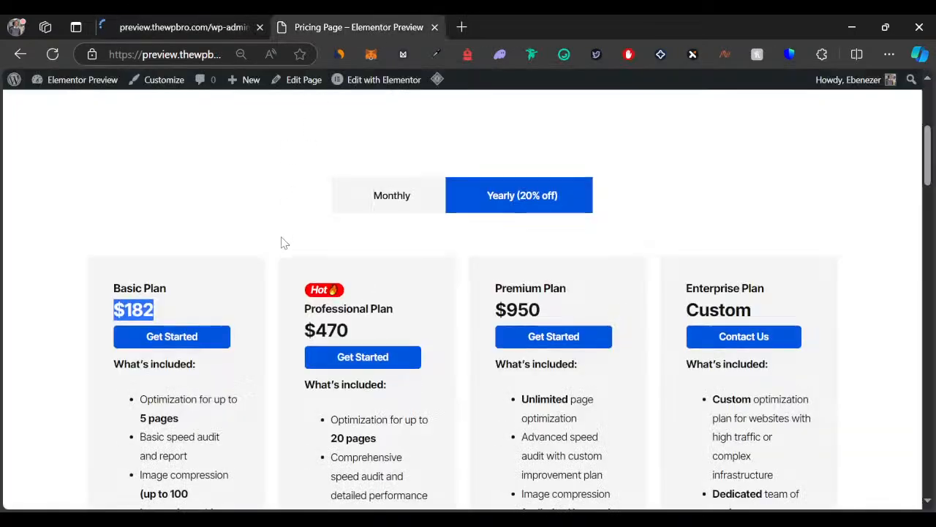
{"action": "scroll", "coordinate": [282, 234], "scroll_direction": "up", "scroll_amount": 4}
{"action": "left_click_drag", "start_coordinate": [206, 282], "coordinate": [359, 287]}
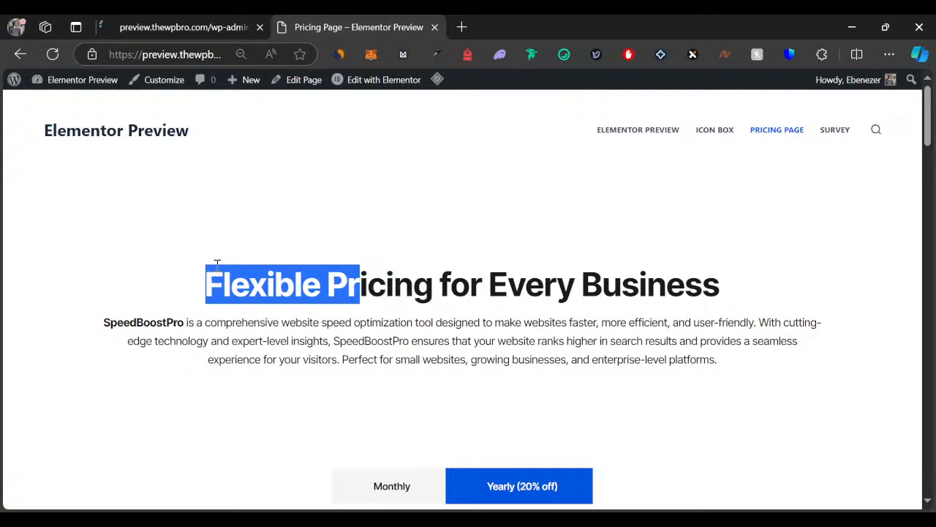
{"action": "left_click", "coordinate": [314, 252]}
{"action": "left_click", "coordinate": [213, 24]}
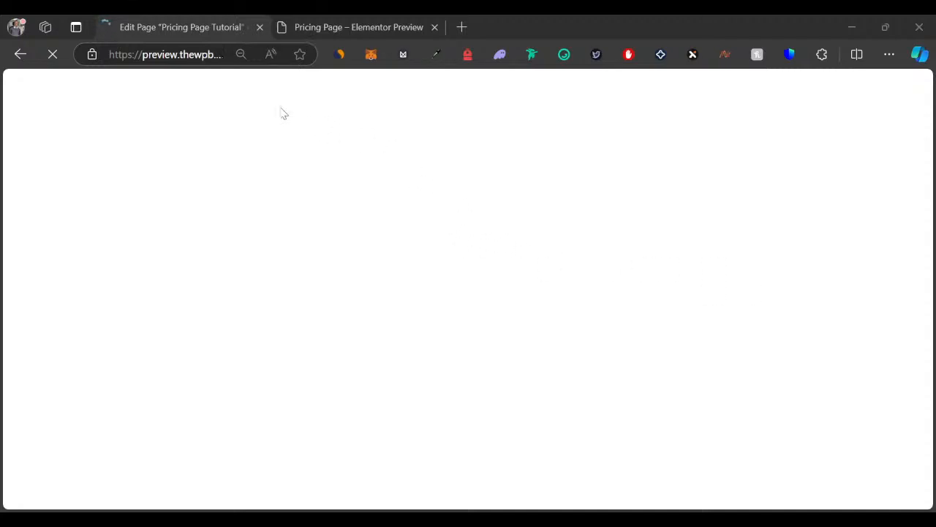
{"action": "left_click", "coordinate": [175, 20]}
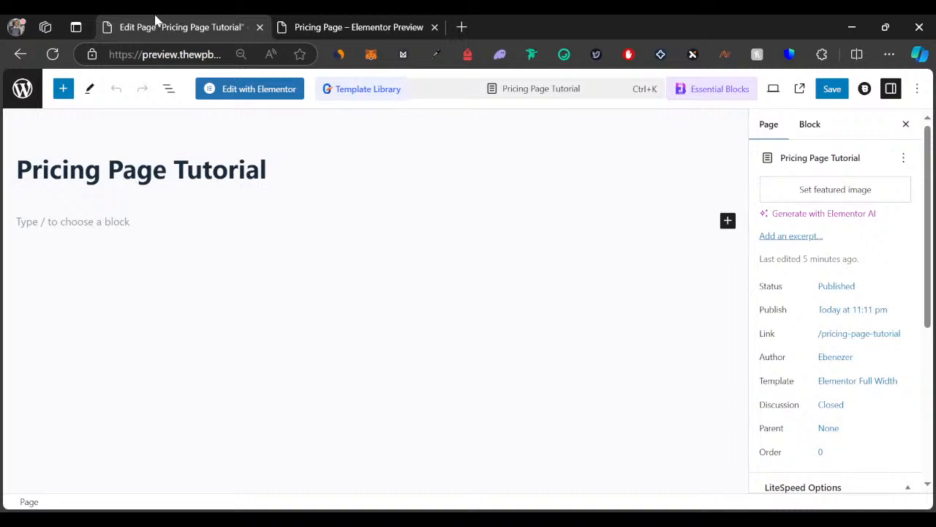
{"action": "left_click", "coordinate": [245, 94]}
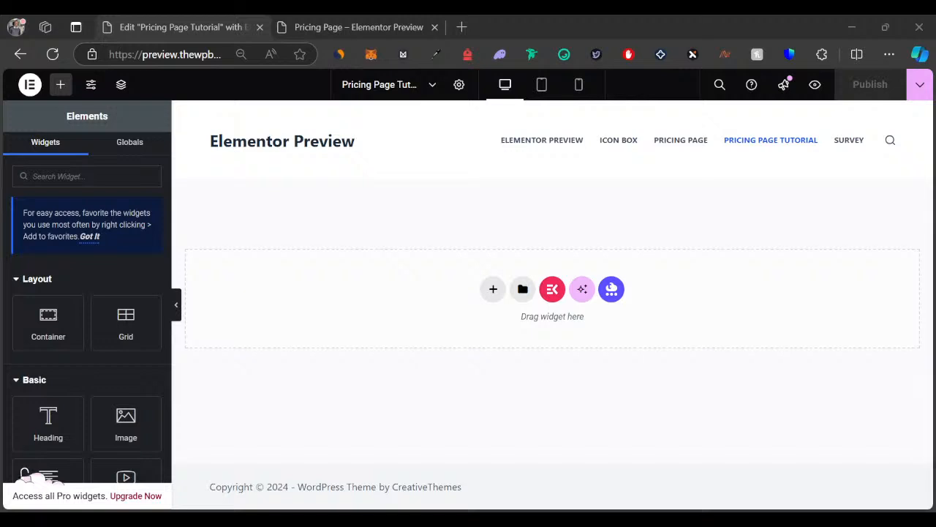
{"action": "left_click", "coordinate": [300, 220]}
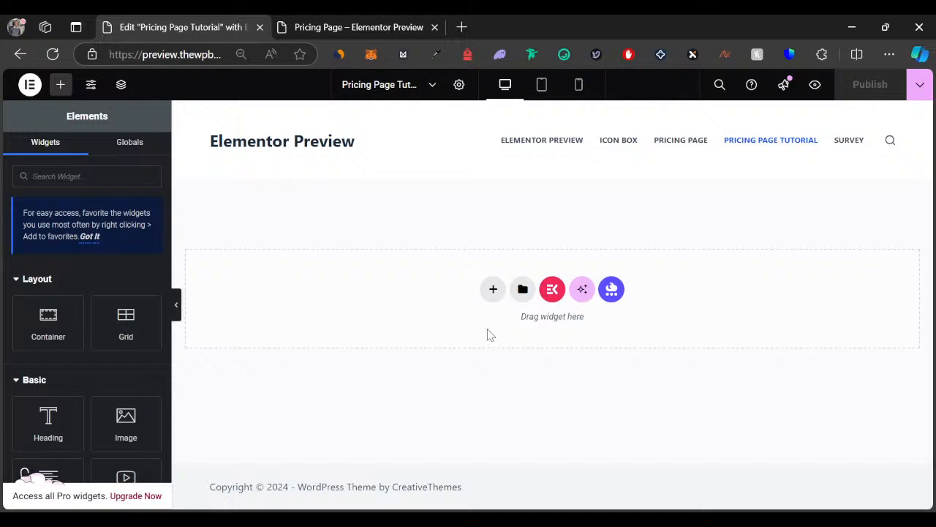
Step: Check the reference Pricing Page layout and add a single-column vertical Flexbox container to the empty Pricing Page Tutorial page
{"action": "left_click", "coordinate": [321, 27]}
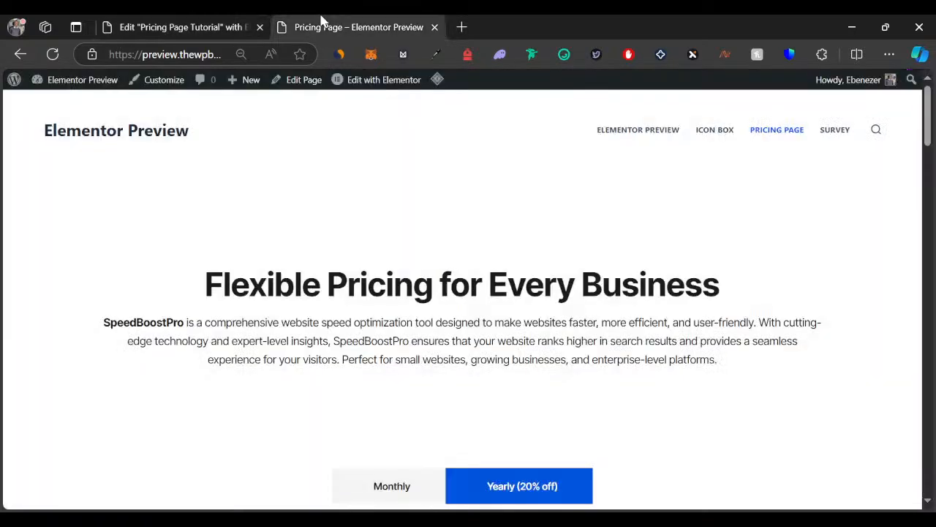
{"action": "scroll", "coordinate": [248, 267], "scroll_direction": "down", "scroll_amount": 1}
{"action": "scroll", "coordinate": [247, 266], "scroll_direction": "down", "scroll_amount": 3}
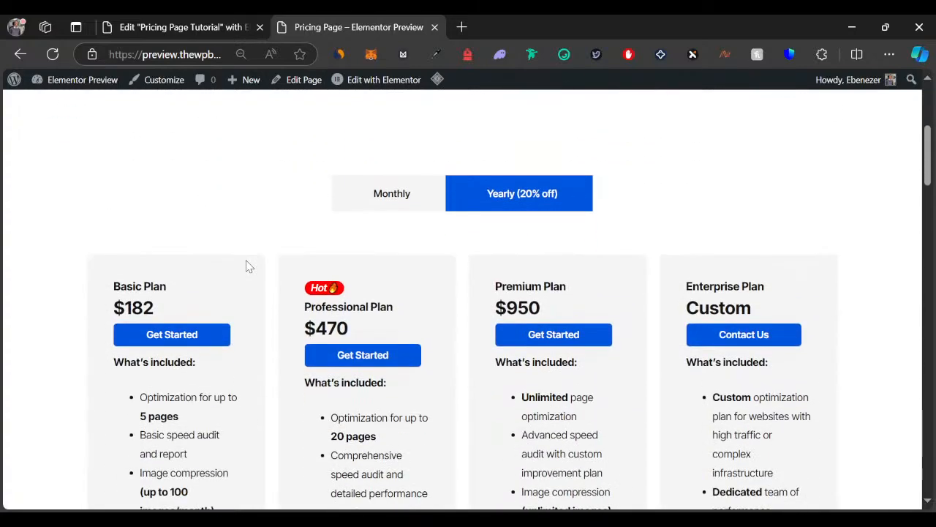
{"action": "scroll", "coordinate": [248, 266], "scroll_direction": "up", "scroll_amount": 4}
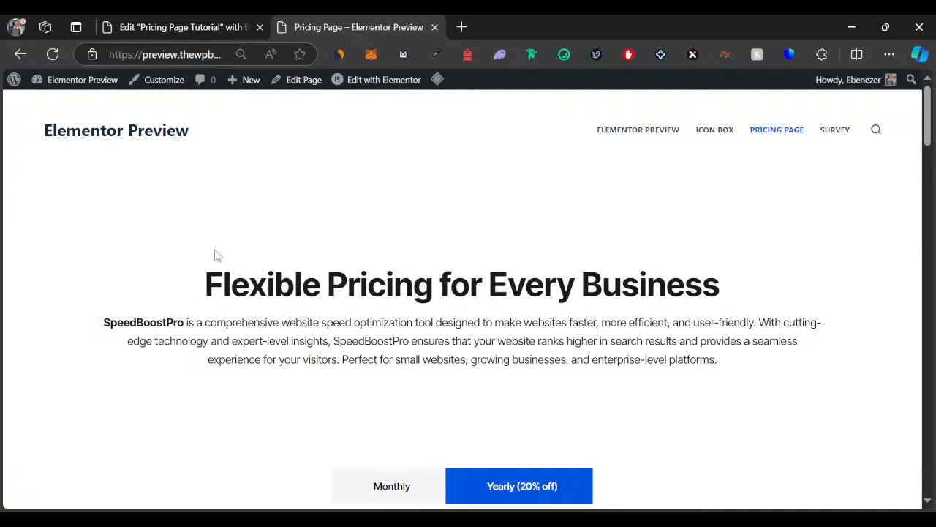
{"action": "left_click", "coordinate": [197, 21]}
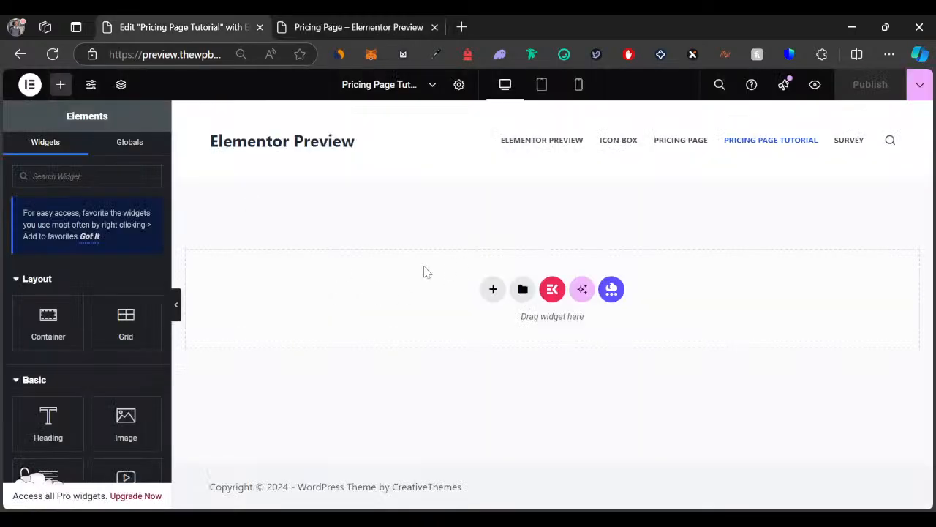
{"action": "left_click", "coordinate": [493, 289]}
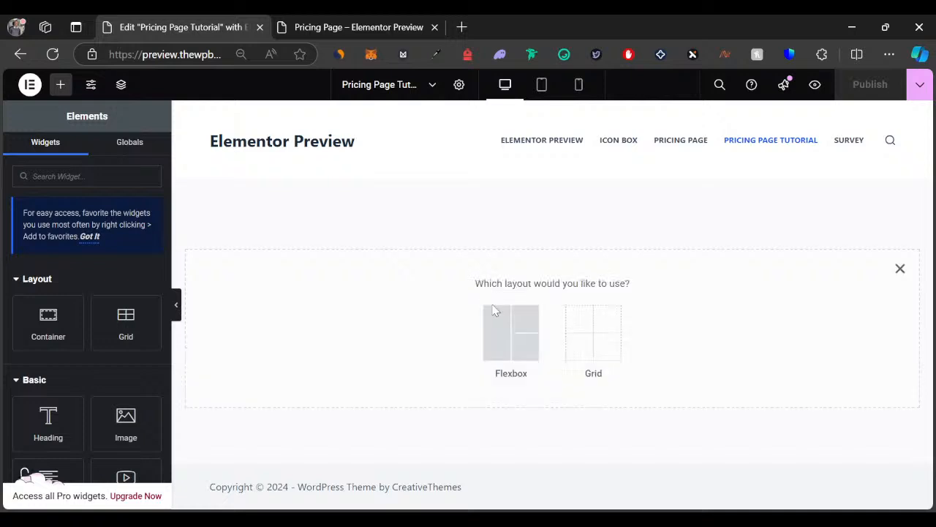
{"action": "left_click", "coordinate": [513, 343]}
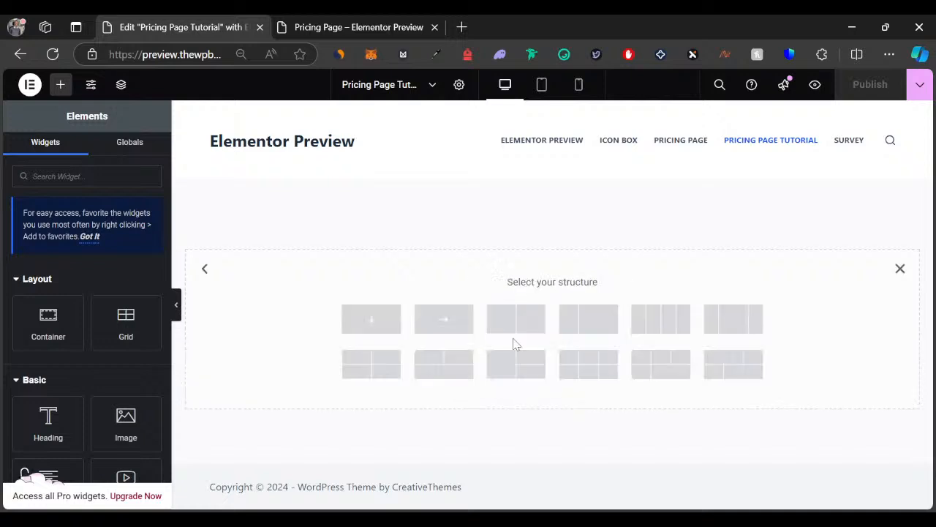
{"action": "left_click", "coordinate": [369, 329]}
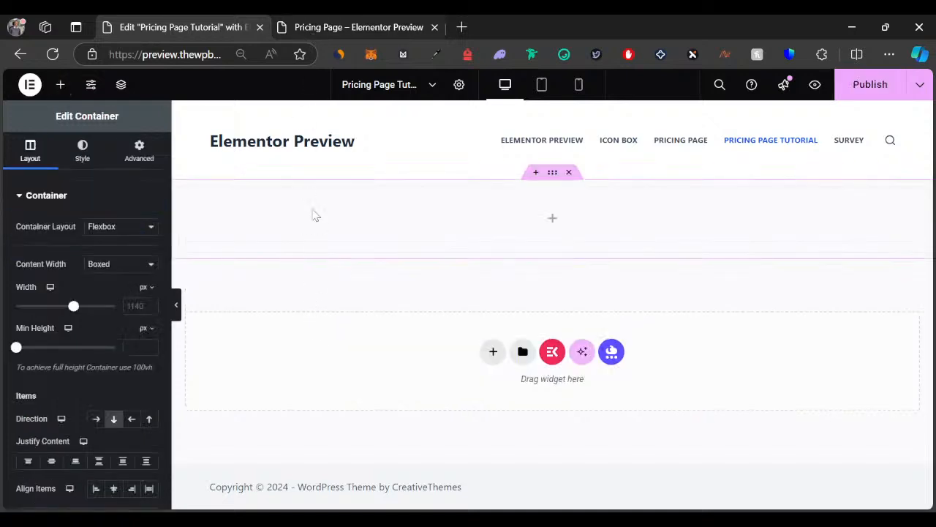
Step: Copy the heading text "Flexible Pricing for Every Business" from the reference Pricing Page and return to the tutorial page editor
{"action": "left_click", "coordinate": [373, 23]}
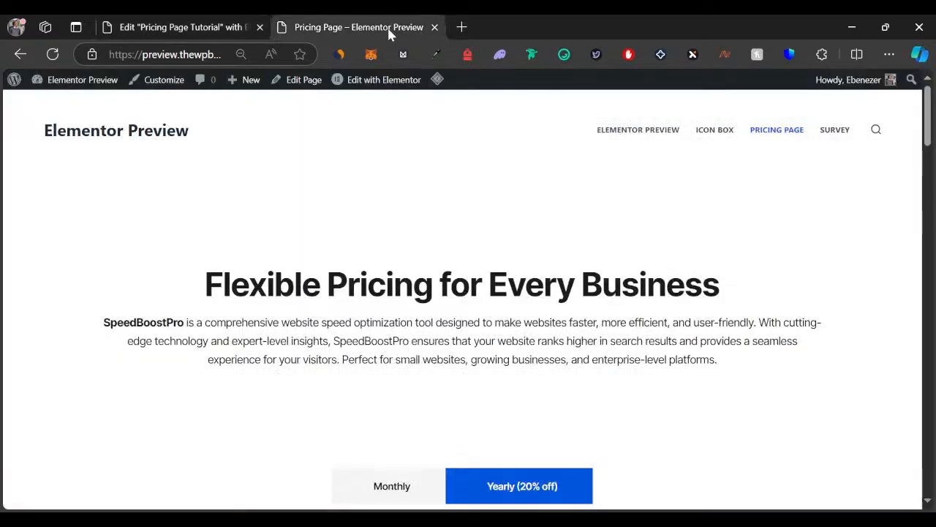
{"action": "left_click_drag", "start_coordinate": [206, 283], "coordinate": [745, 288]}
{"action": "key", "text": "ctrl+c"}
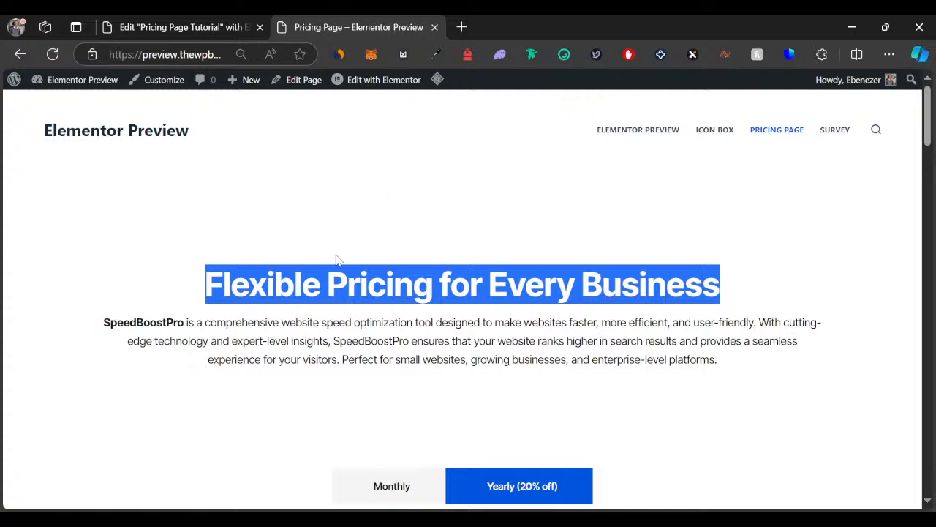
{"action": "left_click", "coordinate": [321, 284]}
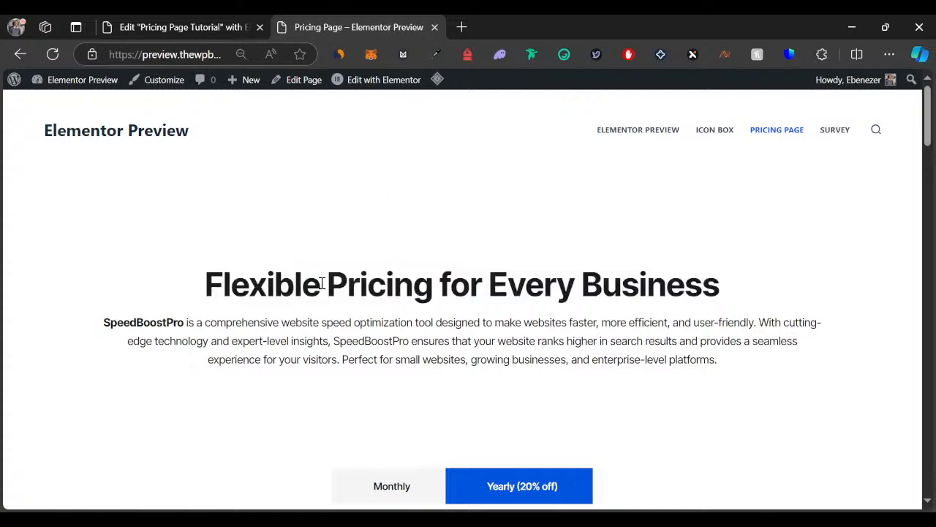
{"action": "left_click", "coordinate": [201, 31]}
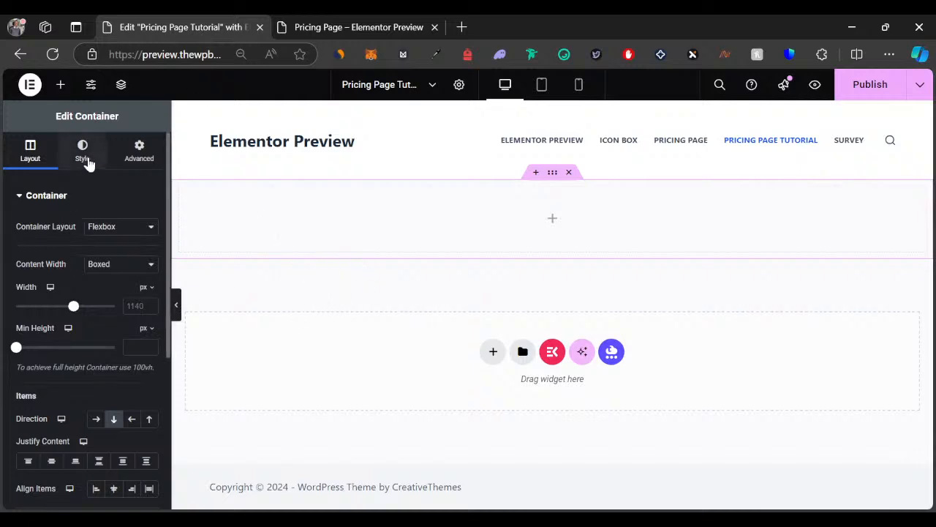
Step: Add a Heading widget to the new container with a Text Editor widget below it
{"action": "left_click", "coordinate": [60, 86]}
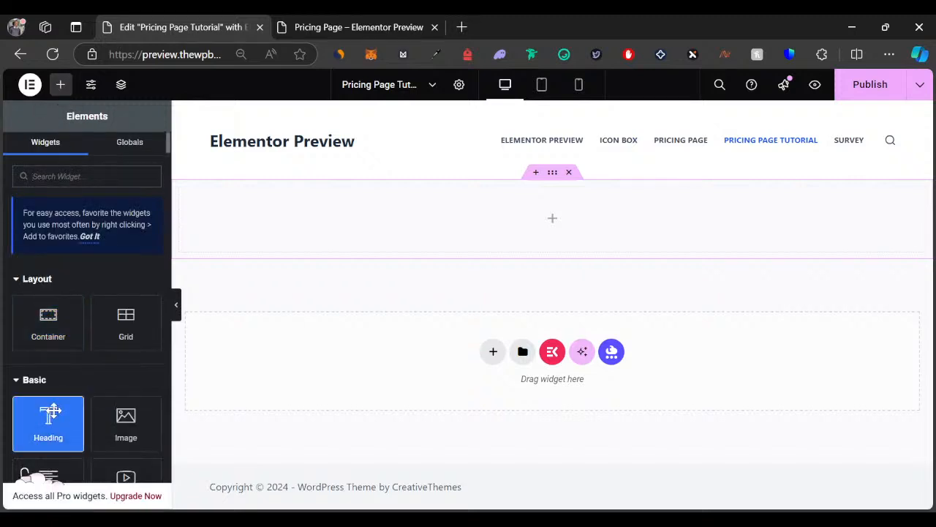
{"action": "left_click_drag", "start_coordinate": [51, 411], "coordinate": [300, 218]}
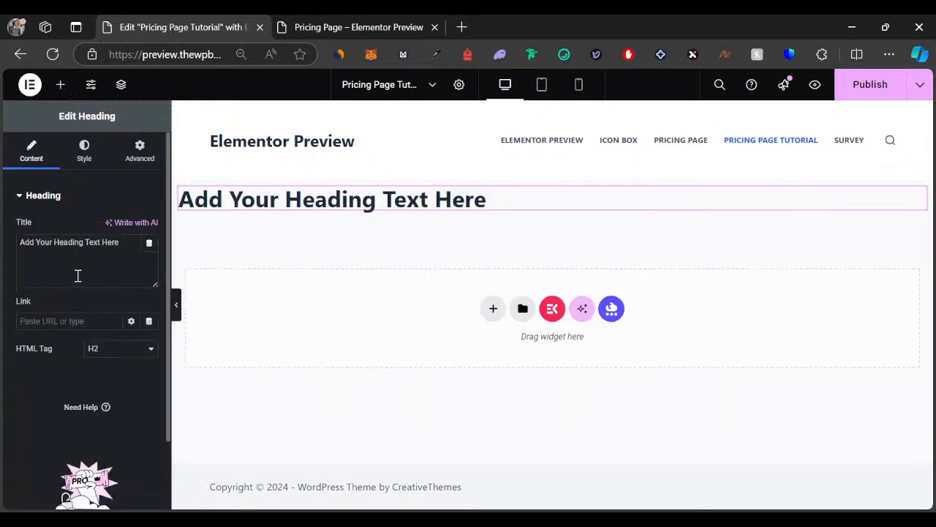
{"action": "left_click", "coordinate": [60, 86]}
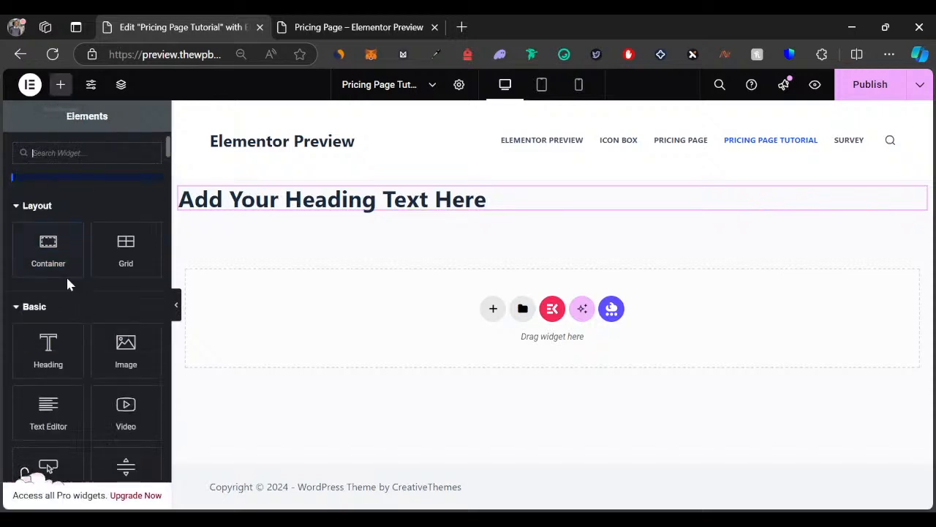
{"action": "scroll", "coordinate": [66, 285], "scroll_direction": "down", "scroll_amount": 2}
{"action": "left_click_drag", "start_coordinate": [46, 278], "coordinate": [315, 214]}
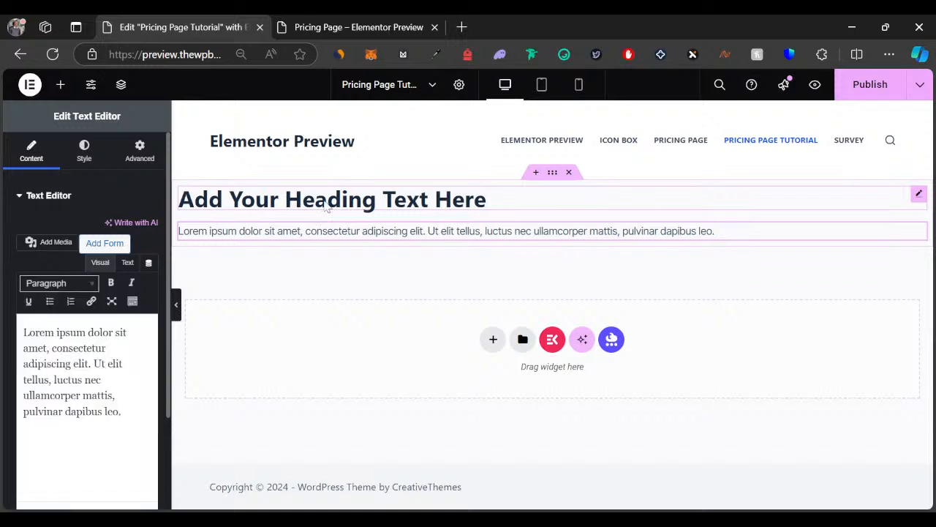
Step: Replace the heading's placeholder title with the copied text "Flexible Pricing for Every Business"
{"action": "left_click", "coordinate": [323, 203]}
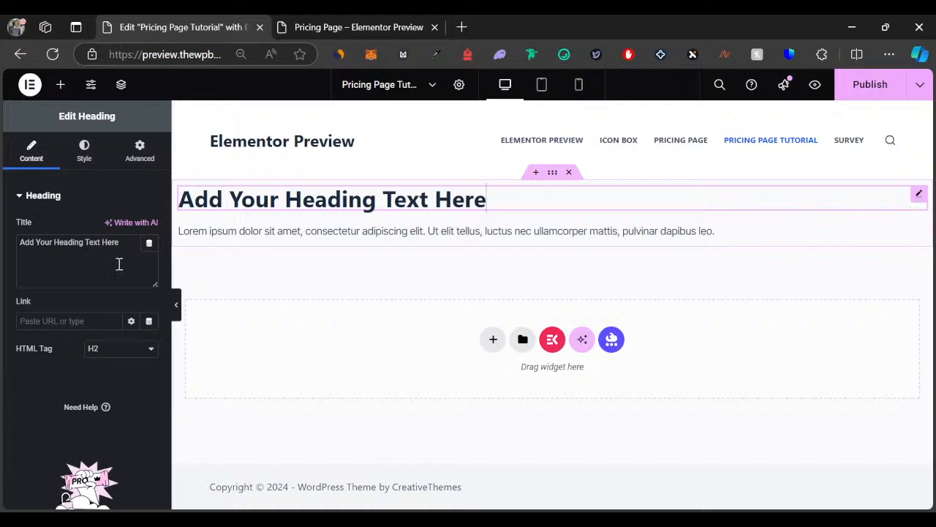
{"action": "key", "text": "ctrl+a"}
{"action": "key", "text": "ctrl+v"}
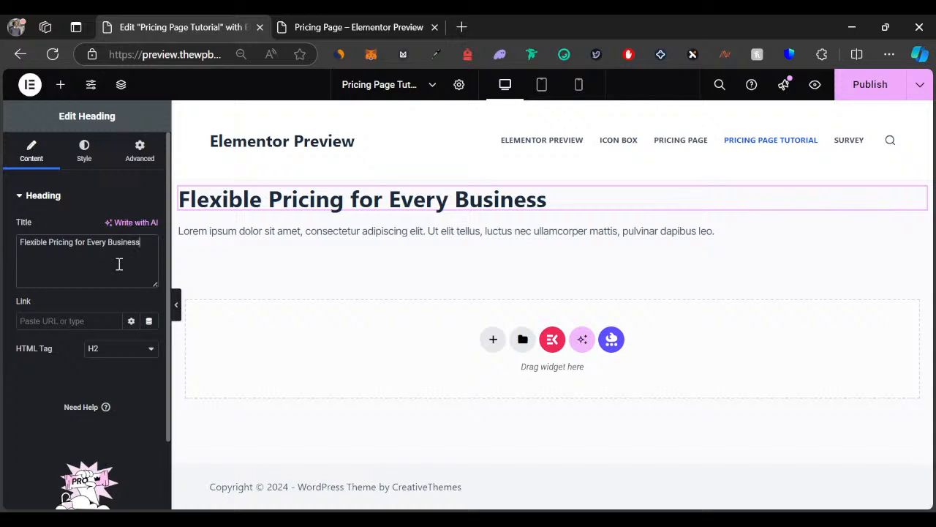
Step: Center-align the heading and set its text color to #1A1A1A
{"action": "left_click", "coordinate": [96, 159]}
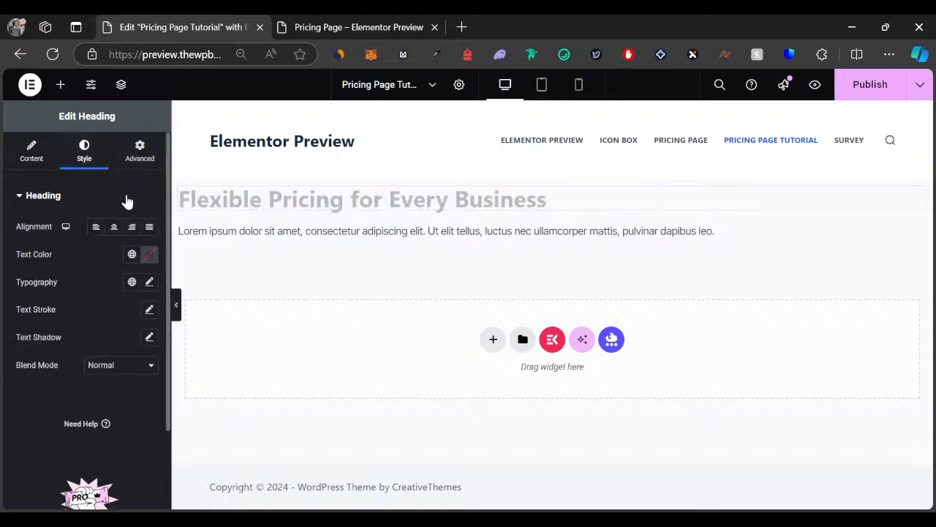
{"action": "left_click", "coordinate": [114, 227]}
{"action": "left_click", "coordinate": [149, 256]}
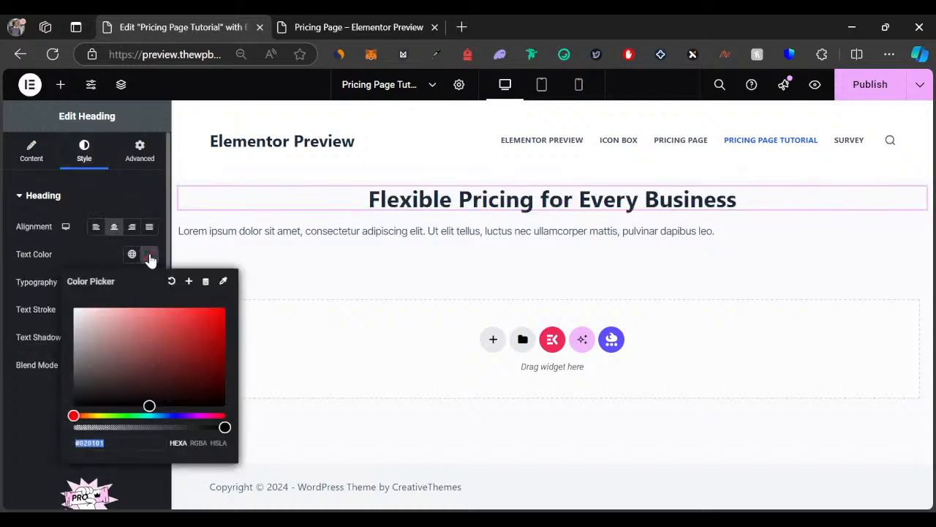
{"action": "type", "text": "1a1a1a"}
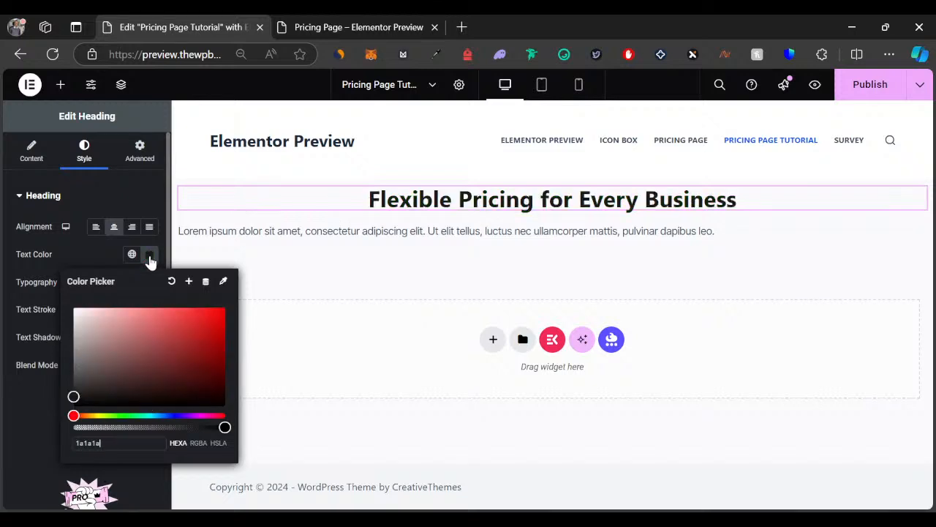
{"action": "left_click", "coordinate": [31, 401]}
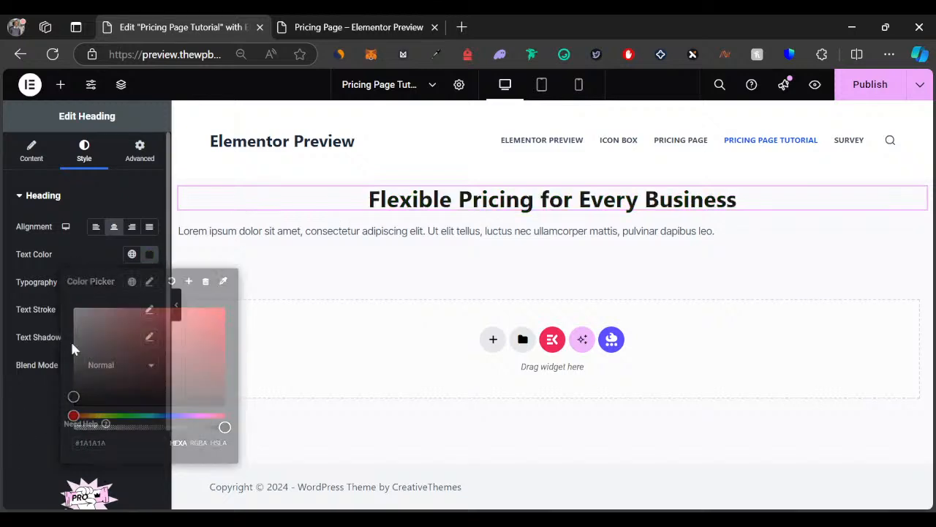
Step: Set the heading's typography to the Inter Tight font family at a size of 50 px
{"action": "left_click", "coordinate": [149, 282]}
{"action": "left_click", "coordinate": [130, 352]}
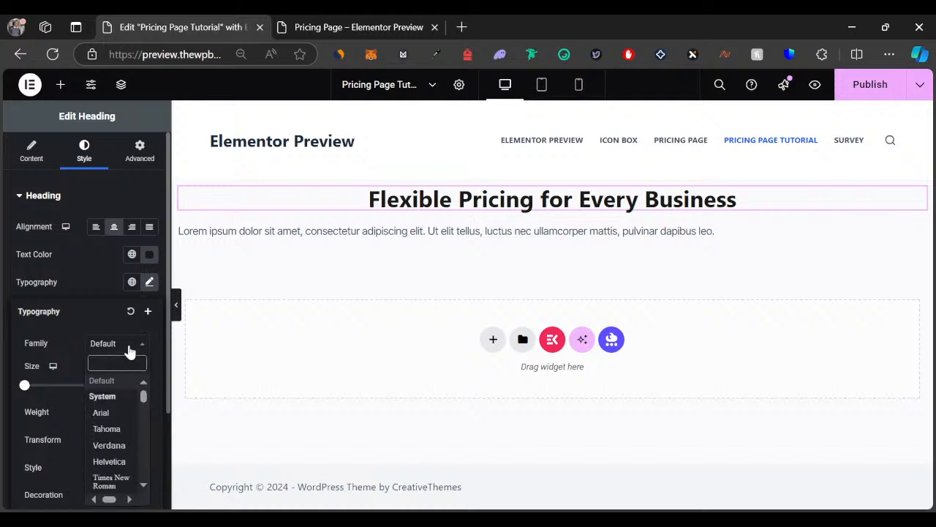
{"action": "type", "text": "in"}
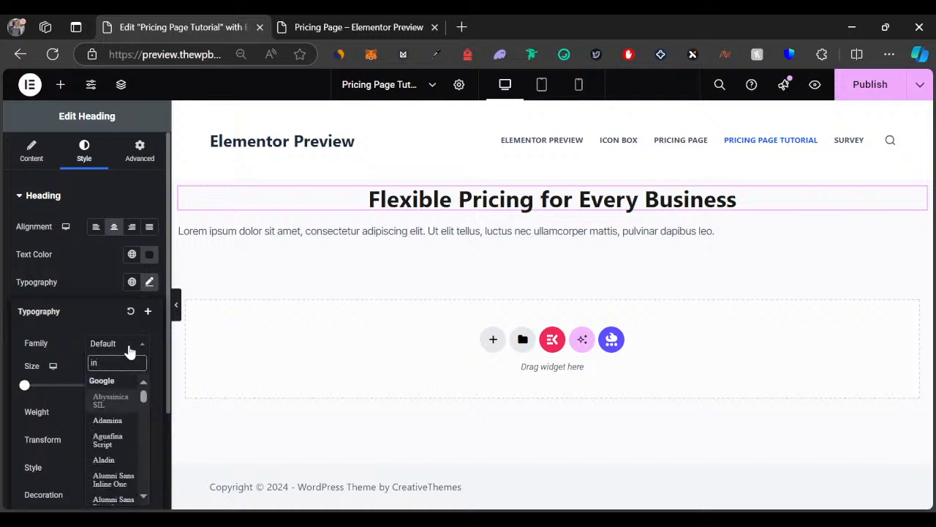
{"action": "type", "text": "ter"}
{"action": "key", "text": "Down"}
{"action": "key", "text": "Return"}
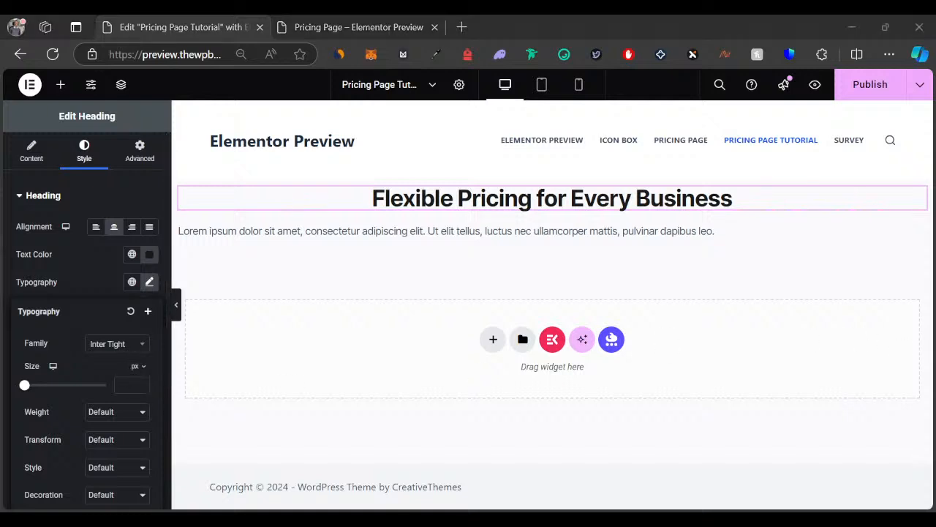
{"action": "left_click", "coordinate": [130, 385]}
{"action": "type", "text": "50"}
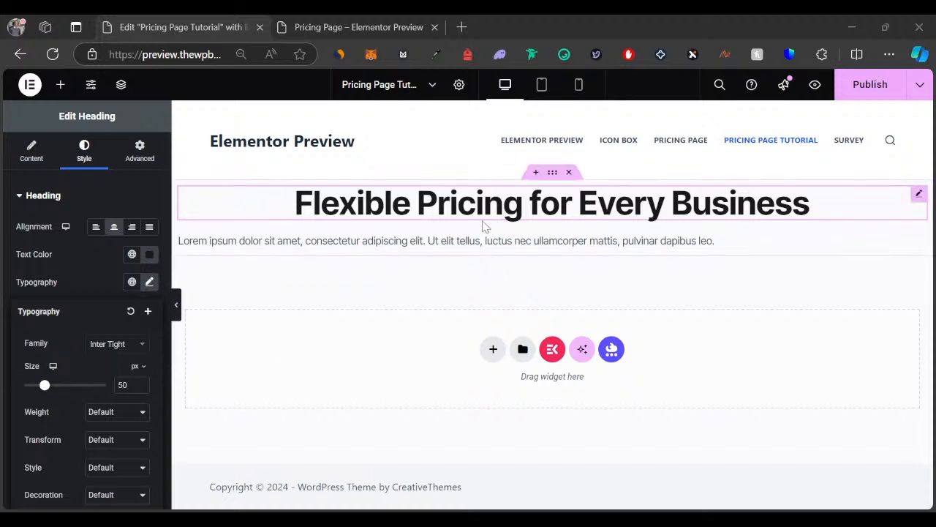
Step: Replace the Text Editor's placeholder text with the SpeedBoostPro description paragraph copied from the reference pricing page
{"action": "left_click", "coordinate": [498, 247]}
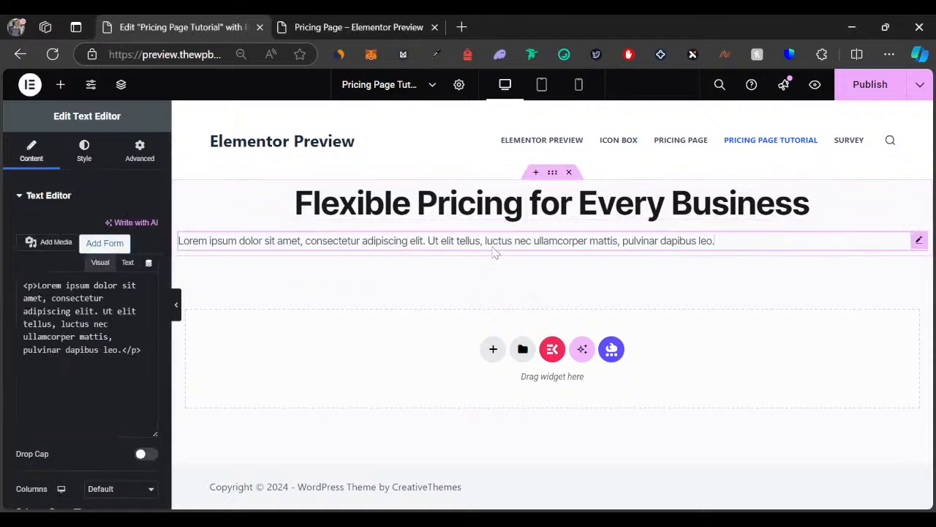
{"action": "left_click", "coordinate": [344, 27]}
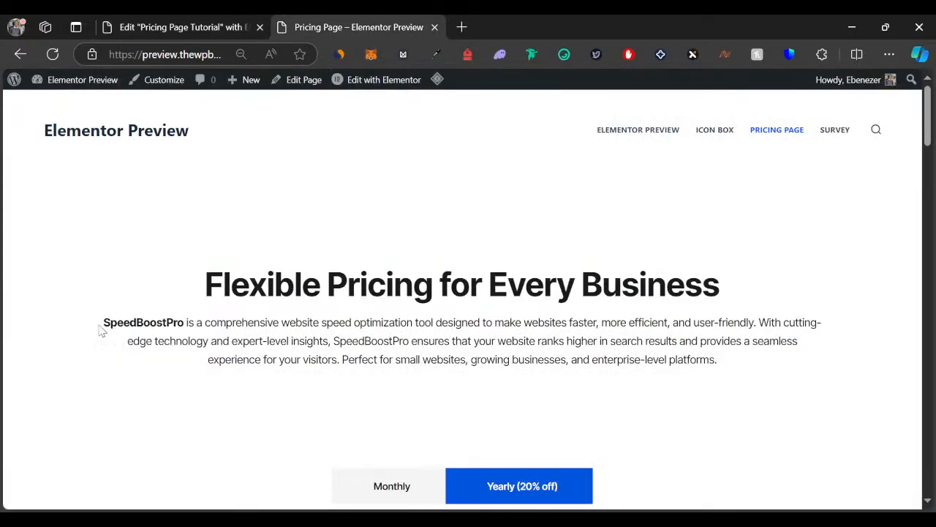
{"action": "left_click_drag", "start_coordinate": [106, 321], "coordinate": [720, 368]}
{"action": "key", "text": "ctrl+c"}
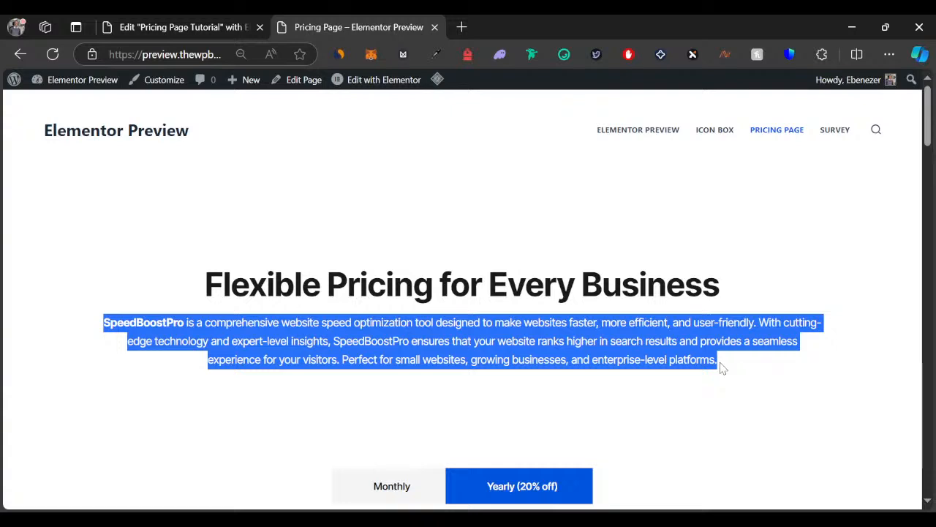
{"action": "left_click", "coordinate": [168, 26]}
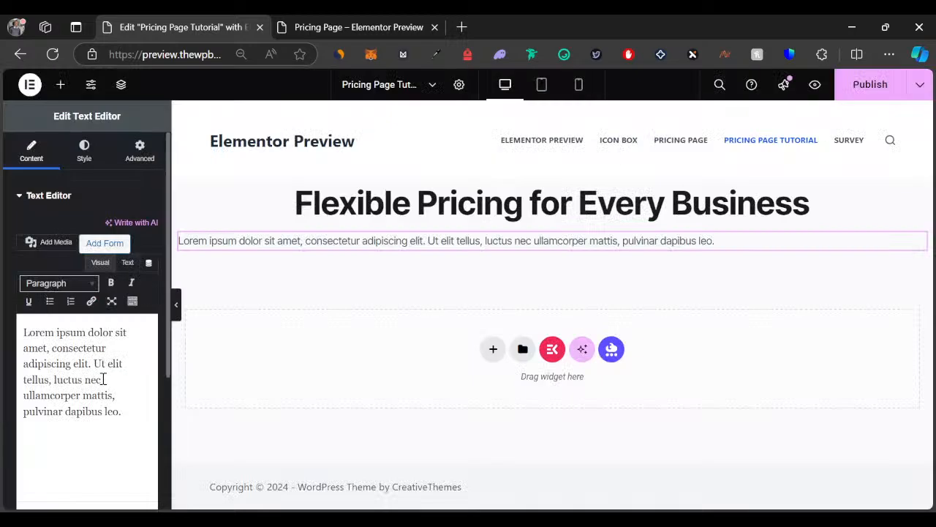
{"action": "key", "text": "ctrl+a"}
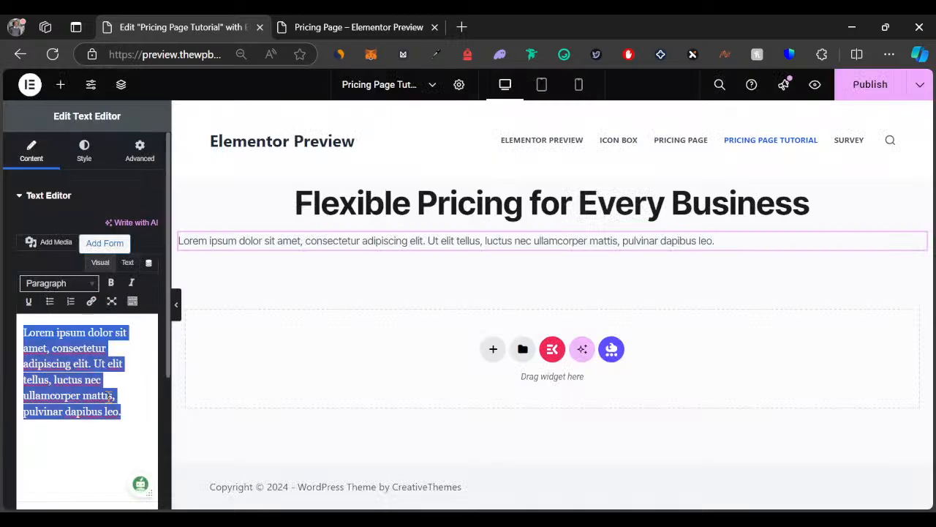
{"action": "key", "text": "ctrl+v"}
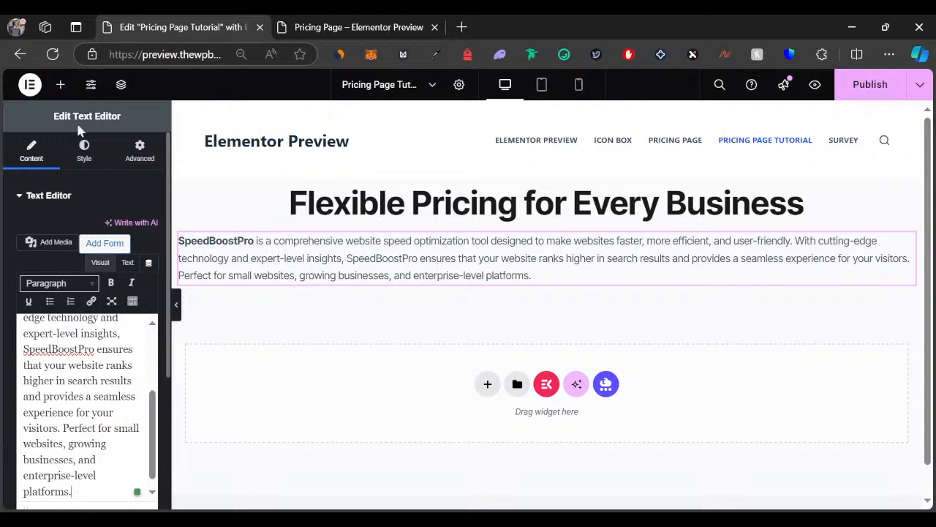
Step: Center-align the description paragraph and set its text color to #1A1A1A
{"action": "left_click", "coordinate": [83, 152]}
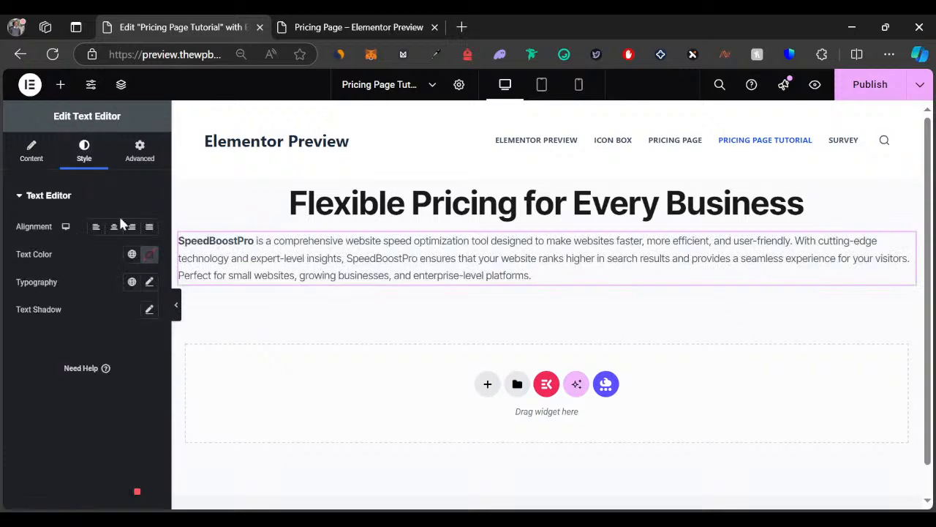
{"action": "left_click", "coordinate": [115, 227]}
{"action": "left_click", "coordinate": [149, 254]}
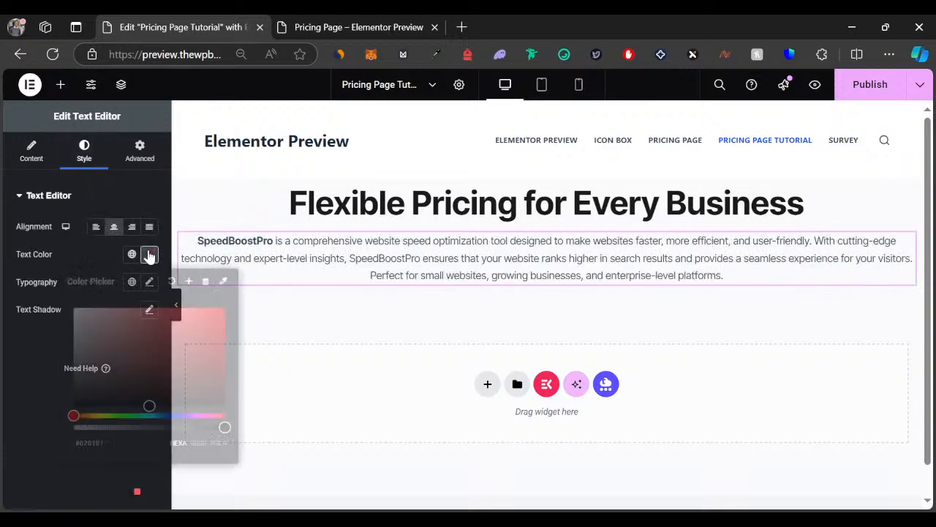
{"action": "type", "text": "1a1a1a"}
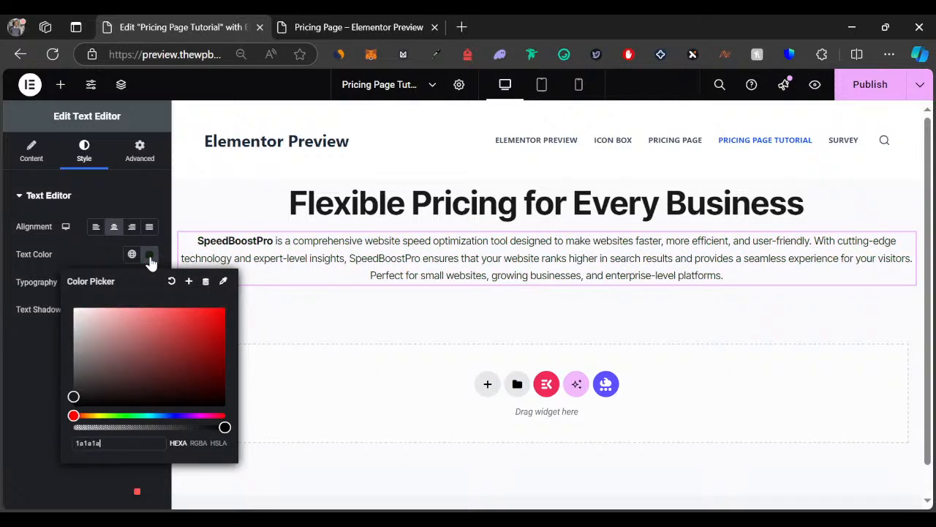
{"action": "left_click", "coordinate": [52, 369]}
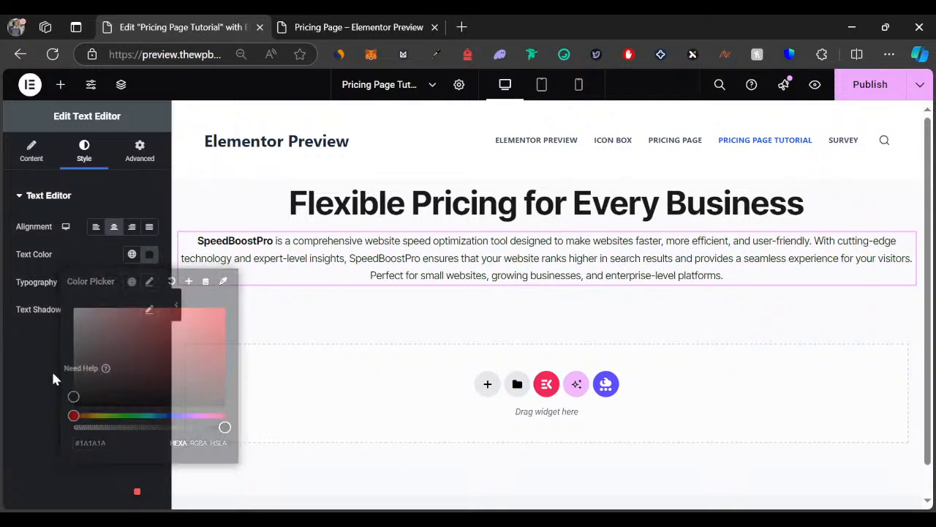
Step: Set the description's typography to the Inter Tight font family at a size of 17 px
{"action": "left_click", "coordinate": [150, 282]}
{"action": "left_click", "coordinate": [111, 344]}
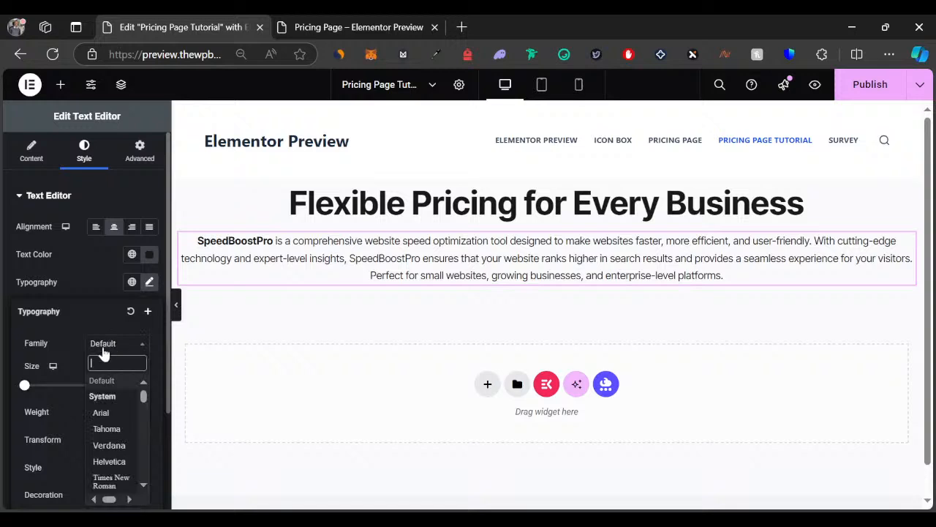
{"action": "type", "text": "inter"}
{"action": "key", "text": "Down"}
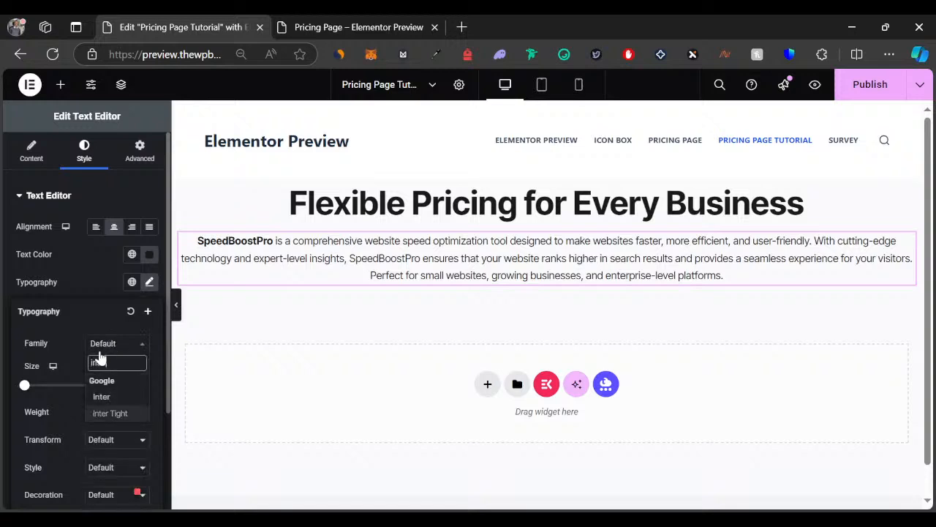
{"action": "key", "text": "Return"}
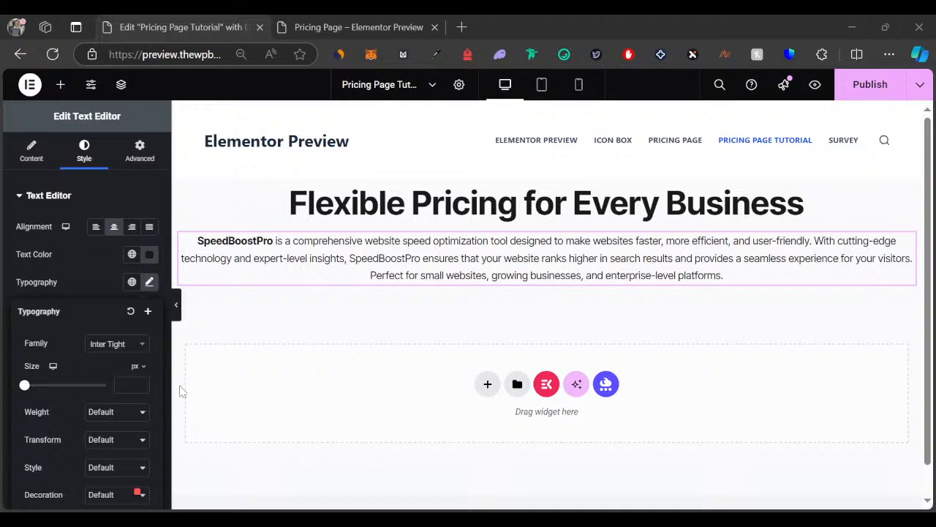
{"action": "left_click", "coordinate": [127, 384]}
{"action": "type", "text": "1"}
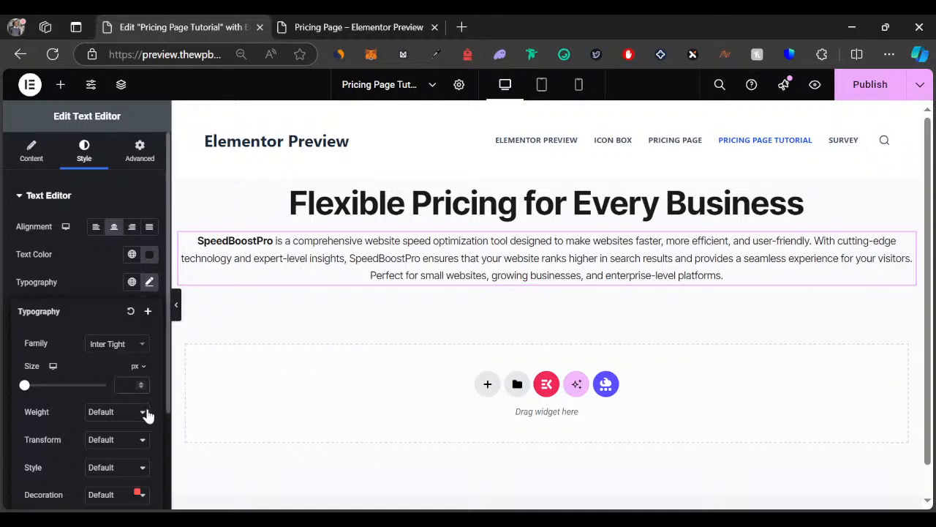
{"action": "type", "text": "7"}
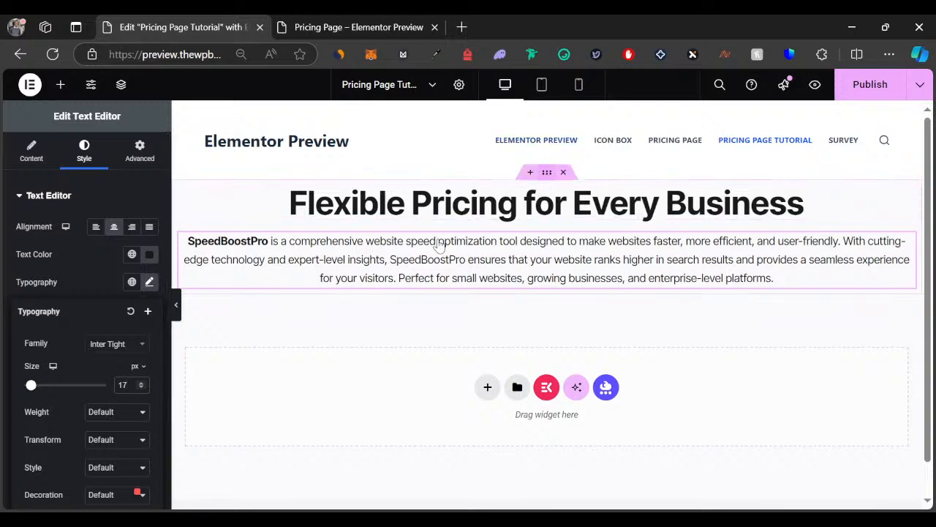
Step: Set the padding of the container holding the heading and description to 150 px on all four sides
{"action": "left_click", "coordinate": [545, 176]}
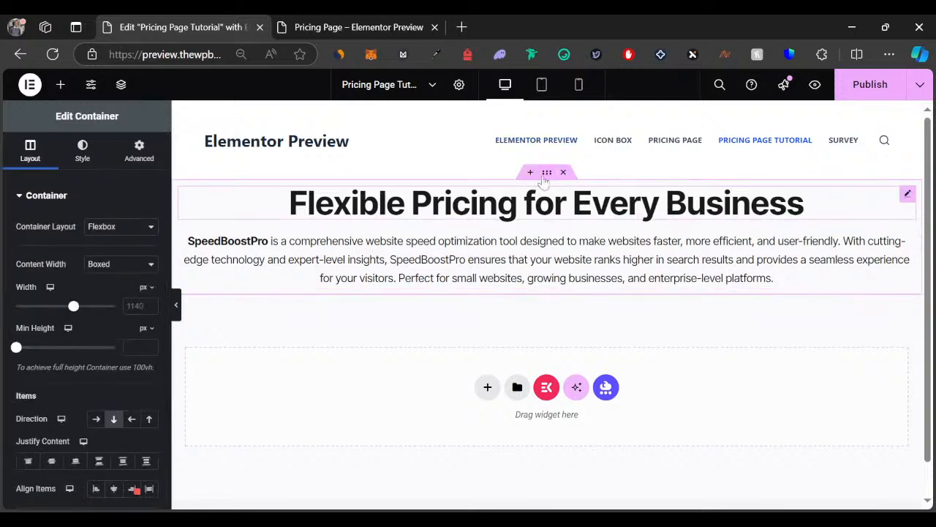
{"action": "left_click", "coordinate": [139, 156]}
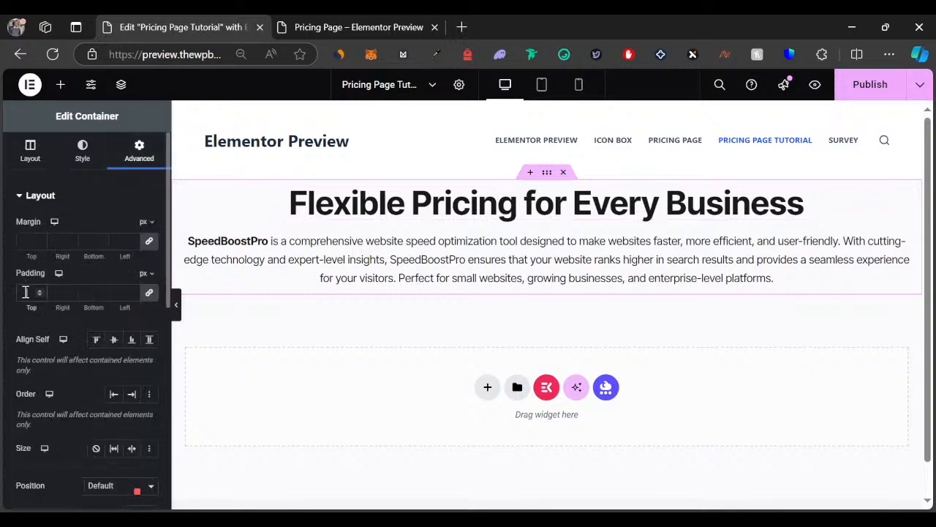
{"action": "left_click", "coordinate": [27, 292]}
{"action": "type", "text": "150"}
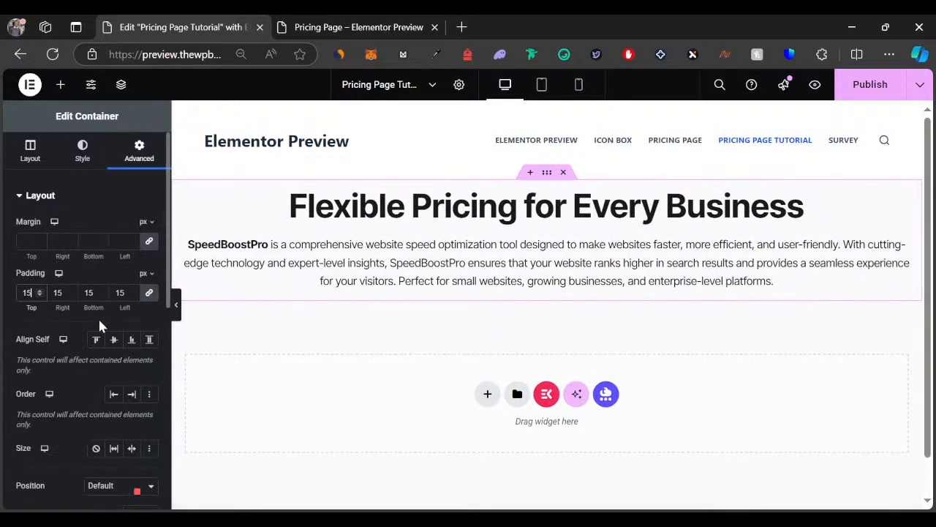
Step: Compare the full-width hero section with the reference page and examine the reference's Monthly and Yearly pricing tabs with their plan cards
{"action": "left_click", "coordinate": [176, 305]}
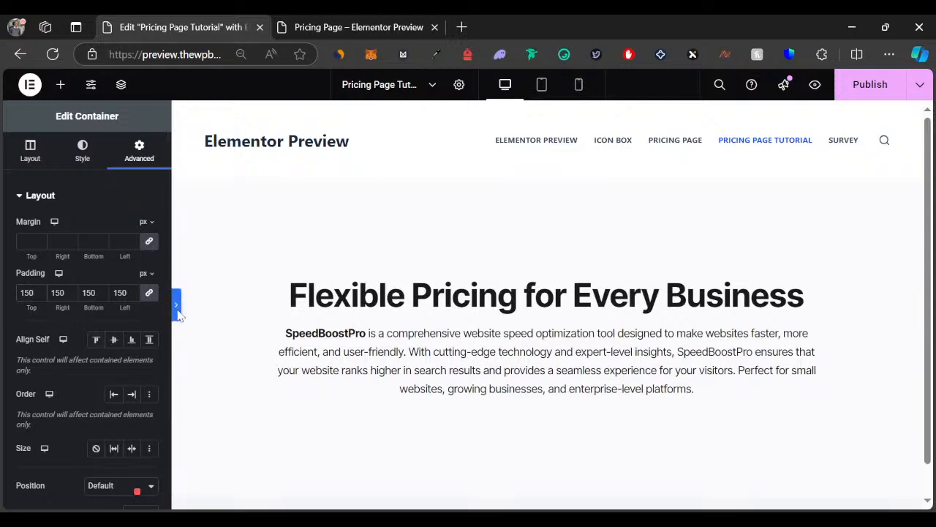
{"action": "scroll", "coordinate": [258, 295], "scroll_direction": "down", "scroll_amount": 1}
{"action": "left_click", "coordinate": [293, 27]}
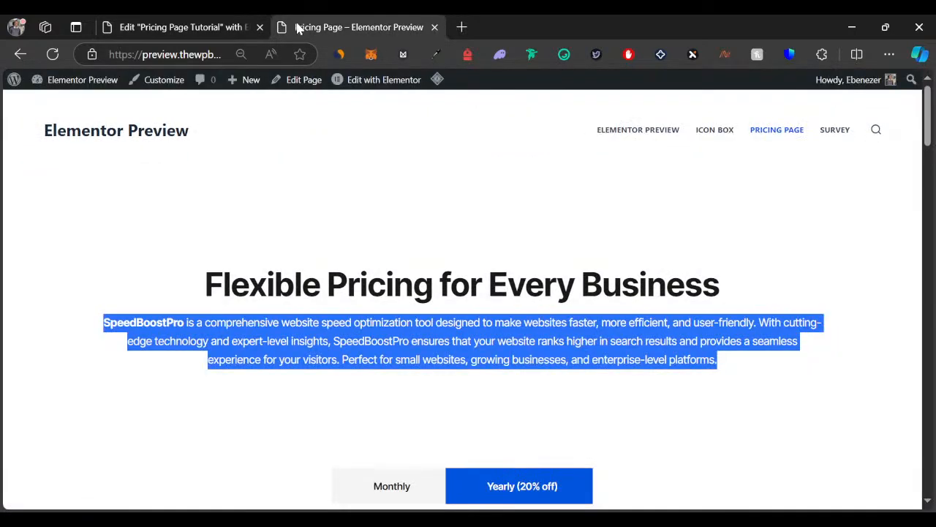
{"action": "left_click", "coordinate": [419, 334]}
{"action": "left_click", "coordinate": [199, 26]}
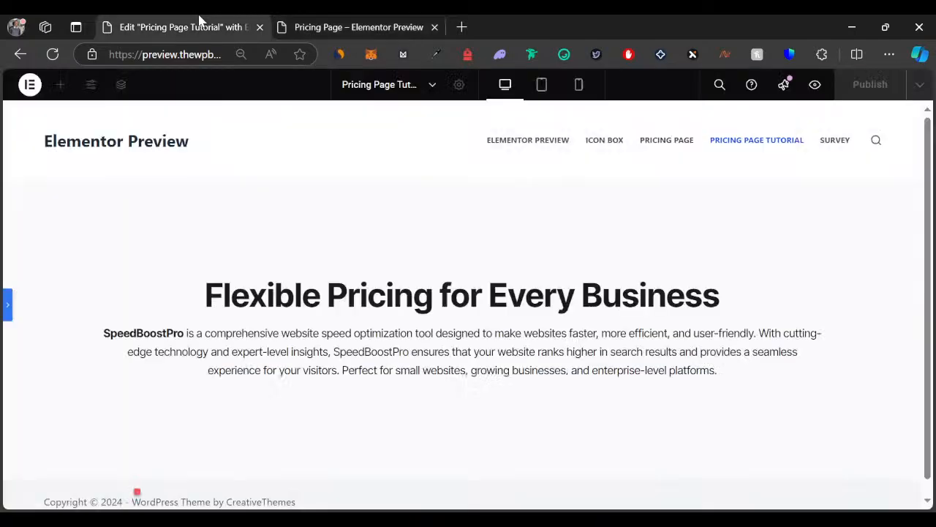
{"action": "left_click", "coordinate": [8, 304]}
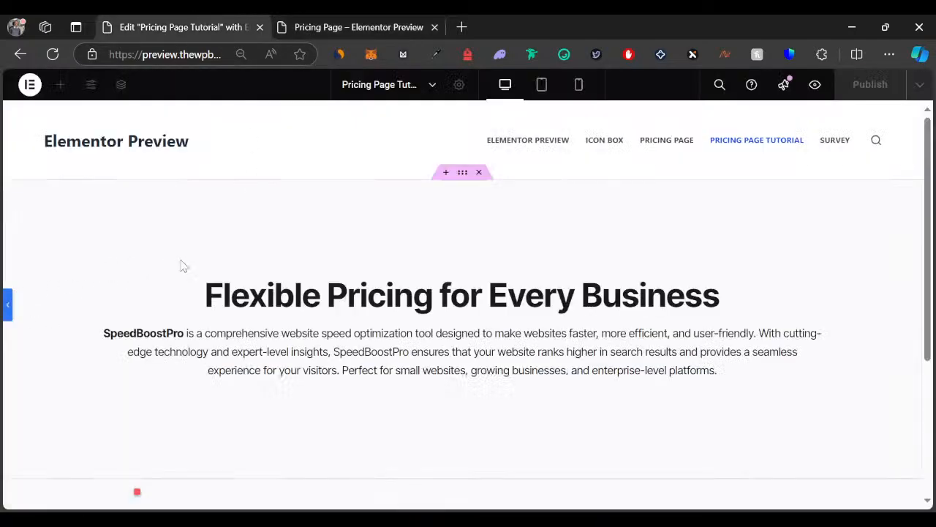
{"action": "scroll", "coordinate": [287, 252], "scroll_direction": "down", "scroll_amount": 2}
{"action": "left_click", "coordinate": [337, 28]}
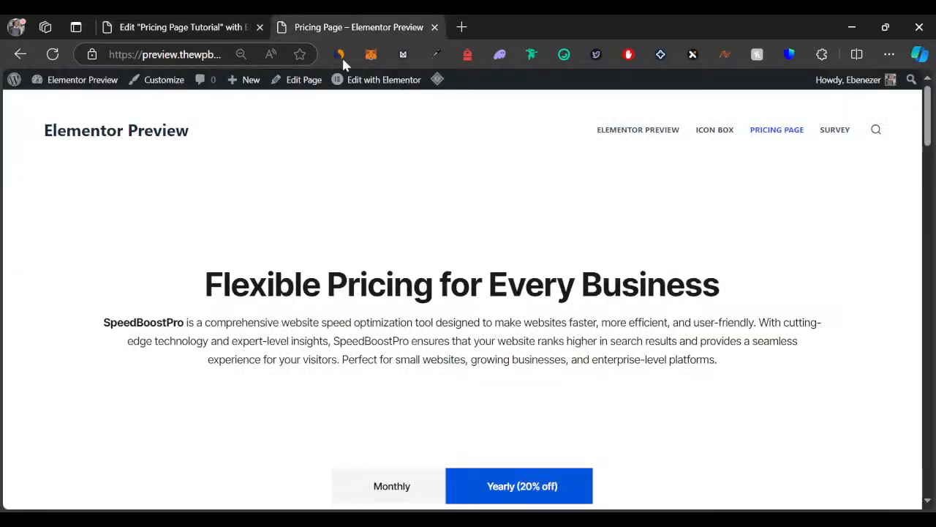
{"action": "scroll", "coordinate": [366, 307], "scroll_direction": "down", "scroll_amount": 5}
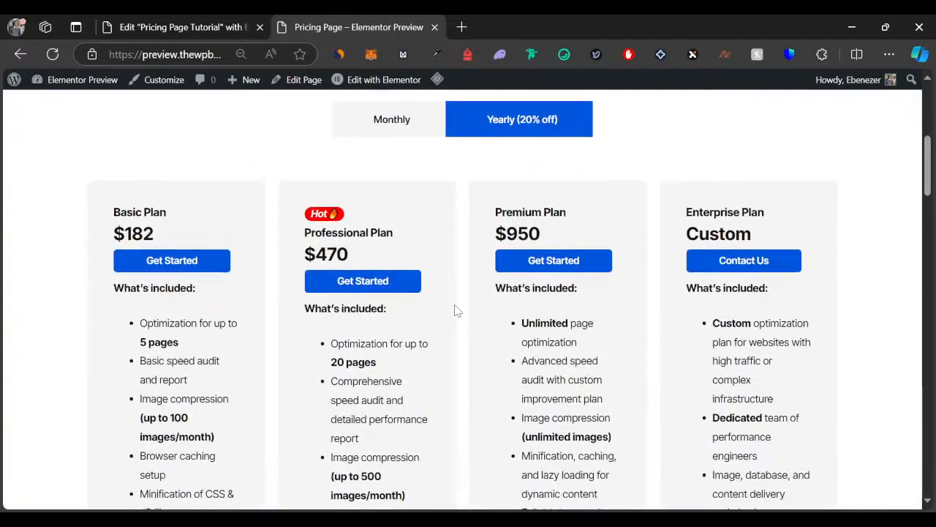
{"action": "scroll", "coordinate": [450, 310], "scroll_direction": "down", "scroll_amount": 2}
{"action": "scroll", "coordinate": [435, 302], "scroll_direction": "up", "scroll_amount": 3}
{"action": "left_click", "coordinate": [408, 209]}
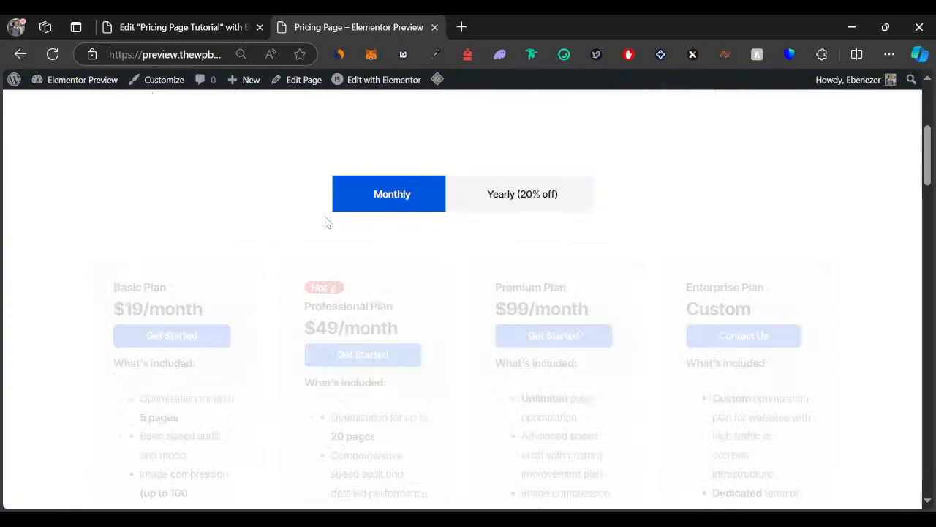
{"action": "left_click", "coordinate": [226, 27]}
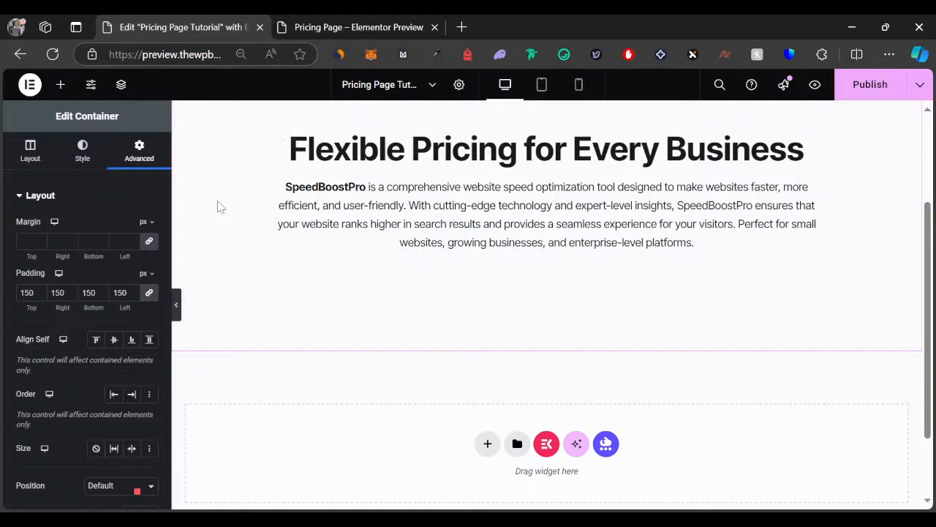
Step: Search the widgets for "tab" and add an Advanced Tabs widget below the description paragraph
{"action": "left_click", "coordinate": [61, 87]}
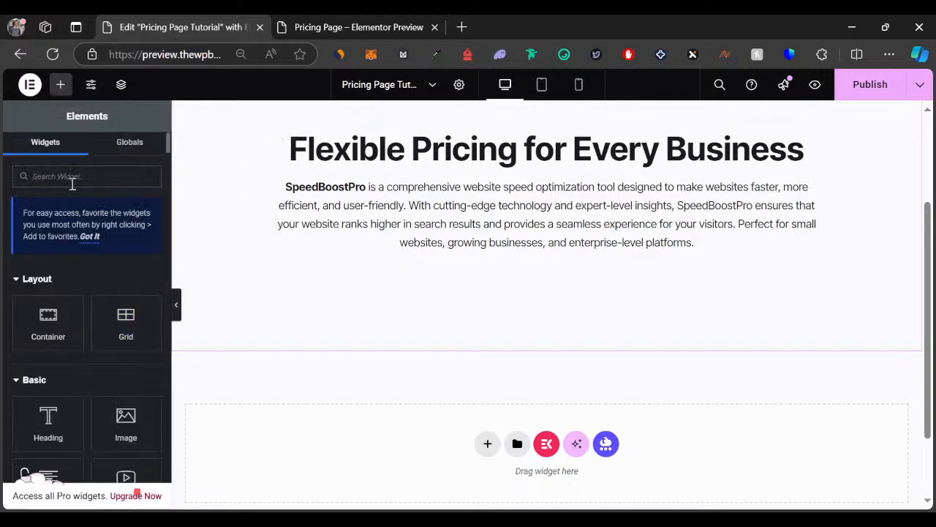
{"action": "type", "text": "tab"}
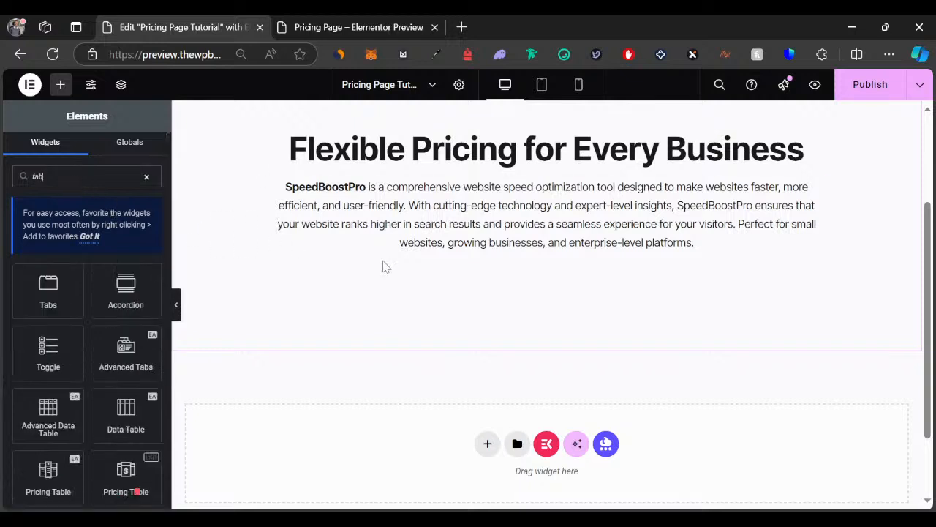
{"action": "scroll", "coordinate": [383, 266], "scroll_direction": "down", "scroll_amount": 2}
{"action": "left_click_drag", "start_coordinate": [124, 364], "coordinate": [421, 337]}
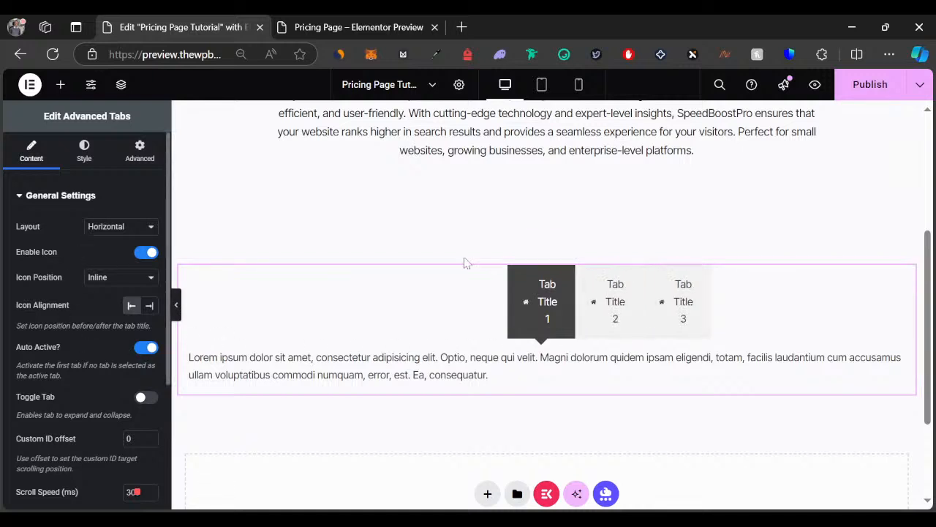
Step: Delete the third tab item, Tab Title 3, from the Advanced Tabs widget's content
{"action": "scroll", "coordinate": [96, 331], "scroll_direction": "down", "scroll_amount": 3}
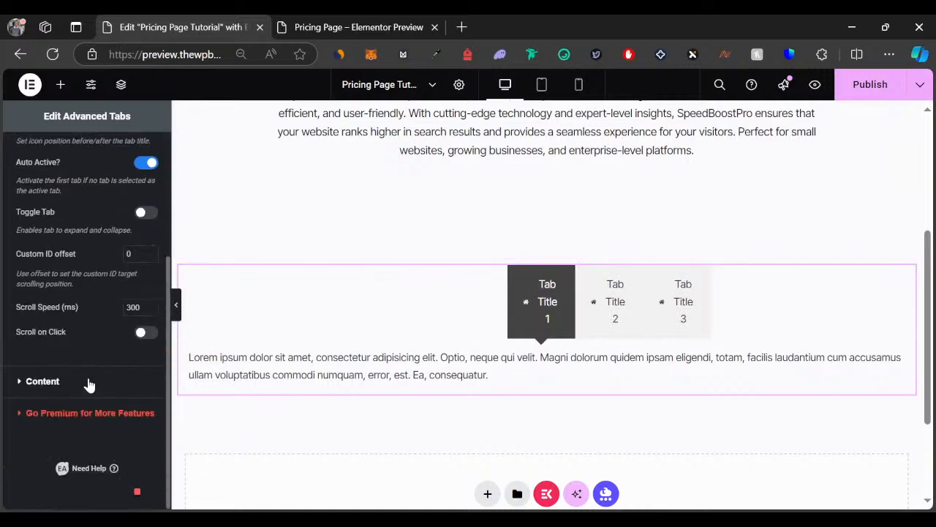
{"action": "scroll", "coordinate": [73, 326], "scroll_direction": "up", "scroll_amount": 3}
{"action": "scroll", "coordinate": [48, 384], "scroll_direction": "down", "scroll_amount": 3}
{"action": "left_click", "coordinate": [49, 382]}
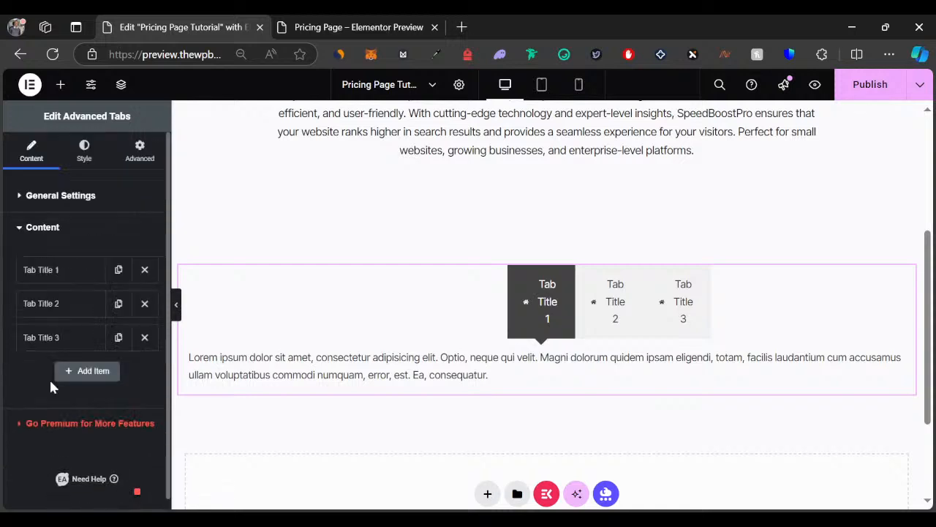
{"action": "left_click", "coordinate": [145, 327]}
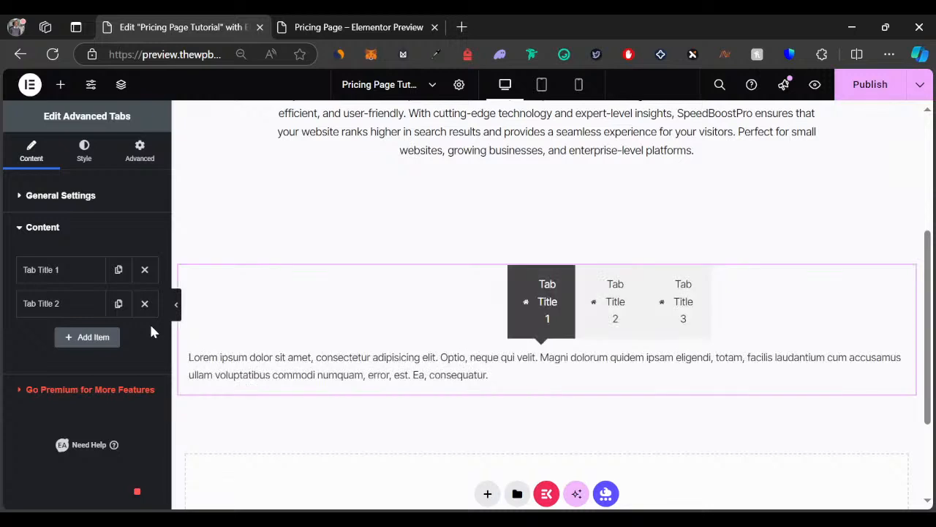
Step: Rename the first tab of the Advanced Tabs widget to "Monthly"
{"action": "left_click", "coordinate": [38, 281]}
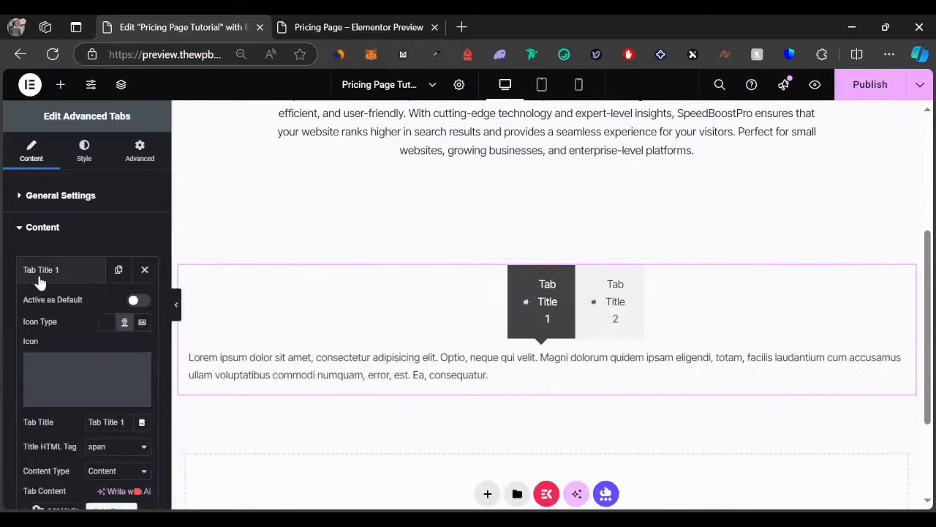
{"action": "triple_click", "coordinate": [107, 423]}
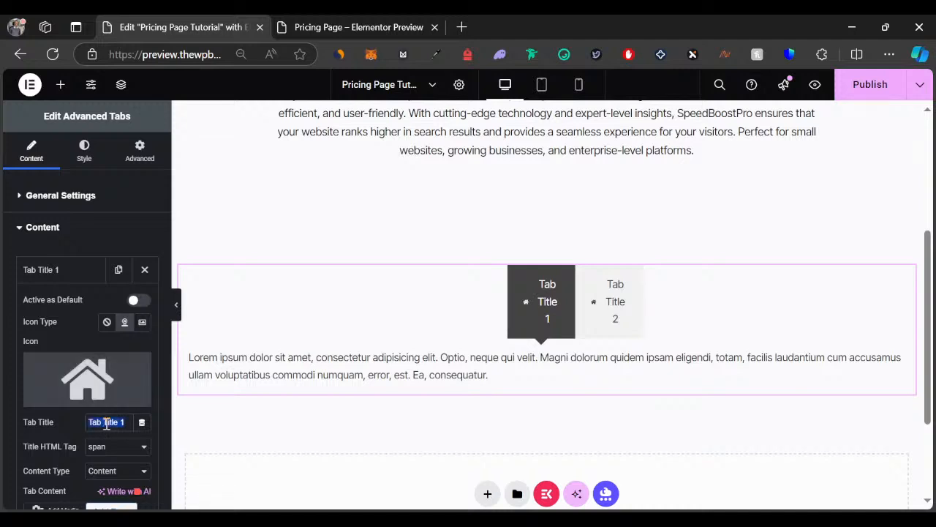
{"action": "type", "text": "Monthly"}
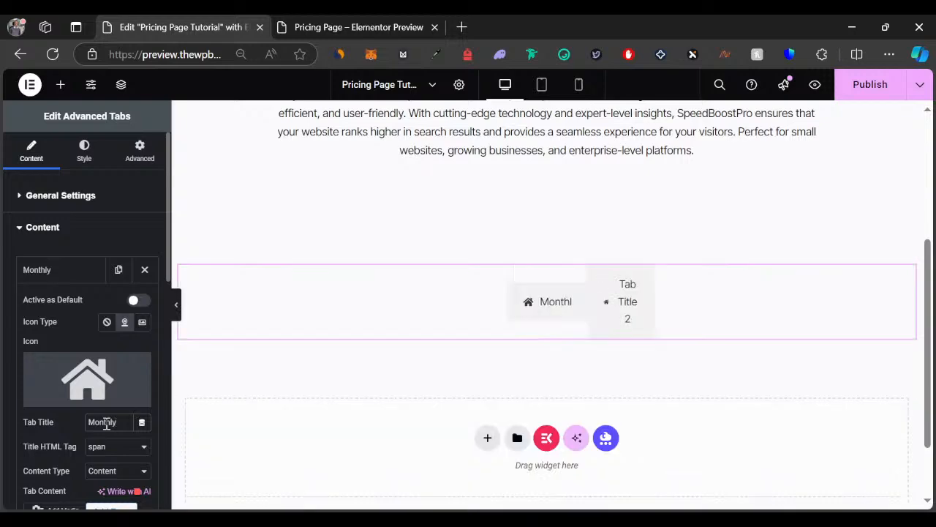
Step: Rename the second tab of the Advanced Tabs widget to "Yearly (20% off)"
{"action": "scroll", "coordinate": [88, 329], "scroll_direction": "down", "scroll_amount": 3}
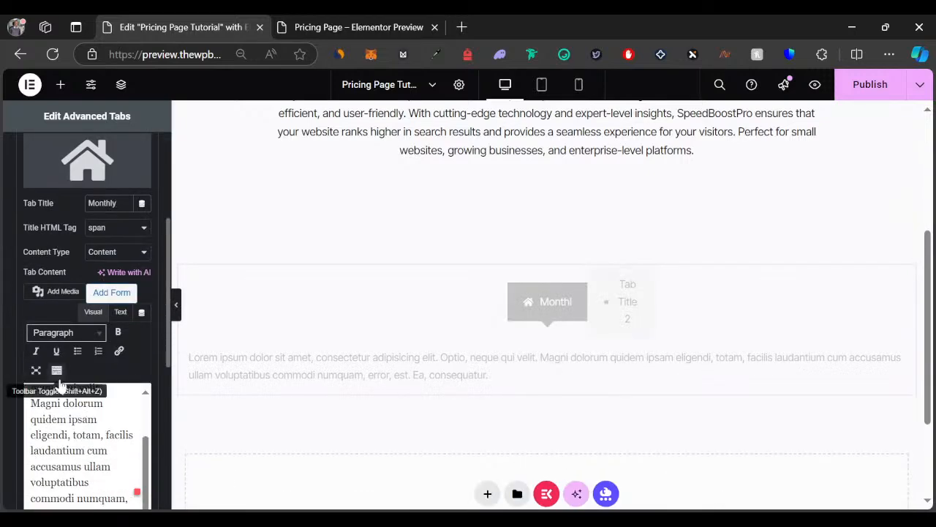
{"action": "scroll", "coordinate": [48, 208], "scroll_direction": "up", "scroll_amount": 5}
{"action": "left_click", "coordinate": [56, 269]}
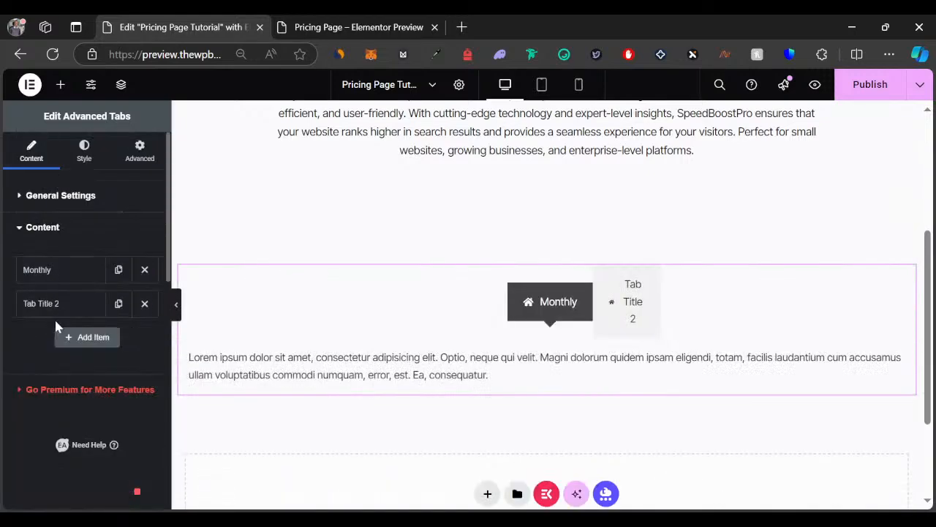
{"action": "left_click", "coordinate": [44, 303]}
{"action": "scroll", "coordinate": [61, 365], "scroll_direction": "down", "scroll_amount": 1}
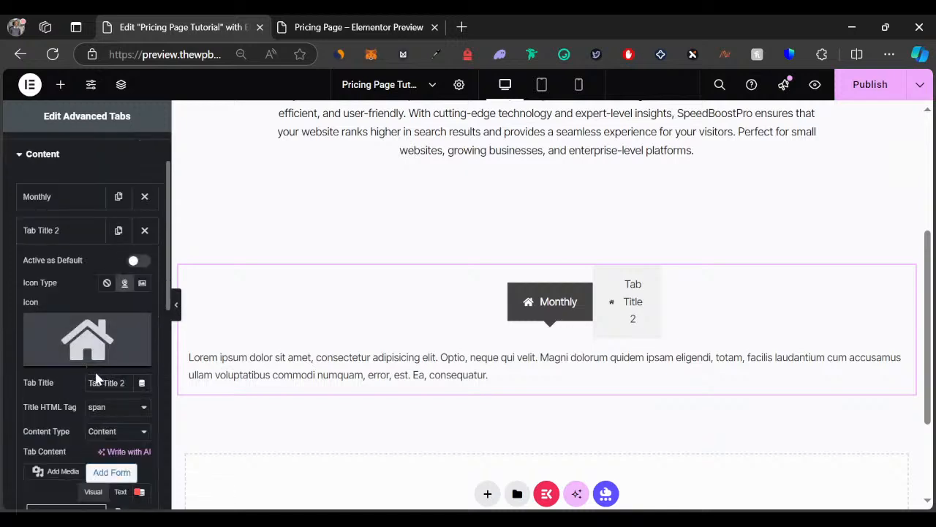
{"action": "triple_click", "coordinate": [99, 382]}
{"action": "type", "text": "Yearly"}
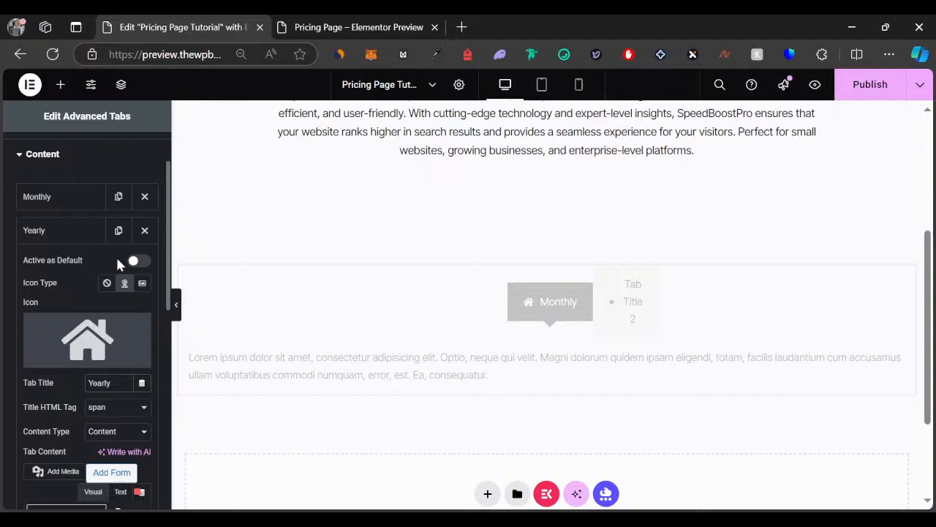
{"action": "left_click", "coordinate": [354, 24]}
{"action": "left_click", "coordinate": [192, 24]}
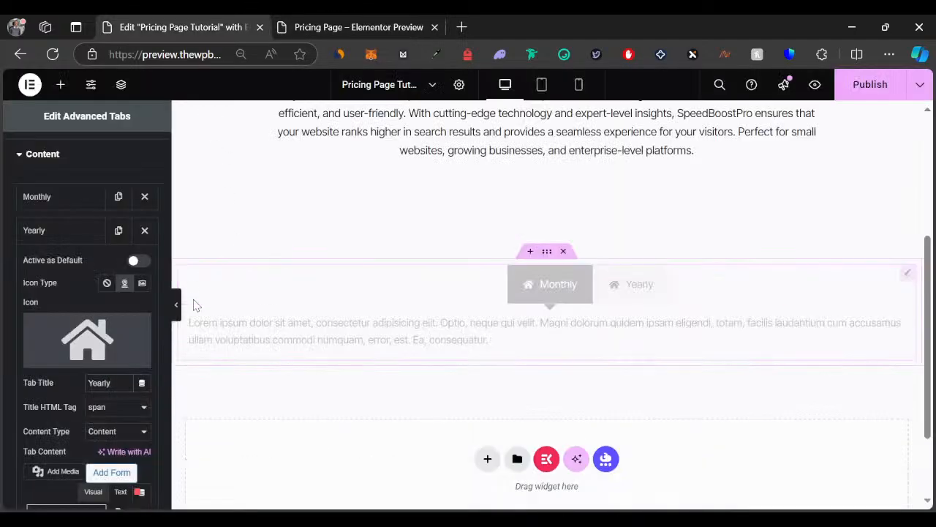
{"action": "type", "text": "(20"}
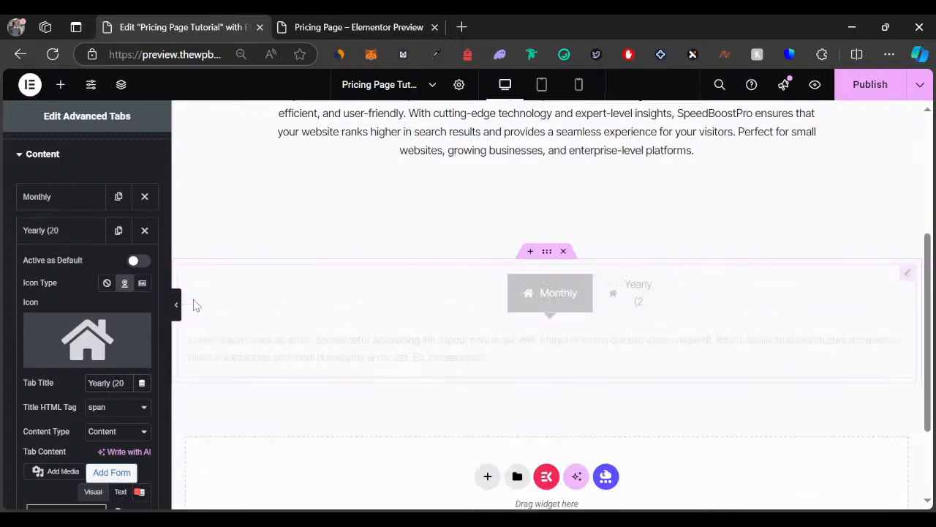
{"action": "type", "text": "% off"}
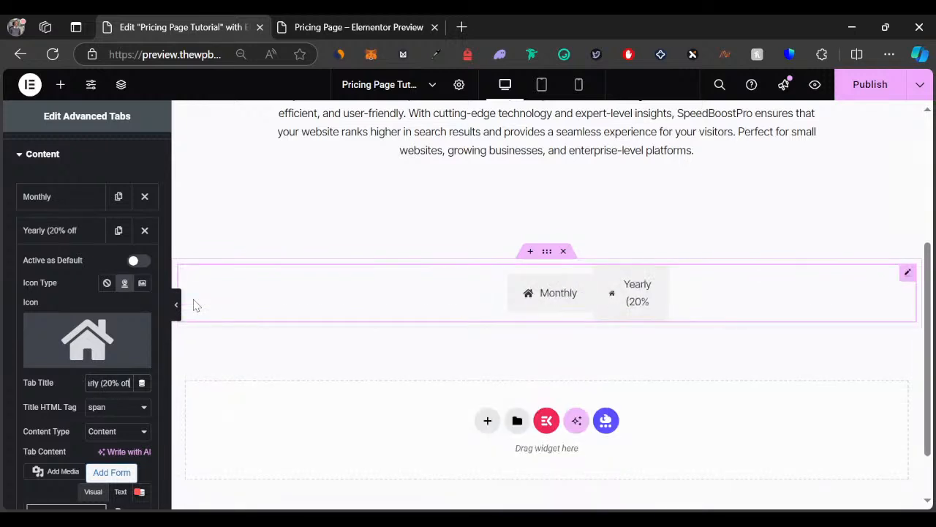
{"action": "type", "text": ")"}
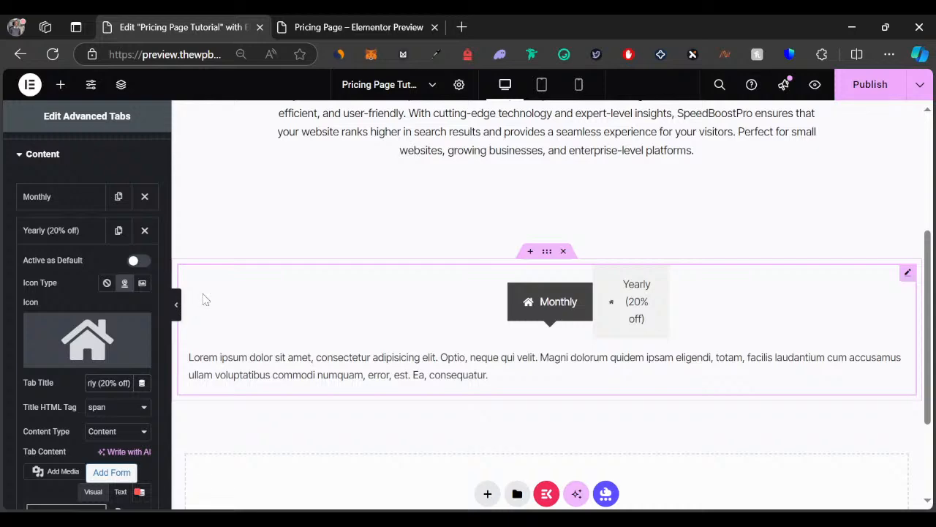
Step: Preview the page at full width and compare its tabs with the reference page's Monthly and Yearly pricing tabs
{"action": "left_click", "coordinate": [176, 307]}
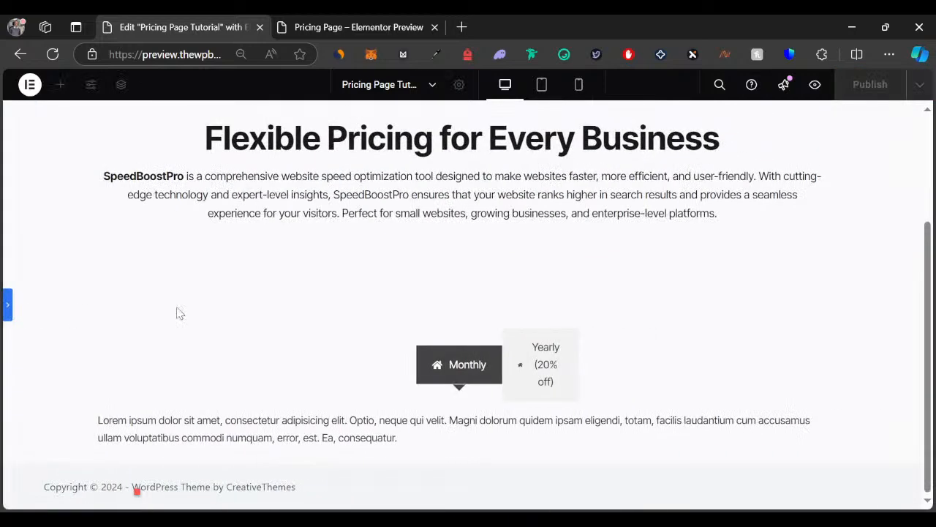
{"action": "left_click", "coordinate": [7, 306]}
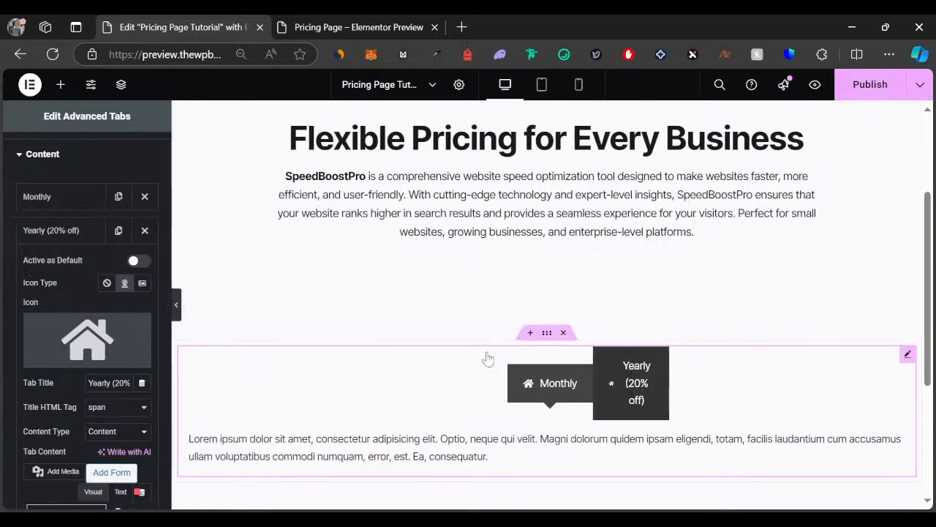
{"action": "left_click", "coordinate": [338, 22]}
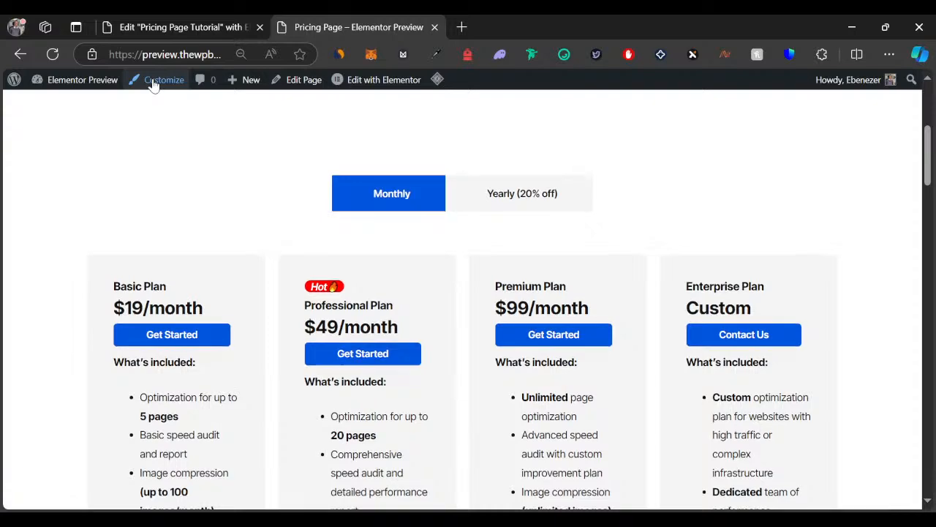
{"action": "left_click", "coordinate": [182, 27]}
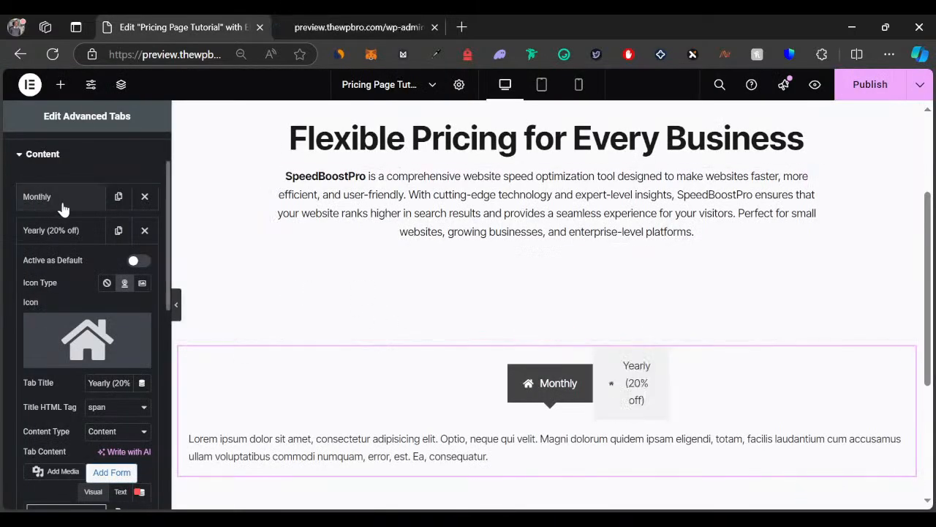
{"action": "scroll", "coordinate": [73, 190], "scroll_direction": "up", "scroll_amount": 2}
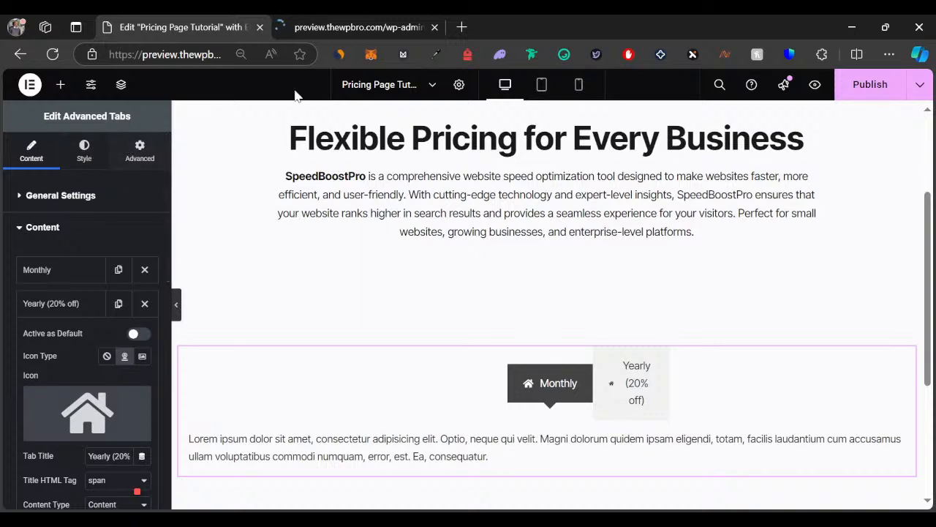
{"action": "left_click", "coordinate": [329, 21]}
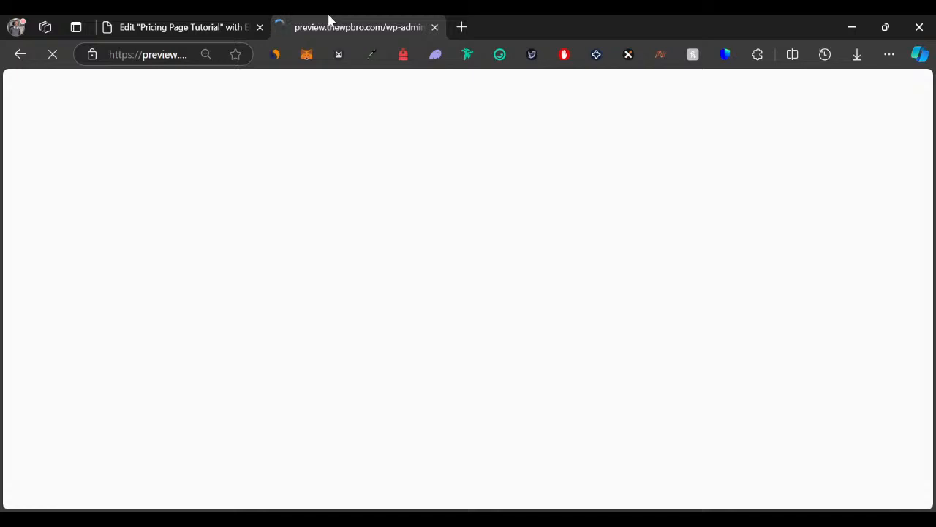
{"action": "left_click", "coordinate": [258, 18]}
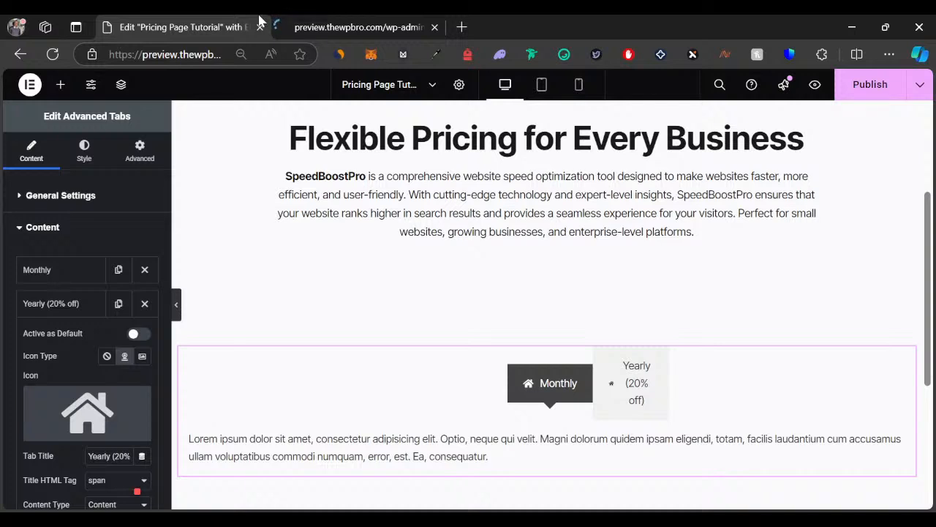
{"action": "left_click", "coordinate": [337, 21]}
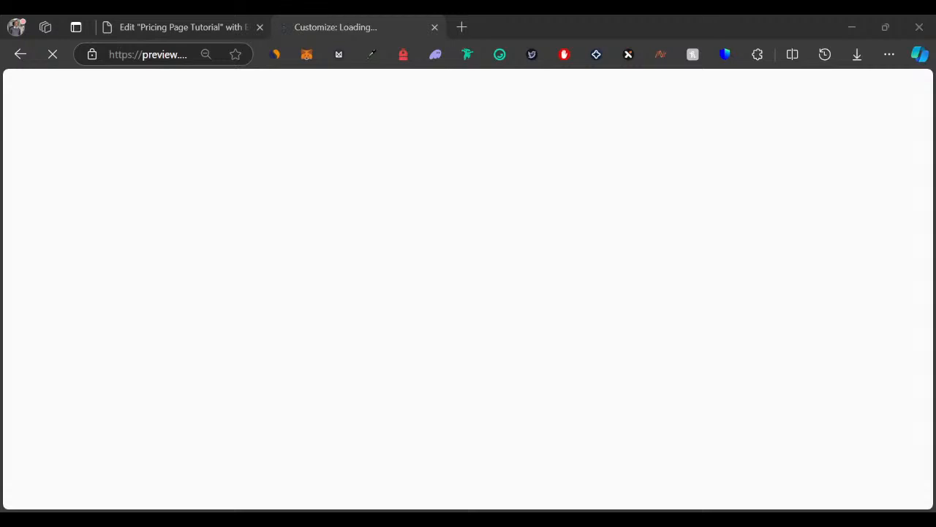
{"action": "left_click", "coordinate": [324, 21]}
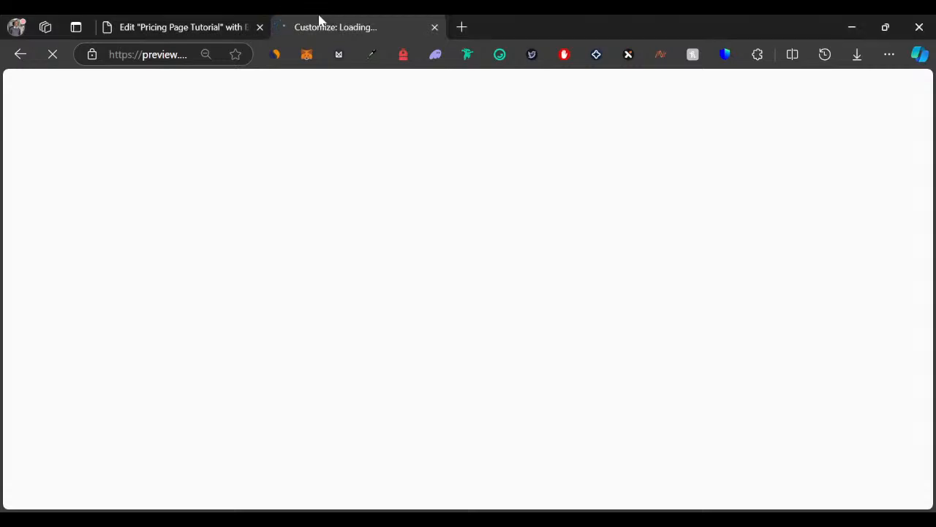
{"action": "left_click", "coordinate": [229, 21]}
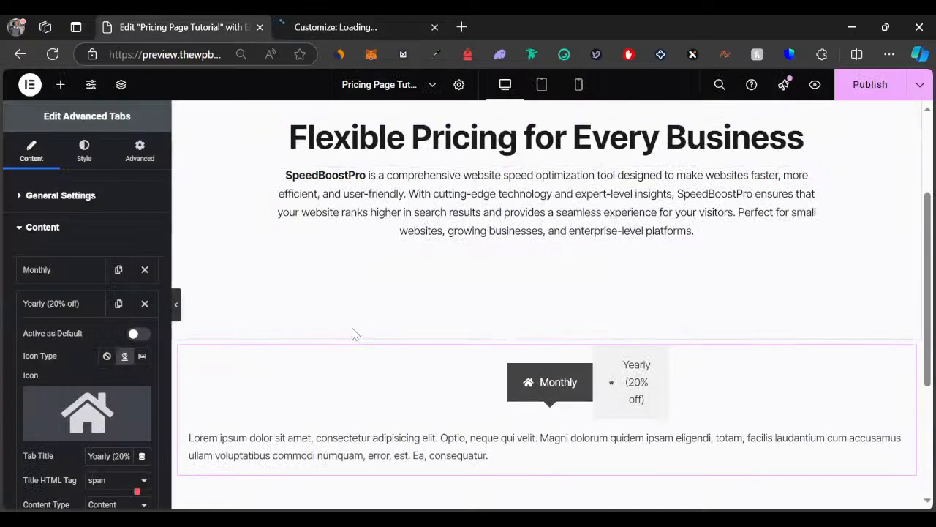
{"action": "scroll", "coordinate": [354, 331], "scroll_direction": "down", "scroll_amount": 2}
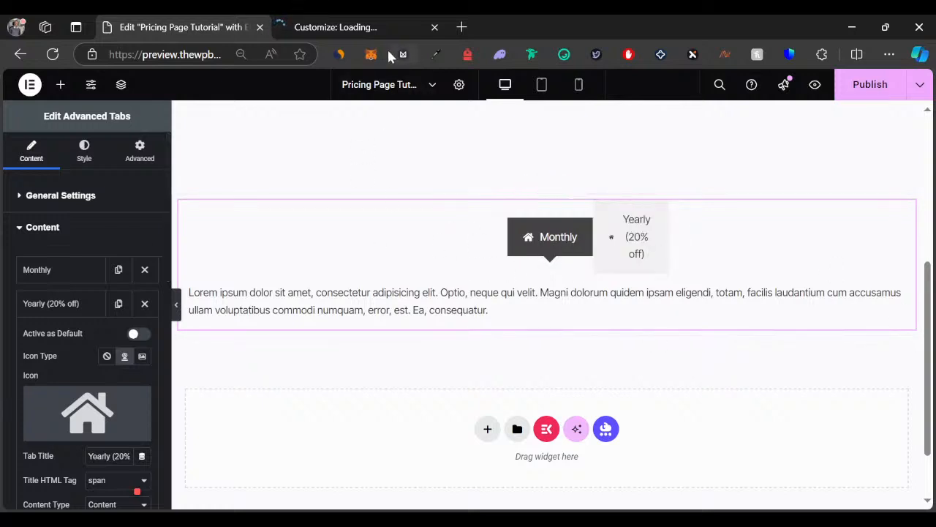
Step: Load the reference pricing page in a new browser tab, place that tab beside the editor's tab, and return to the editor
{"action": "left_click", "coordinate": [461, 27]}
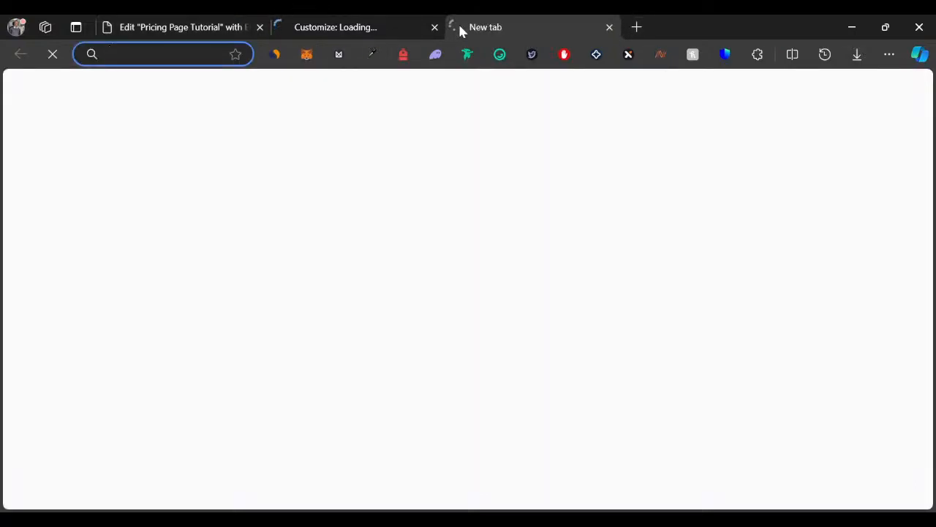
{"action": "type", "text": "prr"}
{"action": "key", "text": "BackSpace"}
{"action": "type", "text": "e"}
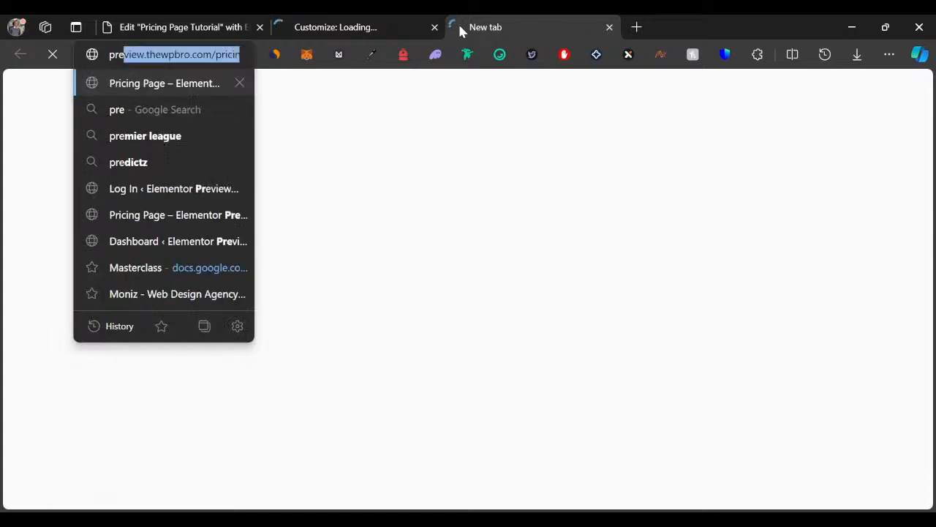
{"action": "key", "text": "Right"}
{"action": "key", "text": "Return"}
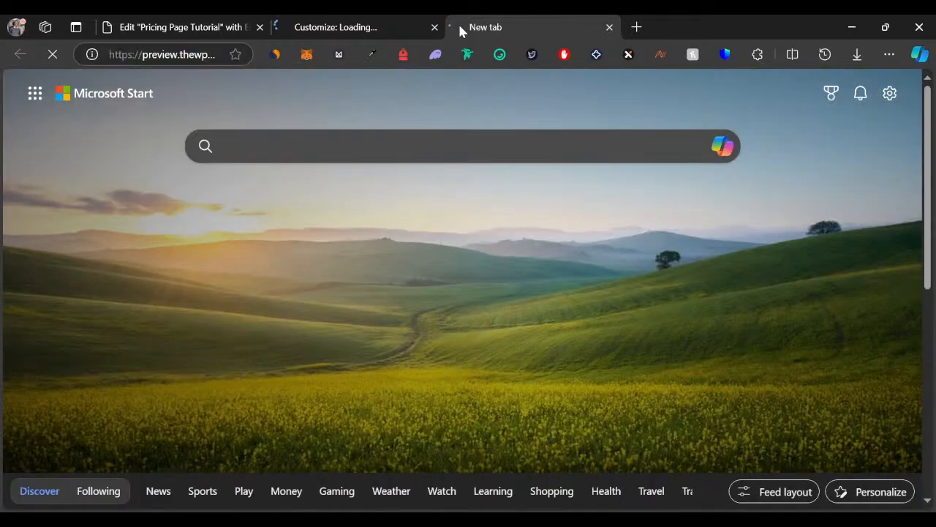
{"action": "left_click_drag", "start_coordinate": [501, 22], "coordinate": [330, 22]}
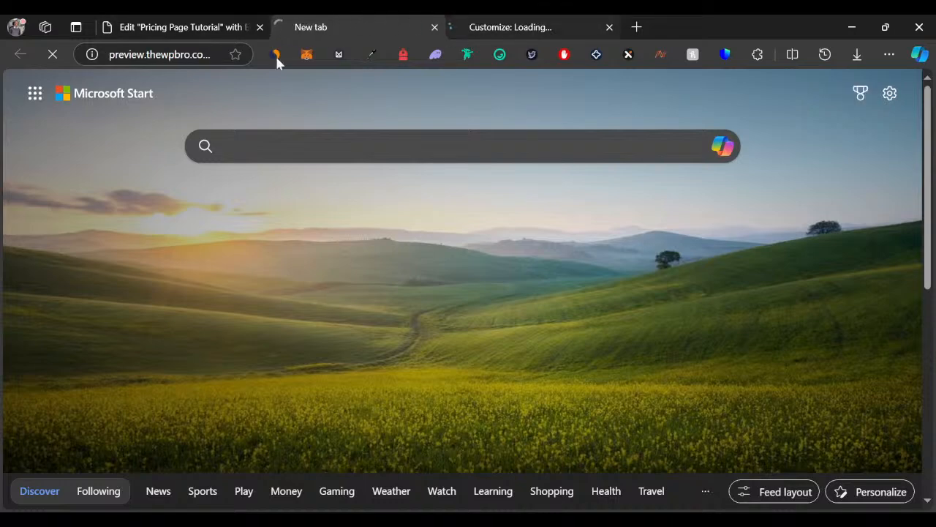
{"action": "left_click", "coordinate": [213, 22]}
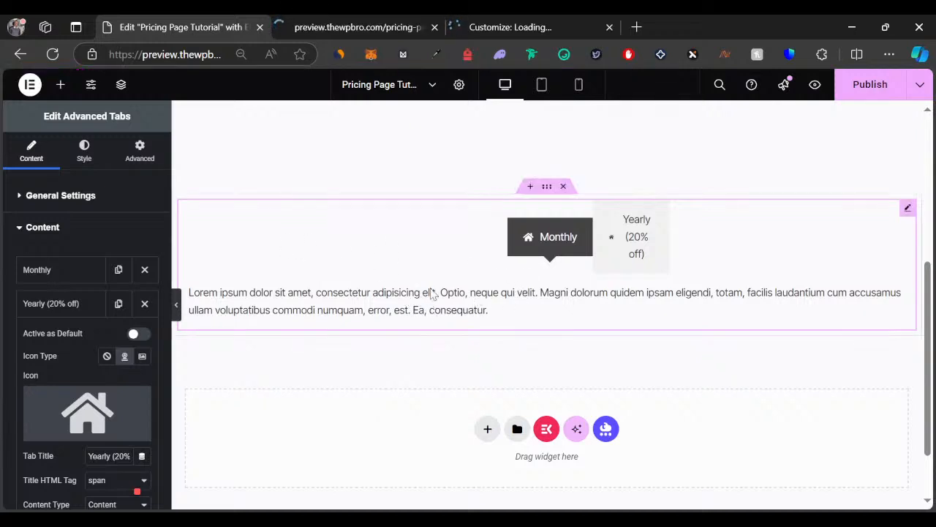
Step: Set the Monthly tab's content type to Saved Templates and choose the "Monthly Pricing (tuts)" template
{"action": "left_click", "coordinate": [51, 271]}
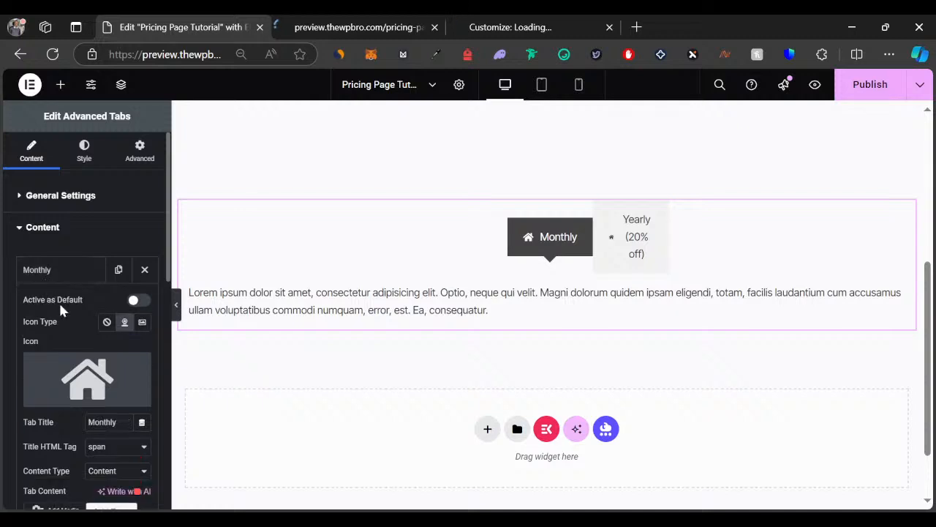
{"action": "scroll", "coordinate": [35, 374], "scroll_direction": "down", "scroll_amount": 2}
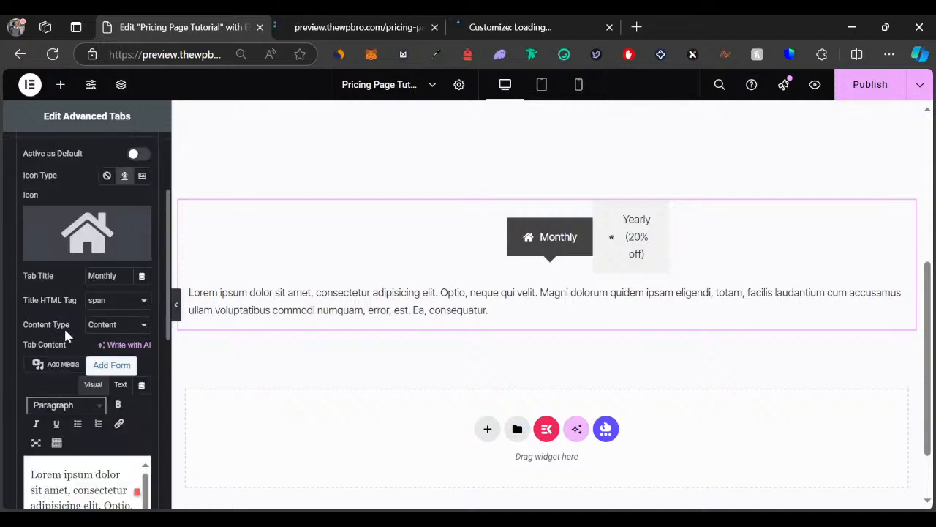
{"action": "left_click", "coordinate": [102, 367]}
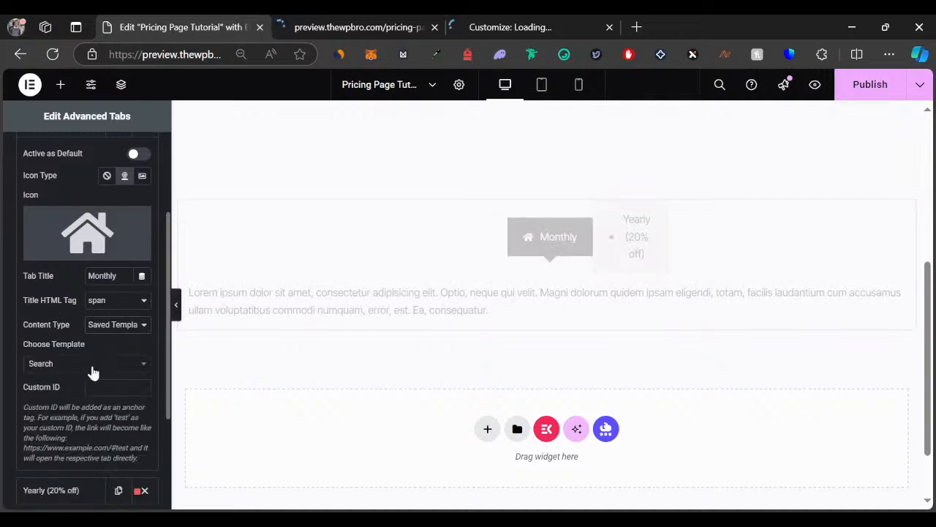
{"action": "left_click", "coordinate": [44, 367]}
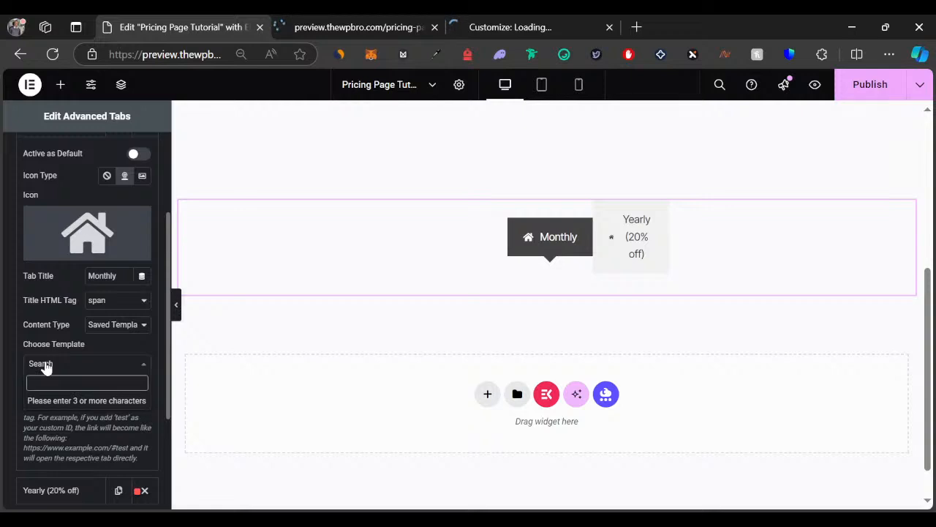
{"action": "type", "text": "monthl"}
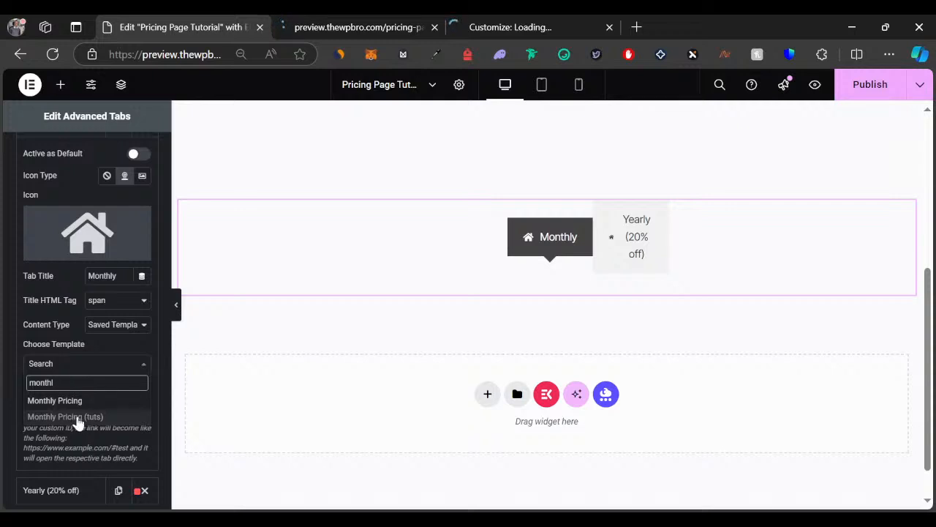
{"action": "left_click", "coordinate": [79, 417]}
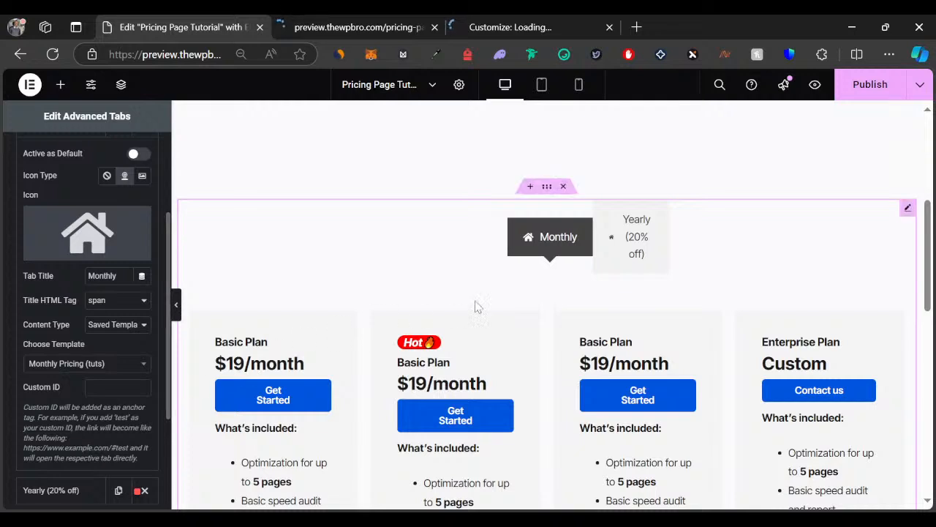
Step: Set the Yearly (20% off) tab's content type to Saved Templates and choose the "Yearly Pricing (tuts)" template
{"action": "left_click", "coordinate": [647, 247]}
{"action": "scroll", "coordinate": [52, 341], "scroll_direction": "down", "scroll_amount": 2}
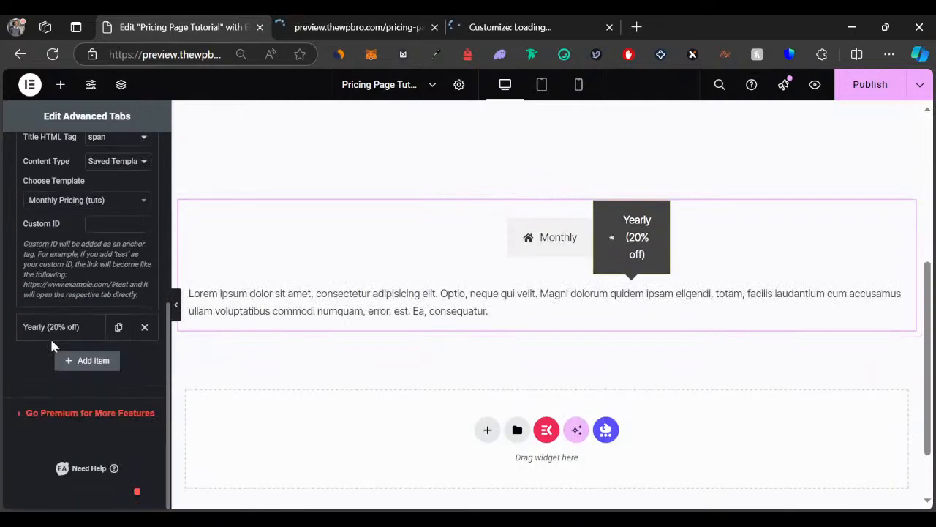
{"action": "left_click", "coordinate": [48, 329]}
{"action": "scroll", "coordinate": [80, 324], "scroll_direction": "down", "scroll_amount": 3}
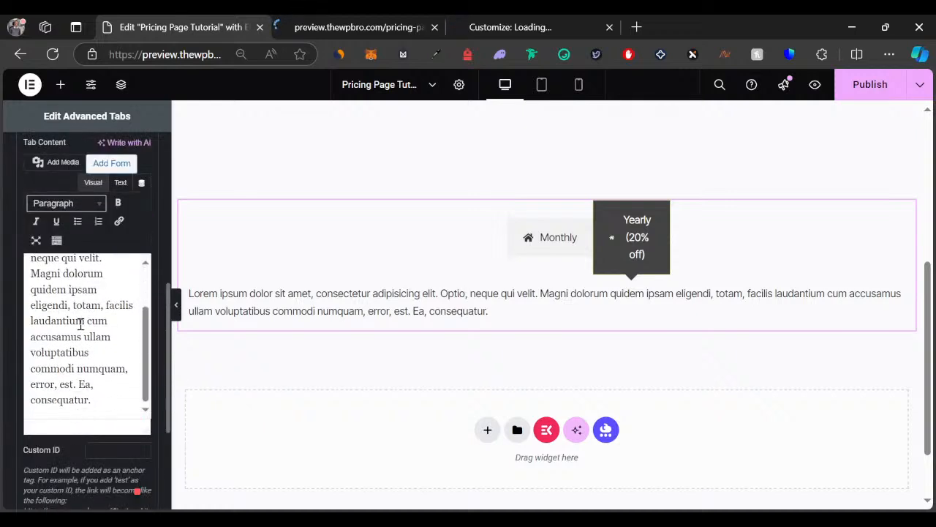
{"action": "scroll", "coordinate": [81, 325], "scroll_direction": "up", "scroll_amount": 2}
{"action": "scroll", "coordinate": [117, 219], "scroll_direction": "up", "scroll_amount": 2}
{"action": "scroll", "coordinate": [115, 275], "scroll_direction": "down", "scroll_amount": 1}
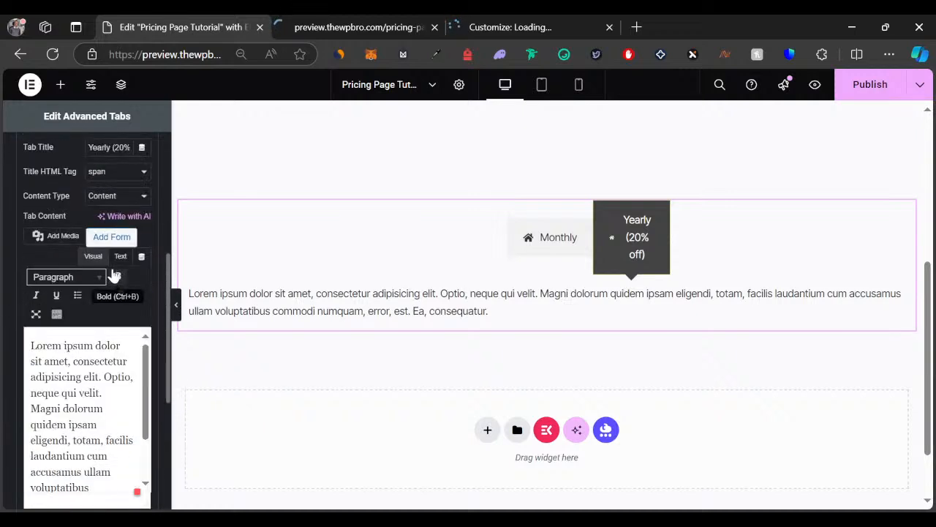
{"action": "left_click", "coordinate": [115, 196]}
{"action": "left_click", "coordinate": [116, 238]}
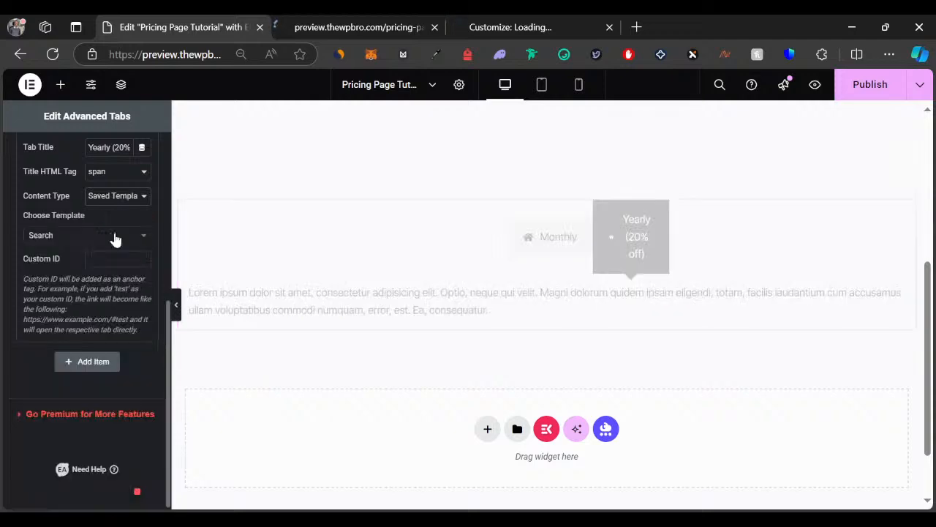
{"action": "left_click", "coordinate": [75, 241]}
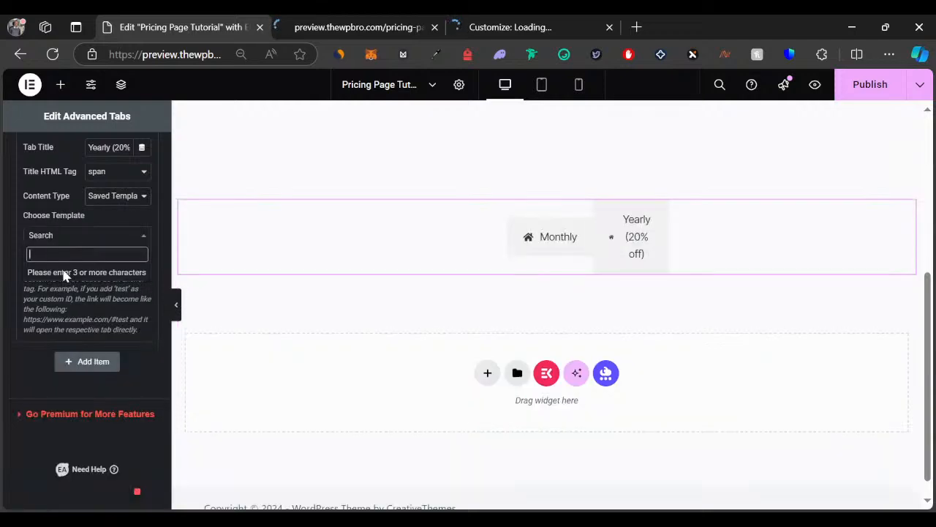
{"action": "type", "text": "yearly"}
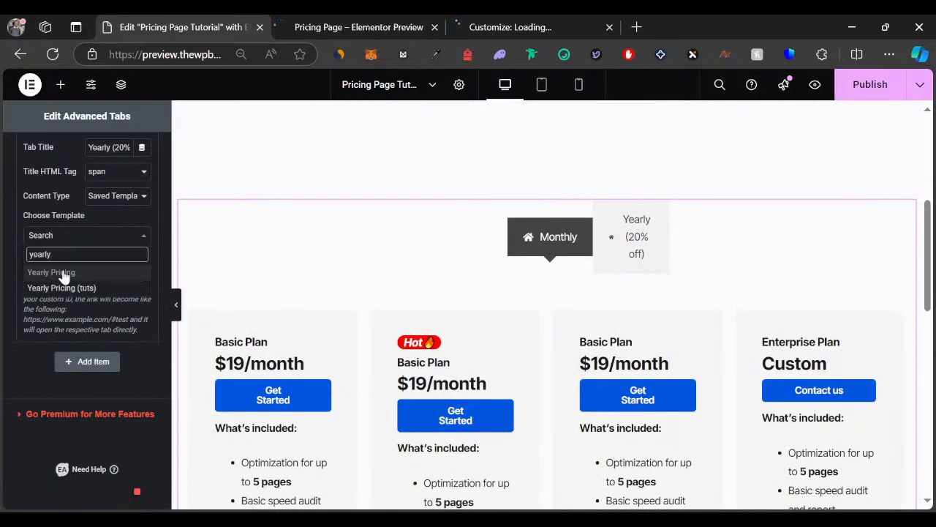
{"action": "left_click", "coordinate": [56, 288]}
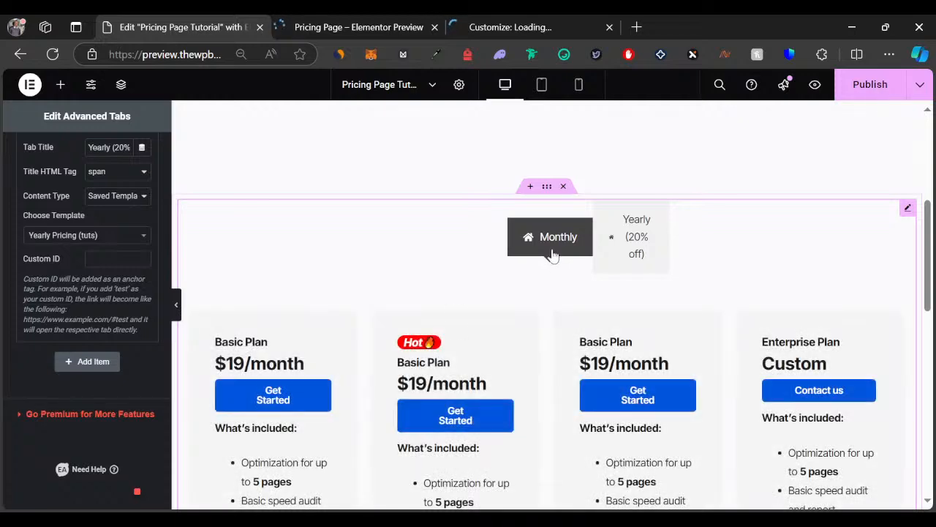
Step: Switch between the Monthly and Yearly tabs on the canvas to check that each shows its pricing template
{"action": "left_click", "coordinate": [625, 243]}
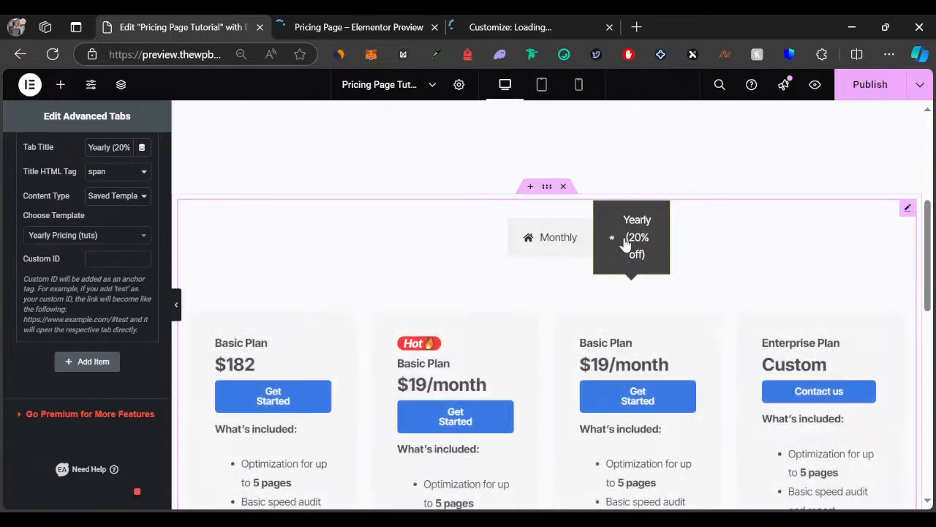
{"action": "left_click", "coordinate": [558, 244]}
{"action": "left_click", "coordinate": [642, 241]}
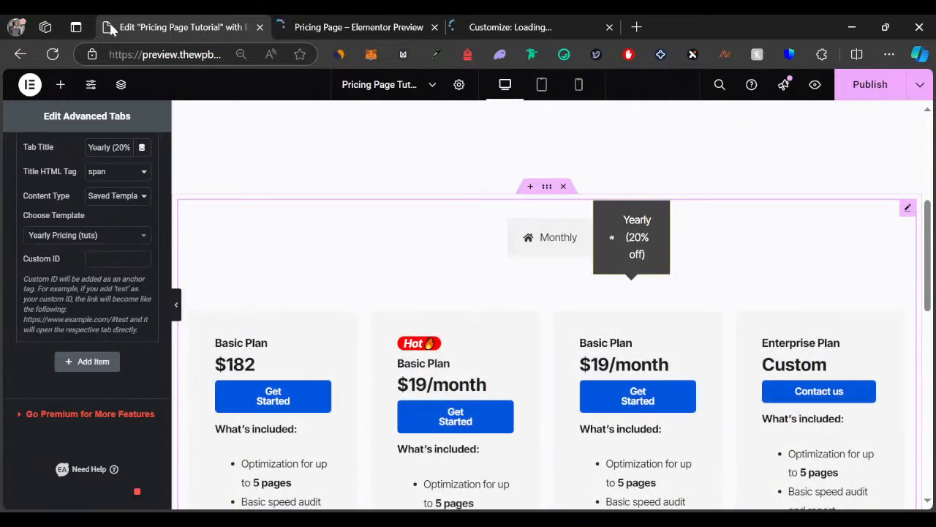
Step: Open the Advanced Tabs widget's style settings and examine the tab styling on the reference pricing page, returning to the editor
{"action": "scroll", "coordinate": [349, 301], "scroll_direction": "up", "scroll_amount": 2}
{"action": "scroll", "coordinate": [99, 161], "scroll_direction": "up", "scroll_amount": 5}
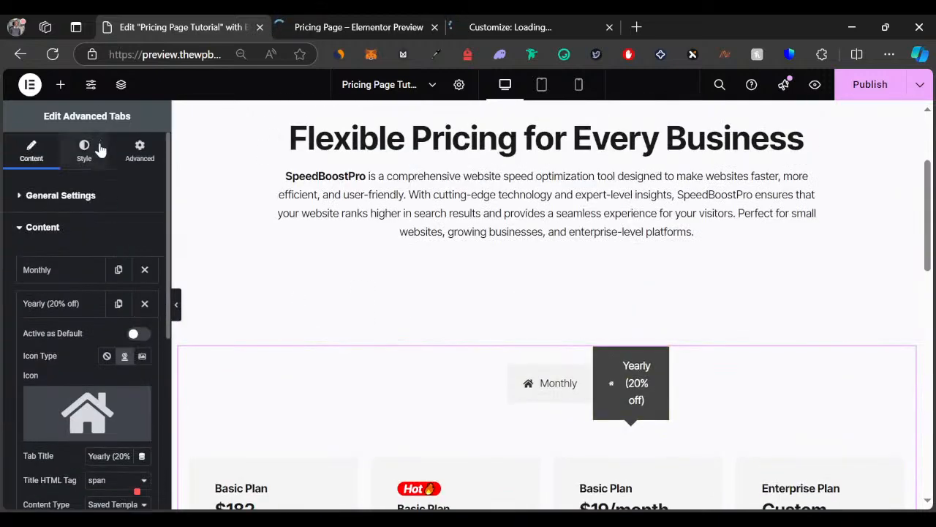
{"action": "left_click", "coordinate": [85, 149]}
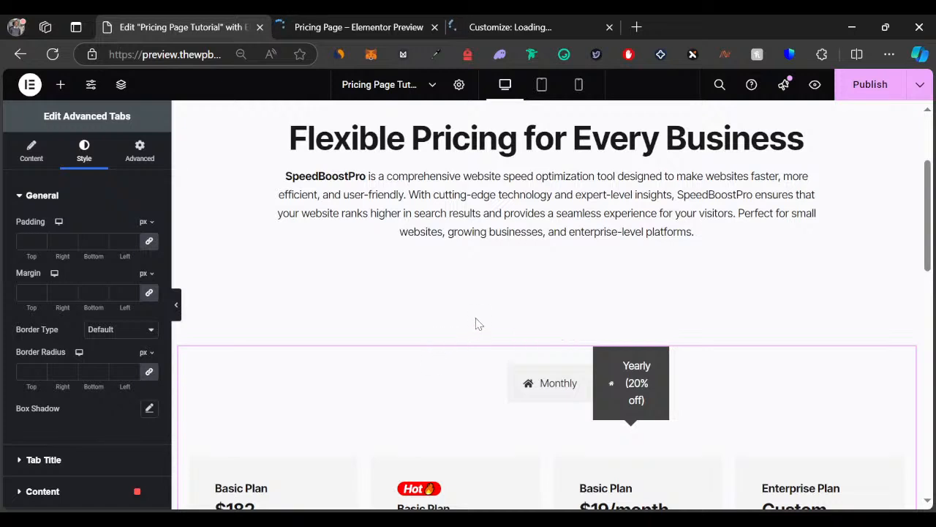
{"action": "scroll", "coordinate": [477, 323], "scroll_direction": "down", "scroll_amount": 1}
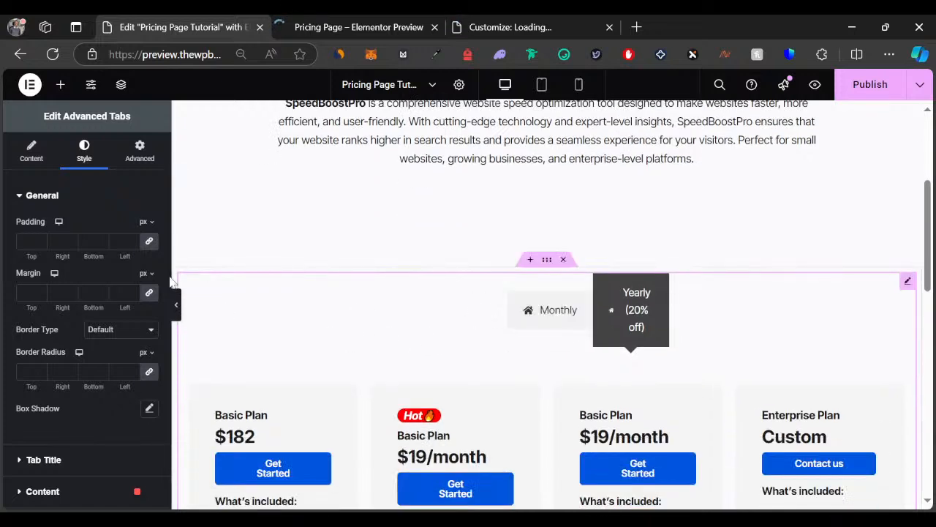
{"action": "left_click", "coordinate": [351, 22]}
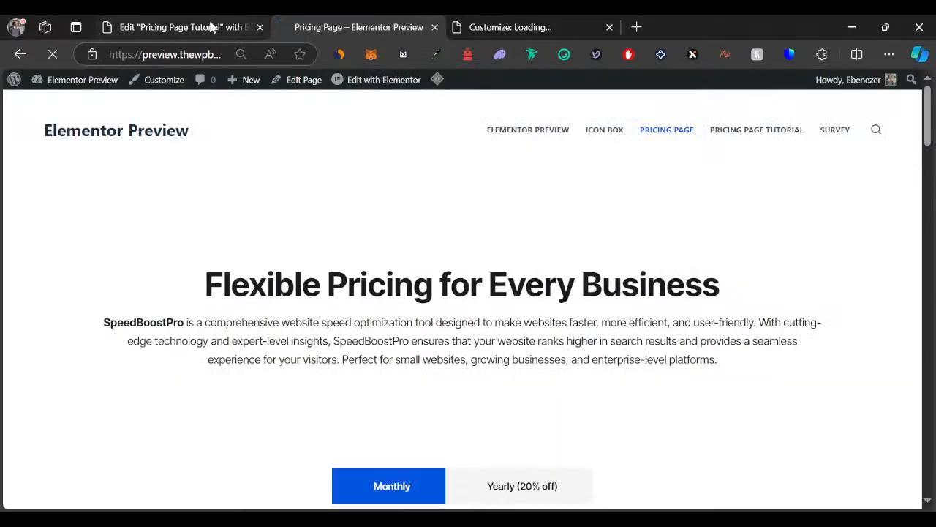
{"action": "scroll", "coordinate": [285, 289], "scroll_direction": "down", "scroll_amount": 5}
{"action": "scroll", "coordinate": [286, 289], "scroll_direction": "down", "scroll_amount": 2}
{"action": "scroll", "coordinate": [287, 289], "scroll_direction": "up", "scroll_amount": 3}
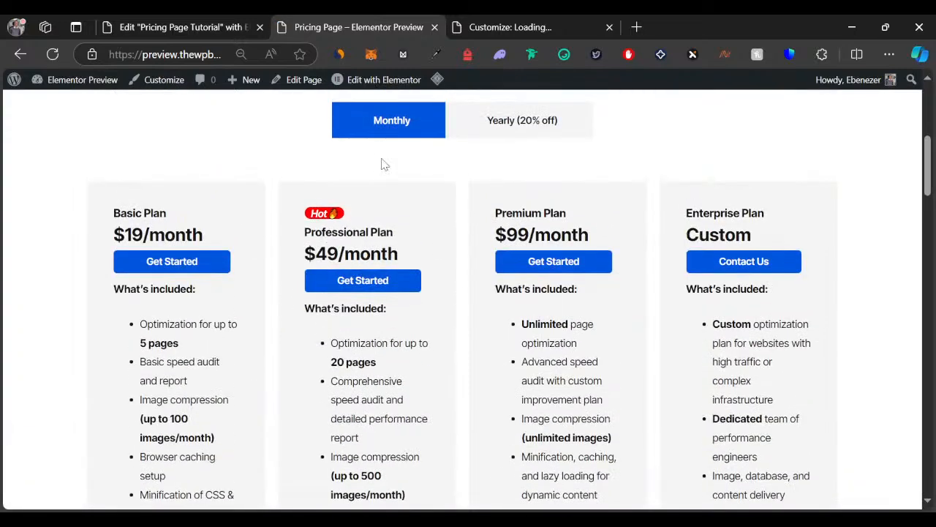
{"action": "scroll", "coordinate": [387, 183], "scroll_direction": "up", "scroll_amount": 1}
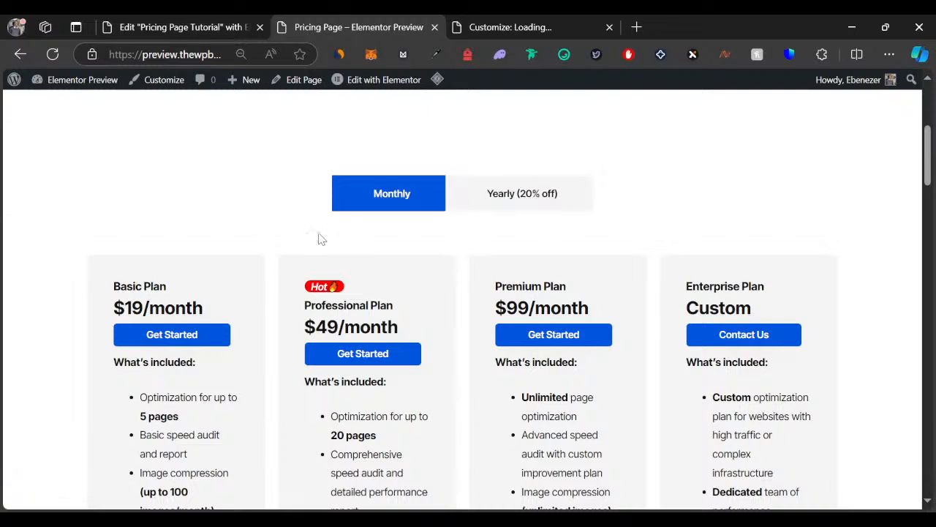
{"action": "left_click", "coordinate": [188, 21]}
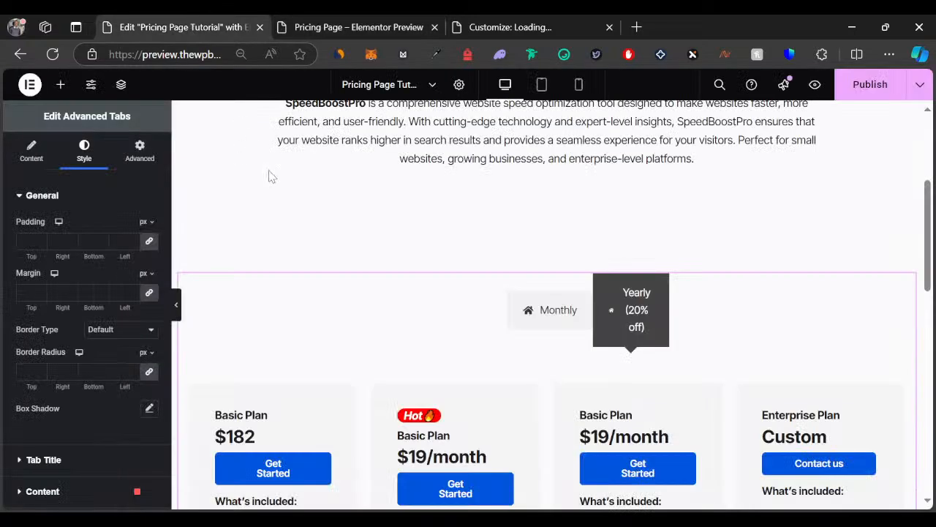
Step: In the tab title styling, set the normal state's background color to #F5F5F5
{"action": "scroll", "coordinate": [74, 329], "scroll_direction": "down", "scroll_amount": 2}
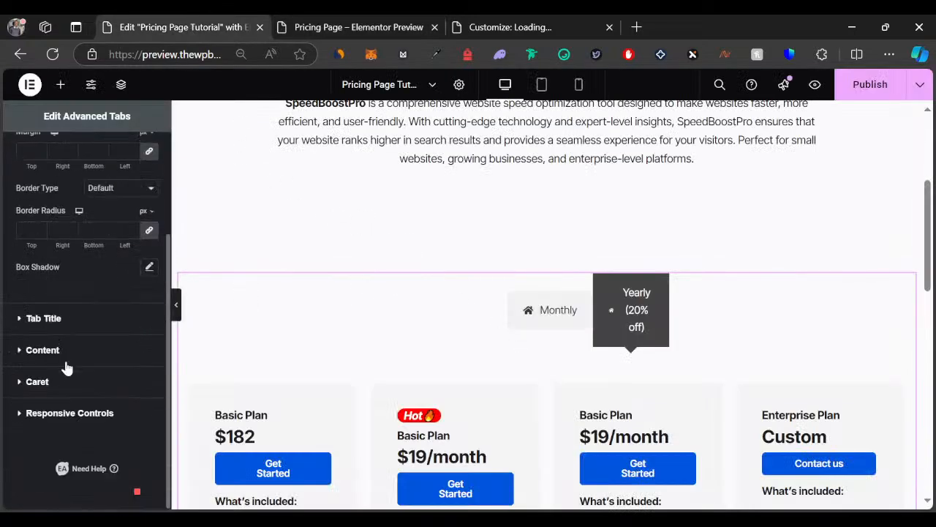
{"action": "left_click", "coordinate": [60, 310]}
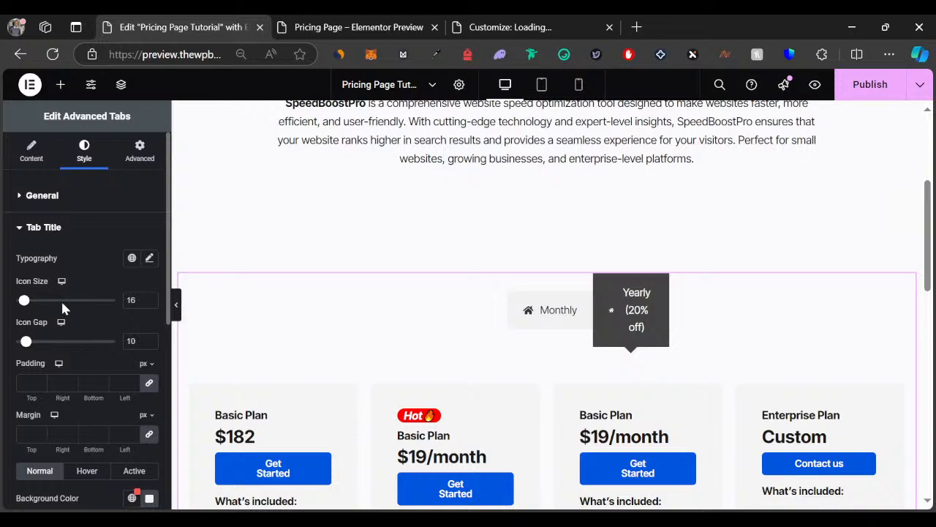
{"action": "scroll", "coordinate": [61, 301], "scroll_direction": "down", "scroll_amount": 3}
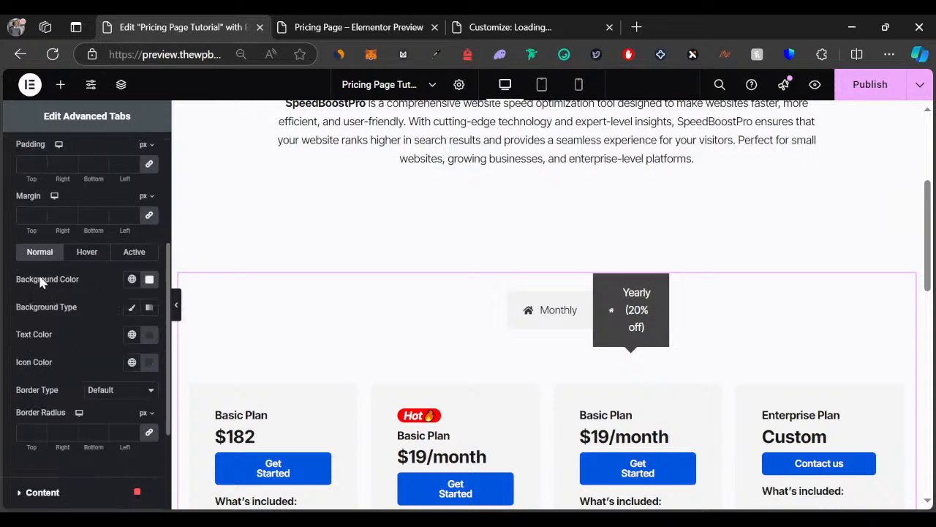
{"action": "left_click", "coordinate": [347, 21]}
{"action": "left_click", "coordinate": [193, 29]}
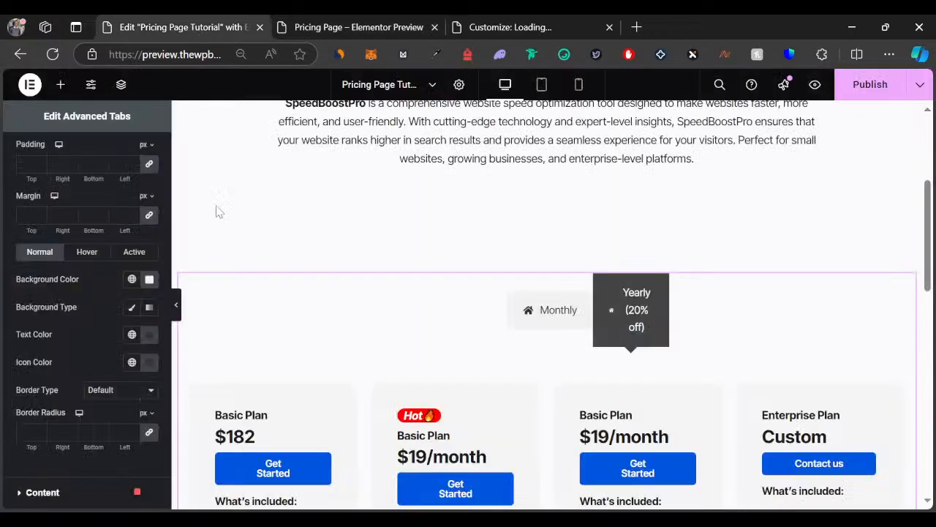
{"action": "left_click", "coordinate": [149, 280]}
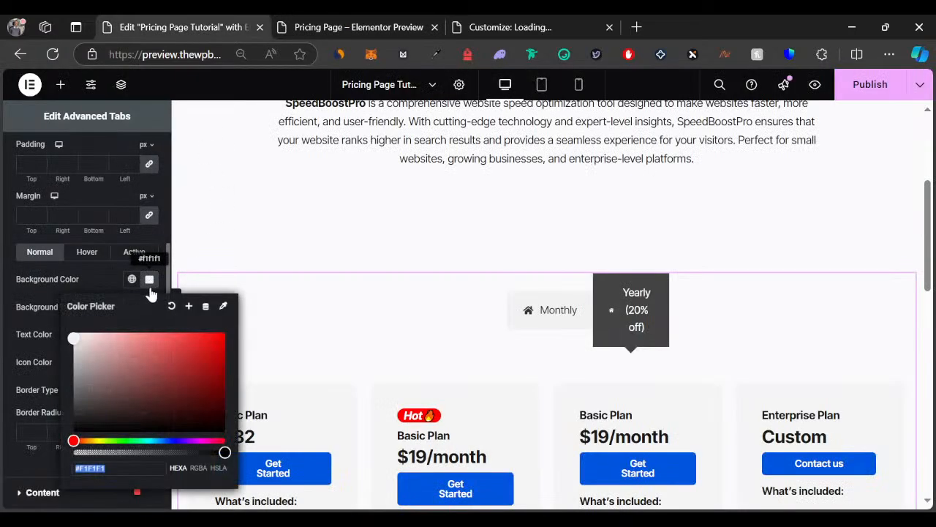
{"action": "type", "text": "f5f5f5"}
{"action": "left_click", "coordinate": [43, 308]}
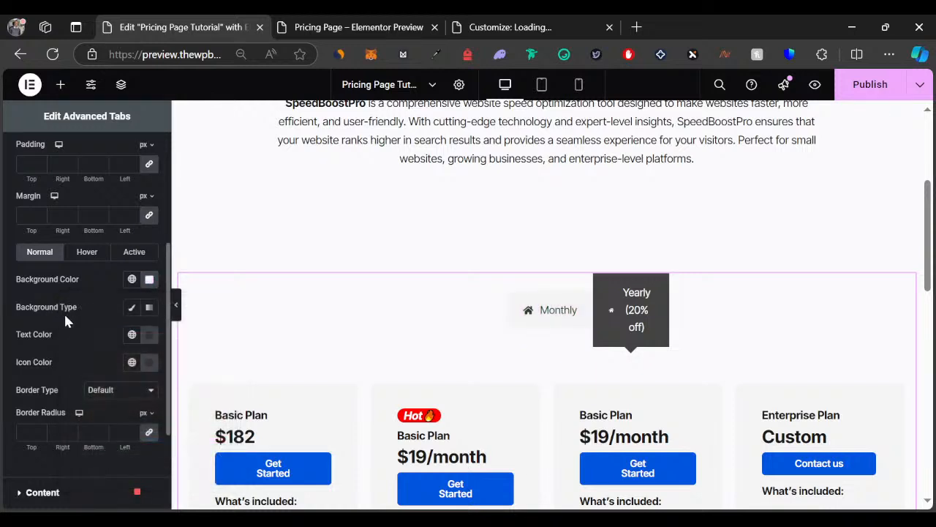
Step: Set the tab titles' normal text color to #1A1A1A, checking the reference page for the match
{"action": "left_click", "coordinate": [149, 336]}
{"action": "left_click_drag", "start_coordinate": [109, 210], "coordinate": [58, 164]}
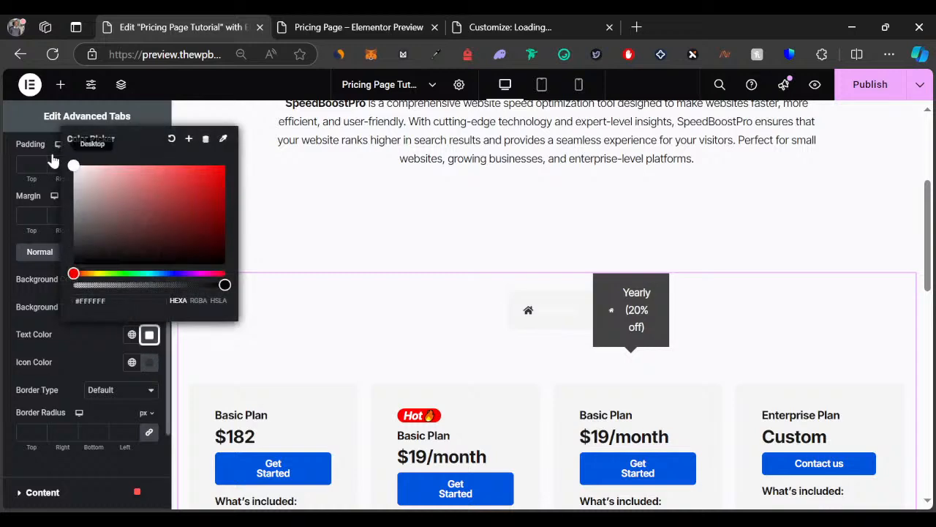
{"action": "left_click", "coordinate": [369, 24]}
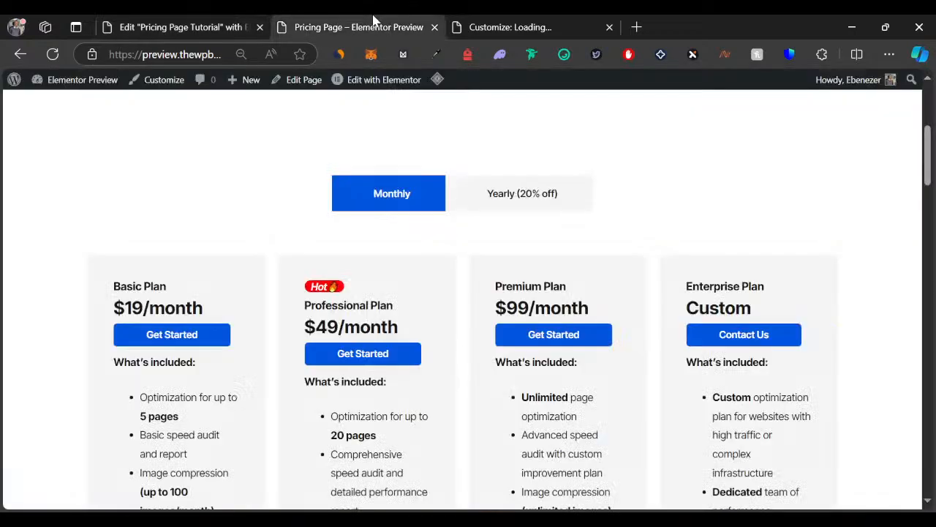
{"action": "left_click", "coordinate": [205, 24]}
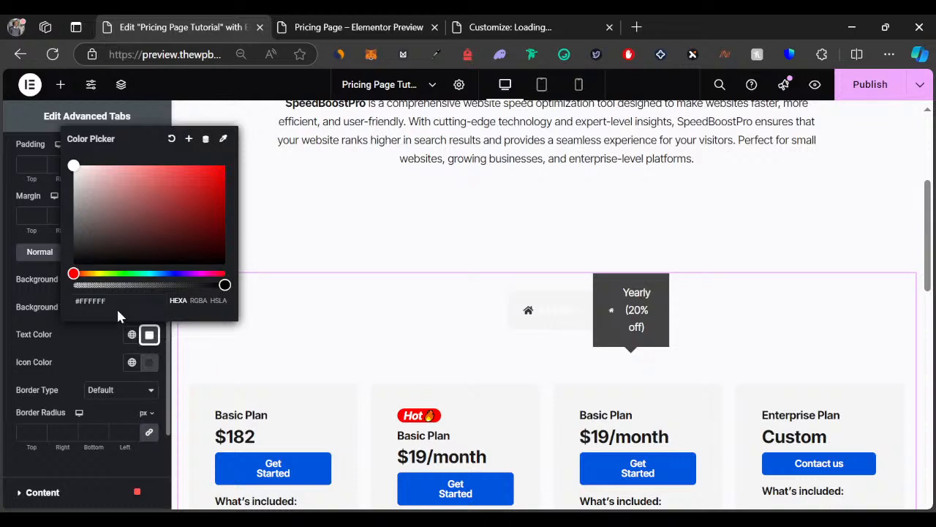
{"action": "left_click", "coordinate": [117, 301]}
{"action": "type", "text": "#1A1A1A"}
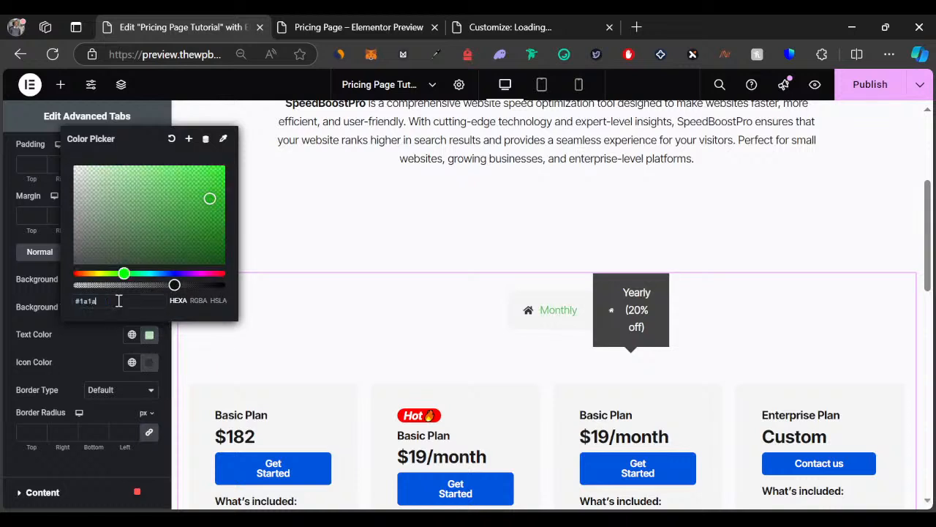
{"action": "left_click", "coordinate": [93, 353]}
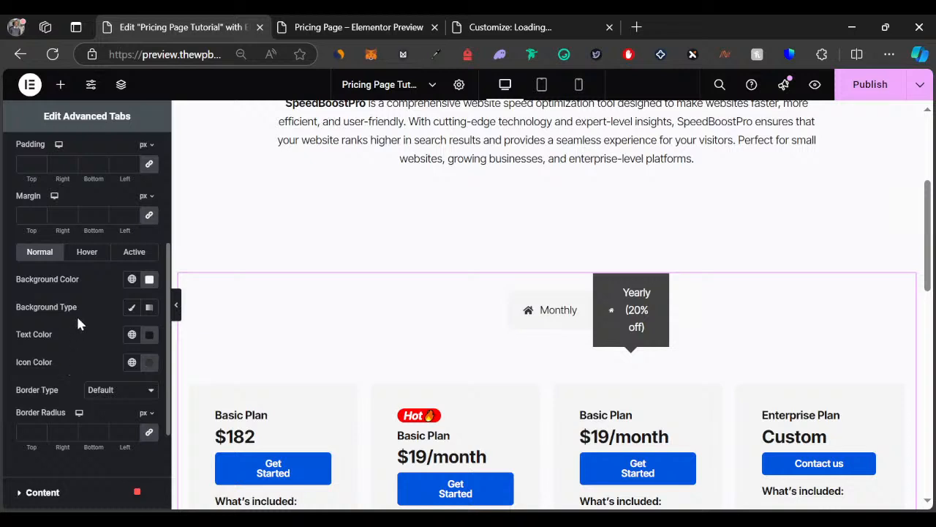
Step: Set the tab titles' hover background color to #0055DE
{"action": "left_click", "coordinate": [88, 253]}
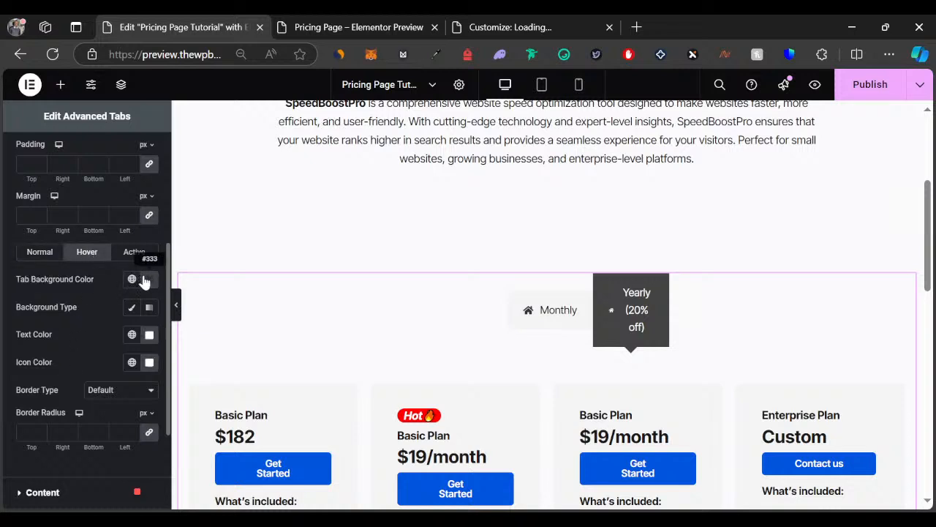
{"action": "left_click", "coordinate": [148, 280]}
{"action": "type", "text": "00"}
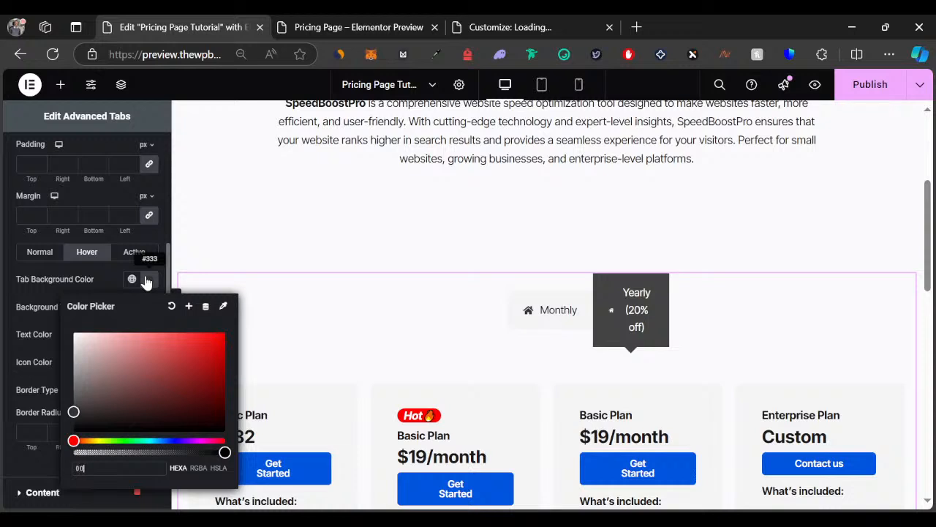
{"action": "type", "text": "55de"}
{"action": "left_click", "coordinate": [29, 303]}
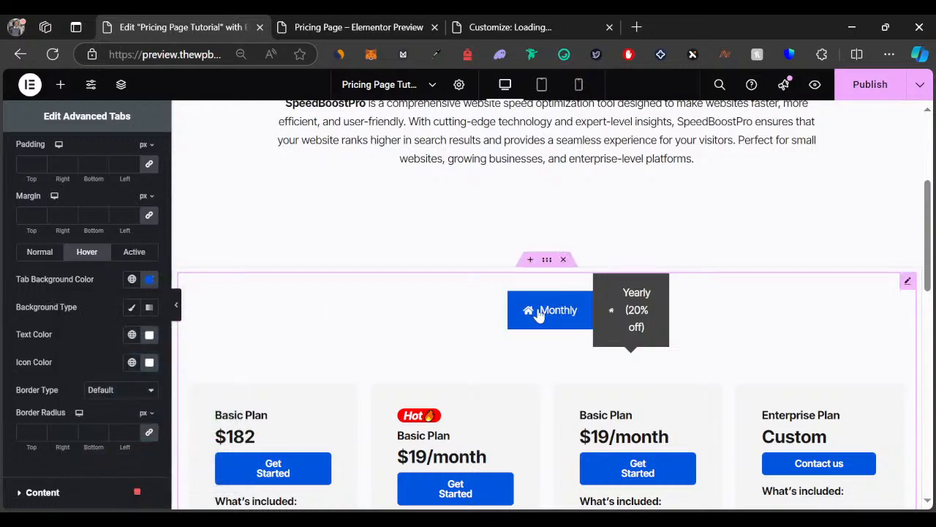
Step: Set the active tab title's background color to #0055DE and bring up the reference pricing page for comparison
{"action": "left_click", "coordinate": [133, 252]}
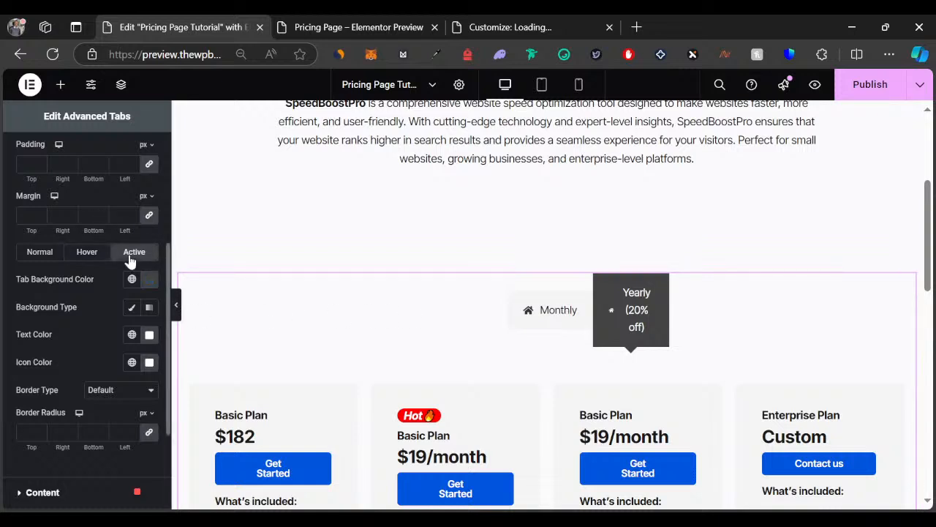
{"action": "left_click", "coordinate": [150, 278]}
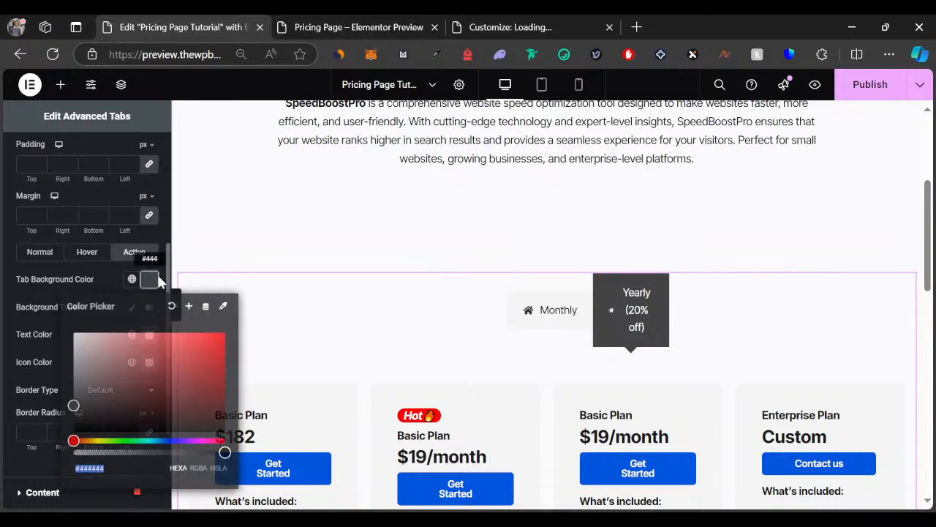
{"action": "type", "text": "0055de"}
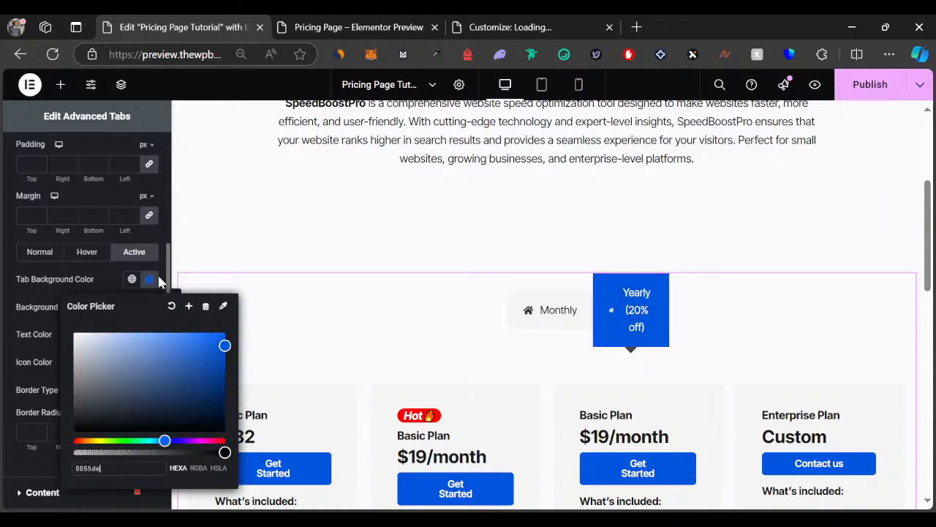
{"action": "left_click", "coordinate": [51, 323]}
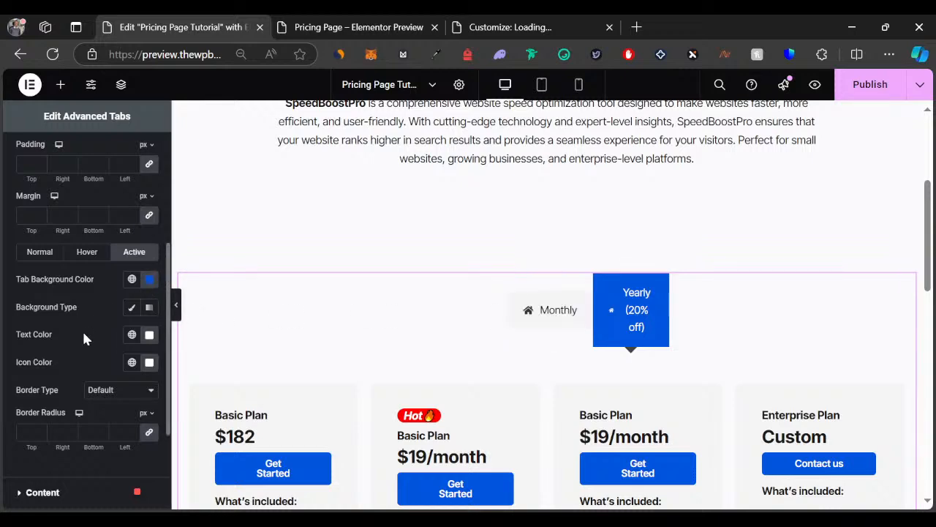
{"action": "left_click", "coordinate": [354, 25]}
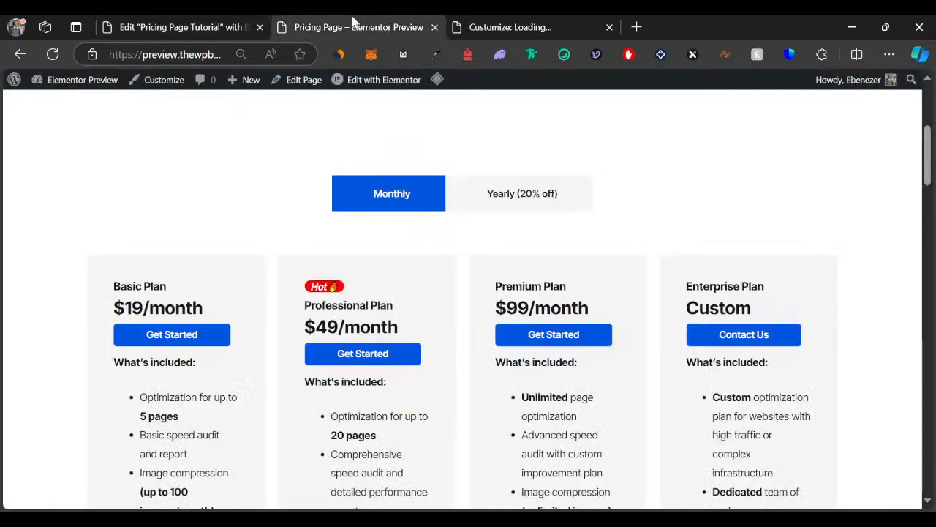
Step: Set the tab titles' typography to the Inter Tight family with weight 500 (Medium), comparing against the reference page
{"action": "left_click", "coordinate": [236, 22]}
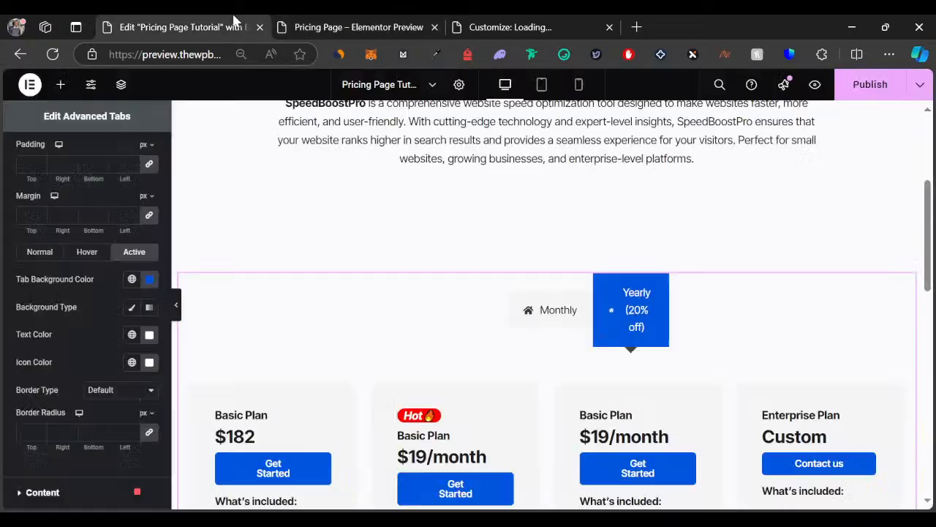
{"action": "left_click", "coordinate": [322, 24]}
{"action": "left_click", "coordinate": [228, 22]}
{"action": "scroll", "coordinate": [82, 353], "scroll_direction": "up", "scroll_amount": 3}
{"action": "left_click", "coordinate": [149, 257]}
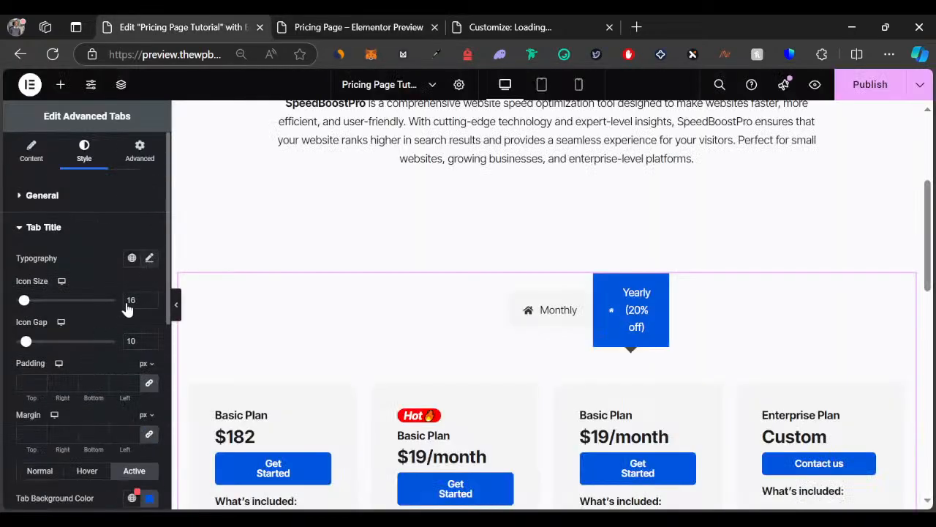
{"action": "left_click", "coordinate": [114, 323]}
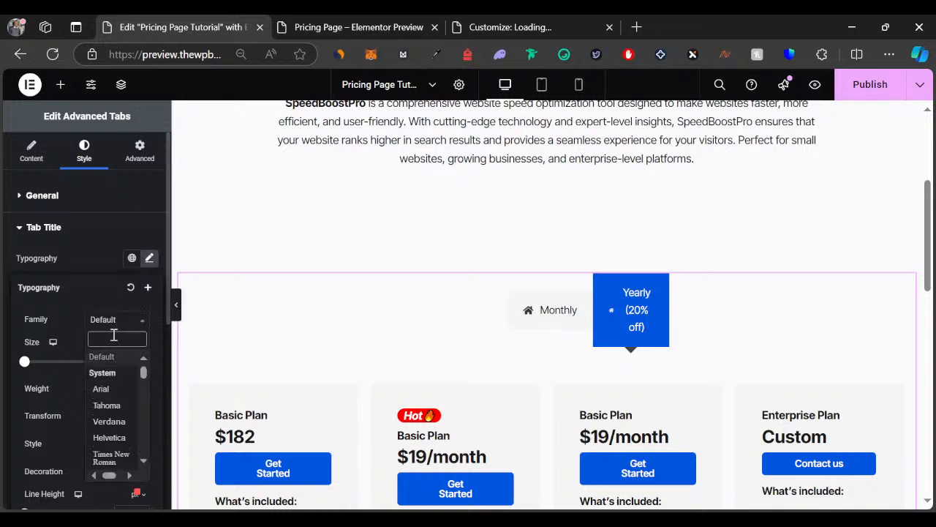
{"action": "type", "text": "inter"}
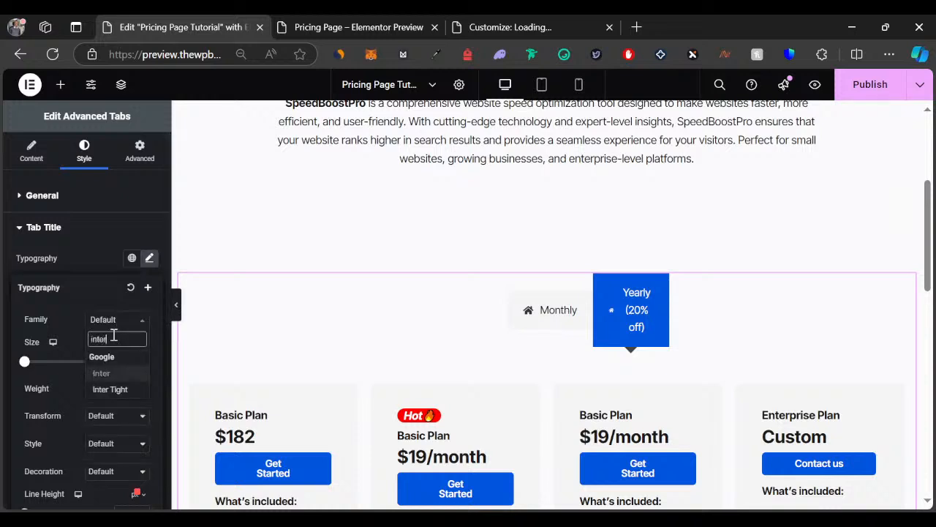
{"action": "key", "text": "Down"}
{"action": "key", "text": "Return"}
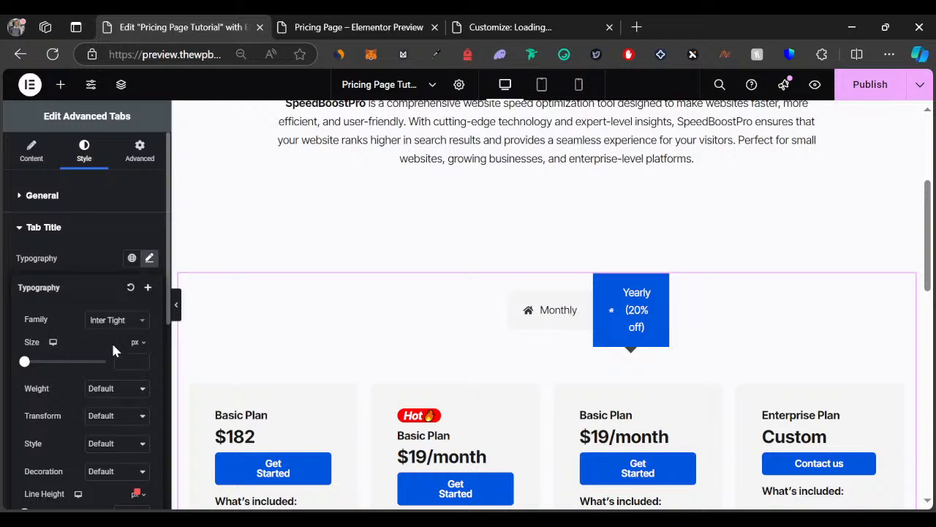
{"action": "left_click", "coordinate": [123, 257]}
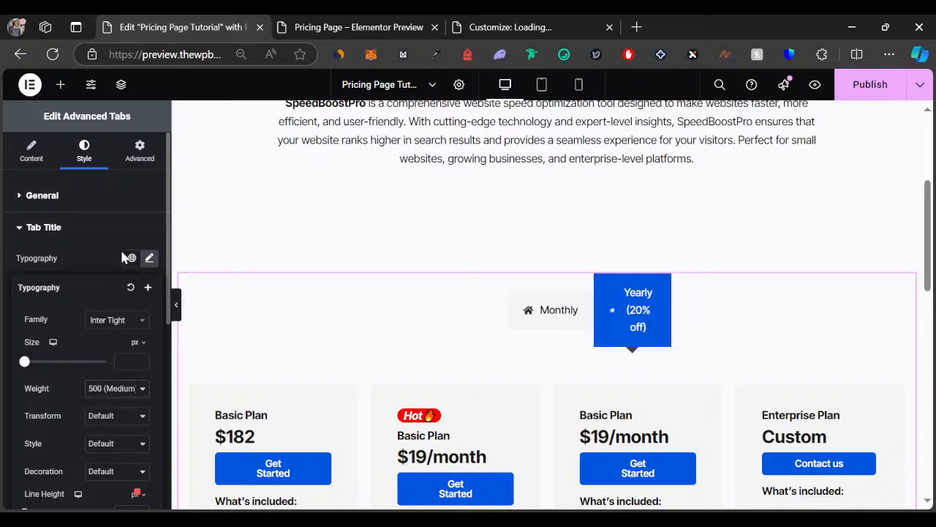
{"action": "left_click", "coordinate": [334, 24]}
{"action": "left_click", "coordinate": [196, 23]}
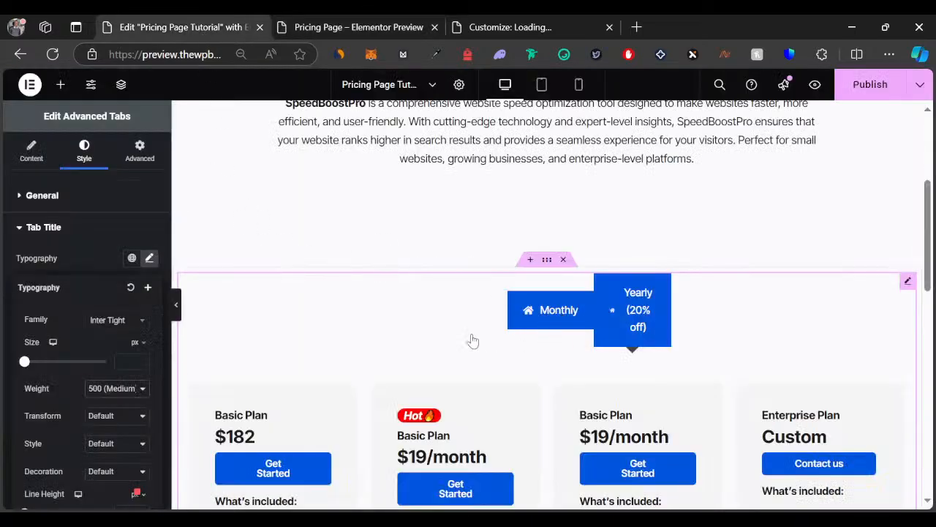
{"action": "left_click", "coordinate": [117, 253]}
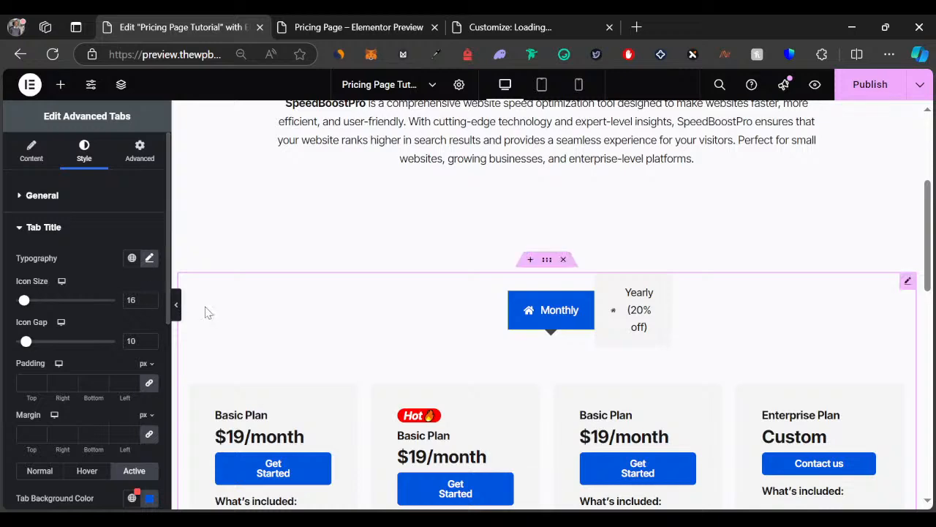
Step: Preview the tabs at full width, switching to Yearly (20% off) and back to Monthly
{"action": "left_click", "coordinate": [176, 307]}
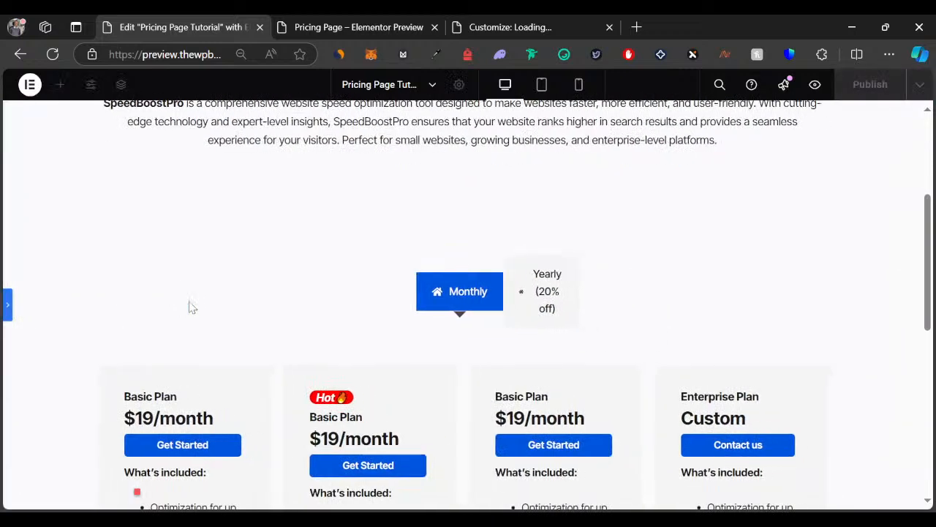
{"action": "left_click", "coordinate": [556, 296]}
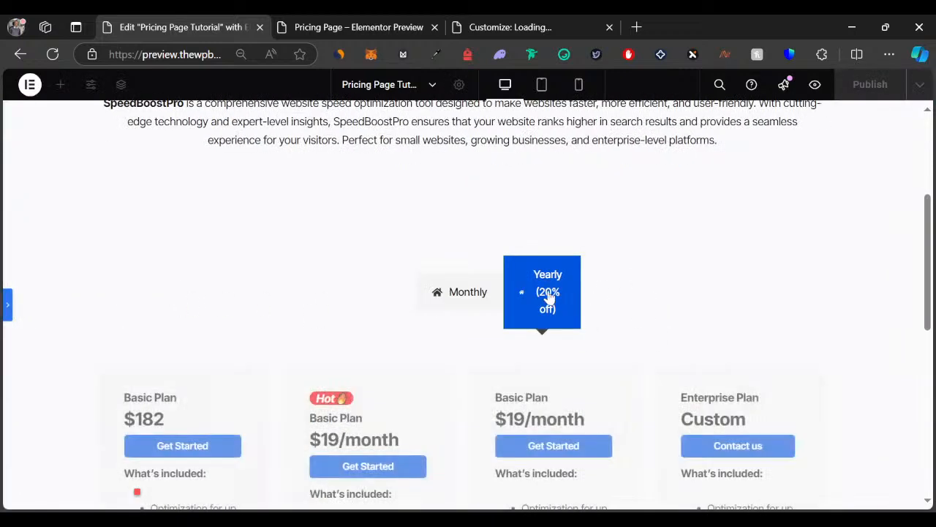
{"action": "left_click", "coordinate": [486, 292]}
{"action": "left_click", "coordinate": [8, 306]}
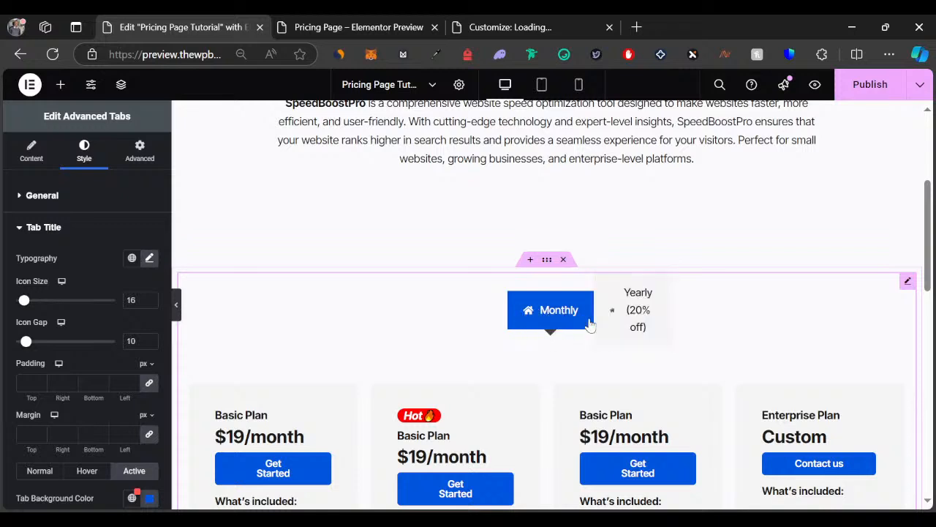
Step: In the Advanced Tabs content settings, set the Monthly tab's icon type to none
{"action": "left_click", "coordinate": [32, 153]}
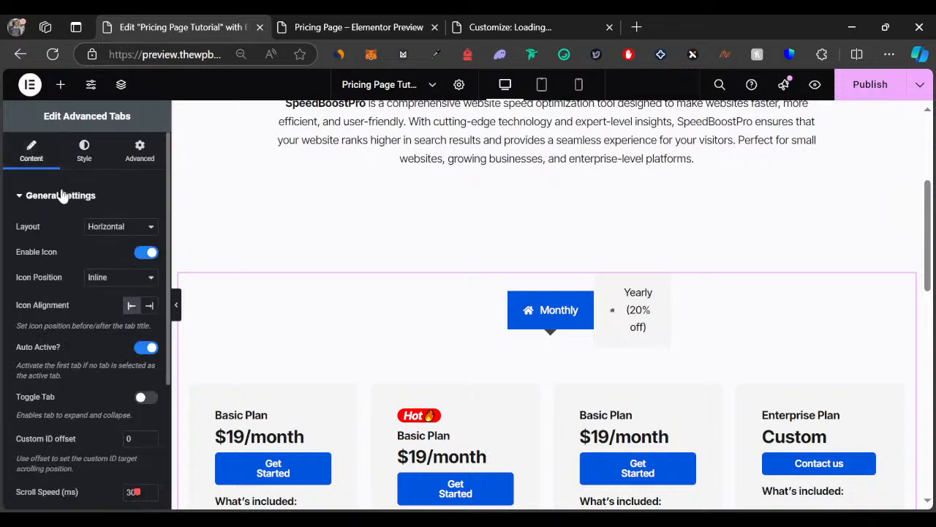
{"action": "scroll", "coordinate": [66, 366], "scroll_direction": "down", "scroll_amount": 1}
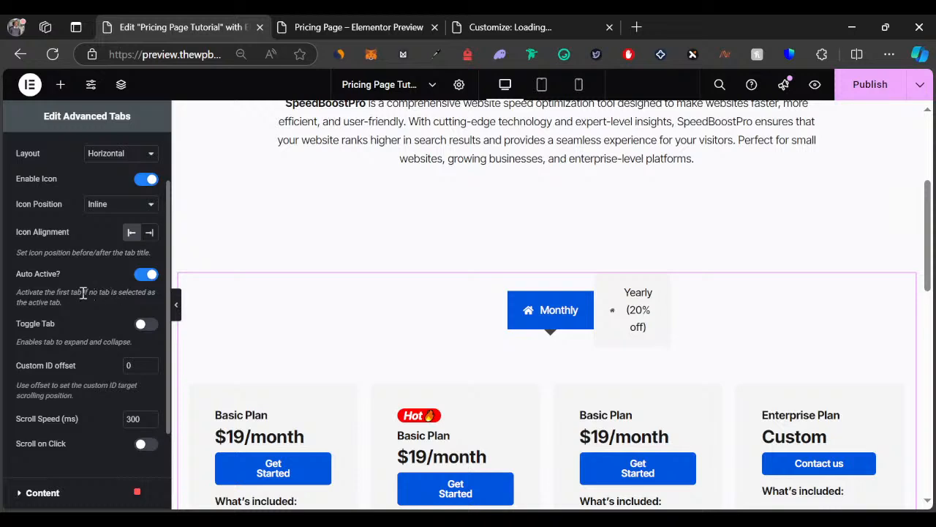
{"action": "scroll", "coordinate": [72, 249], "scroll_direction": "down", "scroll_amount": 2}
{"action": "left_click", "coordinate": [56, 381]}
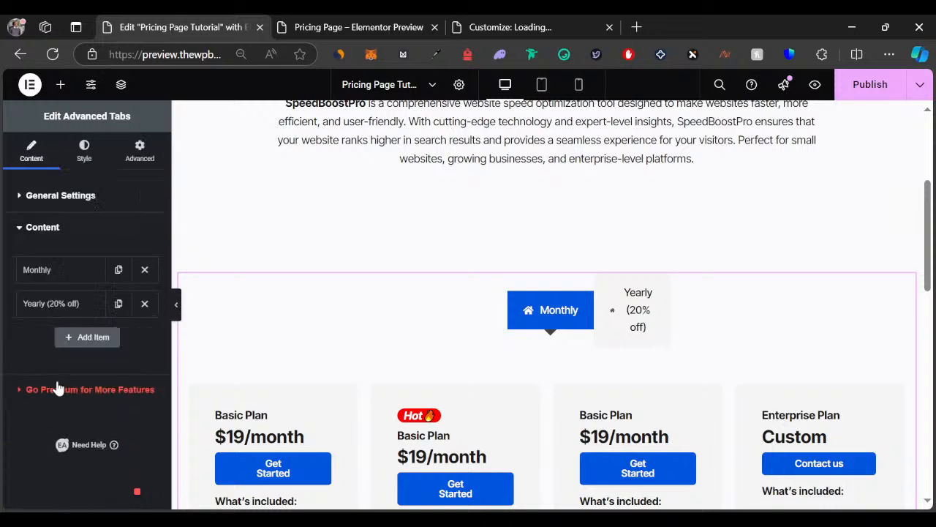
{"action": "left_click", "coordinate": [49, 272]}
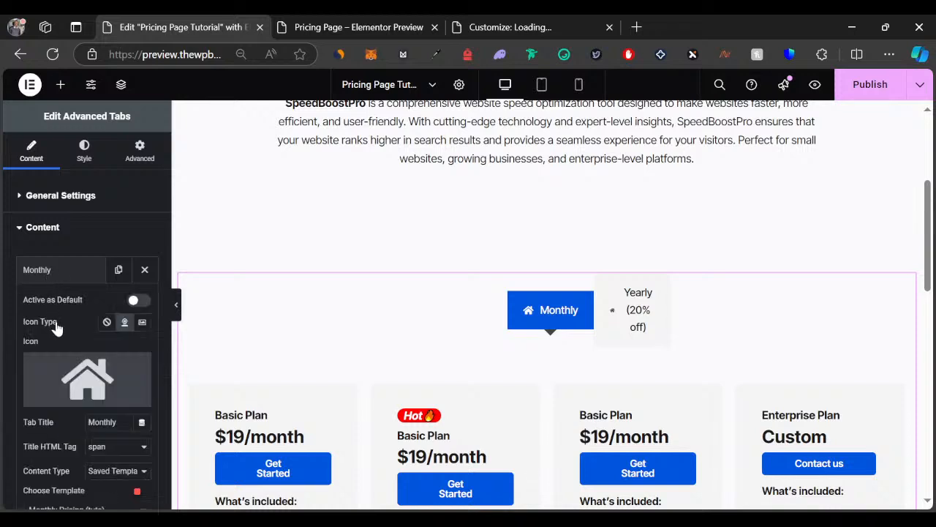
{"action": "left_click", "coordinate": [107, 322]}
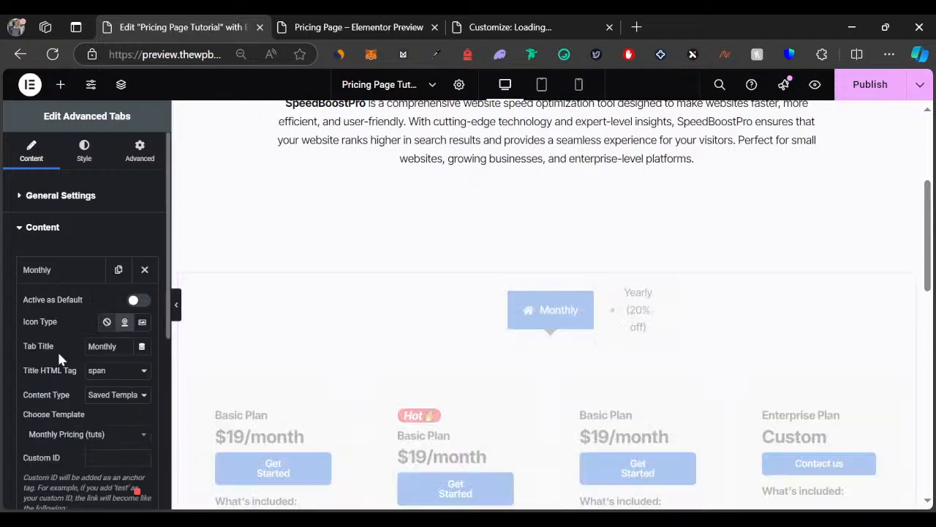
Step: Set the Yearly (20% off) tab's icon type to none
{"action": "scroll", "coordinate": [51, 388], "scroll_direction": "down", "scroll_amount": 3}
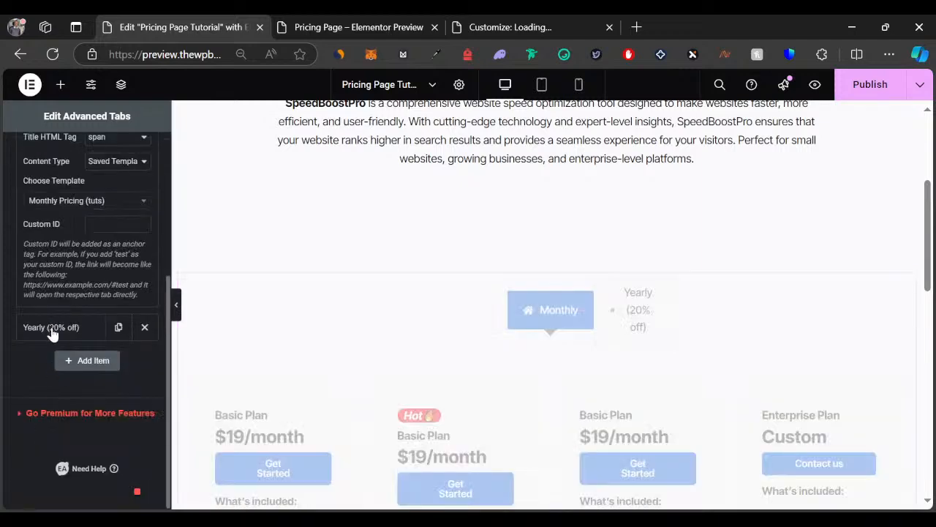
{"action": "left_click", "coordinate": [51, 329]}
{"action": "scroll", "coordinate": [103, 267], "scroll_direction": "up", "scroll_amount": 2}
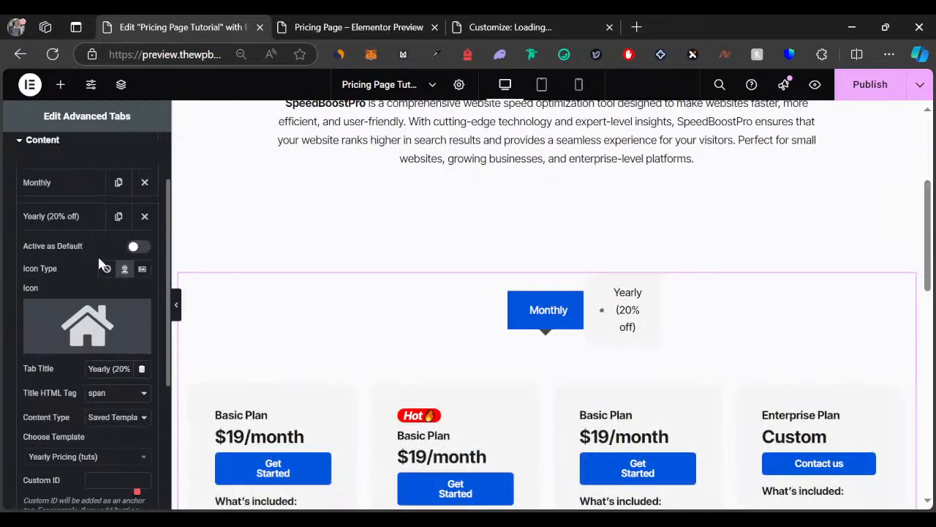
{"action": "left_click", "coordinate": [106, 270]}
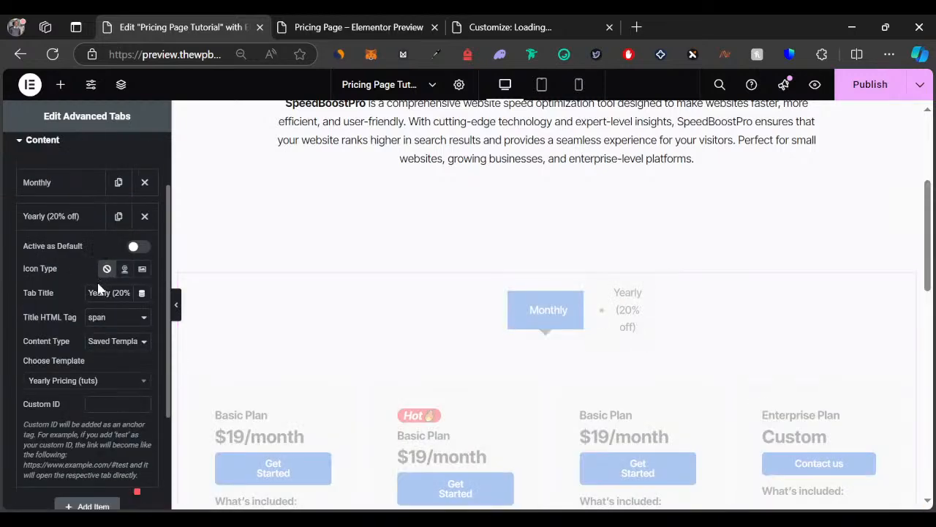
{"action": "scroll", "coordinate": [57, 316], "scroll_direction": "up", "scroll_amount": 2}
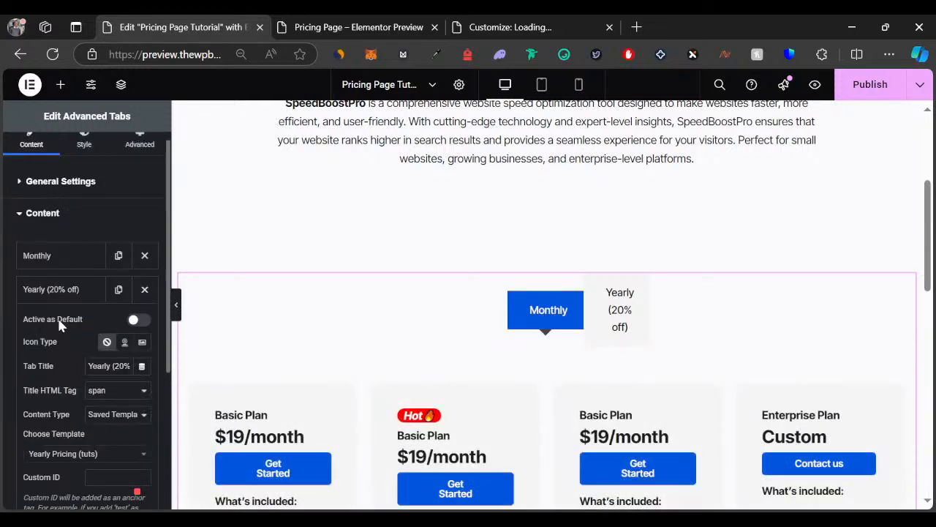
Step: Turn off the caret shown on the active tab in the Advanced Tabs styling
{"action": "left_click", "coordinate": [81, 167]}
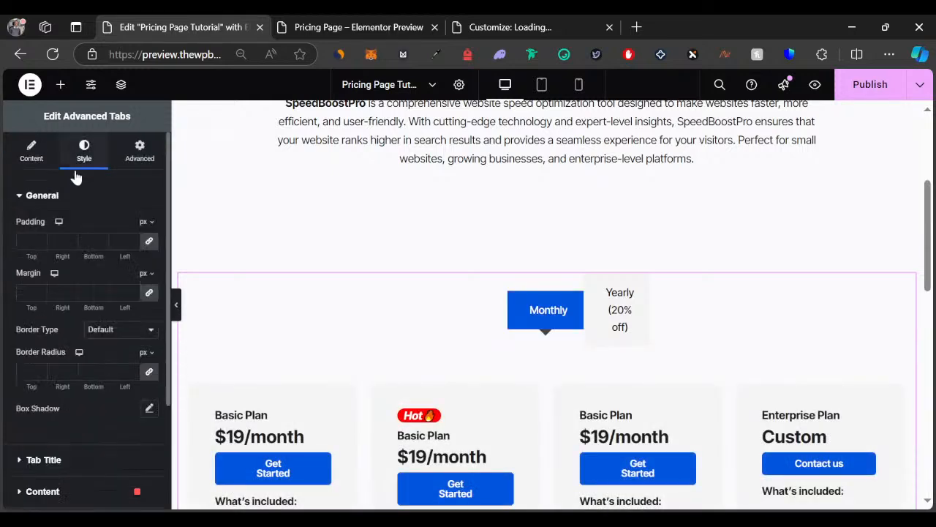
{"action": "scroll", "coordinate": [62, 340], "scroll_direction": "down", "scroll_amount": 2}
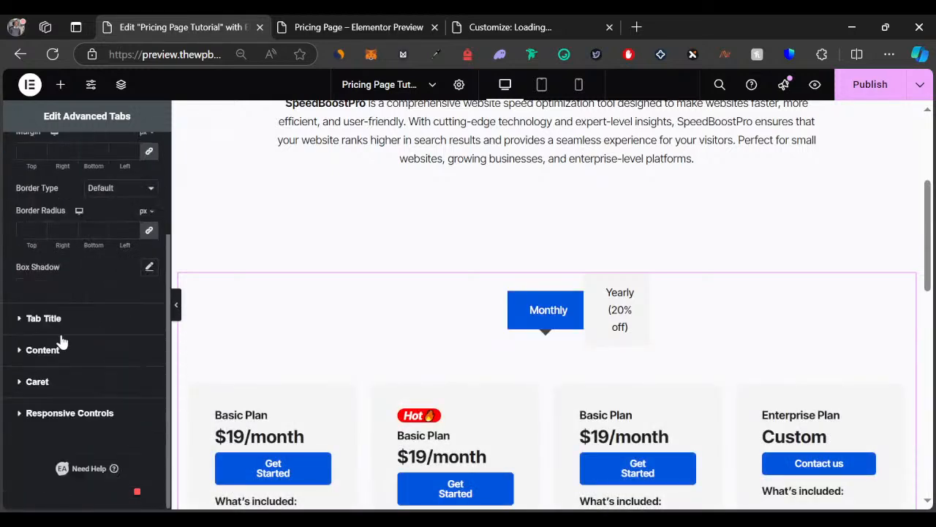
{"action": "left_click", "coordinate": [38, 382]}
{"action": "left_click", "coordinate": [146, 322]}
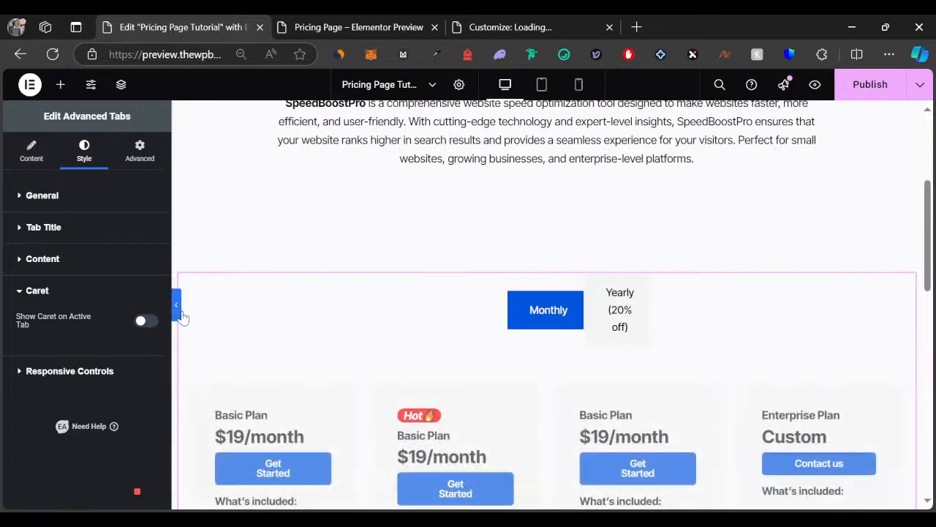
Step: Switch to the site customizer, delete all the code in Additional CSS, and publish the change
{"action": "left_click", "coordinate": [512, 26]}
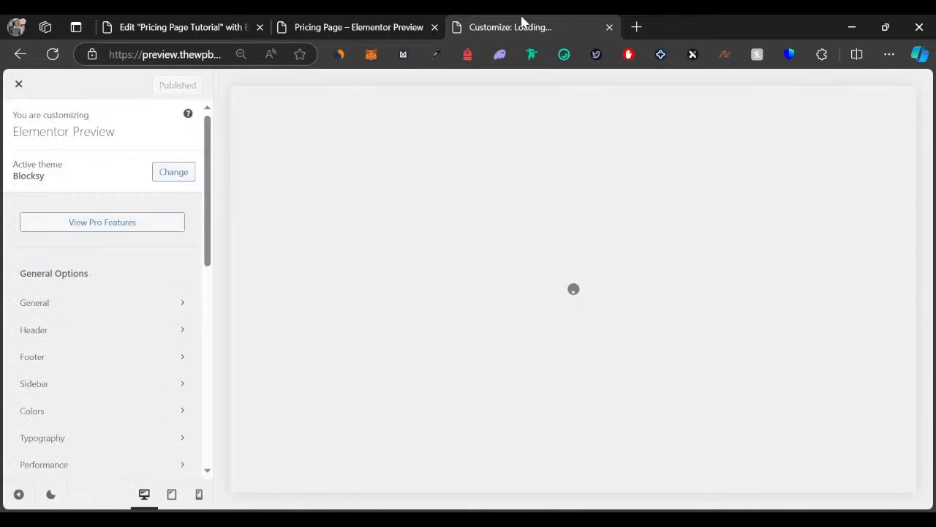
{"action": "scroll", "coordinate": [173, 352], "scroll_direction": "down", "scroll_amount": 10}
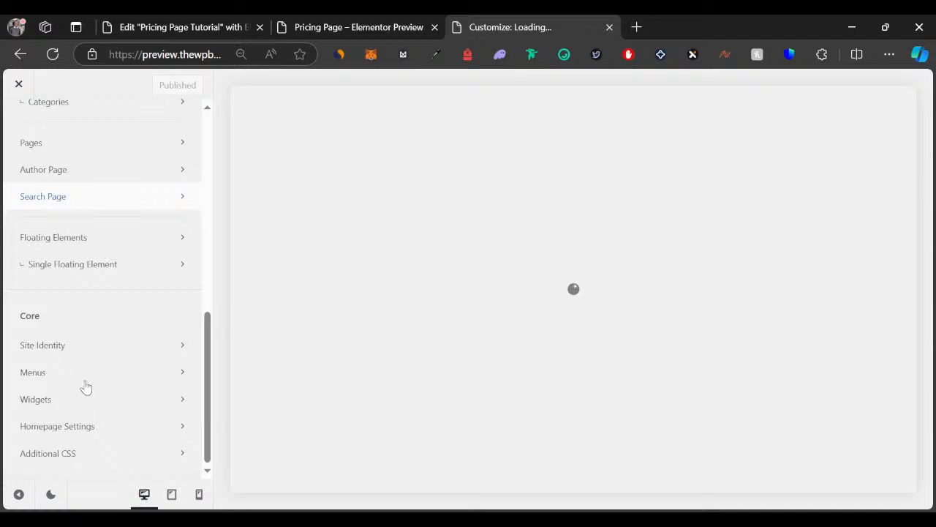
{"action": "left_click", "coordinate": [82, 465]}
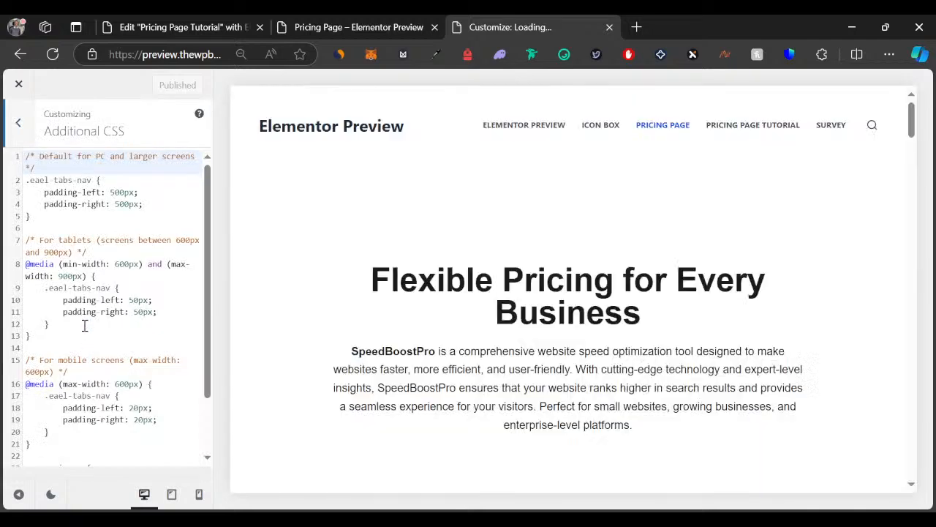
{"action": "left_click", "coordinate": [81, 312]}
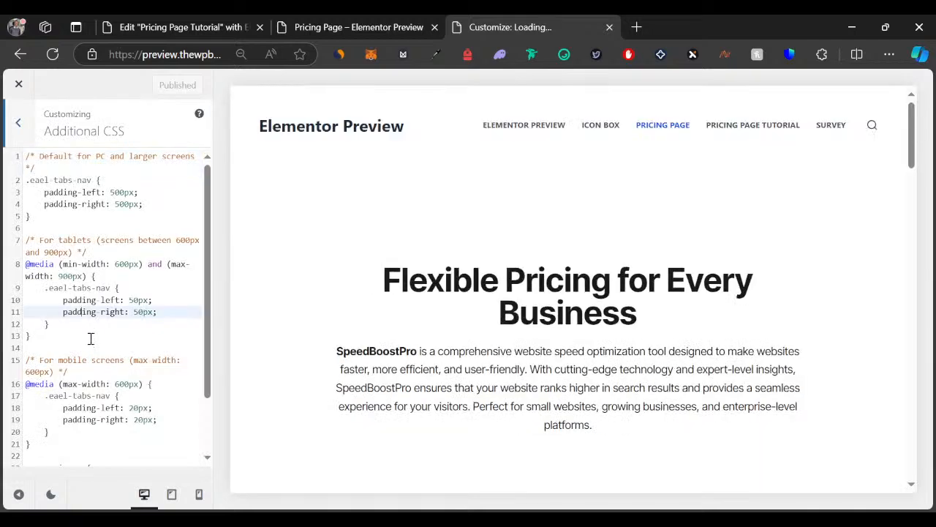
{"action": "key", "text": "ctrl+a"}
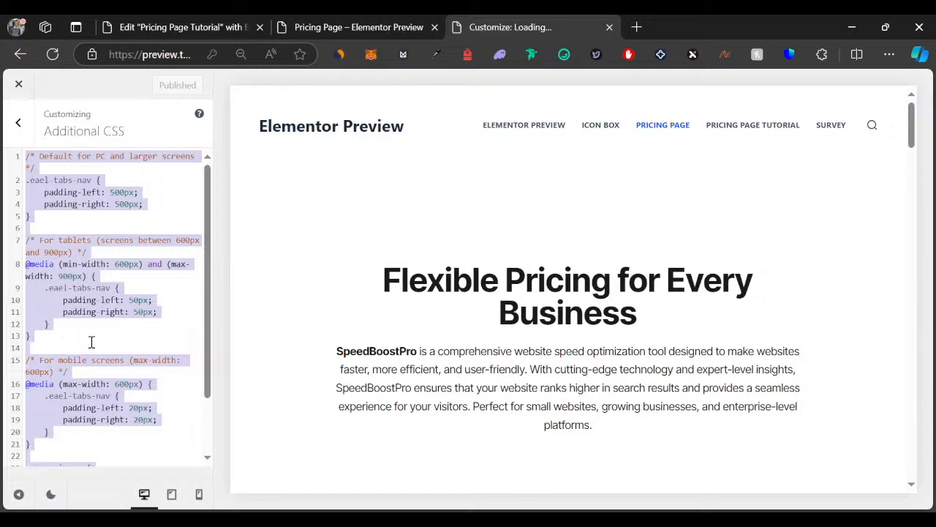
{"action": "scroll", "coordinate": [145, 290], "scroll_direction": "down", "scroll_amount": 2}
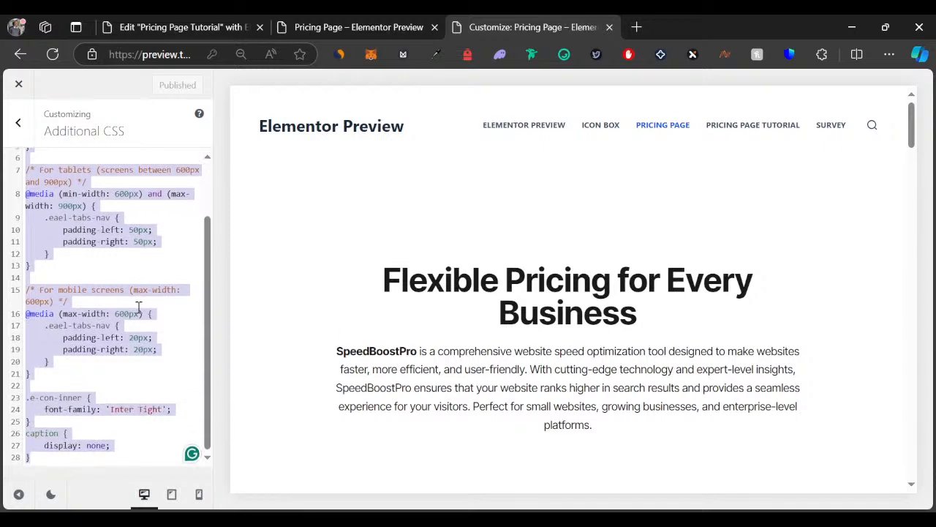
{"action": "key", "text": "BackSpace"}
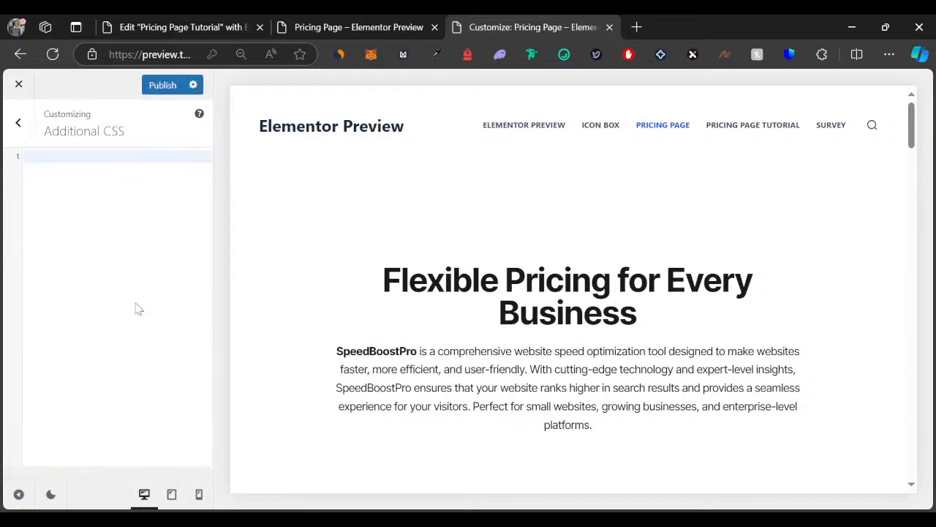
{"action": "left_click", "coordinate": [157, 87]}
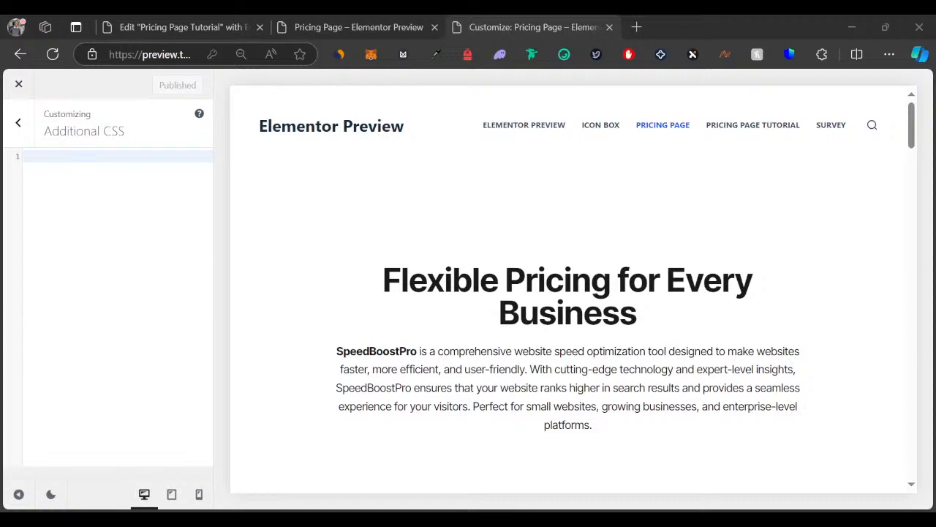
Step: Return to the Pricing Page Tutorial editor, check the tabs at full width, and publish the page
{"action": "left_click", "coordinate": [209, 24]}
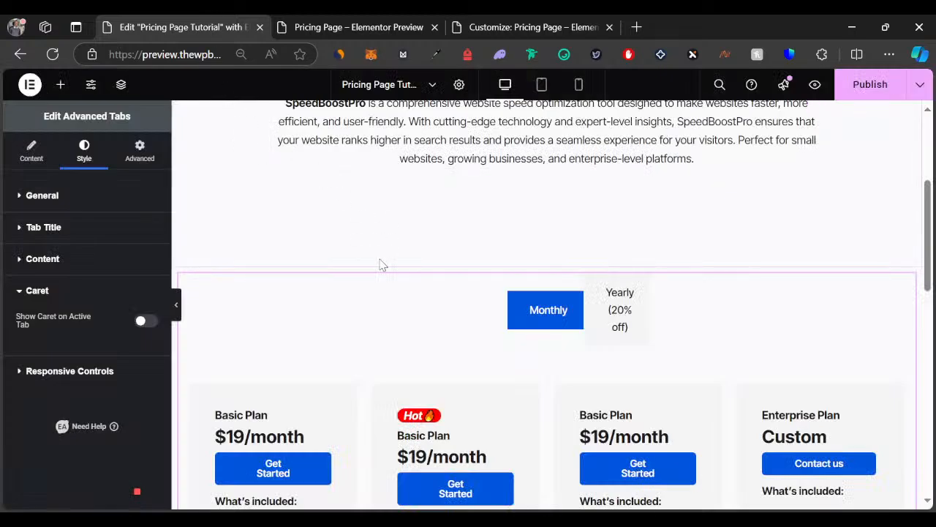
{"action": "left_click", "coordinate": [176, 304]}
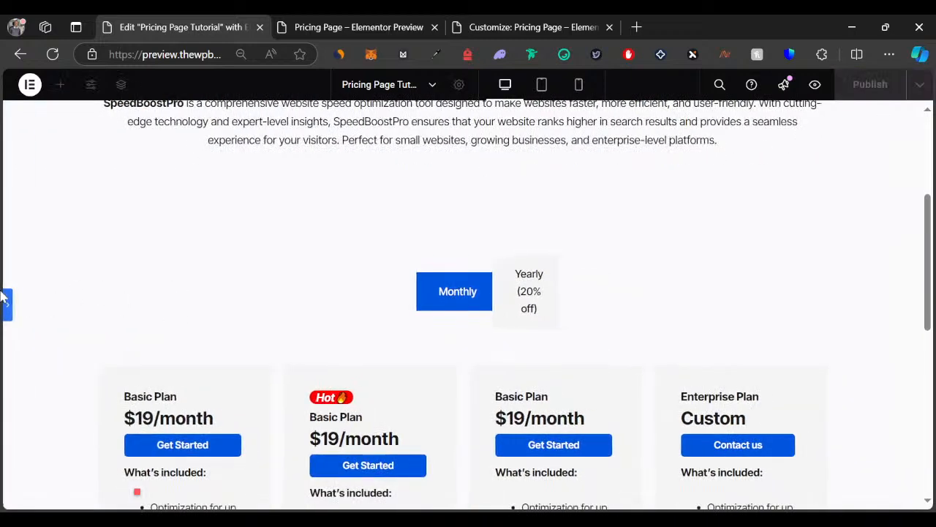
{"action": "left_click", "coordinate": [5, 303]}
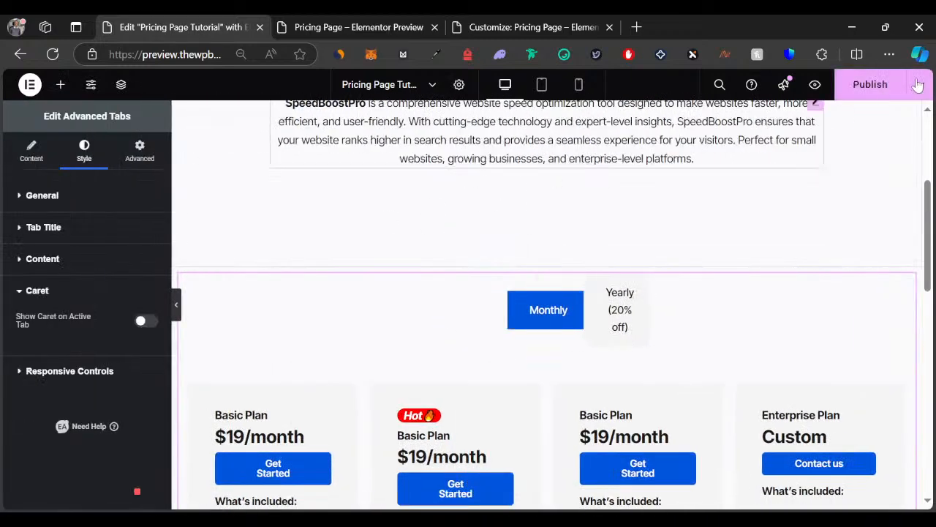
{"action": "left_click", "coordinate": [884, 91]}
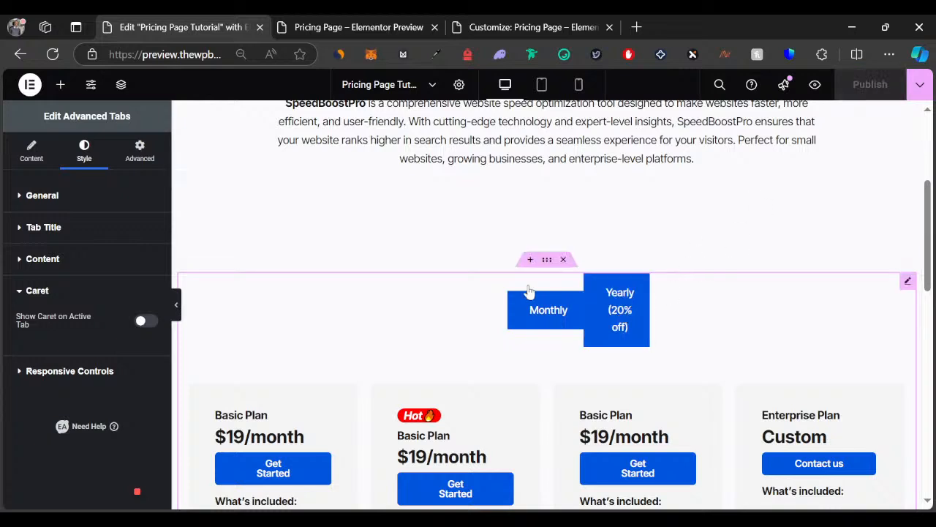
Step: Reload the Pricing Page Tutorial editor and check the Monthly and Yearly (20% off) tabs and their plan cards
{"action": "left_click", "coordinate": [63, 53]}
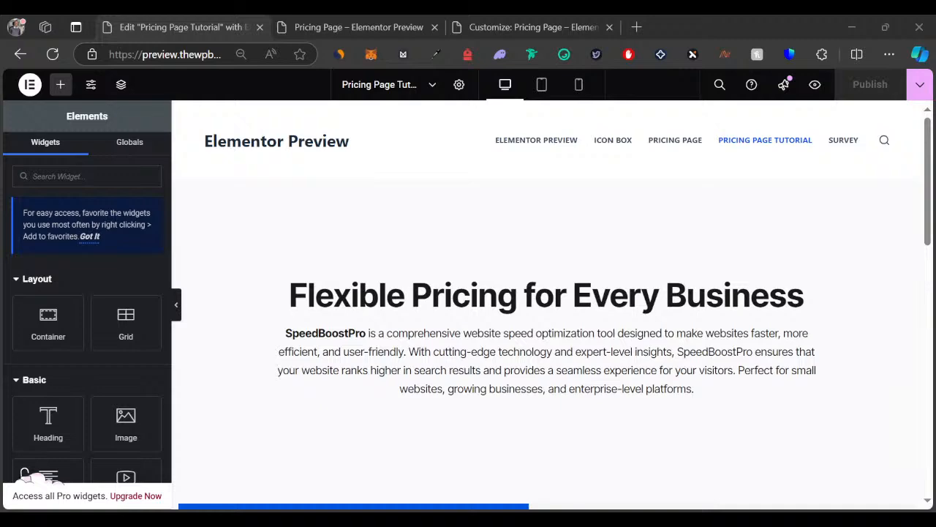
{"action": "scroll", "coordinate": [548, 307], "scroll_direction": "down", "scroll_amount": 3}
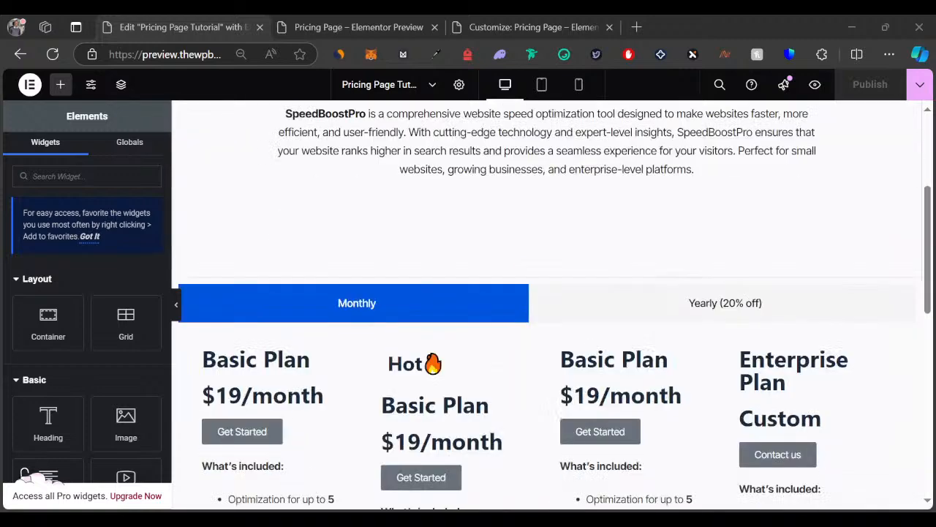
{"action": "scroll", "coordinate": [548, 307], "scroll_direction": "down", "scroll_amount": 4}
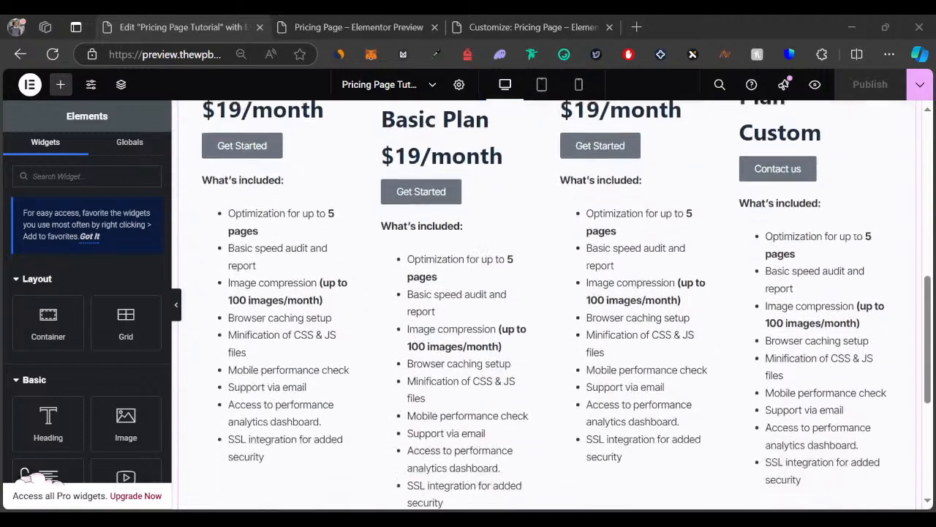
{"action": "scroll", "coordinate": [549, 307], "scroll_direction": "up", "scroll_amount": 2}
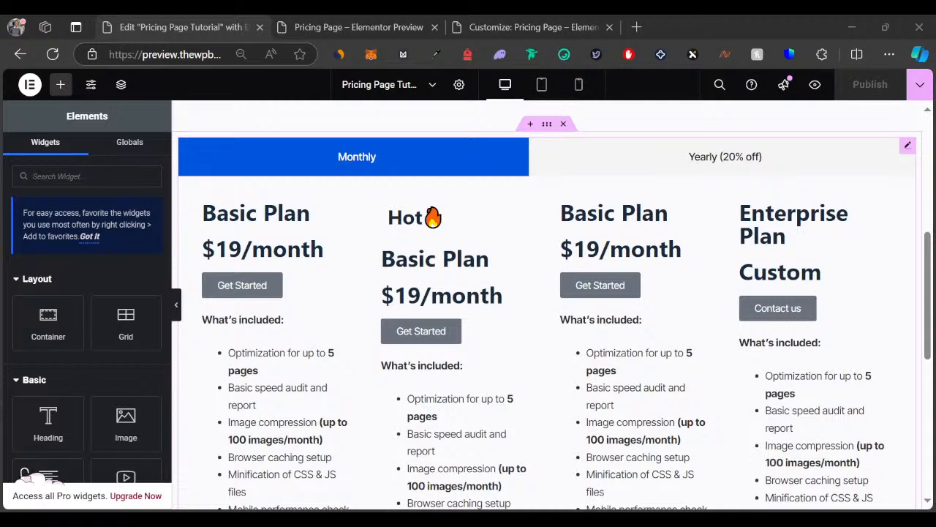
{"action": "scroll", "coordinate": [549, 307], "scroll_direction": "down", "scroll_amount": 2}
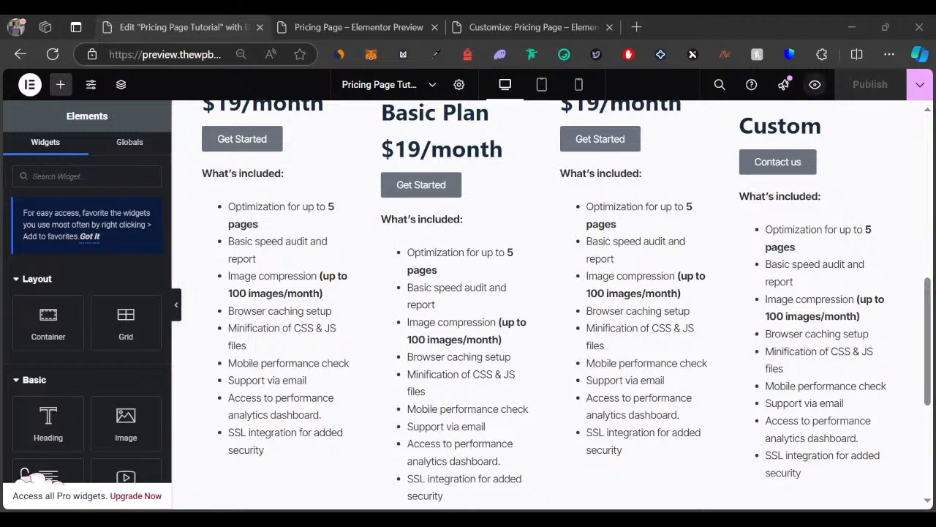
Step: Preview the tutorial page in a separate browser tab, and open the site dashboard from the reference Pricing Page in another
{"action": "left_click", "coordinate": [814, 85]}
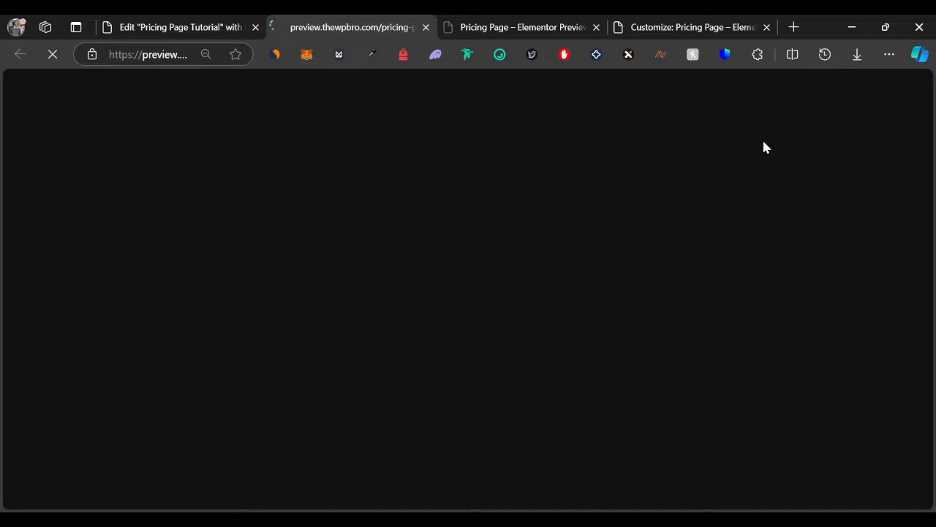
{"action": "left_click", "coordinate": [502, 25]}
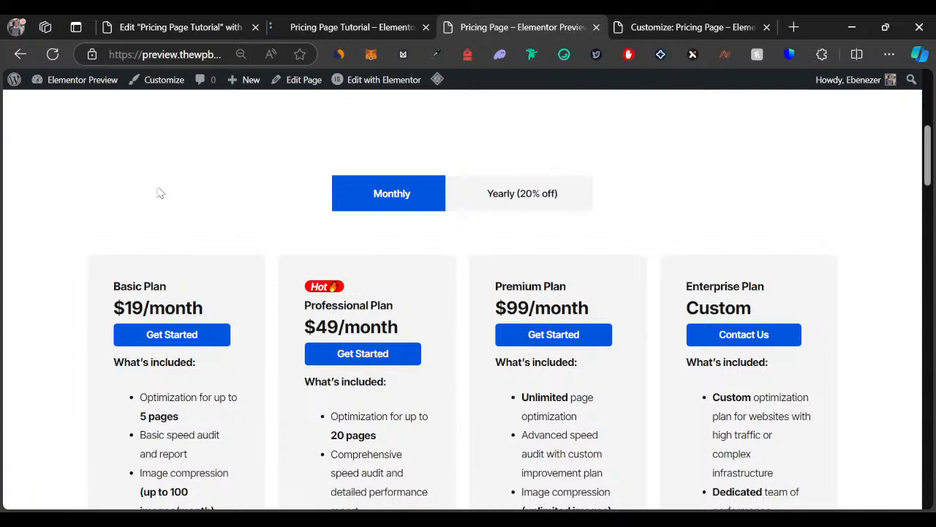
{"action": "mouse_move", "coordinate": [80, 82]}
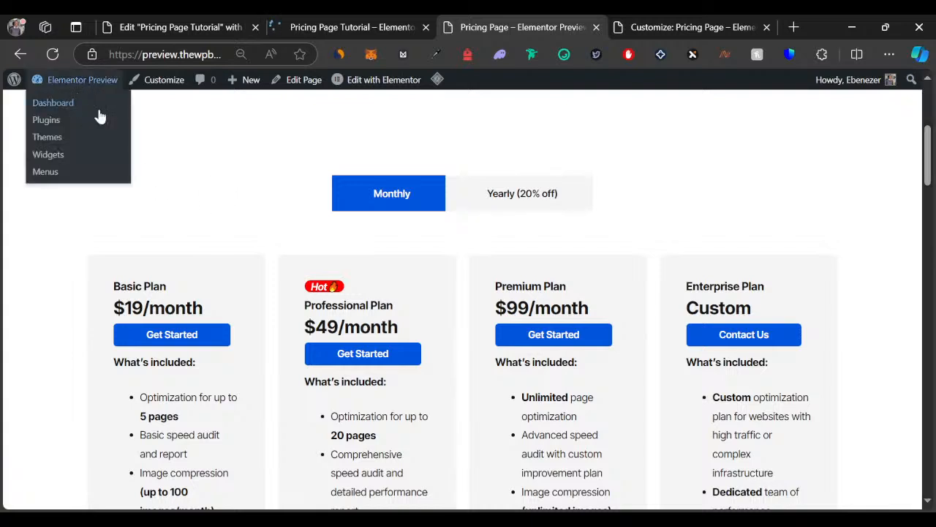
{"action": "middle_click", "coordinate": [98, 110]}
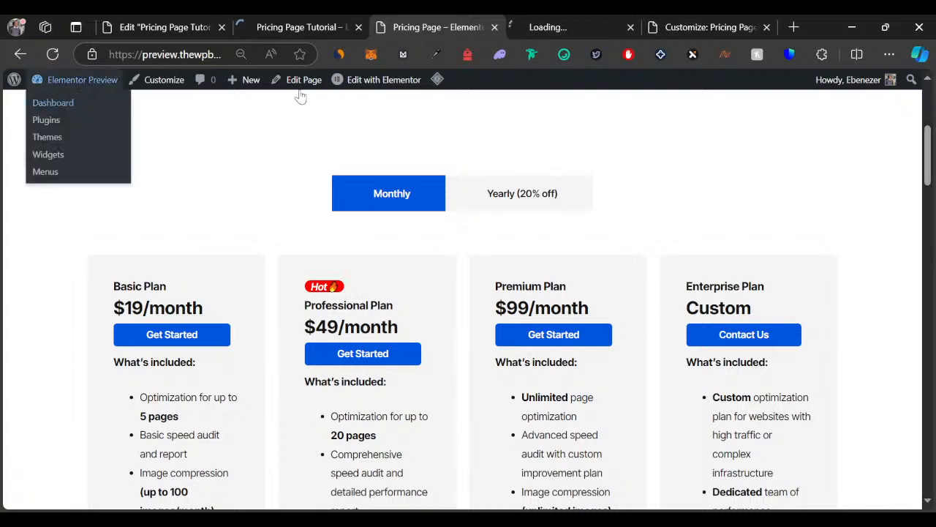
Step: Check the tabs and plan cards on the live preview of the Pricing Page Tutorial
{"action": "left_click", "coordinate": [323, 21]}
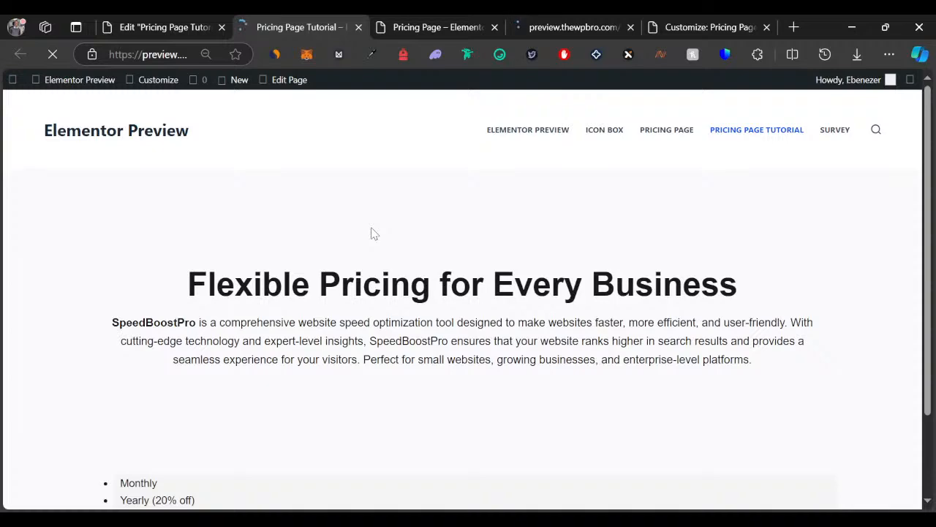
{"action": "scroll", "coordinate": [374, 234], "scroll_direction": "down", "scroll_amount": 1}
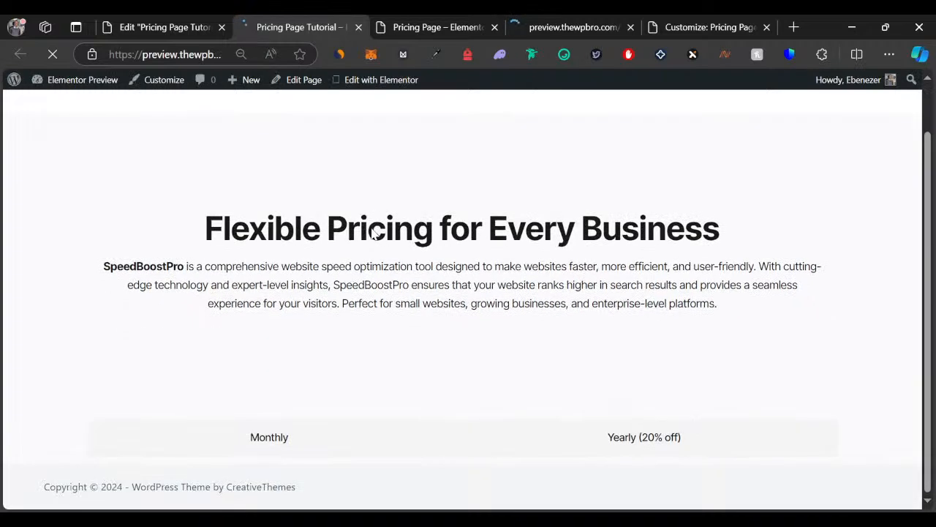
{"action": "scroll", "coordinate": [372, 233], "scroll_direction": "down", "scroll_amount": 5}
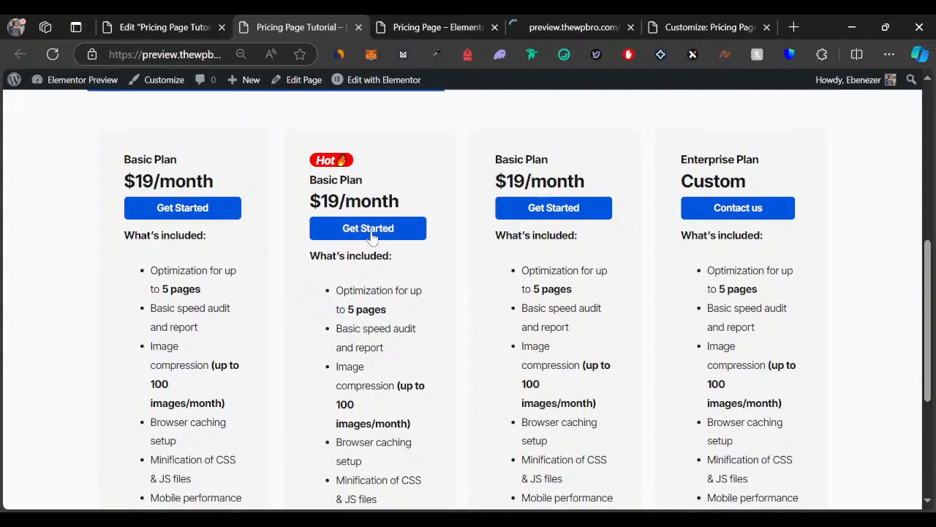
Step: Return to the editor, inspect the pricing section down to the empty container area, and select the Advanced Tabs widget
{"action": "left_click", "coordinate": [189, 23]}
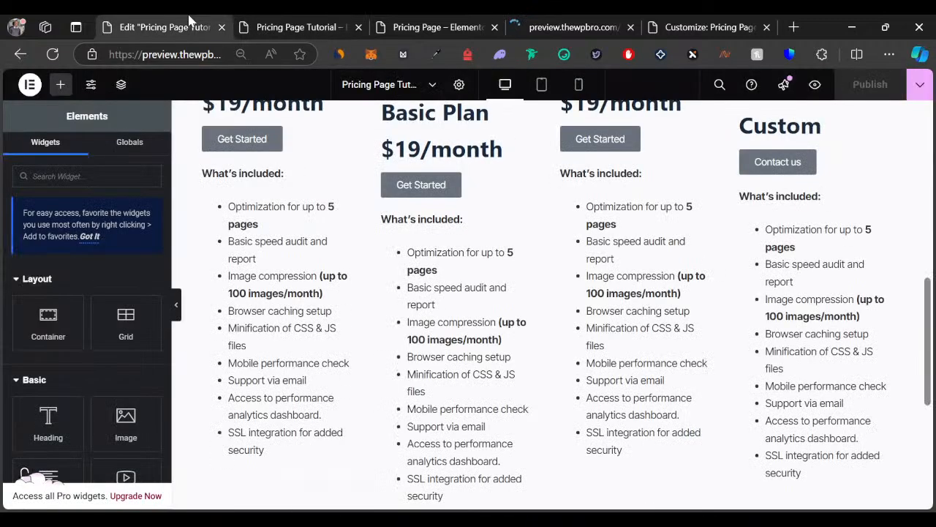
{"action": "scroll", "coordinate": [369, 313], "scroll_direction": "up", "scroll_amount": 3}
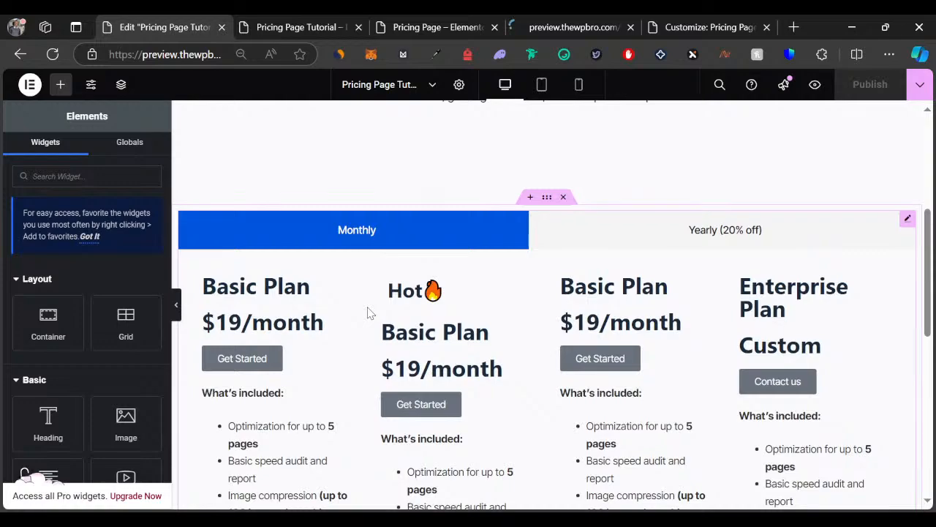
{"action": "scroll", "coordinate": [370, 313], "scroll_direction": "down", "scroll_amount": 1}
{"action": "scroll", "coordinate": [364, 333], "scroll_direction": "down", "scroll_amount": 5}
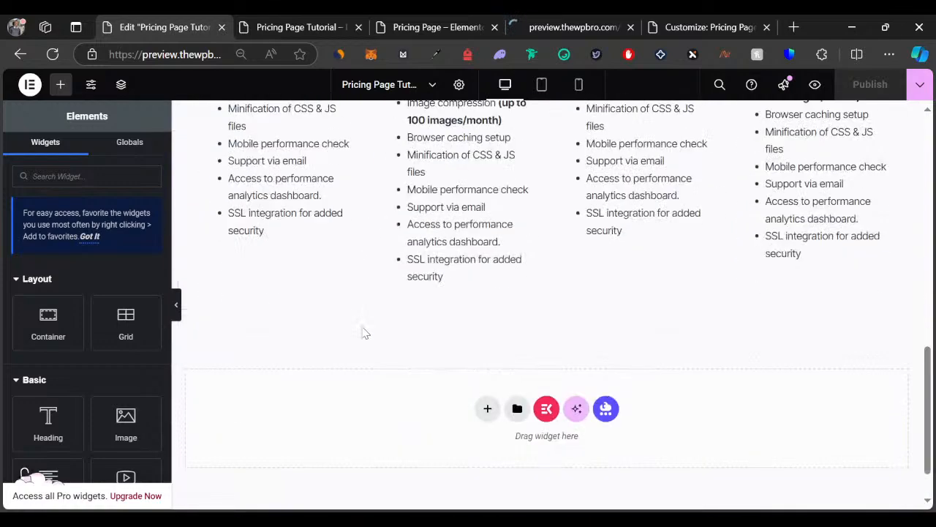
{"action": "scroll", "coordinate": [363, 333], "scroll_direction": "up", "scroll_amount": 4}
{"action": "scroll", "coordinate": [366, 333], "scroll_direction": "up", "scroll_amount": 3}
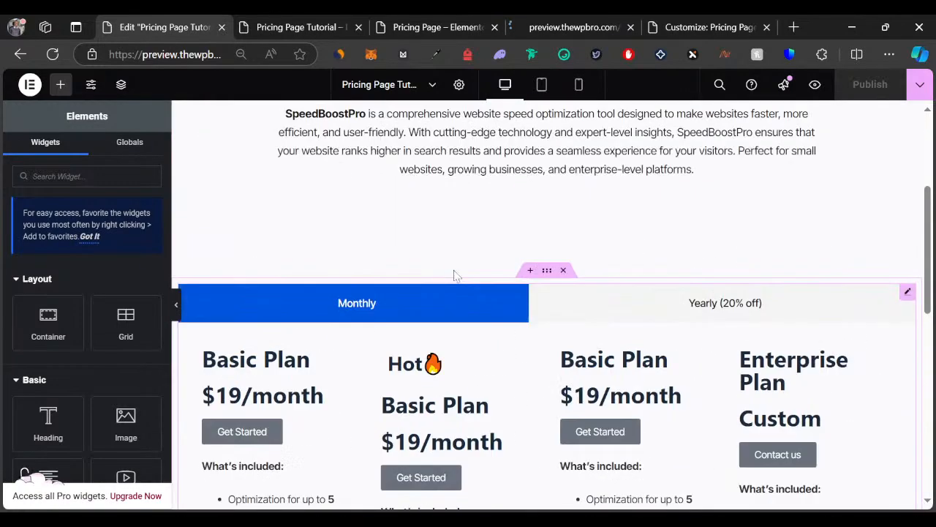
{"action": "left_click", "coordinate": [388, 313]}
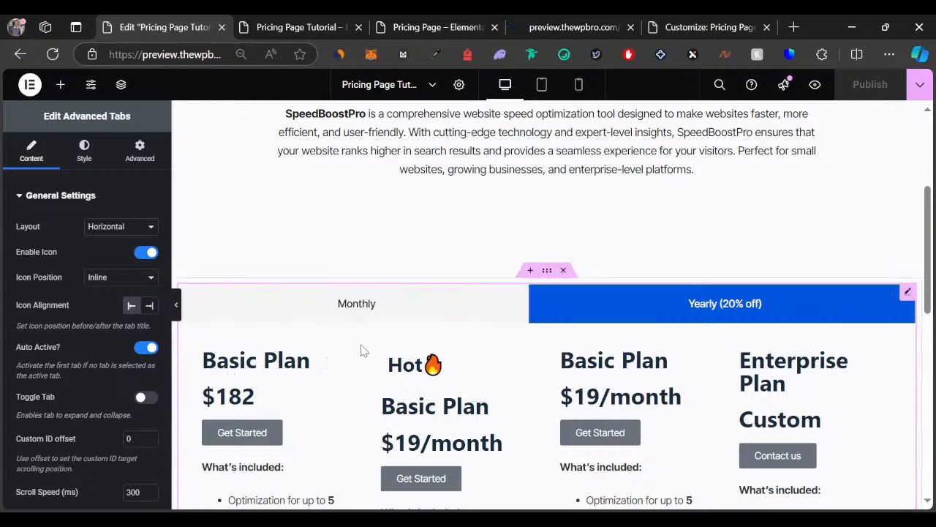
Step: Compare the tutorial preview's tabs with the reference Pricing Page, and close the tutorial preview
{"action": "left_click", "coordinate": [311, 23]}
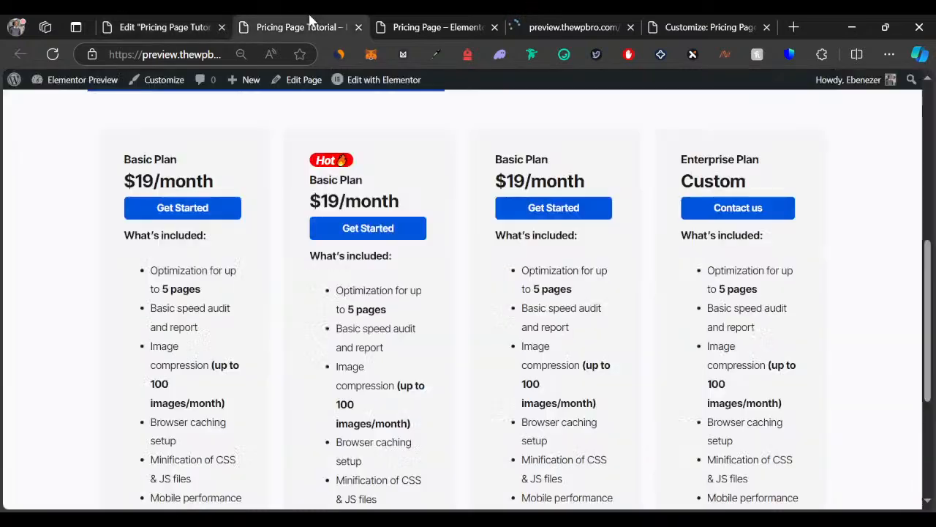
{"action": "scroll", "coordinate": [330, 236], "scroll_direction": "up", "scroll_amount": 3}
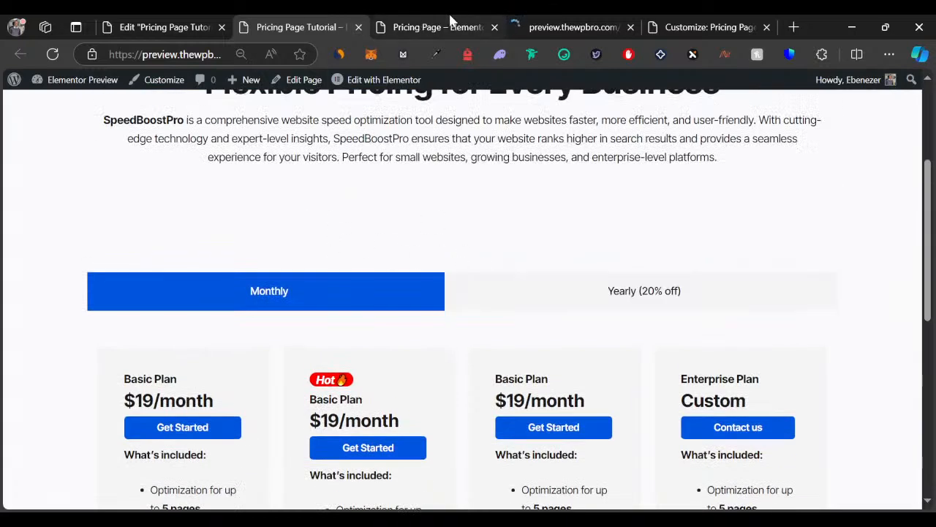
{"action": "left_click", "coordinate": [418, 22]}
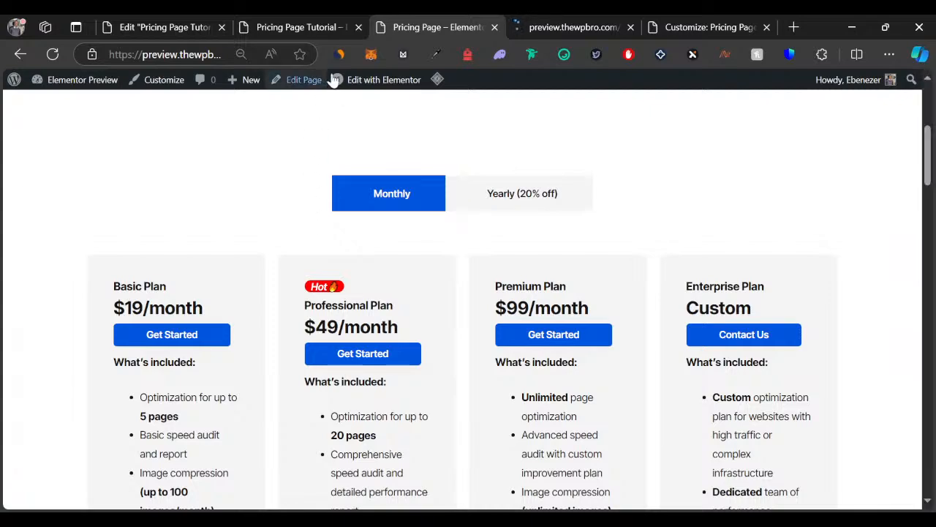
{"action": "left_click", "coordinate": [358, 27]}
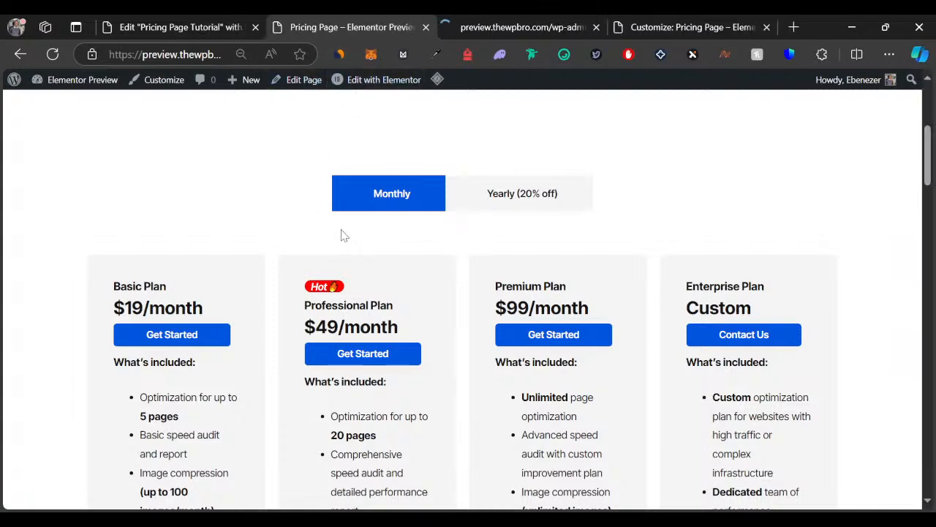
Step: Check the Yearly (20% off) plans on the reference Pricing Page, and switch its pricing back to Monthly
{"action": "left_click", "coordinate": [474, 194]}
{"action": "scroll", "coordinate": [271, 264], "scroll_direction": "down", "scroll_amount": 6}
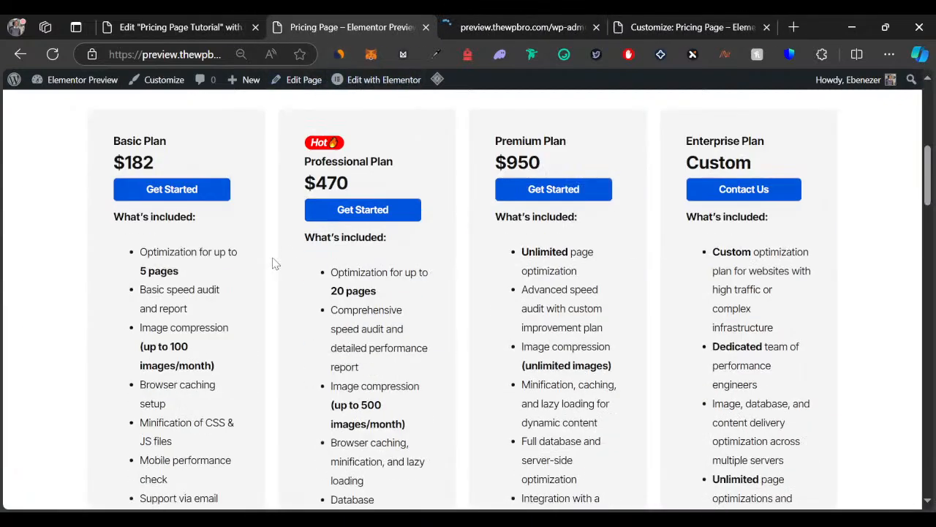
{"action": "scroll", "coordinate": [296, 250], "scroll_direction": "up", "scroll_amount": 8}
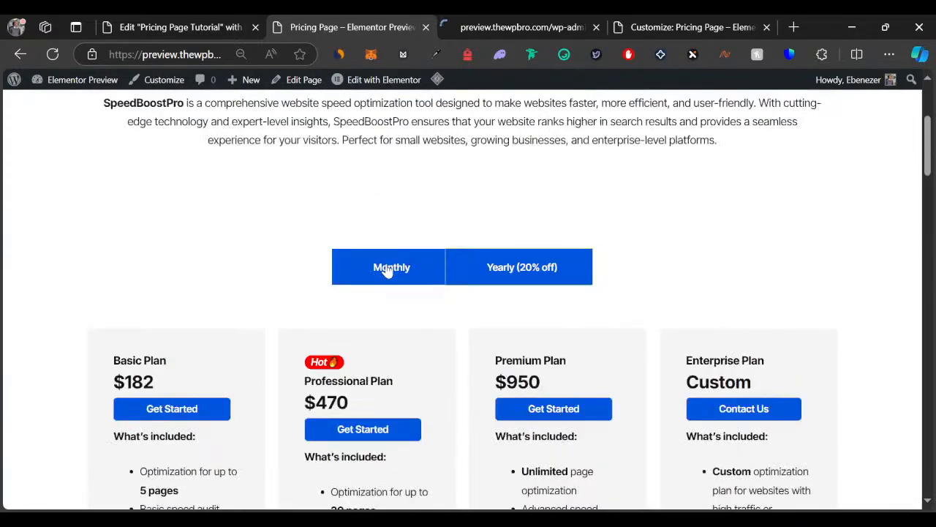
{"action": "left_click", "coordinate": [367, 262]}
Step: Check where the tutorial page's pricing section ends, and examine the Compare our plans table on the reference page
{"action": "left_click", "coordinate": [180, 22]}
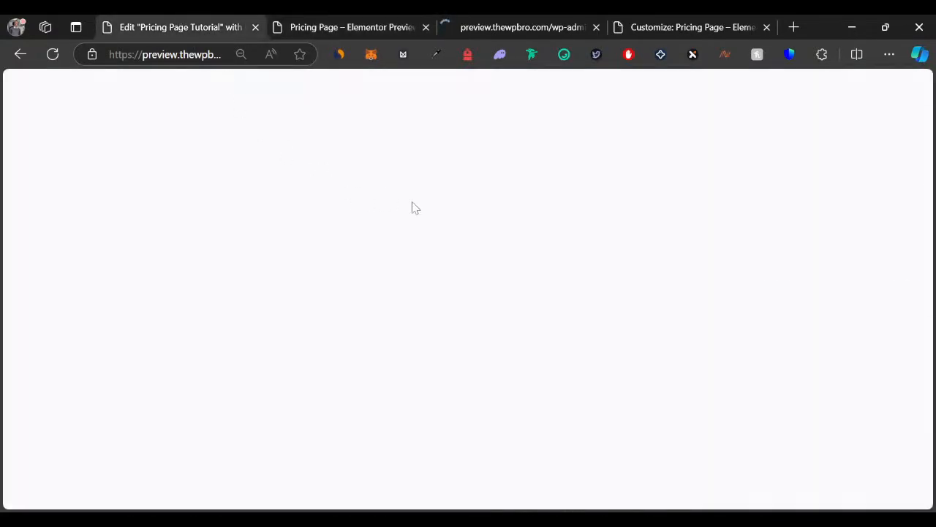
{"action": "scroll", "coordinate": [452, 305], "scroll_direction": "down", "scroll_amount": 10}
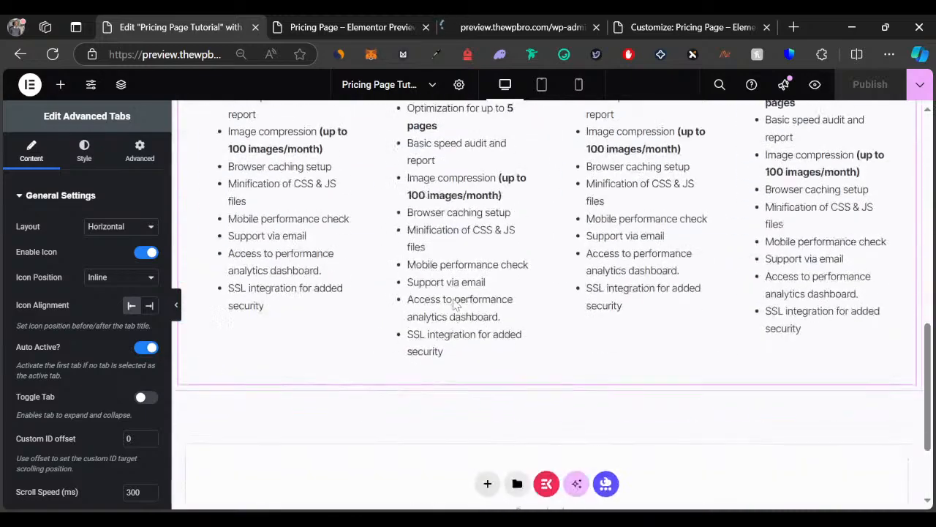
{"action": "key", "text": "ctrl+Tab"}
{"action": "scroll", "coordinate": [344, 249], "scroll_direction": "down", "scroll_amount": 6}
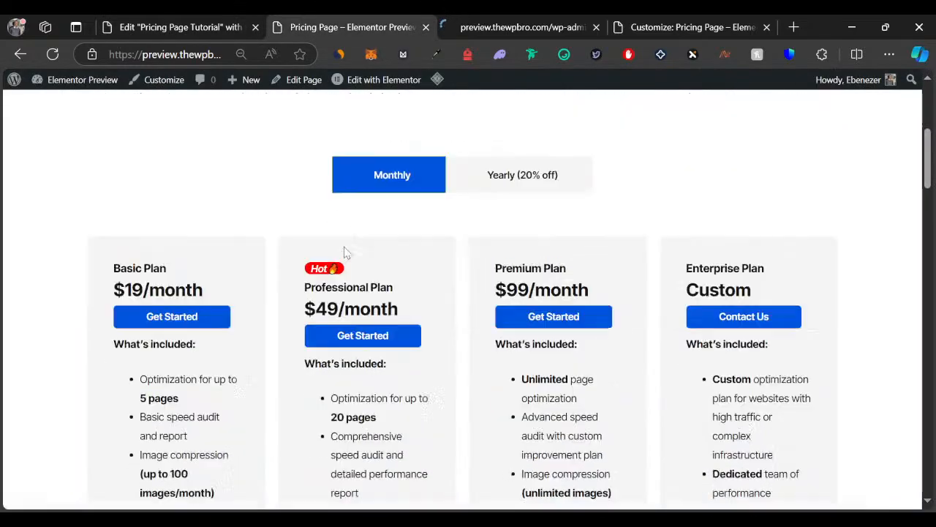
{"action": "scroll", "coordinate": [345, 249], "scroll_direction": "down", "scroll_amount": 5}
{"action": "scroll", "coordinate": [340, 247], "scroll_direction": "up", "scroll_amount": 1}
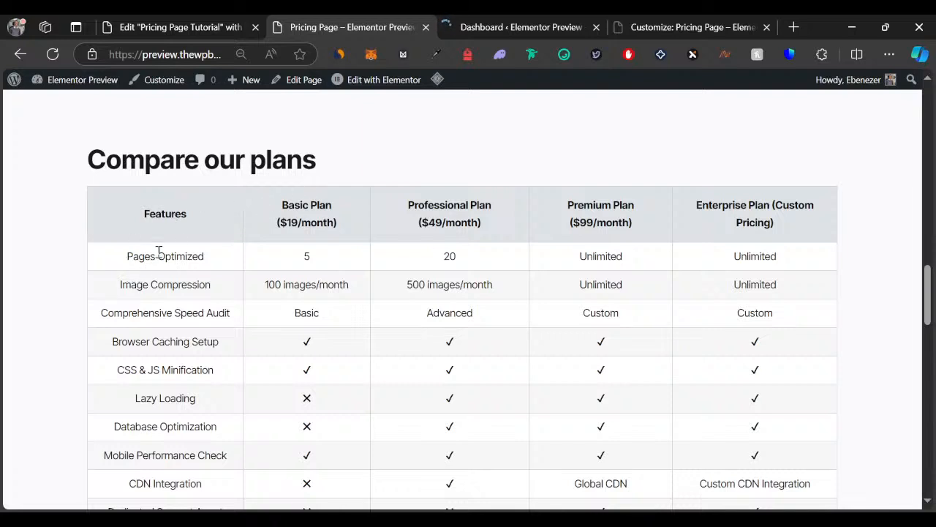
{"action": "scroll", "coordinate": [194, 247], "scroll_direction": "down", "scroll_amount": 1}
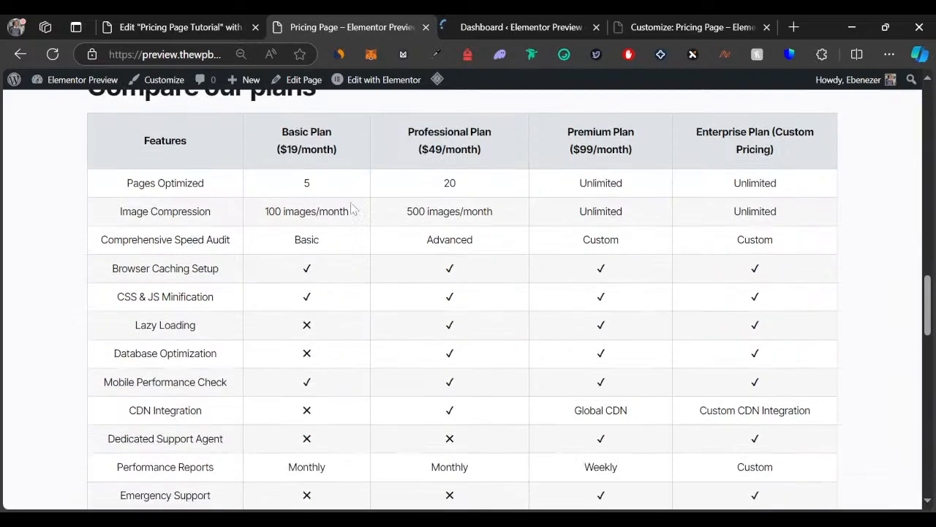
{"action": "scroll", "coordinate": [558, 299], "scroll_direction": "down", "scroll_amount": 1}
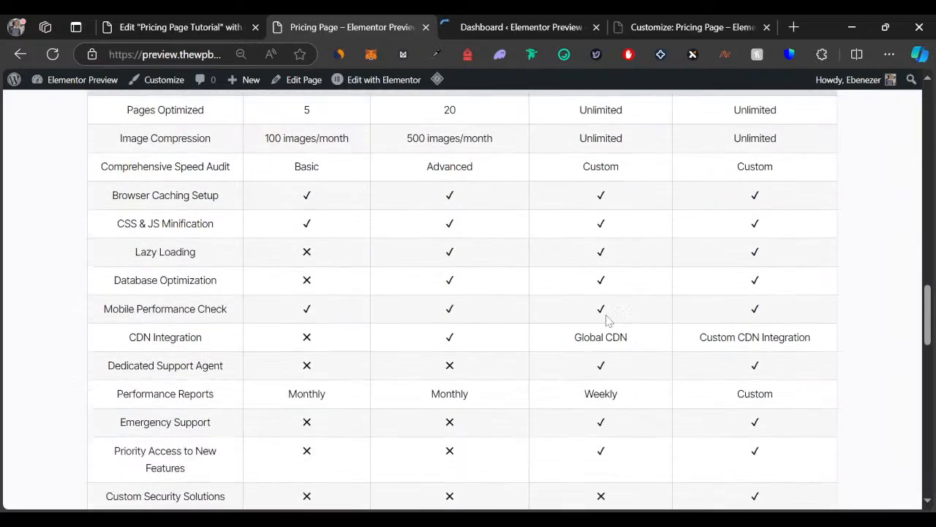
{"action": "scroll", "coordinate": [611, 324], "scroll_direction": "down", "scroll_amount": 1}
{"action": "scroll", "coordinate": [617, 322], "scroll_direction": "down", "scroll_amount": 2}
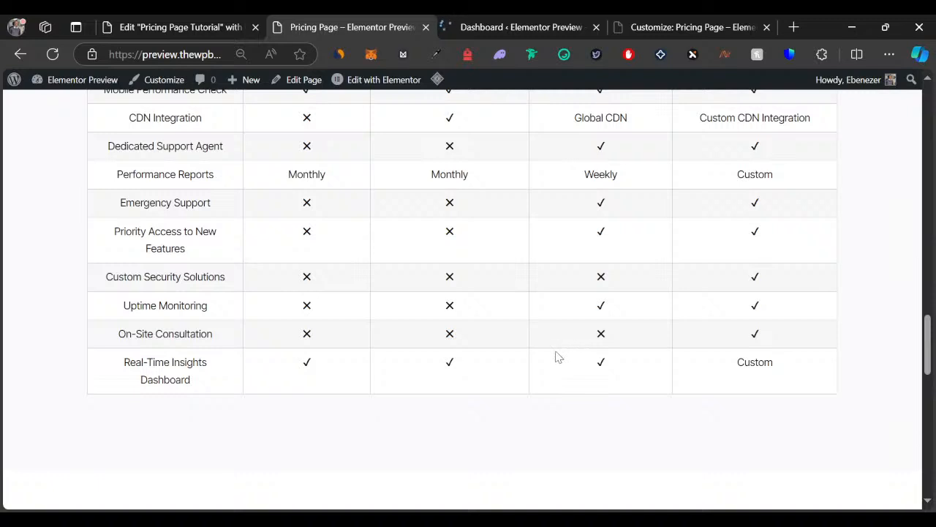
Step: Switch to the WordPress dashboard and open TablePress's table import form with File Upload as the import source
{"action": "left_click", "coordinate": [512, 27]}
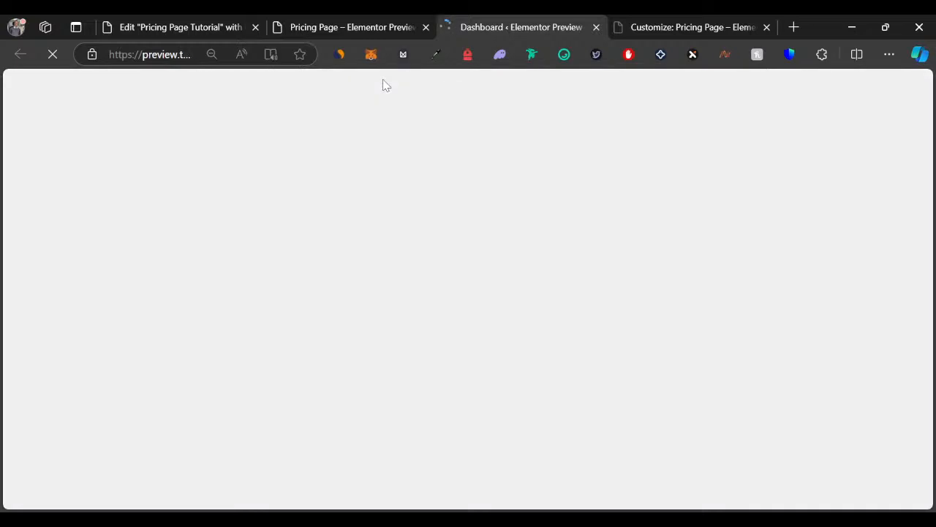
{"action": "scroll", "coordinate": [65, 334], "scroll_direction": "down", "scroll_amount": 3}
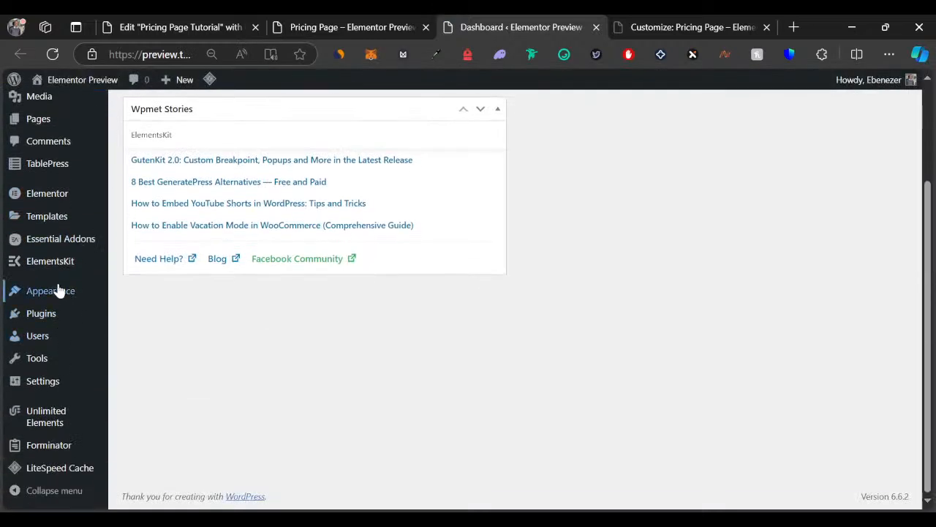
{"action": "scroll", "coordinate": [58, 290], "scroll_direction": "up", "scroll_amount": 1}
{"action": "mouse_move", "coordinate": [57, 249]}
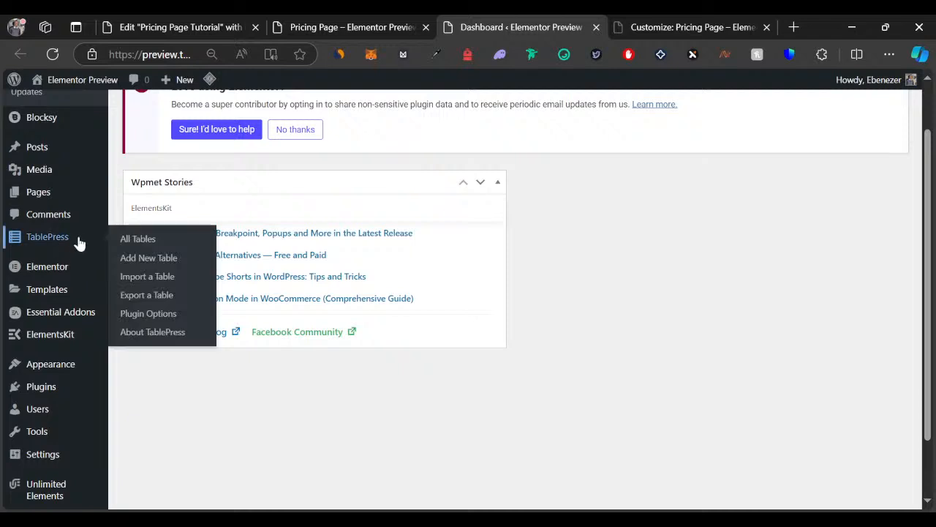
{"action": "left_click", "coordinate": [147, 284]}
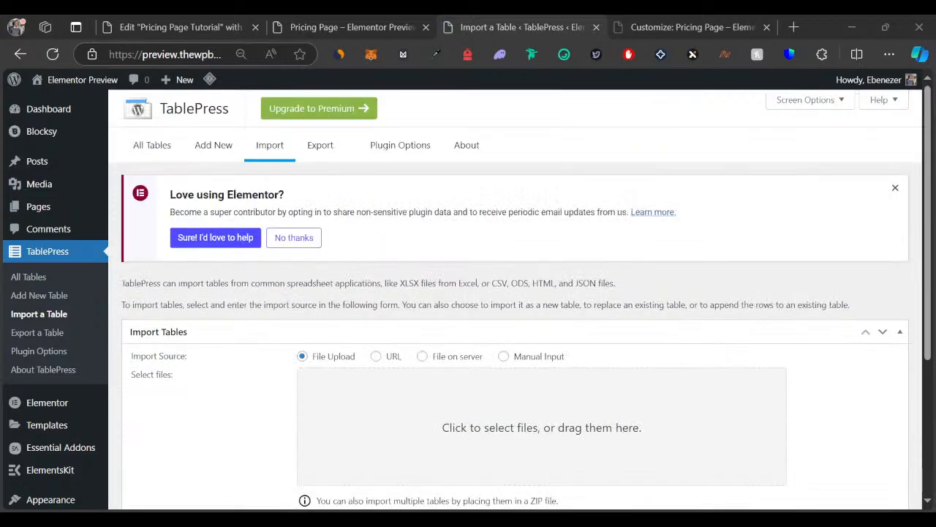
{"action": "left_click", "coordinate": [284, 349]}
{"action": "scroll", "coordinate": [284, 349], "scroll_direction": "down", "scroll_amount": 2}
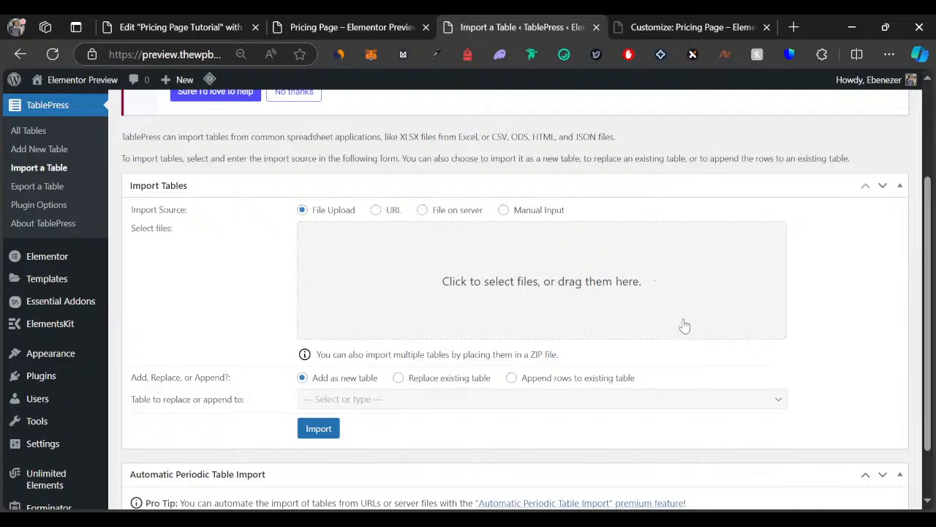
Step: Select the file speedboostpro_plan_comparison.csv, check the supported import formats, and import it as a new table
{"action": "left_click_drag", "start_coordinate": [563, 291], "coordinate": [431, 285]}
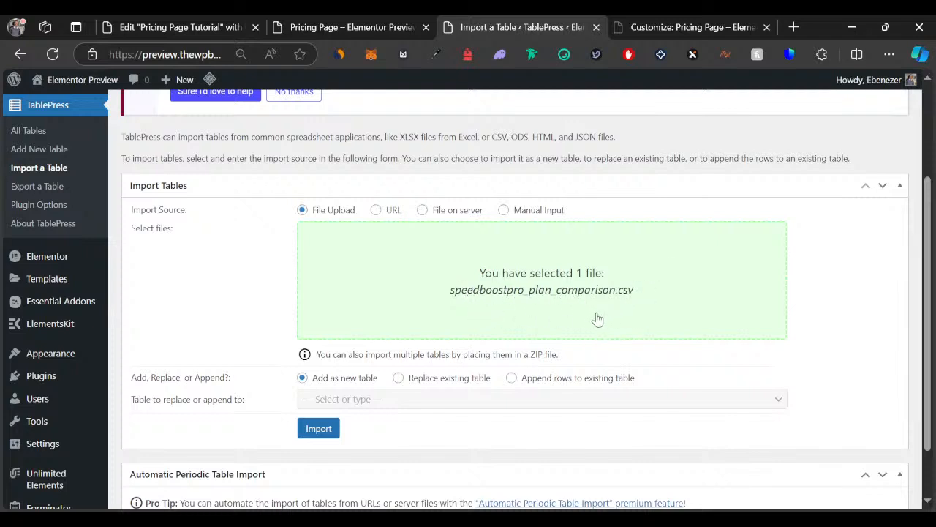
{"action": "scroll", "coordinate": [560, 369], "scroll_direction": "down", "scroll_amount": 2}
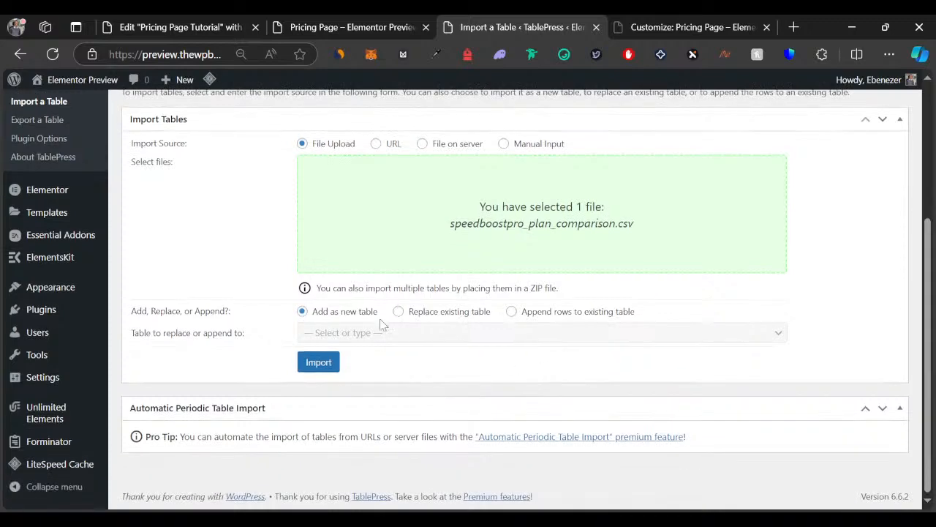
{"action": "left_click_drag", "start_coordinate": [406, 288], "coordinate": [552, 287]}
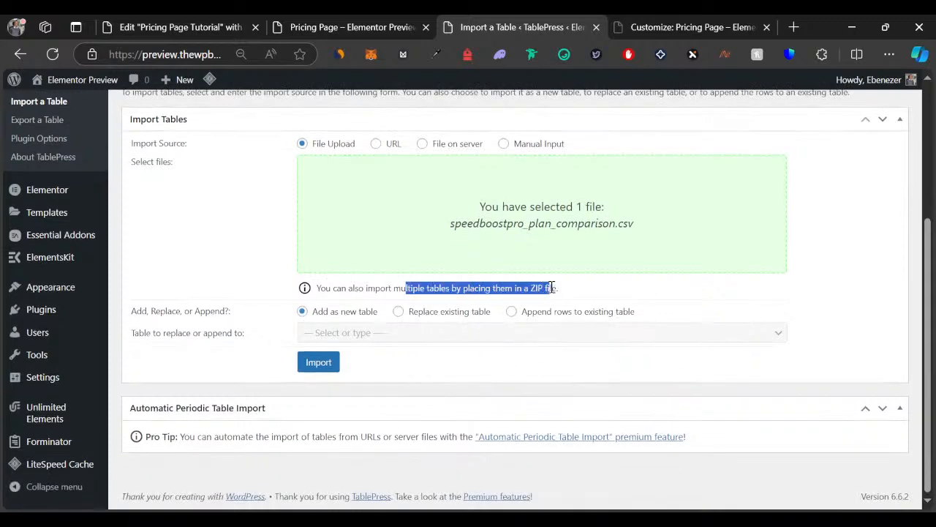
{"action": "left_click", "coordinate": [601, 300]}
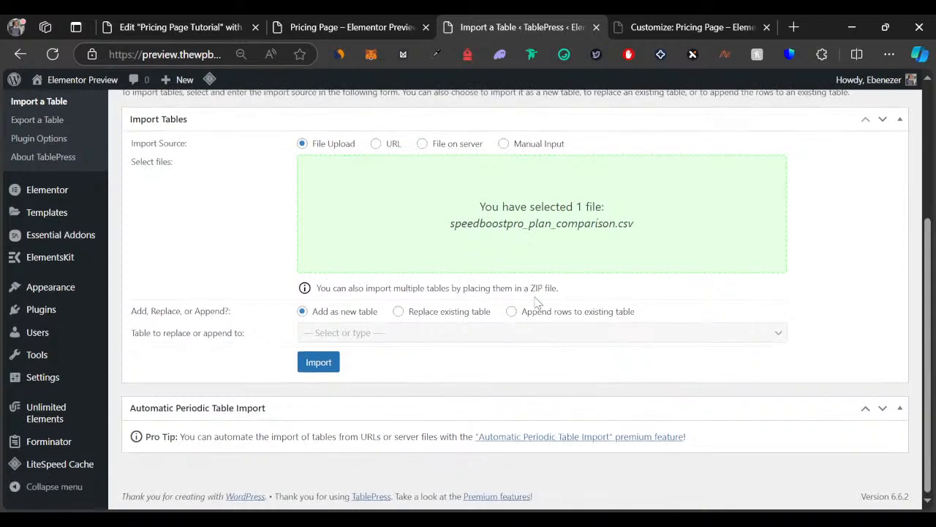
{"action": "scroll", "coordinate": [535, 302], "scroll_direction": "up", "scroll_amount": 5}
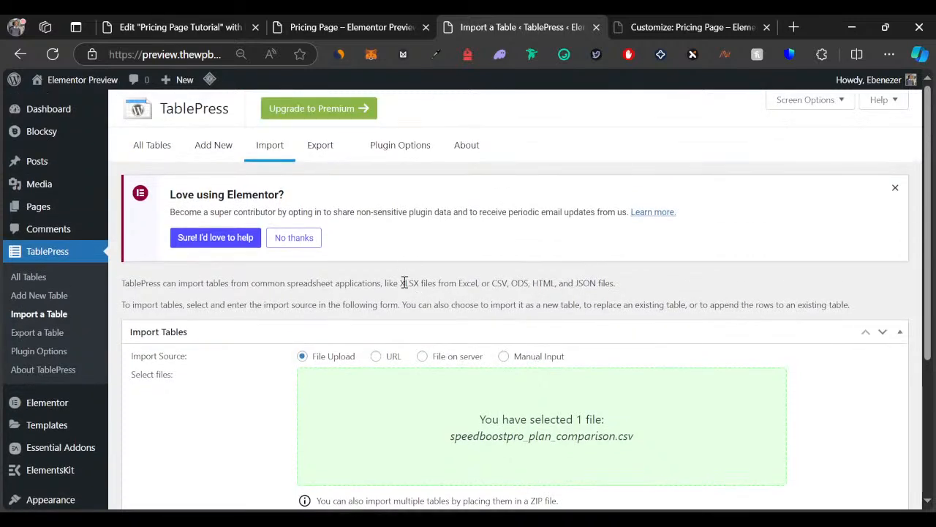
{"action": "double_click", "coordinate": [405, 280]}
{"action": "left_click", "coordinate": [469, 282]}
{"action": "double_click", "coordinate": [500, 283]}
{"action": "scroll", "coordinate": [500, 285], "scroll_direction": "down", "scroll_amount": 3}
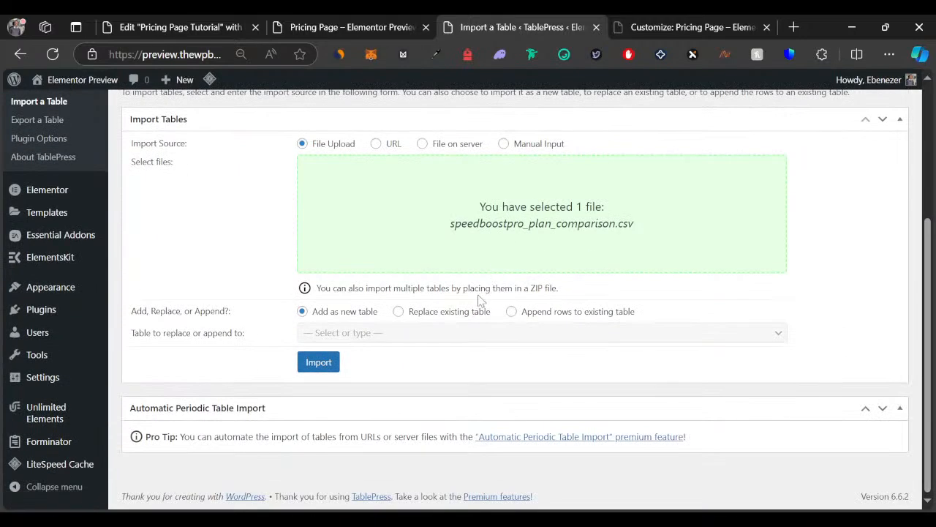
{"action": "left_click", "coordinate": [316, 366]}
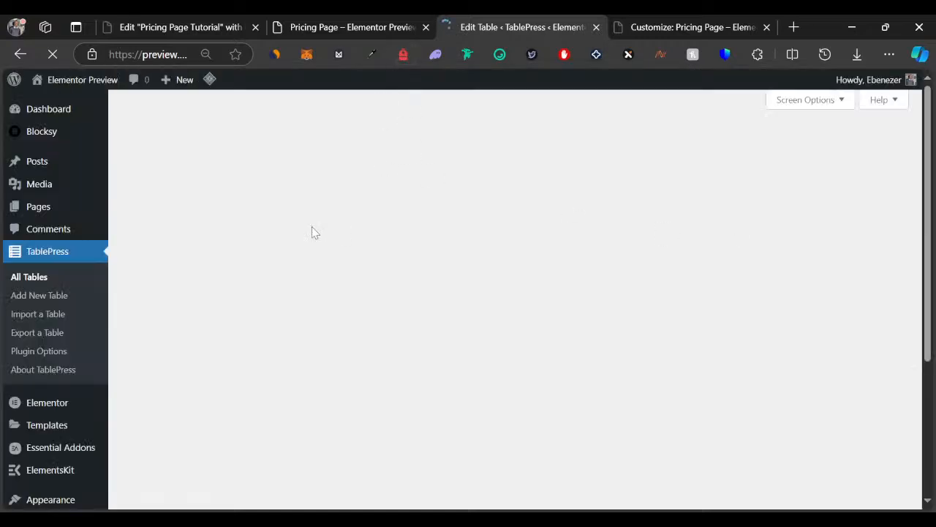
Step: Examine the imported plan comparison table's contents, then its table options and features for site visitors
{"action": "scroll", "coordinate": [311, 231], "scroll_direction": "down", "scroll_amount": 1}
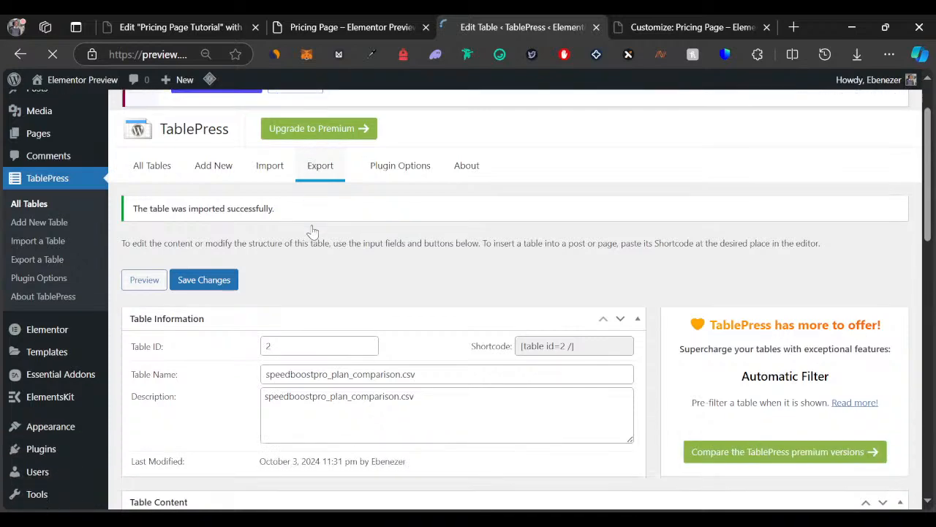
{"action": "scroll", "coordinate": [220, 249], "scroll_direction": "down", "scroll_amount": 1}
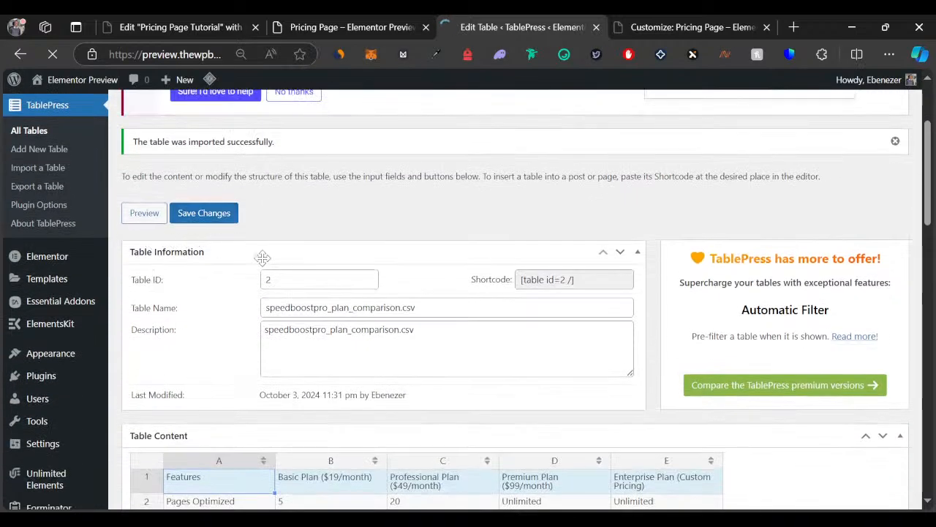
{"action": "scroll", "coordinate": [252, 278], "scroll_direction": "down", "scroll_amount": 3}
{"action": "scroll", "coordinate": [244, 307], "scroll_direction": "down", "scroll_amount": 2}
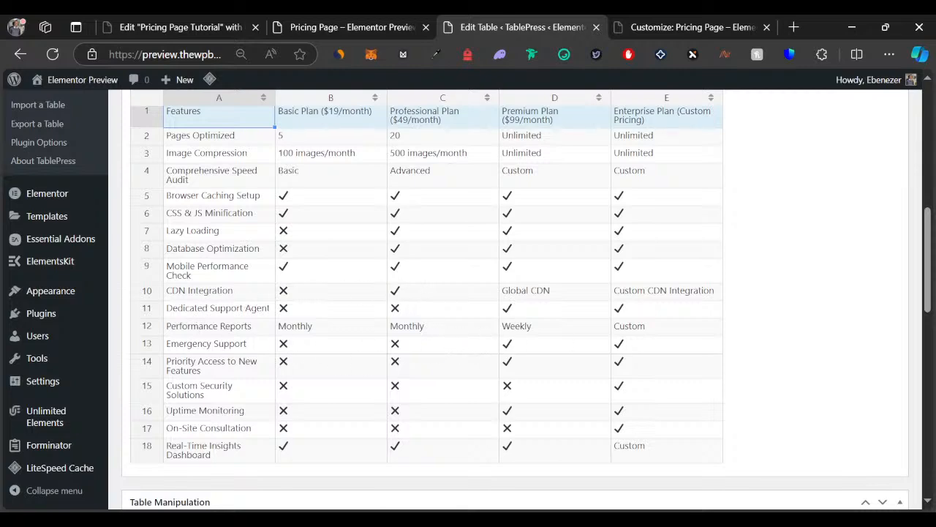
{"action": "scroll", "coordinate": [244, 278], "scroll_direction": "up", "scroll_amount": 3}
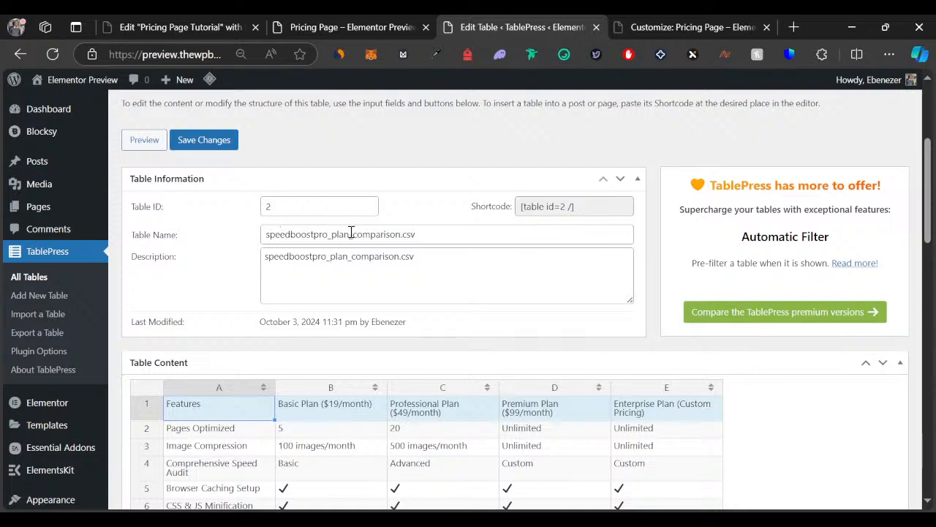
{"action": "scroll", "coordinate": [316, 316], "scroll_direction": "down", "scroll_amount": 3}
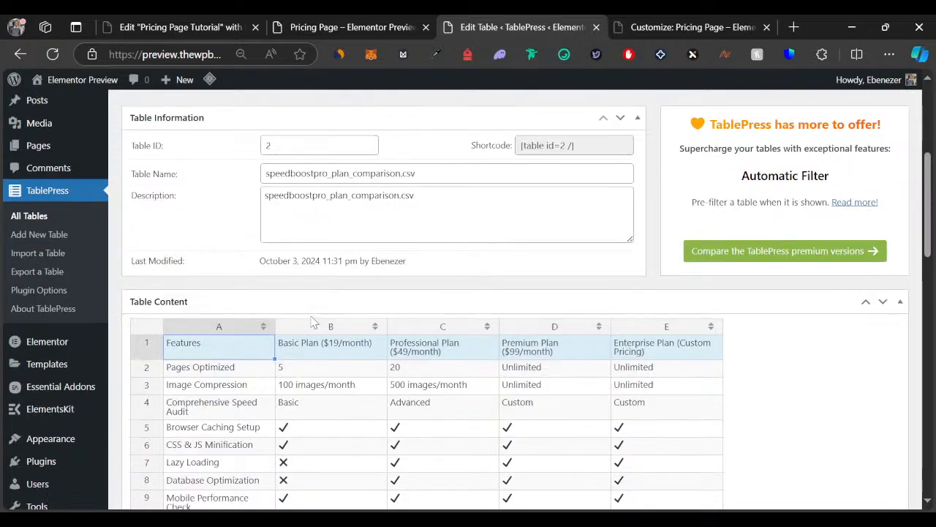
{"action": "scroll", "coordinate": [352, 291], "scroll_direction": "down", "scroll_amount": 7}
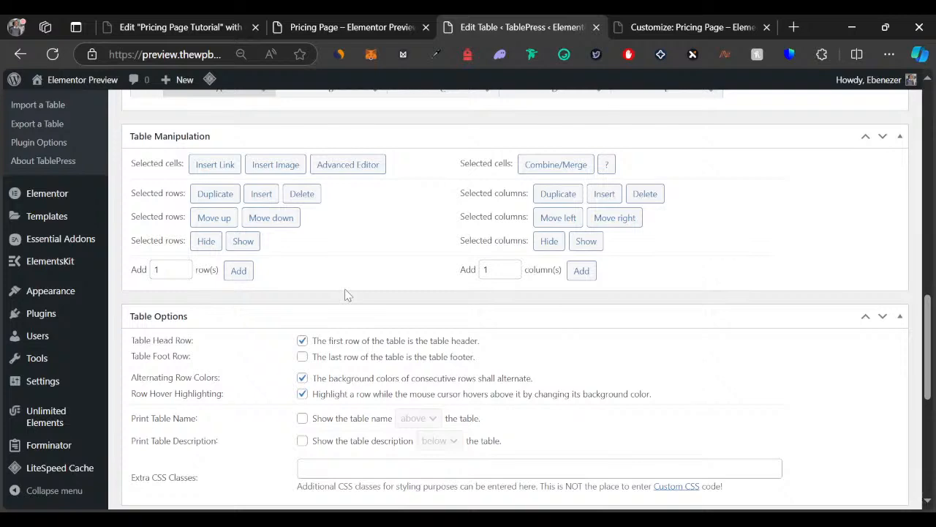
{"action": "scroll", "coordinate": [348, 295], "scroll_direction": "down", "scroll_amount": 2}
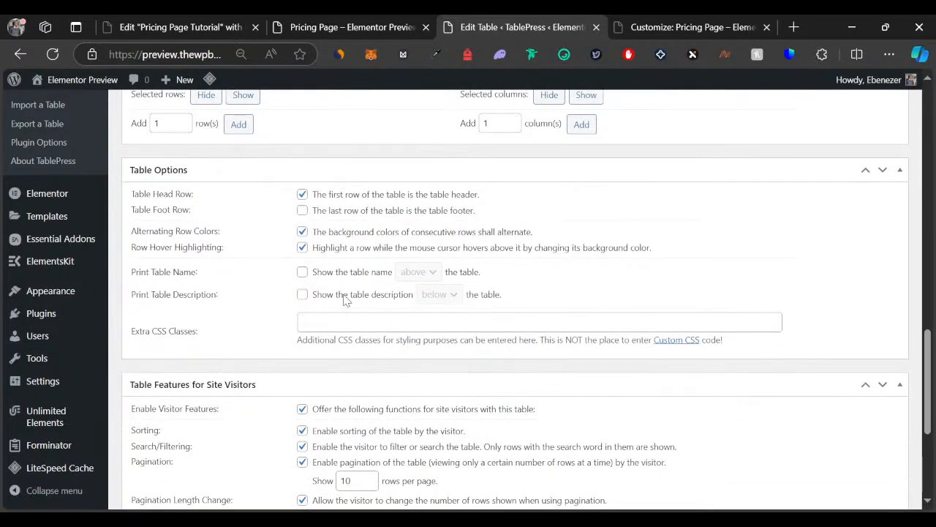
{"action": "scroll", "coordinate": [346, 300], "scroll_direction": "down", "scroll_amount": 1}
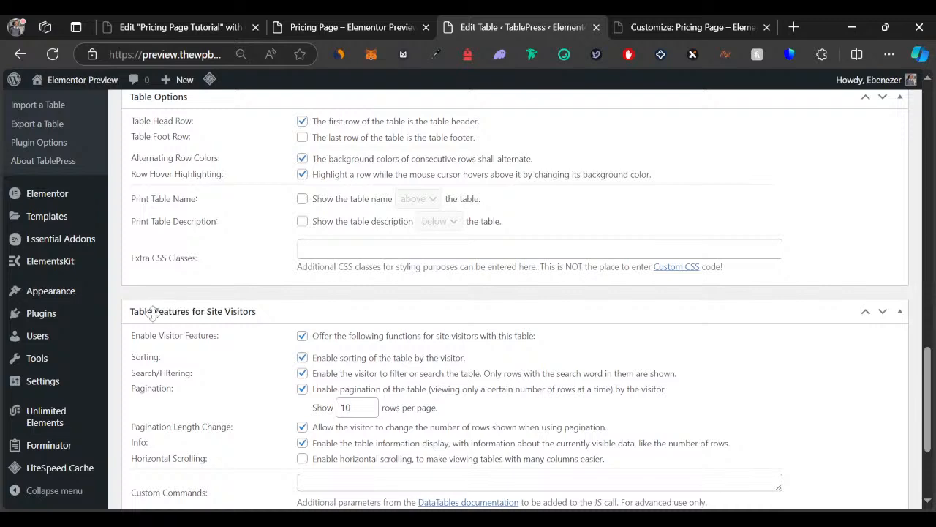
{"action": "scroll", "coordinate": [270, 315], "scroll_direction": "down", "scroll_amount": 2}
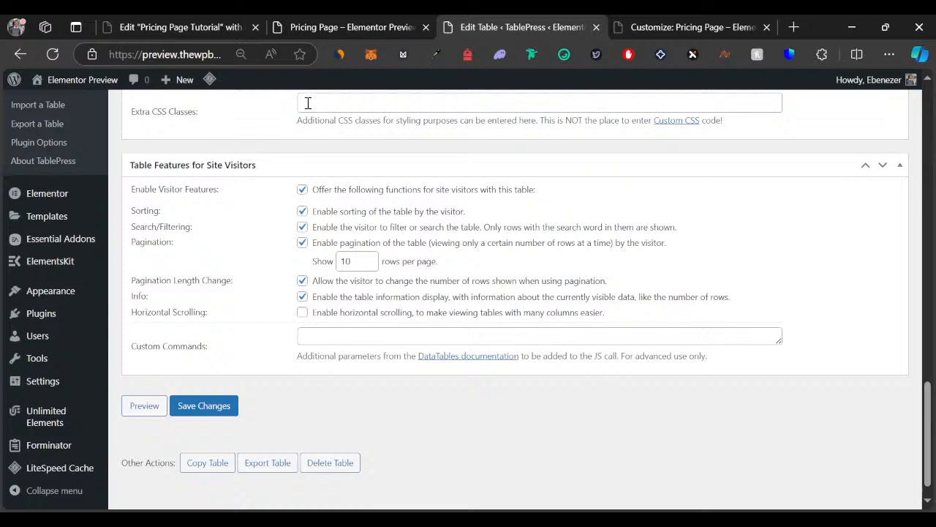
Step: Check the comparison table on the reference page, turn off the imported table's visitor features, and save the table
{"action": "left_click", "coordinate": [351, 27]}
{"action": "scroll", "coordinate": [314, 305], "scroll_direction": "up", "scroll_amount": 5}
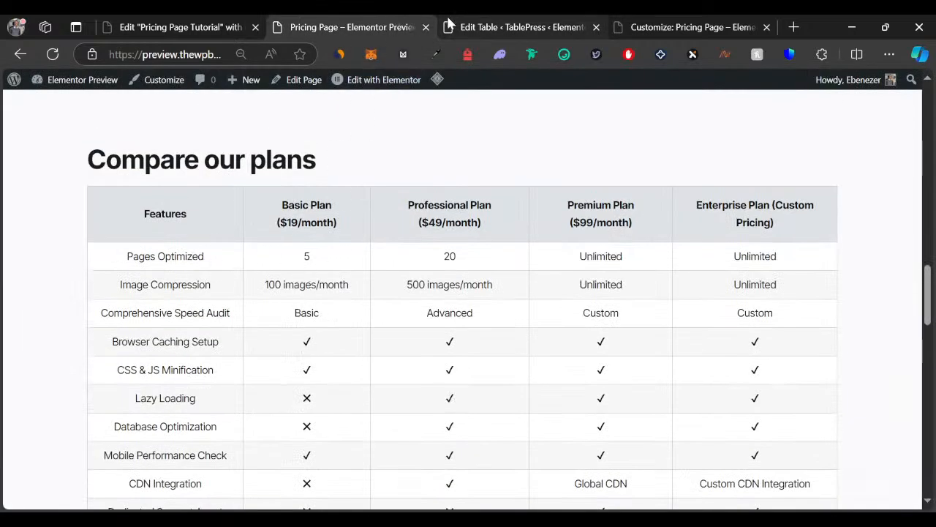
{"action": "left_click", "coordinate": [449, 27]}
{"action": "left_click", "coordinate": [303, 191]}
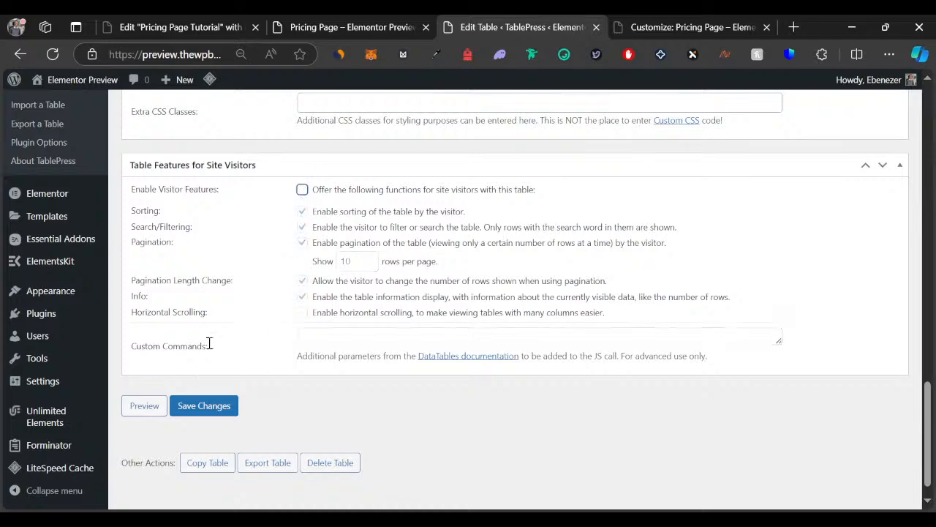
{"action": "scroll", "coordinate": [286, 317], "scroll_direction": "up", "scroll_amount": 3}
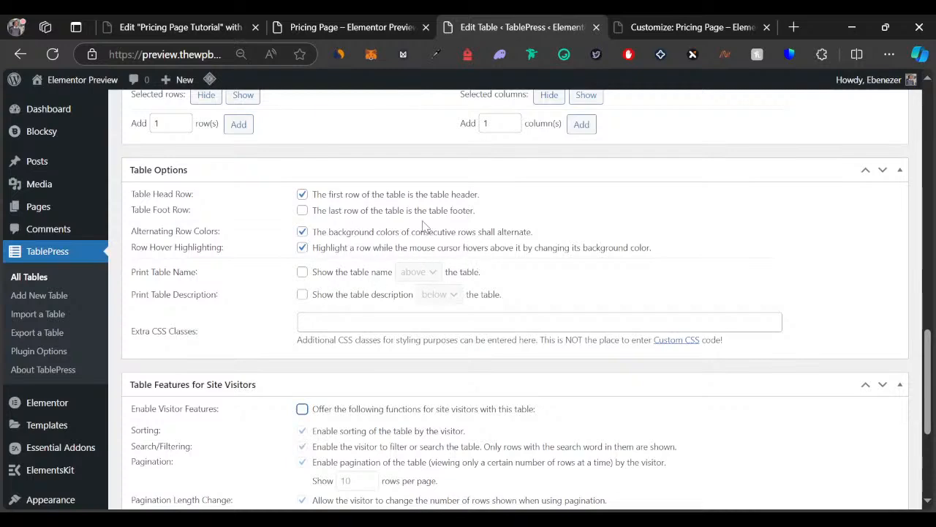
{"action": "scroll", "coordinate": [430, 264], "scroll_direction": "up", "scroll_amount": 10}
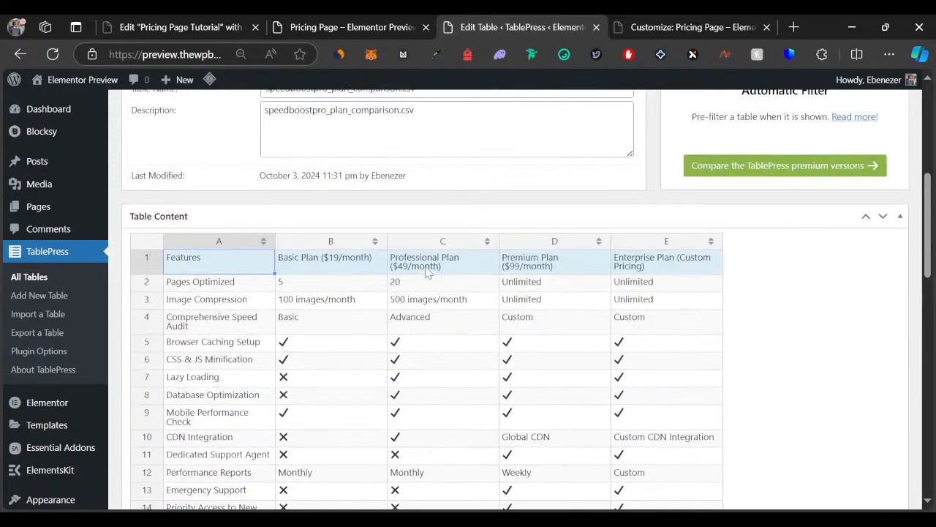
{"action": "scroll", "coordinate": [428, 272], "scroll_direction": "up", "scroll_amount": 3}
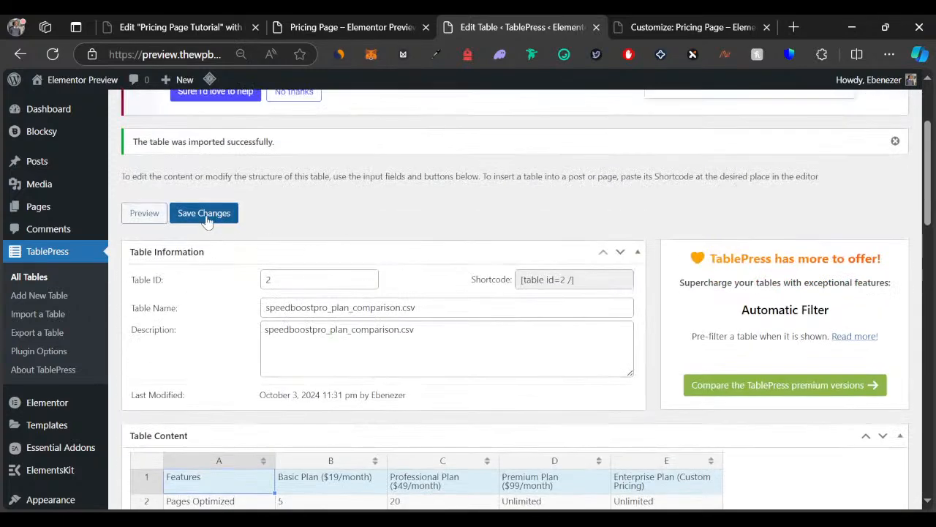
{"action": "left_click", "coordinate": [206, 221]}
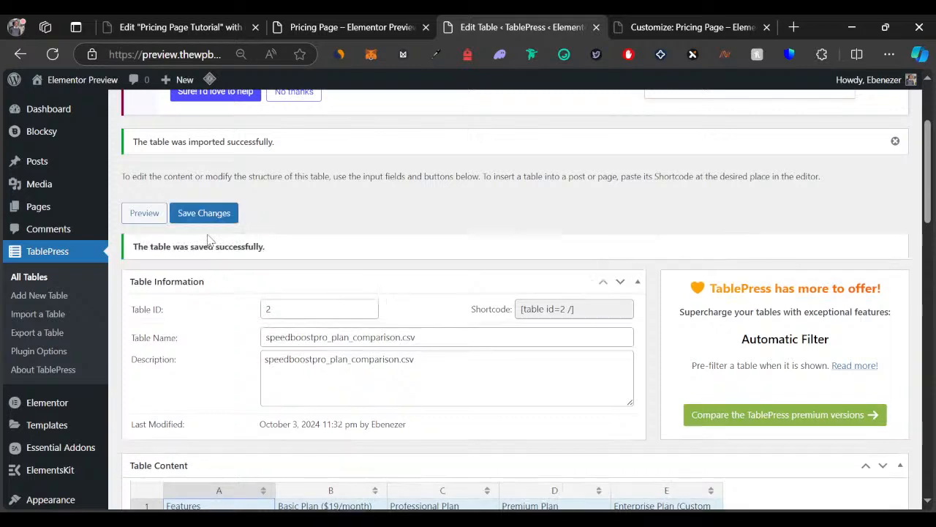
{"action": "left_click_drag", "start_coordinate": [180, 244], "coordinate": [228, 249]}
{"action": "left_click", "coordinate": [305, 255]}
Step: Copy the "Compare our plans" heading text from the reference page and return to the Pricing Page Tutorial editor
{"action": "left_click", "coordinate": [180, 22]}
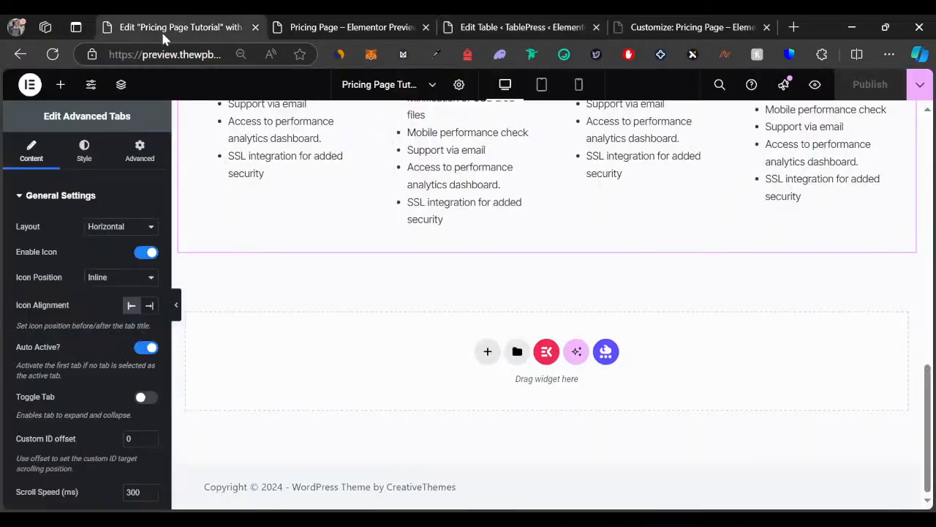
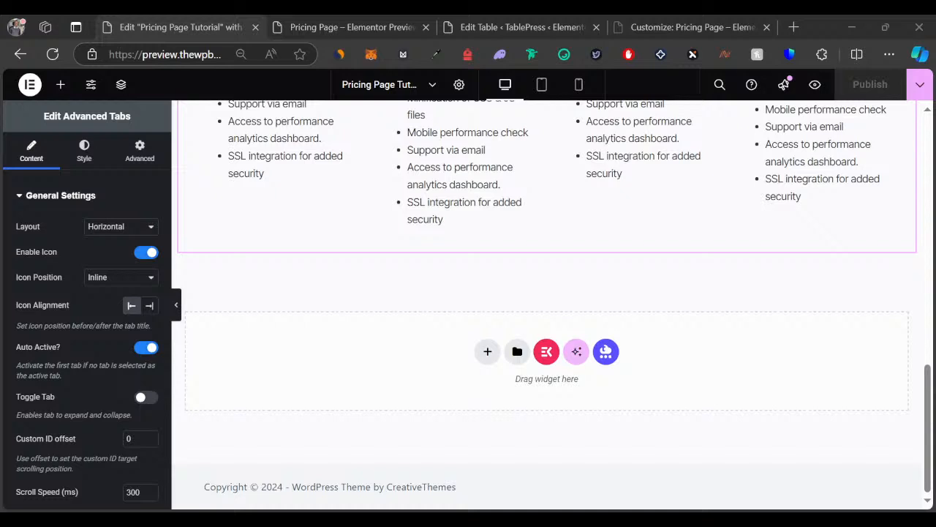
{"action": "left_click", "coordinate": [349, 26]}
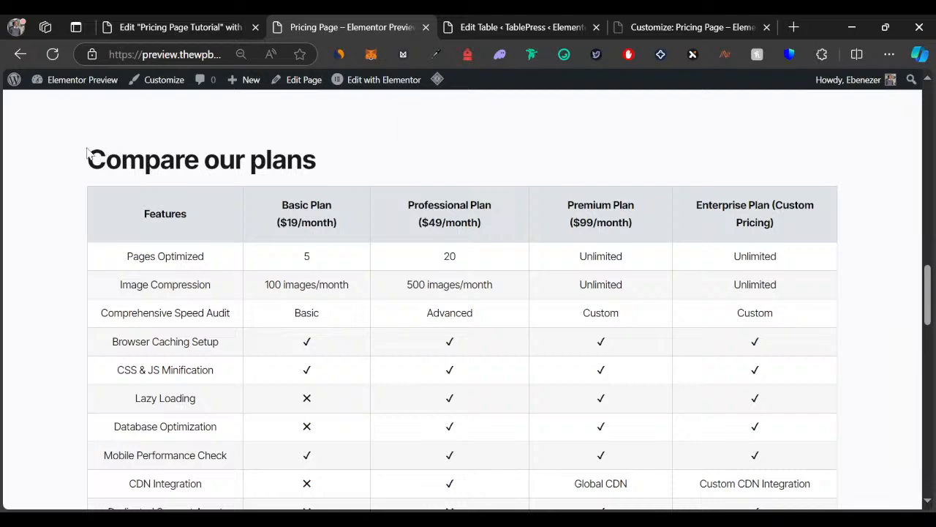
{"action": "left_click_drag", "start_coordinate": [88, 160], "coordinate": [323, 159]}
{"action": "left_click", "coordinate": [196, 22]}
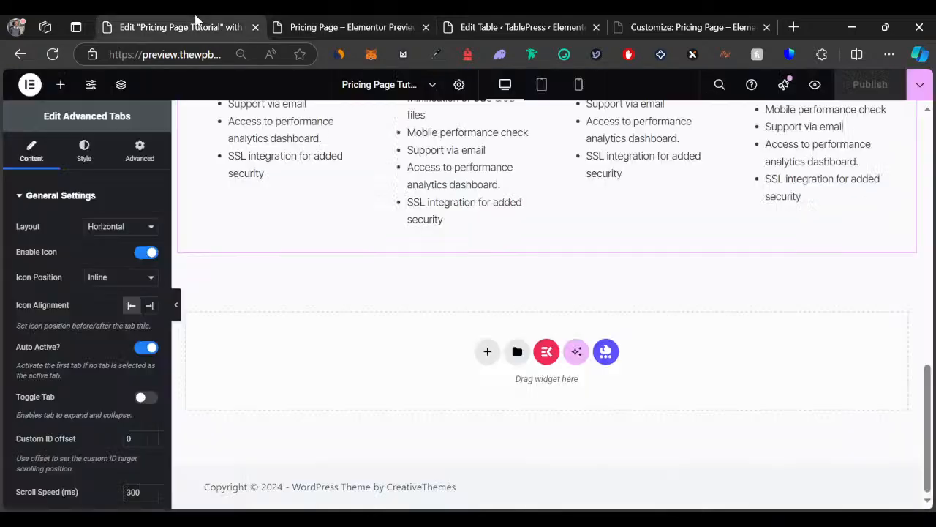
Step: Add a single-column Flexbox container below the pricing tabs and show the available widgets
{"action": "left_click", "coordinate": [494, 358]}
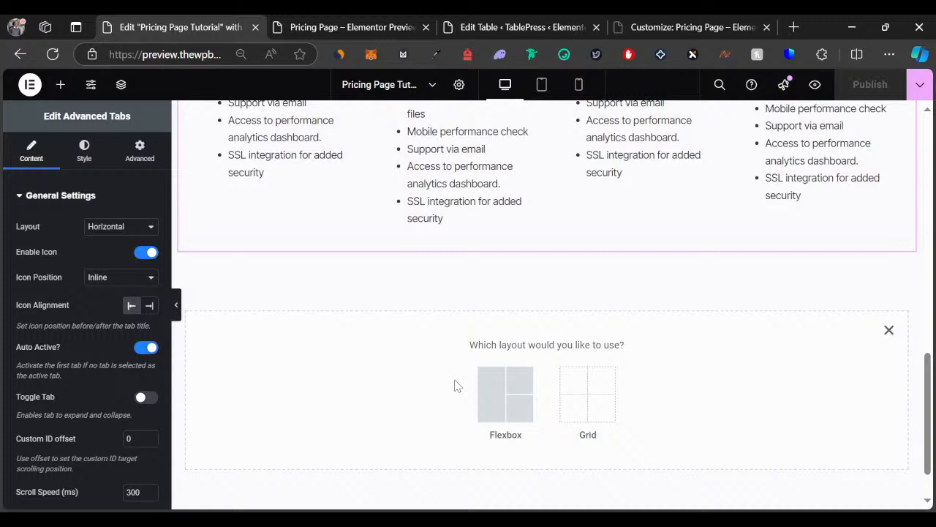
{"action": "left_click", "coordinate": [507, 399]}
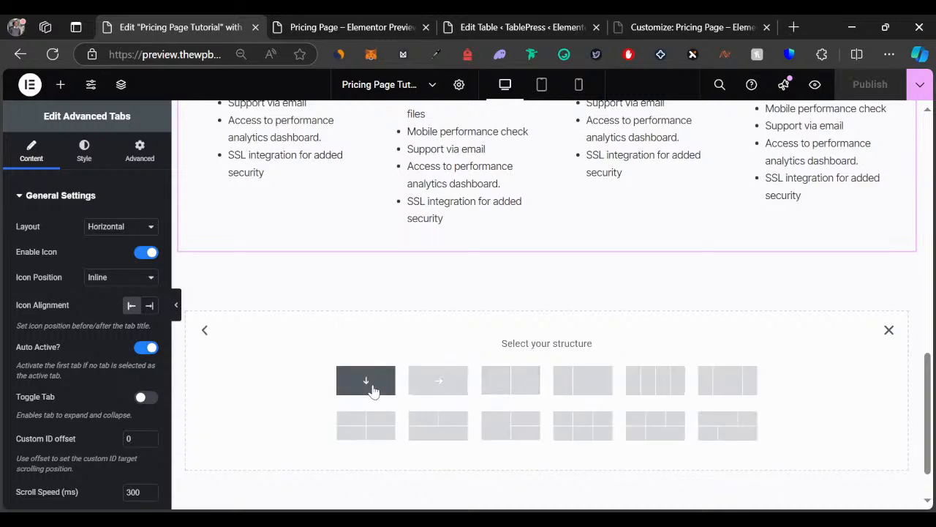
{"action": "left_click", "coordinate": [61, 95]}
Step: Copy the "Flexible Pricing for Every Business" heading and paste it into the empty container below the pricing tabs
{"action": "scroll", "coordinate": [224, 175], "scroll_direction": "up", "scroll_amount": 10}
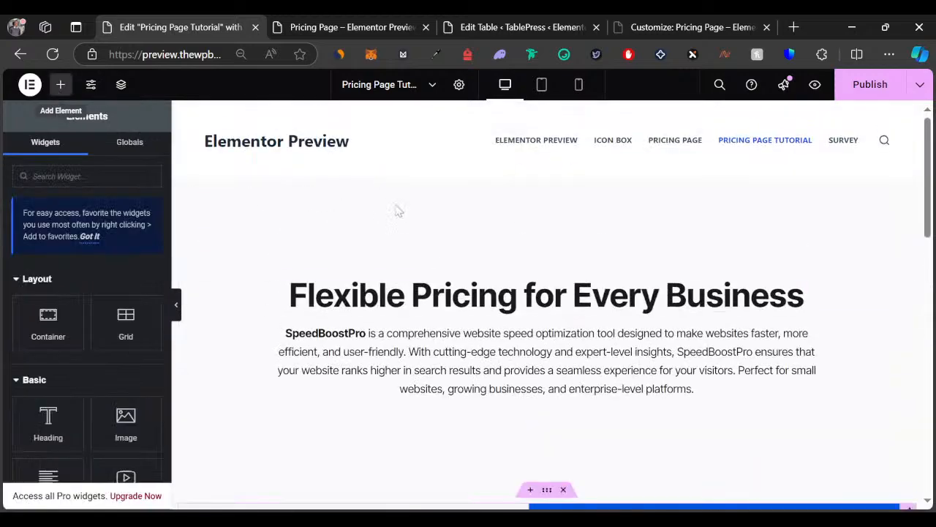
{"action": "scroll", "coordinate": [433, 215], "scroll_direction": "down", "scroll_amount": 2}
{"action": "scroll", "coordinate": [433, 215], "scroll_direction": "down", "scroll_amount": 1}
{"action": "right_click", "coordinate": [419, 139]}
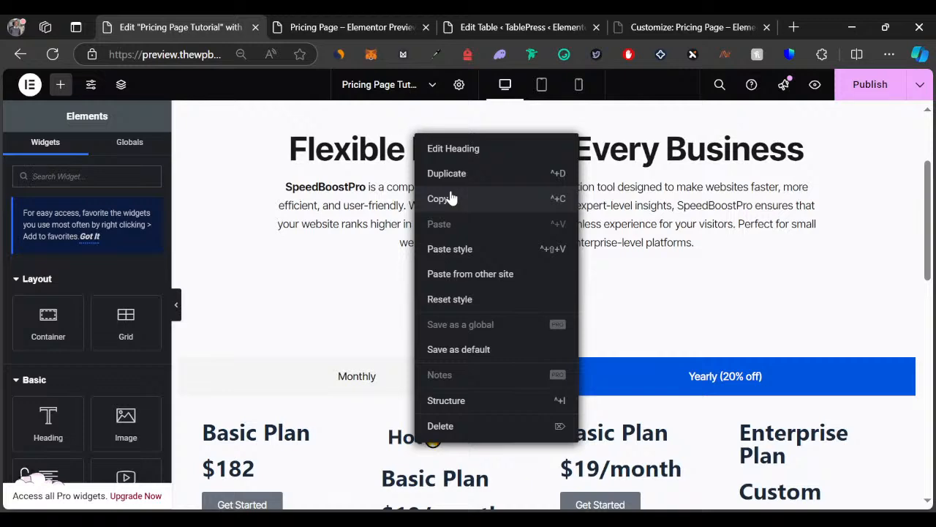
{"action": "left_click", "coordinate": [451, 199]}
{"action": "scroll", "coordinate": [456, 190], "scroll_direction": "down", "scroll_amount": 10}
{"action": "right_click", "coordinate": [403, 236]}
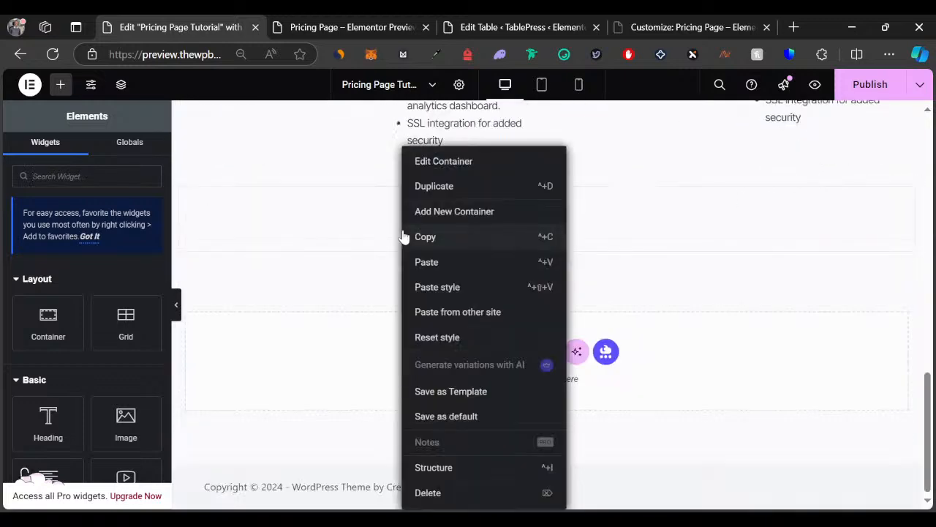
{"action": "left_click", "coordinate": [430, 262]}
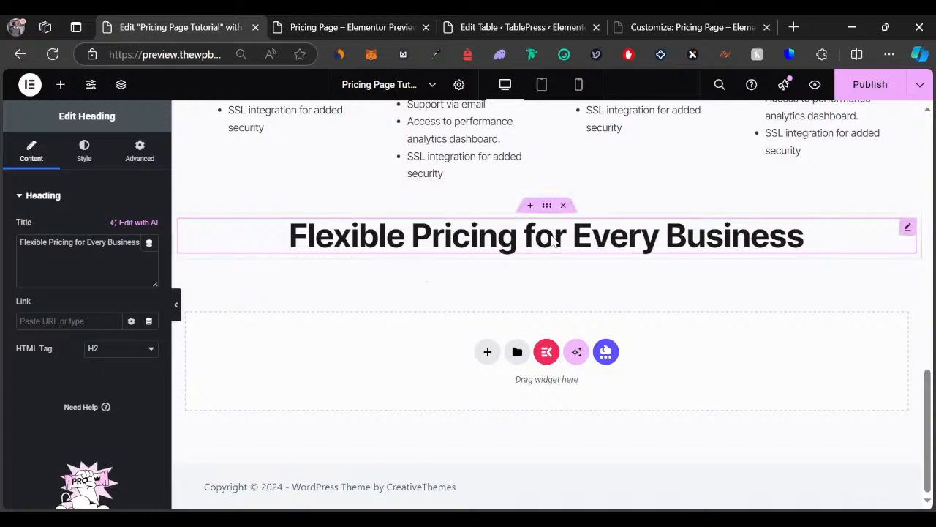
Step: Replace the pasted heading's title with the copied "Compare our plans" text
{"action": "triple_click", "coordinate": [64, 242]}
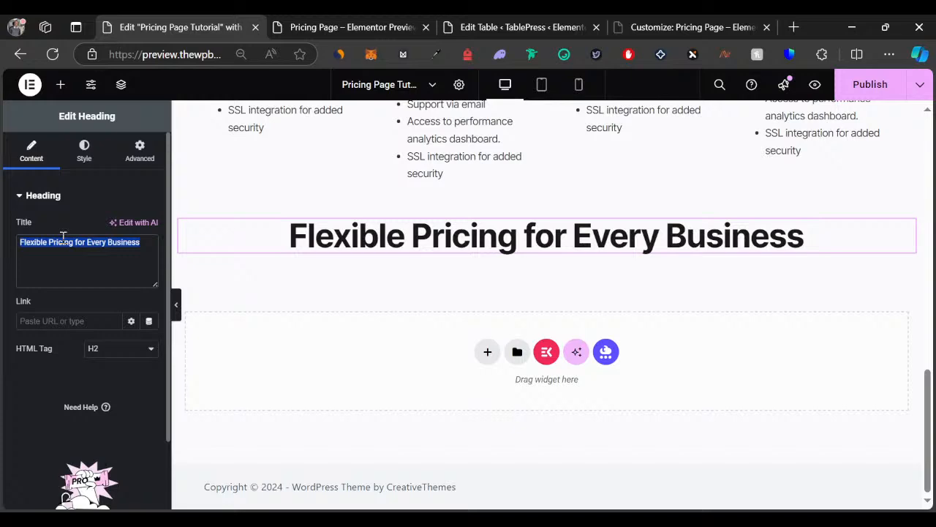
{"action": "key", "text": "ctrl+v"}
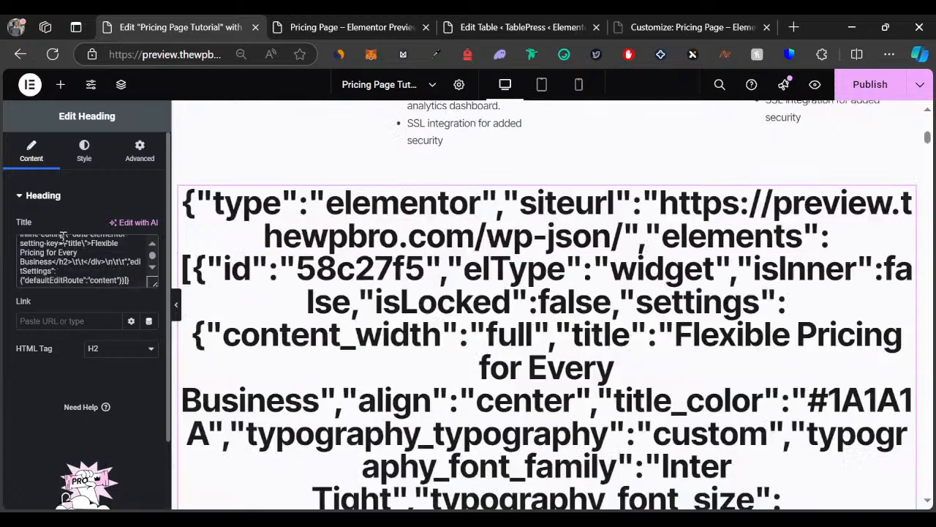
{"action": "triple_click", "coordinate": [64, 237]}
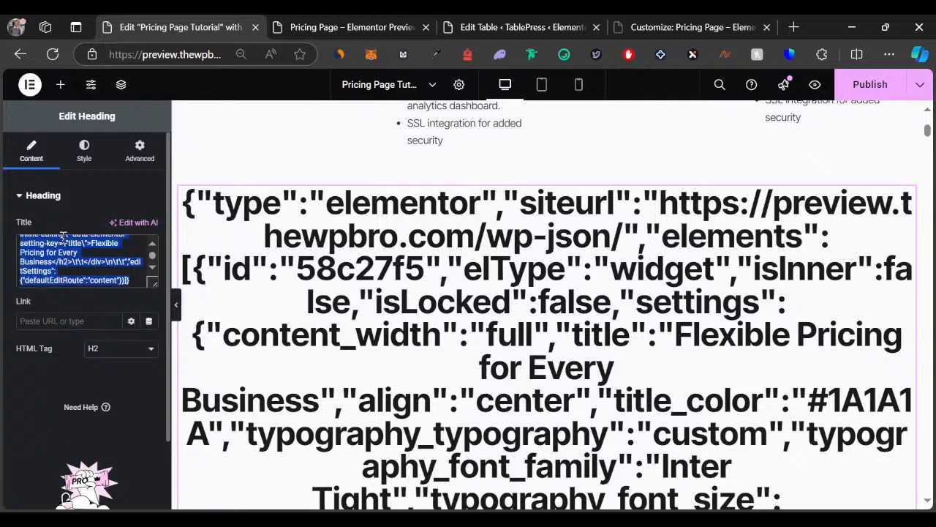
{"action": "type", "text": "v"}
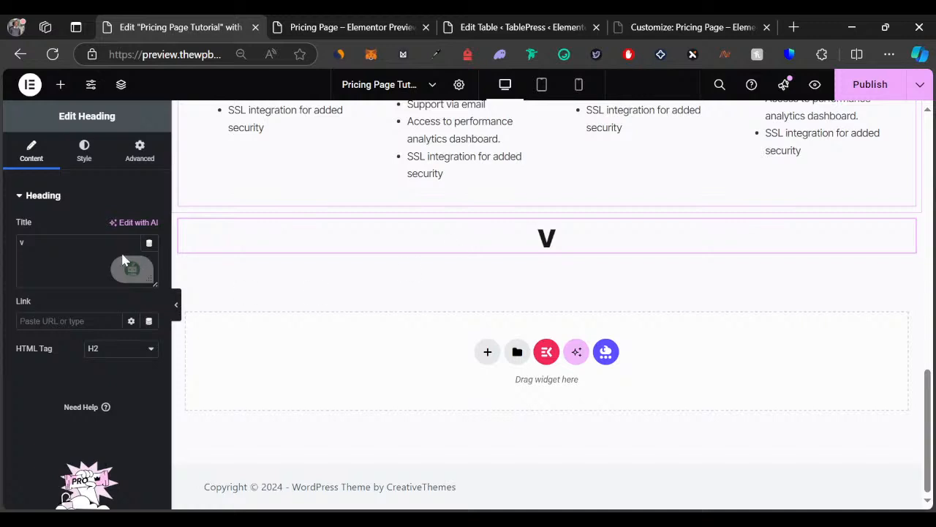
{"action": "triple_click", "coordinate": [62, 247]}
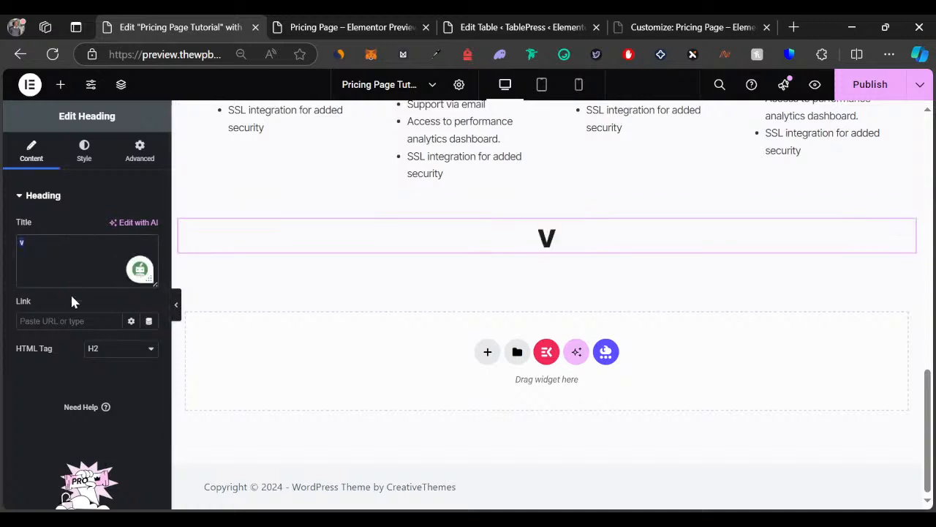
{"action": "key", "text": "ctrl+v"}
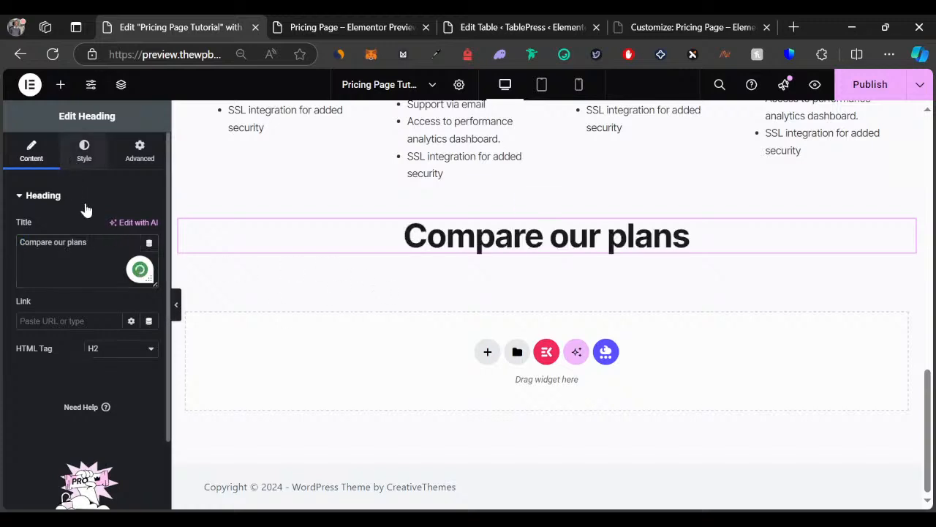
Step: Left-align the "Compare our plans" heading and set its font size to 40 px
{"action": "left_click", "coordinate": [84, 150]}
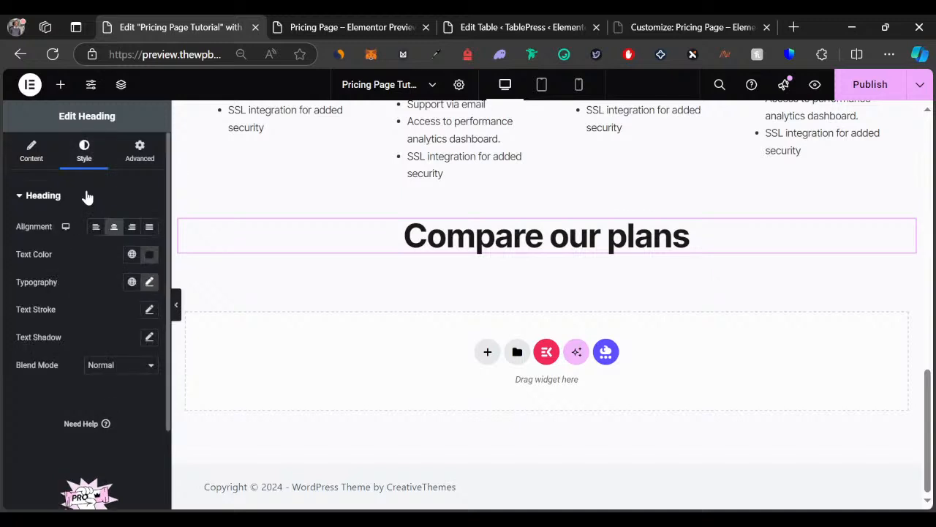
{"action": "left_click", "coordinate": [97, 229]}
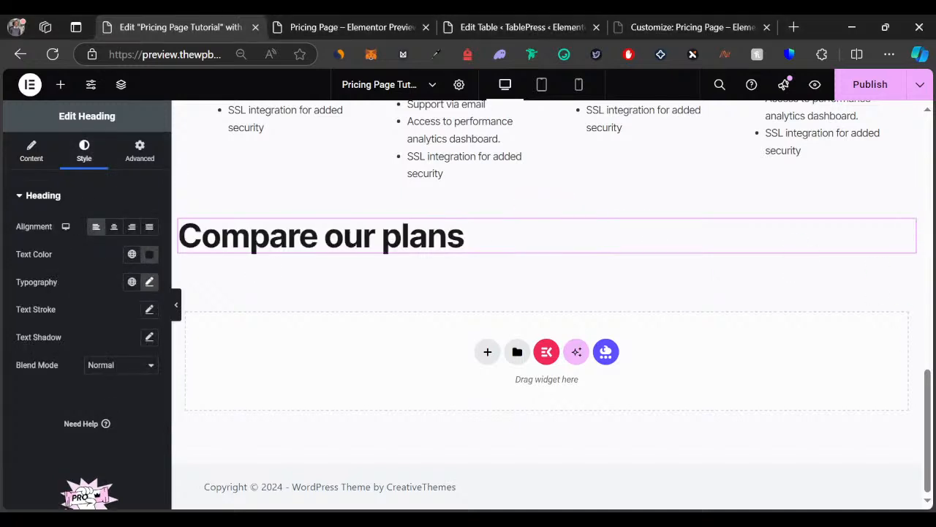
{"action": "left_click", "coordinate": [149, 282]}
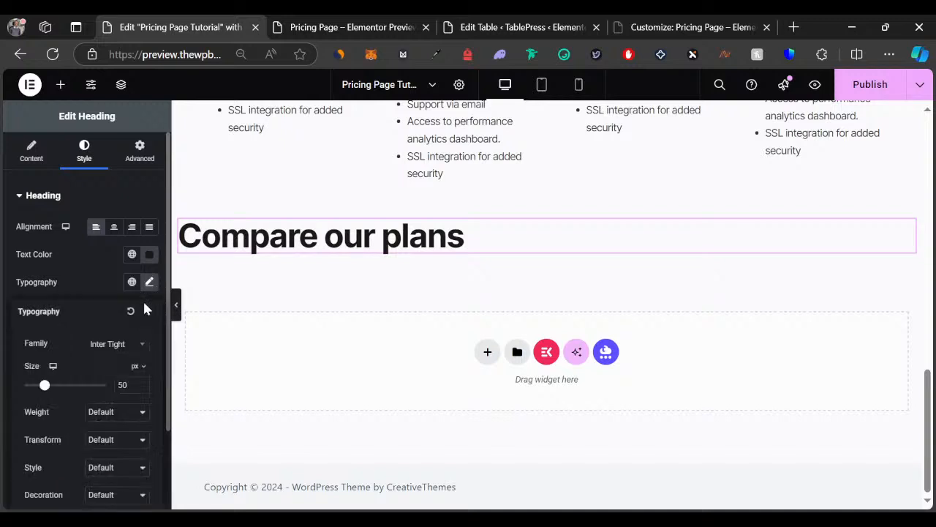
{"action": "double_click", "coordinate": [122, 386]}
{"action": "type", "text": "40"}
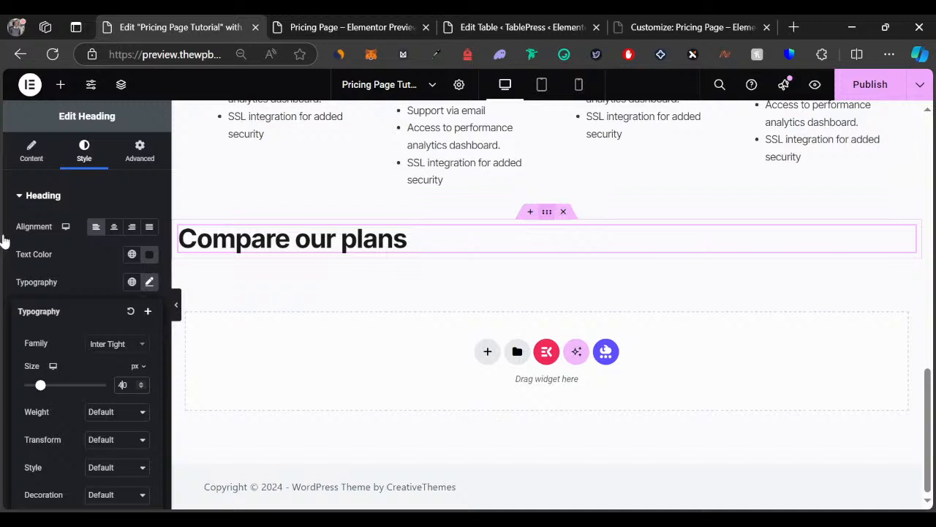
Step: Set the heading container's padding to 100 px at the top and bottom and 0 on the sides
{"action": "left_click", "coordinate": [139, 150]}
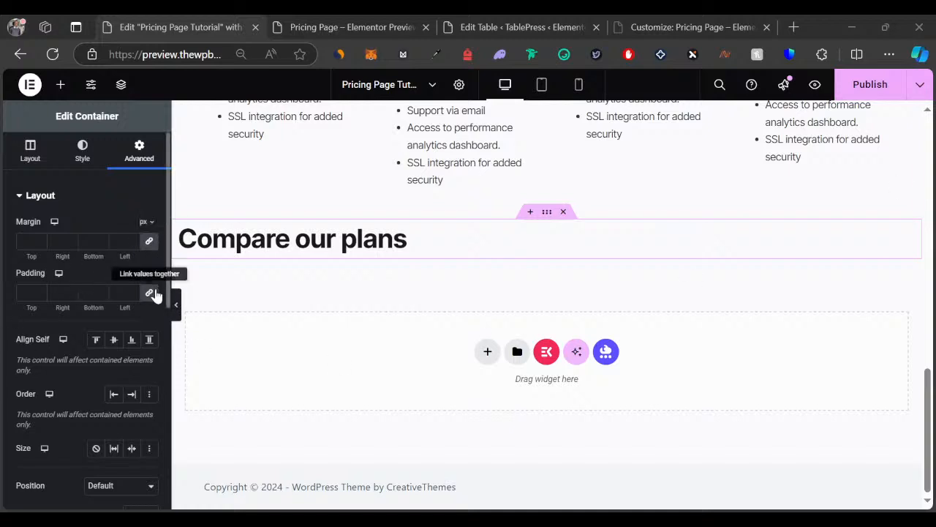
{"action": "left_click", "coordinate": [153, 294]}
{"action": "left_click", "coordinate": [24, 292]}
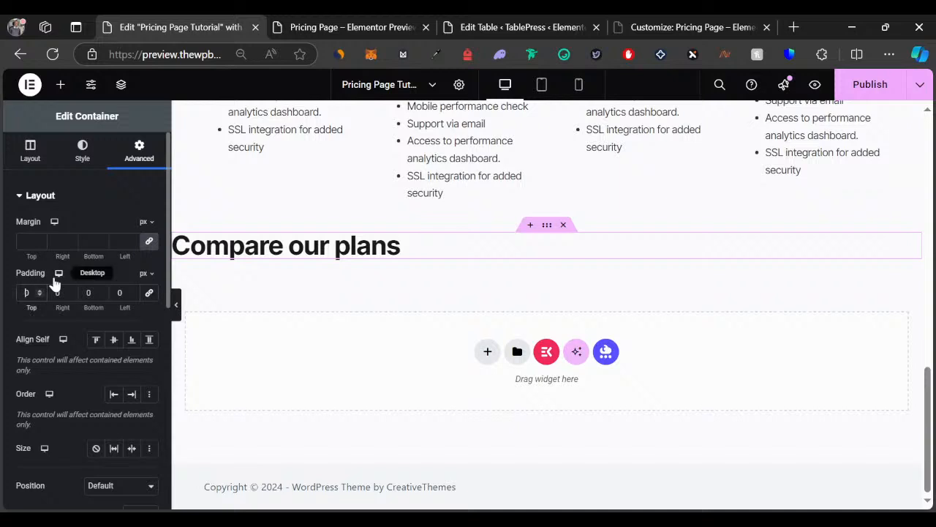
{"action": "type", "text": "100"}
{"action": "left_click", "coordinate": [90, 292]}
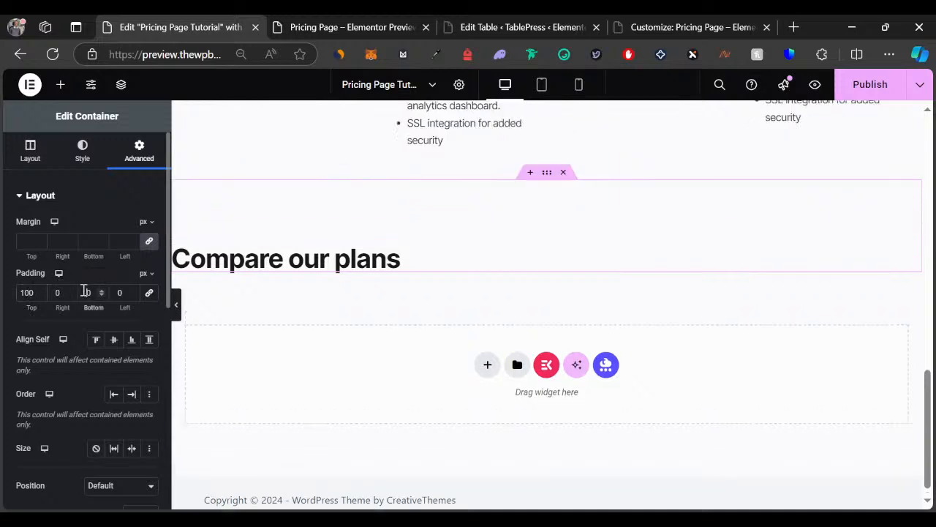
{"action": "type", "text": "100"}
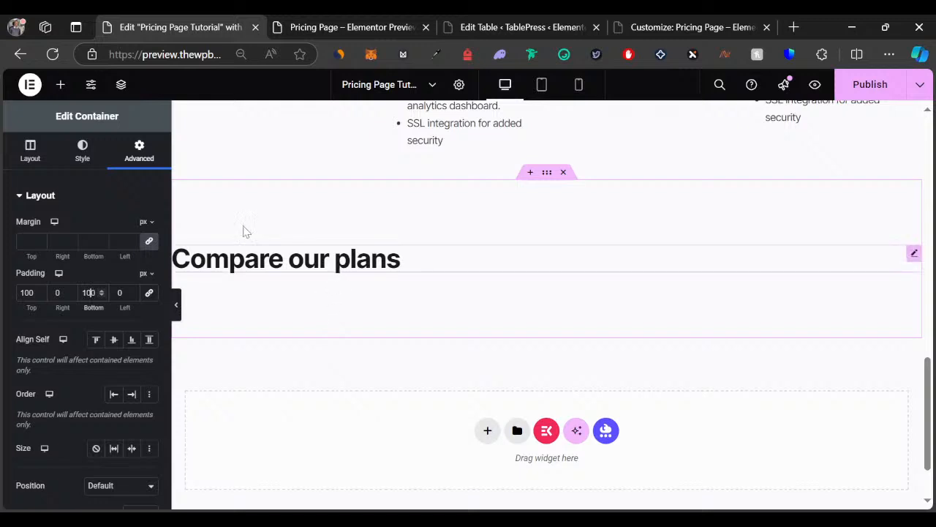
Step: Add a TablePress widget below the "Compare our plans" heading and assign it the speedboostpro_plan_comparison table
{"action": "left_click", "coordinate": [64, 101]}
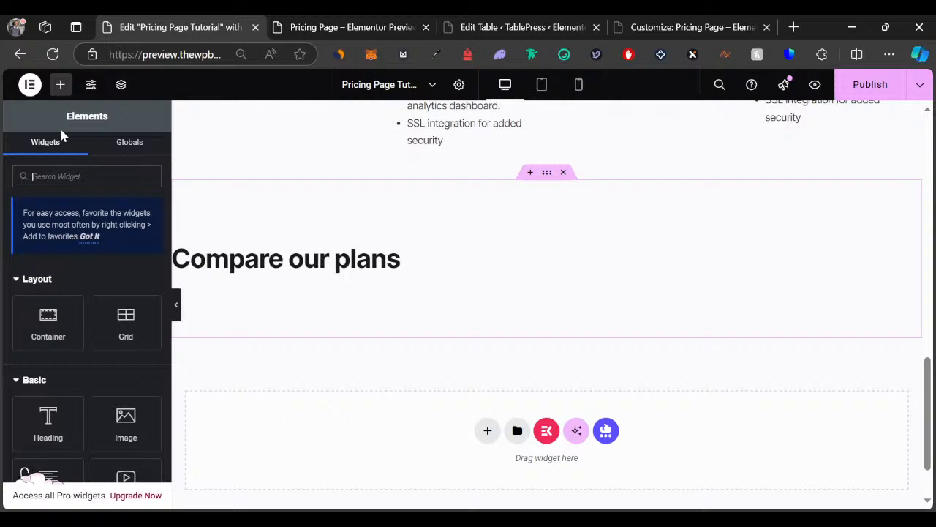
{"action": "type", "text": "table"}
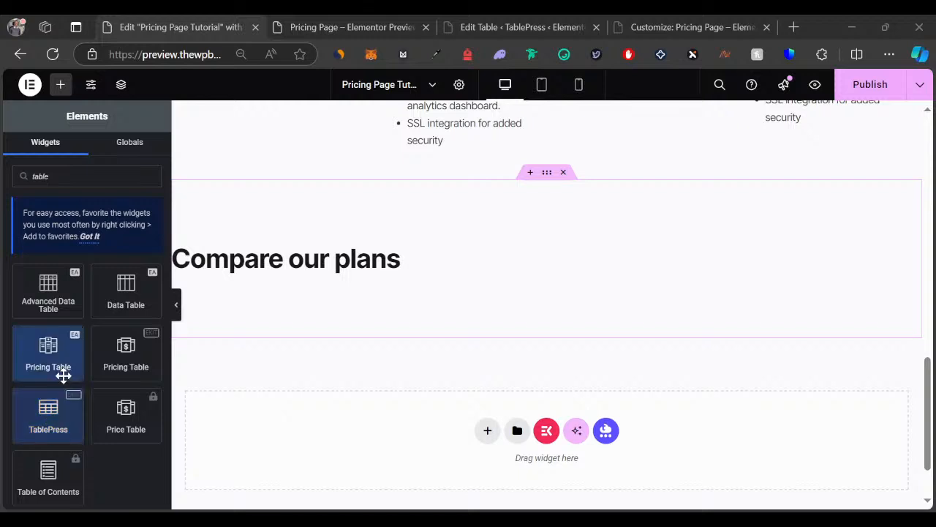
{"action": "left_click_drag", "start_coordinate": [48, 413], "coordinate": [269, 294]}
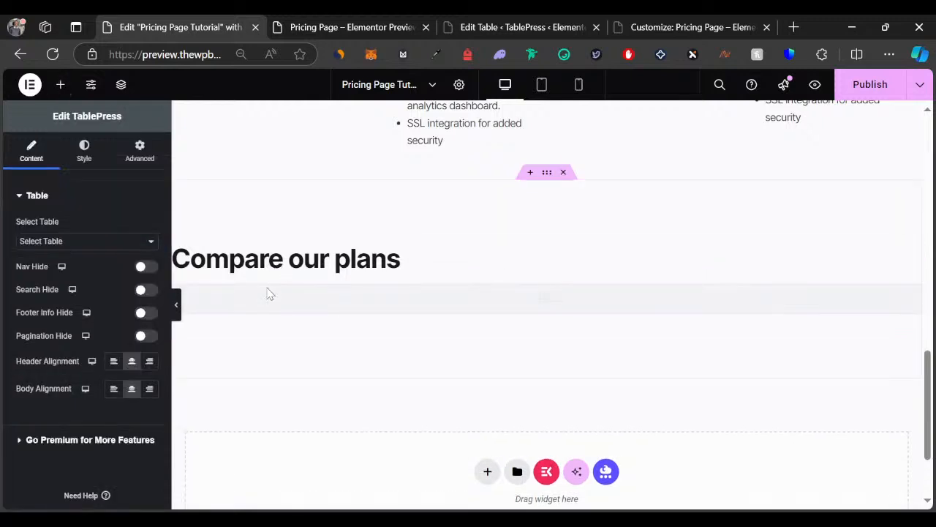
{"action": "left_click", "coordinate": [65, 281]}
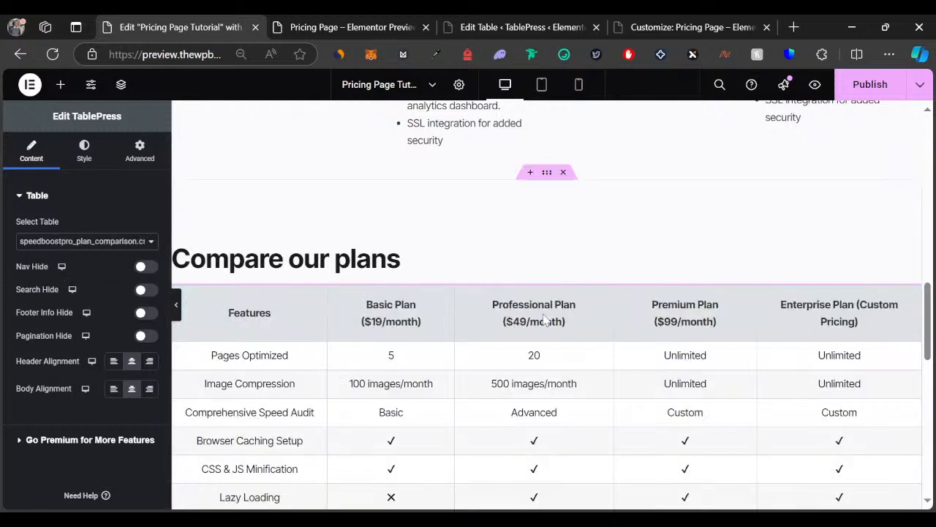
Step: Examine the inserted comparison table down to its last row and preview the section at full width
{"action": "scroll", "coordinate": [550, 328], "scroll_direction": "down", "scroll_amount": 8}
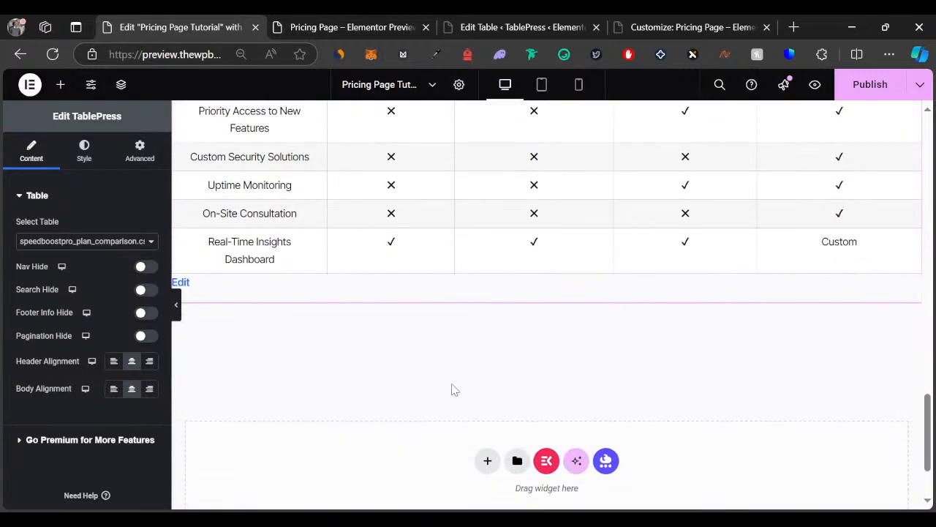
{"action": "scroll", "coordinate": [293, 344], "scroll_direction": "up", "scroll_amount": 5}
{"action": "scroll", "coordinate": [364, 365], "scroll_direction": "up", "scroll_amount": 5}
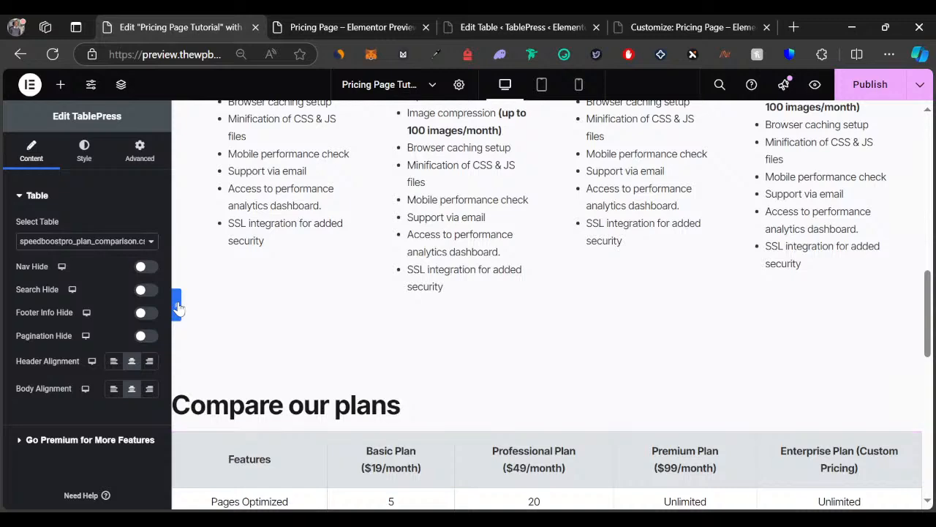
{"action": "left_click", "coordinate": [178, 305]}
{"action": "scroll", "coordinate": [180, 311], "scroll_direction": "down", "scroll_amount": 3}
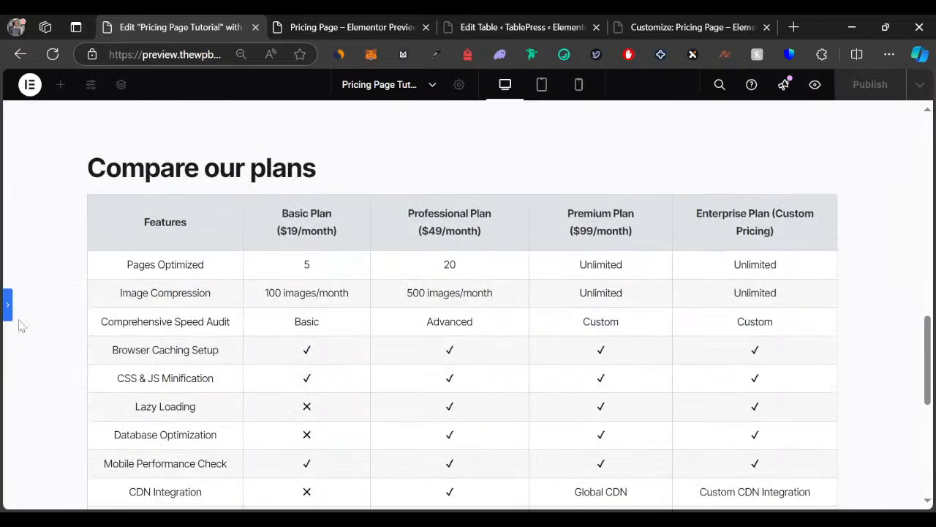
{"action": "left_click", "coordinate": [7, 306]}
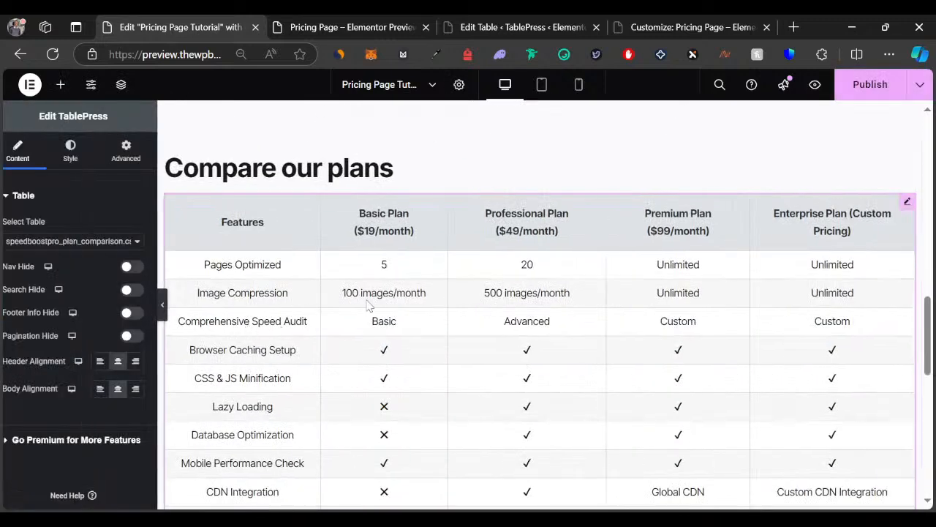
Step: Give the "Compare our plans" container a classic background with the colour #F5F5F5
{"action": "scroll", "coordinate": [504, 270], "scroll_direction": "up", "scroll_amount": 2}
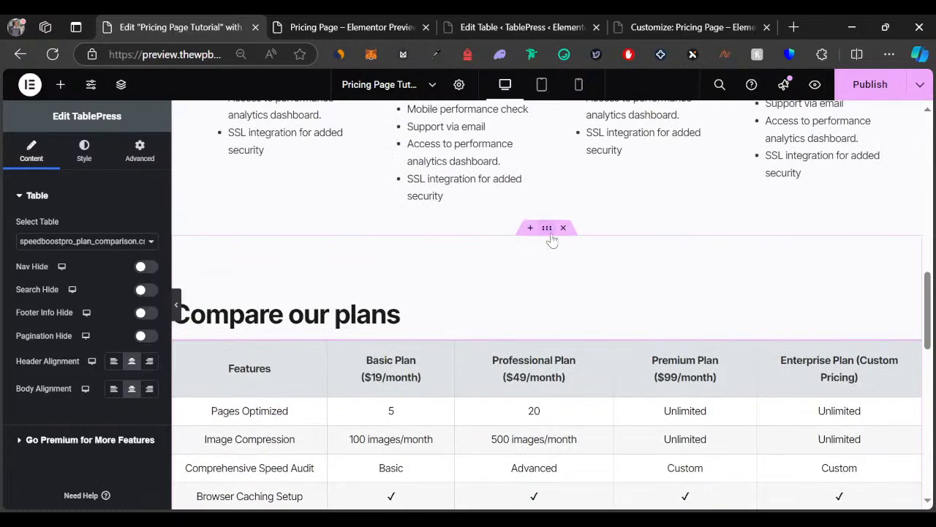
{"action": "left_click", "coordinate": [489, 272]}
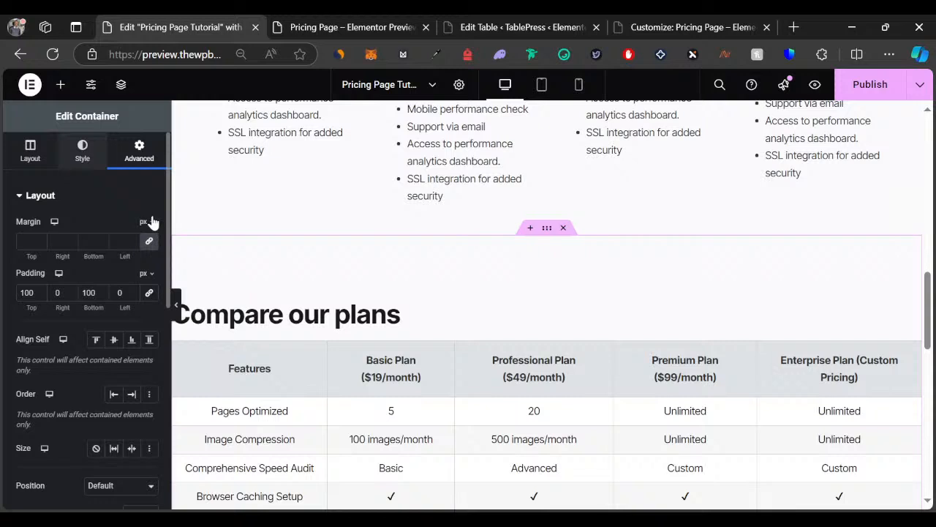
{"action": "left_click", "coordinate": [82, 150]}
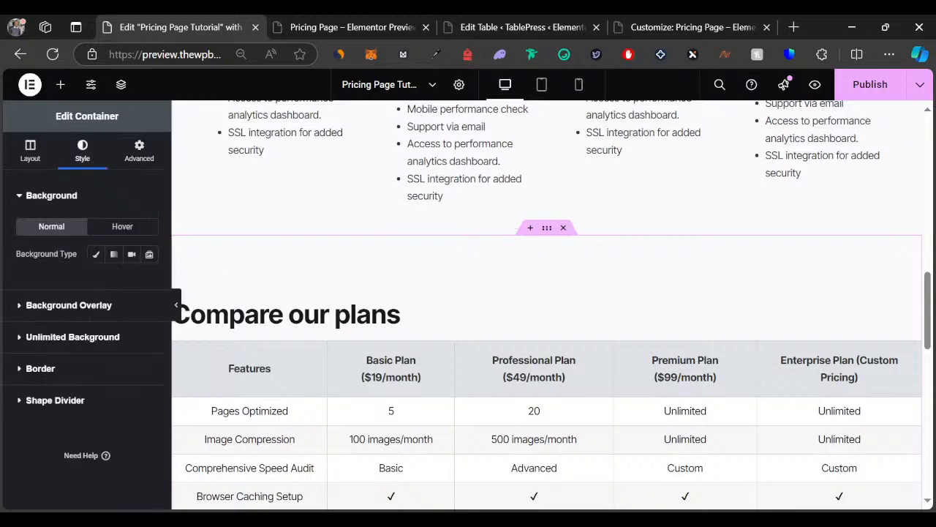
{"action": "left_click", "coordinate": [96, 254]}
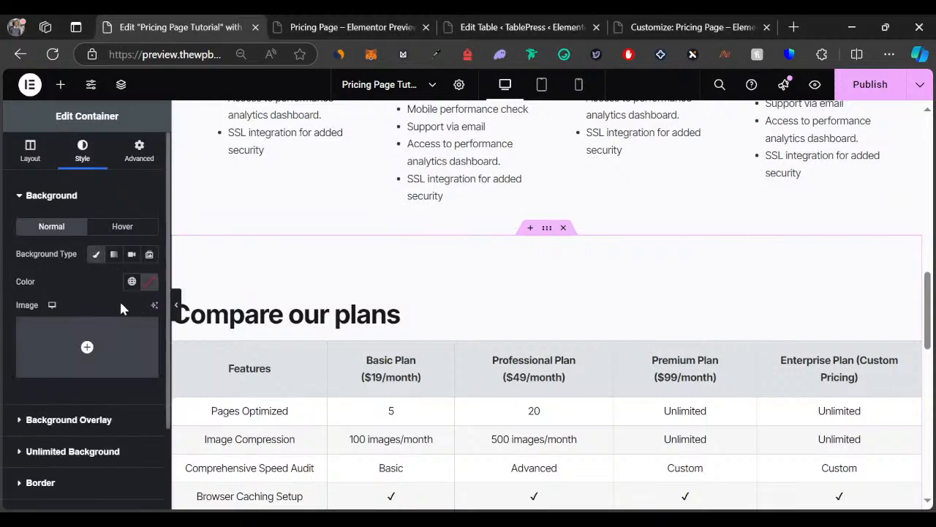
{"action": "left_click", "coordinate": [149, 284]}
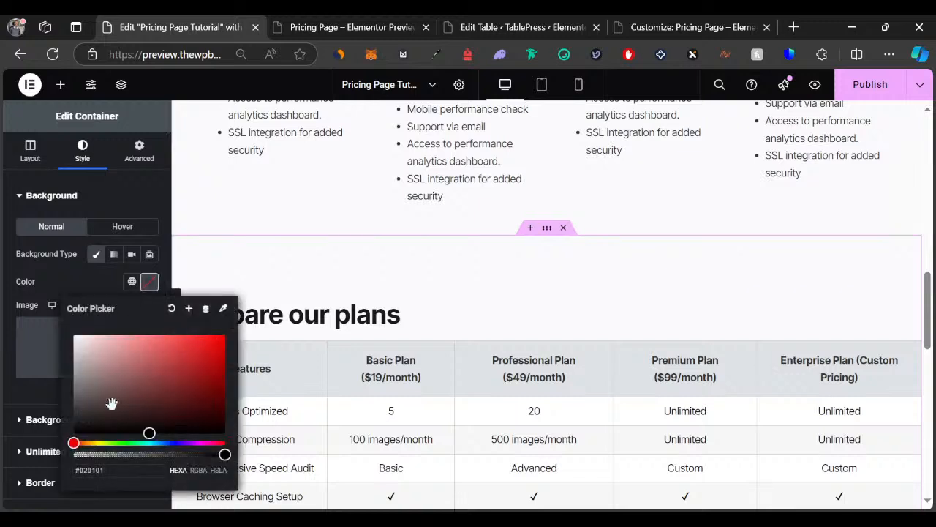
{"action": "double_click", "coordinate": [119, 470]}
{"action": "key", "text": "BackSpace"}
{"action": "type", "text": "f5f5f5"}
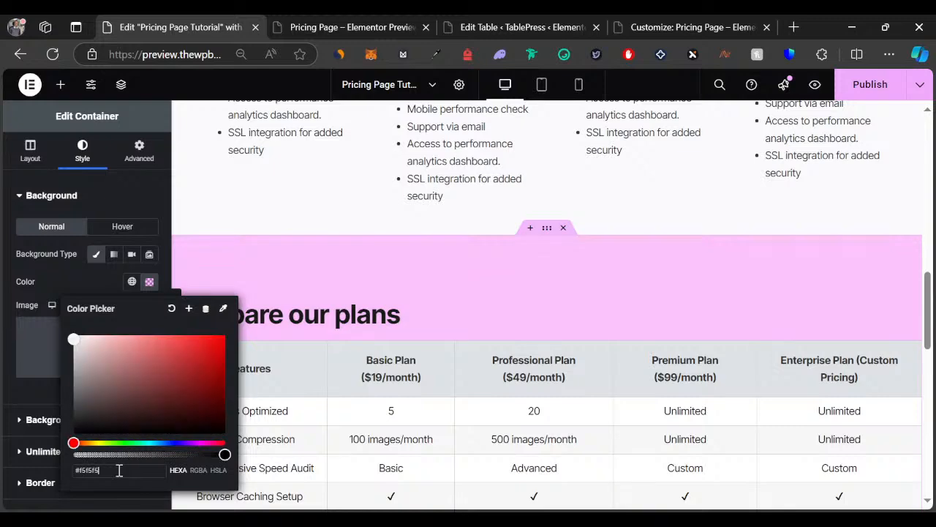
Step: Compare the section's look with the "Compare our plans" section on the reference page and return to the editor
{"action": "left_click", "coordinate": [327, 19]}
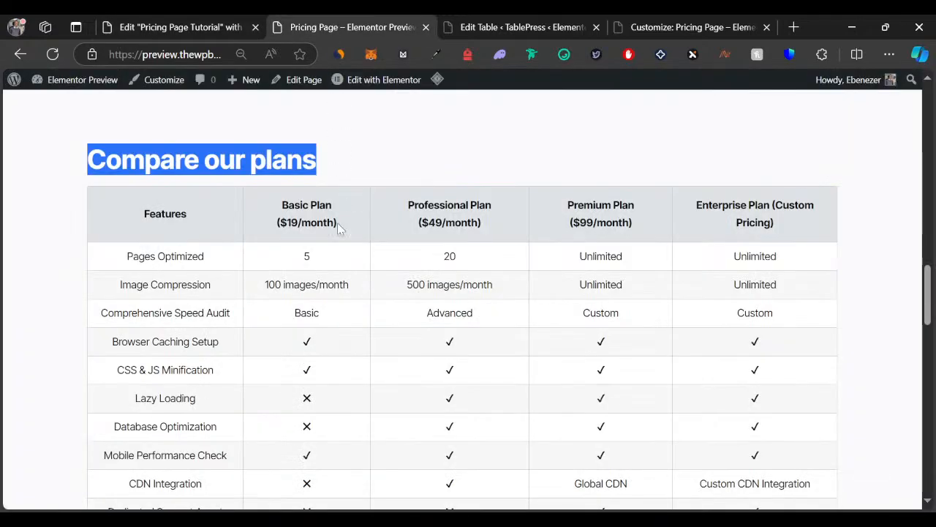
{"action": "left_click", "coordinate": [357, 162]}
{"action": "left_click", "coordinate": [232, 25]}
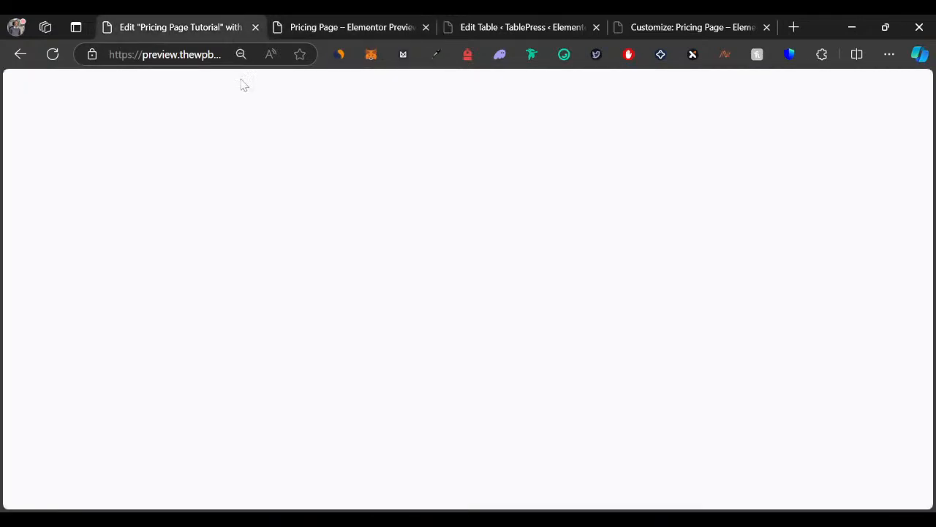
{"action": "scroll", "coordinate": [320, 222], "scroll_direction": "down", "scroll_amount": 5}
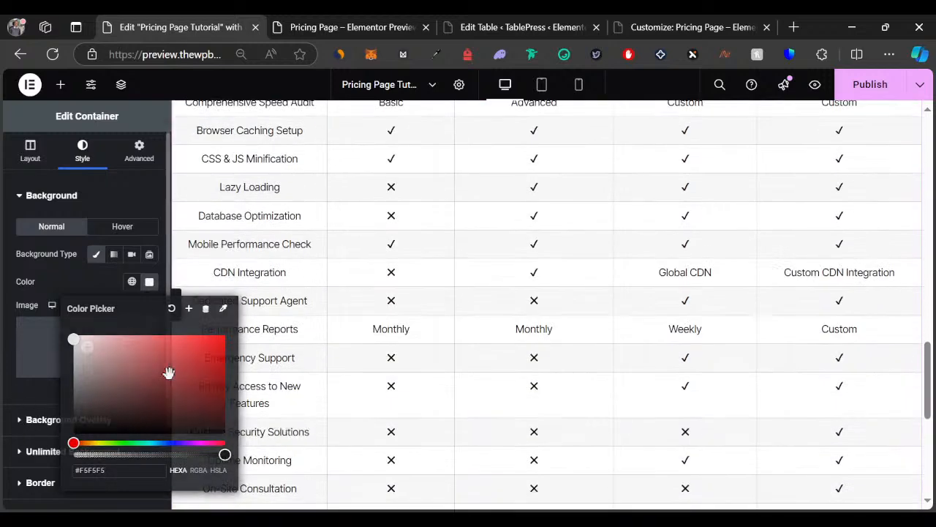
{"action": "left_click", "coordinate": [331, 353]}
Step: Set the padding of the container holding the Monthly/Yearly pricing tabs to 0 px on all sides
{"action": "scroll", "coordinate": [330, 352], "scroll_direction": "up", "scroll_amount": 10}
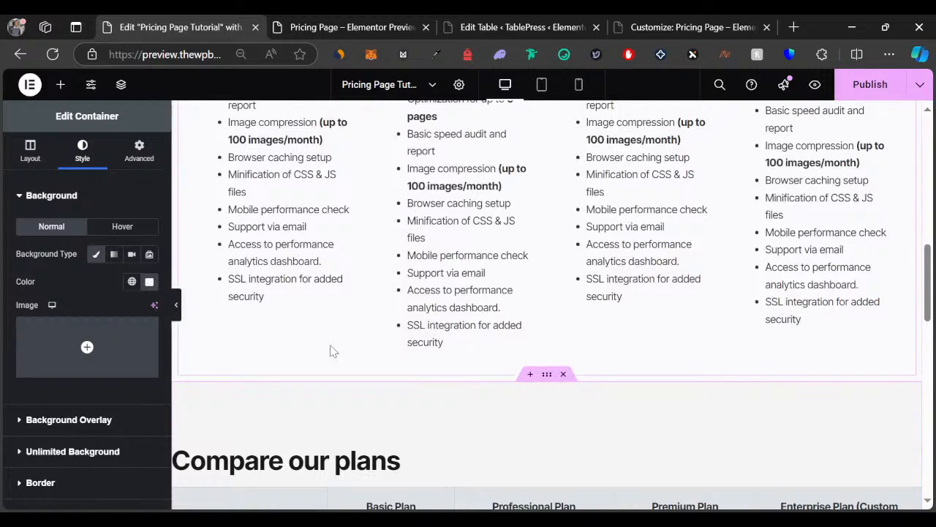
{"action": "scroll", "coordinate": [330, 351], "scroll_direction": "up", "scroll_amount": 1}
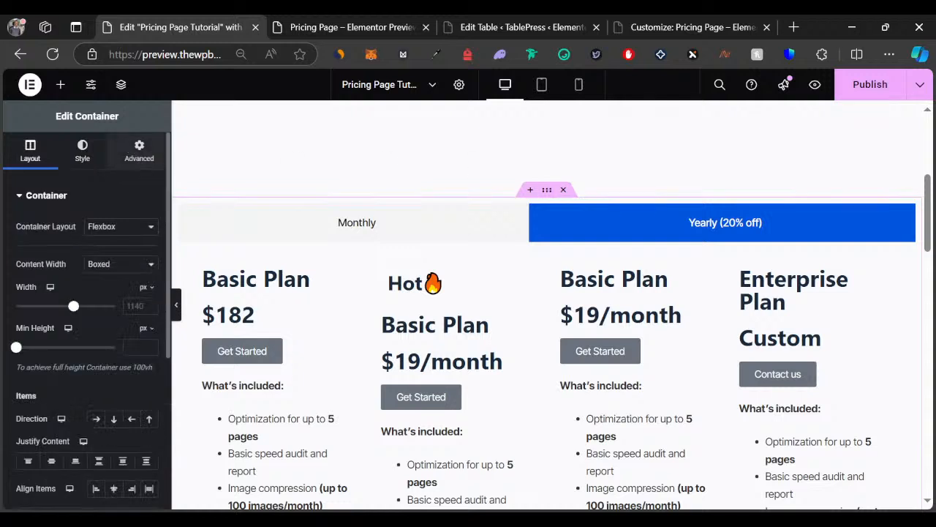
{"action": "left_click", "coordinate": [139, 150]}
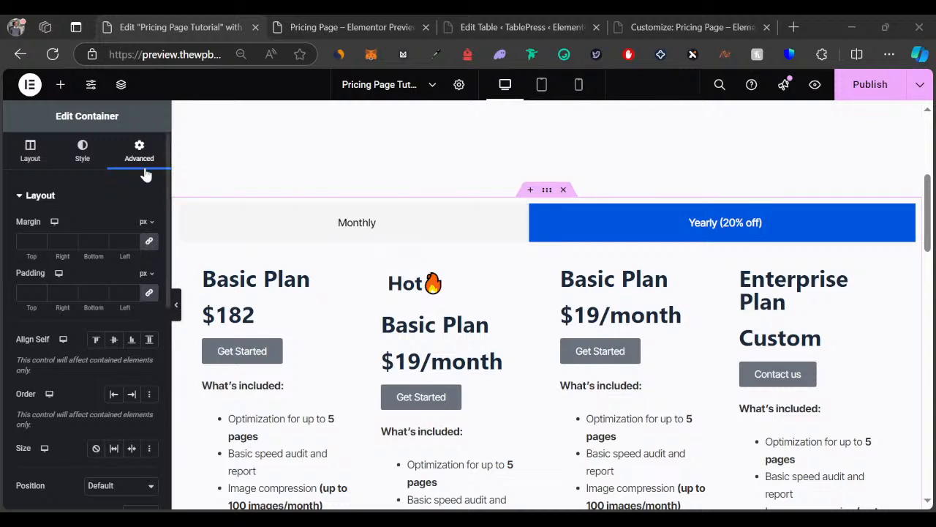
{"action": "left_click", "coordinate": [67, 294]}
{"action": "type", "text": "0"}
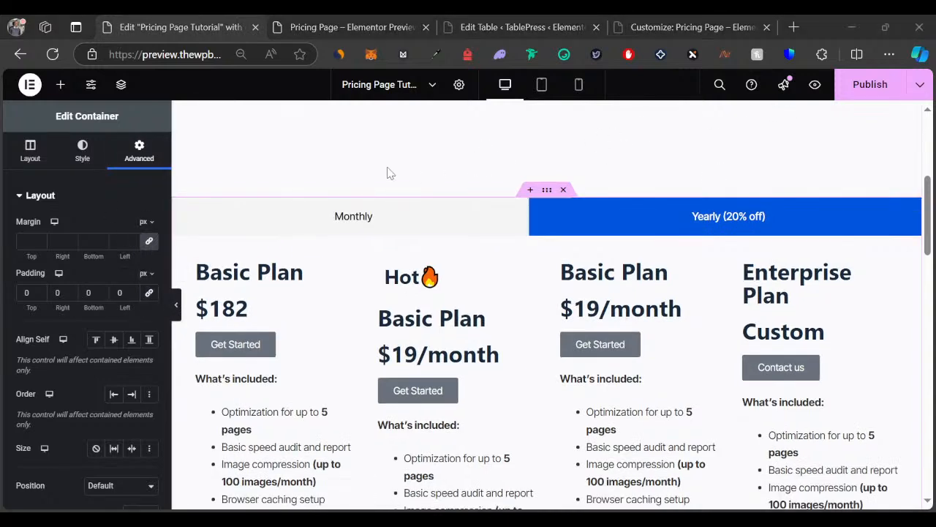
Step: Set the pricing tabs container's padding to 50 px at the top and 100 px at the bottom
{"action": "left_click", "coordinate": [27, 291]}
{"action": "type", "text": "50"}
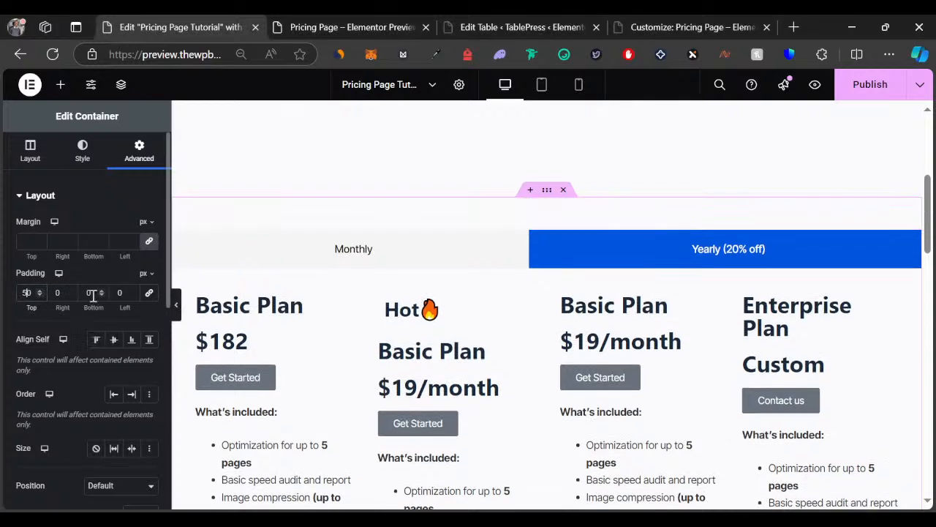
{"action": "type", "text": "100"}
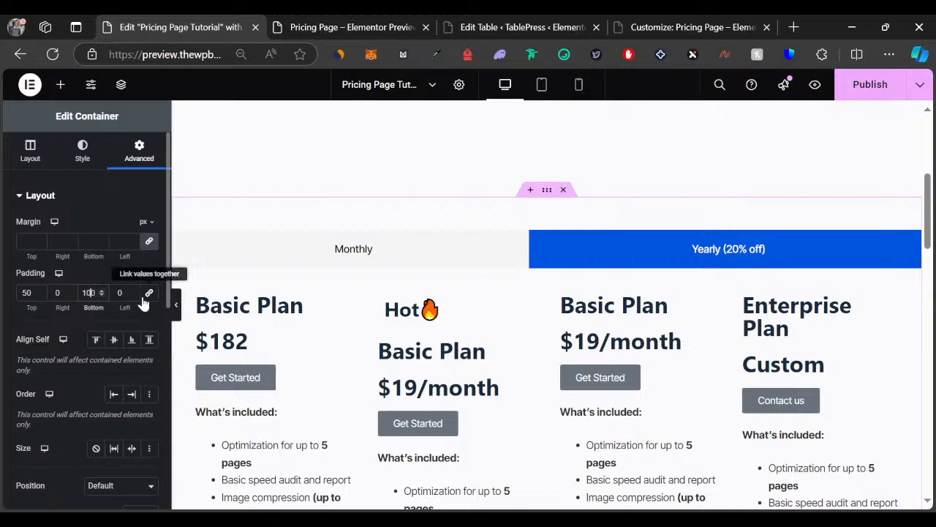
{"action": "scroll", "coordinate": [414, 293], "scroll_direction": "up", "scroll_amount": 4}
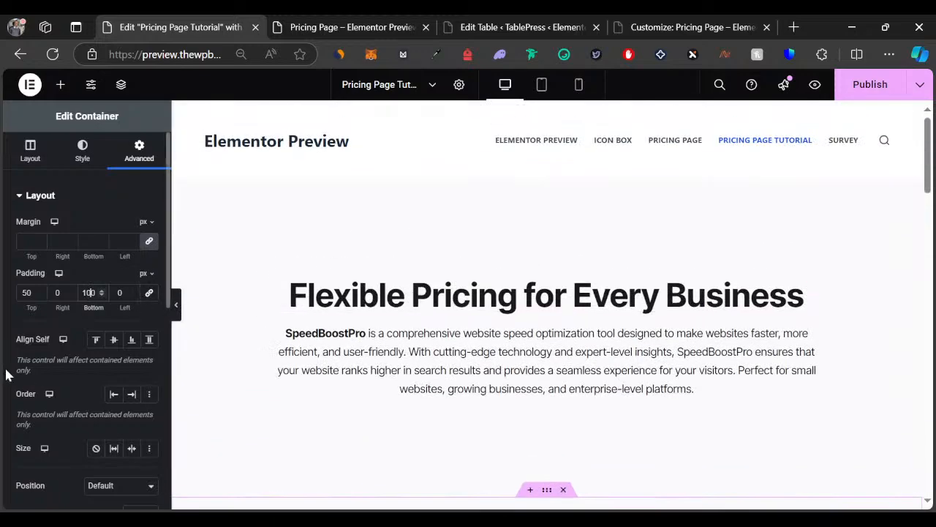
Step: Add a new single-column Flexbox container below the "Compare our plans" section
{"action": "scroll", "coordinate": [282, 307], "scroll_direction": "down", "scroll_amount": 8}
{"action": "scroll", "coordinate": [282, 308], "scroll_direction": "down", "scroll_amount": 10}
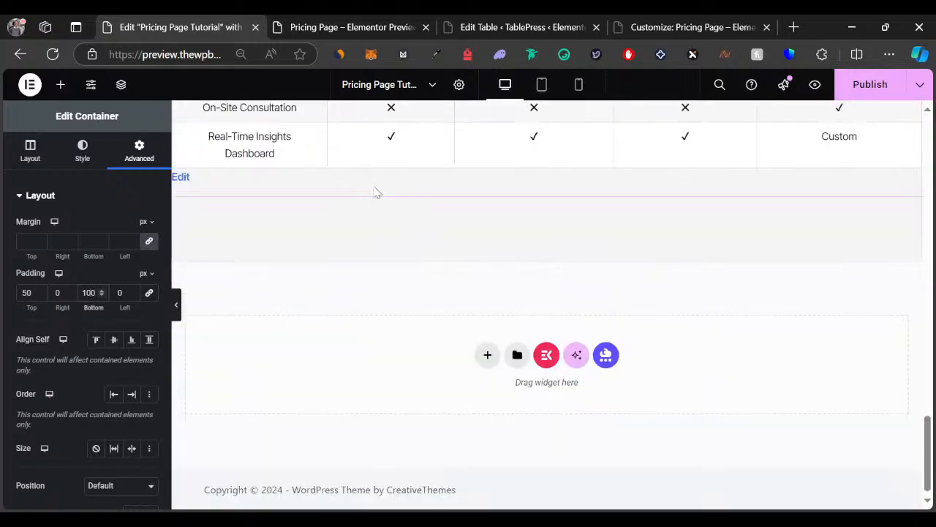
{"action": "scroll", "coordinate": [376, 193], "scroll_direction": "up", "scroll_amount": 8}
{"action": "scroll", "coordinate": [344, 335], "scroll_direction": "down", "scroll_amount": 5}
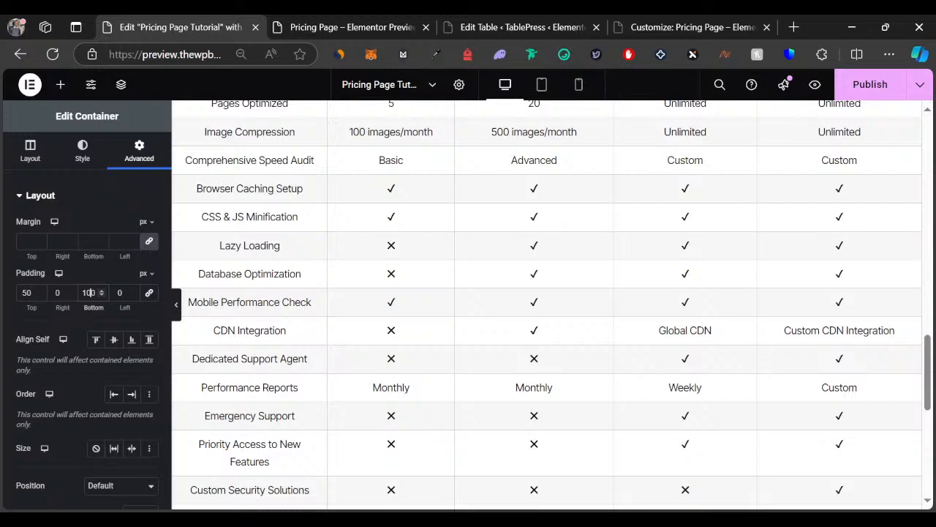
{"action": "scroll", "coordinate": [333, 314], "scroll_direction": "down", "scroll_amount": 5}
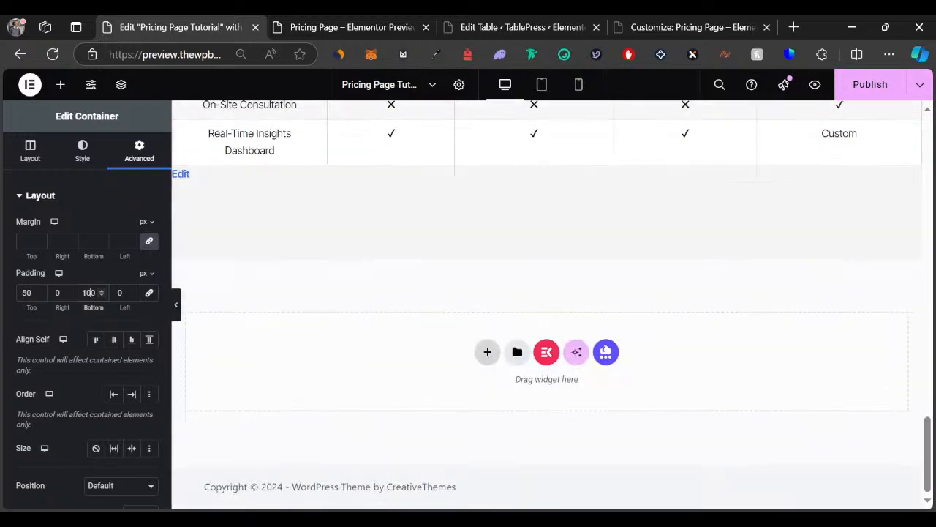
{"action": "left_click", "coordinate": [487, 352]}
{"action": "left_click", "coordinate": [502, 393]}
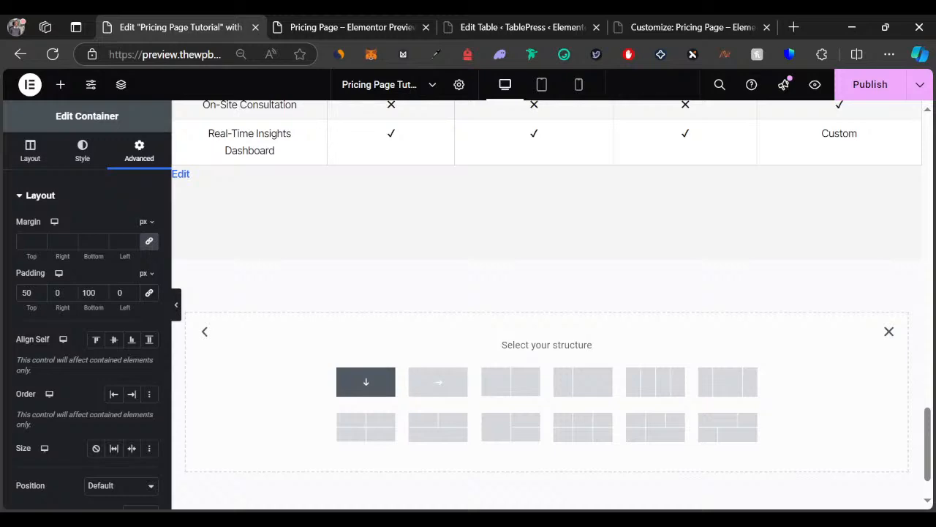
Step: Copy the "Compare our plans" heading and paste it into the new empty container below the table
{"action": "scroll", "coordinate": [471, 226], "scroll_direction": "up", "scroll_amount": 8}
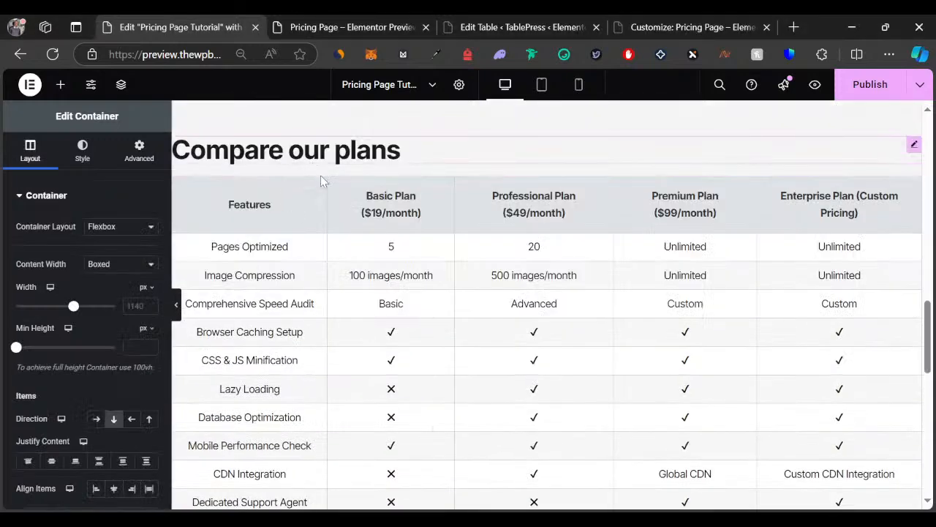
{"action": "right_click", "coordinate": [296, 154]}
{"action": "left_click", "coordinate": [333, 226]}
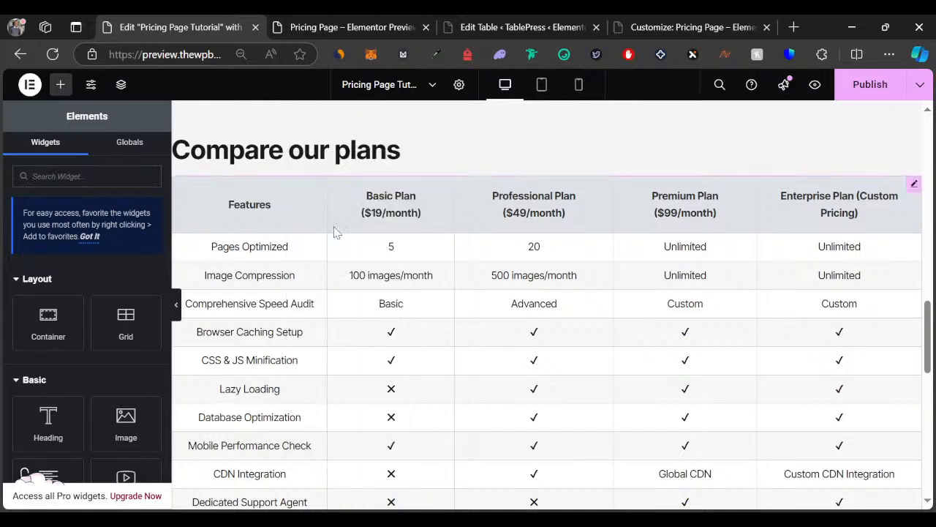
{"action": "scroll", "coordinate": [334, 234], "scroll_direction": "down", "scroll_amount": 10}
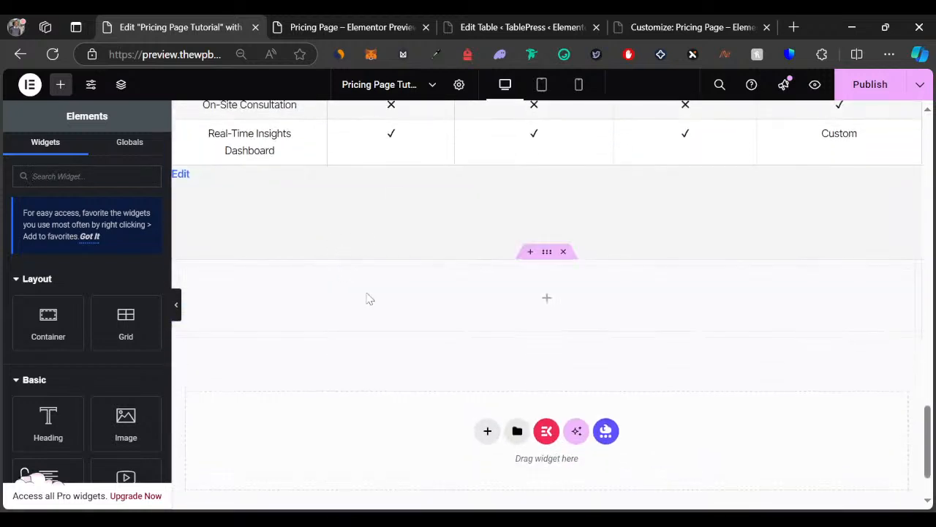
{"action": "right_click", "coordinate": [367, 300]}
{"action": "left_click", "coordinate": [395, 270]}
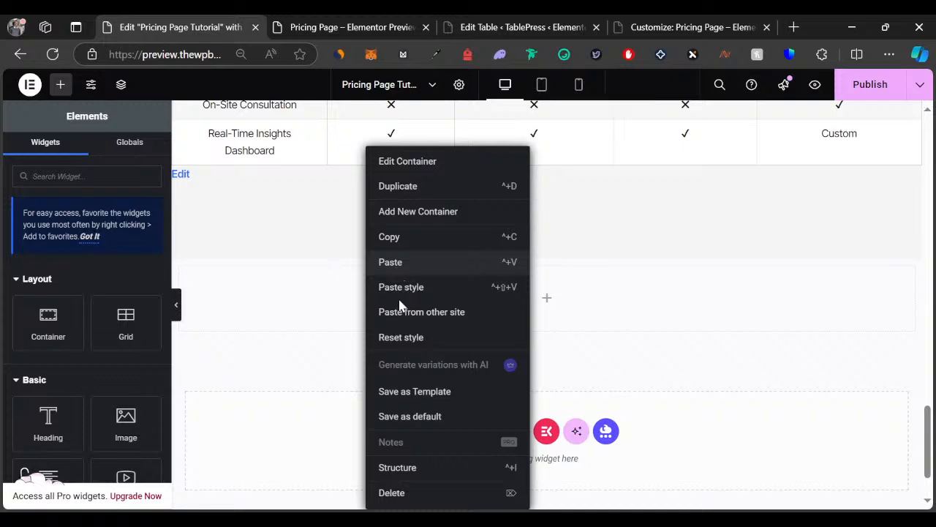
Step: Replace the pasted heading's text with "Frequently Asked Questions" copied from the reference page, and center it
{"action": "left_click", "coordinate": [86, 246]}
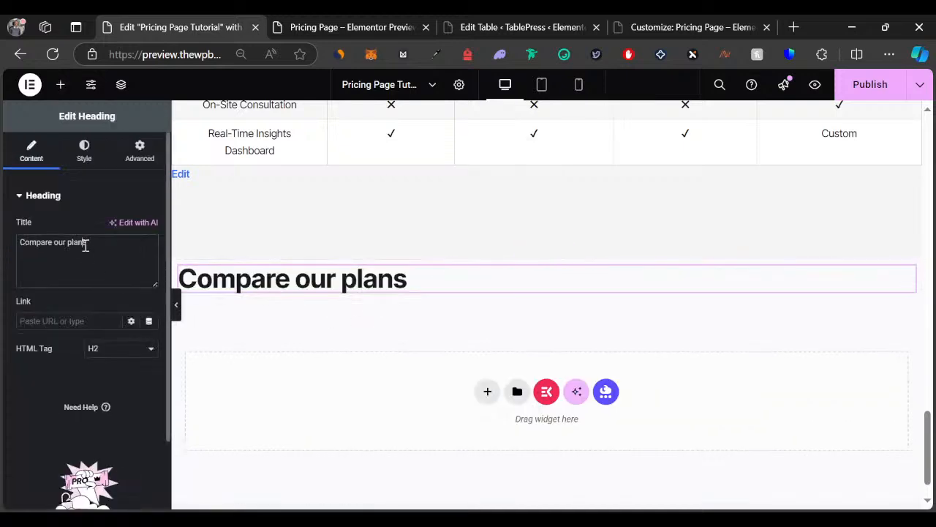
{"action": "left_click", "coordinate": [323, 27]}
{"action": "scroll", "coordinate": [326, 320], "scroll_direction": "down", "scroll_amount": 5}
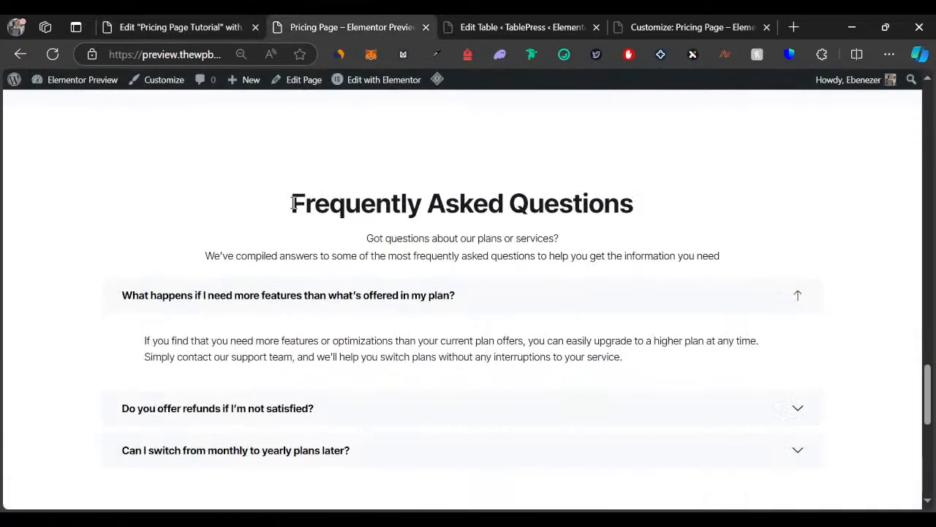
{"action": "left_click_drag", "start_coordinate": [293, 203], "coordinate": [644, 204]}
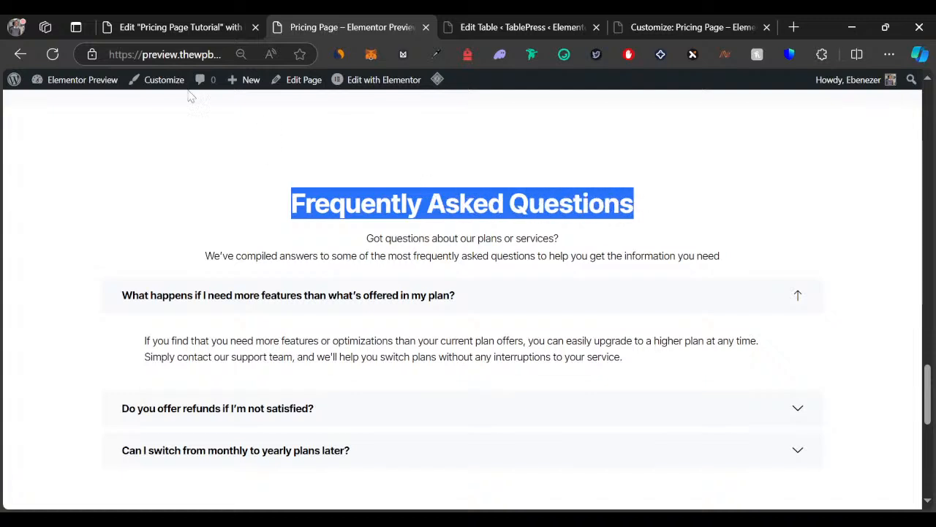
{"action": "left_click", "coordinate": [191, 28]}
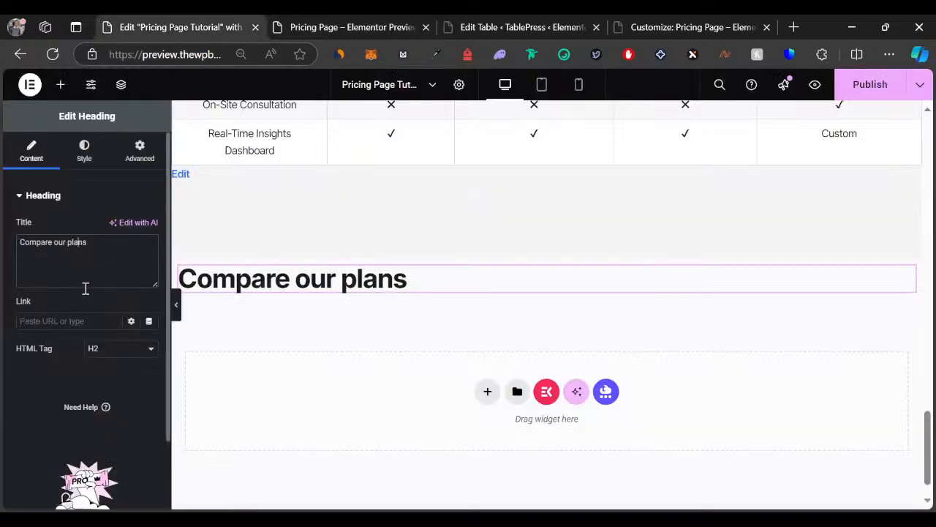
{"action": "key", "text": "ctrl+a"}
{"action": "key", "text": "ctrl+v"}
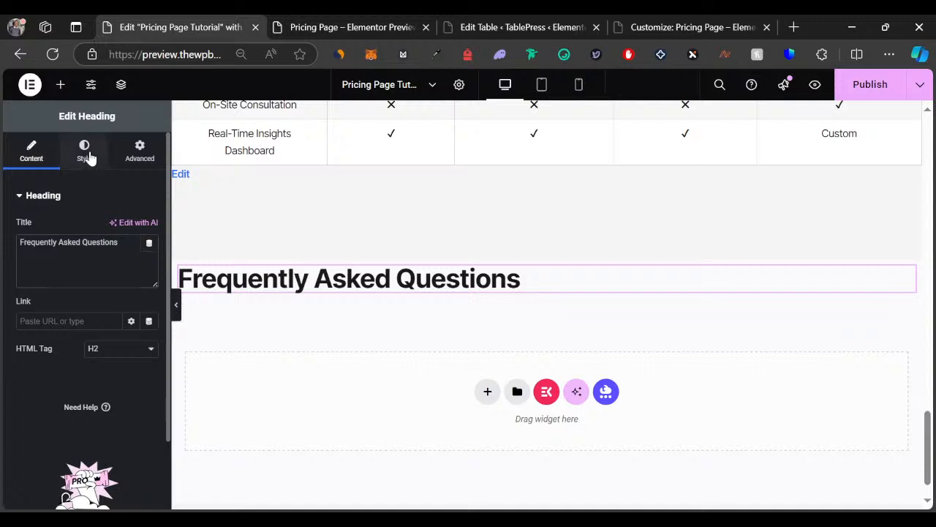
{"action": "left_click", "coordinate": [87, 155]}
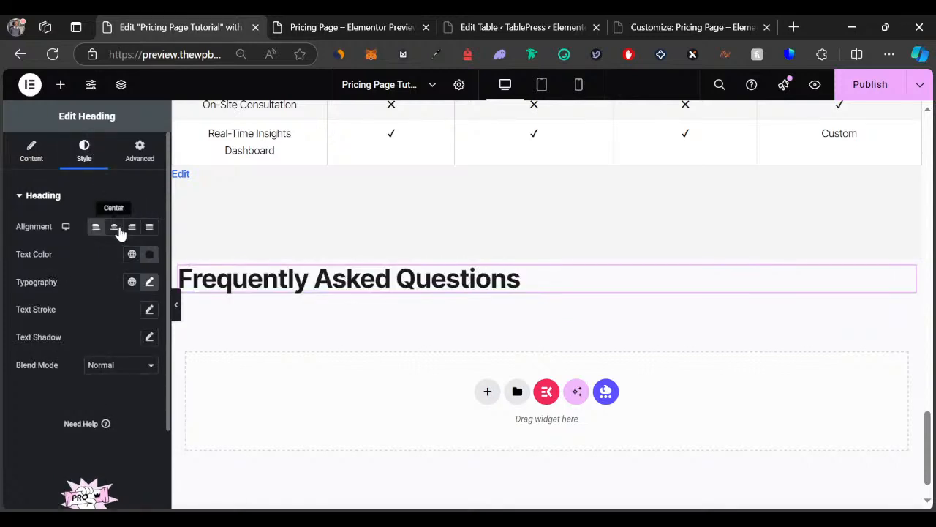
{"action": "left_click", "coordinate": [116, 229]}
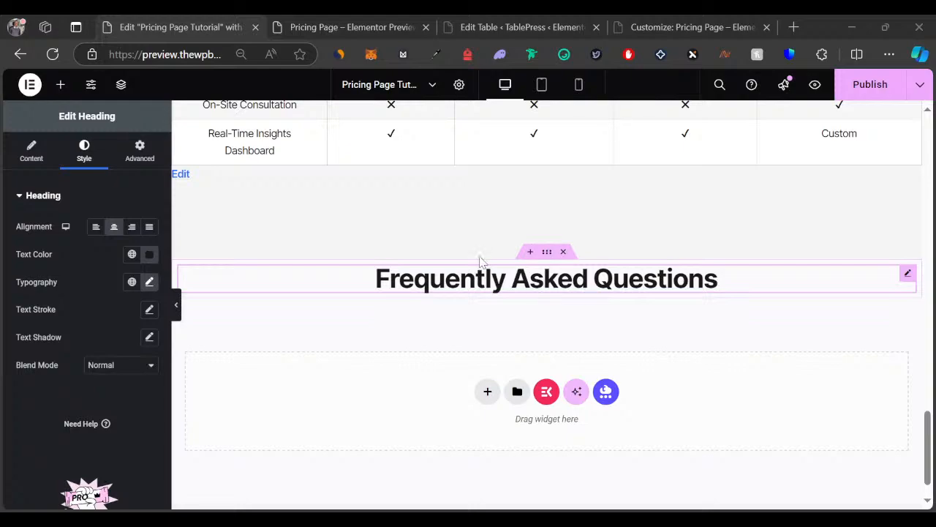
Step: Copy the SpeedBoostPro description from the page's first section and paste it under the "Frequently Asked Questions" heading
{"action": "scroll", "coordinate": [480, 262], "scroll_direction": "up", "scroll_amount": 20}
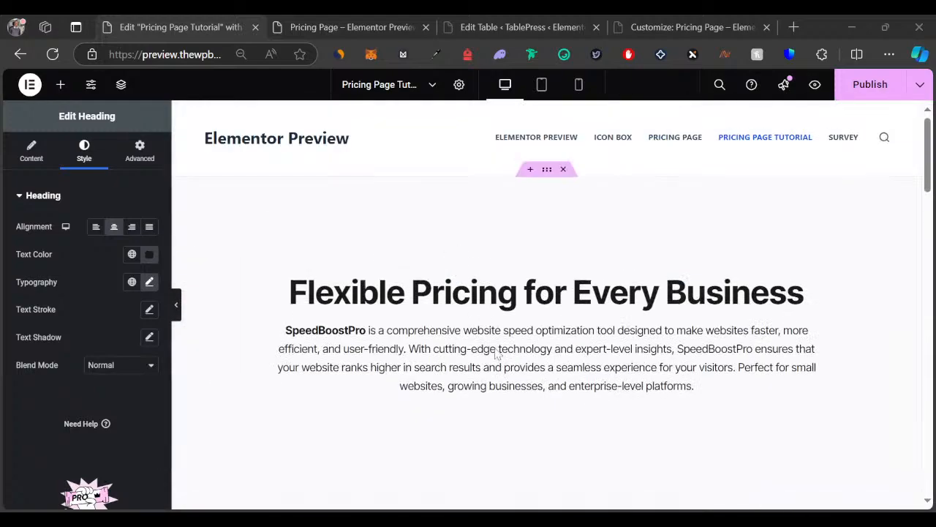
{"action": "right_click", "coordinate": [520, 311]}
{"action": "left_click", "coordinate": [536, 269]}
{"action": "scroll", "coordinate": [395, 305], "scroll_direction": "down", "scroll_amount": 5}
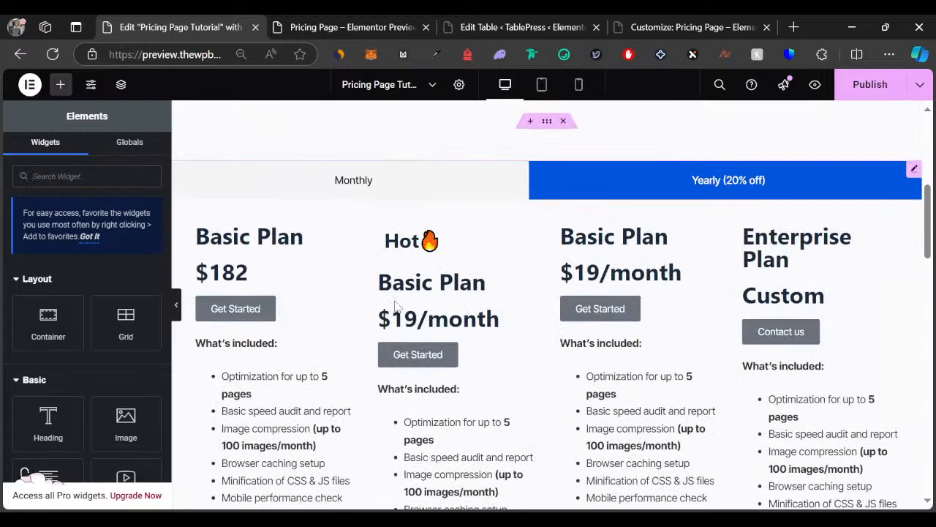
{"action": "scroll", "coordinate": [395, 306], "scroll_direction": "down", "scroll_amount": 15}
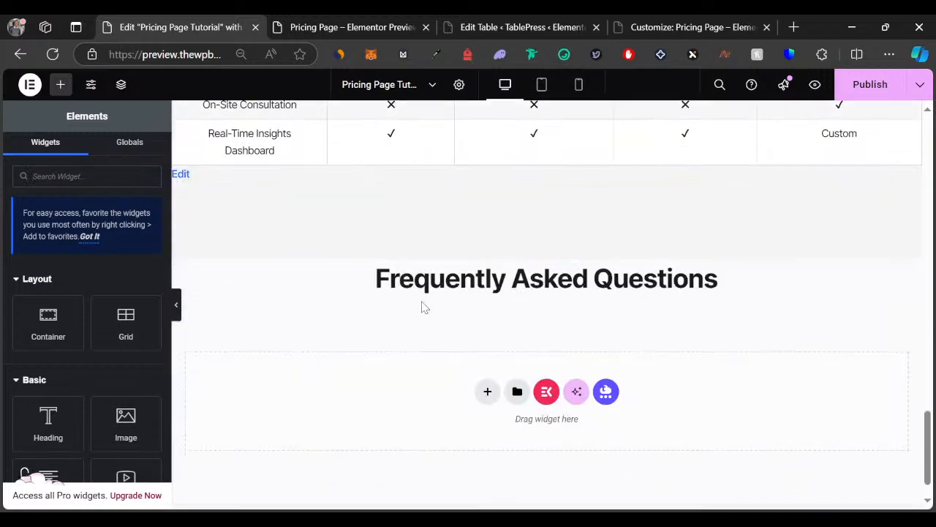
{"action": "right_click", "coordinate": [398, 297]}
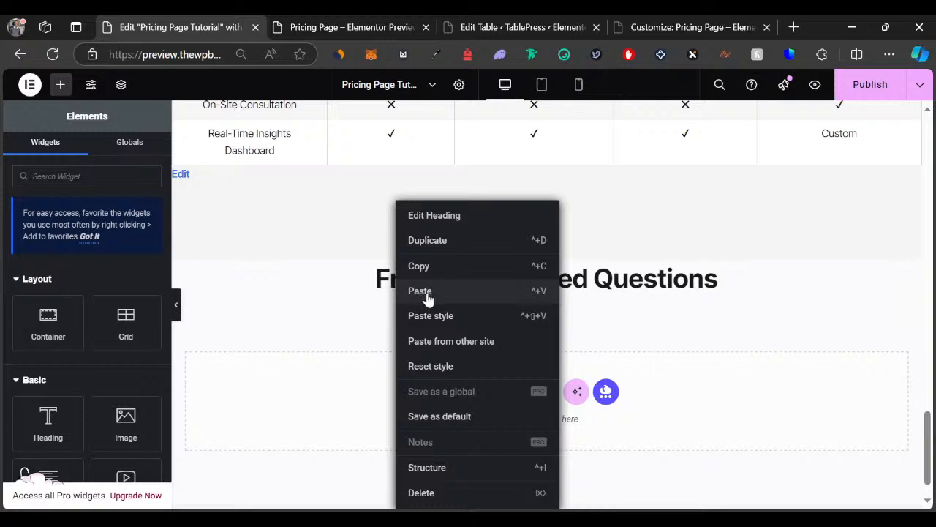
{"action": "left_click", "coordinate": [420, 290]}
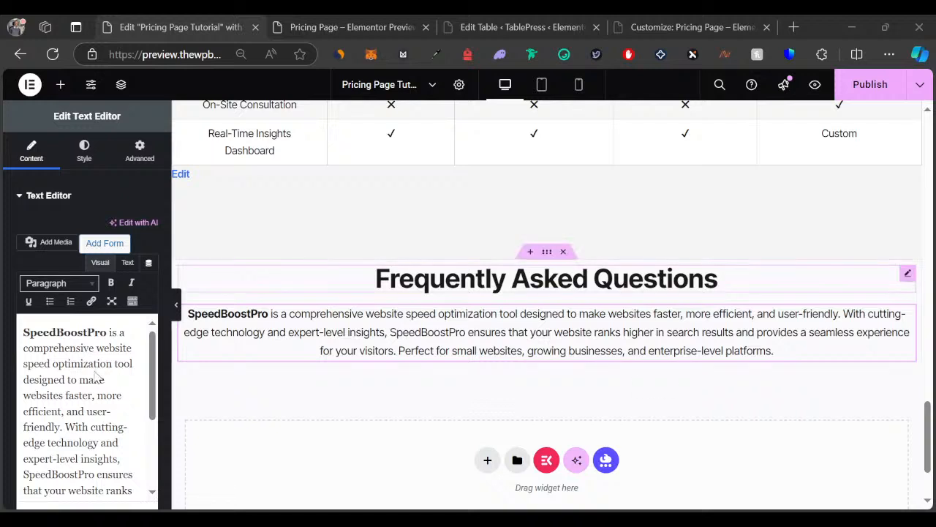
Step: Replace the pasted description with the two-line "Got questions about our plans or services?" intro copied from the reference page
{"action": "left_click", "coordinate": [389, 30]}
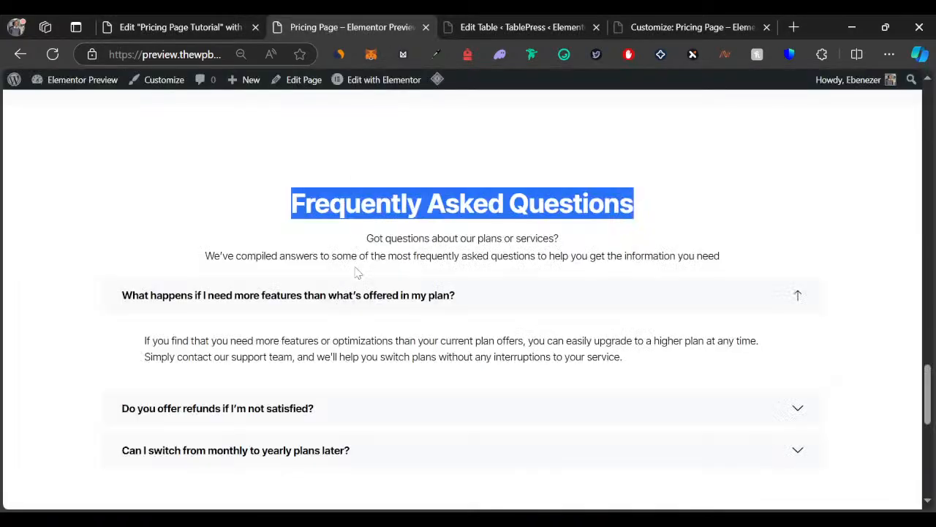
{"action": "left_click", "coordinate": [372, 242]}
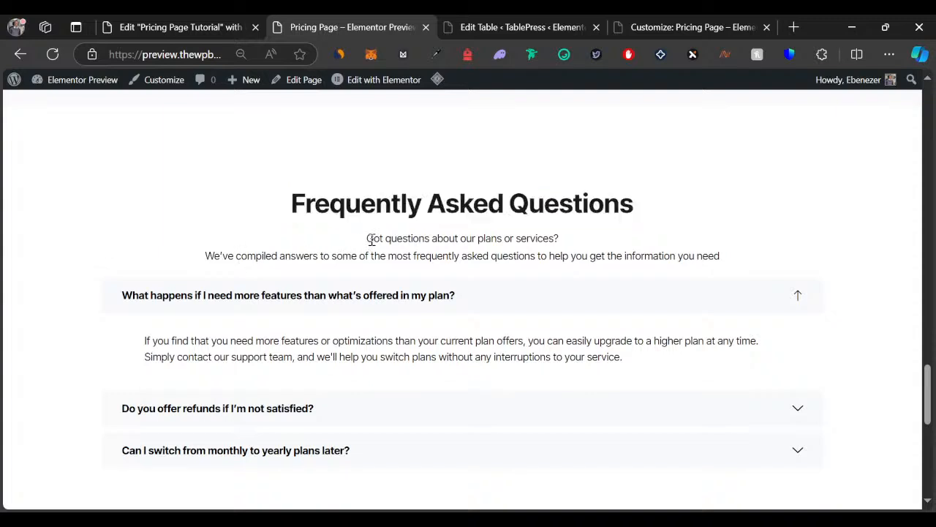
{"action": "left_click_drag", "start_coordinate": [370, 238], "coordinate": [777, 253]}
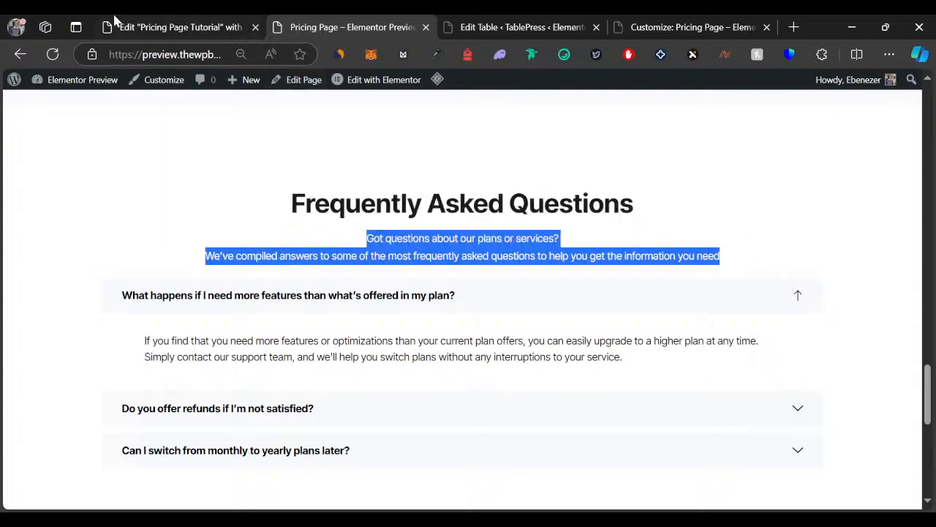
{"action": "left_click", "coordinate": [128, 27]}
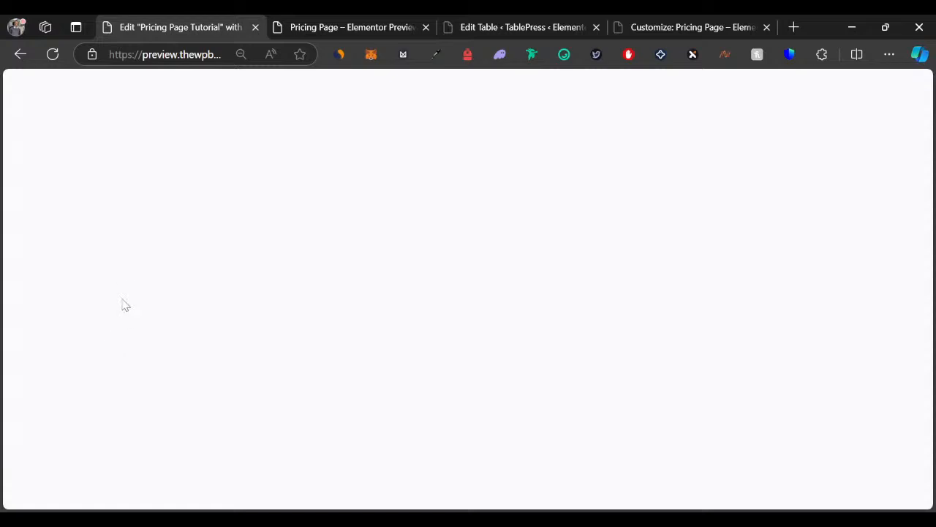
{"action": "triple_click", "coordinate": [117, 364]}
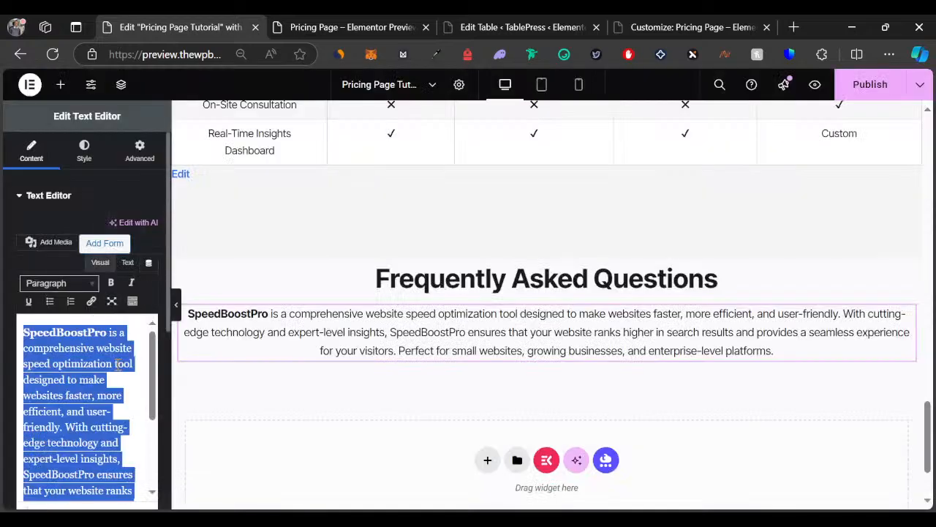
{"action": "key", "text": "ctrl+v"}
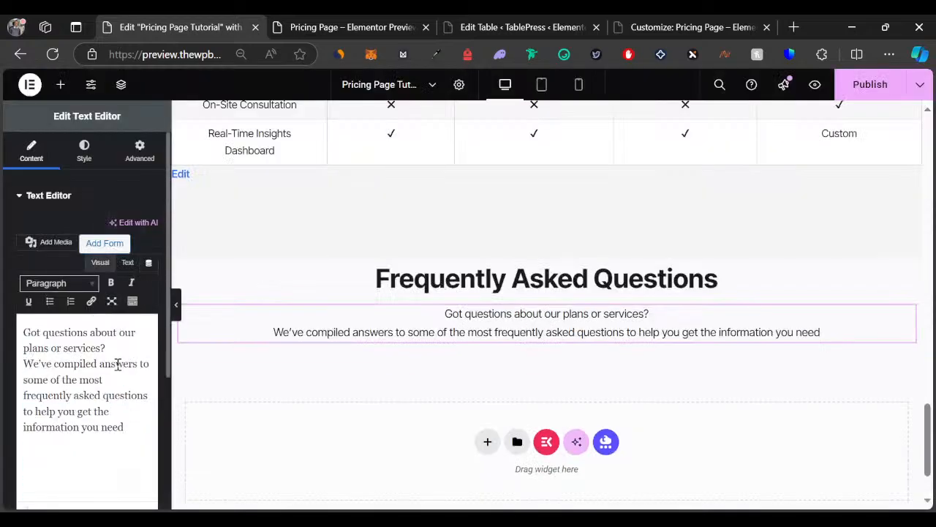
Step: Set the typography size of the FAQ intro text to 16 px
{"action": "left_click", "coordinate": [94, 167]}
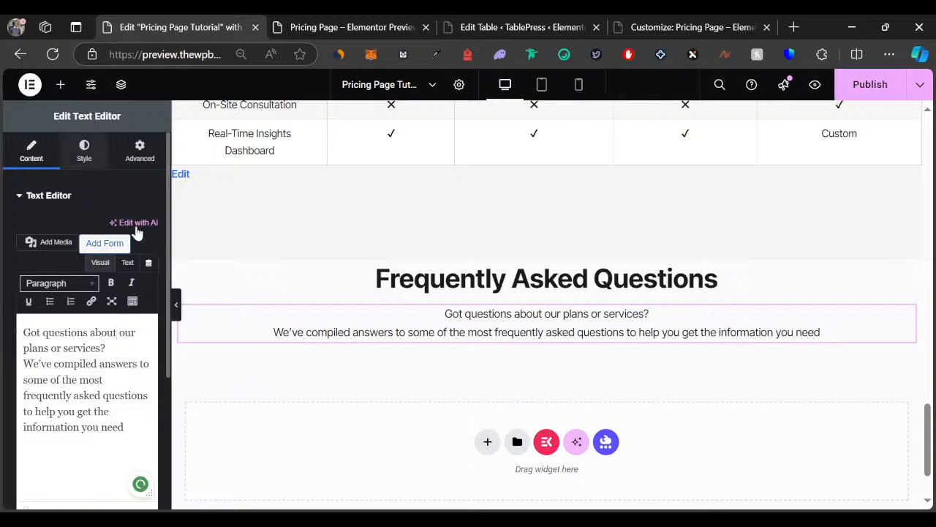
{"action": "left_click", "coordinate": [149, 282]}
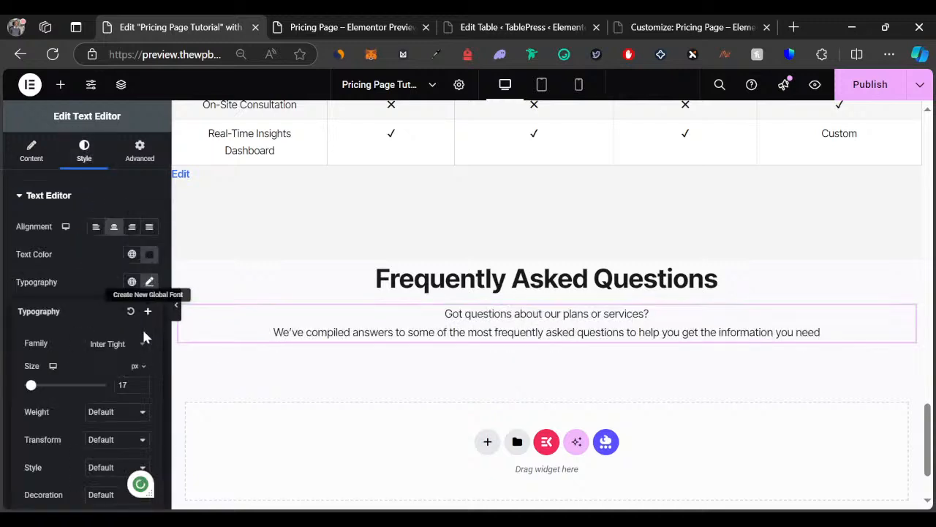
{"action": "left_click", "coordinate": [141, 387]}
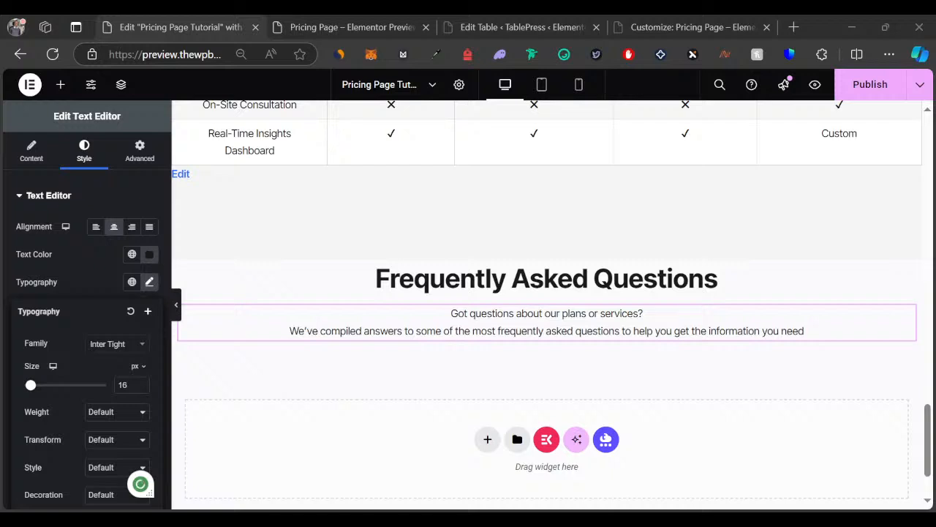
Step: Search the widget library for "ac"
{"action": "left_click", "coordinate": [62, 102]}
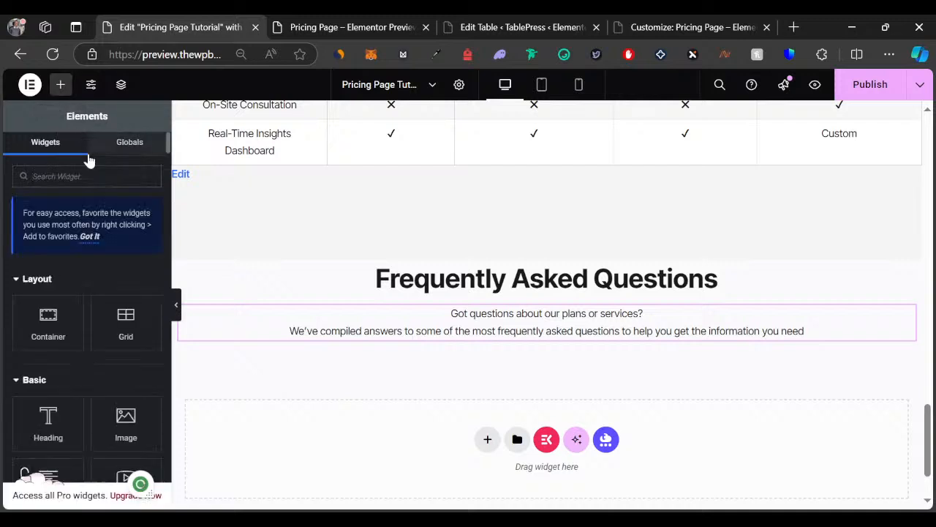
{"action": "left_click", "coordinate": [82, 181]}
{"action": "type", "text": "ad"}
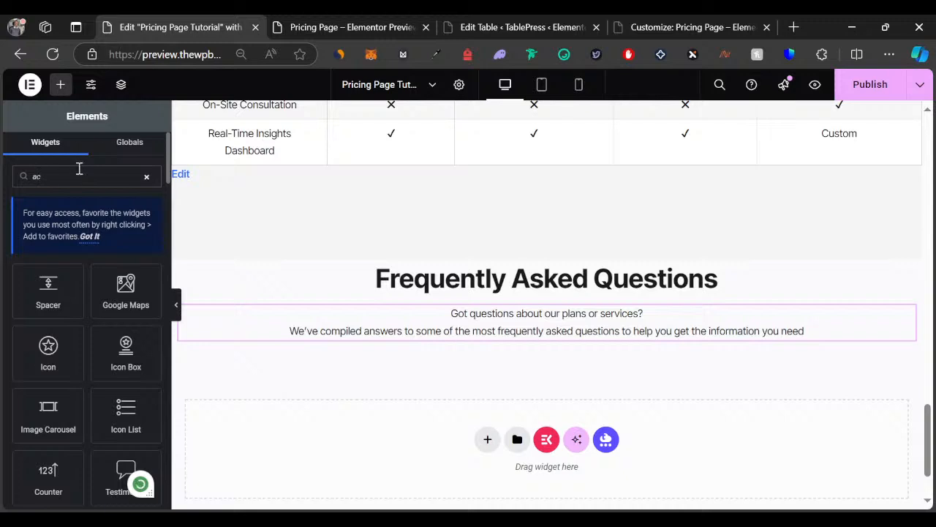
Step: Find the EKIT Accordion widget and add it beneath the intro text of the Frequently Asked Questions section
{"action": "type", "text": "cor"}
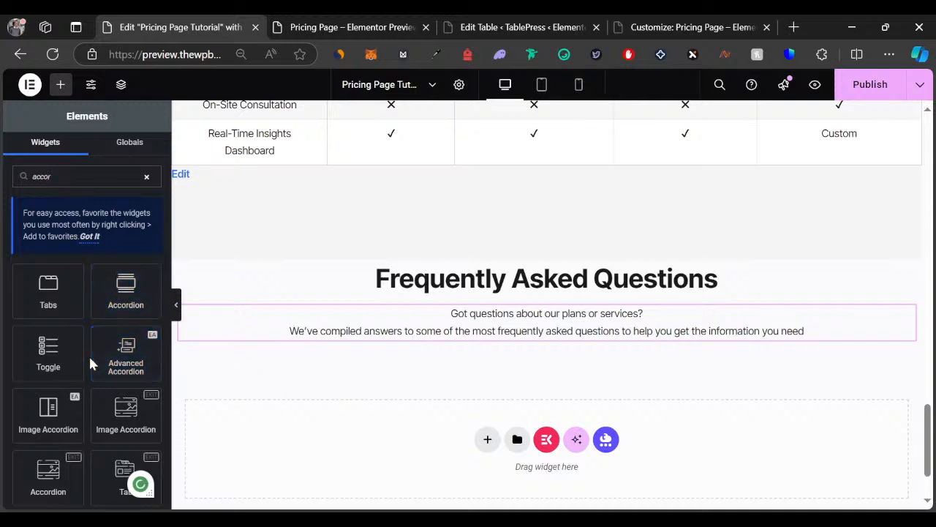
{"action": "left_click_drag", "start_coordinate": [48, 475], "coordinate": [489, 334]}
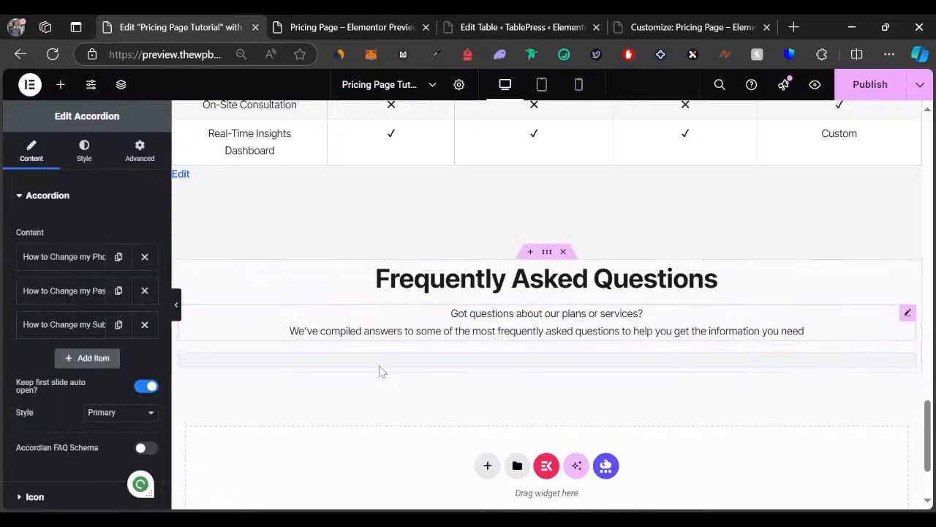
Step: Copy the first FAQ question together with its answer from the finished Pricing Page in the other browser tab
{"action": "left_click", "coordinate": [310, 21]}
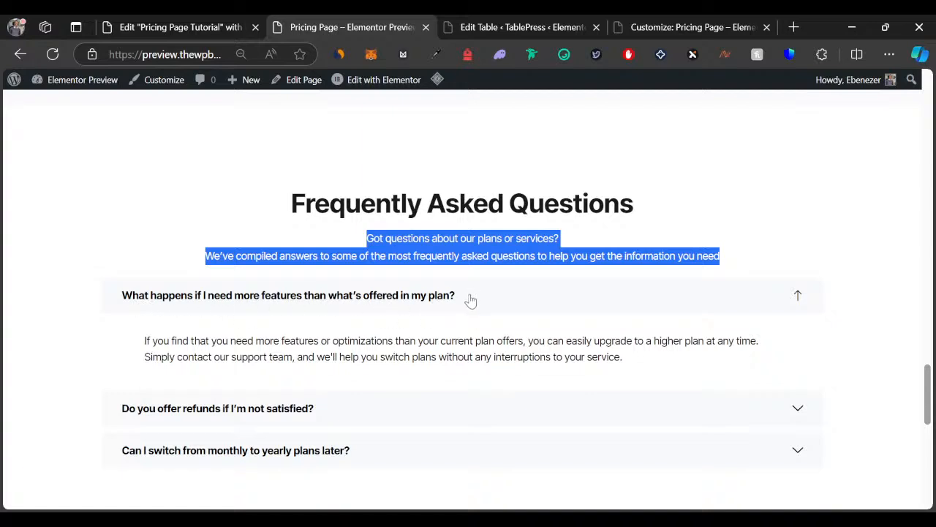
{"action": "left_click", "coordinate": [365, 335]}
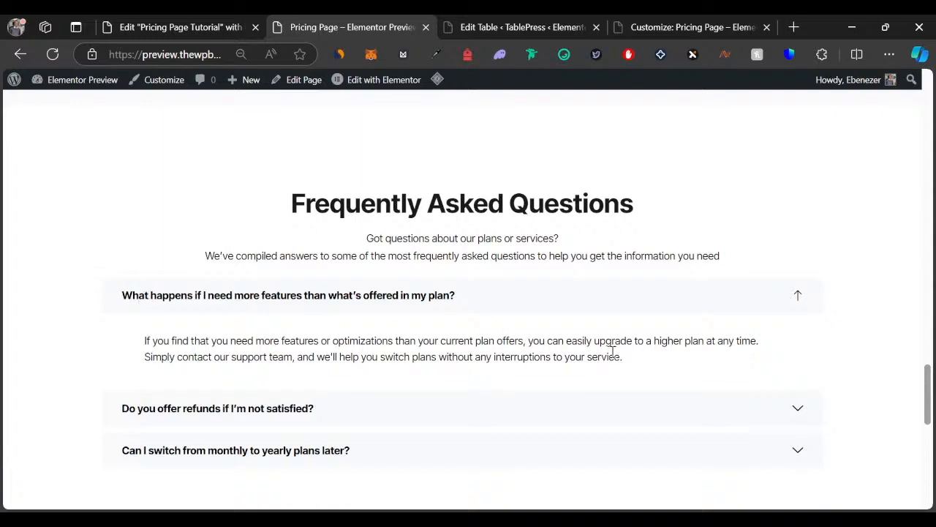
{"action": "left_click_drag", "start_coordinate": [613, 356], "coordinate": [125, 298]}
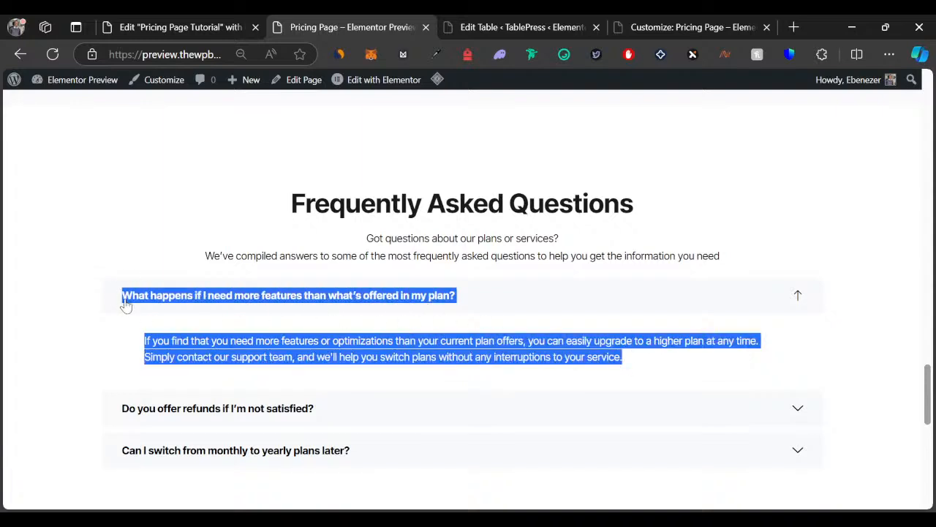
{"action": "left_click", "coordinate": [176, 27]}
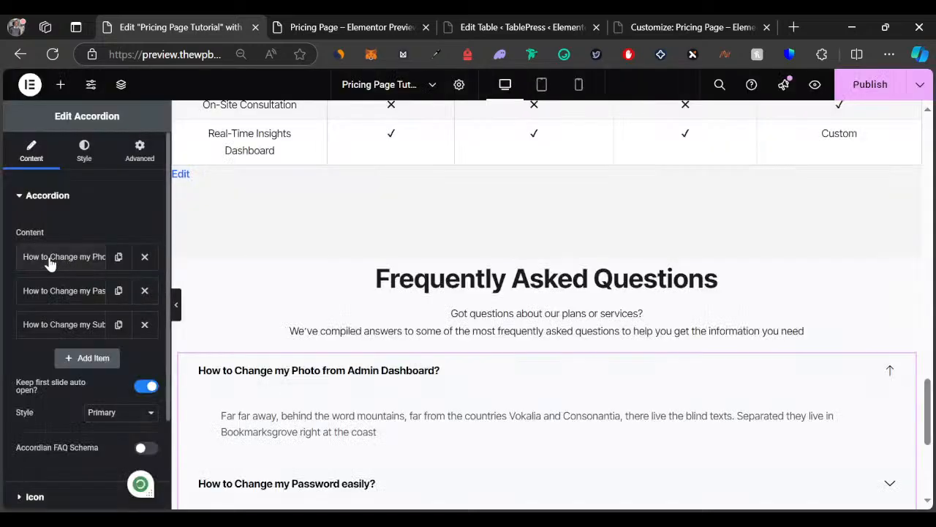
Step: Title the first accordion item "What happens if I need more features than what's offered in my plan?", without the answer text
{"action": "left_click", "coordinate": [52, 264]}
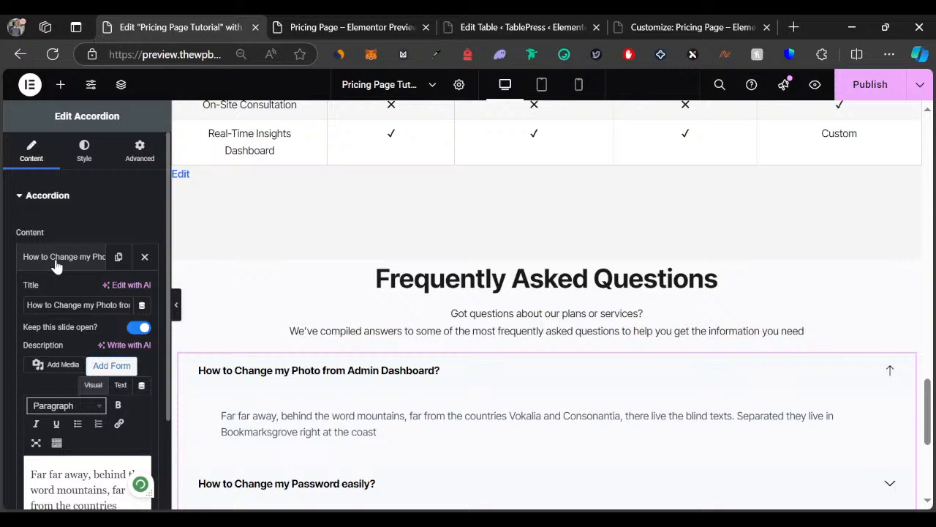
{"action": "triple_click", "coordinate": [40, 305]}
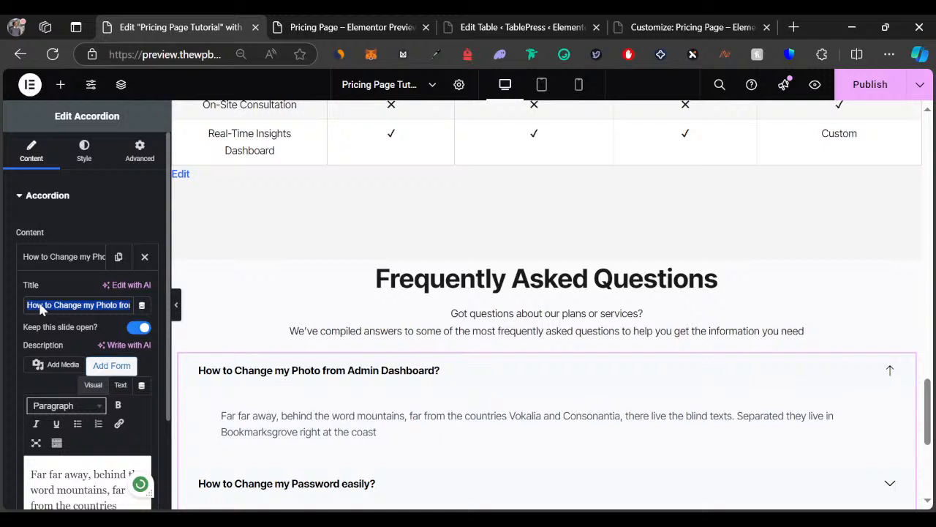
{"action": "key", "text": "ctrl+v"}
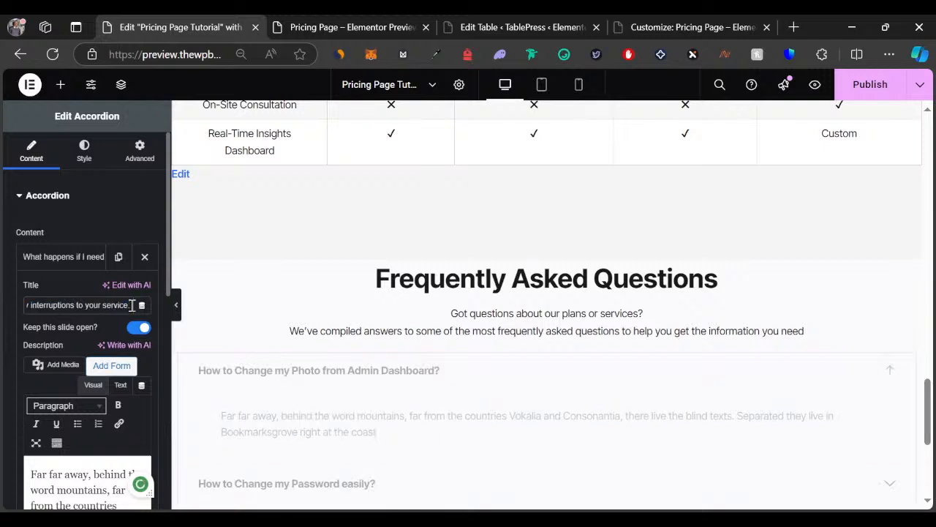
{"action": "left_click_drag", "start_coordinate": [132, 306], "coordinate": [111, 309]}
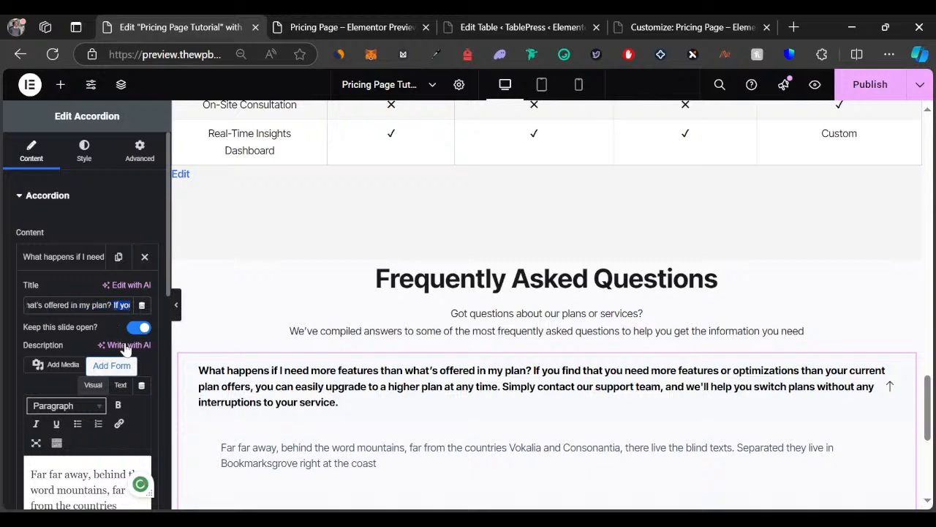
{"action": "key", "text": "BackSpace"}
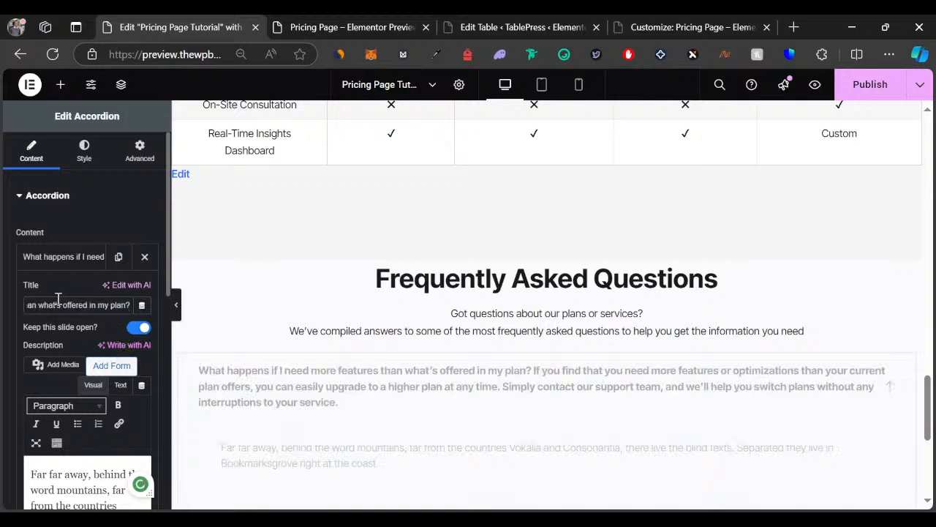
Step: Replace the first accordion item's placeholder description with the copied answer about upgrading to a higher plan at any time
{"action": "scroll", "coordinate": [78, 333], "scroll_direction": "down", "scroll_amount": 1}
{"action": "left_click", "coordinate": [74, 431]}
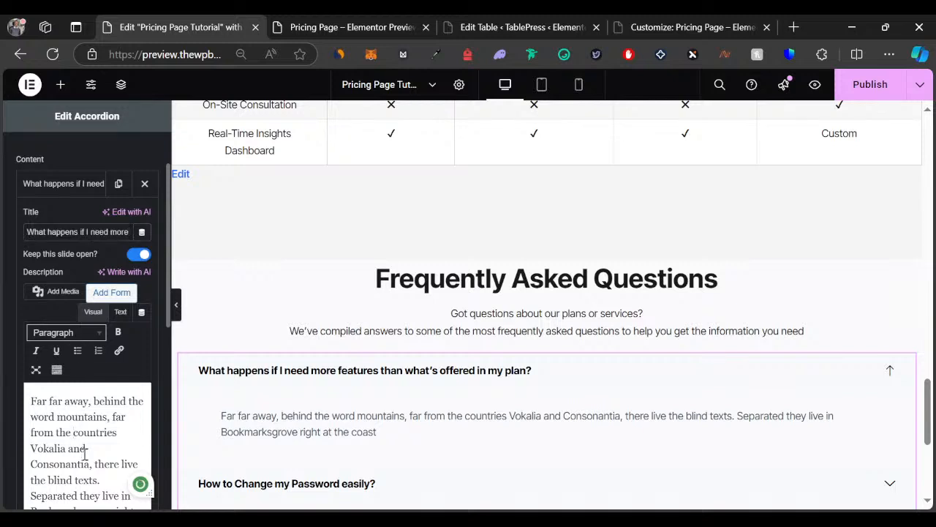
{"action": "key", "text": "ctrl+a"}
{"action": "key", "text": "ctrl+v"}
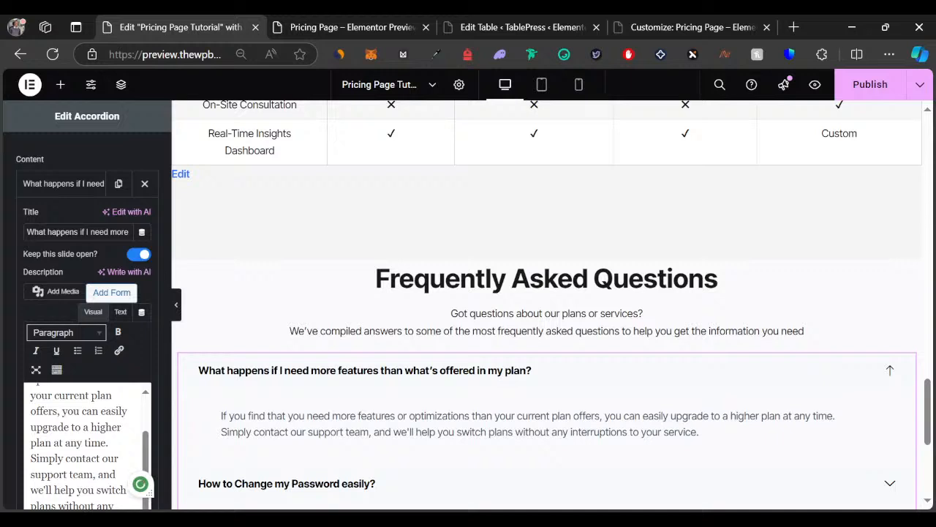
{"action": "key", "text": "alt+Tab"}
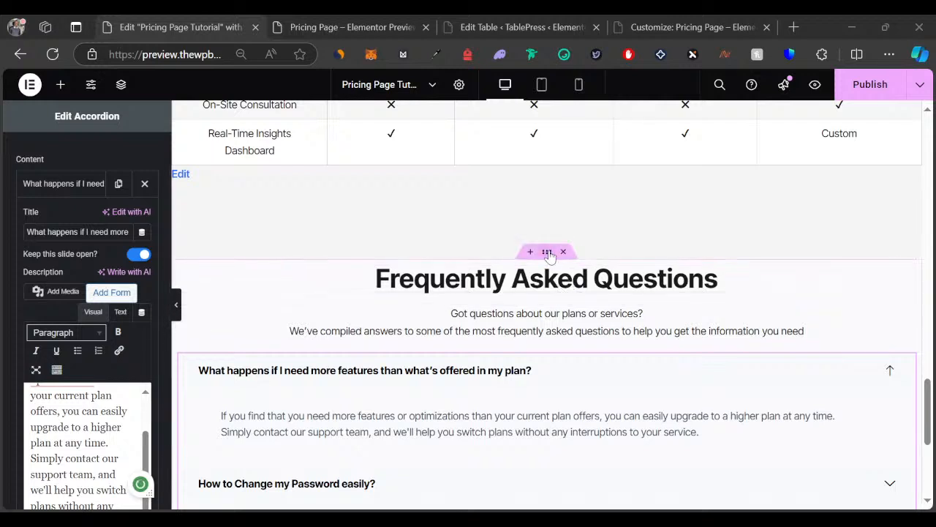
{"action": "key", "text": "alt+Tab"}
Step: Set the FAQ container's padding individually to 130 px top, 150 px right, 130 px bottom and 150 px left
{"action": "left_click", "coordinate": [464, 297]}
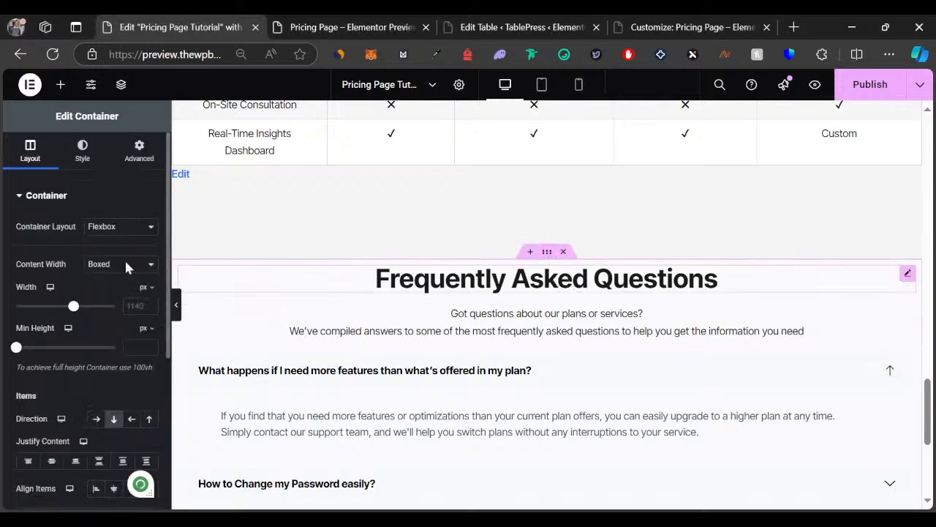
{"action": "left_click", "coordinate": [136, 152]}
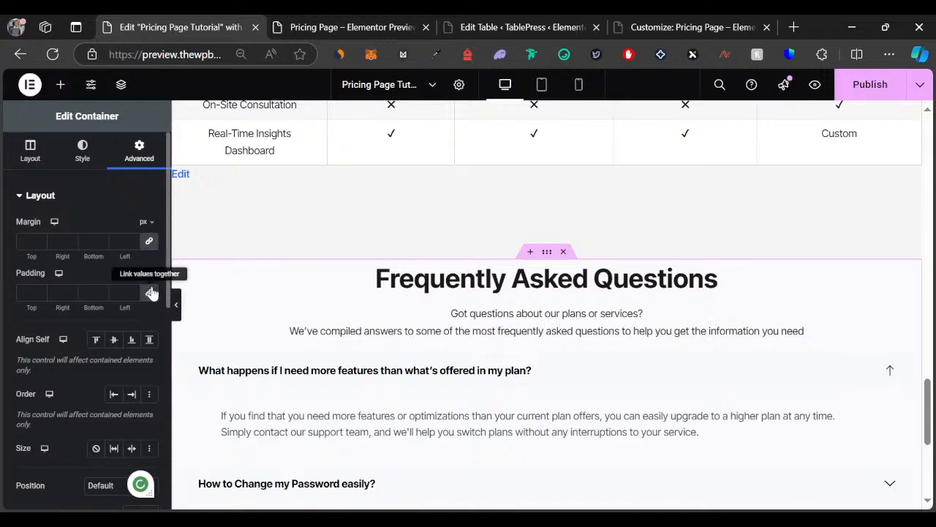
{"action": "left_click", "coordinate": [29, 292]}
{"action": "type", "text": "0"}
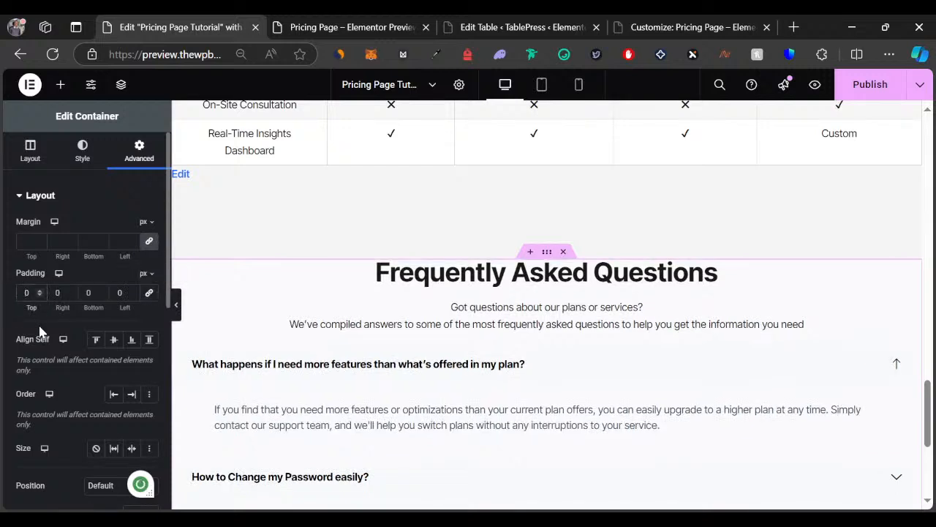
{"action": "type", "text": "130"}
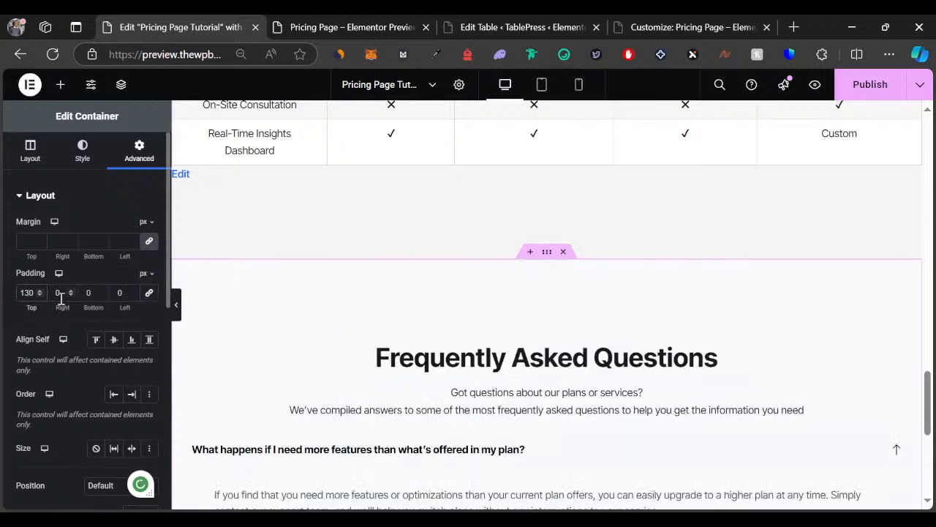
{"action": "type", "text": "150"}
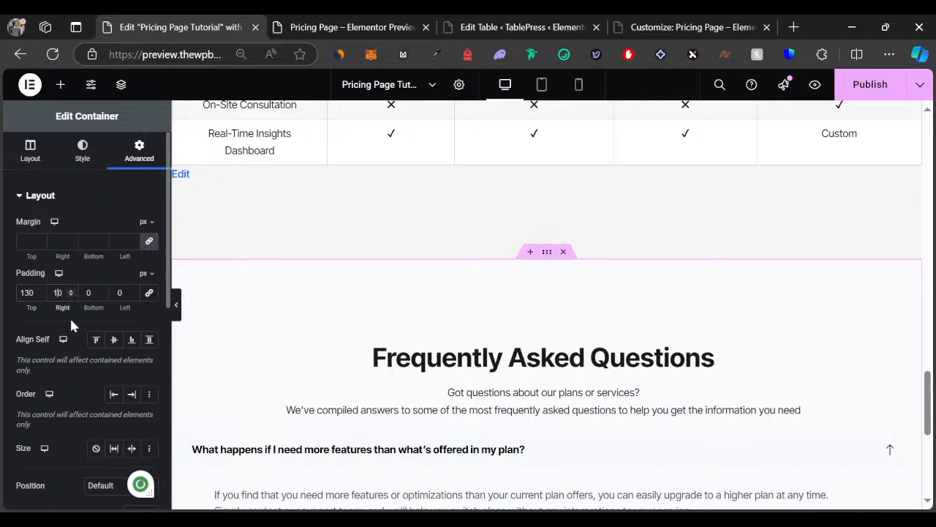
{"action": "left_click", "coordinate": [86, 292]}
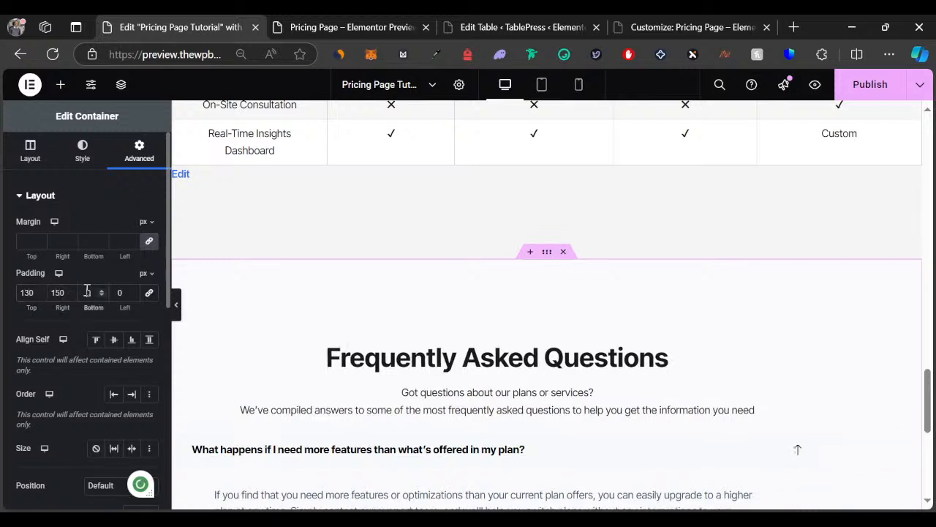
{"action": "type", "text": "150"}
{"action": "key", "text": "BackSpace"}
{"action": "type", "text": "30"}
{"action": "left_click", "coordinate": [113, 295]}
{"action": "type", "text": "150"}
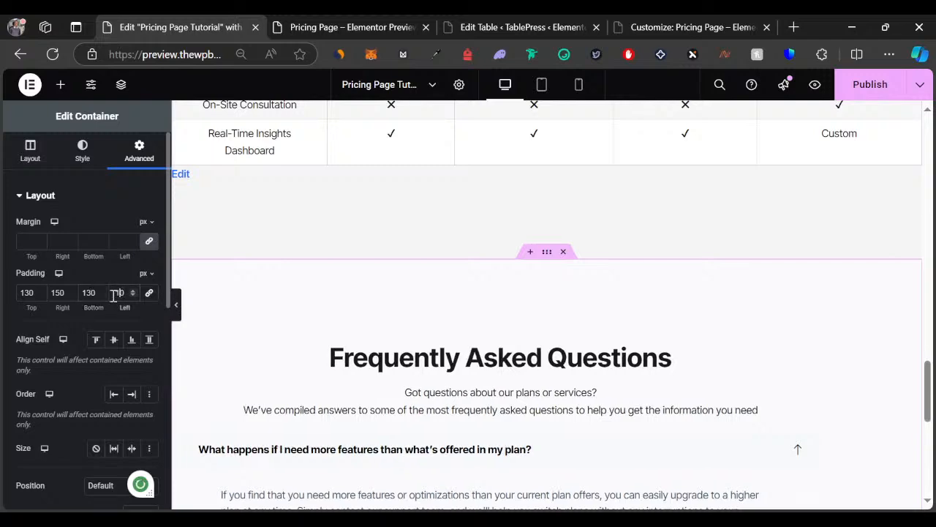
Step: Set the accordion's description text color to 1a1a1a
{"action": "scroll", "coordinate": [346, 284], "scroll_direction": "down", "scroll_amount": 2}
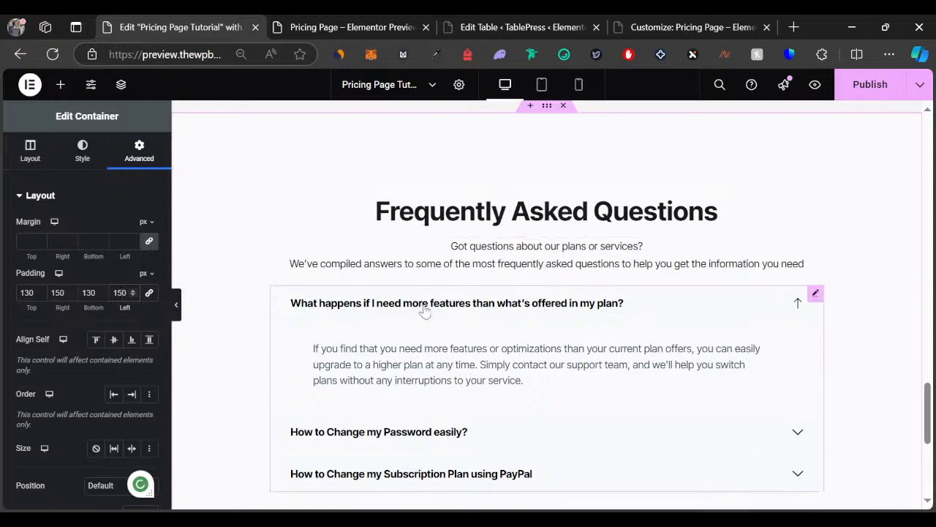
{"action": "left_click", "coordinate": [814, 298]}
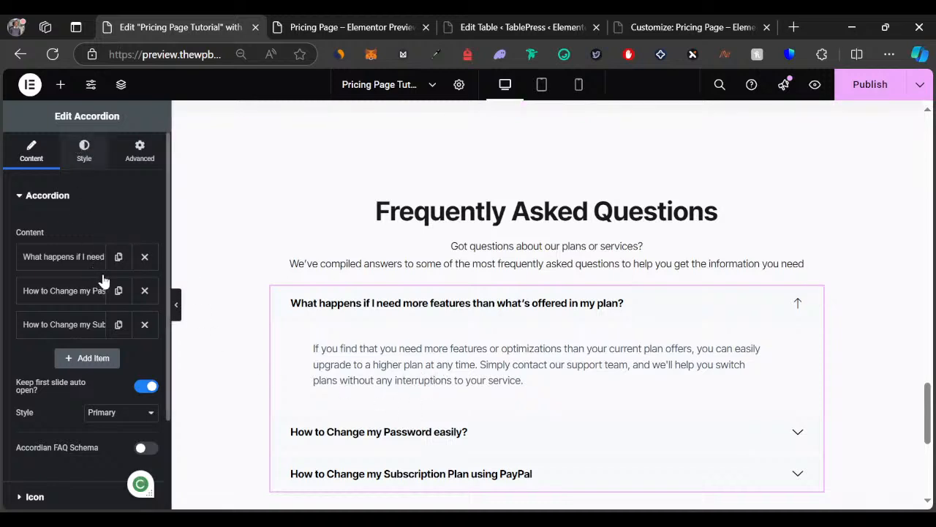
{"action": "left_click", "coordinate": [85, 152]}
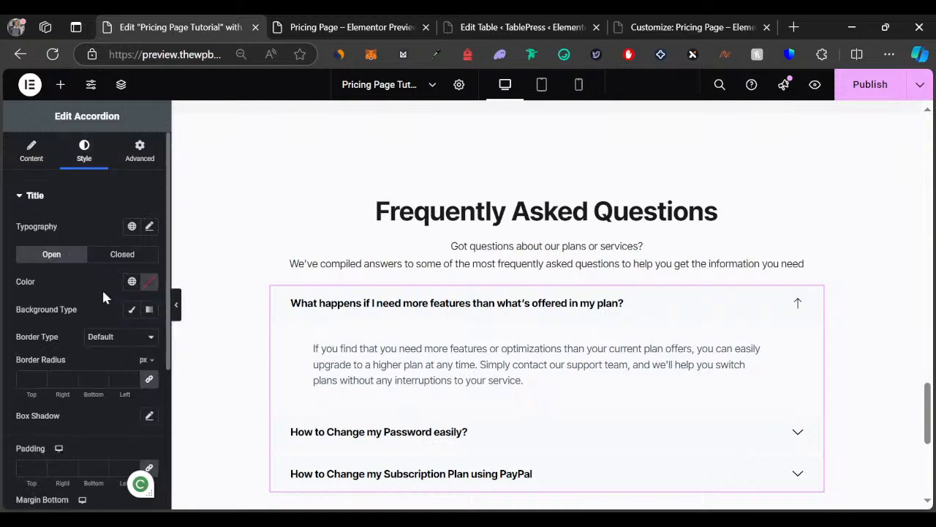
{"action": "scroll", "coordinate": [69, 386], "scroll_direction": "down", "scroll_amount": 1}
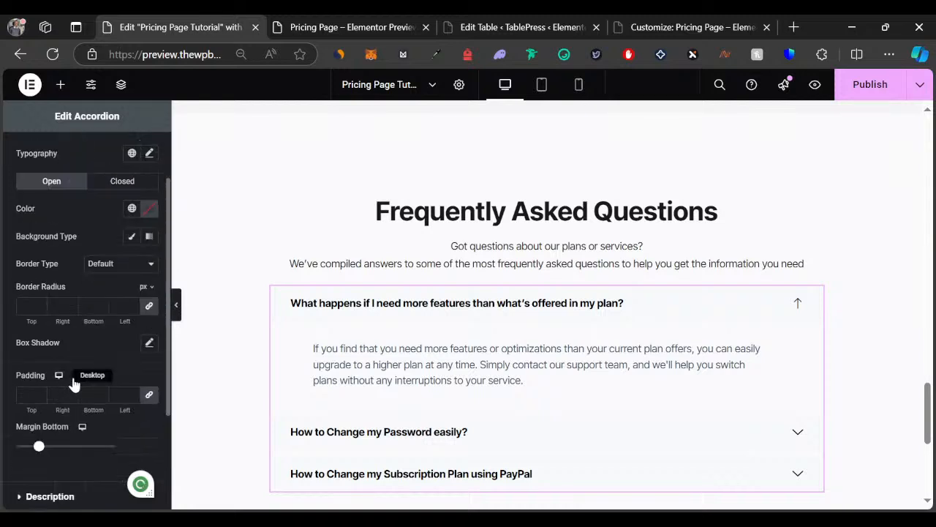
{"action": "scroll", "coordinate": [61, 500], "scroll_direction": "down", "scroll_amount": 2}
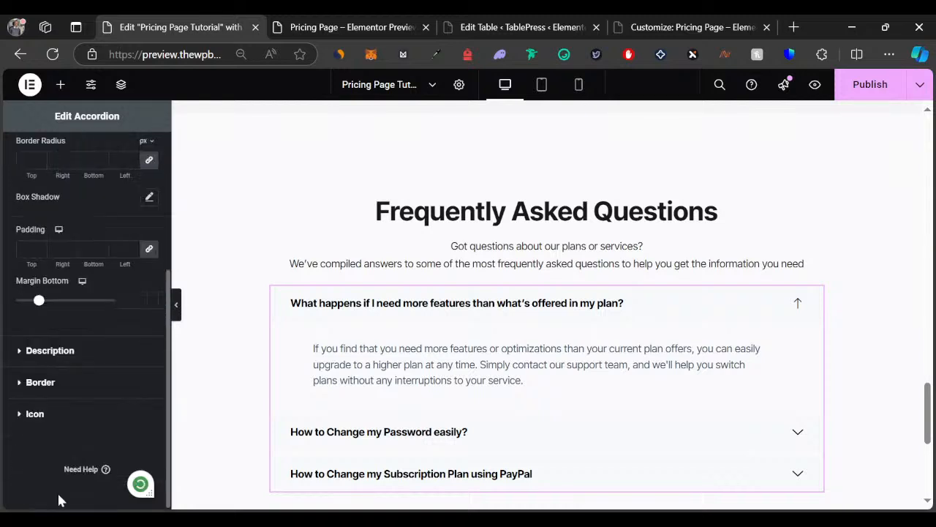
{"action": "left_click", "coordinate": [49, 350]}
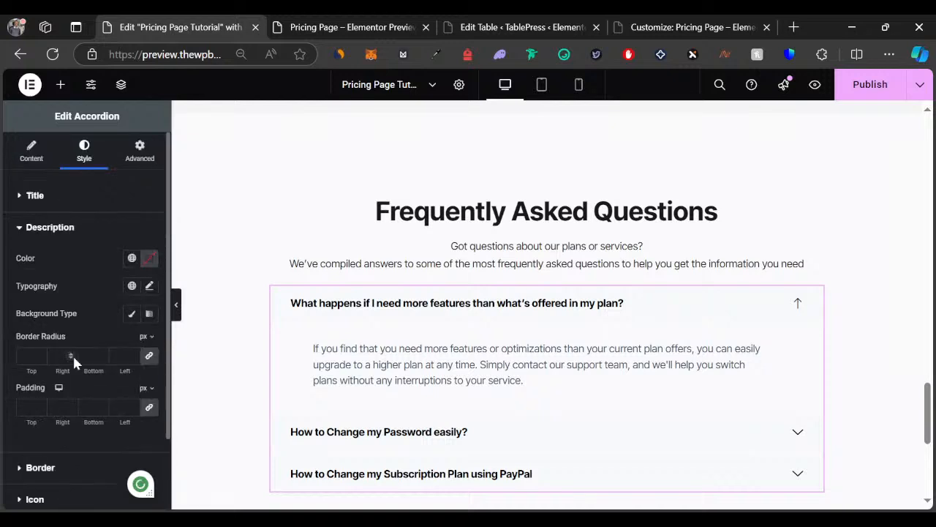
{"action": "left_click", "coordinate": [149, 261]}
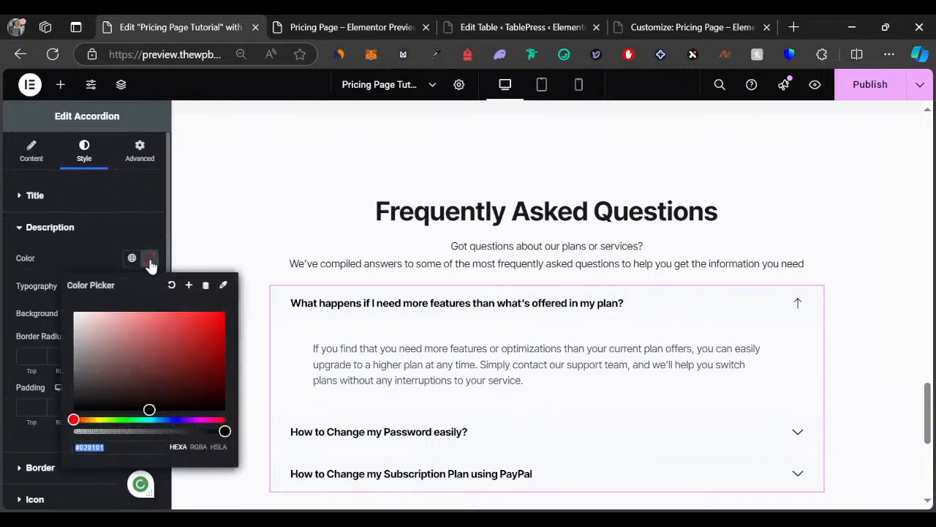
{"action": "type", "text": "1a1a1a"}
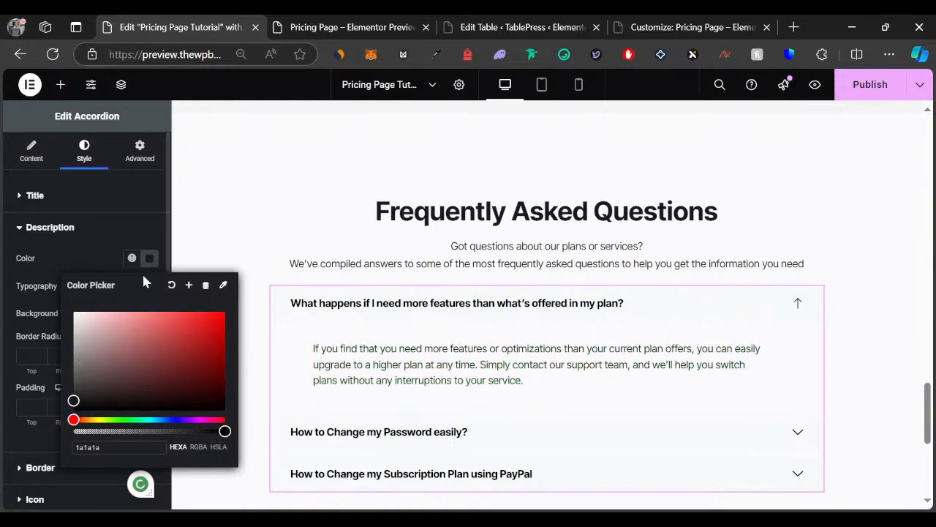
{"action": "left_click", "coordinate": [89, 251]}
Step: Switch the page to the tablet view and examine how its sections lay out, from the header to the comparison table
{"action": "scroll", "coordinate": [363, 346], "scroll_direction": "up", "scroll_amount": 2}
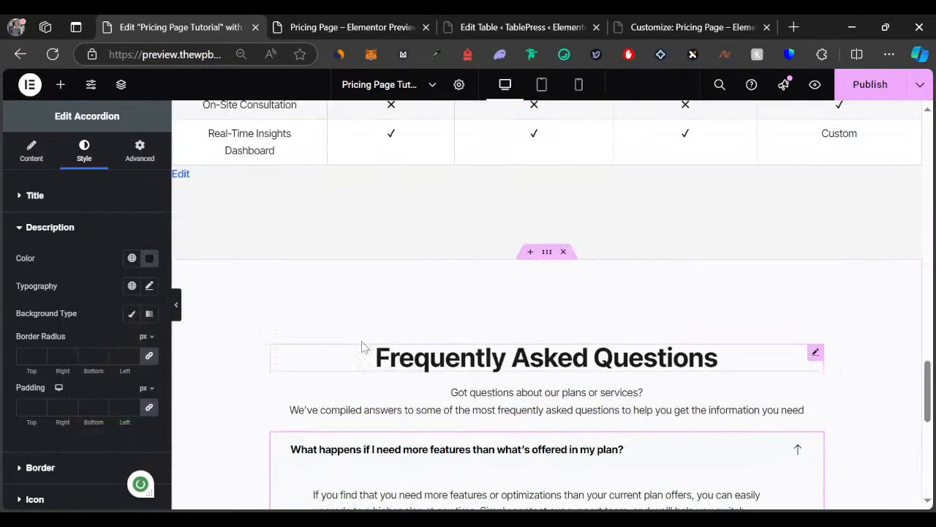
{"action": "scroll", "coordinate": [363, 346], "scroll_direction": "up", "scroll_amount": 15}
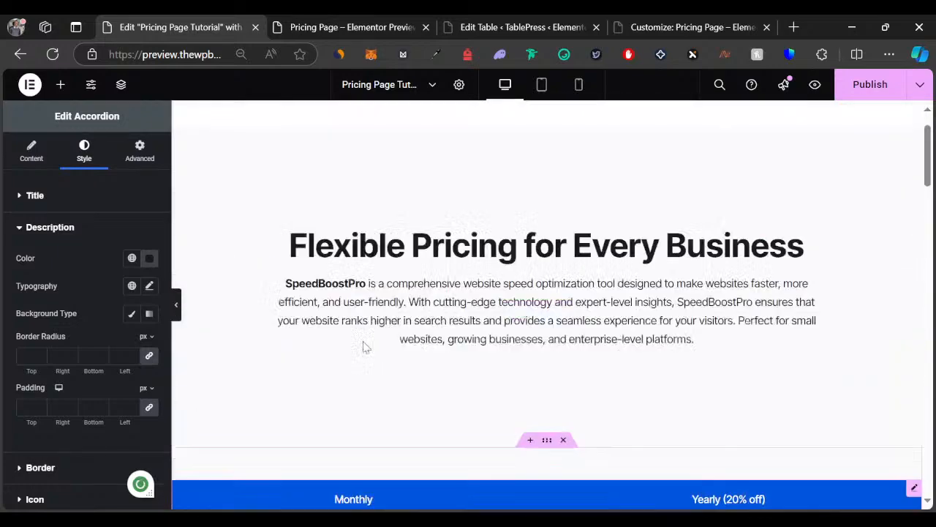
{"action": "scroll", "coordinate": [364, 346], "scroll_direction": "up", "scroll_amount": 1}
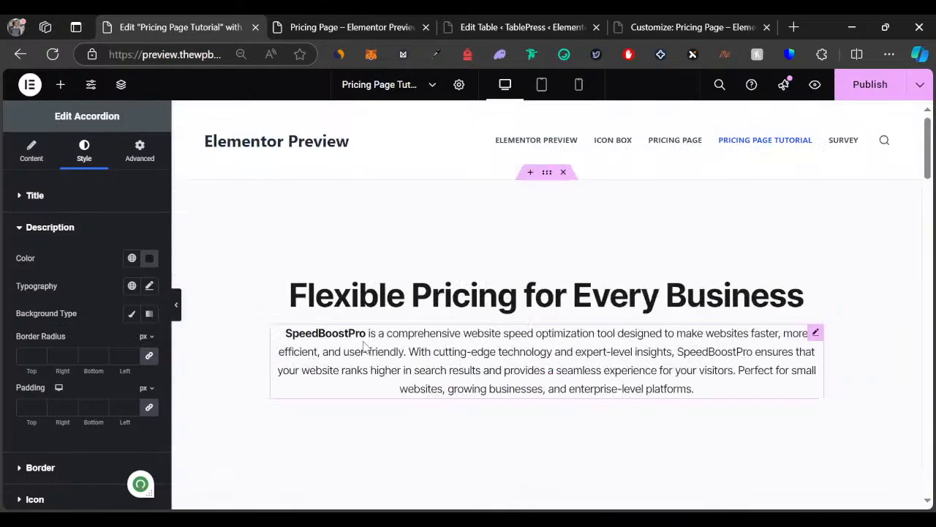
{"action": "left_click", "coordinate": [542, 85]}
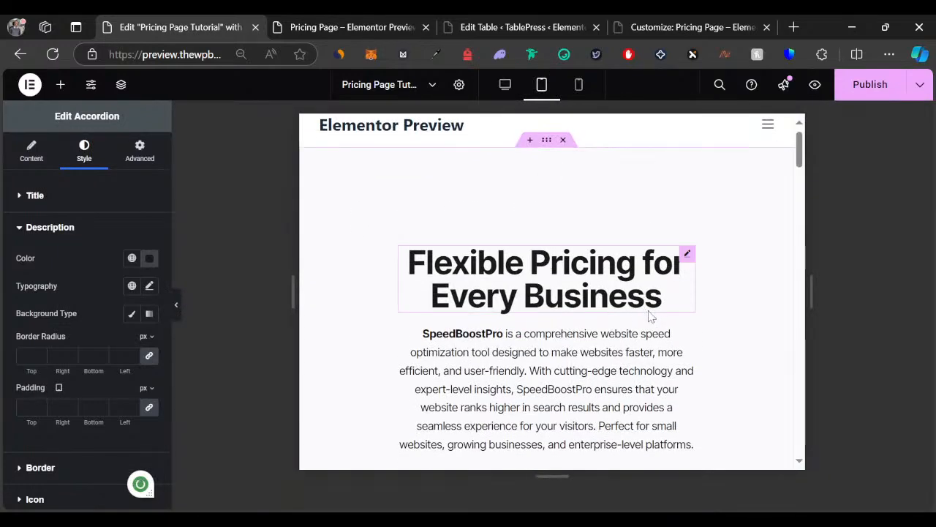
{"action": "scroll", "coordinate": [673, 329], "scroll_direction": "down", "scroll_amount": 15}
{"action": "scroll", "coordinate": [674, 334], "scroll_direction": "up", "scroll_amount": 10}
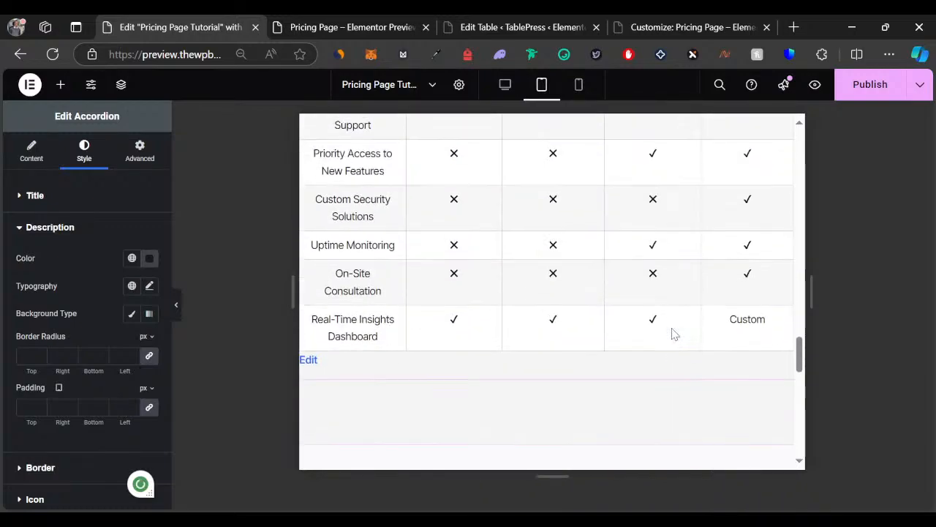
{"action": "scroll", "coordinate": [674, 337], "scroll_direction": "up", "scroll_amount": 5}
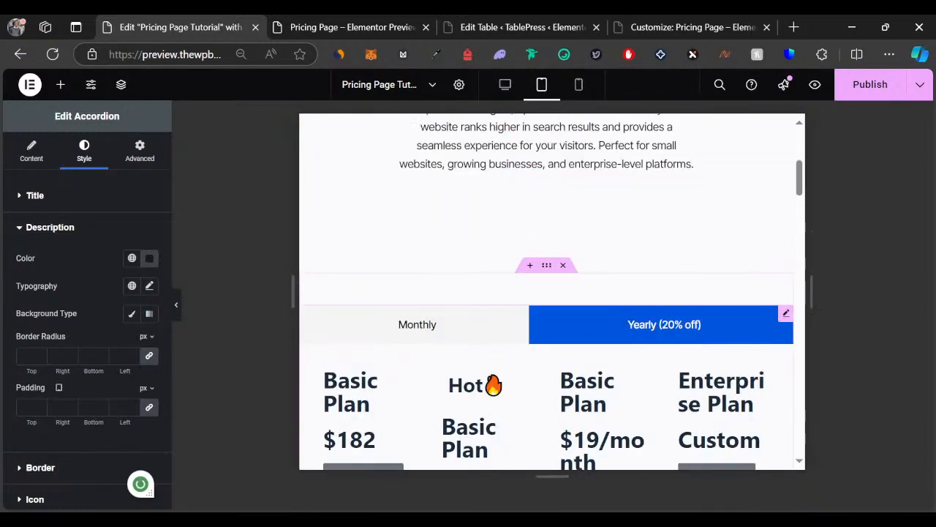
Step: Return the page to the desktop view and look over the header and pricing sections
{"action": "scroll", "coordinate": [476, 300], "scroll_direction": "up", "scroll_amount": 4}
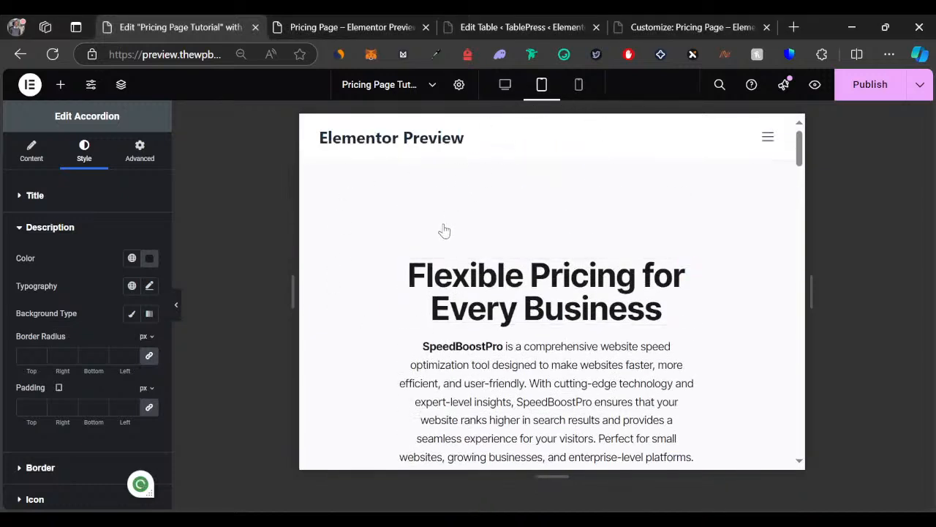
{"action": "scroll", "coordinate": [445, 238], "scroll_direction": "down", "scroll_amount": 8}
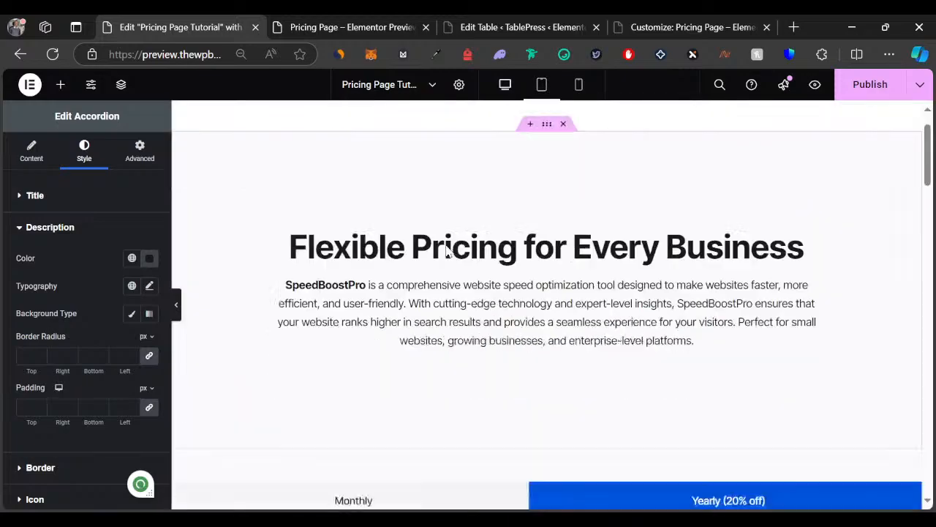
{"action": "scroll", "coordinate": [449, 257], "scroll_direction": "up", "scroll_amount": 5}
{"action": "scroll", "coordinate": [449, 258], "scroll_direction": "down", "scroll_amount": 3}
Step: Switch to the reference Pricing Page and copy the "Get Started!" heading text from its closing section
{"action": "left_click", "coordinate": [401, 27]}
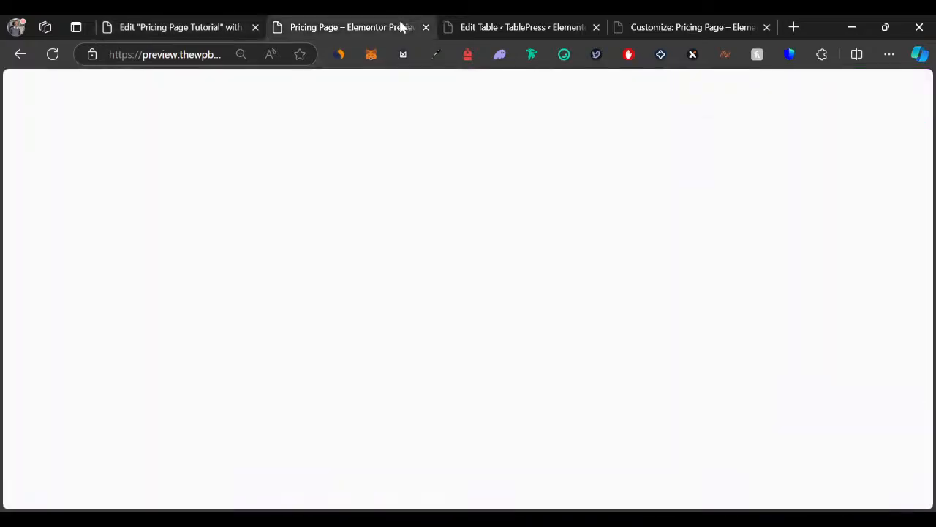
{"action": "scroll", "coordinate": [316, 320], "scroll_direction": "down", "scroll_amount": 5}
{"action": "scroll", "coordinate": [316, 320], "scroll_direction": "down", "scroll_amount": 1}
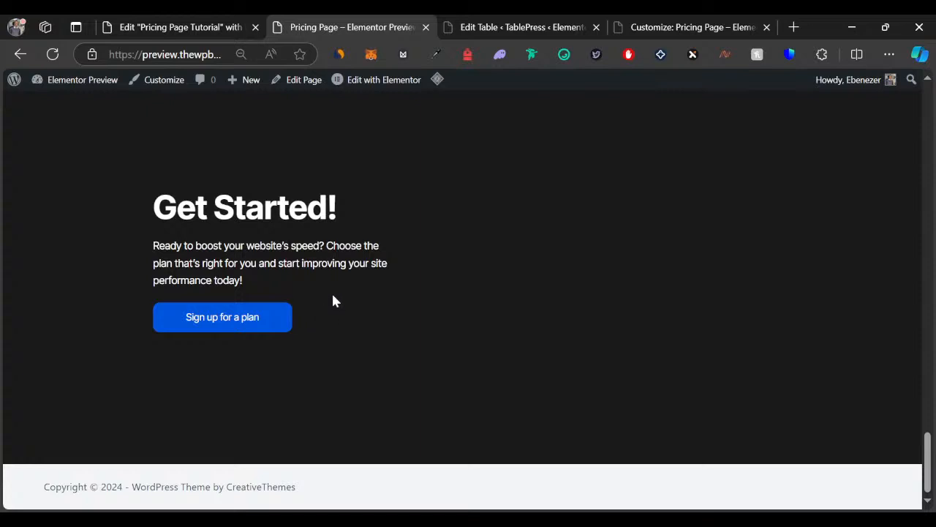
{"action": "left_click_drag", "start_coordinate": [161, 203], "coordinate": [343, 212]}
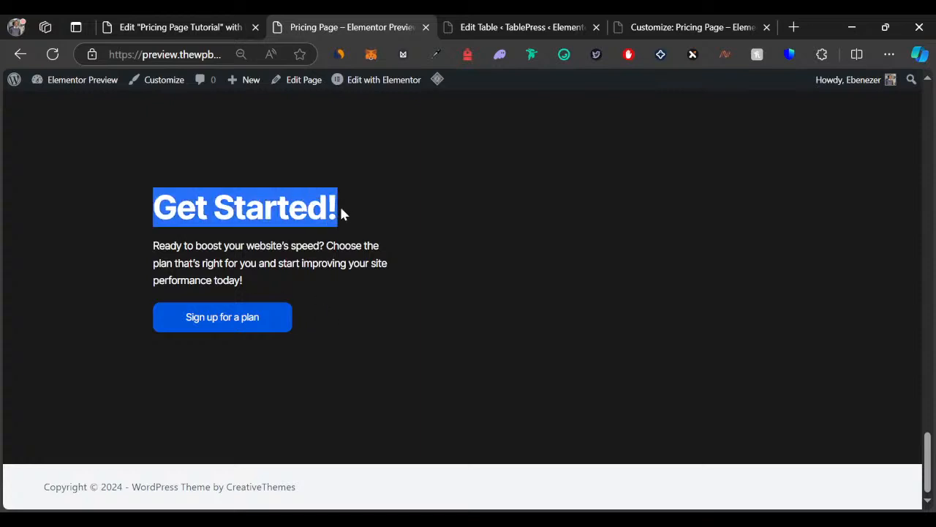
{"action": "left_click", "coordinate": [417, 235]}
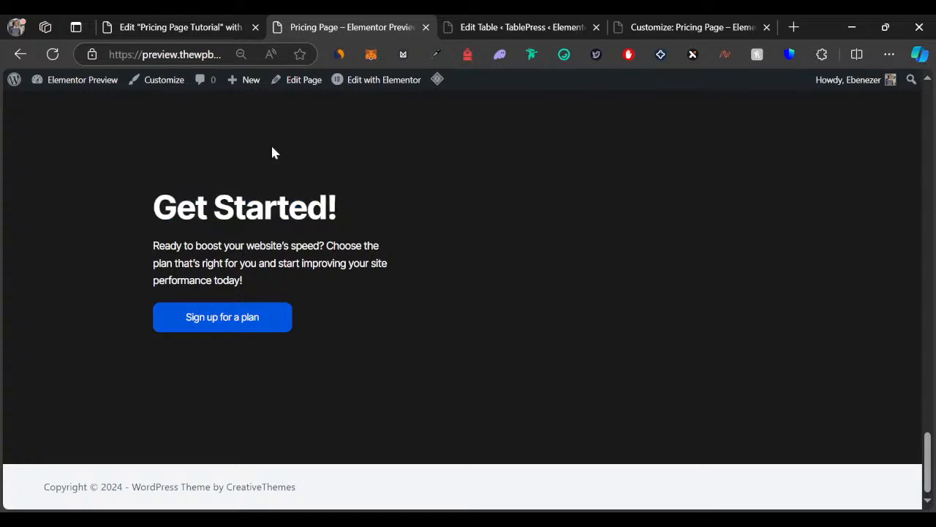
Step: Back in the page editor, add a single-column vertical Flexbox container below the FAQ section
{"action": "left_click", "coordinate": [167, 29]}
{"action": "scroll", "coordinate": [423, 272], "scroll_direction": "down", "scroll_amount": 5}
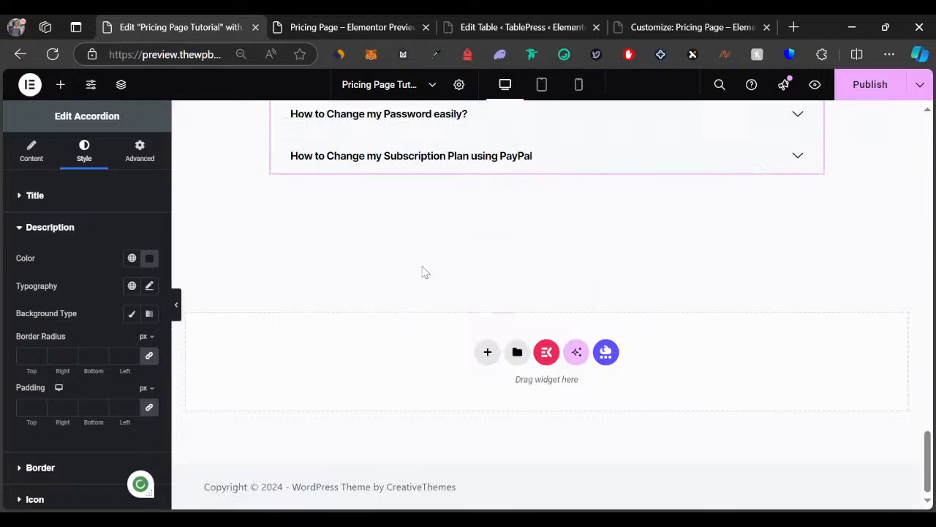
{"action": "left_click", "coordinate": [488, 354]}
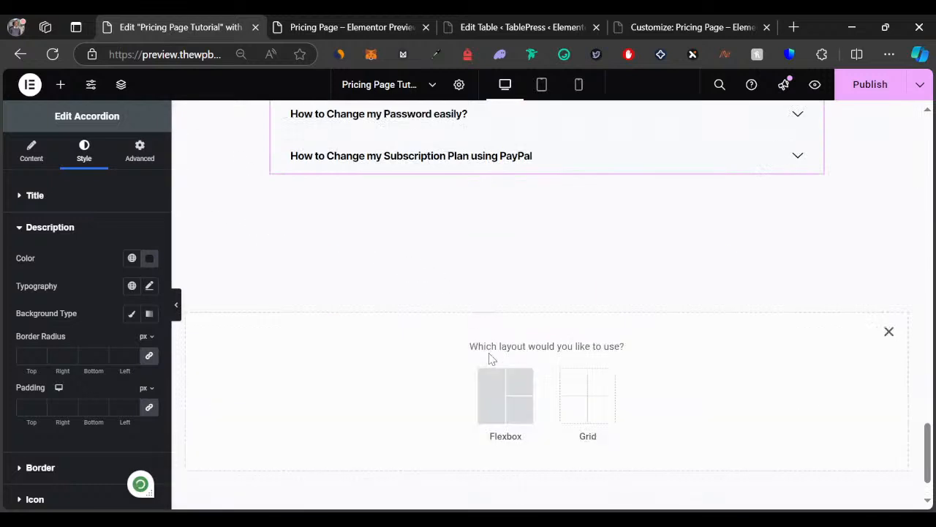
{"action": "left_click", "coordinate": [494, 393]}
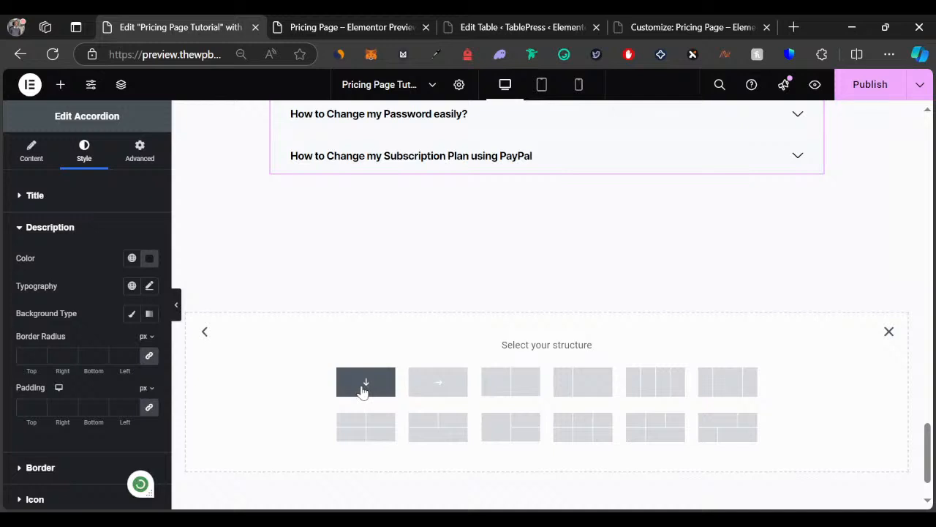
{"action": "left_click", "coordinate": [338, 386]}
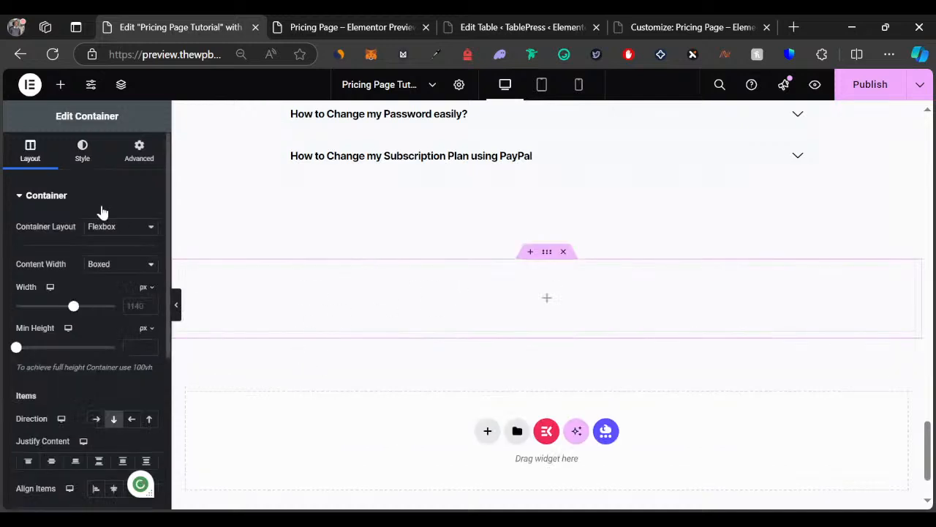
Step: Give the new container a classic background with the color #1a1a1a
{"action": "left_click", "coordinate": [79, 161]}
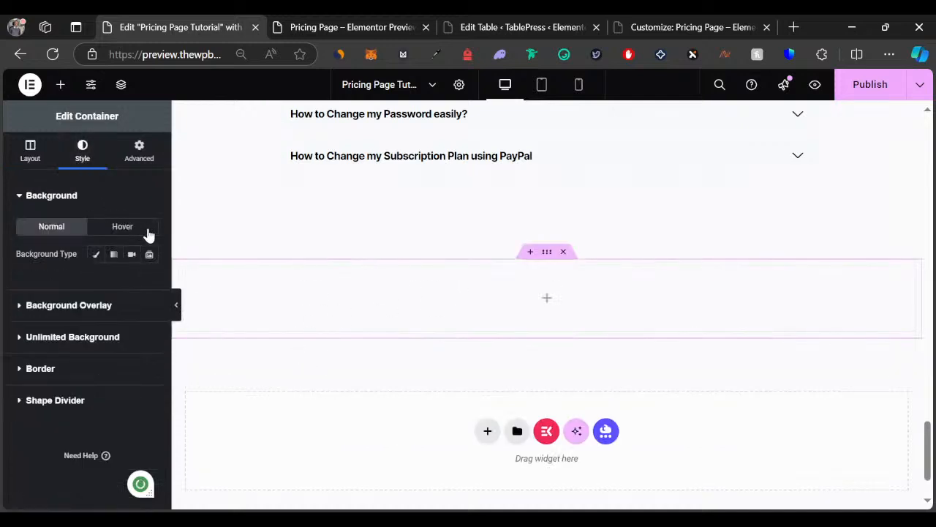
{"action": "left_click", "coordinate": [96, 255]}
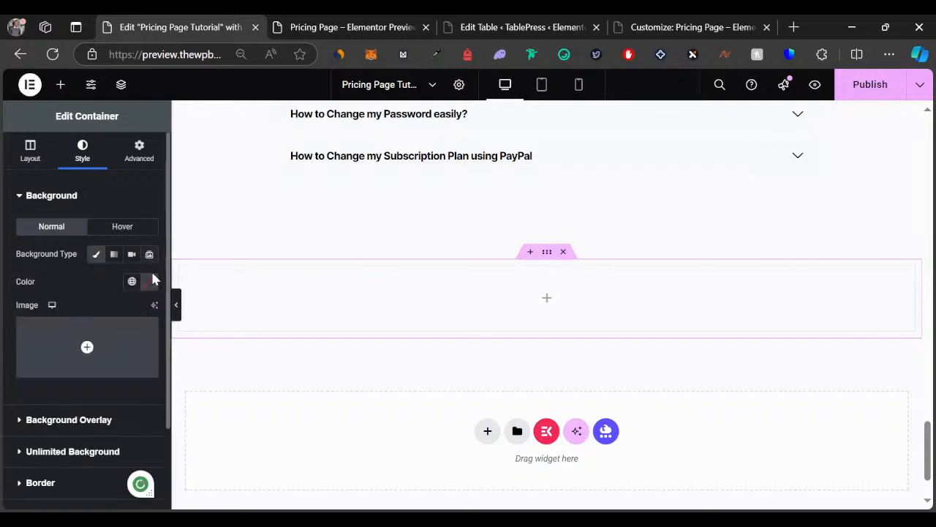
{"action": "left_click", "coordinate": [150, 282]}
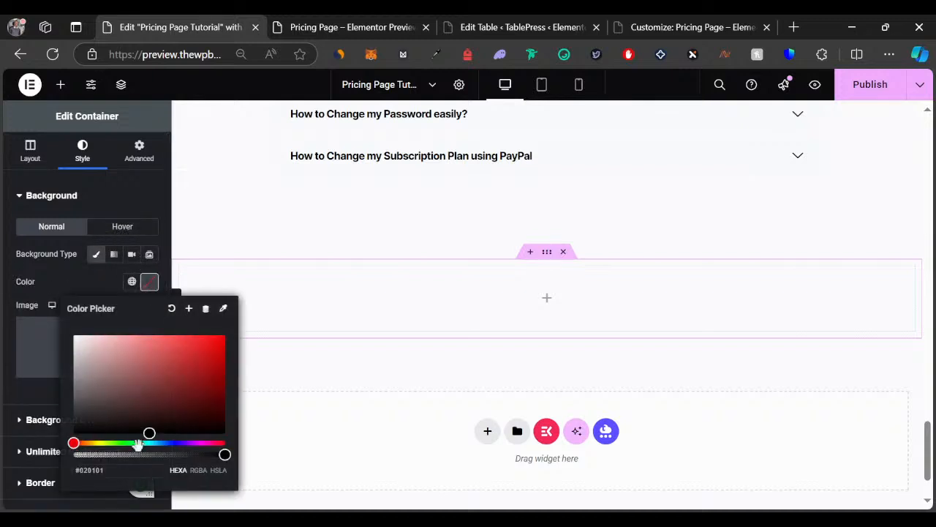
{"action": "double_click", "coordinate": [133, 471]}
{"action": "type", "text": "1a1a"}
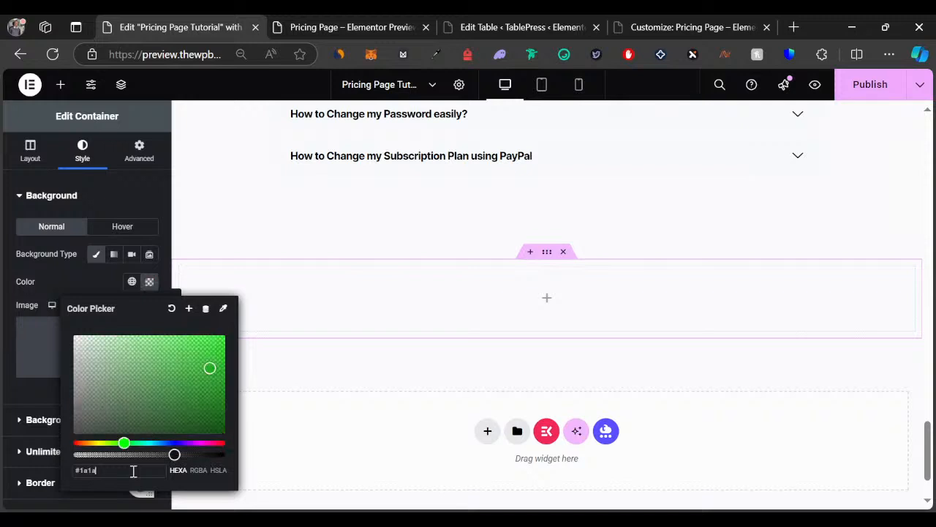
{"action": "type", "text": "aa"}
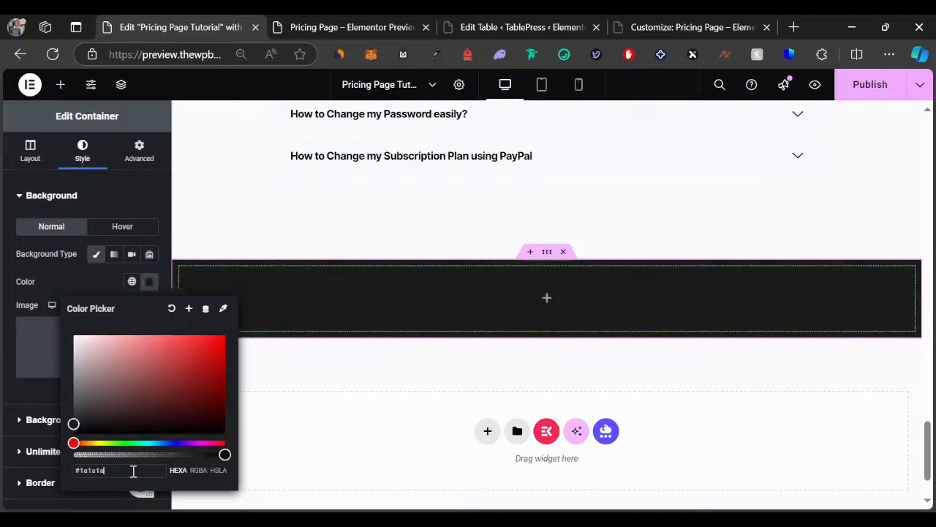
Step: Copy the "Frequently Asked Questions" heading and paste it into the dark container below the FAQ section
{"action": "left_click", "coordinate": [60, 91]}
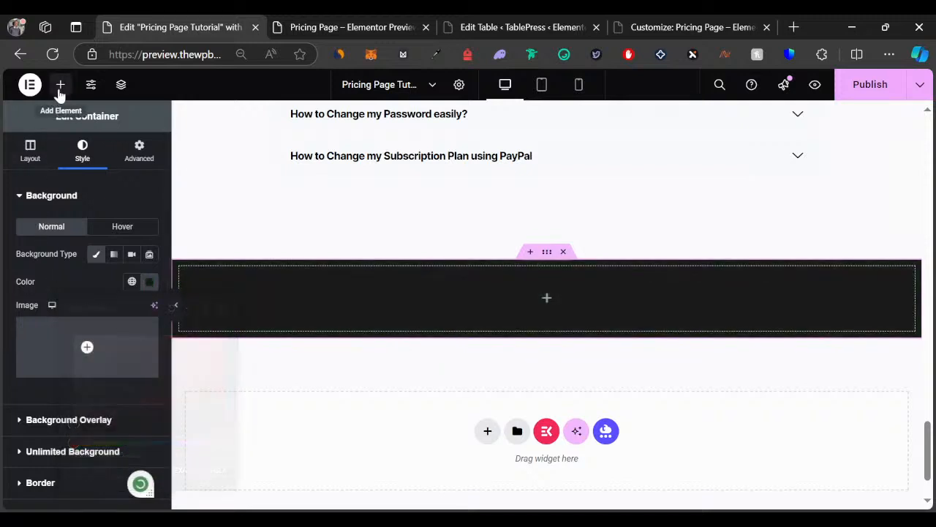
{"action": "left_click", "coordinate": [59, 93]}
{"action": "scroll", "coordinate": [366, 212], "scroll_direction": "up", "scroll_amount": 4}
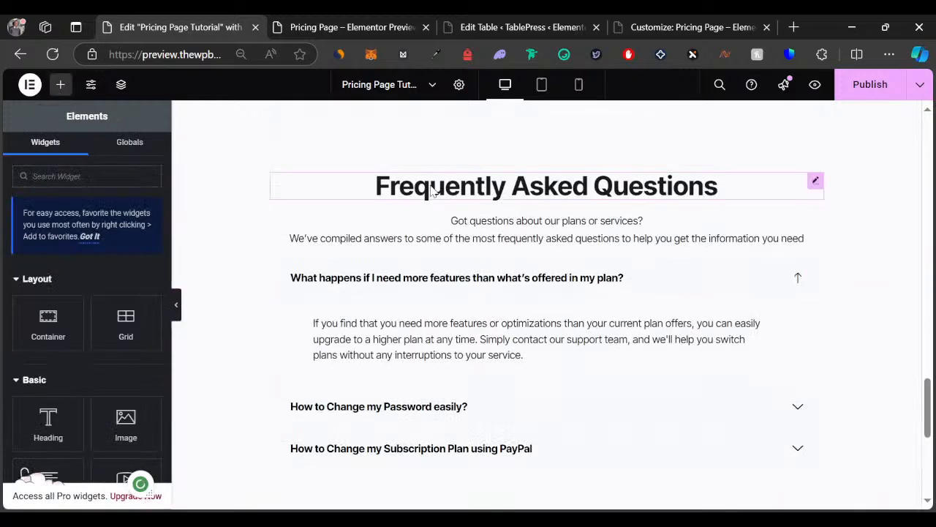
{"action": "right_click", "coordinate": [442, 207]}
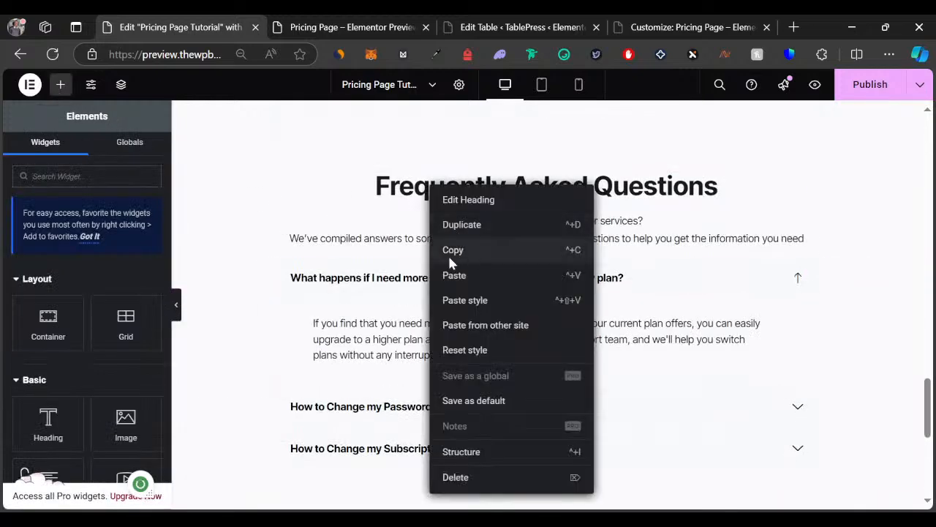
{"action": "left_click", "coordinate": [449, 252]}
{"action": "scroll", "coordinate": [342, 346], "scroll_direction": "down", "scroll_amount": 2}
{"action": "scroll", "coordinate": [342, 346], "scroll_direction": "down", "scroll_amount": 3}
{"action": "right_click", "coordinate": [309, 227]}
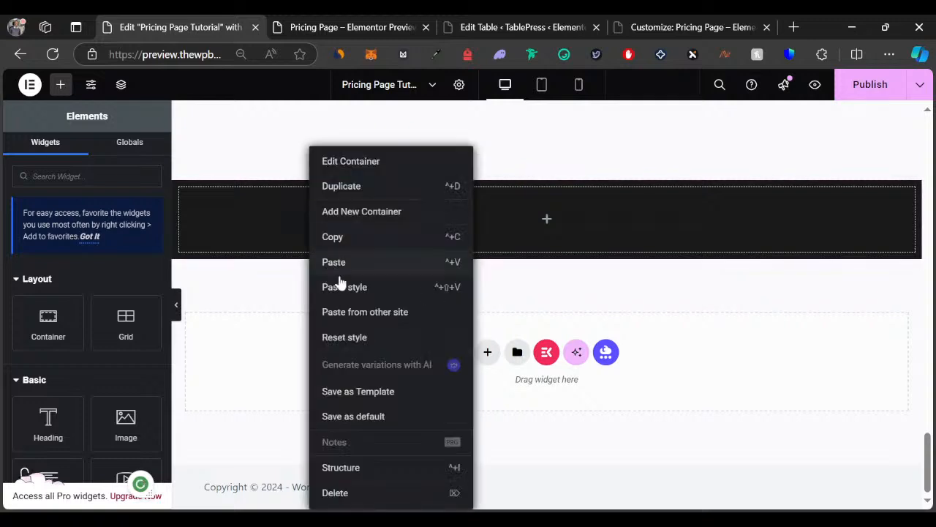
{"action": "left_click", "coordinate": [351, 271]}
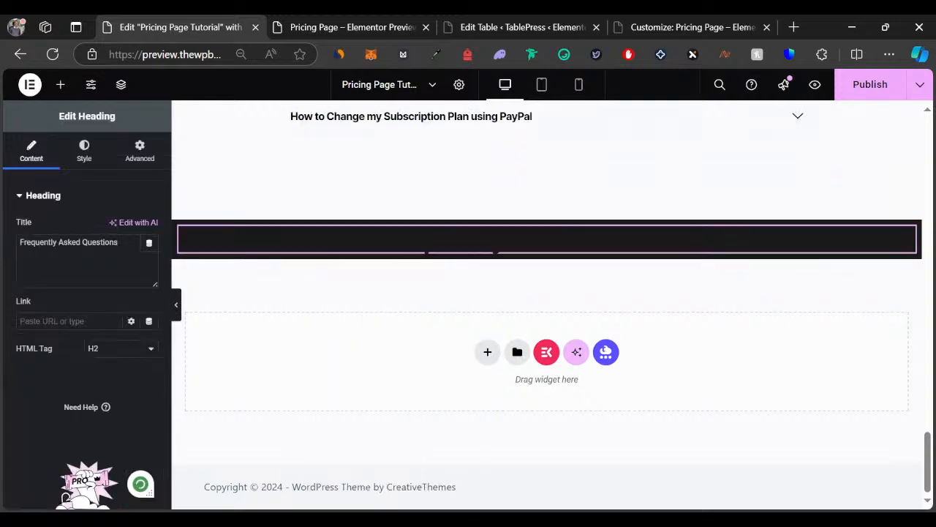
Step: Replace the pasted heading's title with the copied text "Get Started!"
{"action": "left_click", "coordinate": [73, 254]}
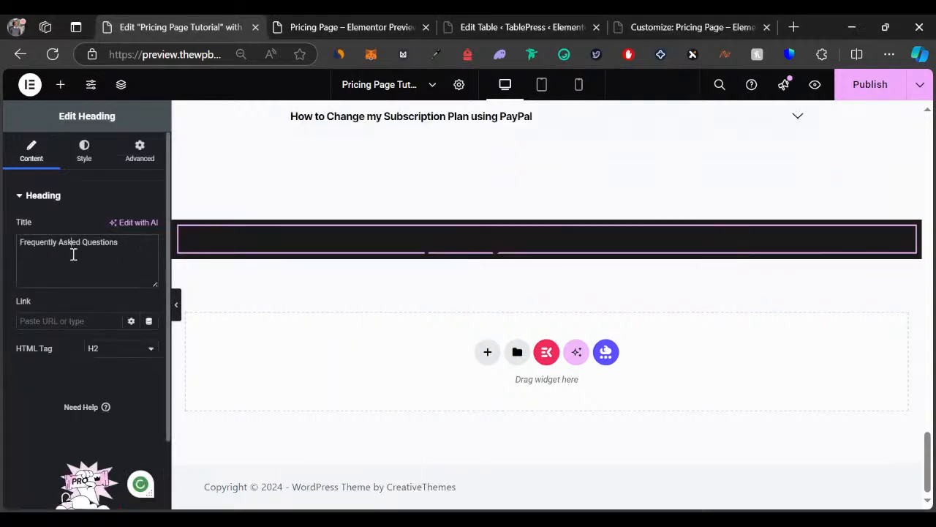
{"action": "key", "text": "ctrl+a"}
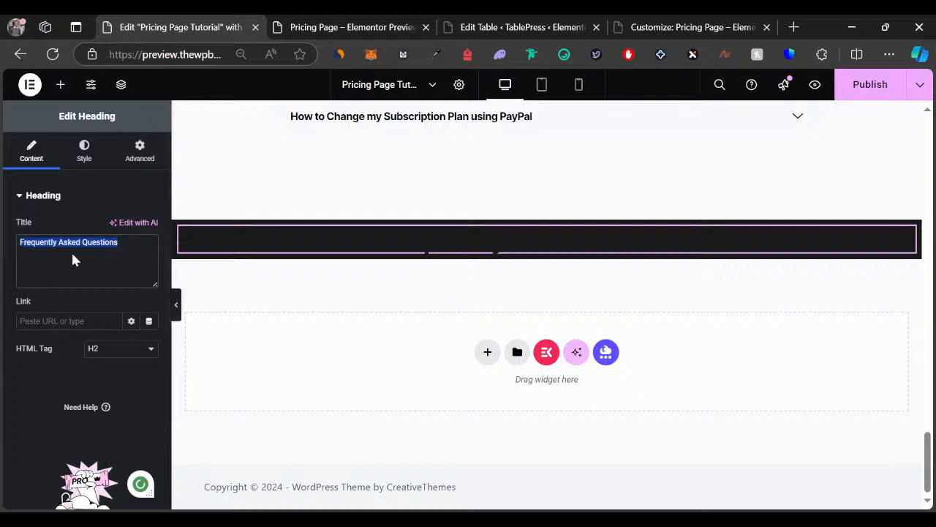
{"action": "key", "text": "ctrl+v"}
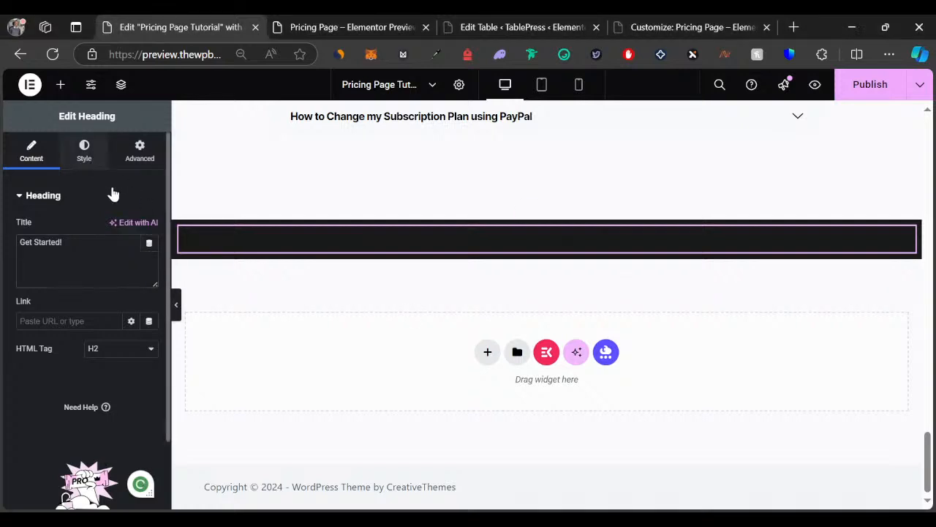
Step: Set the "Get Started!" heading's text color to white and align it left, checking the result without the editing panel
{"action": "left_click", "coordinate": [84, 151]}
{"action": "left_click", "coordinate": [149, 254]}
{"action": "left_click_drag", "start_coordinate": [127, 311], "coordinate": [40, 278]}
{"action": "left_click", "coordinate": [96, 227]}
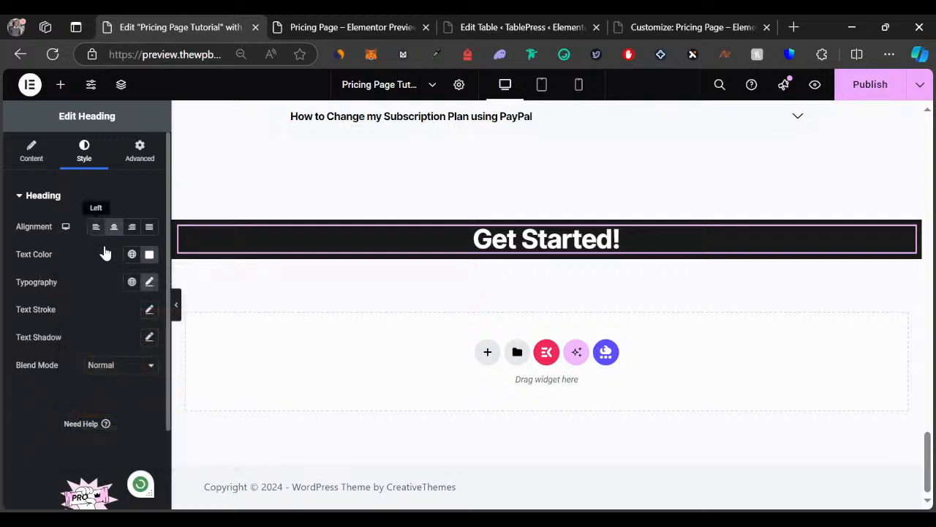
{"action": "left_click", "coordinate": [95, 227]}
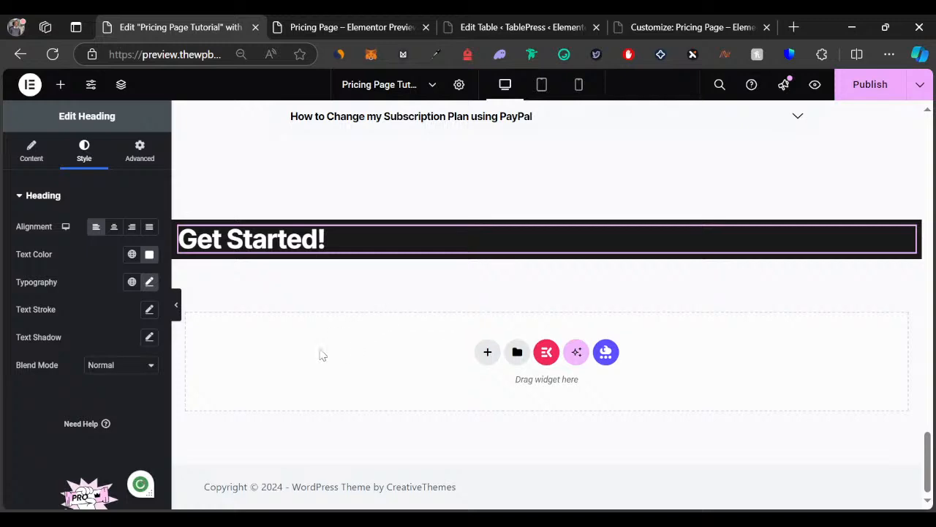
{"action": "left_click", "coordinate": [176, 305]}
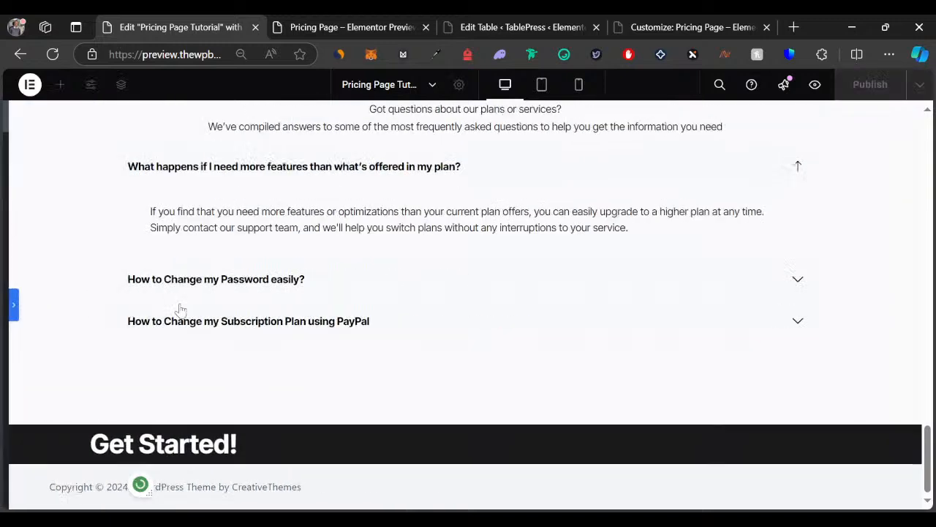
{"action": "left_click", "coordinate": [9, 307]}
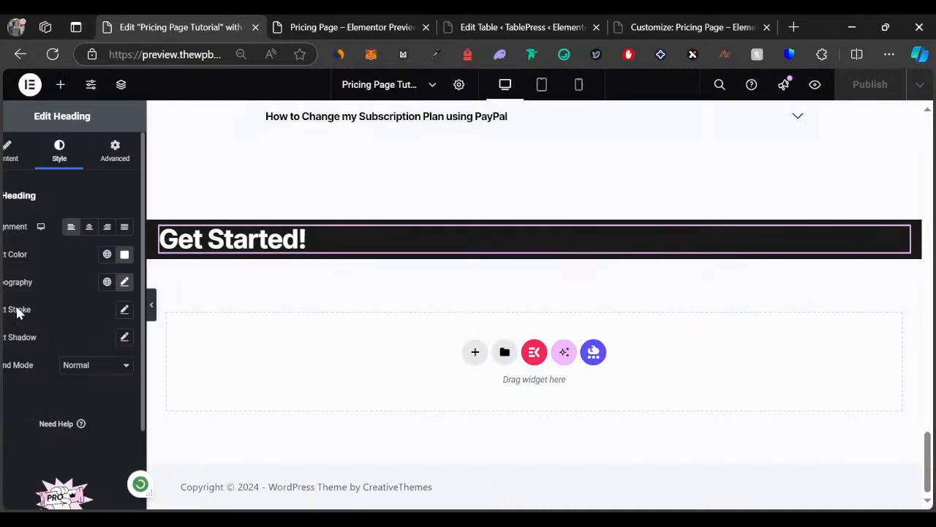
Step: Copy the "Ready to boost your website's speed?" paragraph from the reference Pricing Page and return to the editor
{"action": "left_click", "coordinate": [333, 22]}
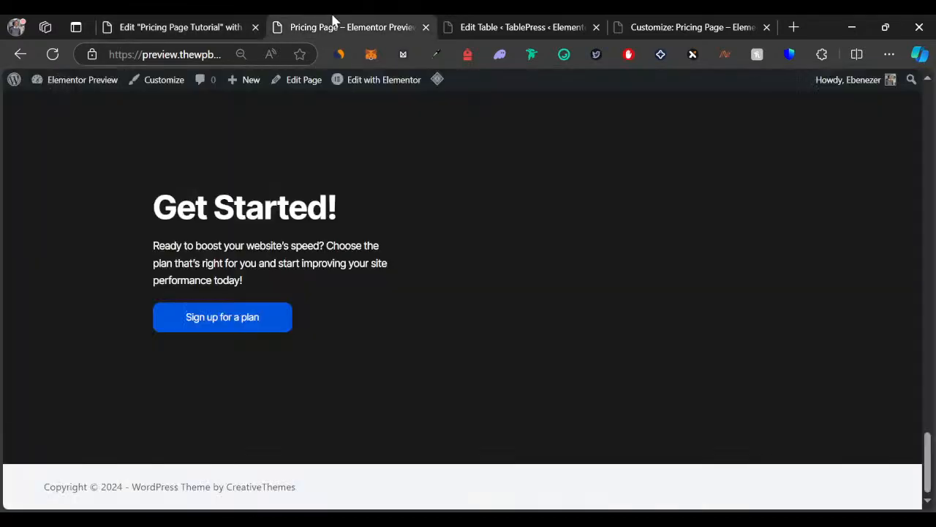
{"action": "left_click_drag", "start_coordinate": [153, 246], "coordinate": [244, 282]}
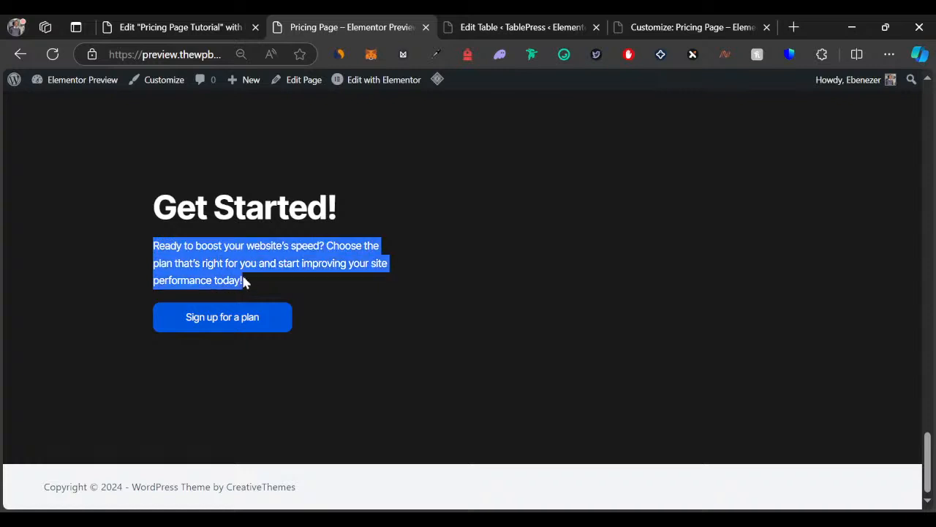
{"action": "left_click", "coordinate": [159, 24]}
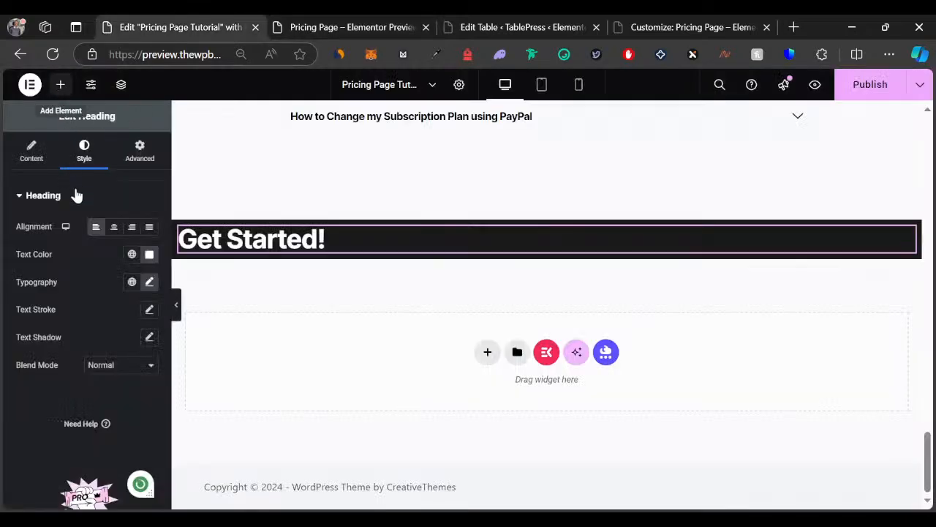
Step: Add a Text Editor widget under the "Get Started!" heading and replace its placeholder text with the copied paragraph
{"action": "left_click", "coordinate": [58, 86]}
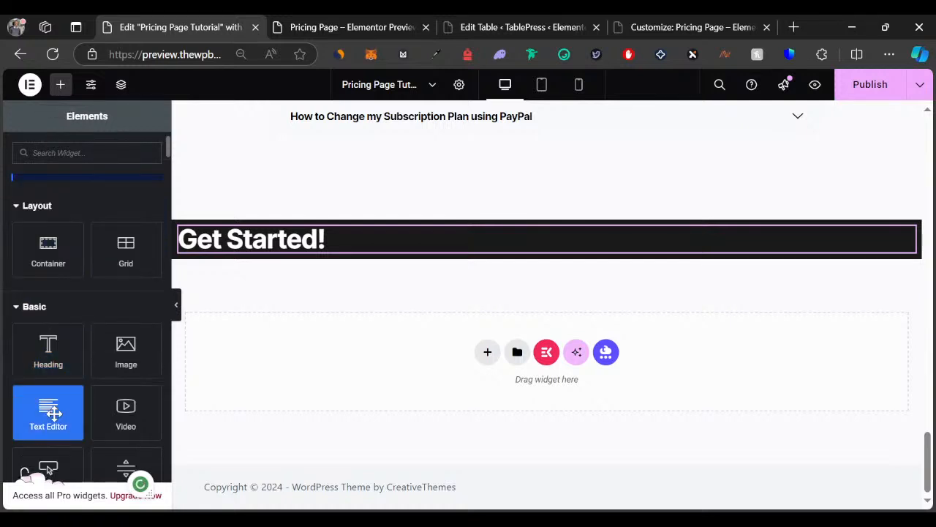
{"action": "left_click_drag", "start_coordinate": [48, 409], "coordinate": [262, 260]}
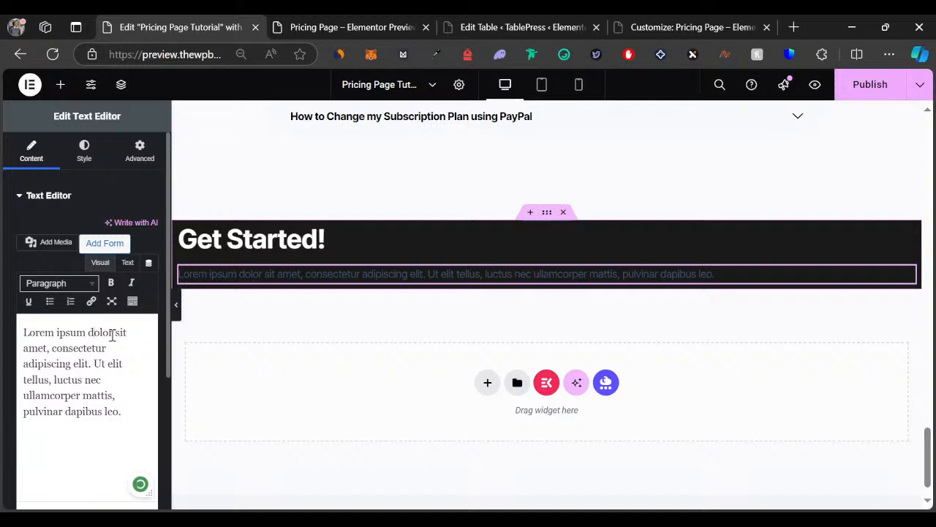
{"action": "key", "text": "ctrl+a"}
{"action": "key", "text": "ctrl+v"}
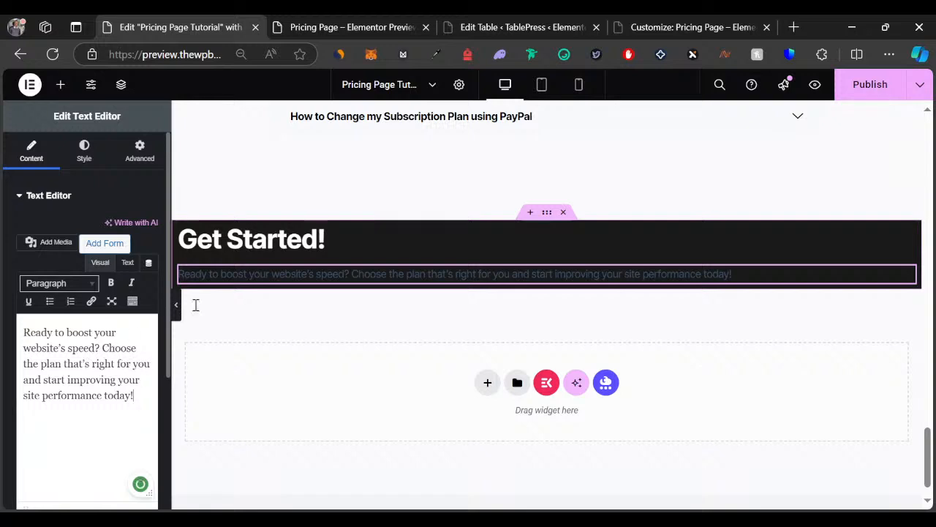
Step: Set the text color of the "Ready to boost your website's speed?" paragraph to white
{"action": "left_click", "coordinate": [87, 152]}
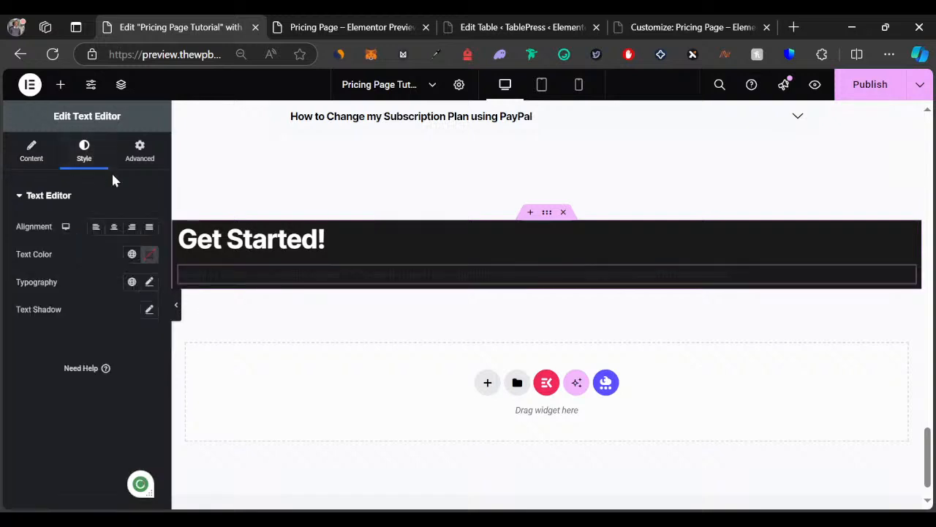
{"action": "left_click", "coordinate": [149, 255]}
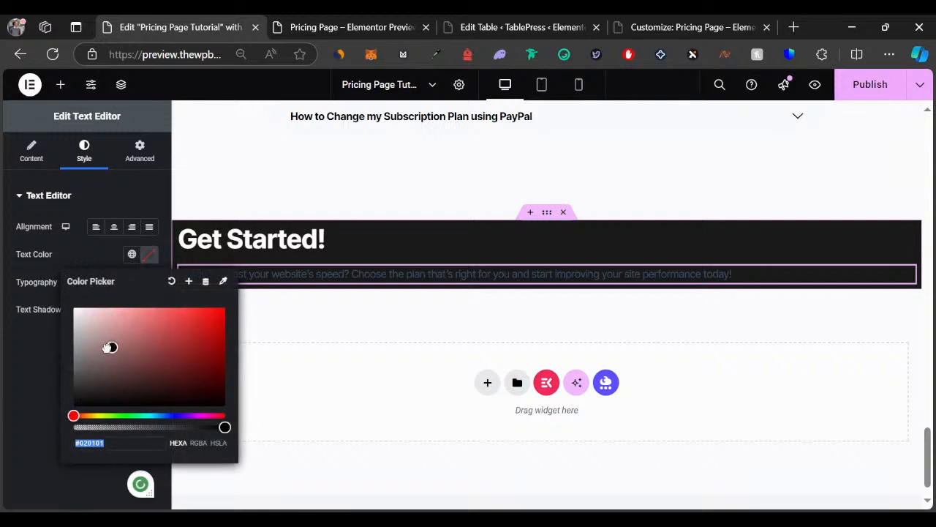
{"action": "left_click_drag", "start_coordinate": [108, 346], "coordinate": [12, 288]}
{"action": "left_click", "coordinate": [21, 344]}
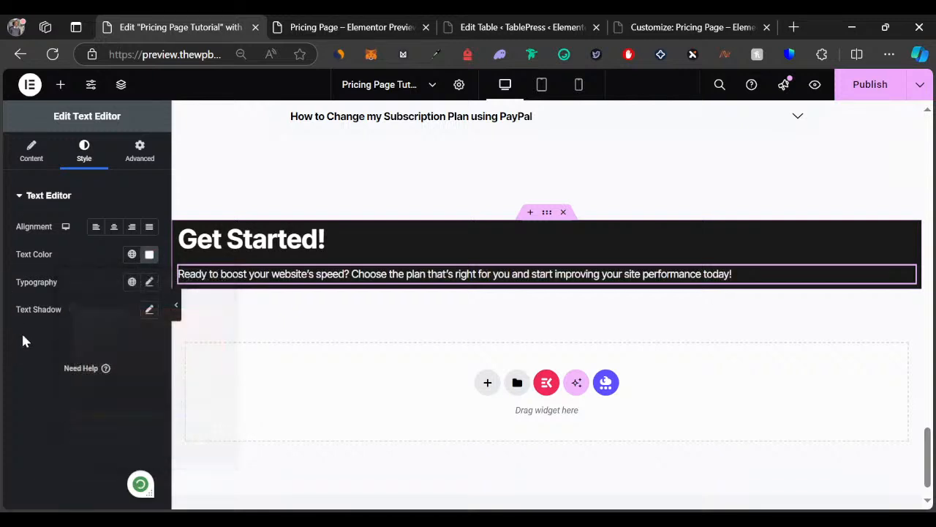
Step: Try the Inline (auto) width in the paragraph widget's layout settings, check the page without the editing panel, and restore the Default width
{"action": "left_click", "coordinate": [130, 166]}
{"action": "scroll", "coordinate": [44, 278], "scroll_direction": "down", "scroll_amount": 10}
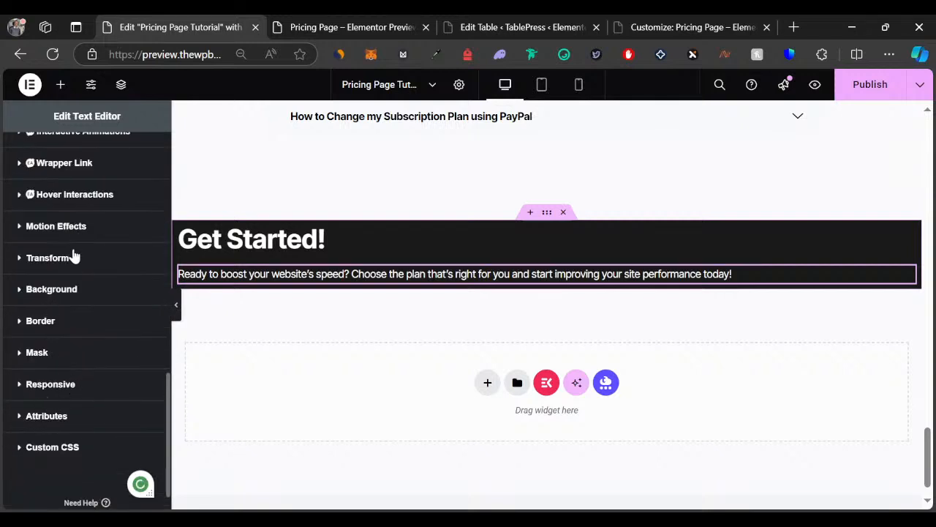
{"action": "left_click", "coordinate": [48, 258]}
{"action": "scroll", "coordinate": [73, 305], "scroll_direction": "down", "scroll_amount": 4}
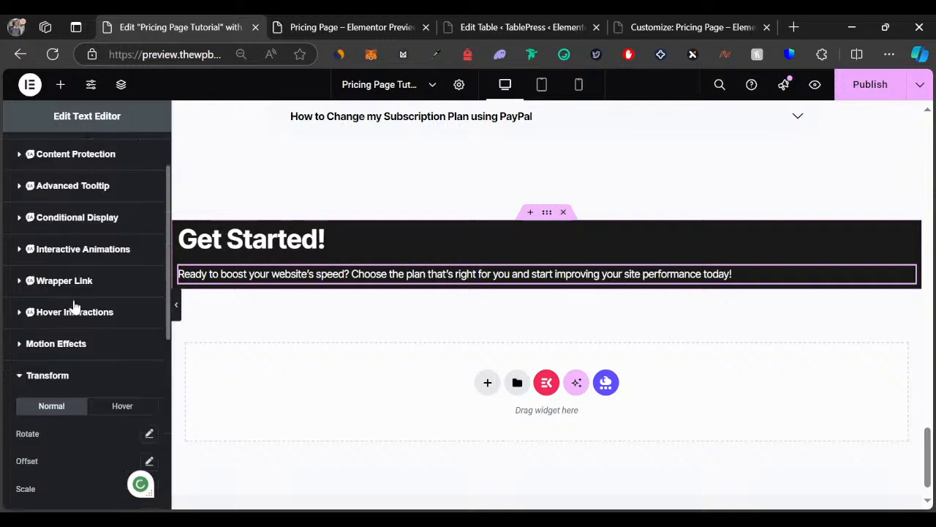
{"action": "scroll", "coordinate": [72, 297], "scroll_direction": "down", "scroll_amount": 2}
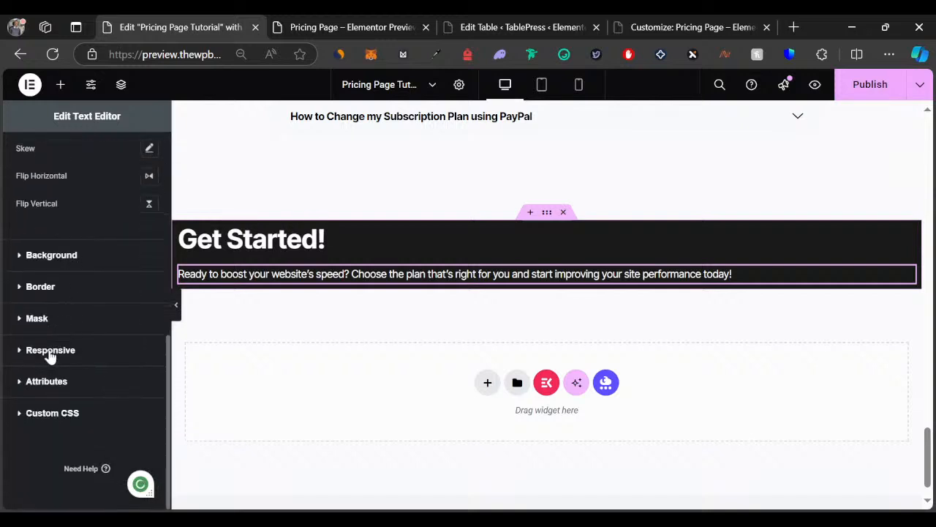
{"action": "scroll", "coordinate": [57, 311], "scroll_direction": "up", "scroll_amount": 6}
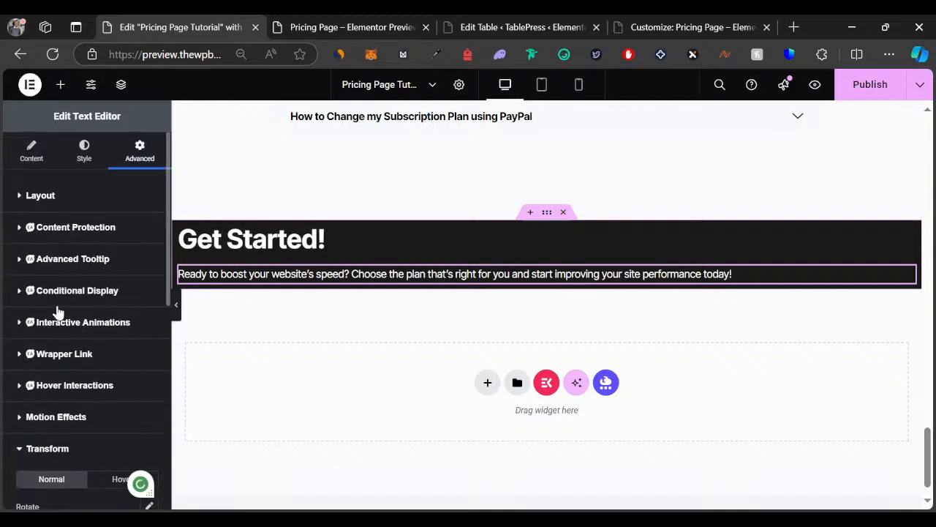
{"action": "left_click", "coordinate": [73, 198]}
{"action": "scroll", "coordinate": [79, 245], "scroll_direction": "down", "scroll_amount": 4}
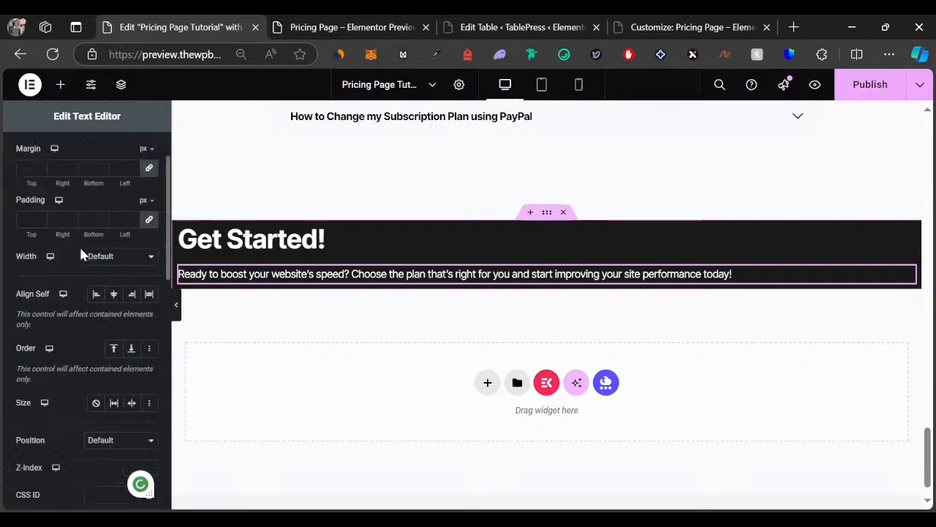
{"action": "scroll", "coordinate": [87, 298], "scroll_direction": "up", "scroll_amount": 2}
{"action": "scroll", "coordinate": [87, 295], "scroll_direction": "up", "scroll_amount": 1}
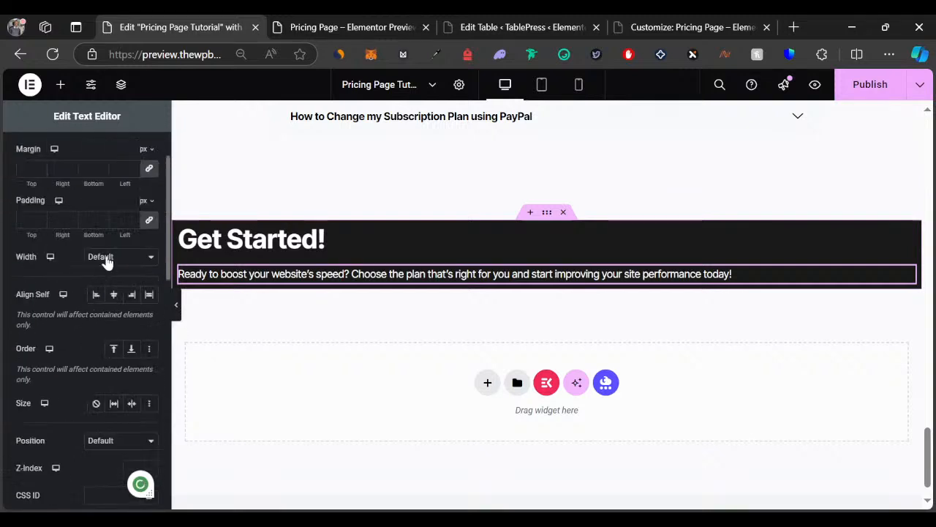
{"action": "left_click", "coordinate": [106, 314]}
{"action": "left_click", "coordinate": [177, 307]}
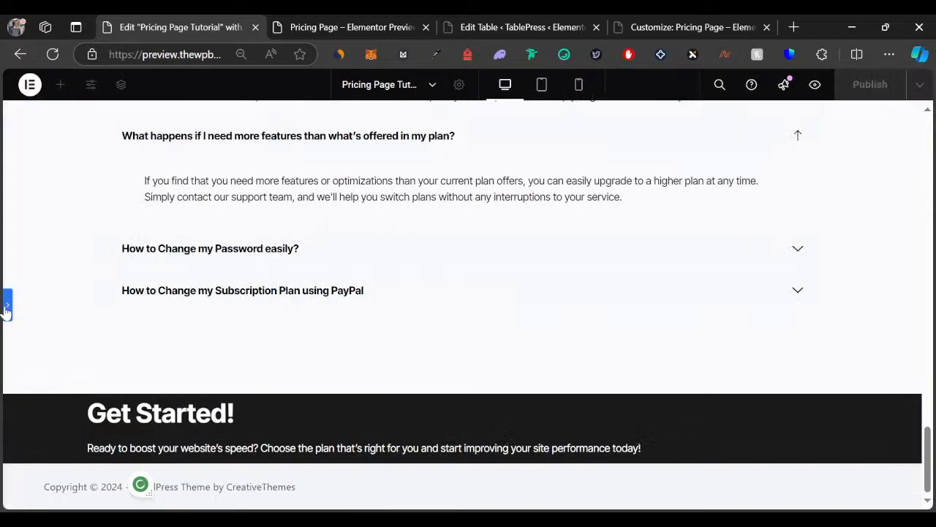
{"action": "left_click", "coordinate": [6, 311]}
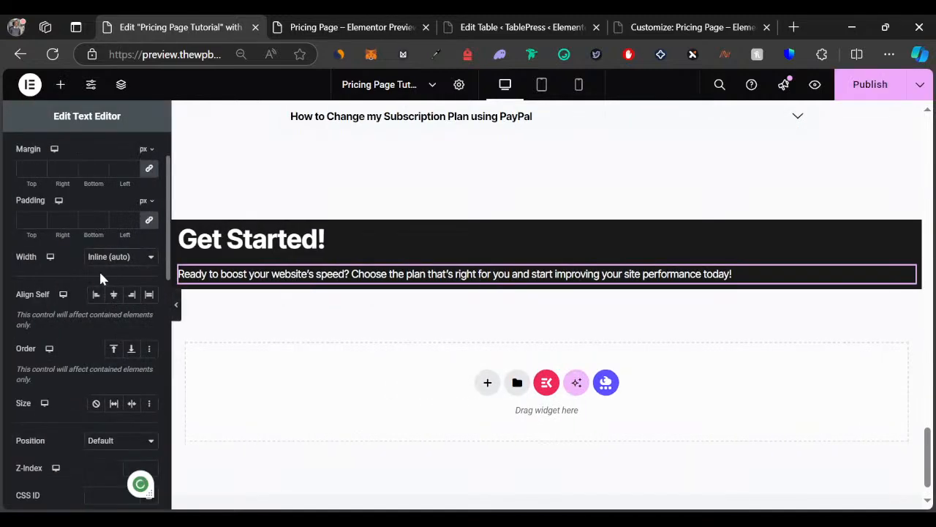
{"action": "left_click", "coordinate": [98, 273]}
Step: Set the paragraph widget's Align Self to Start and check the section without the editing panel
{"action": "scroll", "coordinate": [100, 306], "scroll_direction": "down", "scroll_amount": 1}
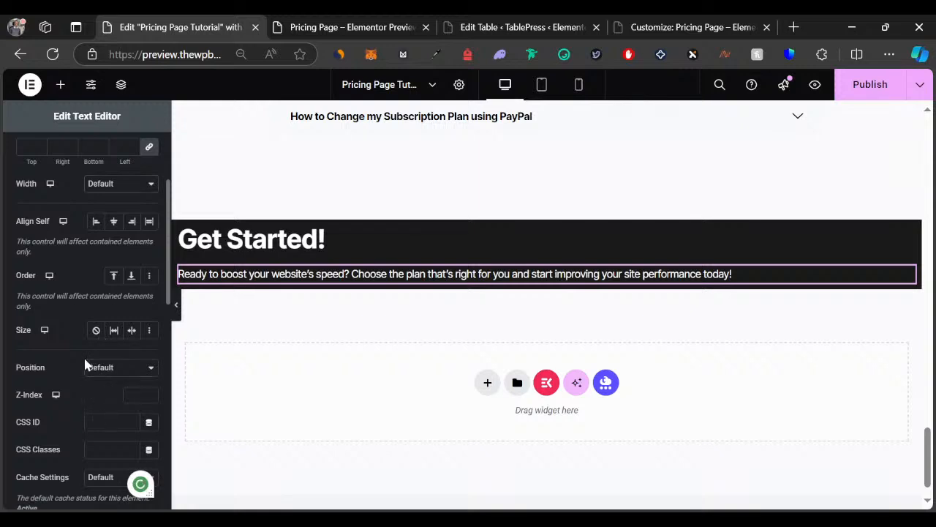
{"action": "scroll", "coordinate": [85, 365], "scroll_direction": "up", "scroll_amount": 2}
{"action": "scroll", "coordinate": [91, 338], "scroll_direction": "down", "scroll_amount": 1}
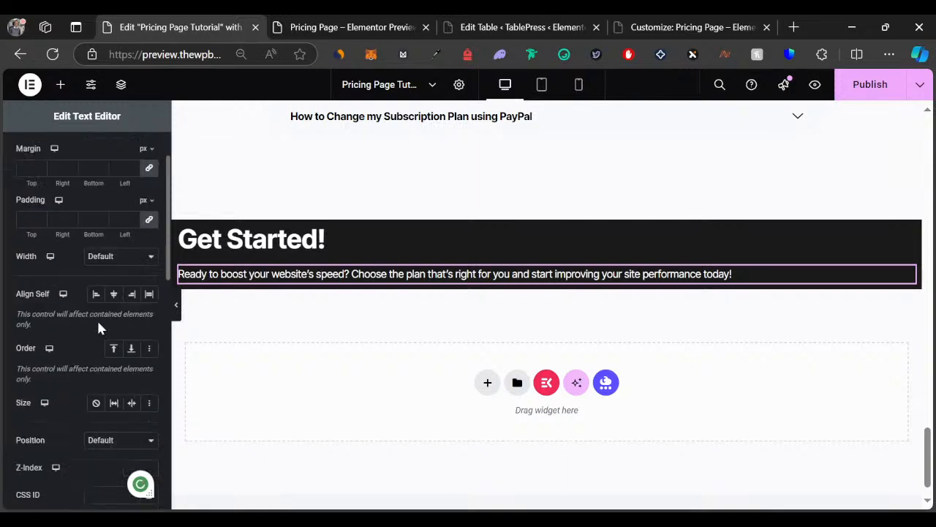
{"action": "left_click", "coordinate": [98, 294]}
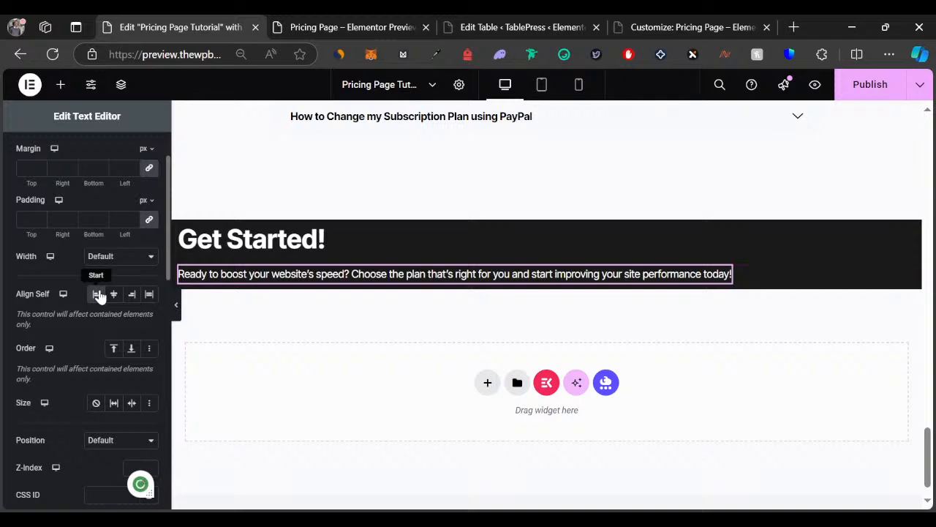
{"action": "left_click", "coordinate": [175, 305]}
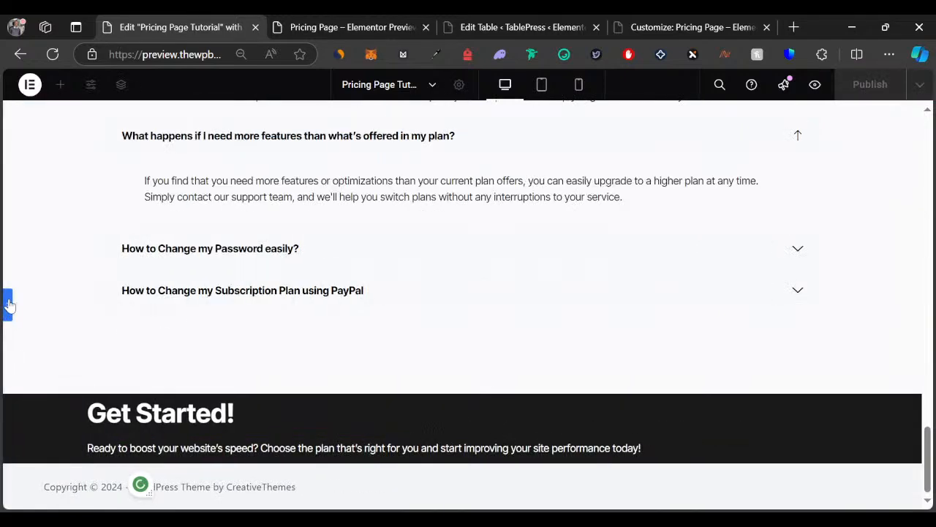
{"action": "left_click", "coordinate": [9, 304]}
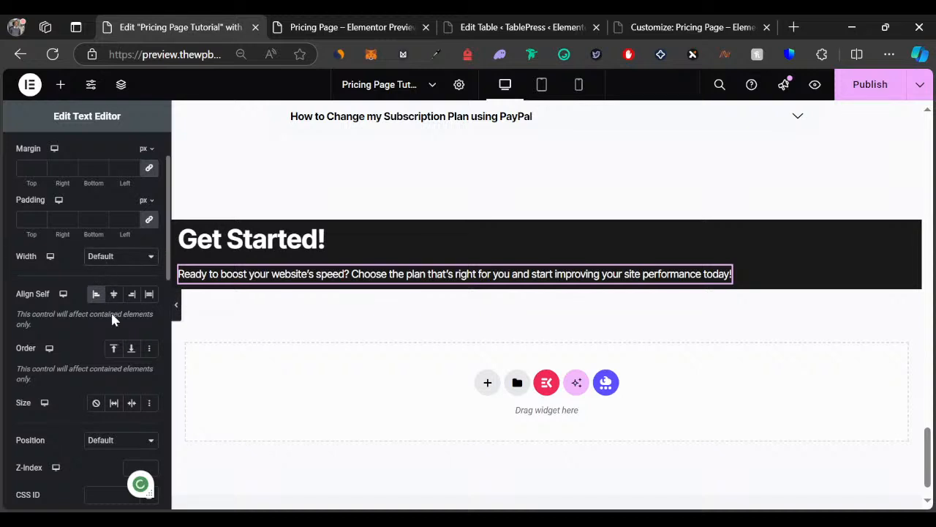
Step: Insert a line break in the paragraph before "Choose the plan that's right for you"
{"action": "scroll", "coordinate": [74, 340], "scroll_direction": "down", "scroll_amount": 2}
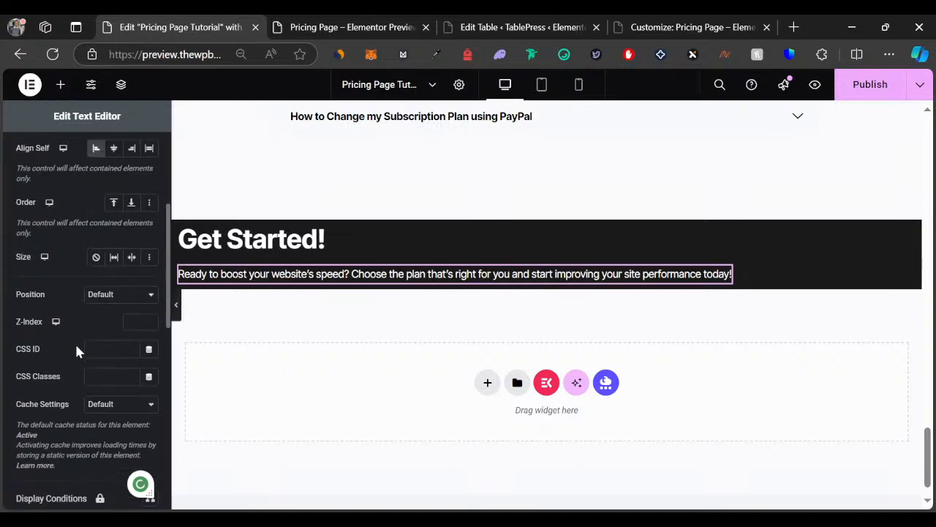
{"action": "scroll", "coordinate": [142, 320], "scroll_direction": "up", "scroll_amount": 3}
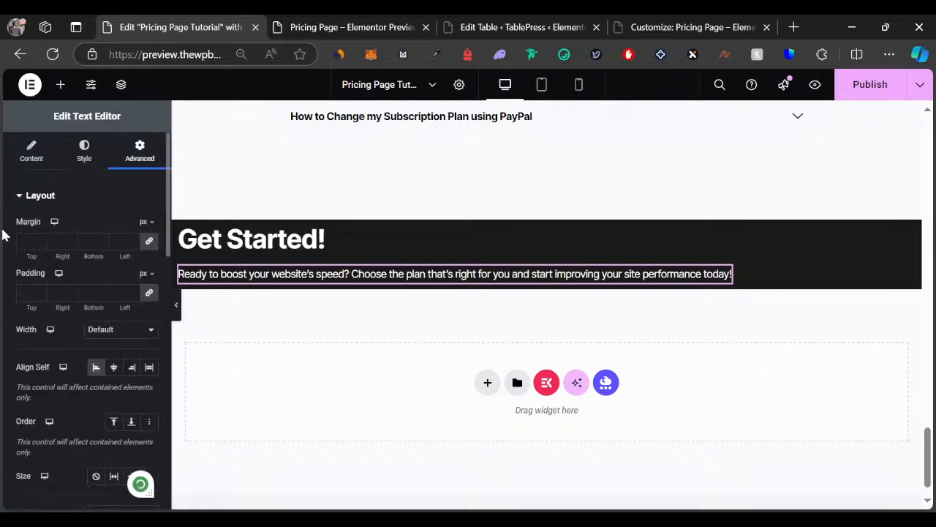
{"action": "left_click", "coordinate": [31, 152]}
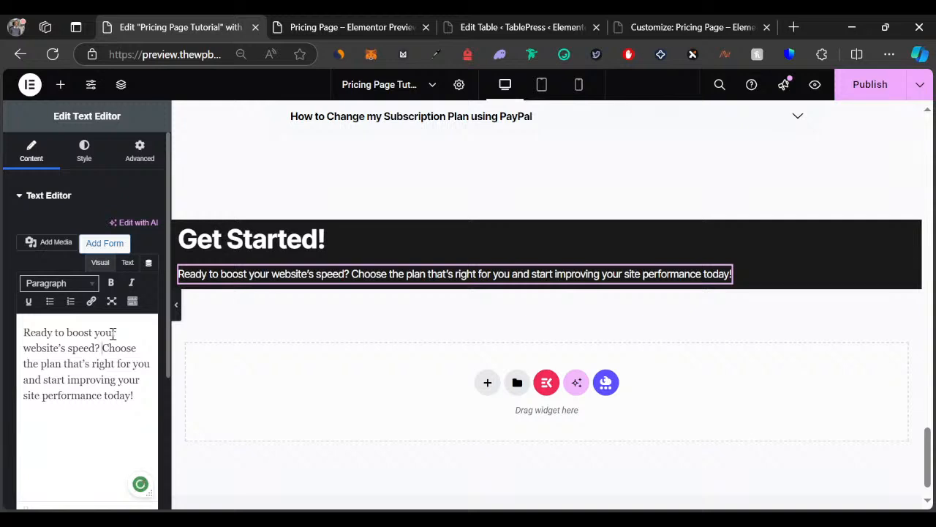
{"action": "key", "text": "shift+Return"}
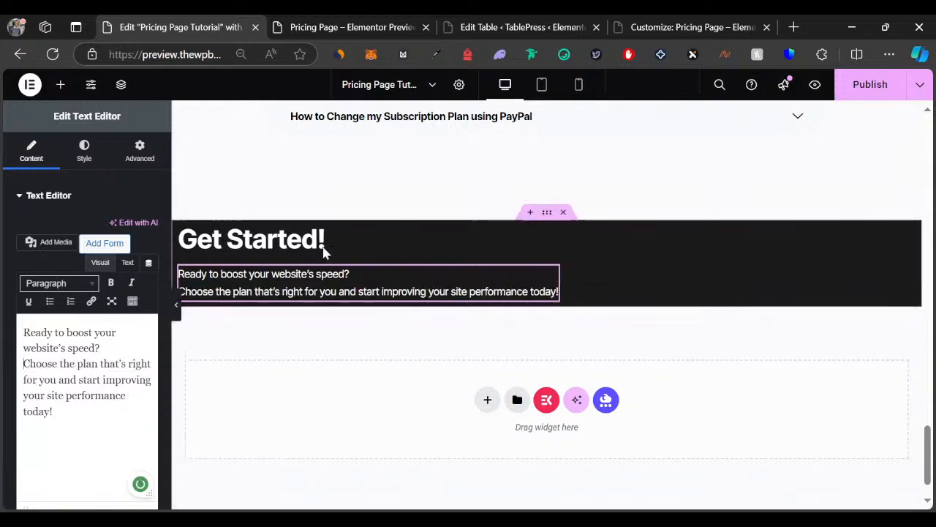
Step: Set the dark "Get Started!" container's padding to 150 px on all sides
{"action": "left_click", "coordinate": [547, 217]}
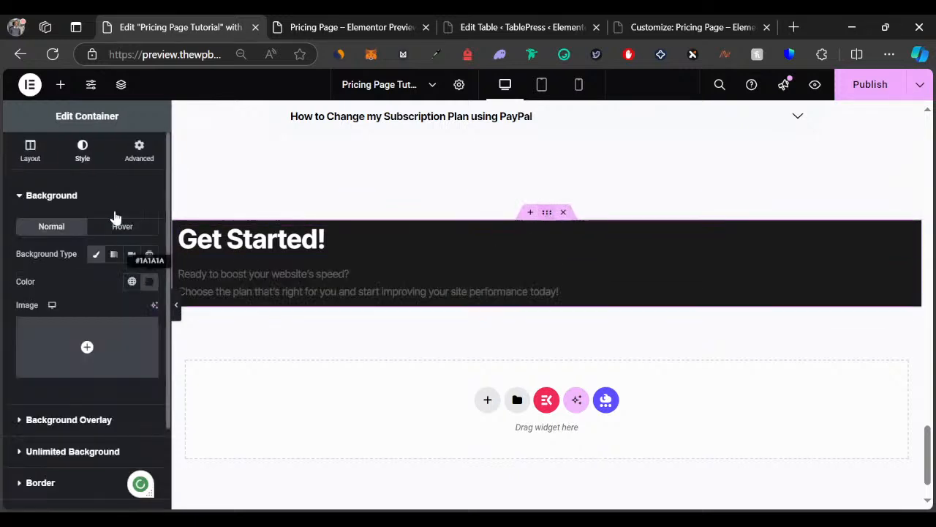
{"action": "left_click", "coordinate": [139, 151]}
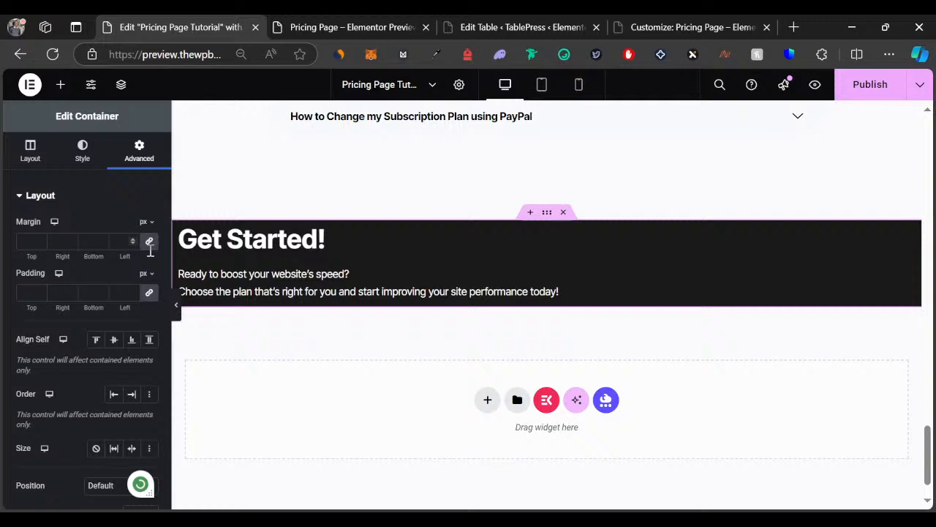
{"action": "left_click", "coordinate": [18, 294]}
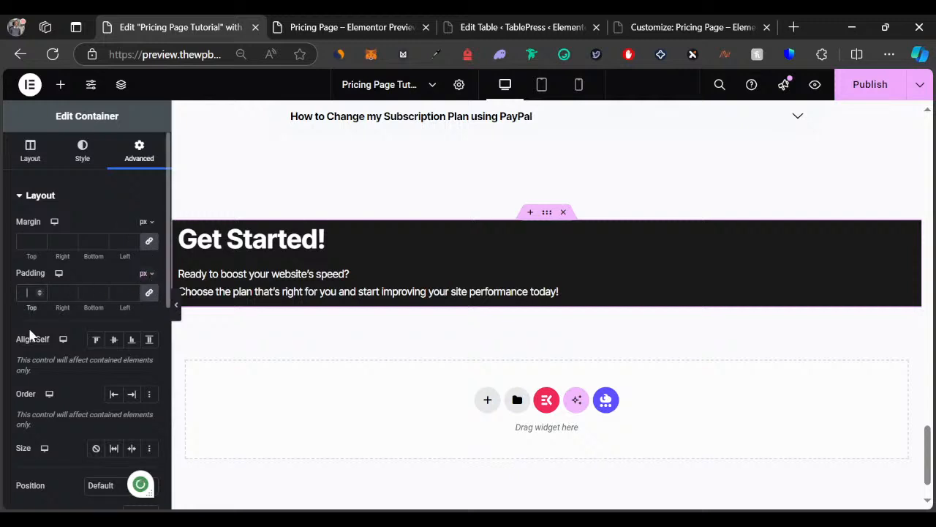
{"action": "type", "text": "150"}
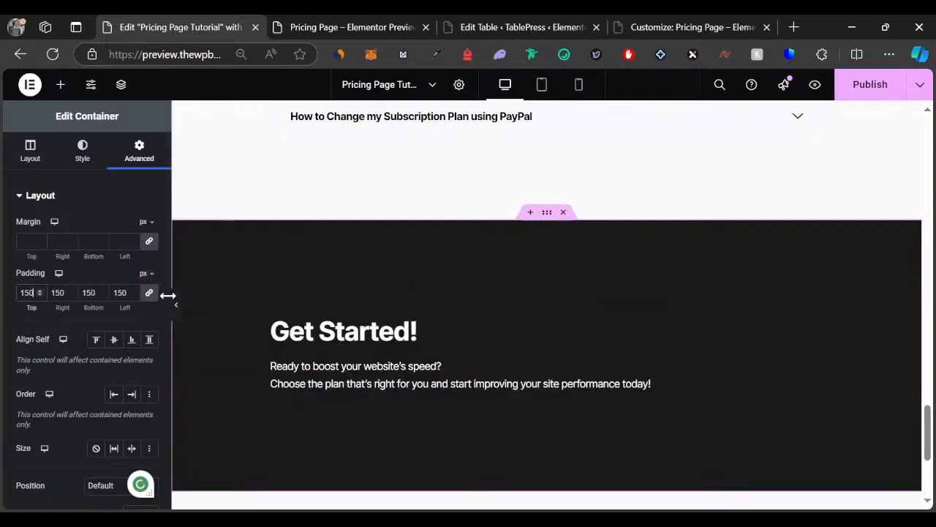
Step: Add a Button widget below the paragraph in the dark "Get Started!" section
{"action": "scroll", "coordinate": [358, 253], "scroll_direction": "up", "scroll_amount": 3}
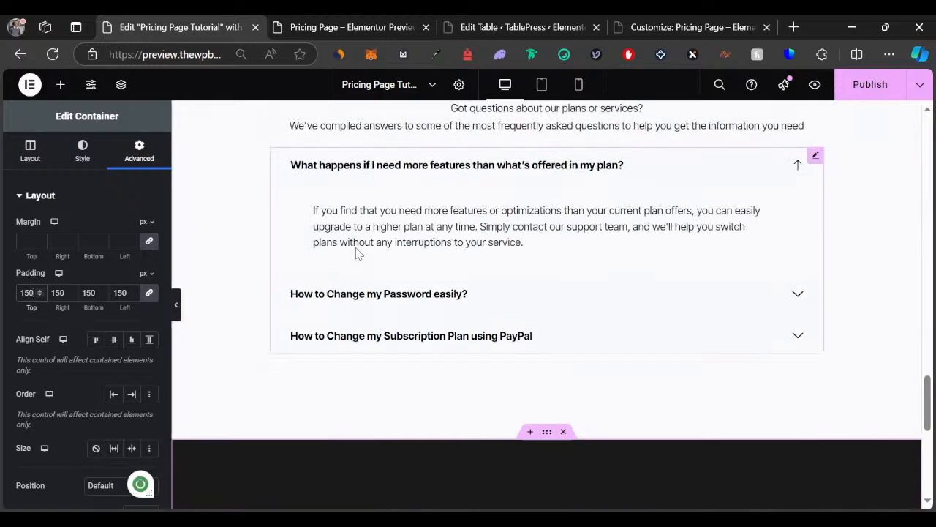
{"action": "scroll", "coordinate": [357, 253], "scroll_direction": "up", "scroll_amount": 15}
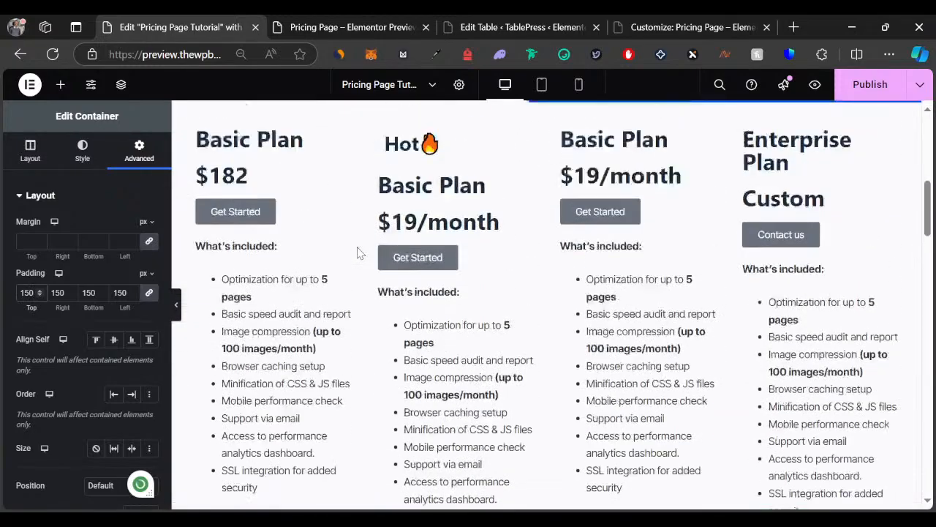
{"action": "scroll", "coordinate": [303, 247], "scroll_direction": "down", "scroll_amount": 4}
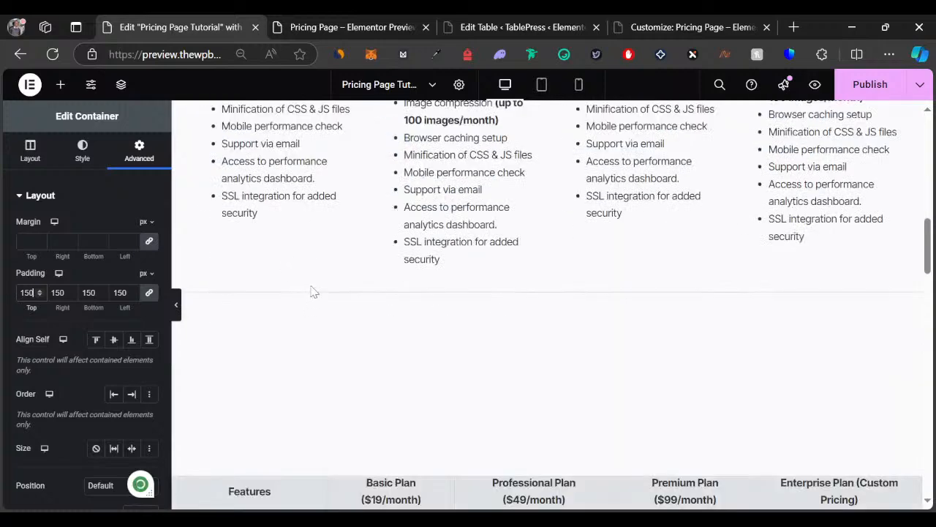
{"action": "scroll", "coordinate": [313, 292], "scroll_direction": "down", "scroll_amount": 10}
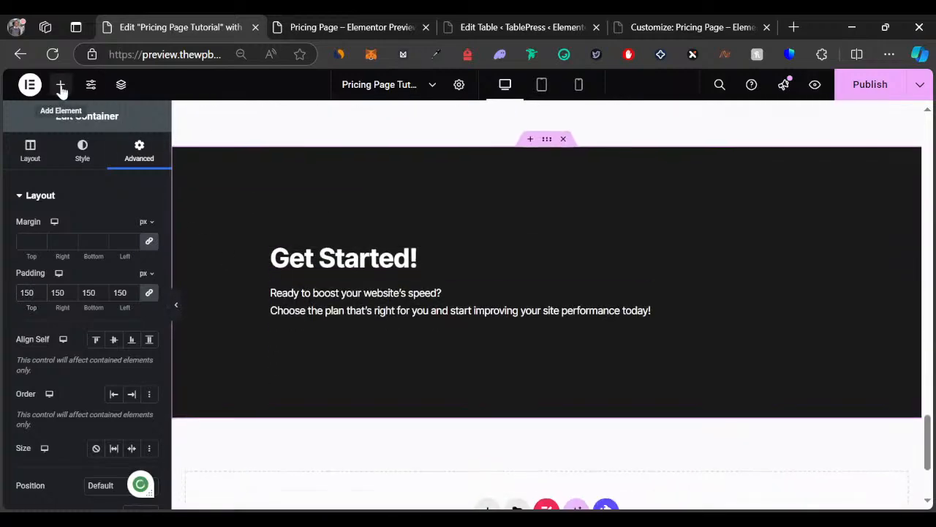
{"action": "left_click", "coordinate": [62, 88]}
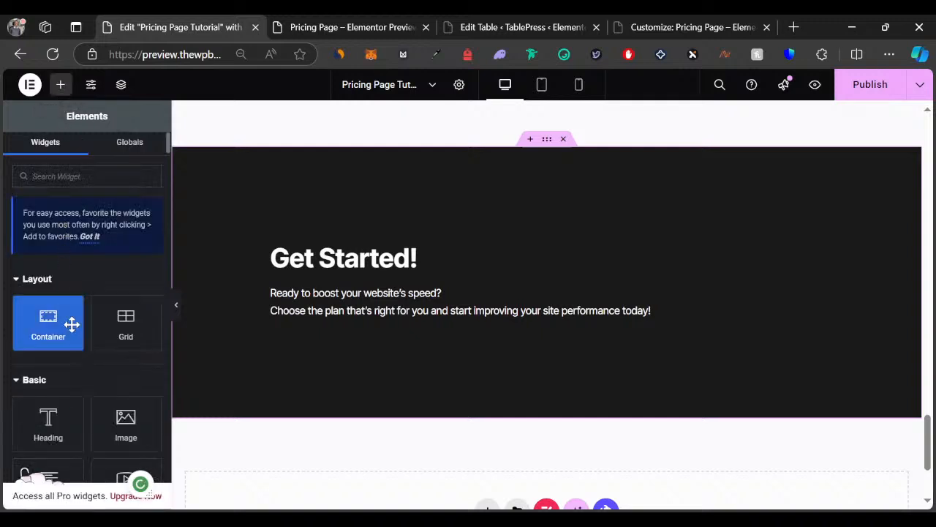
{"action": "scroll", "coordinate": [73, 366], "scroll_direction": "down", "scroll_amount": 2}
{"action": "left_click_drag", "start_coordinate": [74, 397], "coordinate": [315, 337]}
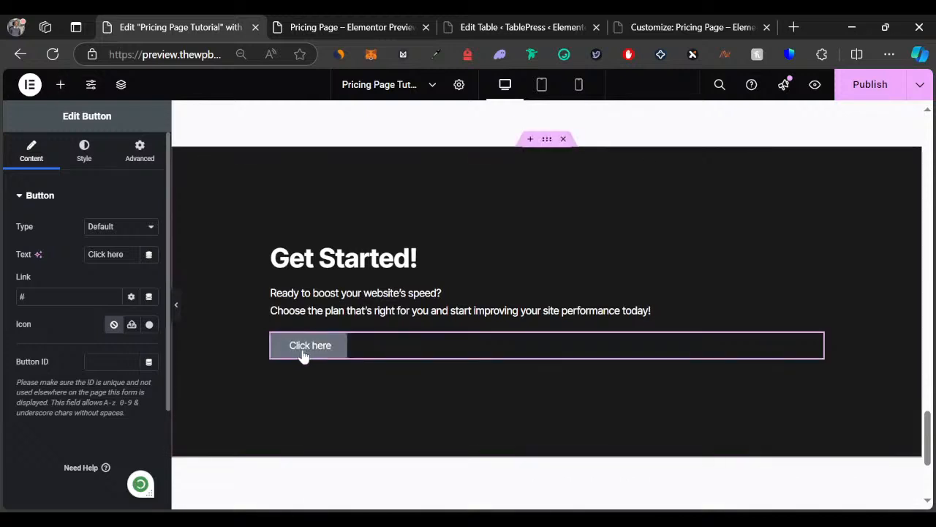
Step: Change the new button's text to "Sign up for a plan"
{"action": "triple_click", "coordinate": [109, 255]}
{"action": "type", "text": "Sign"}
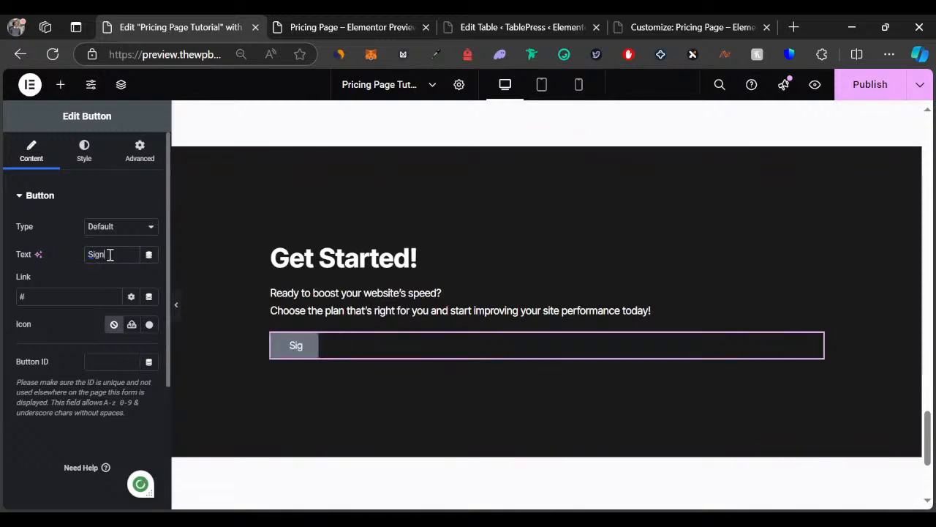
{"action": "type", "text": " up f"}
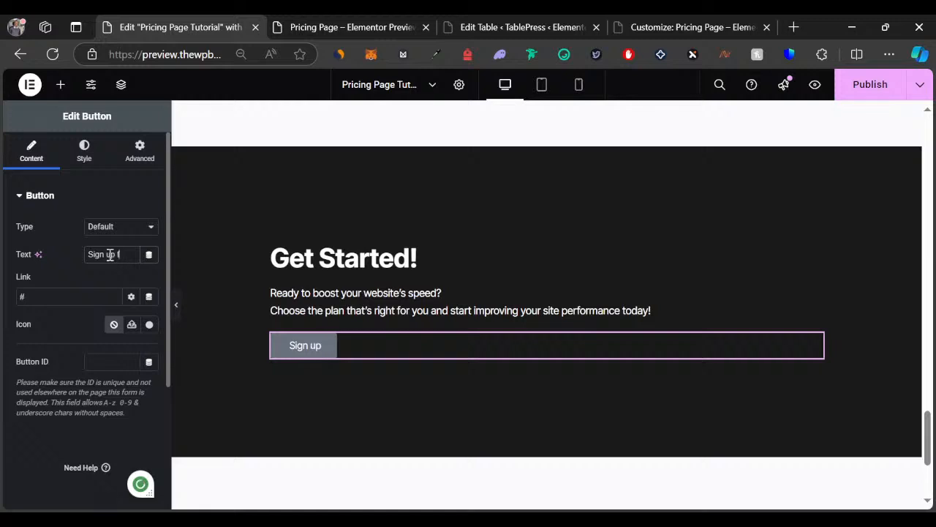
{"action": "type", "text": "or a plan"}
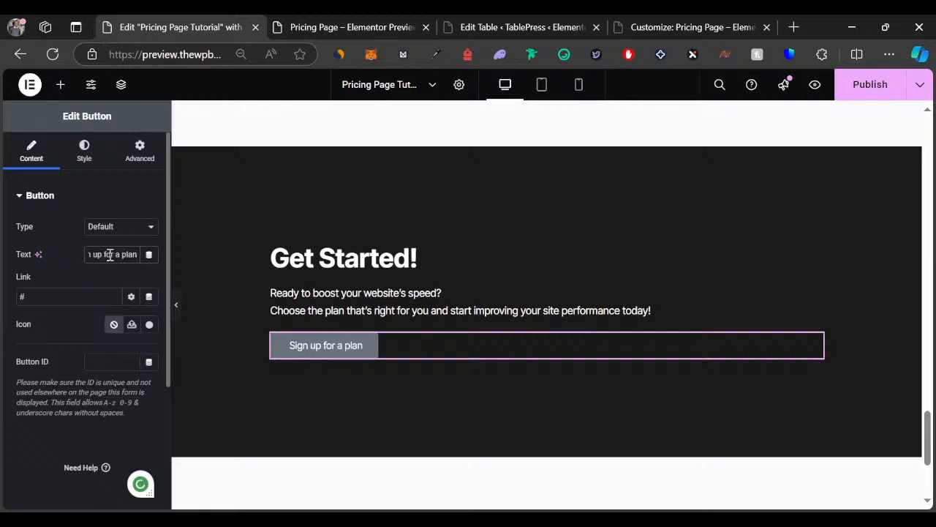
{"action": "left_click", "coordinate": [24, 301]}
Step: Set the "Sign up for a plan" button's background colour to #0055de
{"action": "left_click", "coordinate": [82, 152]}
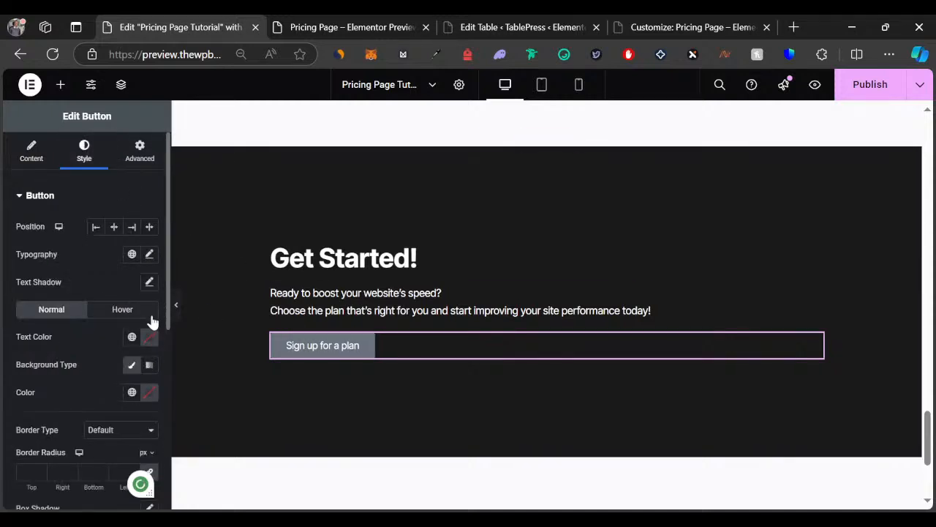
{"action": "left_click", "coordinate": [149, 337]}
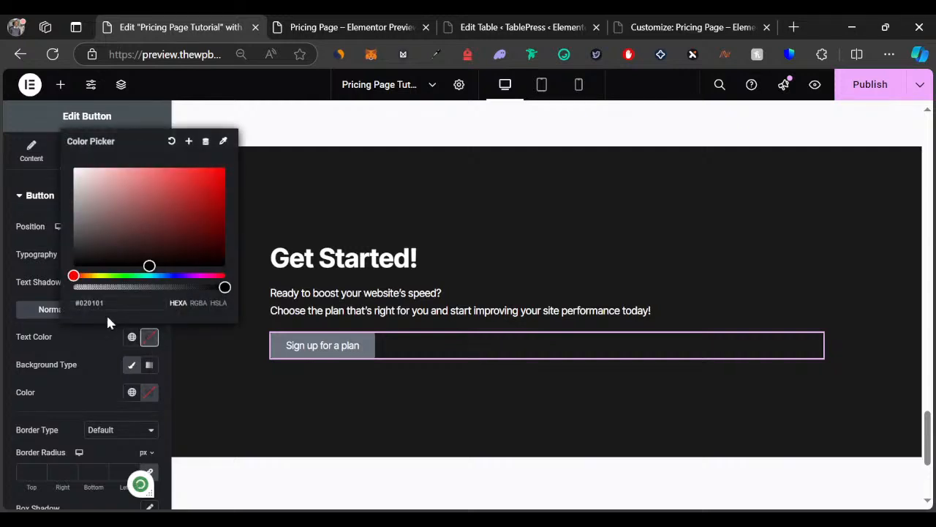
{"action": "left_click", "coordinate": [149, 393]}
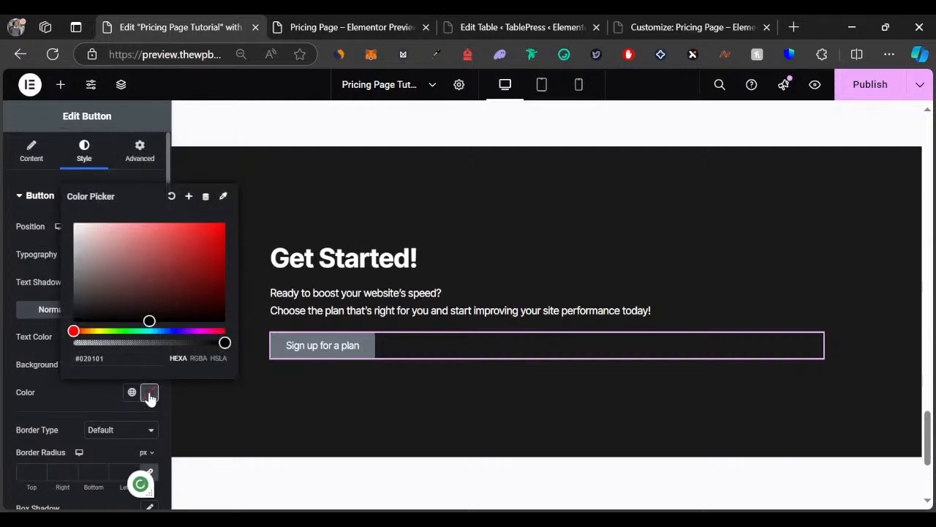
{"action": "double_click", "coordinate": [144, 362]}
{"action": "type", "text": "0055de"}
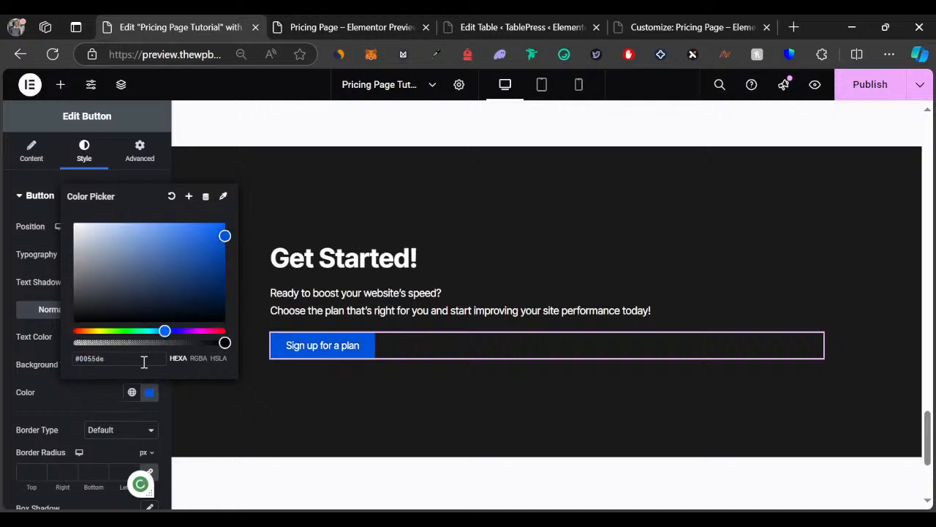
{"action": "left_click", "coordinate": [83, 393]}
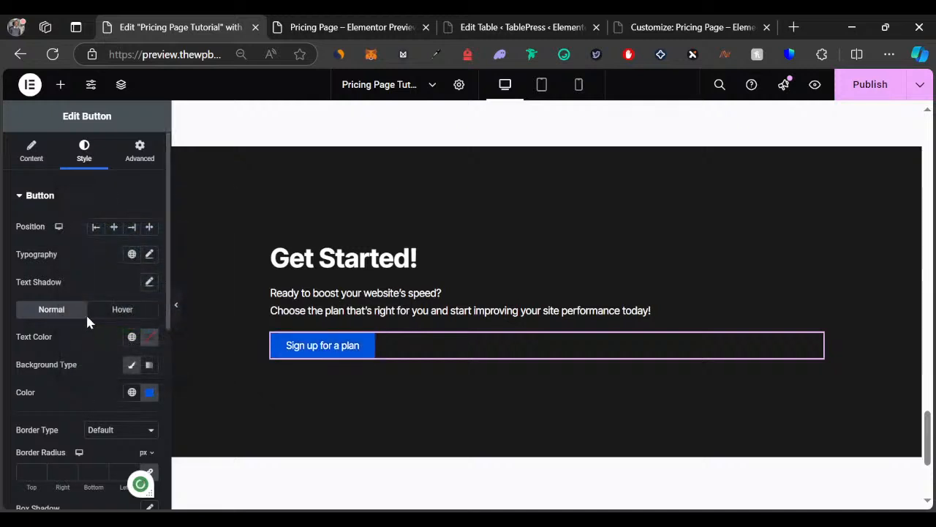
Step: Set the sign-up button's font weight to 500 (Medium) and its border radius to 10 px on all corners
{"action": "left_click", "coordinate": [149, 253]}
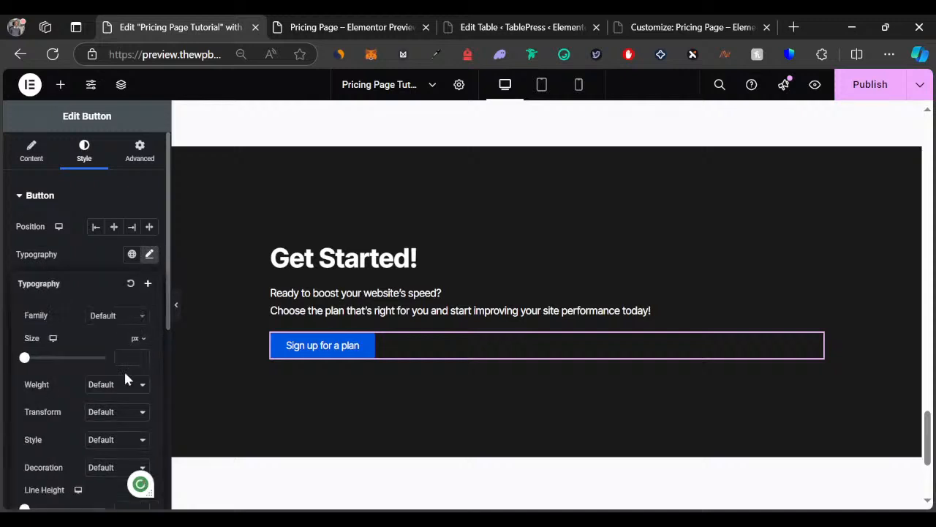
{"action": "left_click", "coordinate": [117, 333]}
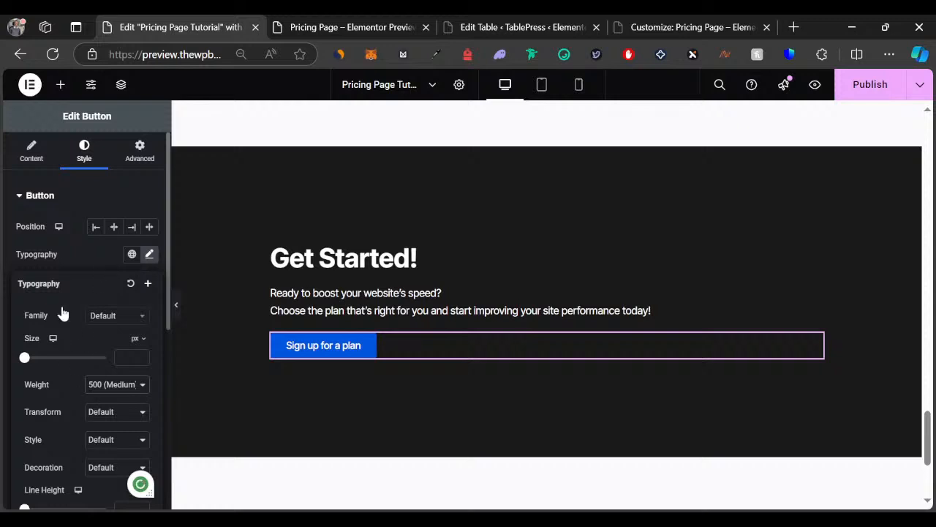
{"action": "left_click", "coordinate": [69, 260]}
{"action": "scroll", "coordinate": [73, 351], "scroll_direction": "down", "scroll_amount": 3}
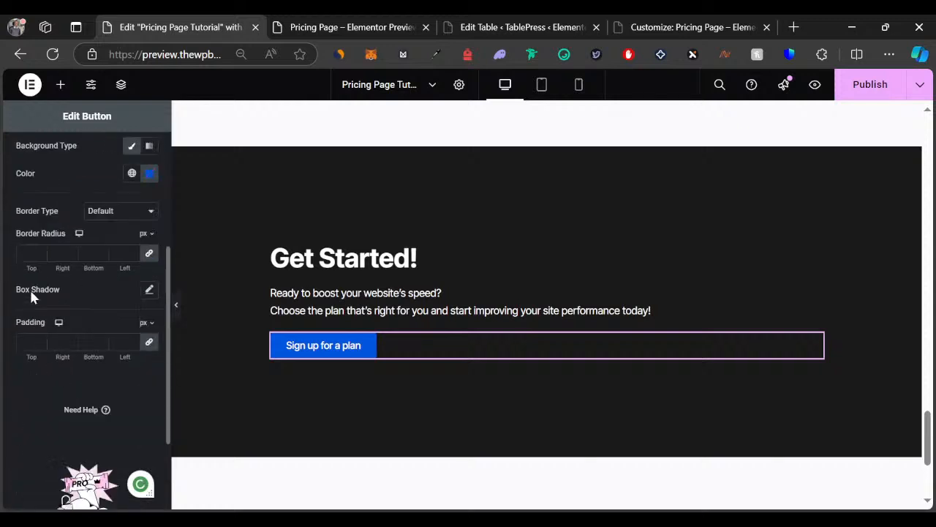
{"action": "left_click", "coordinate": [31, 255]}
{"action": "type", "text": "10"}
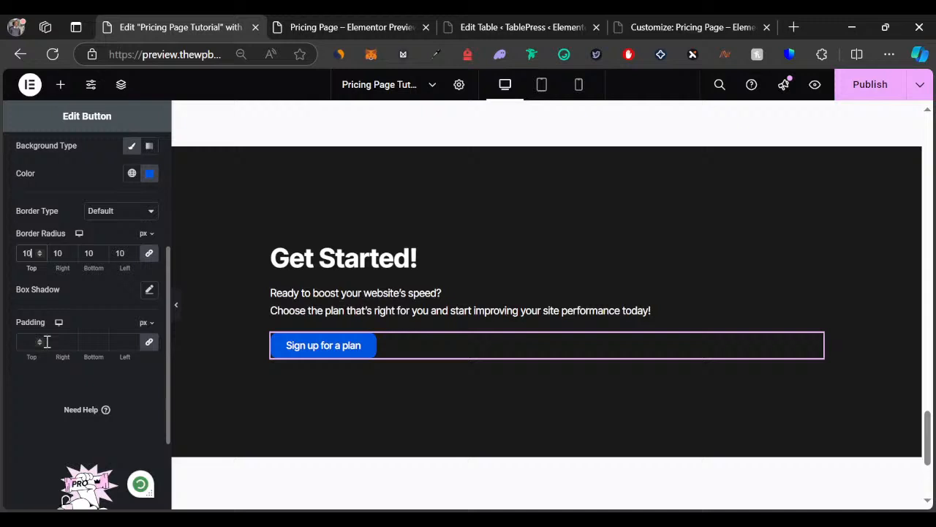
Step: Unlink the sign-up button's padding and set it to 10 px top and bottom, 30 px right and left
{"action": "left_click", "coordinate": [149, 342]}
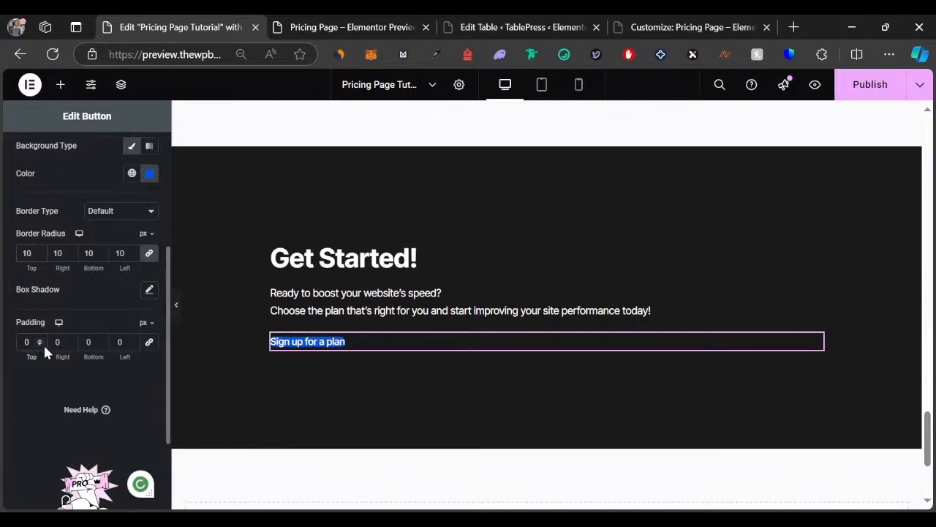
{"action": "type", "text": "1"}
{"action": "left_click", "coordinate": [87, 341]}
{"action": "type", "text": "1"}
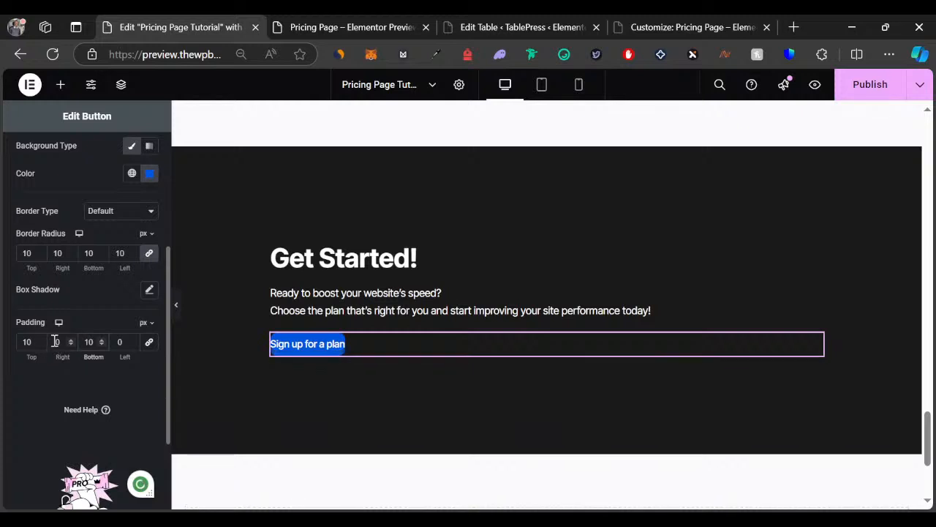
{"action": "left_click", "coordinate": [55, 342]}
{"action": "type", "text": "3"}
{"action": "left_click", "coordinate": [117, 342]}
{"action": "type", "text": "3"}
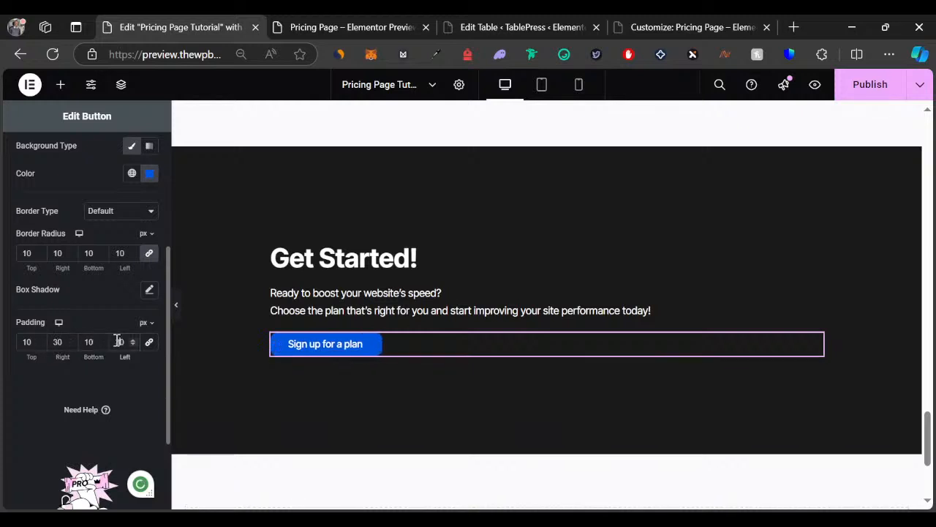
Step: Set the sign-up button's top and bottom padding to 15 px
{"action": "left_click", "coordinate": [38, 338]}
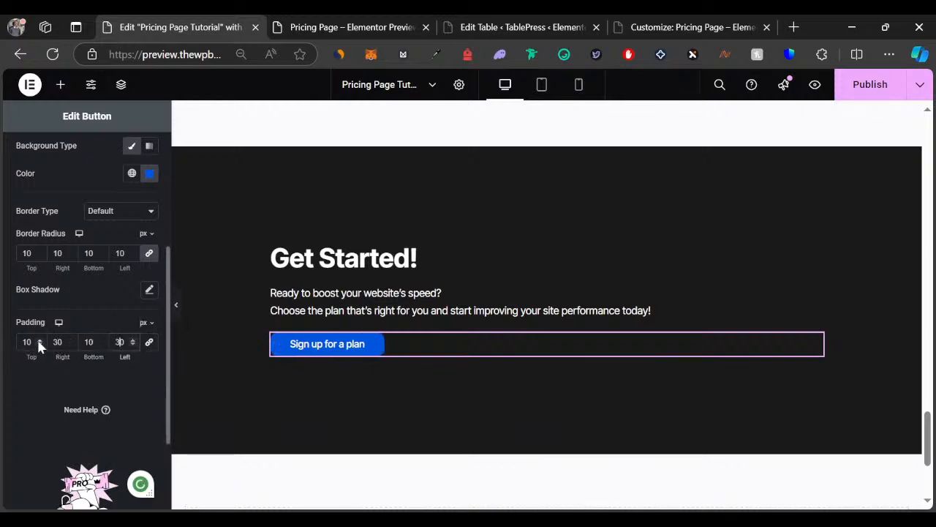
{"action": "left_click", "coordinate": [39, 340]}
{"action": "left_click", "coordinate": [40, 339]}
{"action": "left_click", "coordinate": [40, 339]}
{"action": "left_click", "coordinate": [39, 339]}
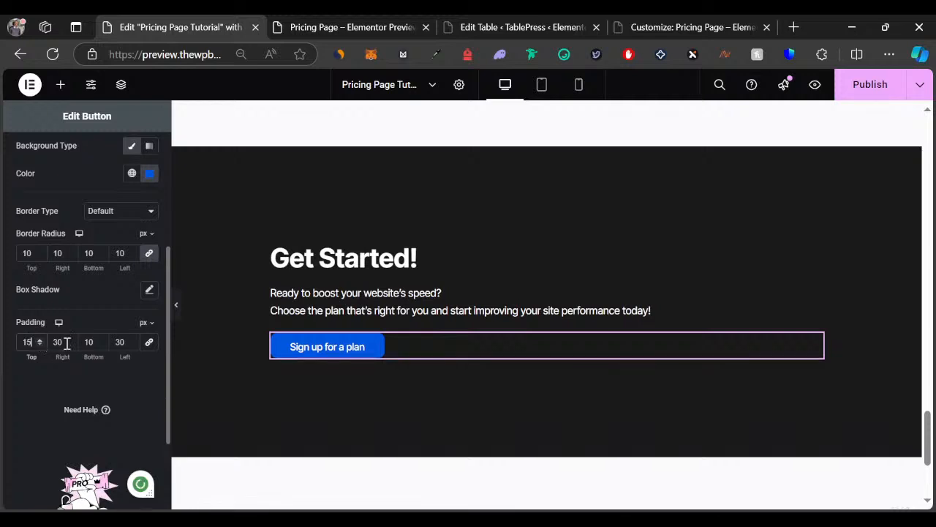
{"action": "left_click", "coordinate": [100, 345]}
{"action": "left_click", "coordinate": [100, 345]}
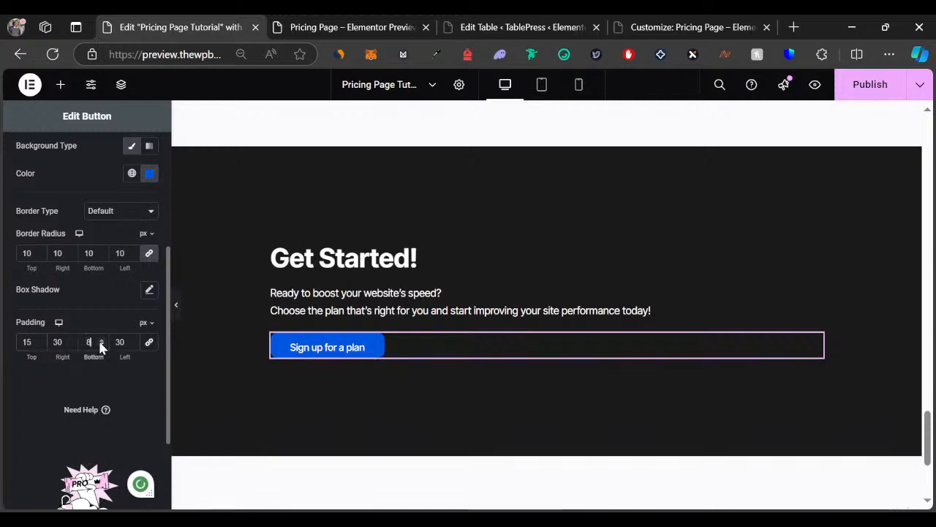
{"action": "double_click", "coordinate": [86, 342]}
{"action": "type", "text": "15"}
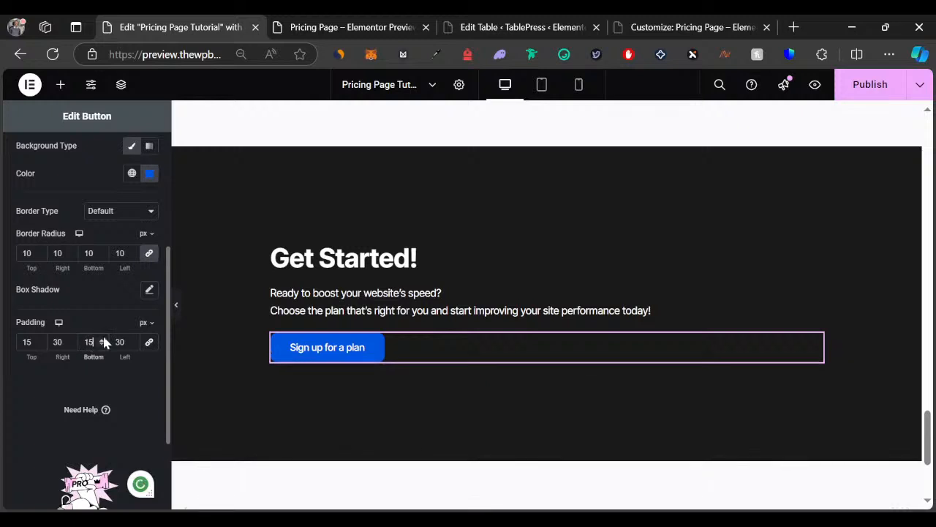
Step: Compare the full-width "Get Started!" section with the reference pricing page, and look back over the page up to its header
{"action": "left_click", "coordinate": [176, 314]}
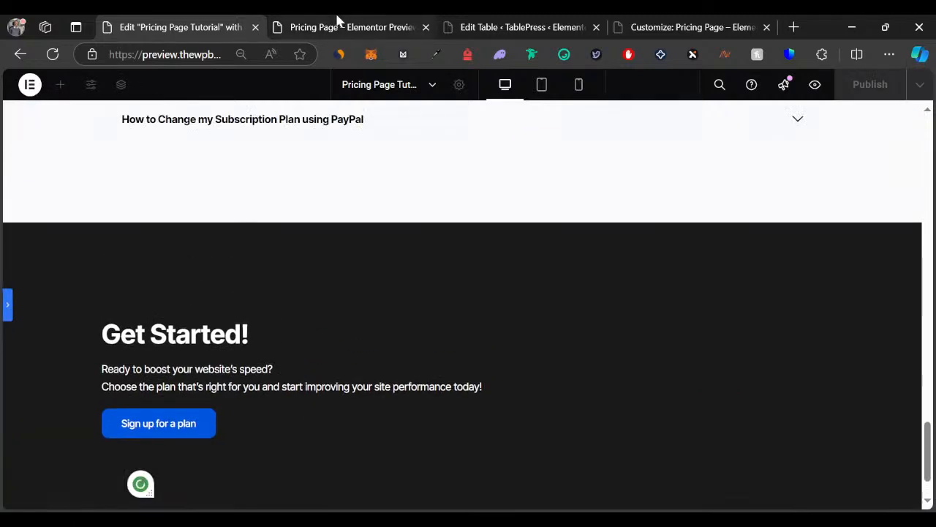
{"action": "left_click", "coordinate": [335, 22]}
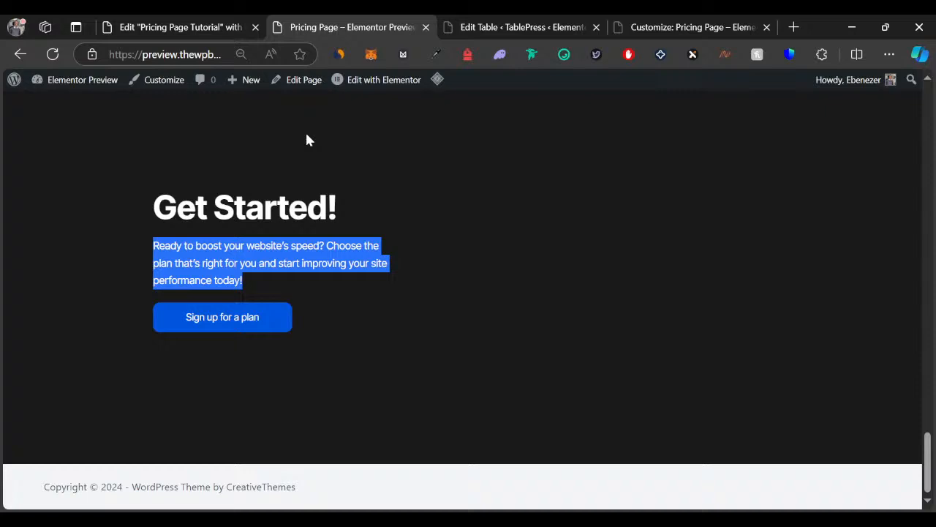
{"action": "left_click", "coordinate": [224, 22]}
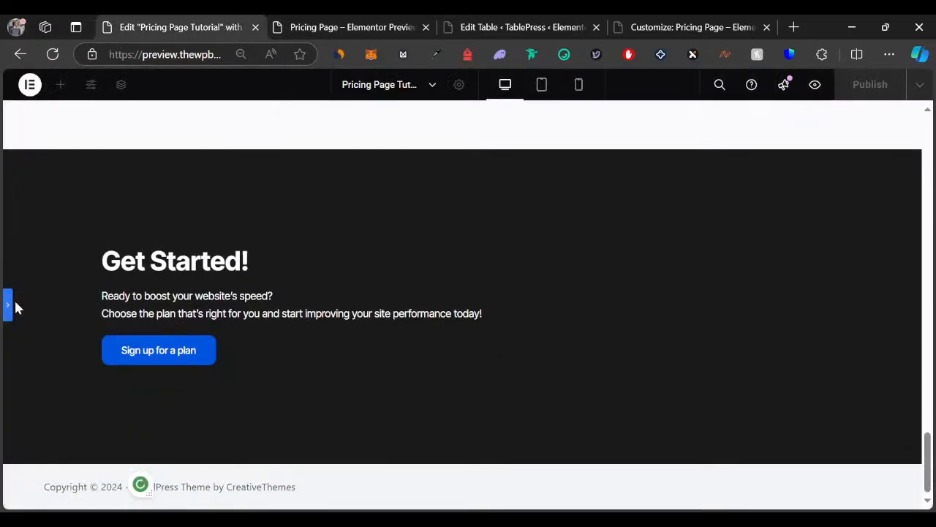
{"action": "scroll", "coordinate": [237, 282], "scroll_direction": "up", "scroll_amount": 15}
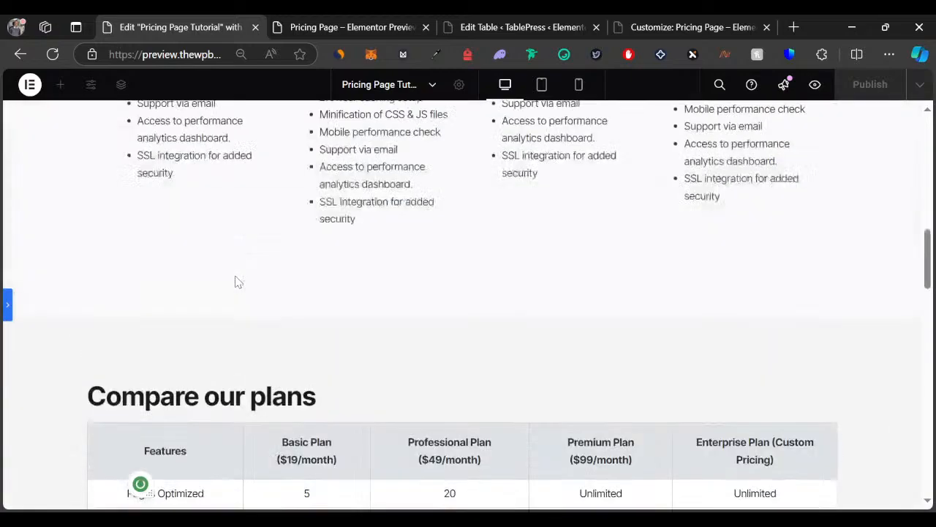
{"action": "scroll", "coordinate": [236, 282], "scroll_direction": "up", "scroll_amount": 8}
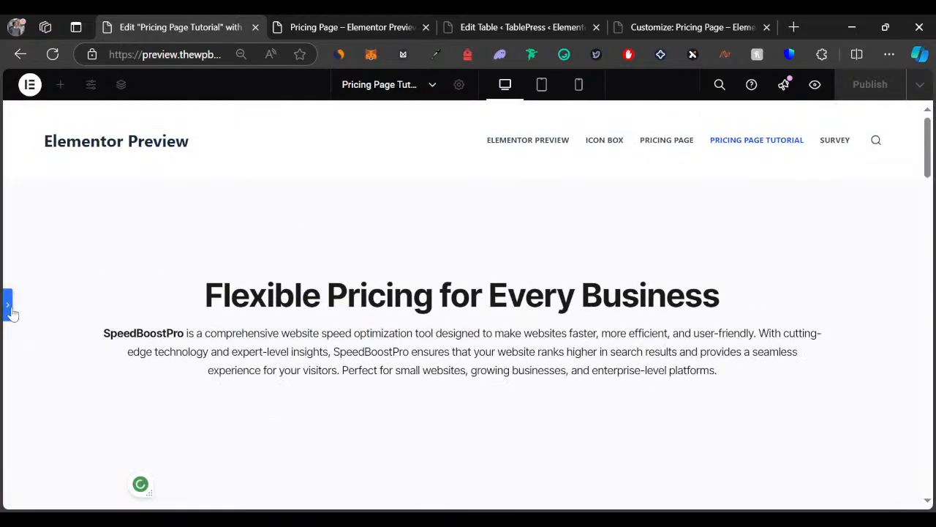
Step: Switch the editor to the Tablet Portrait view and check the page's layout at that width
{"action": "left_click", "coordinate": [9, 310]}
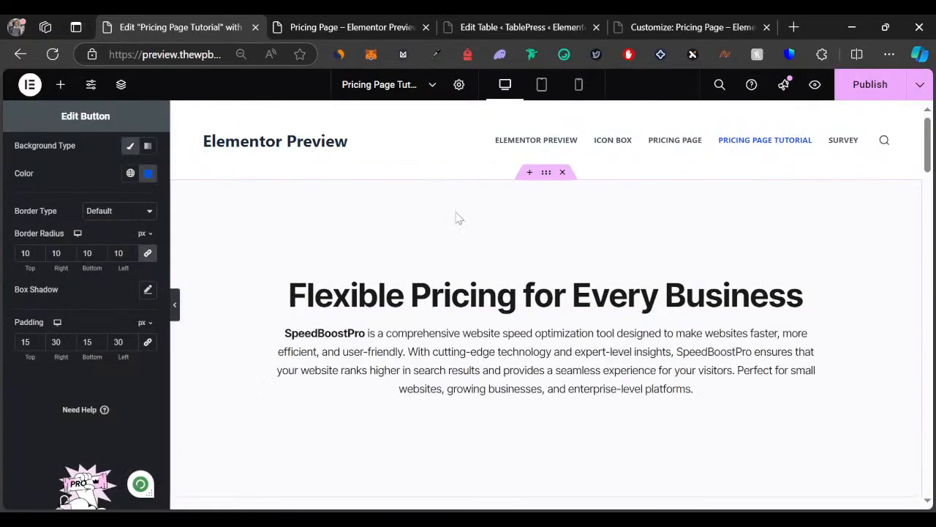
{"action": "left_click", "coordinate": [542, 85]}
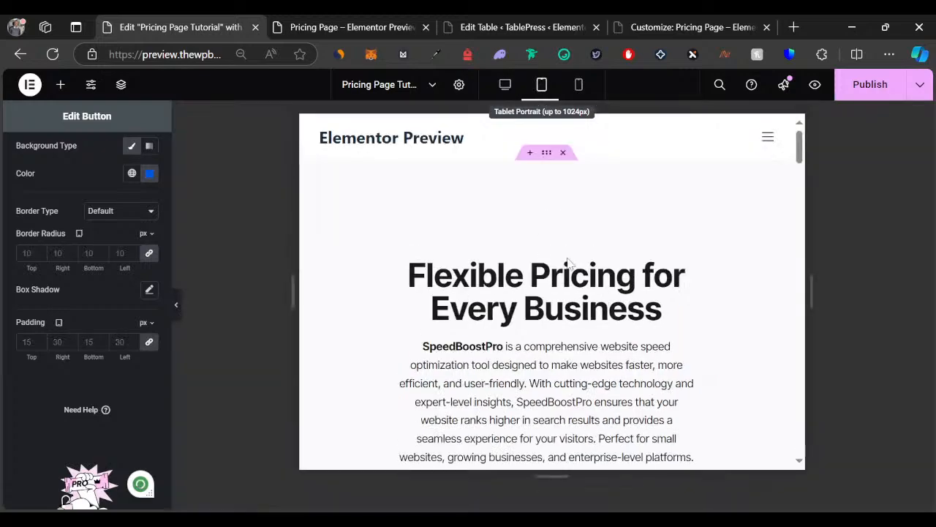
{"action": "left_click_drag", "start_coordinate": [799, 147], "coordinate": [799, 418]}
{"action": "scroll", "coordinate": [497, 256], "scroll_direction": "up", "scroll_amount": 20}
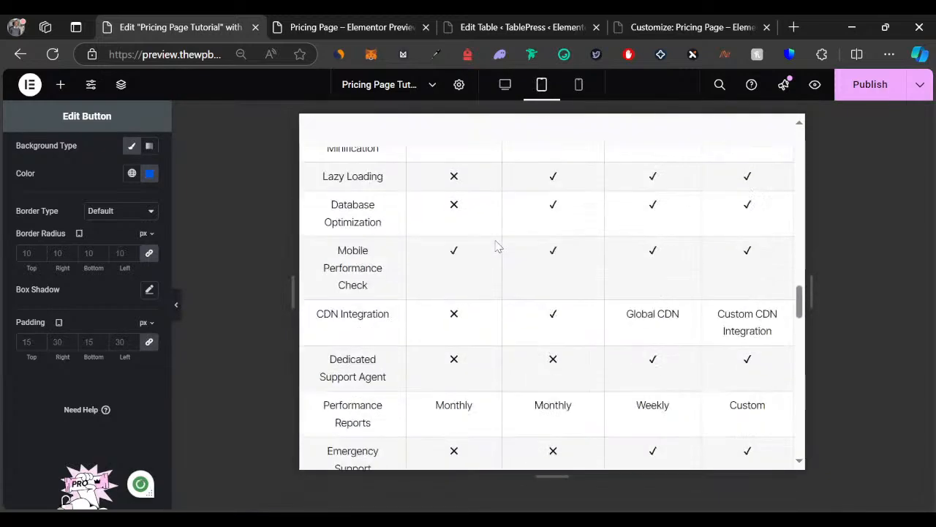
{"action": "scroll", "coordinate": [497, 247], "scroll_direction": "up", "scroll_amount": 2}
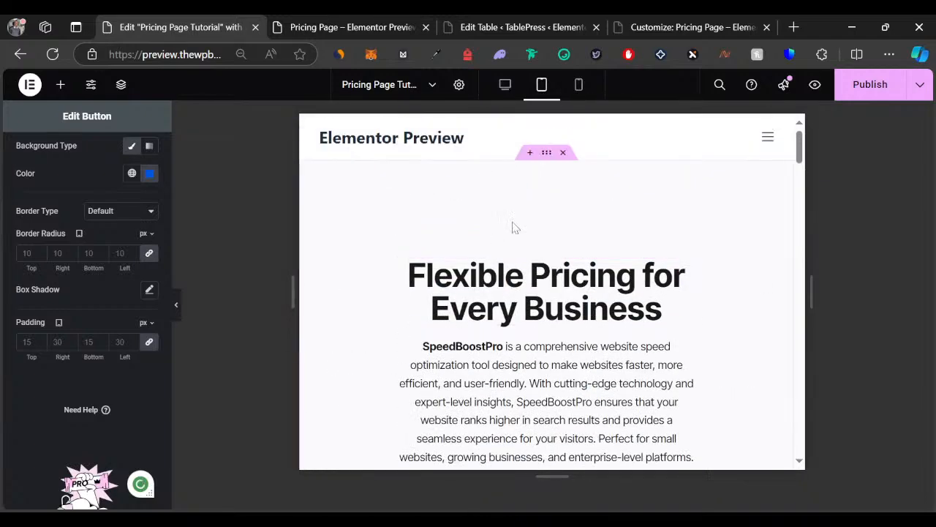
Step: Unlink the "Flexible Pricing for Every Business" container's tablet padding and set top and bottom to 150 px, right and left to 0
{"action": "left_click", "coordinate": [548, 158]}
{"action": "left_click", "coordinate": [140, 151]}
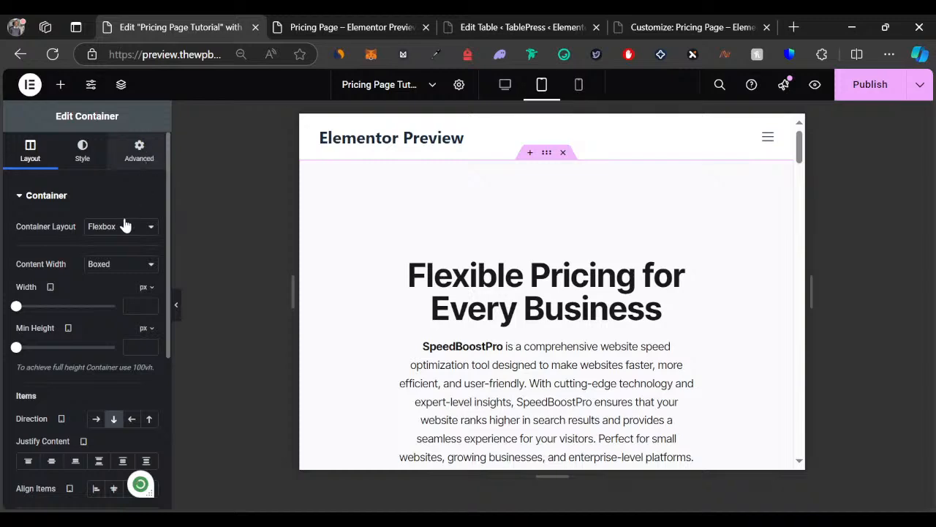
{"action": "left_click", "coordinate": [149, 293]}
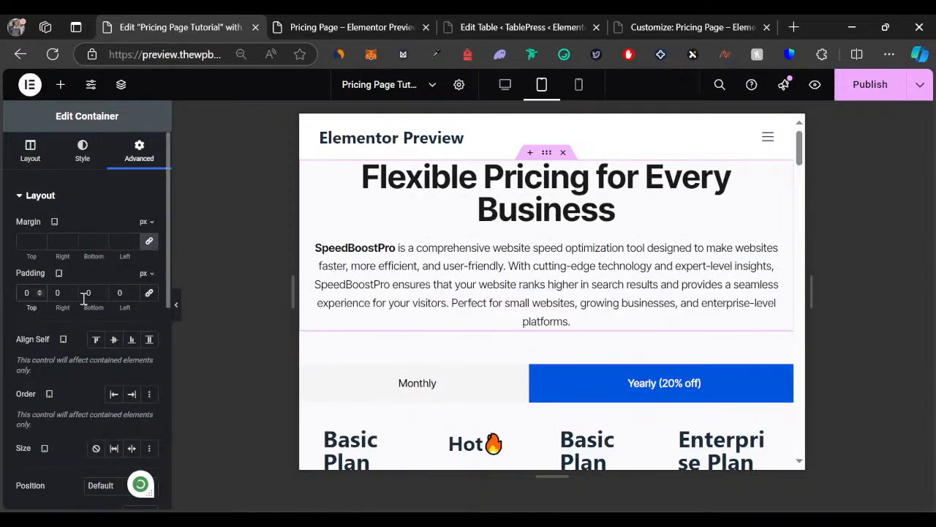
{"action": "type", "text": "15"}
{"action": "left_click", "coordinate": [85, 294]}
{"action": "type", "text": "15"}
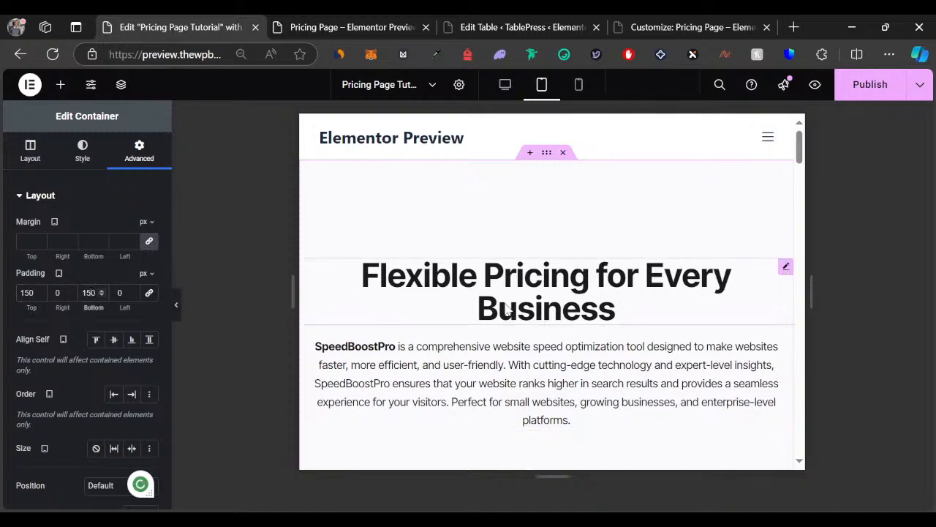
Step: Try 50 px as the "Flexible Pricing for Every Business" container's right and left tablet padding
{"action": "scroll", "coordinate": [508, 311], "scroll_direction": "down", "scroll_amount": 1}
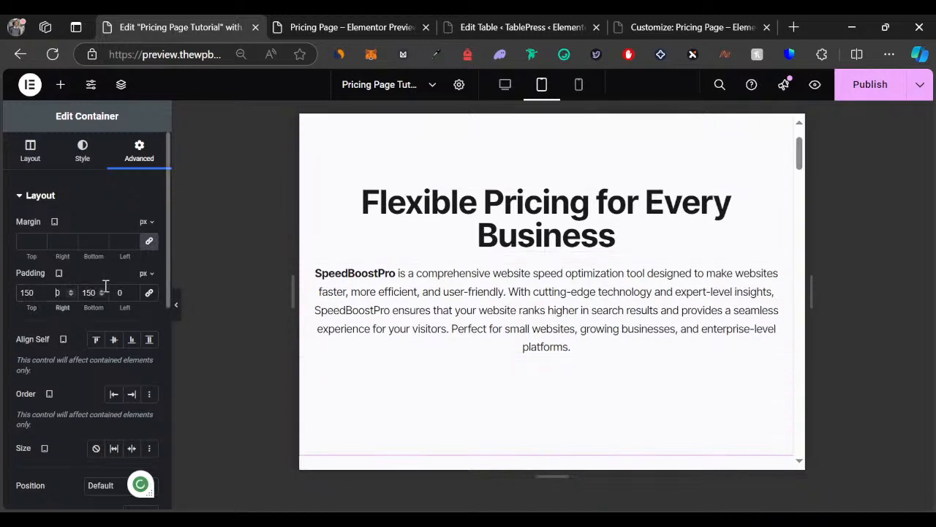
{"action": "type", "text": "5"}
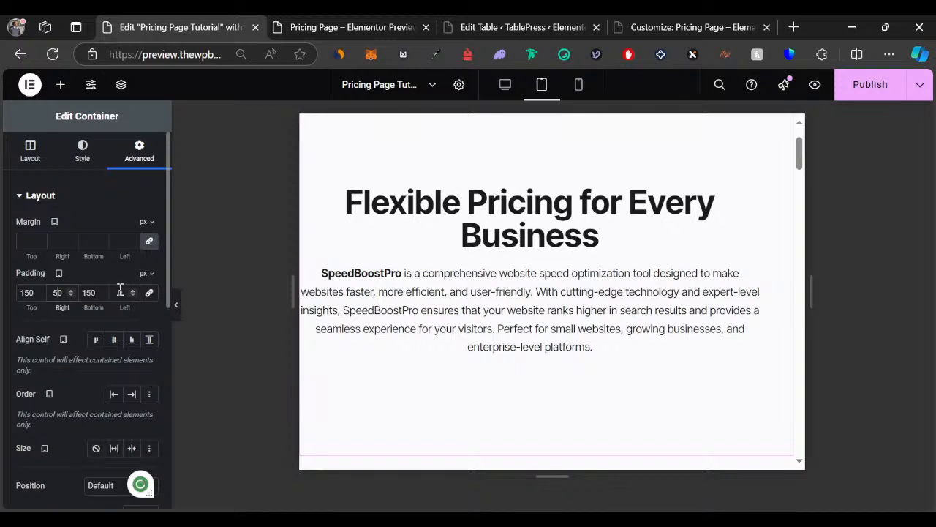
{"action": "left_click", "coordinate": [121, 292]}
{"action": "type", "text": "50"}
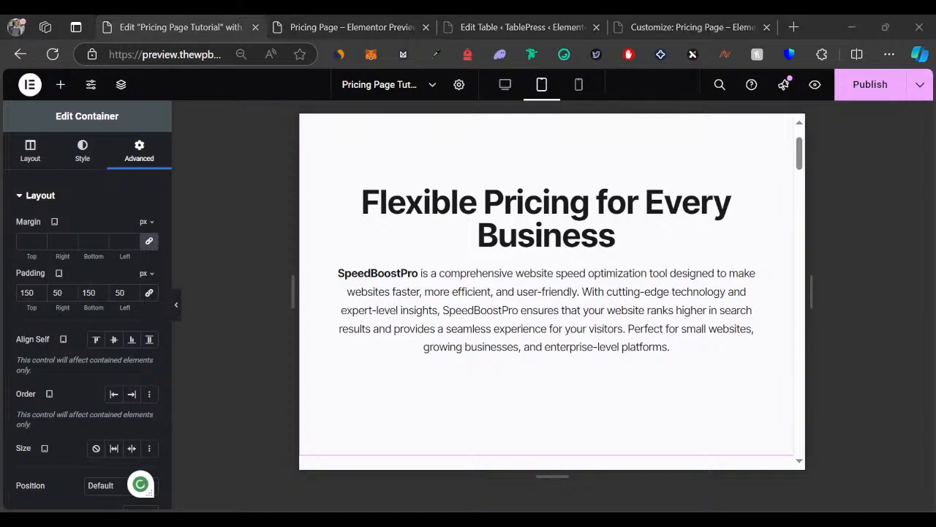
Step: Set the "Flexible Pricing for Every Business" container's right and left tablet padding to 70 px
{"action": "double_click", "coordinate": [59, 292]}
{"action": "type", "text": "70"}
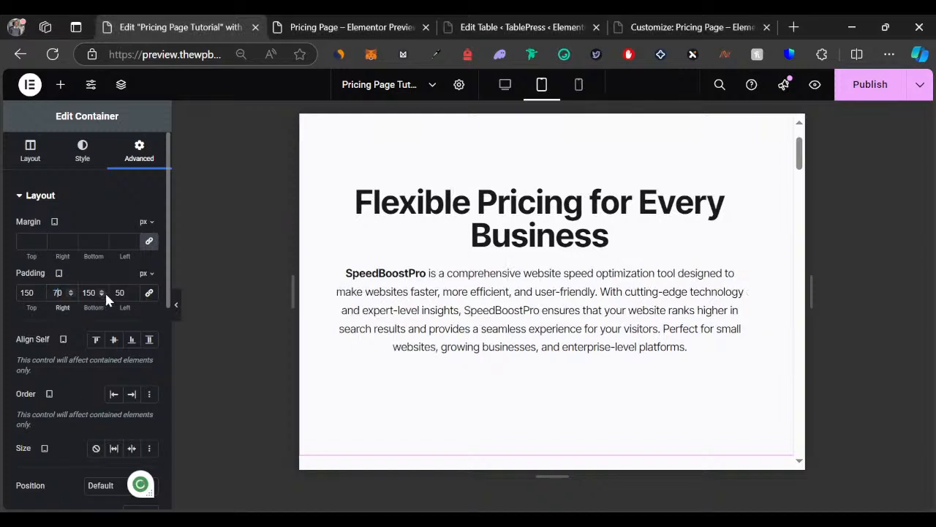
{"action": "double_click", "coordinate": [121, 292]}
{"action": "type", "text": "70"}
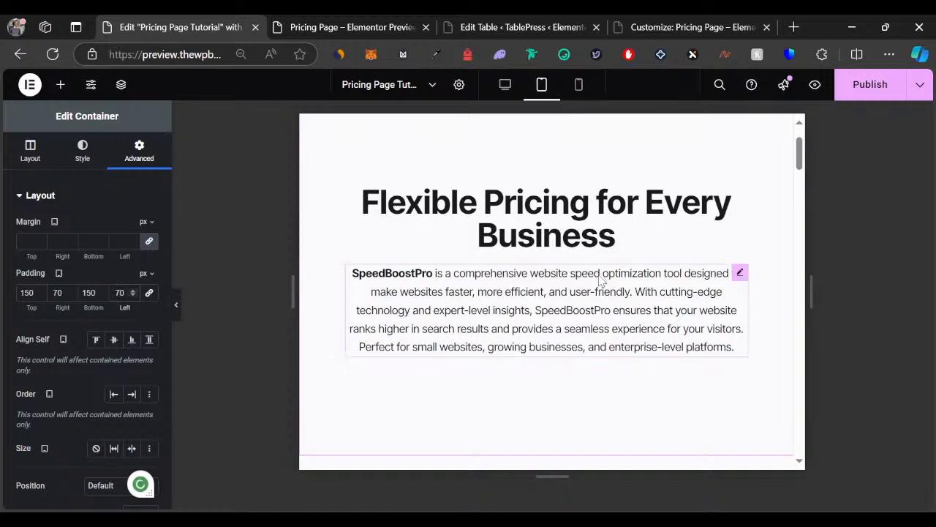
Step: Choose the Monthly tab of the Advanced Tabs widget and examine how the plan columns fit at tablet width
{"action": "scroll", "coordinate": [600, 280], "scroll_direction": "down", "scroll_amount": 5}
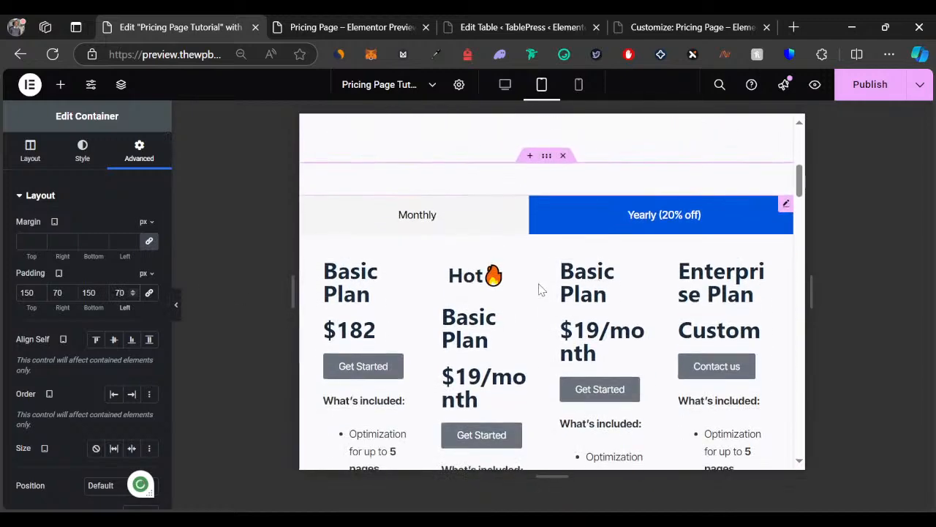
{"action": "scroll", "coordinate": [471, 366], "scroll_direction": "down", "scroll_amount": 2}
{"action": "scroll", "coordinate": [476, 344], "scroll_direction": "up", "scroll_amount": 2}
{"action": "left_click", "coordinate": [406, 219]}
{"action": "left_click", "coordinate": [406, 220]}
{"action": "scroll", "coordinate": [527, 308], "scroll_direction": "down", "scroll_amount": 5}
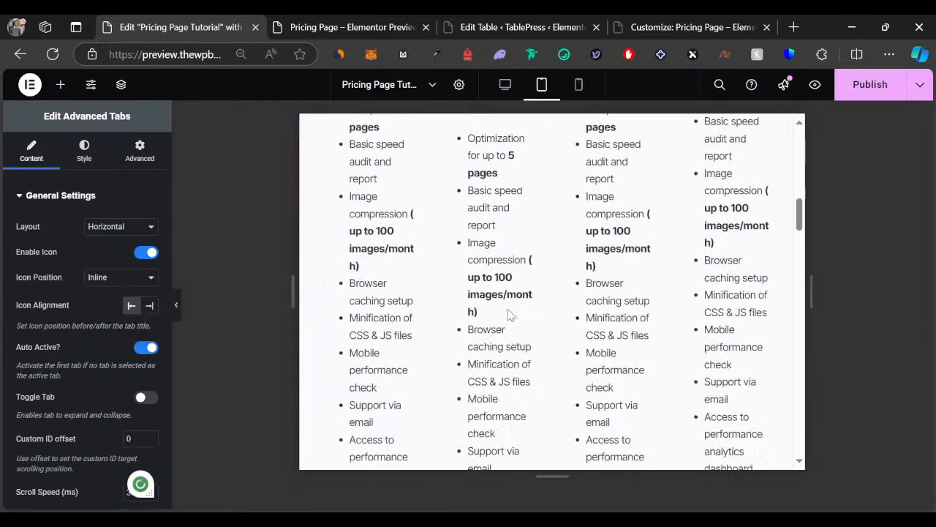
Step: Unlink the "Compare our plans" container's tablet padding and set top and bottom to 100 px
{"action": "scroll", "coordinate": [526, 308], "scroll_direction": "down", "scroll_amount": 1}
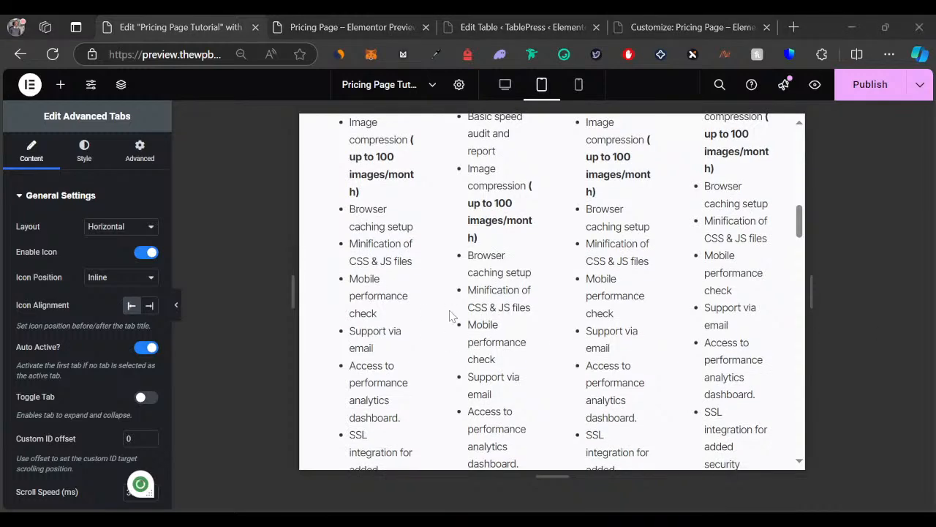
{"action": "scroll", "coordinate": [442, 327], "scroll_direction": "up", "scroll_amount": 3}
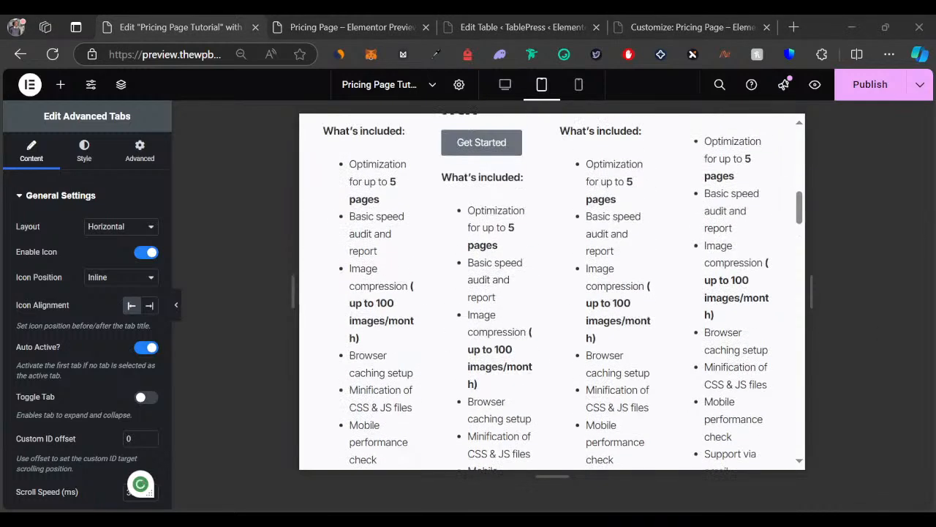
{"action": "scroll", "coordinate": [504, 281], "scroll_direction": "down", "scroll_amount": 10}
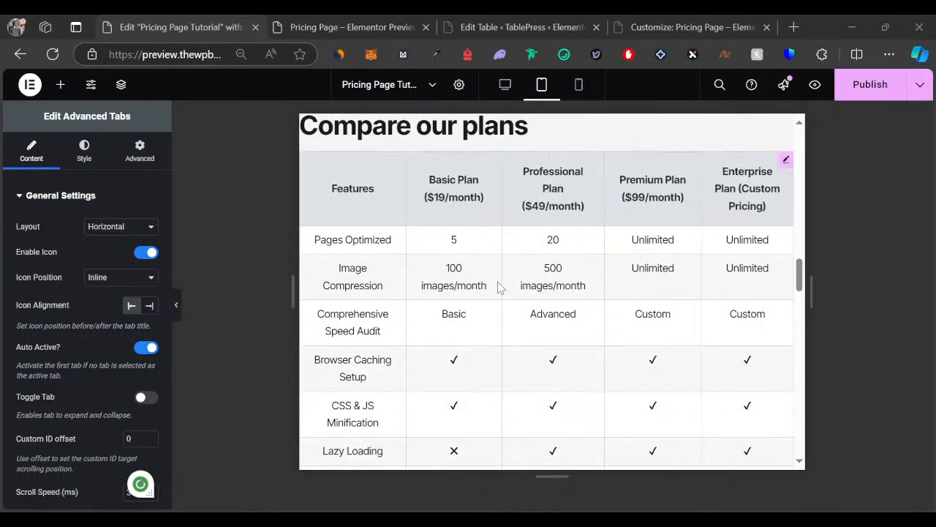
{"action": "scroll", "coordinate": [504, 280], "scroll_direction": "up", "scroll_amount": 3}
{"action": "left_click", "coordinate": [547, 187]}
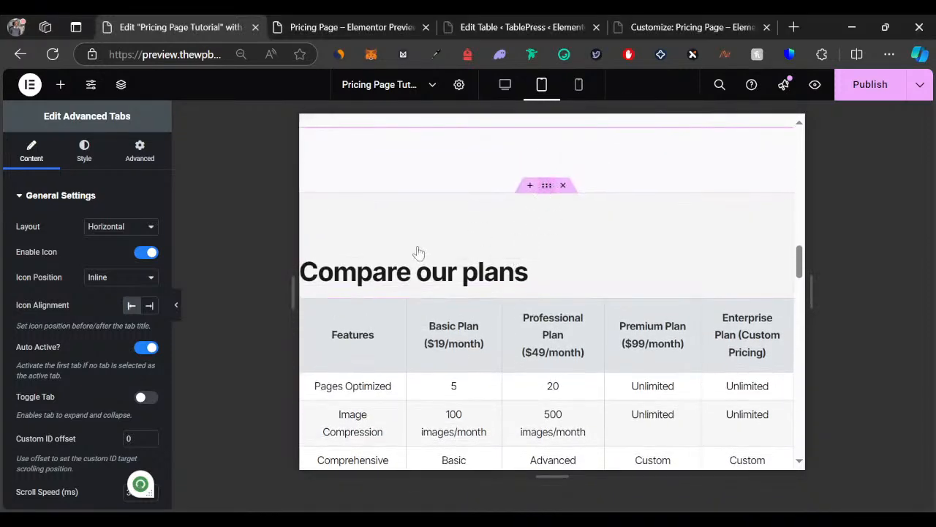
{"action": "left_click", "coordinate": [313, 384]}
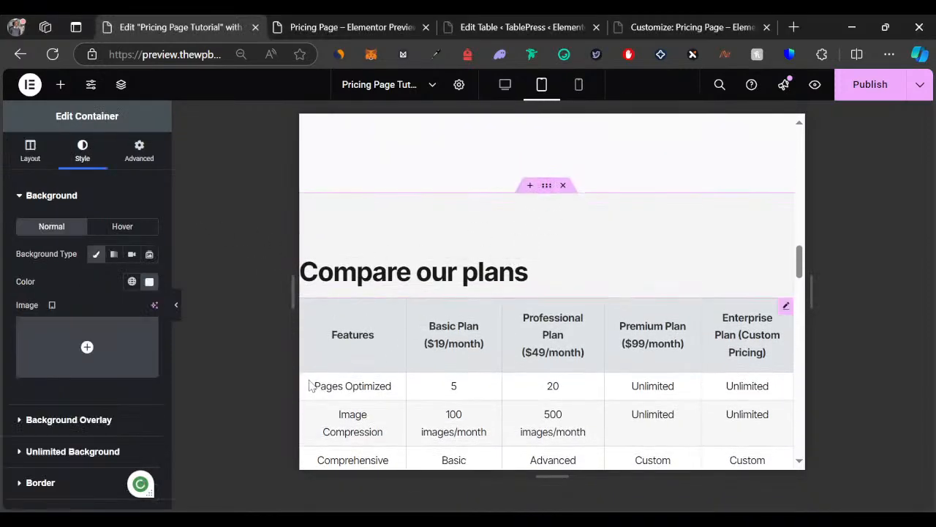
{"action": "left_click", "coordinate": [146, 153]}
{"action": "left_click", "coordinate": [149, 294]}
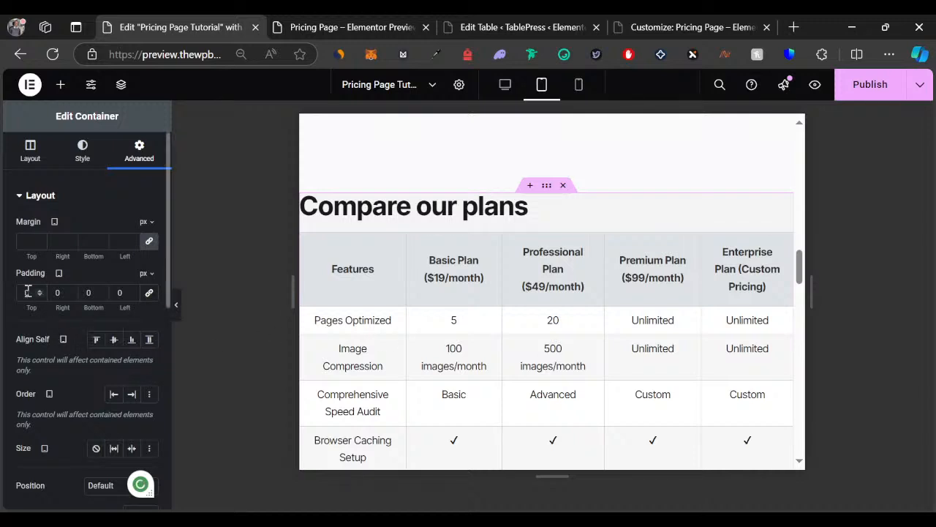
{"action": "left_click", "coordinate": [30, 293]}
{"action": "type", "text": "100"}
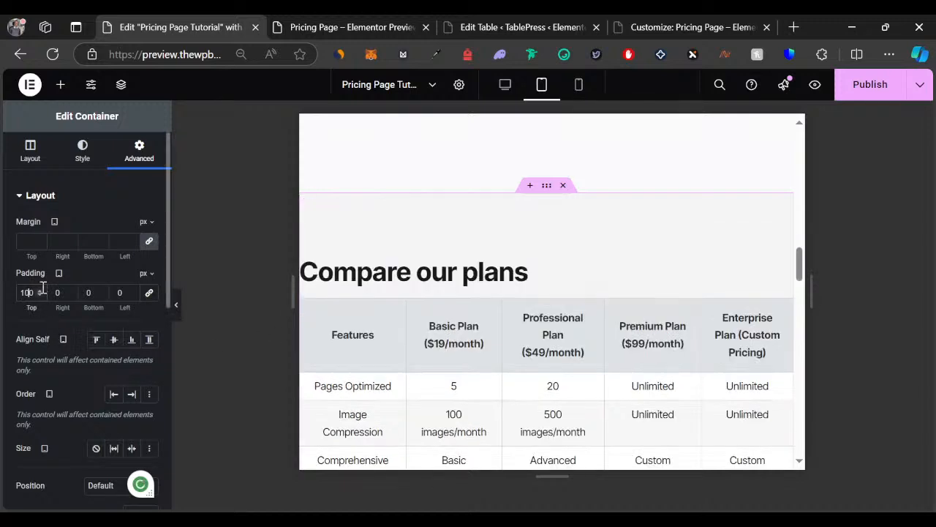
{"action": "left_click", "coordinate": [90, 293]}
{"action": "type", "text": "100"}
Step: Set the "Compare our plans" container's right and left tablet padding to 20 px and check the comparison table's fit
{"action": "left_click", "coordinate": [55, 293]}
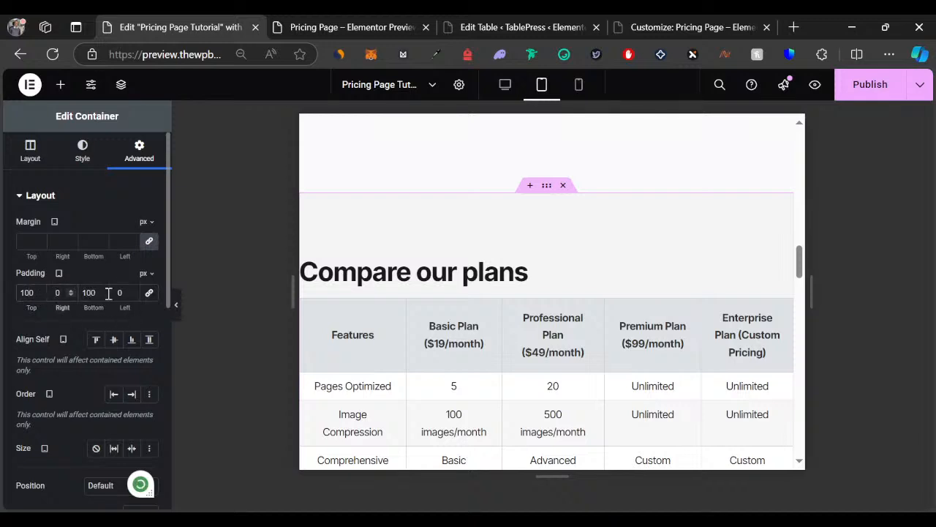
{"action": "type", "text": "2"}
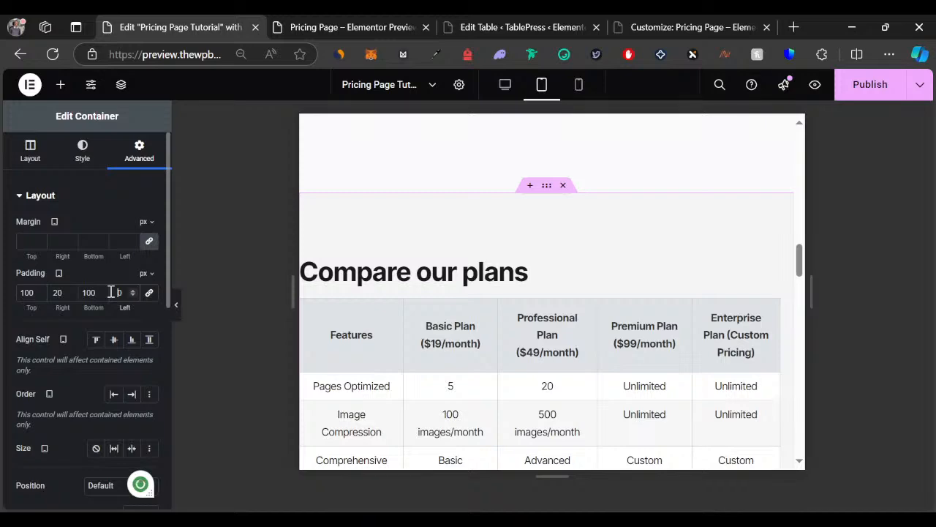
{"action": "type", "text": "2"}
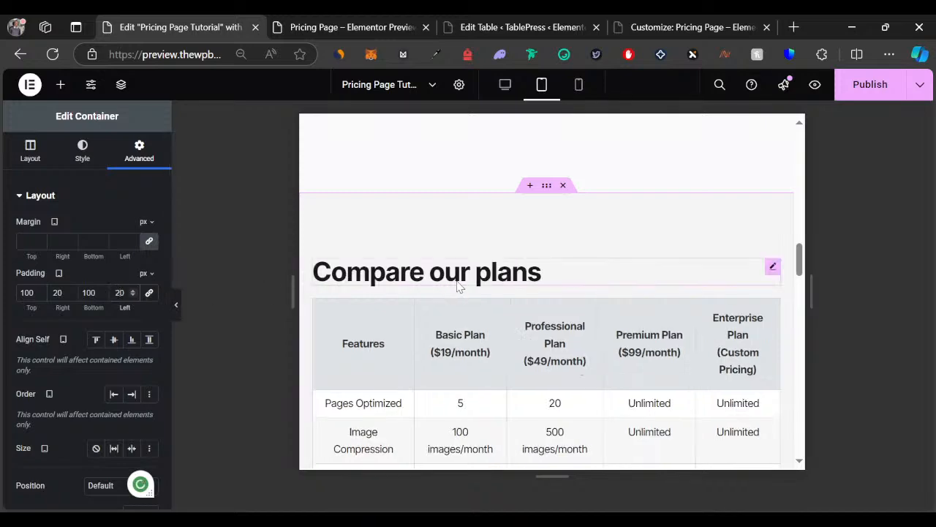
{"action": "scroll", "coordinate": [461, 286], "scroll_direction": "down", "scroll_amount": 5}
{"action": "scroll", "coordinate": [472, 265], "scroll_direction": "up", "scroll_amount": 3}
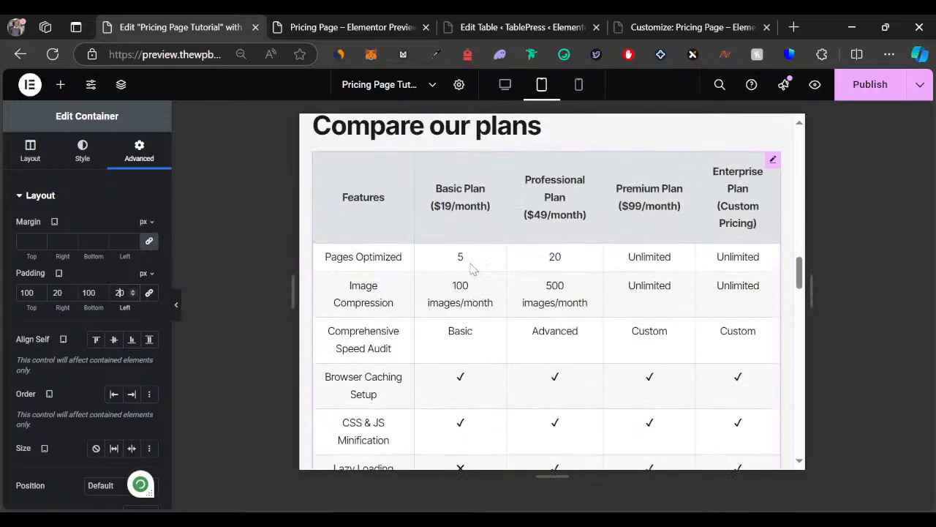
Step: Switch to the mobile view and examine how the plan columns and the comparison table fit
{"action": "left_click", "coordinate": [579, 85]}
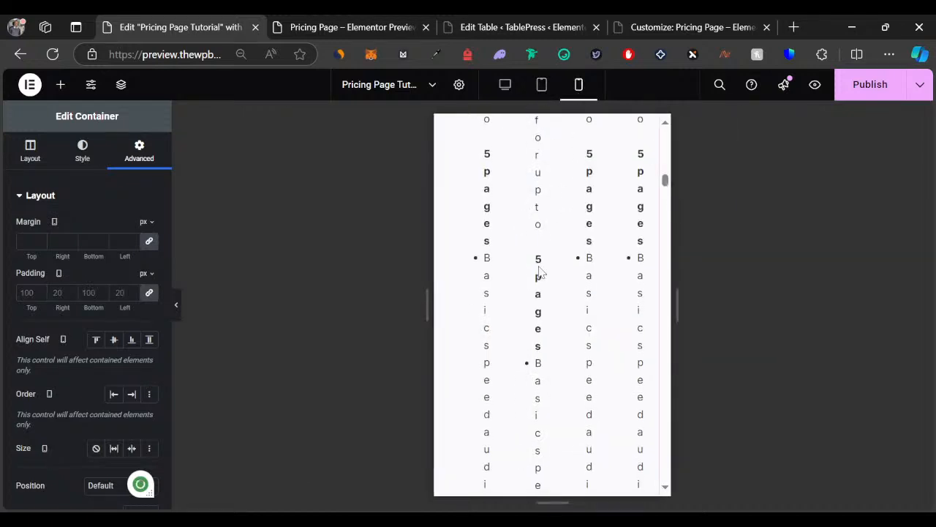
{"action": "scroll", "coordinate": [537, 310], "scroll_direction": "down", "scroll_amount": 20}
{"action": "scroll", "coordinate": [537, 310], "scroll_direction": "up", "scroll_amount": 12}
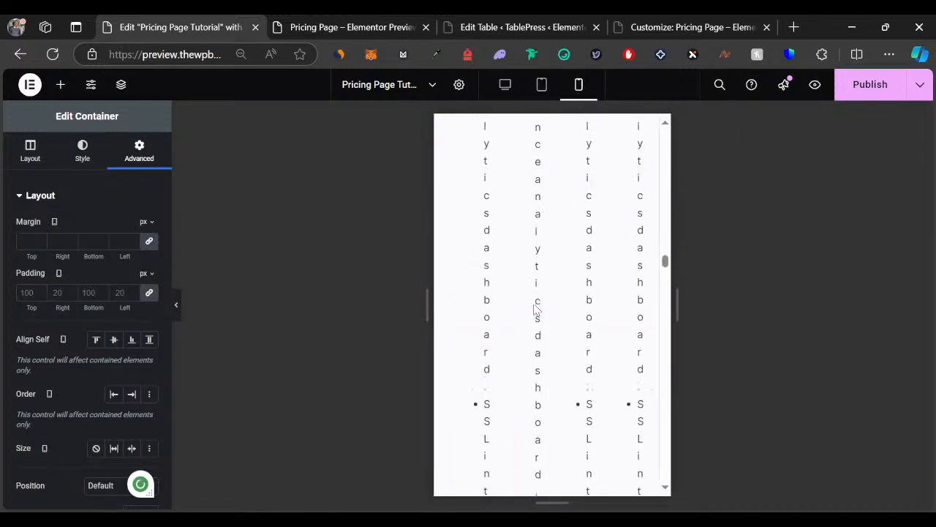
{"action": "scroll", "coordinate": [537, 310], "scroll_direction": "up", "scroll_amount": 8}
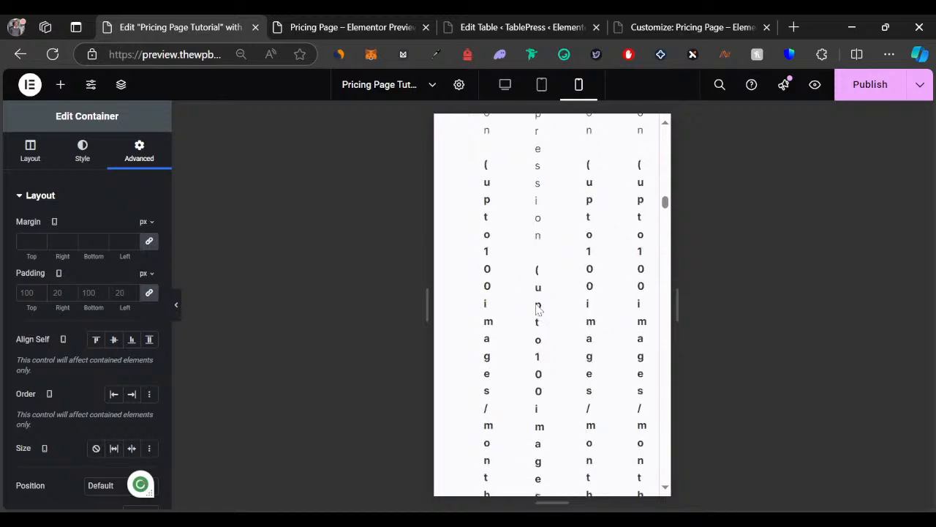
{"action": "scroll", "coordinate": [537, 310], "scroll_direction": "down", "scroll_amount": 10}
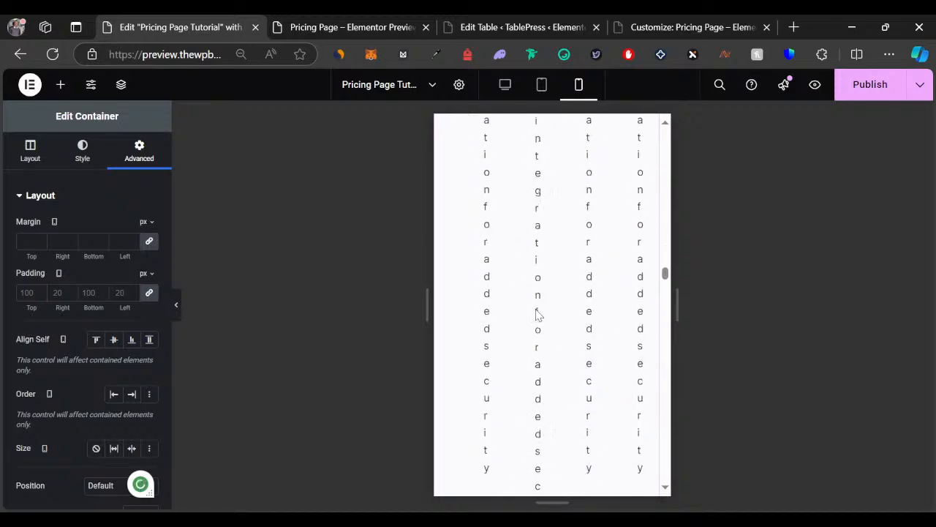
{"action": "scroll", "coordinate": [536, 311], "scroll_direction": "down", "scroll_amount": 12}
{"action": "right_click", "coordinate": [535, 311]}
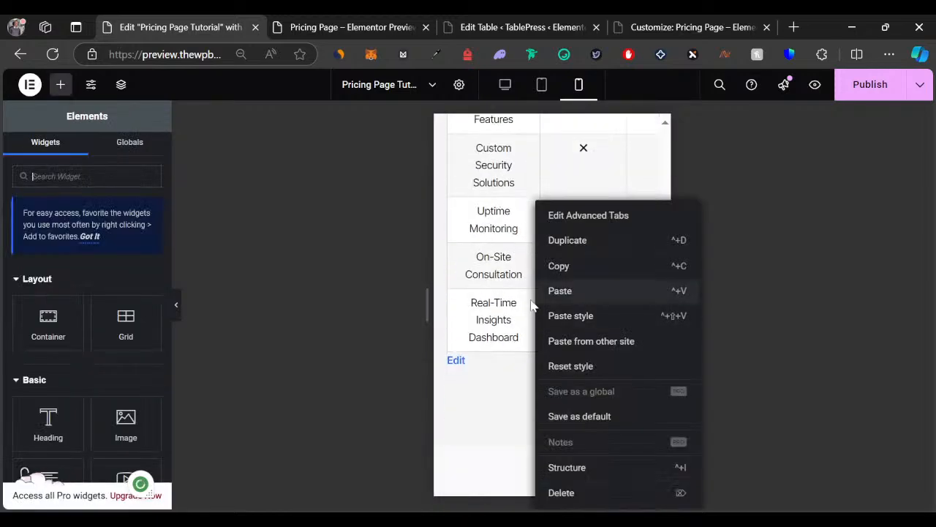
{"action": "left_click", "coordinate": [483, 413]}
{"action": "scroll", "coordinate": [538, 316], "scroll_direction": "up", "scroll_amount": 15}
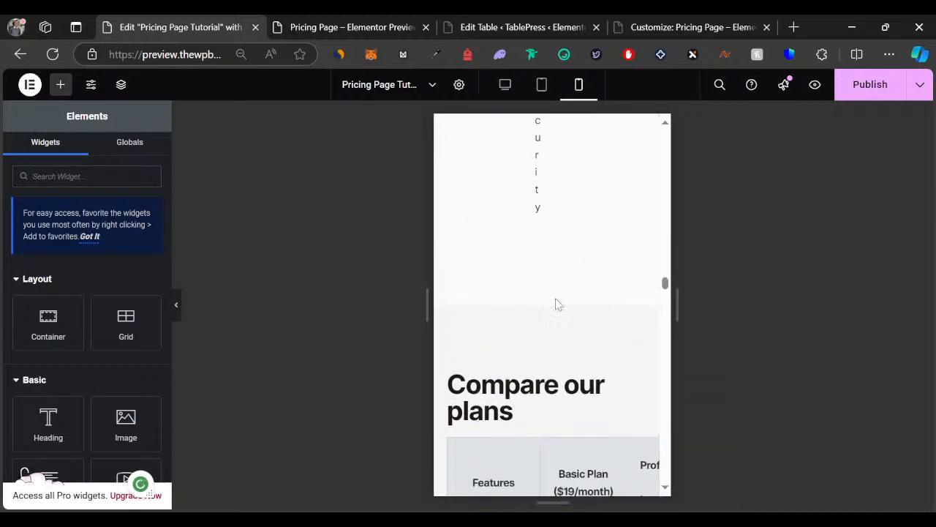
{"action": "scroll", "coordinate": [516, 219], "scroll_direction": "up", "scroll_amount": 6}
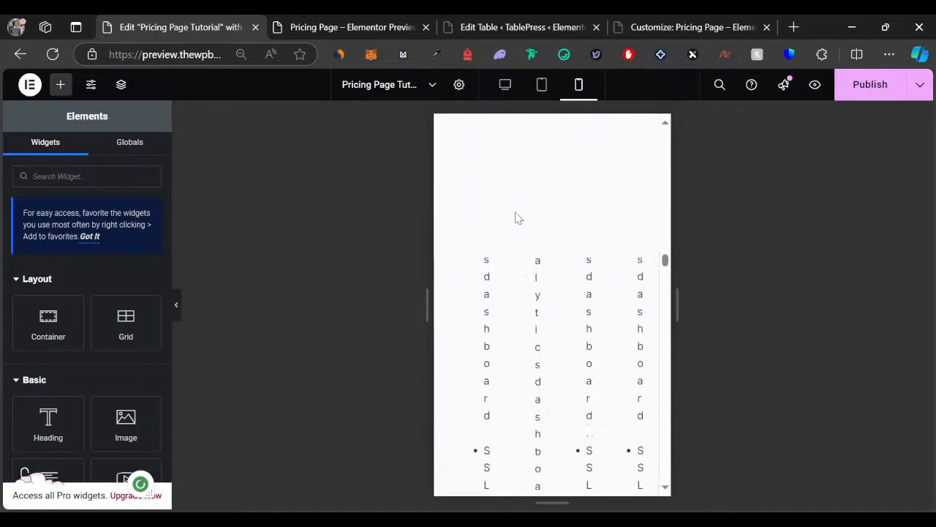
{"action": "scroll", "coordinate": [539, 285], "scroll_direction": "up", "scroll_amount": 8}
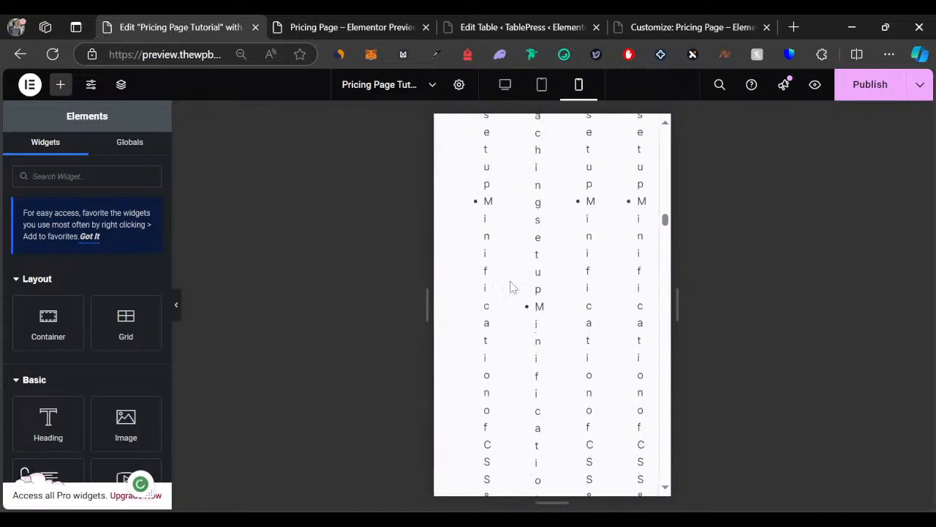
{"action": "scroll", "coordinate": [571, 293], "scroll_direction": "up", "scroll_amount": 3}
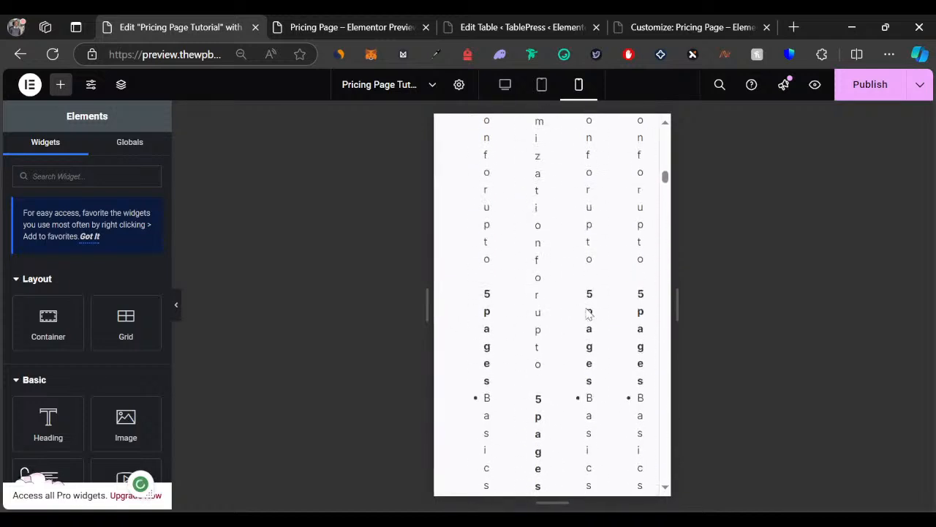
{"action": "scroll", "coordinate": [588, 313], "scroll_direction": "down", "scroll_amount": 8}
{"action": "scroll", "coordinate": [589, 313], "scroll_direction": "down", "scroll_amount": 10}
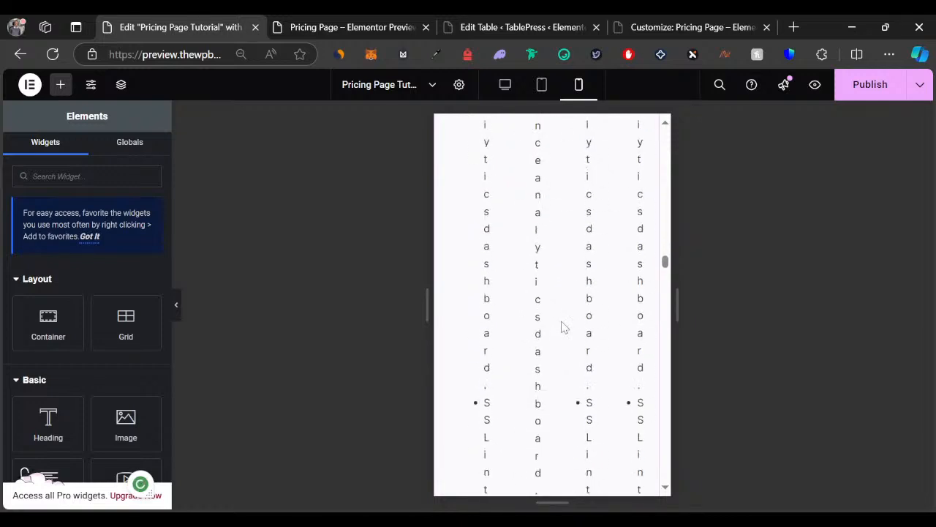
Step: Hide the "Compare our plans" container on mobile portrait through its responsive visibility settings
{"action": "scroll", "coordinate": [566, 322], "scroll_direction": "up", "scroll_amount": 2}
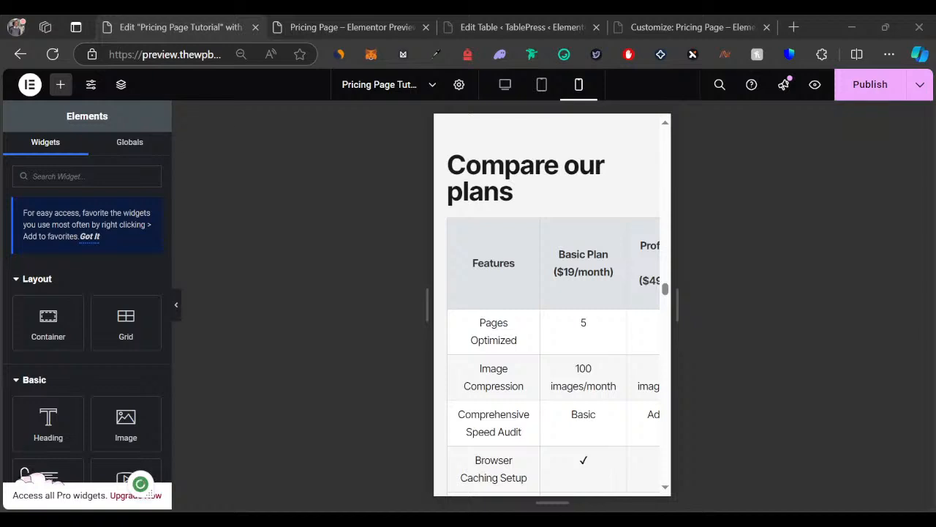
{"action": "scroll", "coordinate": [553, 308], "scroll_direction": "up", "scroll_amount": 1}
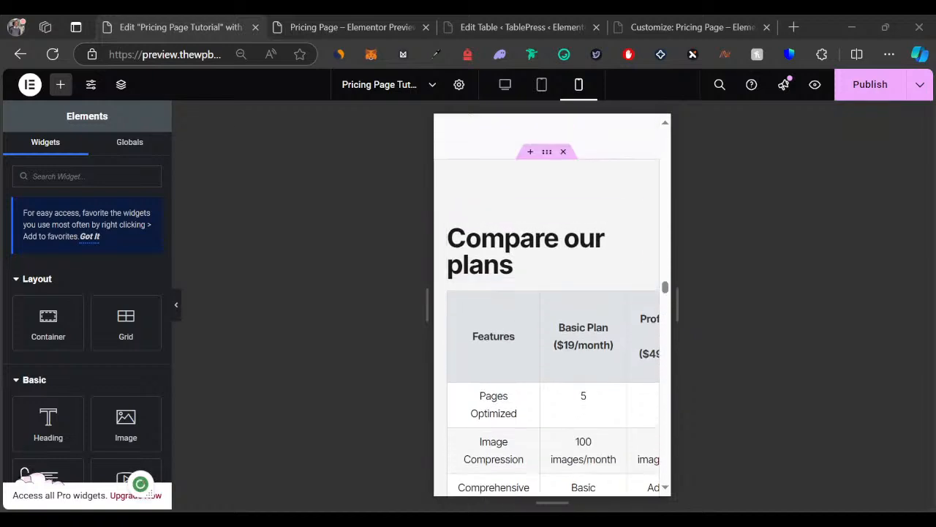
{"action": "left_click", "coordinate": [547, 152]}
{"action": "scroll", "coordinate": [88, 329], "scroll_direction": "down", "scroll_amount": 5}
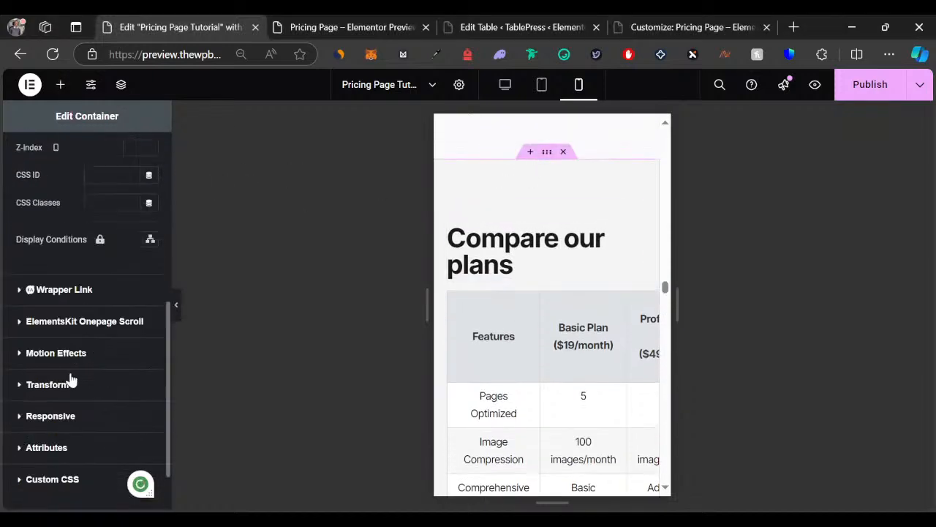
{"action": "left_click", "coordinate": [62, 417]}
{"action": "scroll", "coordinate": [132, 345], "scroll_direction": "down", "scroll_amount": 2}
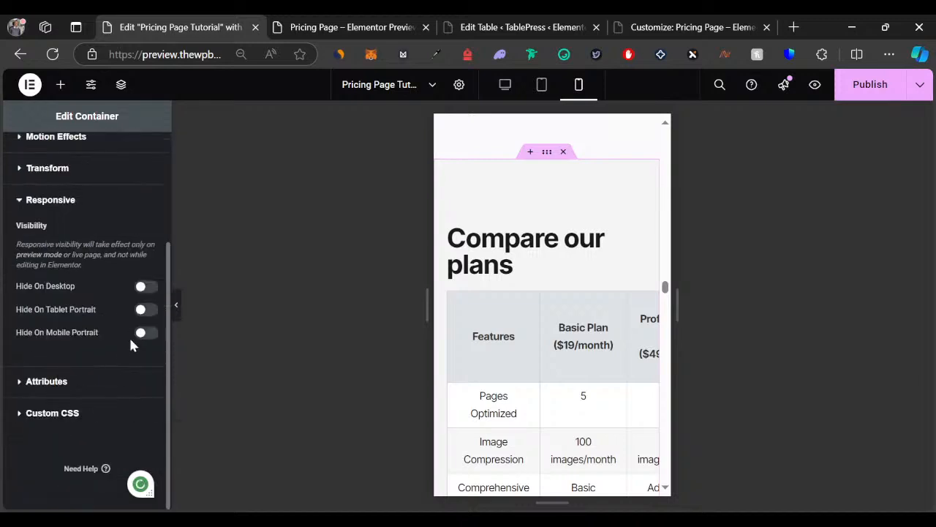
{"action": "left_click", "coordinate": [147, 333]}
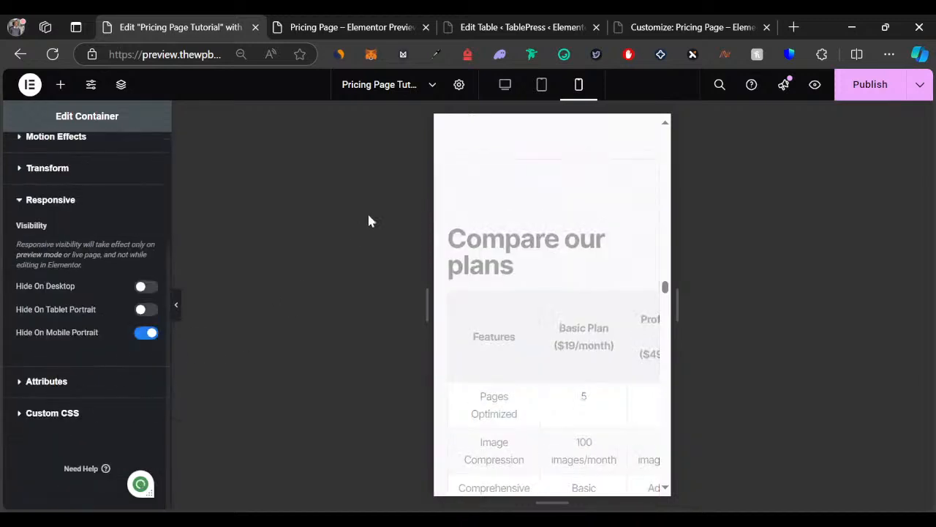
Step: Examine the "Frequently Asked Questions" and "Get Started!" sections in the tablet view and in the mobile view
{"action": "left_click", "coordinate": [542, 85]}
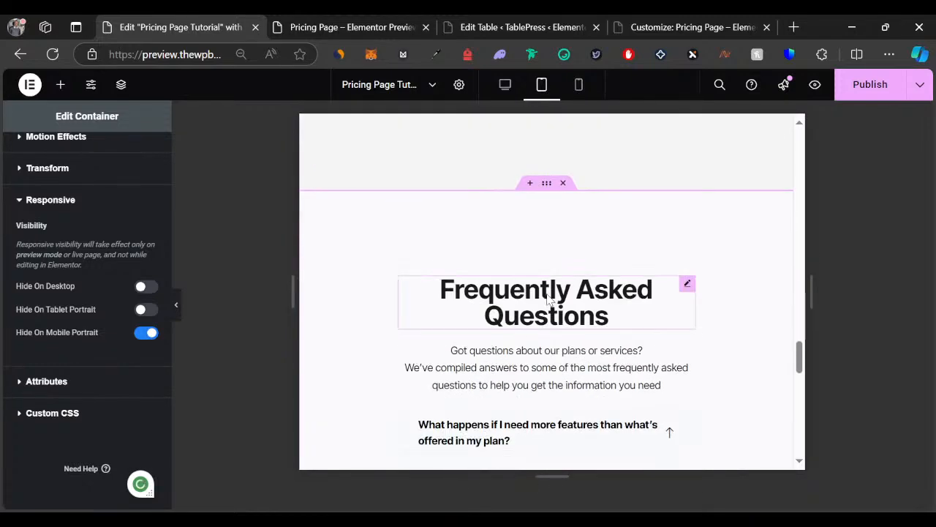
{"action": "scroll", "coordinate": [556, 366], "scroll_direction": "down", "scroll_amount": 1}
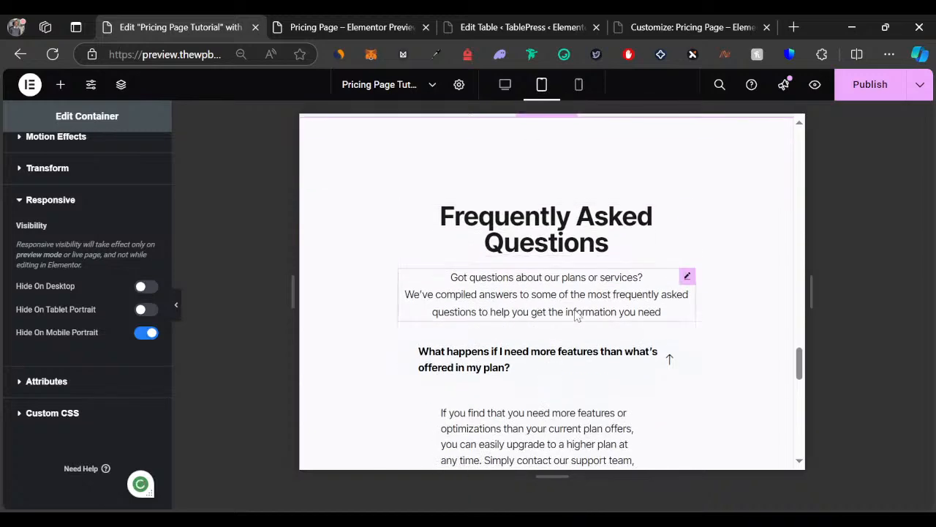
{"action": "scroll", "coordinate": [569, 298], "scroll_direction": "up", "scroll_amount": 2}
{"action": "scroll", "coordinate": [549, 297], "scroll_direction": "down", "scroll_amount": 10}
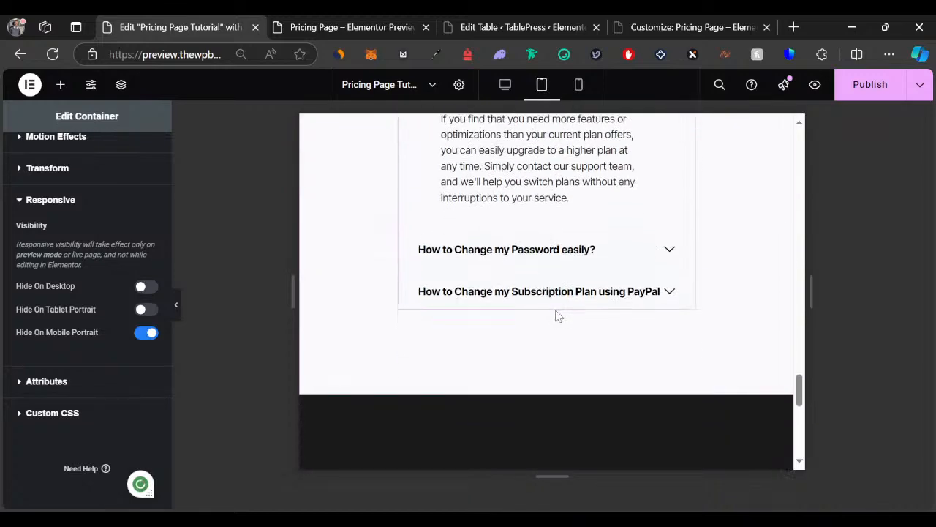
{"action": "scroll", "coordinate": [554, 316], "scroll_direction": "up", "scroll_amount": 1}
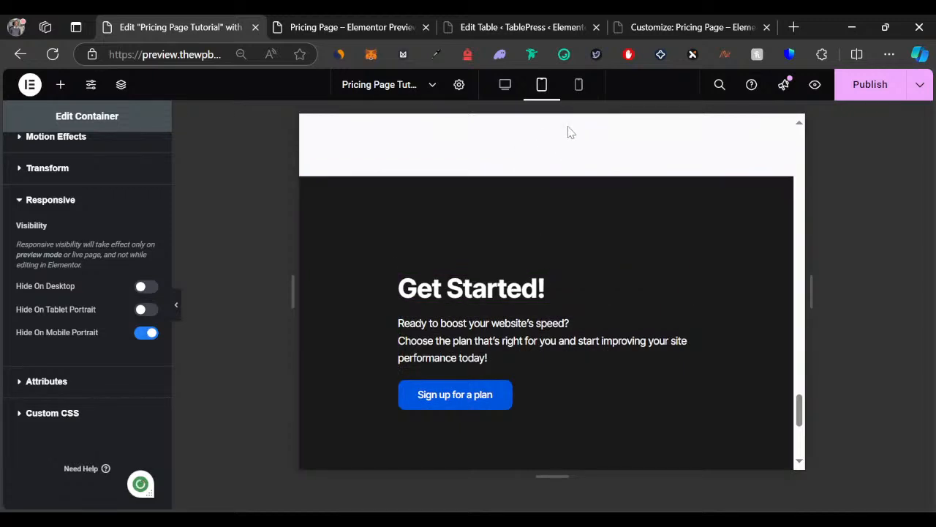
{"action": "left_click", "coordinate": [578, 89]}
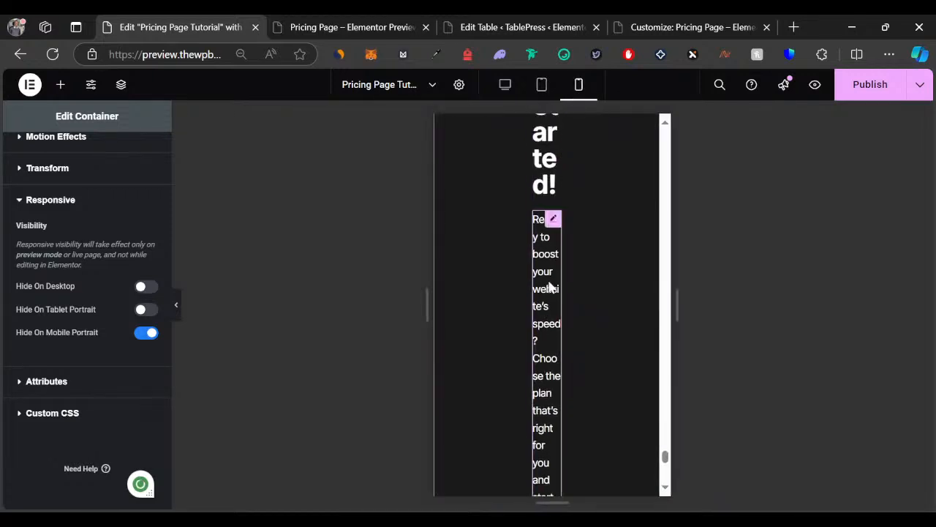
{"action": "scroll", "coordinate": [553, 292], "scroll_direction": "down", "scroll_amount": 10}
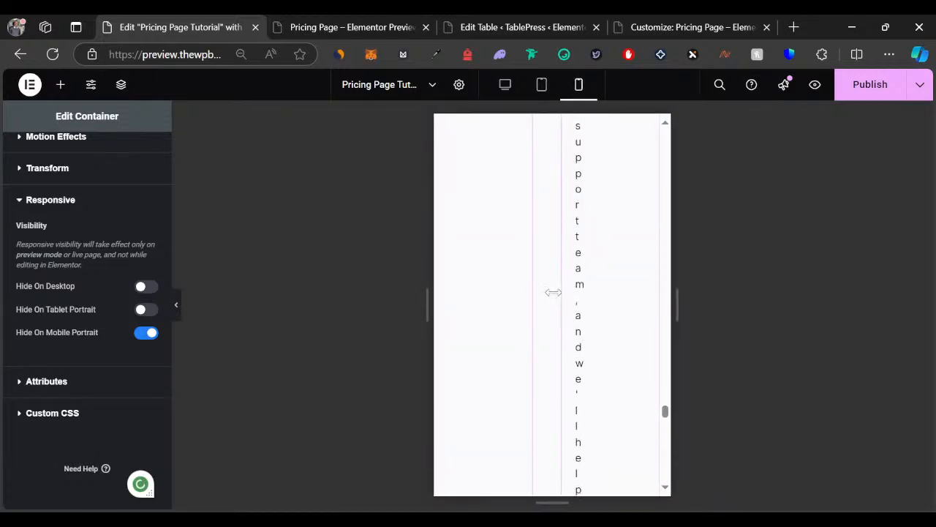
{"action": "scroll", "coordinate": [554, 293], "scroll_direction": "down", "scroll_amount": 6}
{"action": "scroll", "coordinate": [553, 291], "scroll_direction": "up", "scroll_amount": 11}
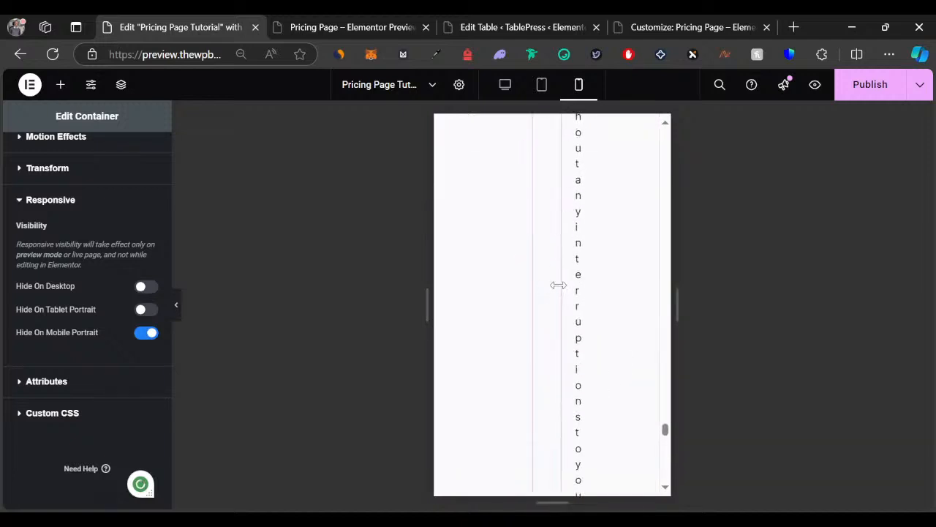
{"action": "scroll", "coordinate": [563, 281], "scroll_direction": "up", "scroll_amount": 8}
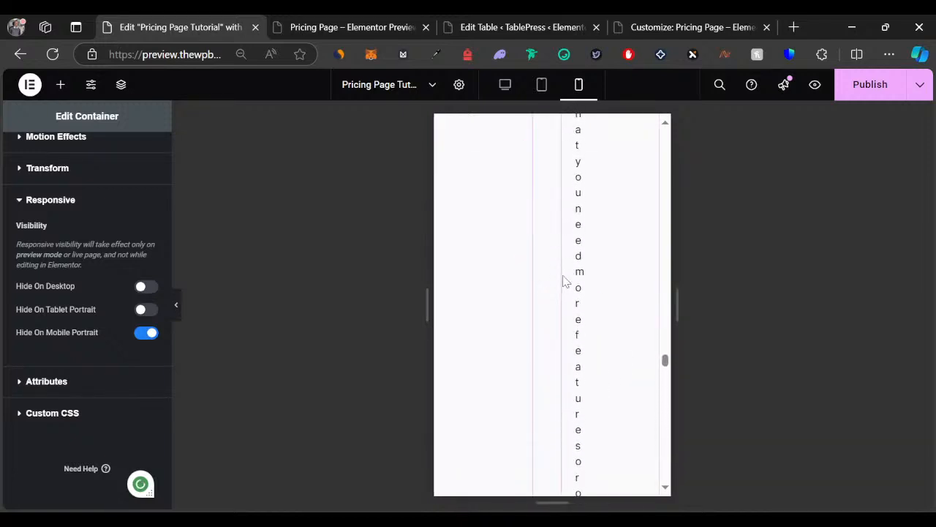
{"action": "scroll", "coordinate": [564, 282], "scroll_direction": "up", "scroll_amount": 10}
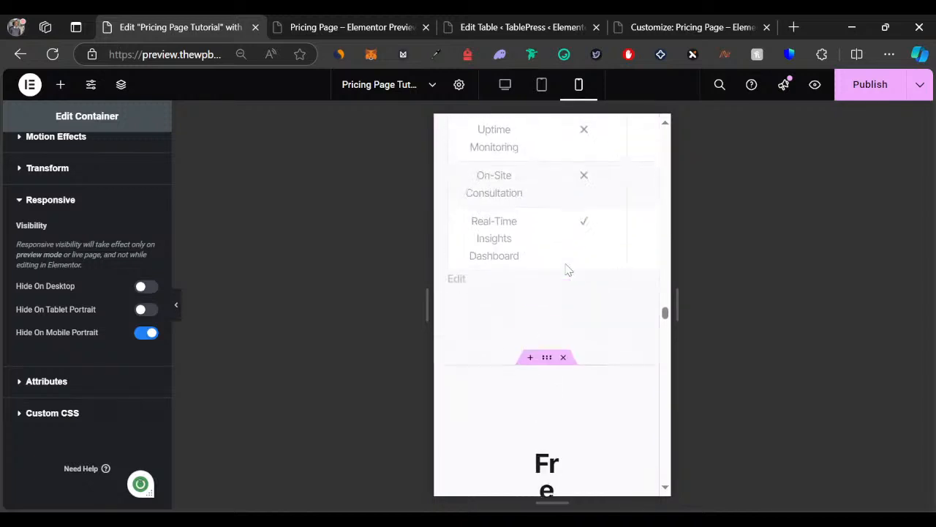
Step: Set the "Frequently Asked Questions" container's mobile padding to 120 px for top and bottom and 20 px for right and left
{"action": "scroll", "coordinate": [564, 292], "scroll_direction": "down", "scroll_amount": 4}
{"action": "scroll", "coordinate": [556, 184], "scroll_direction": "up", "scroll_amount": 2}
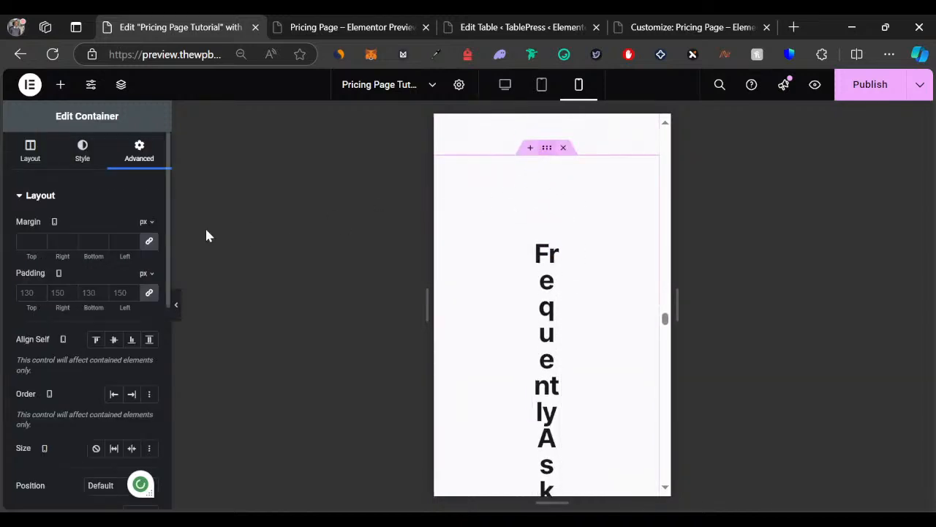
{"action": "left_click", "coordinate": [148, 295]}
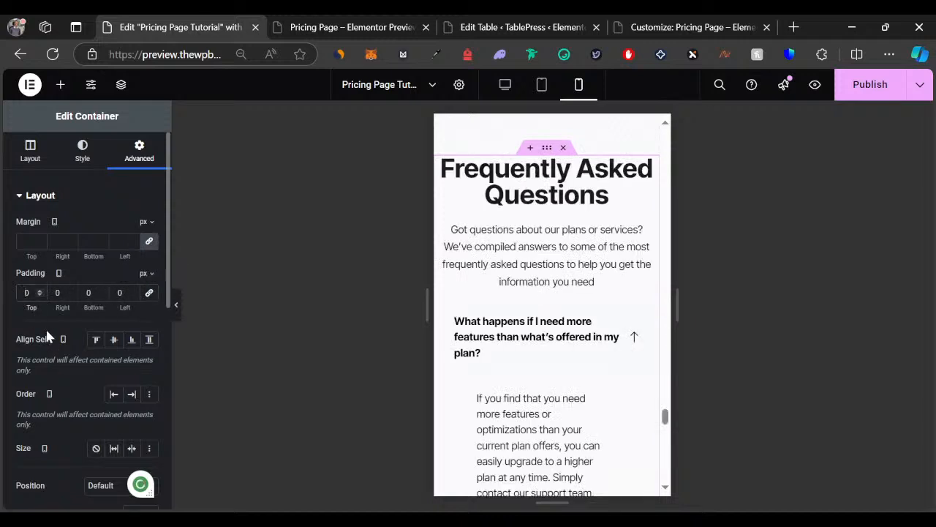
{"action": "type", "text": "12"}
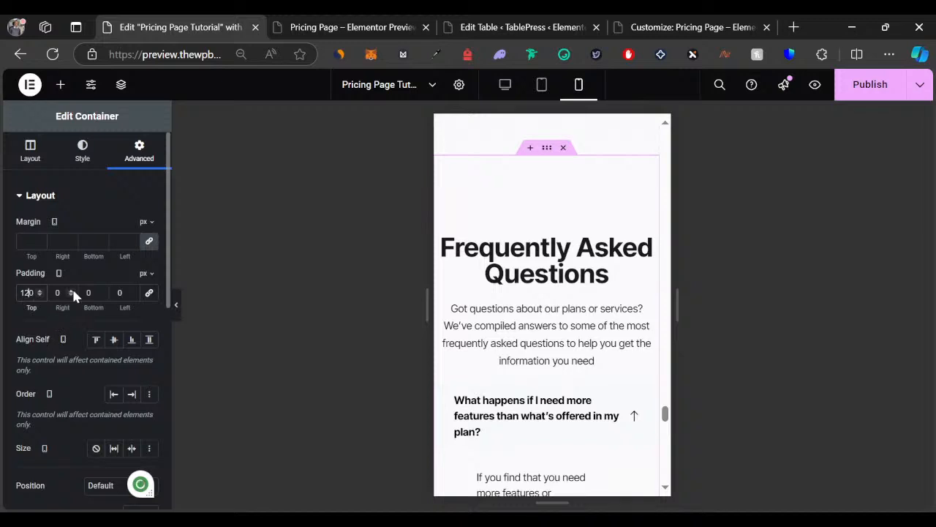
{"action": "left_click", "coordinate": [84, 293]}
{"action": "type", "text": "120"}
{"action": "left_click", "coordinate": [57, 292]}
{"action": "type", "text": "20"}
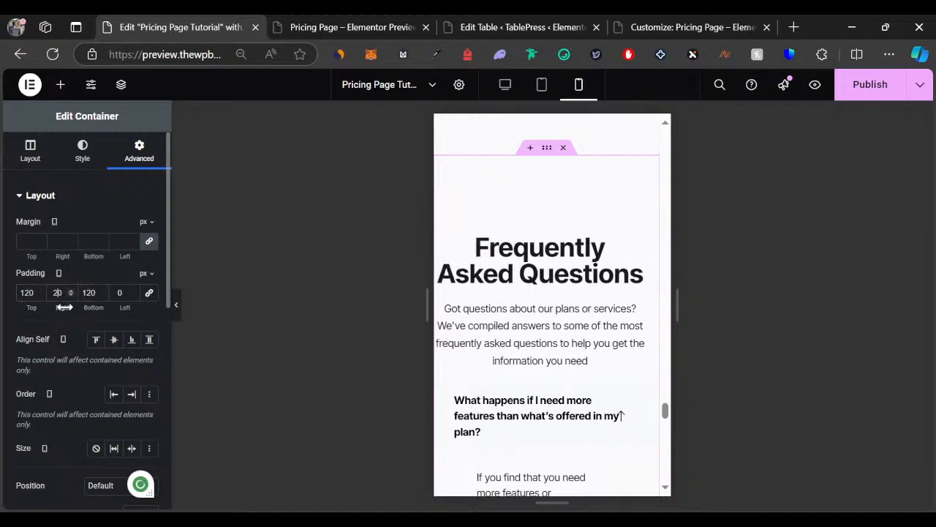
{"action": "left_click", "coordinate": [113, 293]}
{"action": "type", "text": "20"}
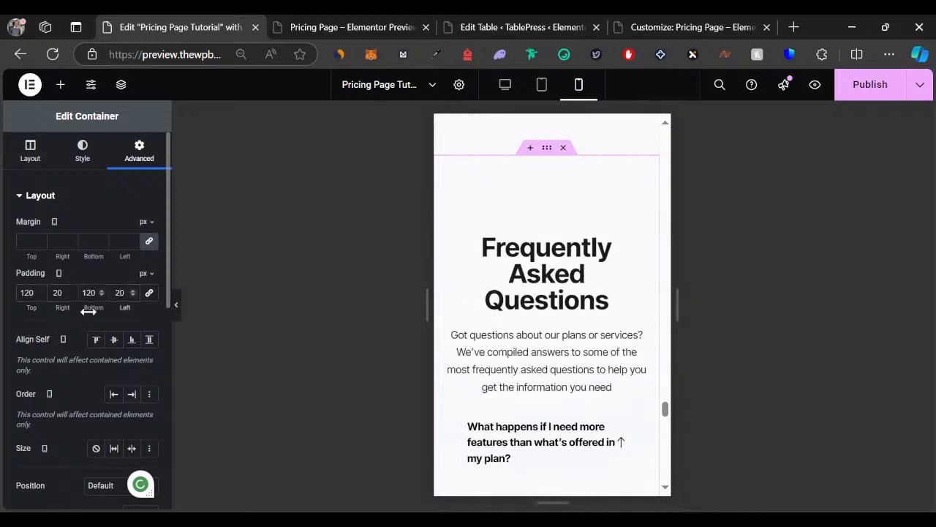
Step: Set the "Get Started!" container's mobile padding to 100 px for top and bottom and 20 px for right and left
{"action": "scroll", "coordinate": [615, 351], "scroll_direction": "down", "scroll_amount": 10}
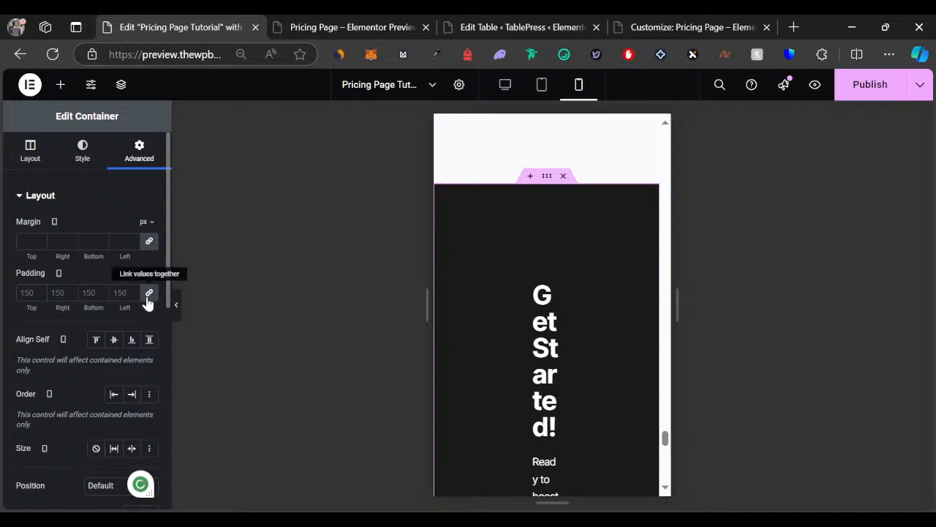
{"action": "left_click", "coordinate": [147, 296]}
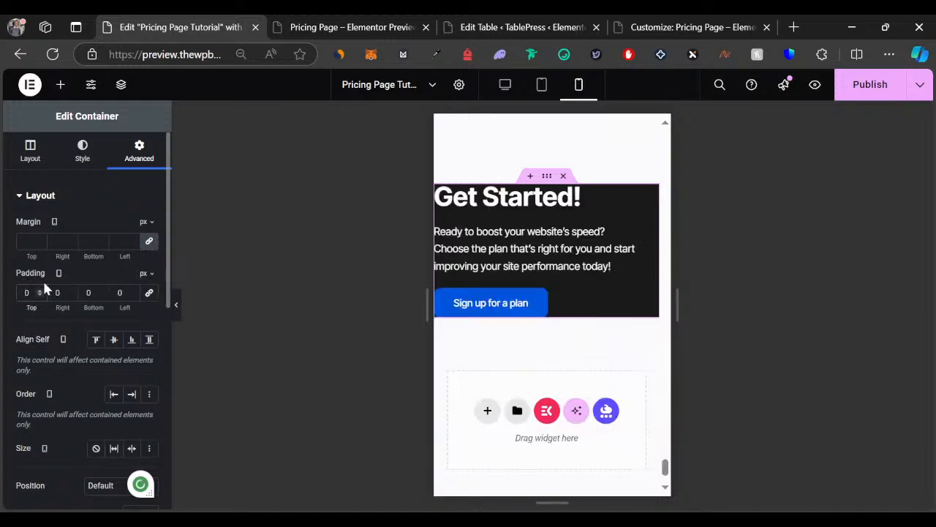
{"action": "type", "text": "100"}
{"action": "left_click", "coordinate": [86, 292]}
{"action": "type", "text": "1"}
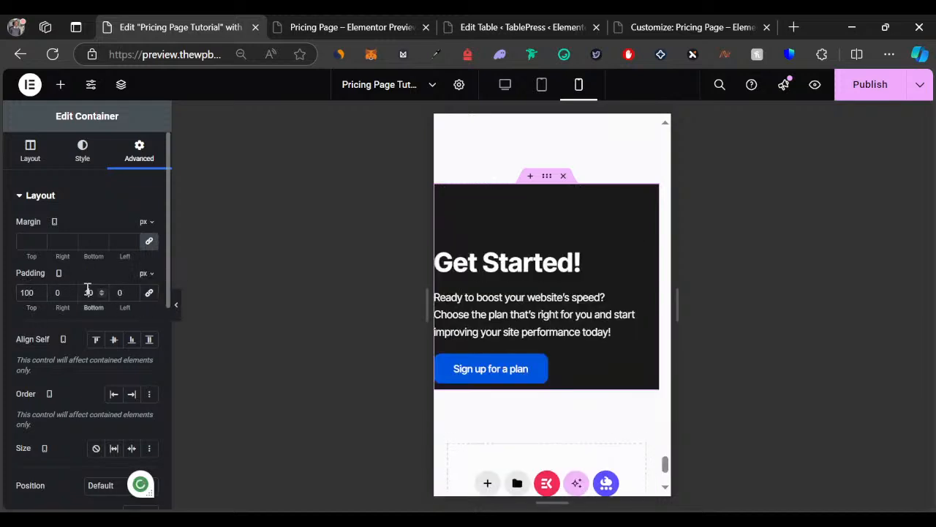
{"action": "type", "text": "0"}
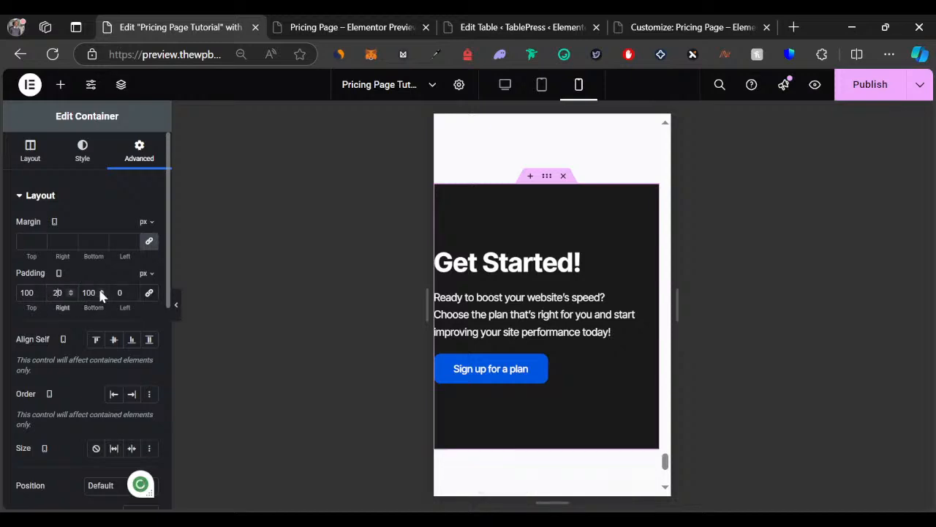
{"action": "left_click", "coordinate": [117, 293]}
{"action": "type", "text": "20"}
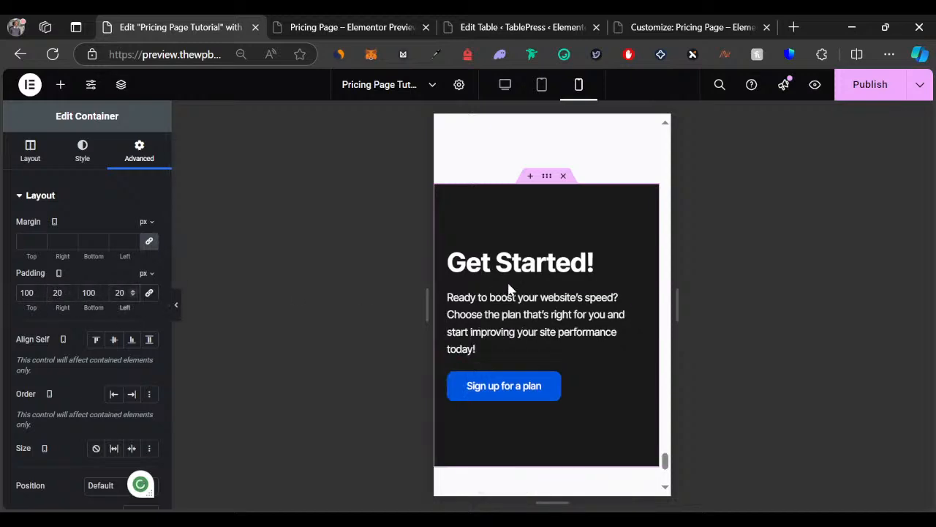
Step: Publish the pricing page with its updated mobile spacing
{"action": "scroll", "coordinate": [547, 303], "scroll_direction": "up", "scroll_amount": 10}
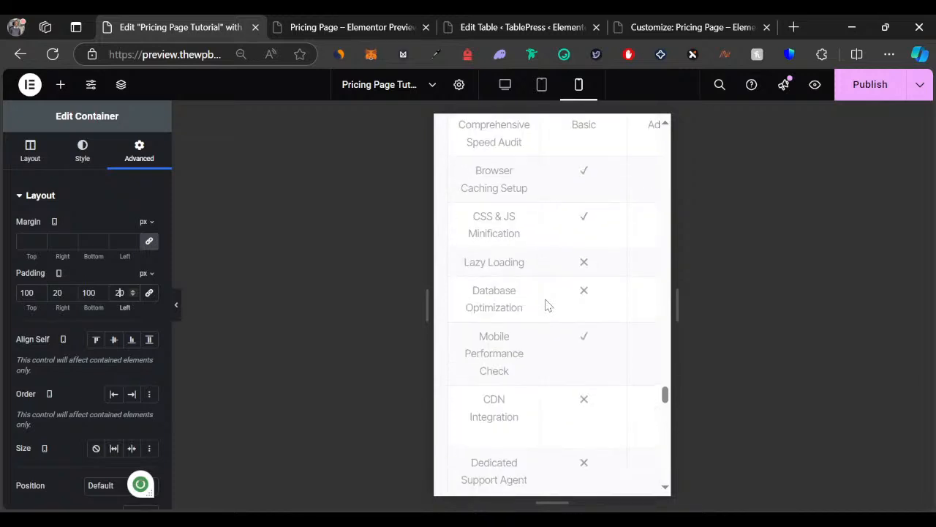
{"action": "left_click", "coordinate": [862, 95]}
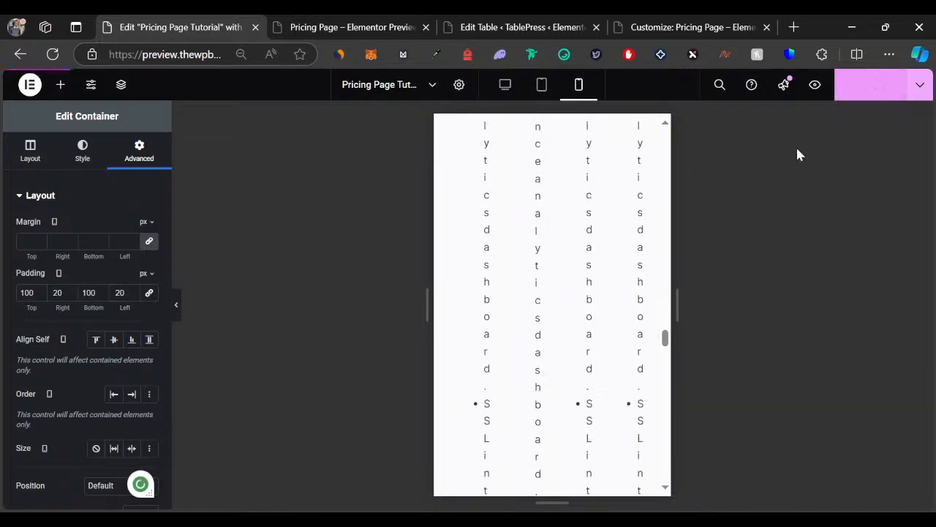
{"action": "scroll", "coordinate": [551, 221], "scroll_direction": "up", "scroll_amount": 3}
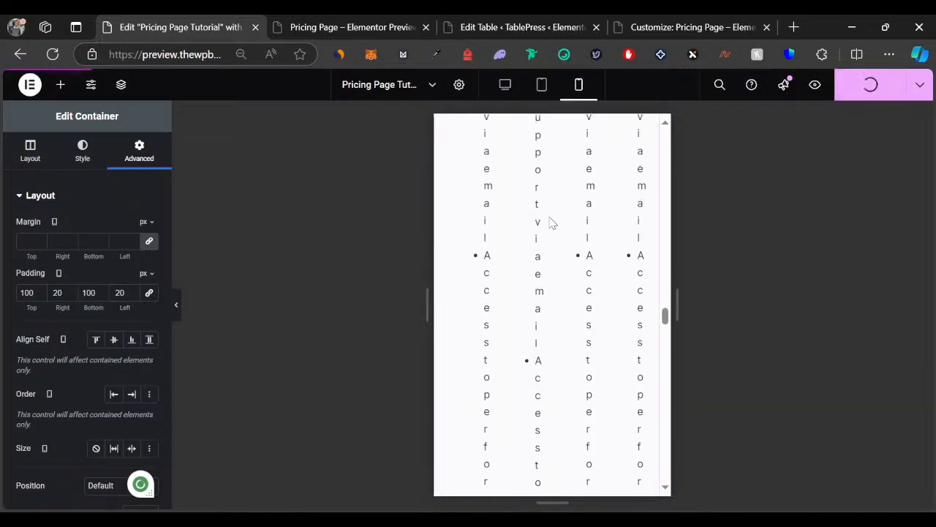
{"action": "scroll", "coordinate": [551, 221], "scroll_direction": "up", "scroll_amount": 5}
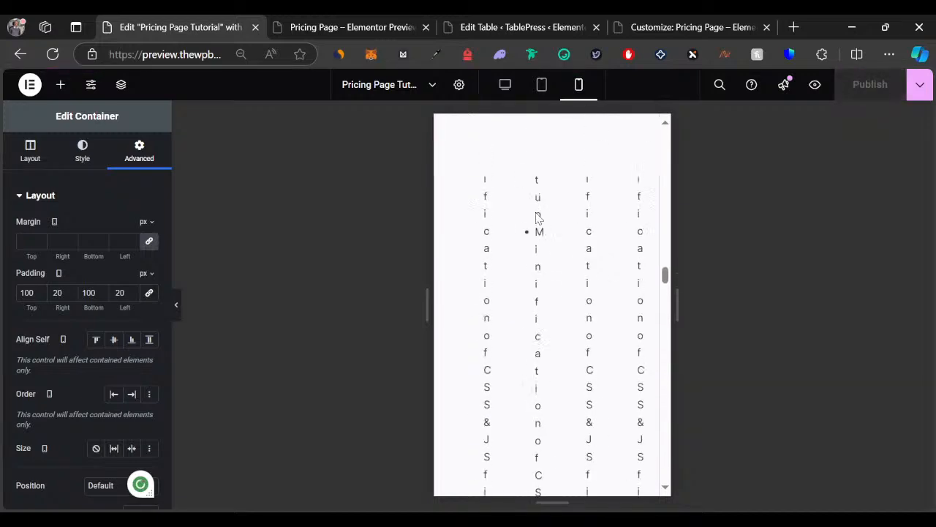
Step: Glance at the reference Pricing Page, return to the editor and open the published version of the edited page
{"action": "left_click", "coordinate": [338, 27]}
{"action": "scroll", "coordinate": [88, 153], "scroll_direction": "up", "scroll_amount": 10}
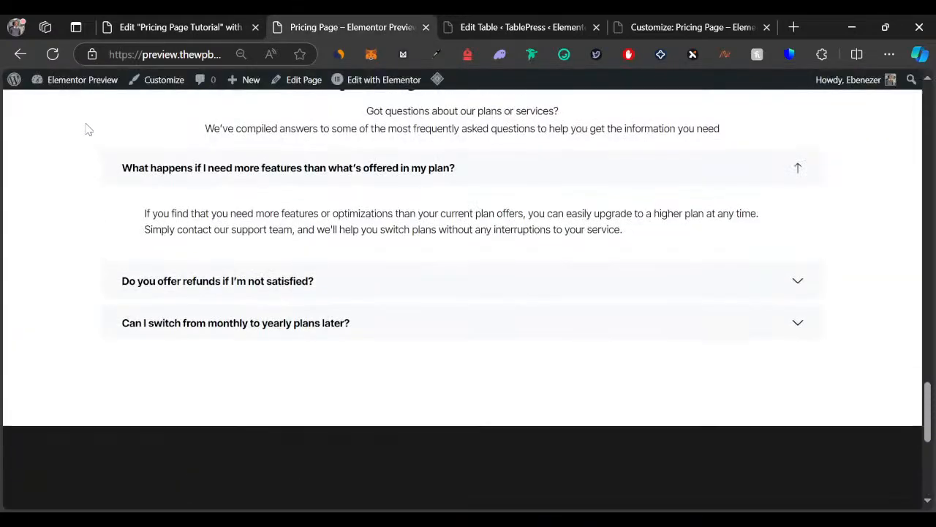
{"action": "left_click", "coordinate": [188, 25]}
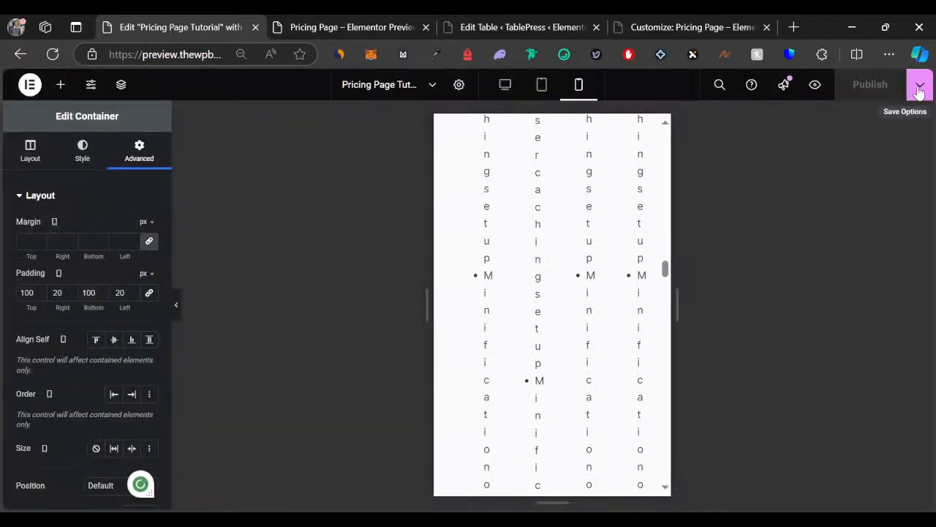
{"action": "left_click", "coordinate": [920, 88]}
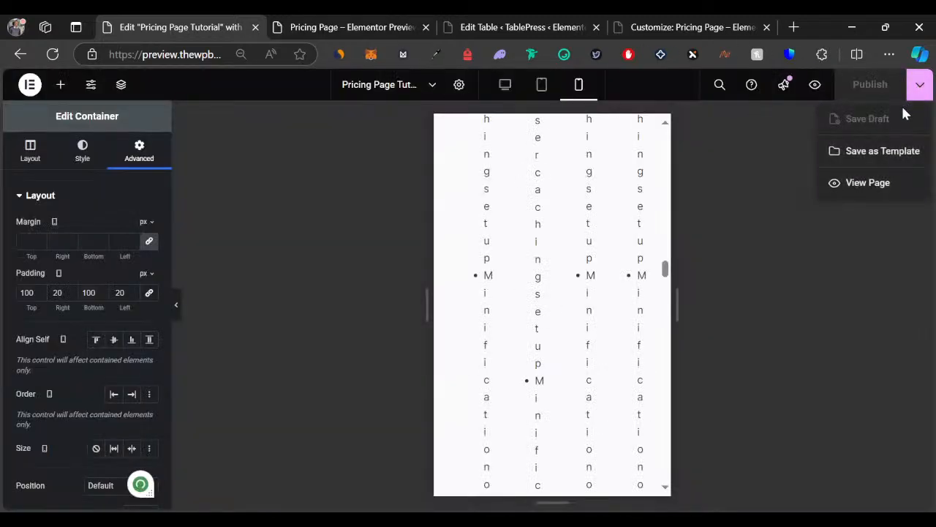
{"action": "left_click", "coordinate": [853, 185]}
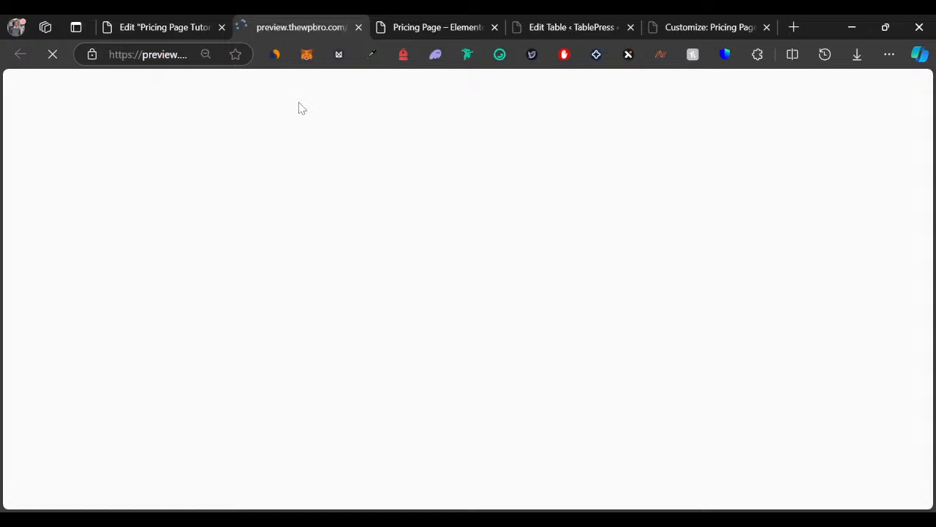
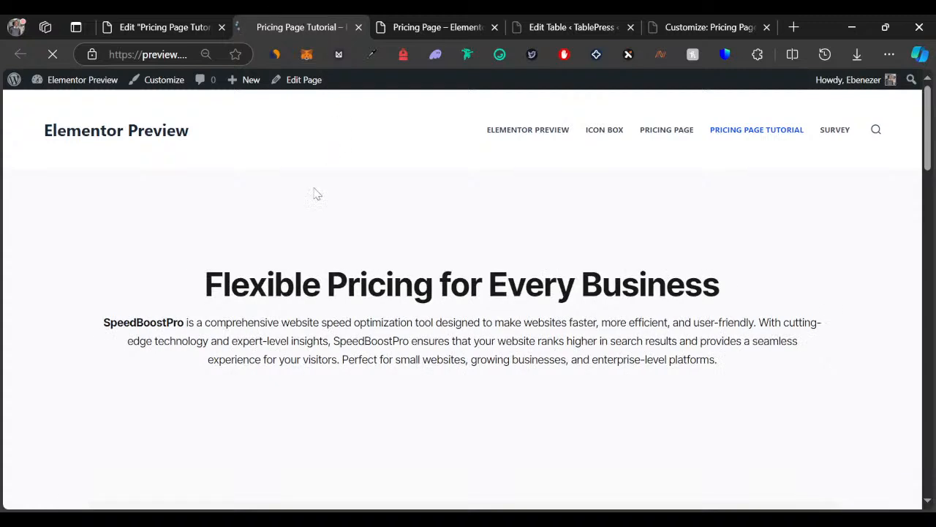
Step: Examine the published page's heading, plan columns, comparison table, FAQ accordion and "Get Started!" section, toggling an FAQ item
{"action": "scroll", "coordinate": [269, 285], "scroll_direction": "down", "scroll_amount": 1}
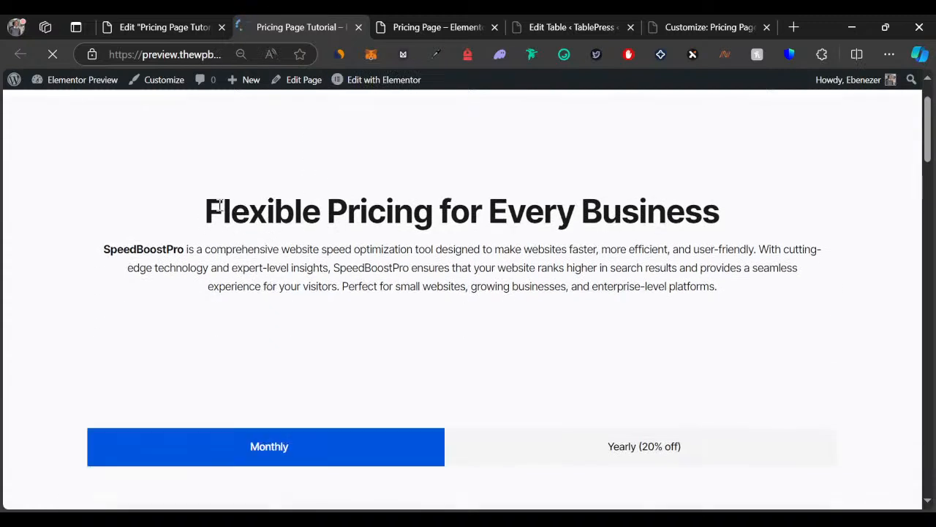
{"action": "left_click_drag", "start_coordinate": [207, 210], "coordinate": [551, 202]}
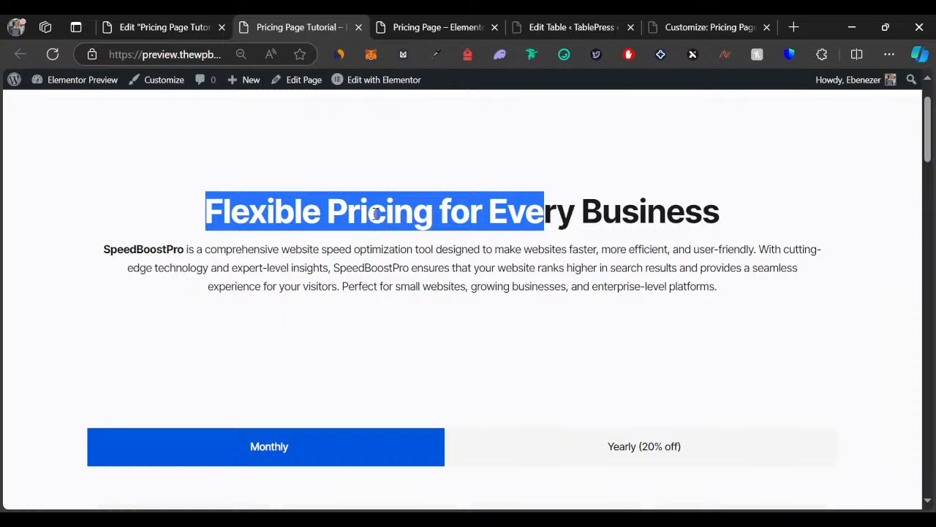
{"action": "scroll", "coordinate": [358, 228], "scroll_direction": "down", "scroll_amount": 2}
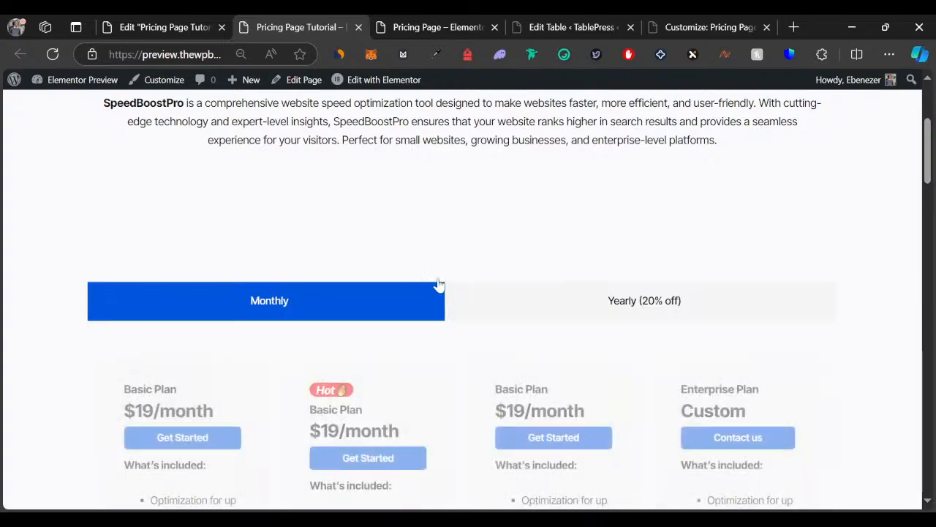
{"action": "scroll", "coordinate": [372, 206], "scroll_direction": "down", "scroll_amount": 3}
{"action": "scroll", "coordinate": [371, 206], "scroll_direction": "up", "scroll_amount": 2}
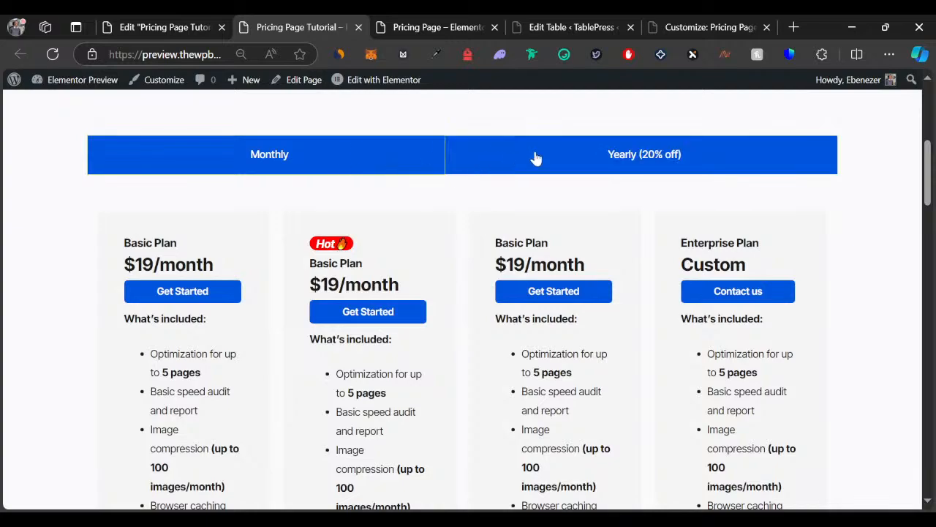
{"action": "scroll", "coordinate": [535, 158], "scroll_direction": "down", "scroll_amount": 10}
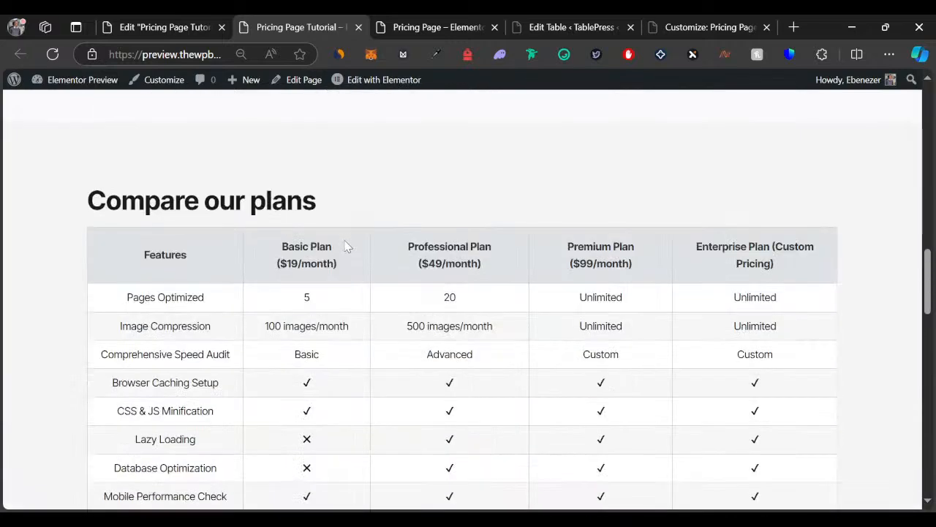
{"action": "scroll", "coordinate": [139, 210], "scroll_direction": "down", "scroll_amount": 12}
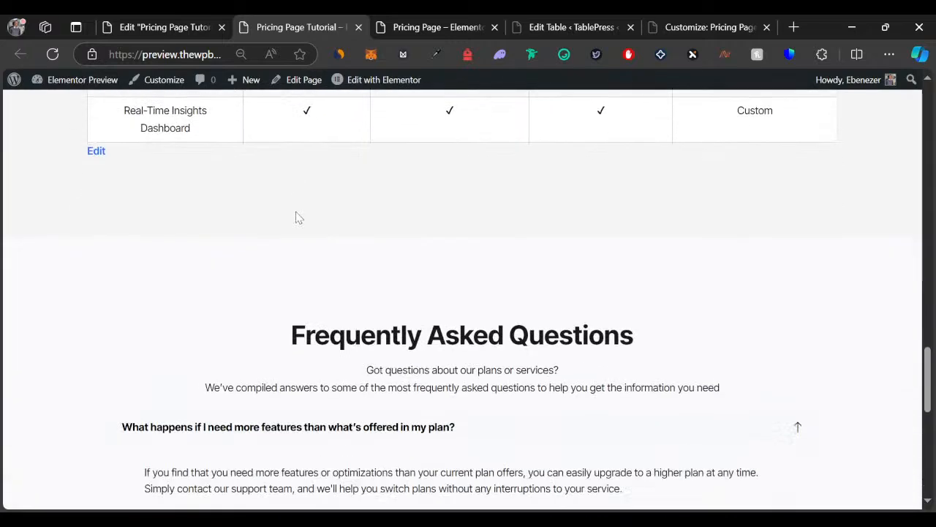
{"action": "scroll", "coordinate": [340, 225], "scroll_direction": "up", "scroll_amount": 2}
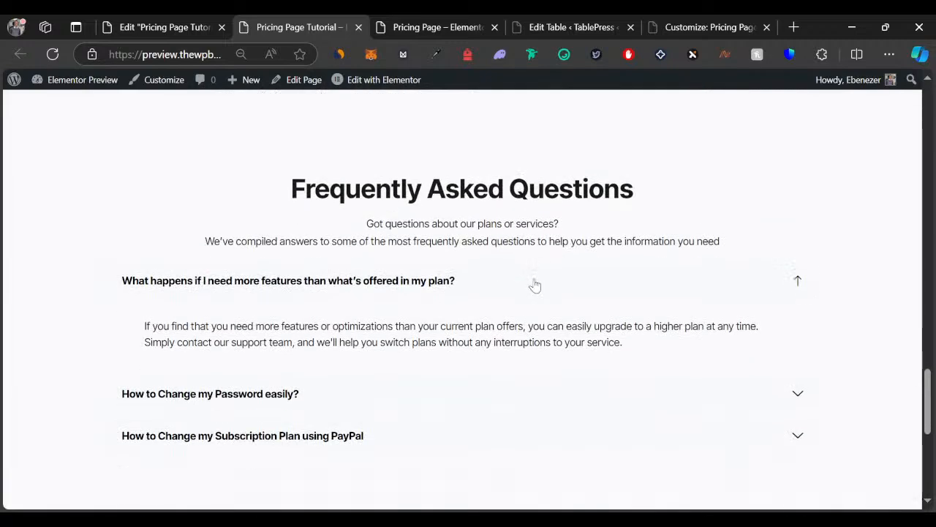
{"action": "left_click", "coordinate": [535, 286]}
{"action": "left_click", "coordinate": [429, 324]}
{"action": "scroll", "coordinate": [432, 324], "scroll_direction": "down", "scroll_amount": 5}
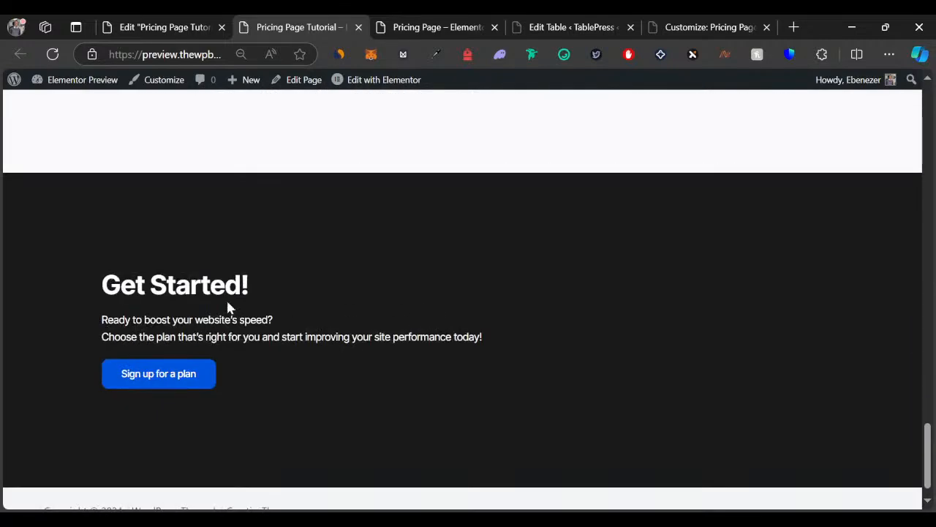
{"action": "scroll", "coordinate": [357, 340], "scroll_direction": "up", "scroll_amount": 15}
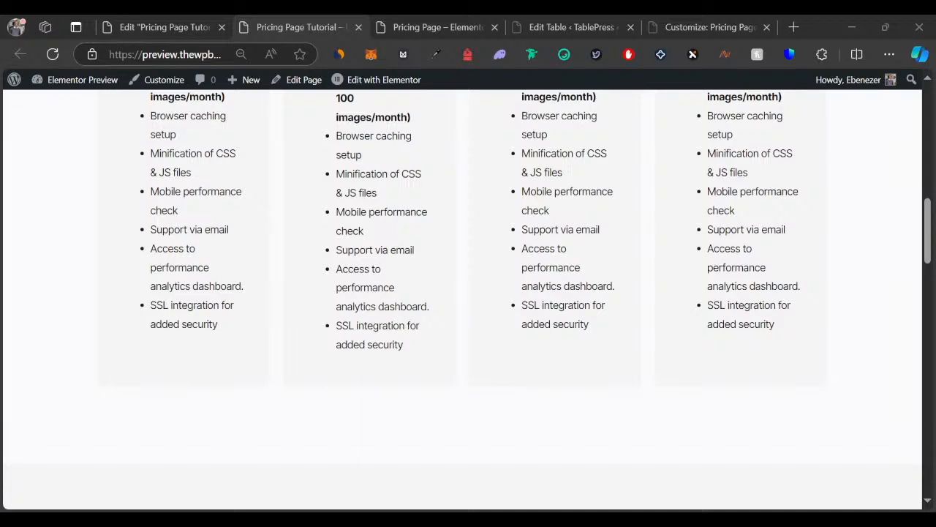
Step: Close the Customize page and the TablePress Edit Table page in the browser
{"action": "left_click", "coordinate": [706, 27]}
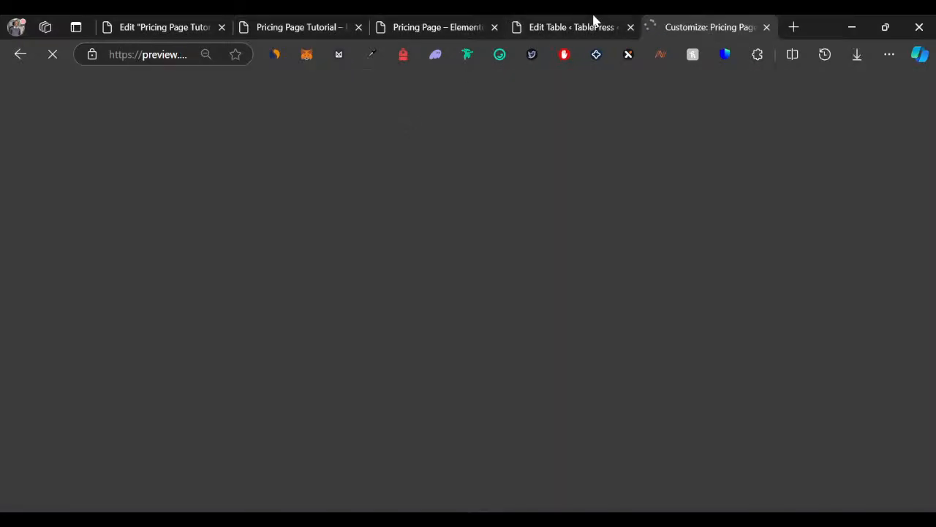
{"action": "left_click", "coordinate": [766, 27]}
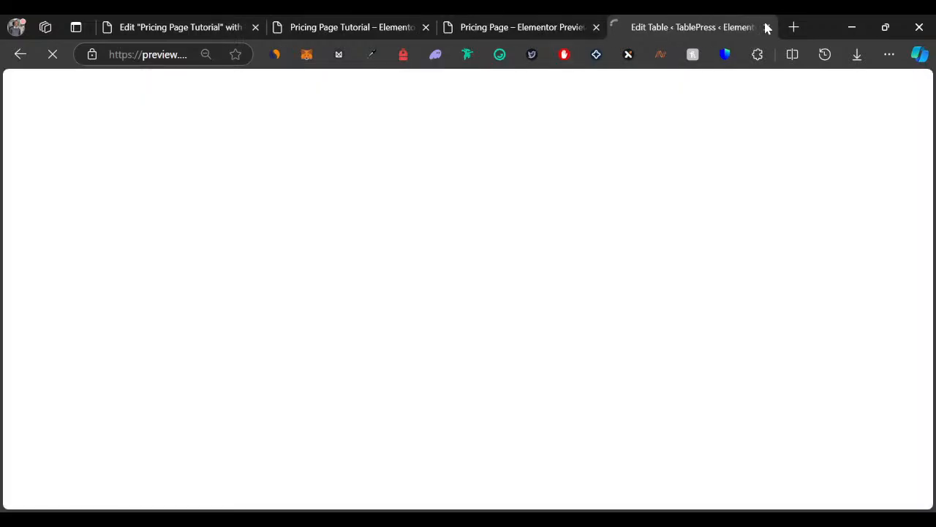
{"action": "left_click", "coordinate": [767, 27]}
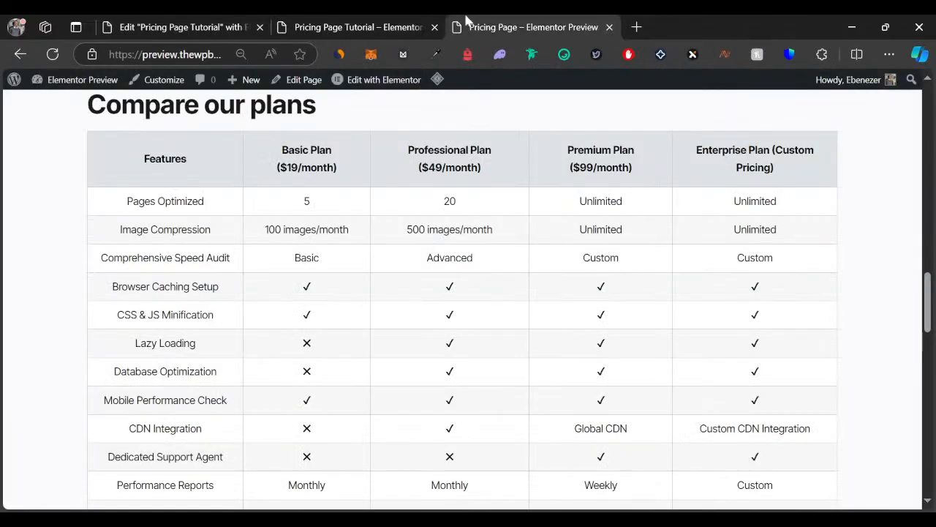
Step: Compare the published page with the reference Pricing Page, close the reference page and return to the start of the published page
{"action": "left_click", "coordinate": [377, 25]}
{"action": "left_click", "coordinate": [493, 24]}
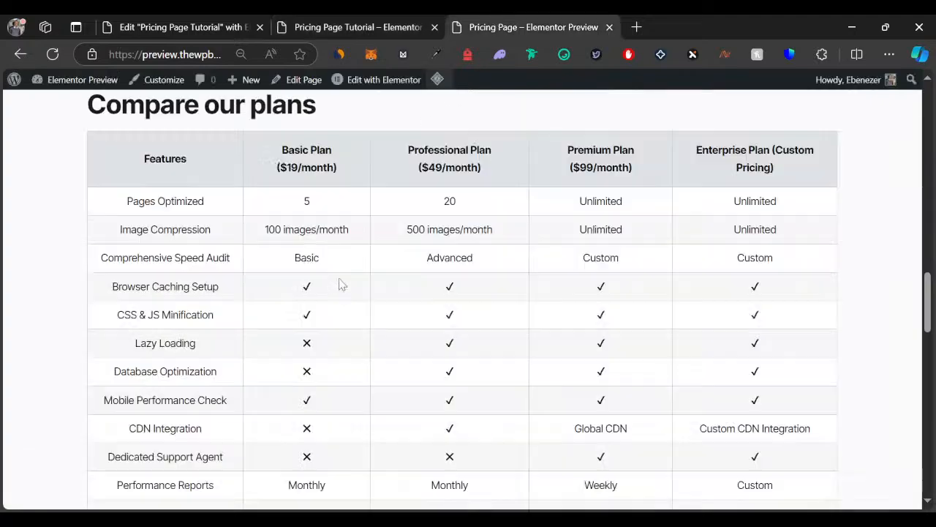
{"action": "scroll", "coordinate": [334, 303], "scroll_direction": "up", "scroll_amount": 15}
{"action": "scroll", "coordinate": [334, 300], "scroll_direction": "down", "scroll_amount": 3}
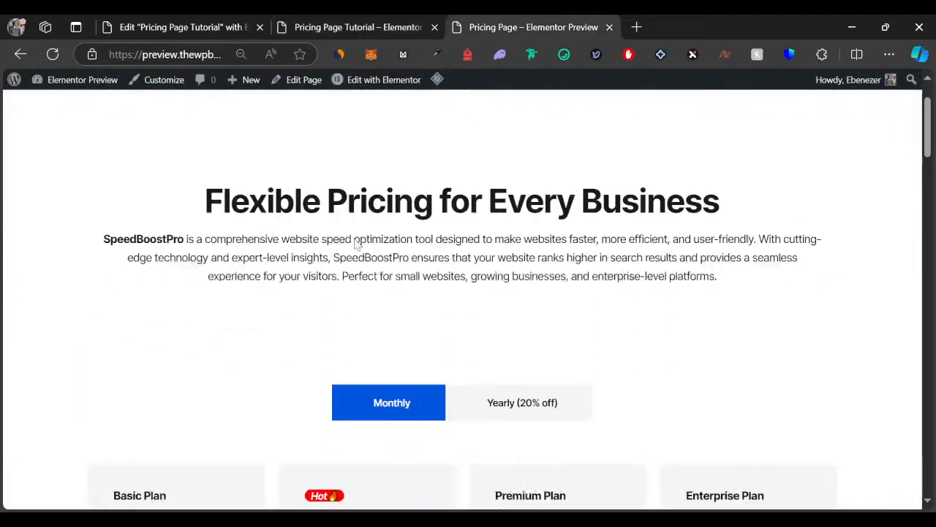
{"action": "left_click", "coordinate": [609, 28]}
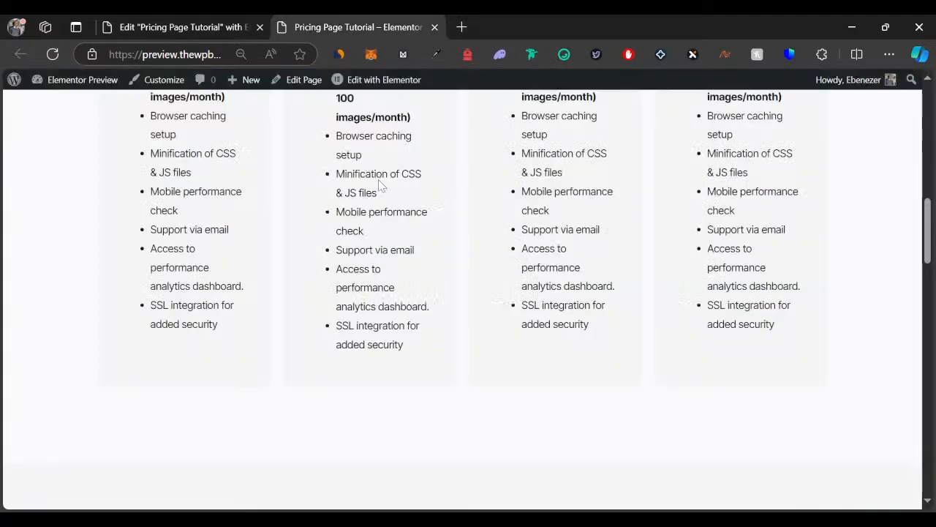
{"action": "scroll", "coordinate": [378, 186], "scroll_direction": "up", "scroll_amount": 10}
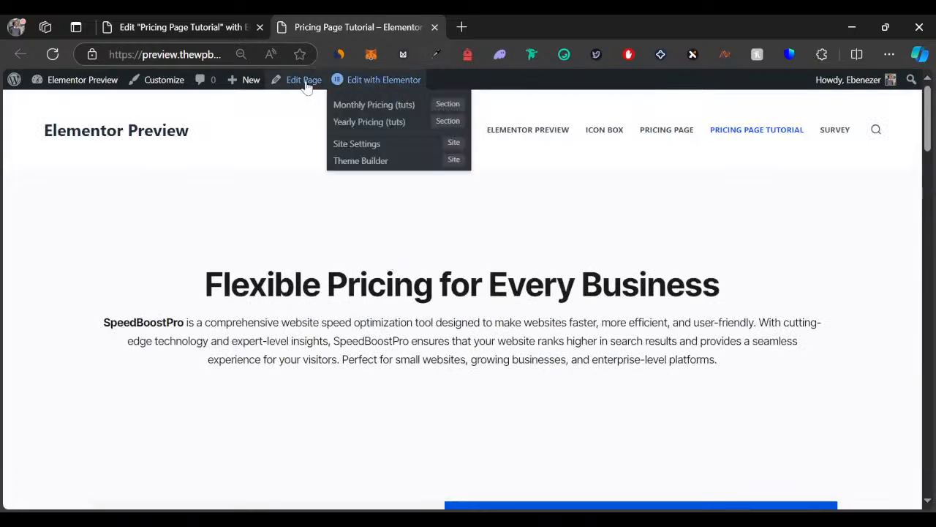
Step: Open the published pricing page in the theme customizer
{"action": "left_click", "coordinate": [152, 84]}
{"action": "scroll", "coordinate": [182, 276], "scroll_direction": "down", "scroll_amount": 4}
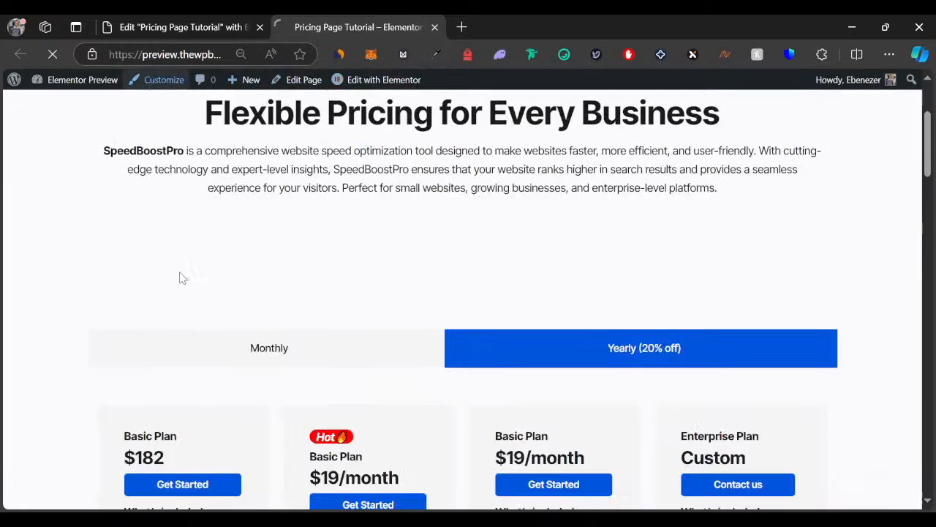
{"action": "scroll", "coordinate": [183, 278], "scroll_direction": "up", "scroll_amount": 4}
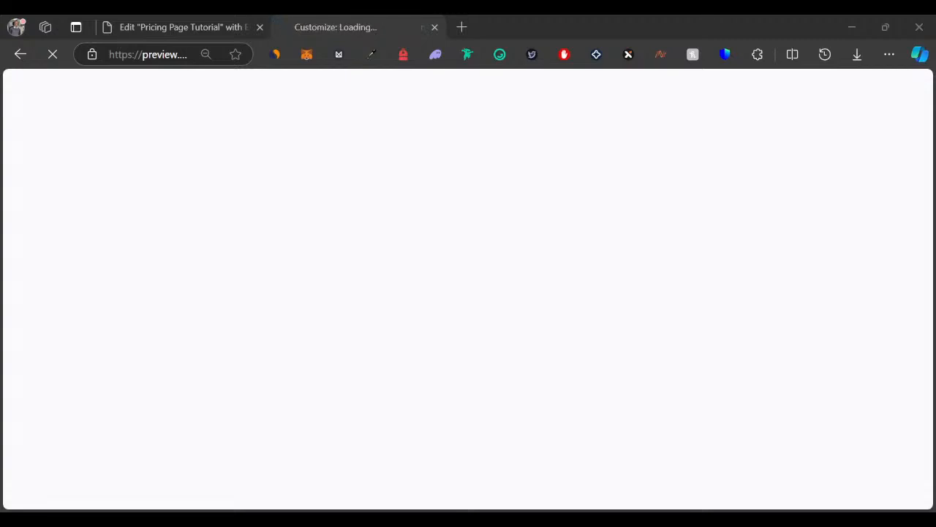
{"action": "left_click", "coordinate": [377, 17]}
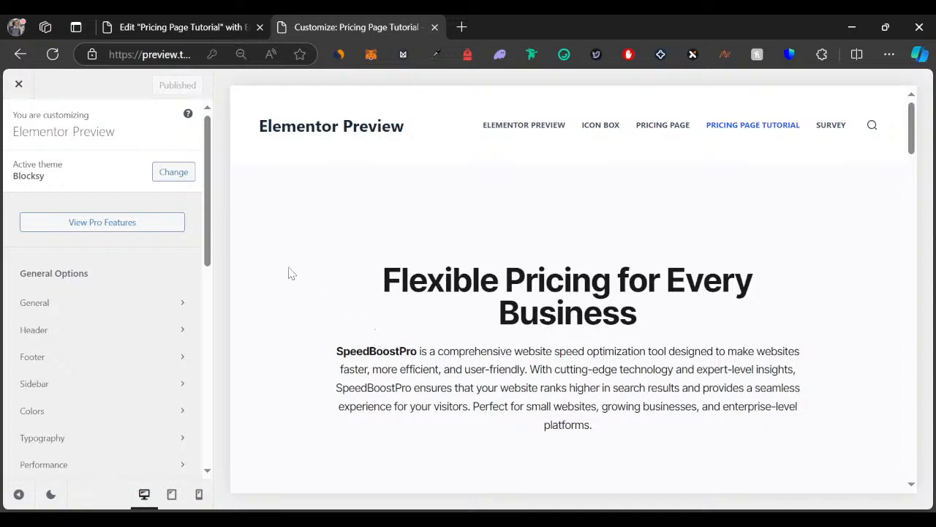
Step: Paste the responsive .eael-tabs-nav padding, 'Inter Tight' font and hidden caption rules into Additional CSS, and preview the page at full width
{"action": "scroll", "coordinate": [412, 286], "scroll_direction": "down", "scroll_amount": 7}
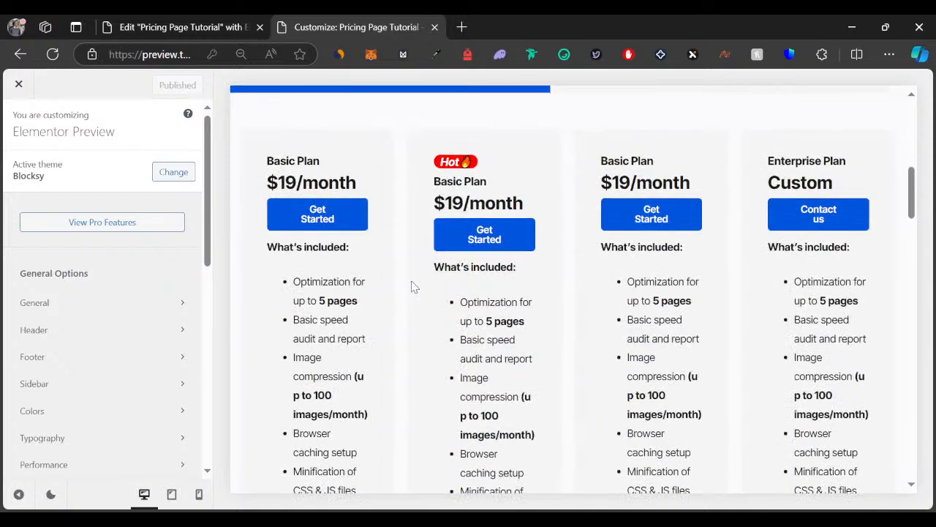
{"action": "scroll", "coordinate": [232, 333], "scroll_direction": "up", "scroll_amount": 3}
{"action": "scroll", "coordinate": [46, 425], "scroll_direction": "down", "scroll_amount": 7}
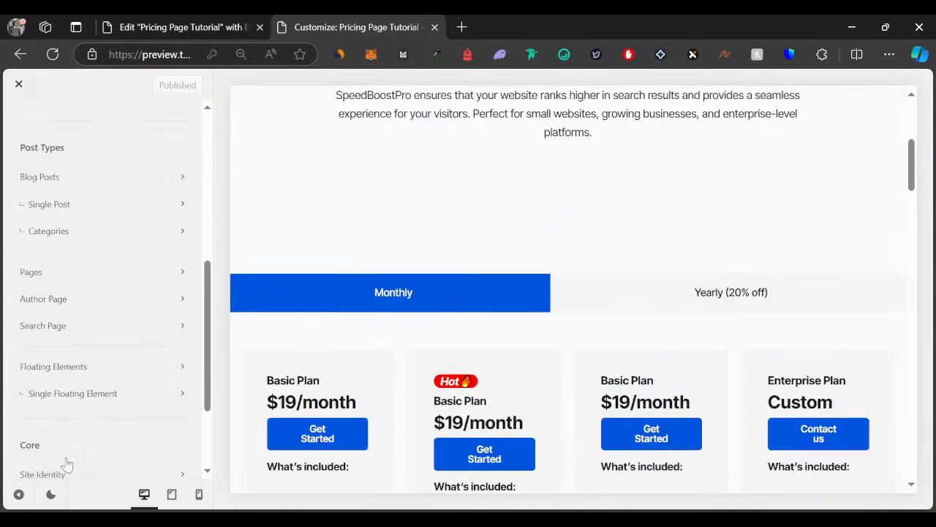
{"action": "left_click", "coordinate": [64, 455]}
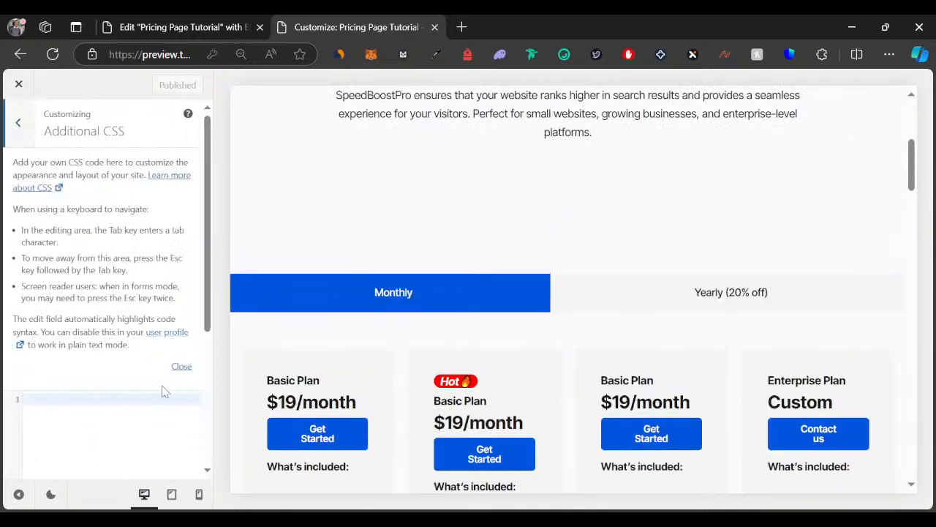
{"action": "left_click", "coordinate": [182, 390]}
{"action": "left_click", "coordinate": [73, 157]}
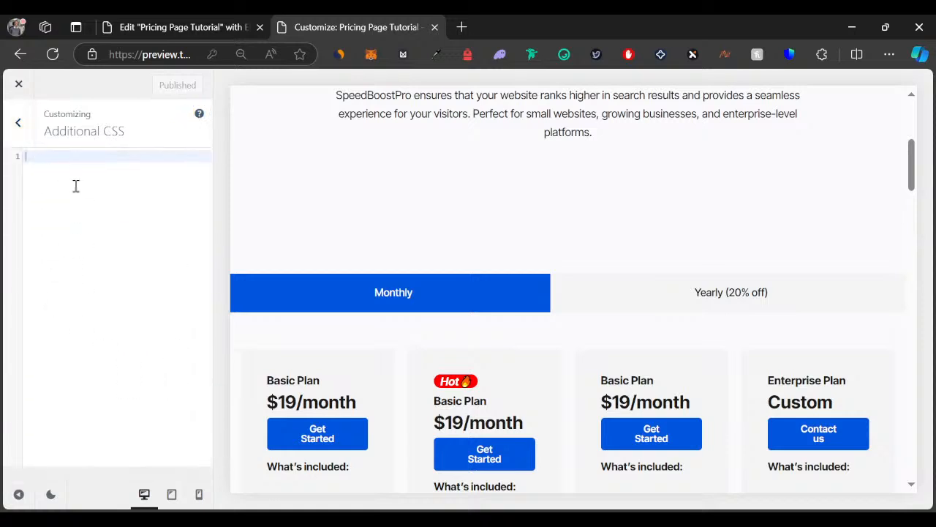
{"action": "key", "text": "ctrl+v"}
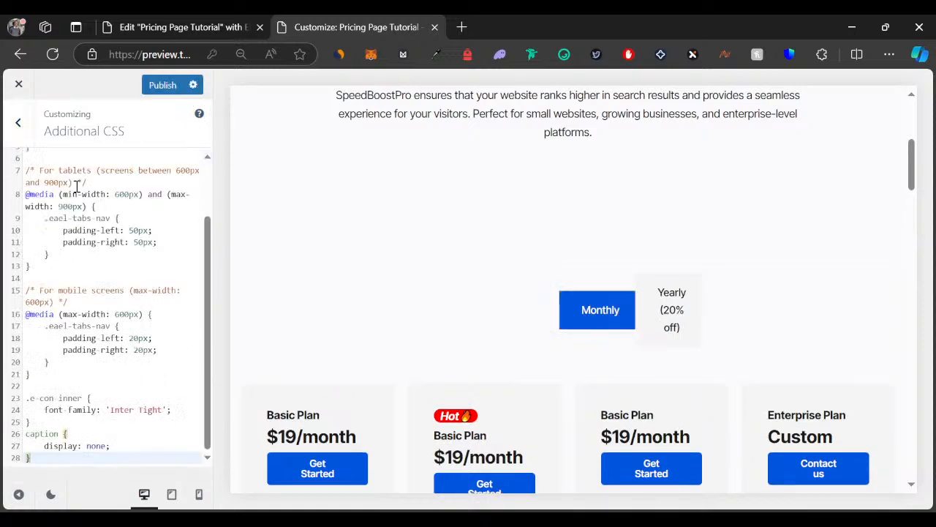
{"action": "left_click", "coordinate": [19, 494]}
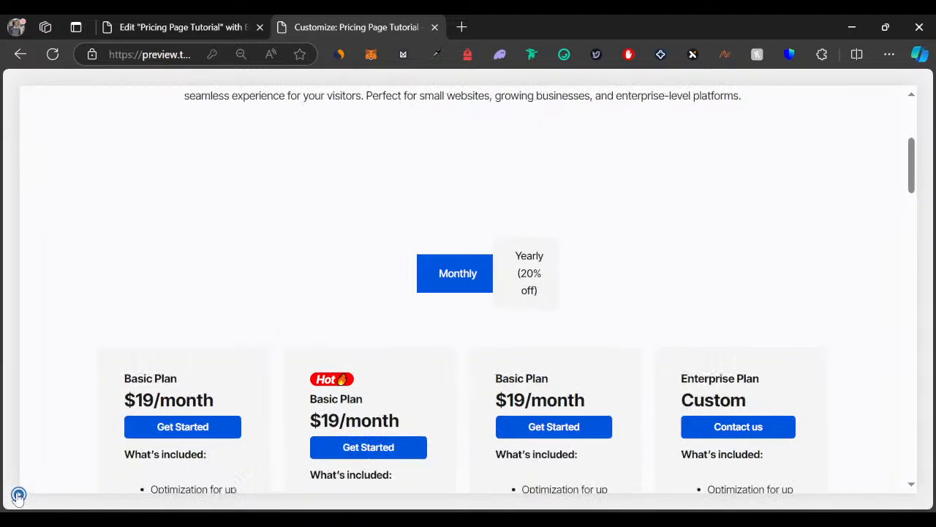
{"action": "left_click", "coordinate": [19, 495]}
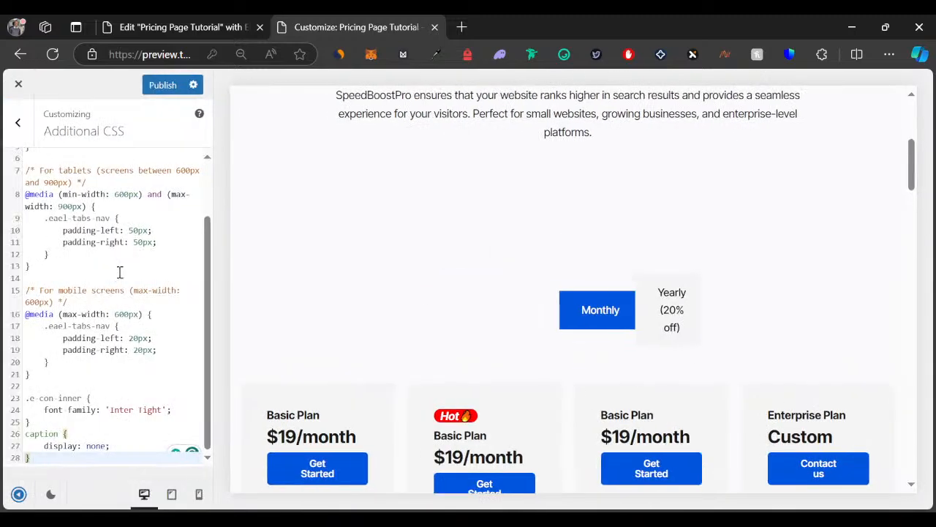
Step: Try 400px for the default left and right padding of .eael-tabs-nav on PC and larger screens
{"action": "scroll", "coordinate": [114, 263], "scroll_direction": "up", "scroll_amount": 2}
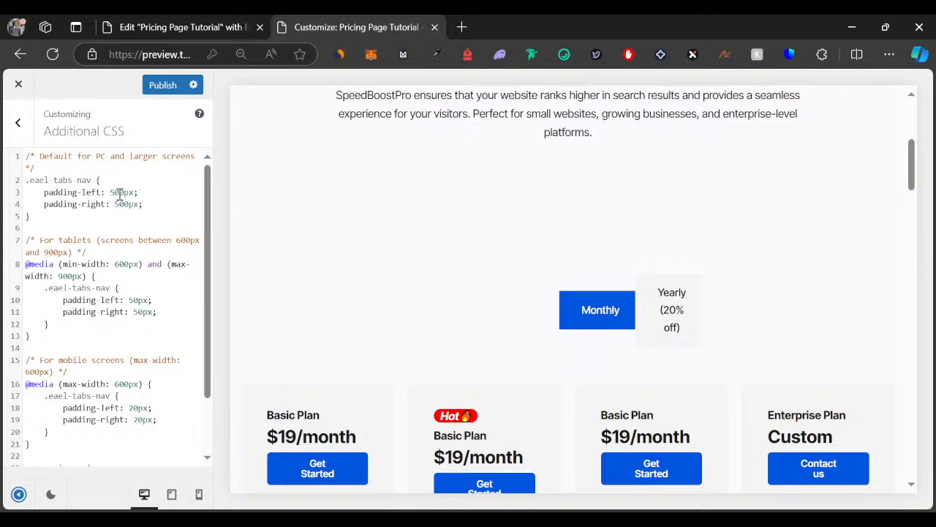
{"action": "left_click_drag", "start_coordinate": [116, 193], "coordinate": [112, 193]}
{"action": "type", "text": "4"}
{"action": "left_click_drag", "start_coordinate": [119, 204], "coordinate": [113, 204]}
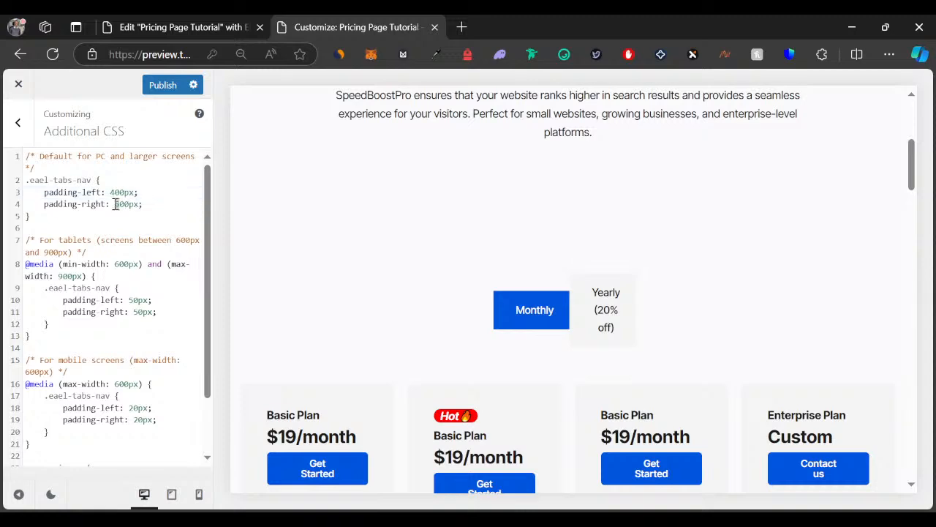
{"action": "type", "text": "4"}
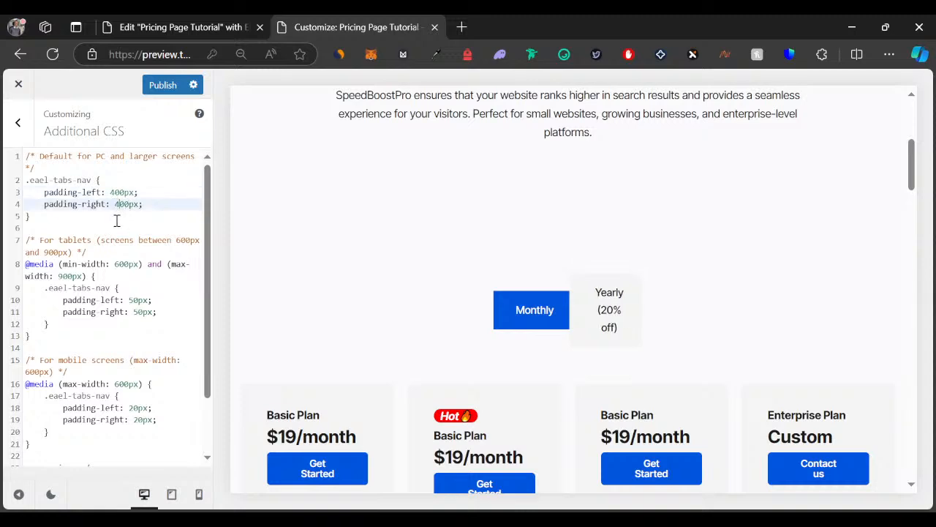
Step: Preview the Monthly and Yearly tabs with the customizer controls hidden, and restore the controls
{"action": "left_click", "coordinate": [18, 493]}
{"action": "scroll", "coordinate": [395, 307], "scroll_direction": "up", "scroll_amount": 4}
{"action": "scroll", "coordinate": [481, 289], "scroll_direction": "down", "scroll_amount": 2}
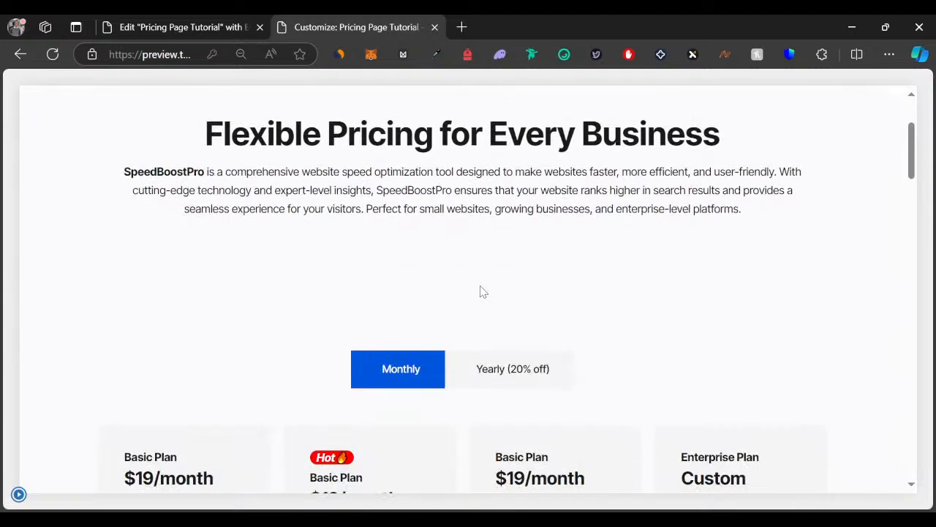
{"action": "scroll", "coordinate": [452, 315], "scroll_direction": "up", "scroll_amount": 1}
{"action": "scroll", "coordinate": [451, 315], "scroll_direction": "down", "scroll_amount": 1}
{"action": "left_click", "coordinate": [18, 494]}
Step: In the Elementor editor's desktop view, set the pricing tabs container's content width to Full Width and publish the page
{"action": "left_click", "coordinate": [156, 23]}
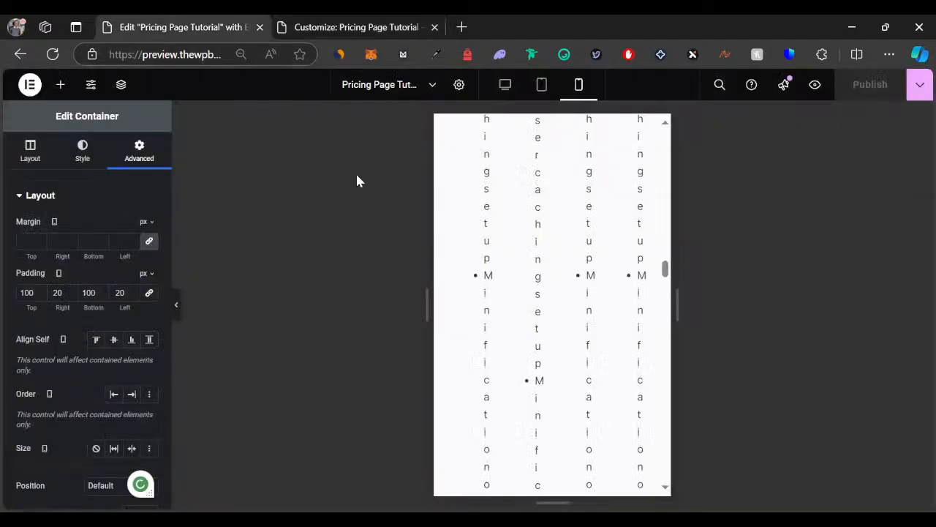
{"action": "left_click", "coordinate": [510, 89]}
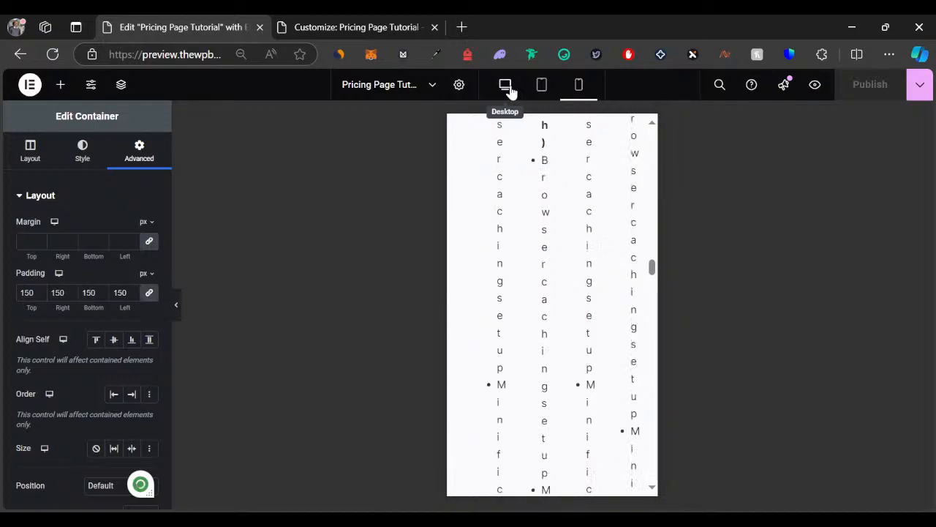
{"action": "scroll", "coordinate": [543, 186], "scroll_direction": "up", "scroll_amount": 15}
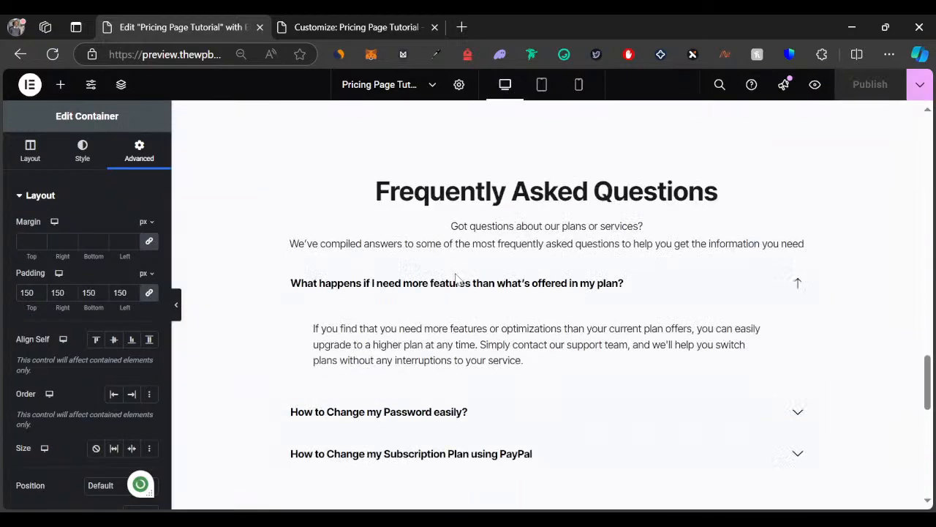
{"action": "scroll", "coordinate": [457, 279], "scroll_direction": "up", "scroll_amount": 9}
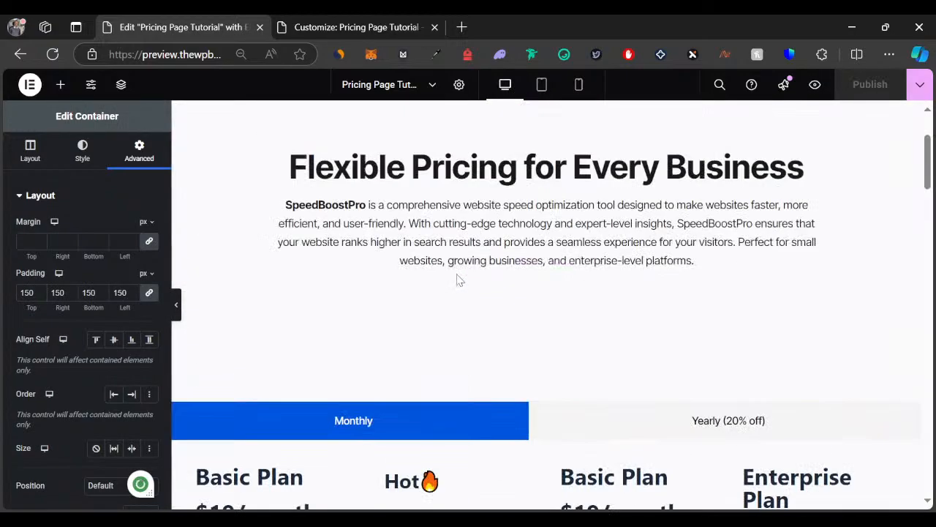
{"action": "scroll", "coordinate": [498, 289], "scroll_direction": "down", "scroll_amount": 3}
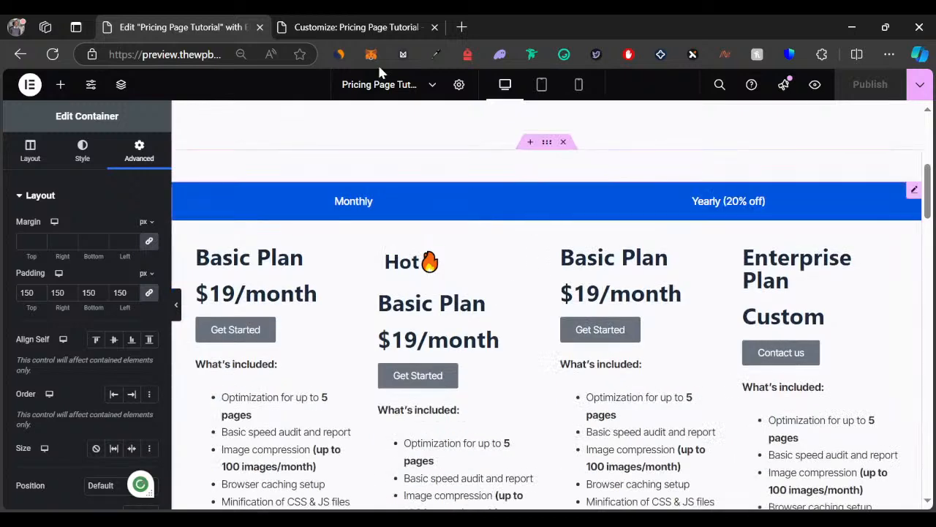
{"action": "left_click", "coordinate": [544, 146]}
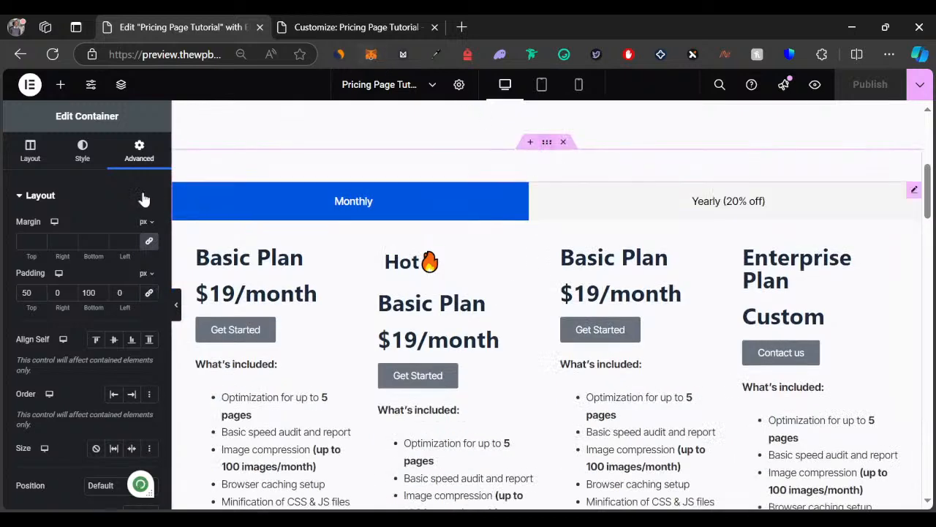
{"action": "left_click", "coordinate": [57, 160]}
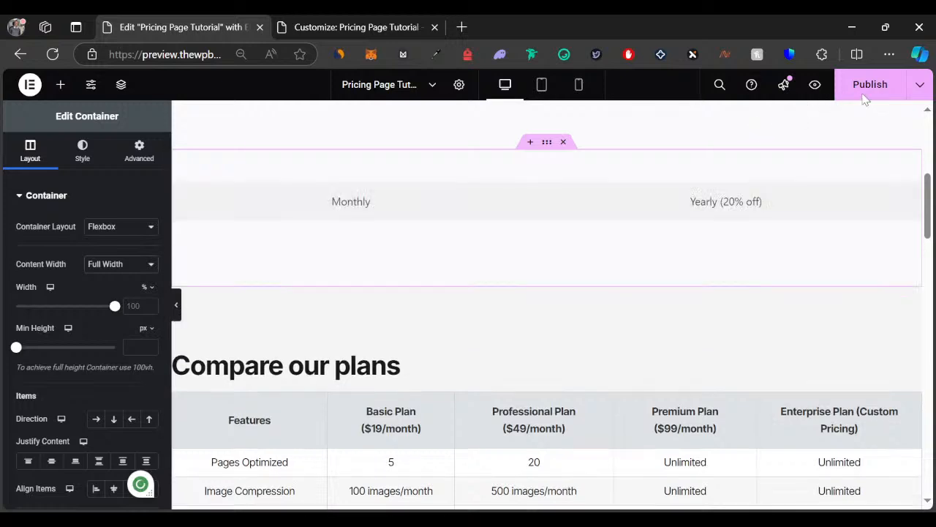
{"action": "left_click", "coordinate": [863, 95]}
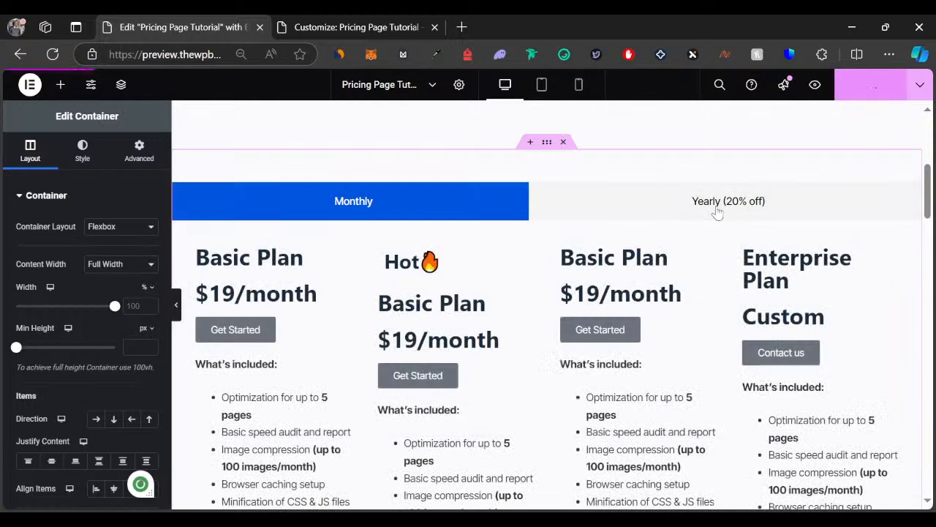
Step: Back in the customizer, set the default .eael-tabs-nav left and right padding to 500px and publish the Additional CSS
{"action": "left_click", "coordinate": [361, 26]}
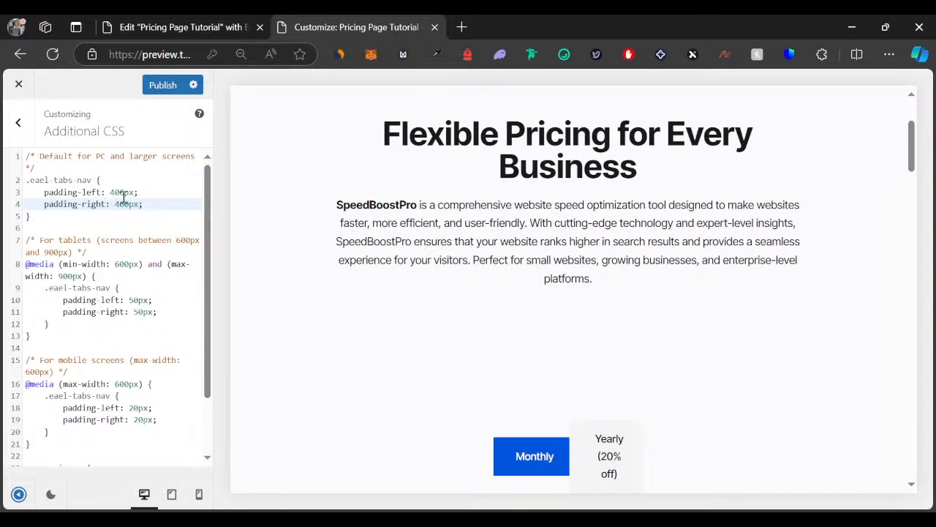
{"action": "left_click", "coordinate": [114, 193]}
{"action": "key", "text": "BackSpace"}
{"action": "type", "text": "5"}
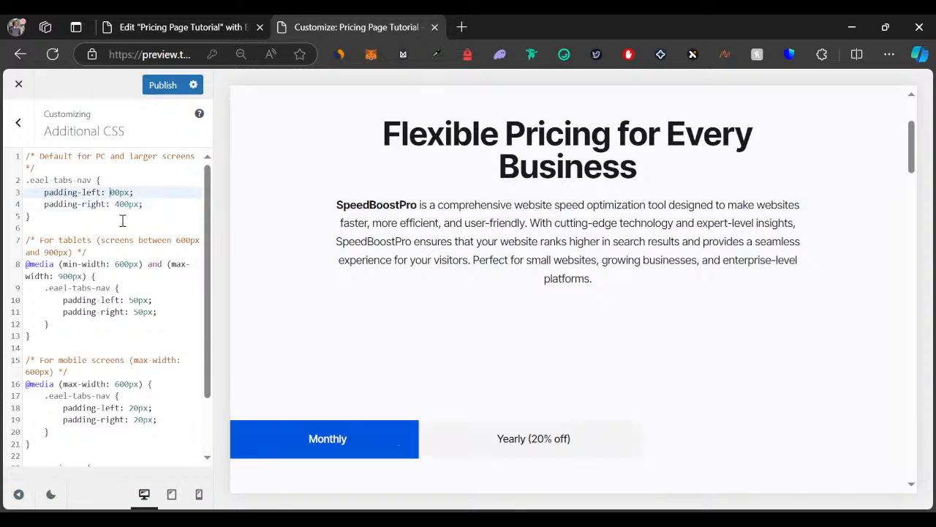
{"action": "left_click", "coordinate": [117, 206]}
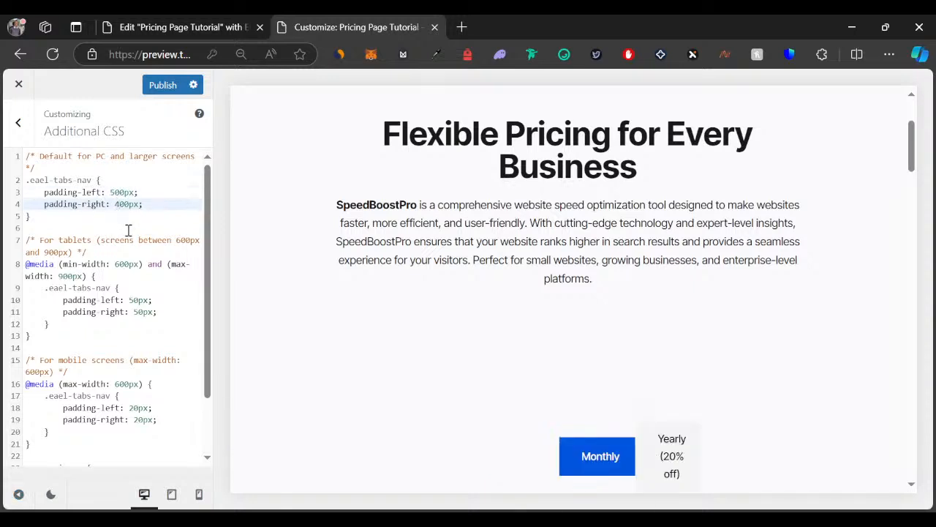
{"action": "key", "text": "BackSpace"}
{"action": "type", "text": "5"}
{"action": "left_click", "coordinate": [145, 86]}
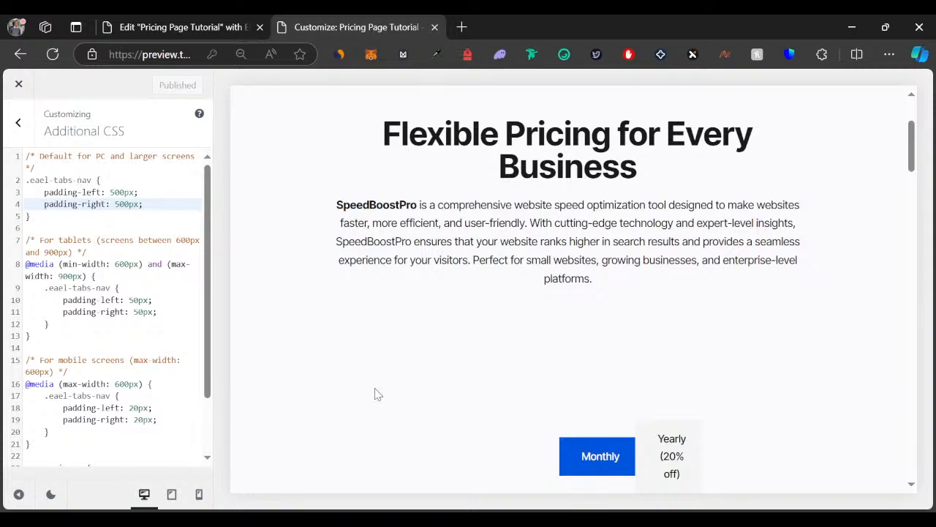
Step: Compare the Monthly and Yearly tabs in the customizer preview with those in the Elementor editor
{"action": "scroll", "coordinate": [381, 388], "scroll_direction": "down", "scroll_amount": 2}
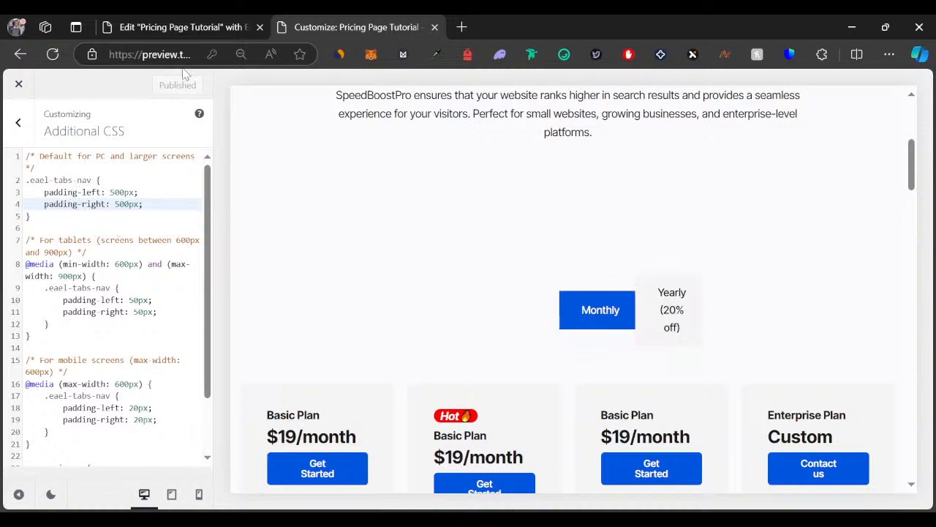
{"action": "left_click", "coordinate": [207, 26]}
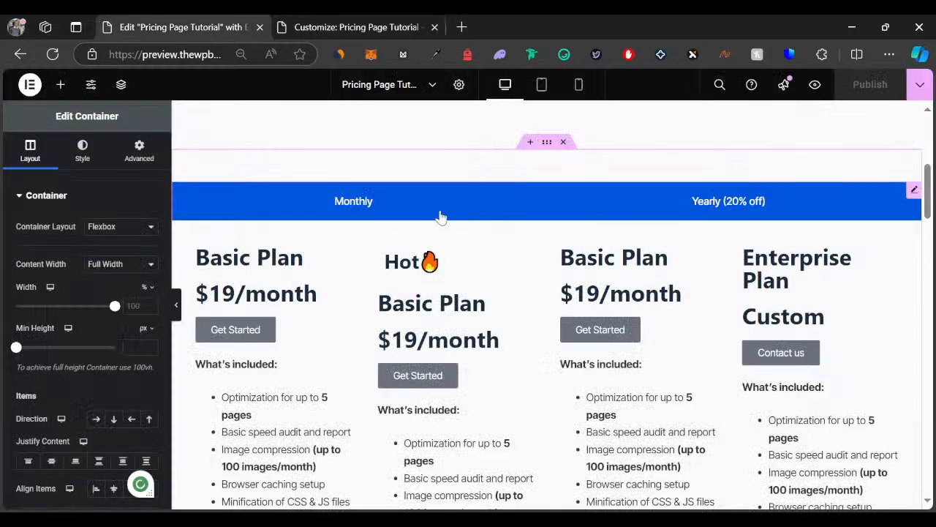
{"action": "left_click", "coordinate": [324, 26]}
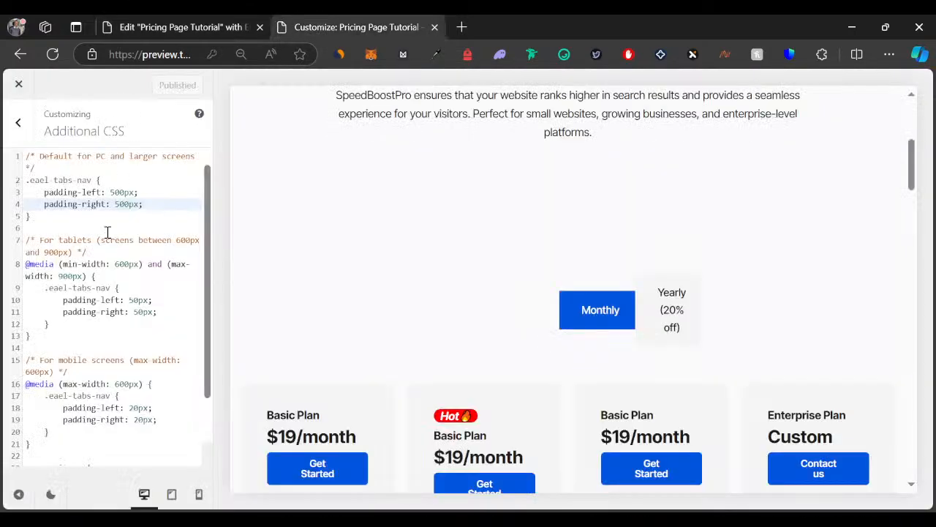
Step: Review the Additional CSS blocks for larger screens, tablets and mobile, plus the .e-con-inner font and caption rules
{"action": "left_click_drag", "start_coordinate": [96, 155], "coordinate": [148, 166]}
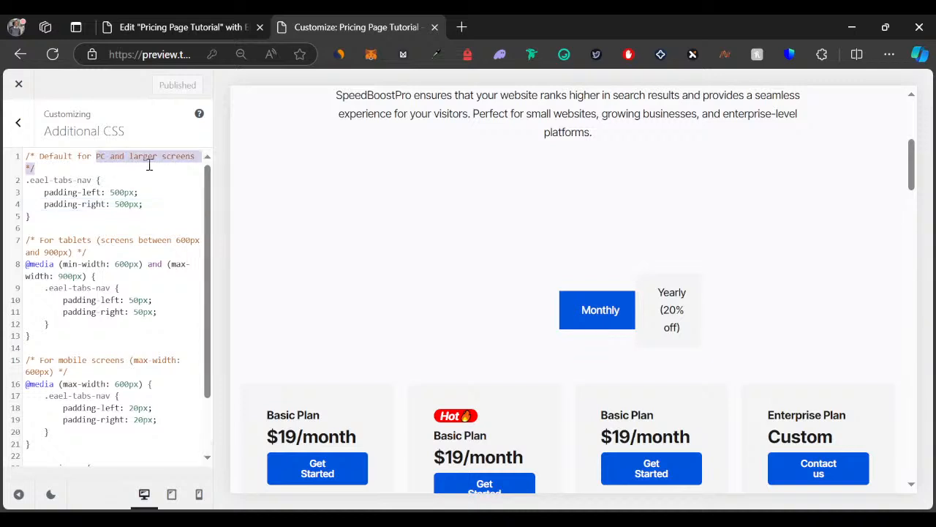
{"action": "left_click", "coordinate": [131, 312]}
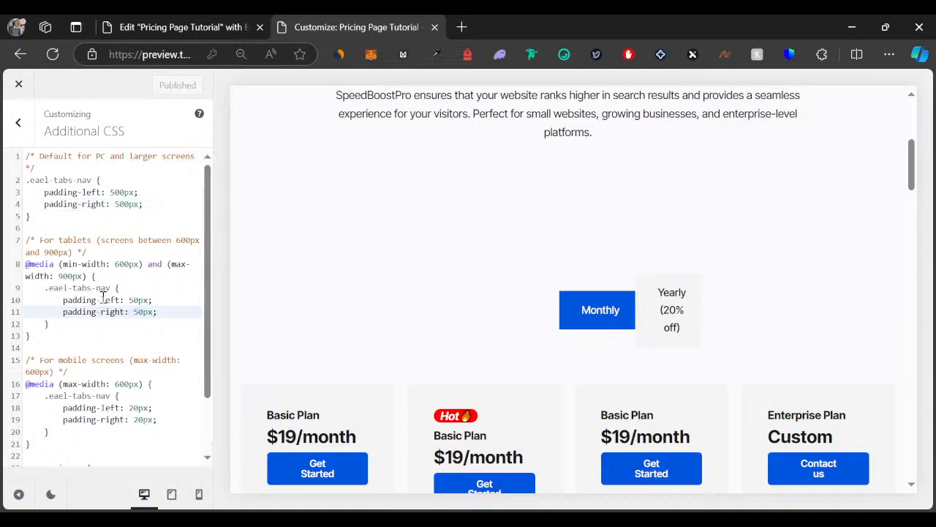
{"action": "left_click_drag", "start_coordinate": [59, 240], "coordinate": [186, 241]}
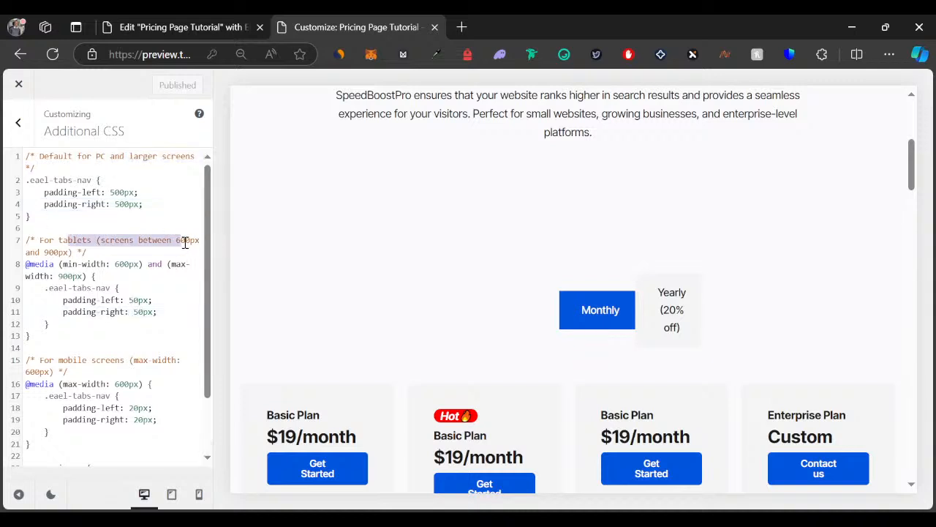
{"action": "left_click", "coordinate": [185, 242]}
{"action": "left_click", "coordinate": [67, 337]}
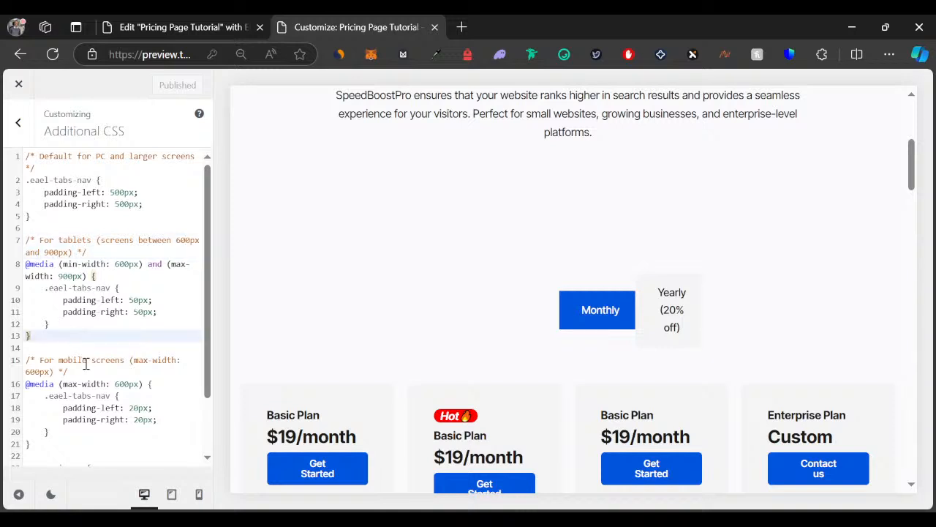
{"action": "scroll", "coordinate": [92, 369], "scroll_direction": "down", "scroll_amount": 2}
{"action": "left_click", "coordinate": [106, 362]}
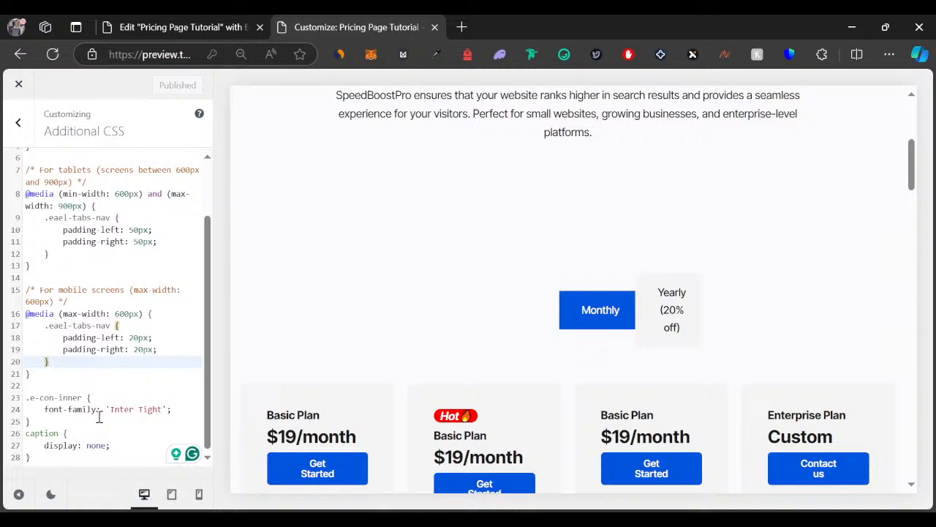
{"action": "left_click_drag", "start_coordinate": [74, 460], "coordinate": [31, 402]}
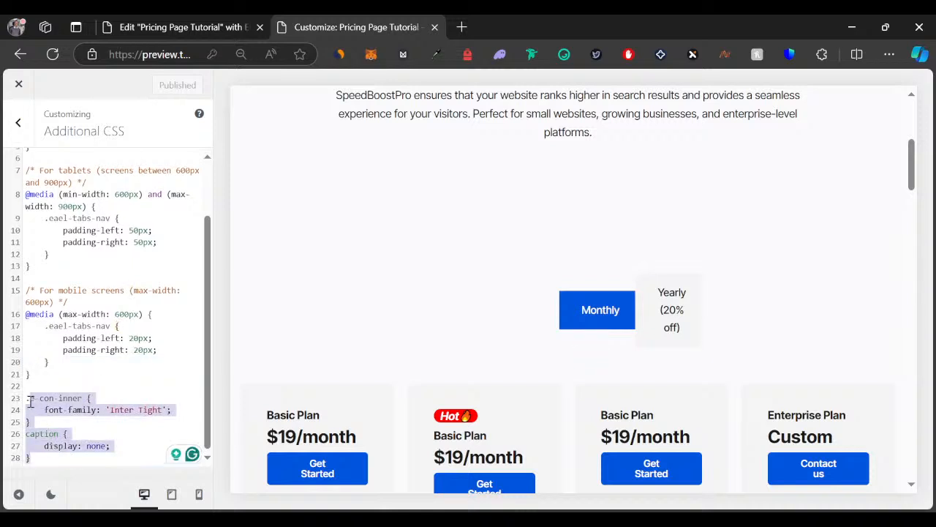
Step: Review the 'Inter Tight' font rule for .e-con-inner in Additional CSS against the plan comparison table in the Elementor editor
{"action": "left_click", "coordinate": [116, 408]}
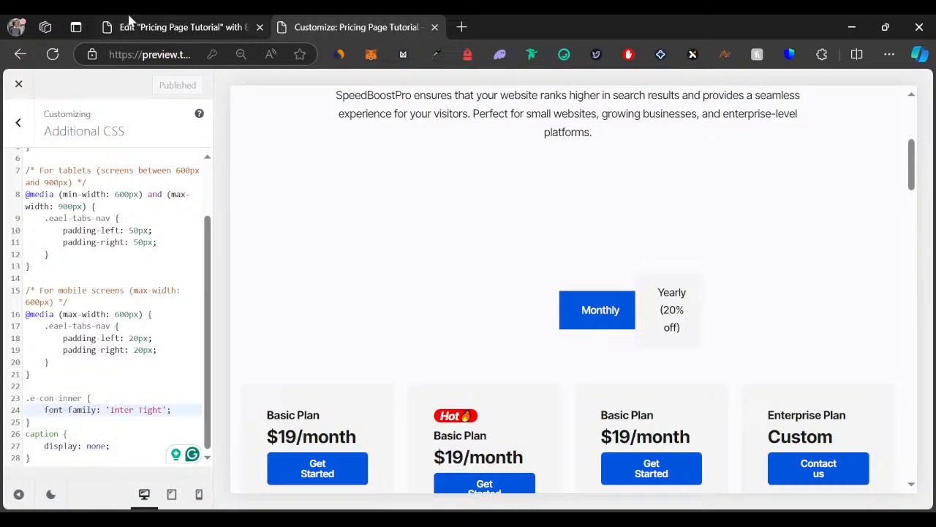
{"action": "left_click", "coordinate": [125, 26]}
{"action": "scroll", "coordinate": [425, 305], "scroll_direction": "down", "scroll_amount": 10}
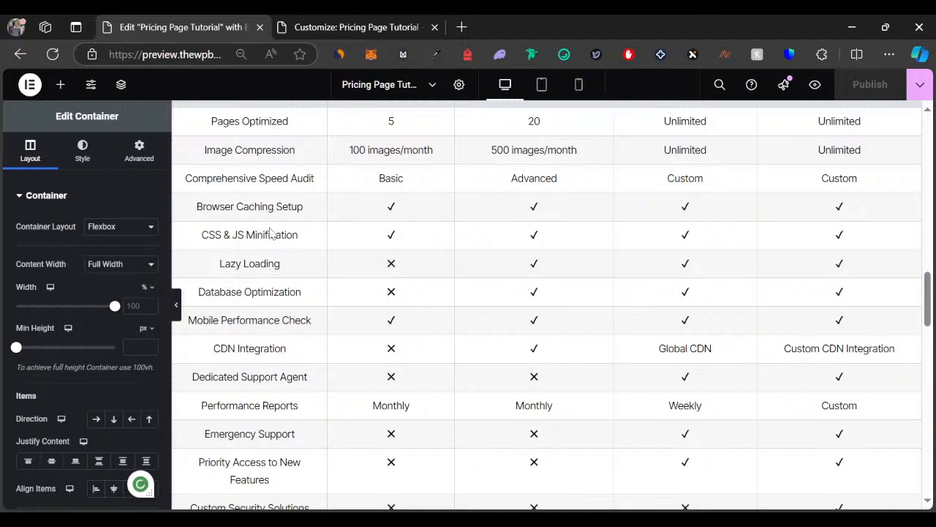
{"action": "left_click", "coordinate": [335, 24]}
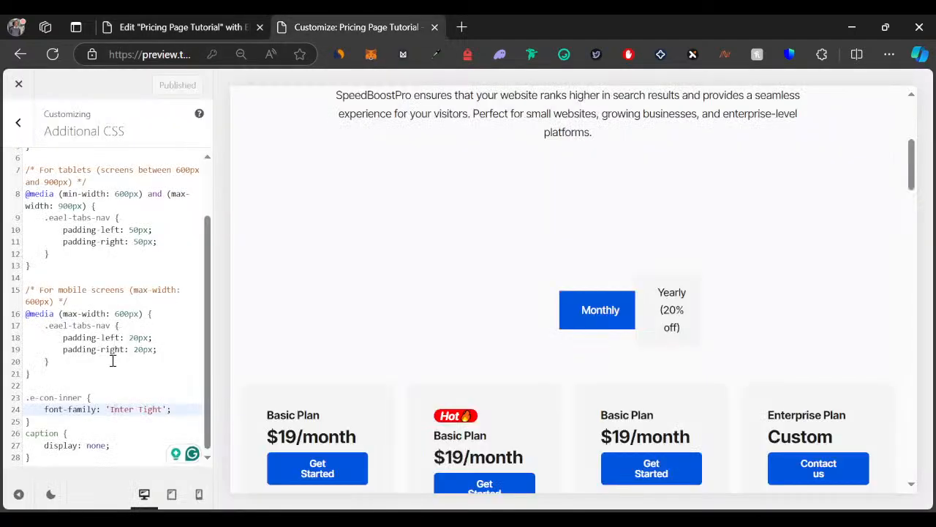
{"action": "left_click_drag", "start_coordinate": [112, 410], "coordinate": [161, 414]}
{"action": "left_click", "coordinate": [159, 411]}
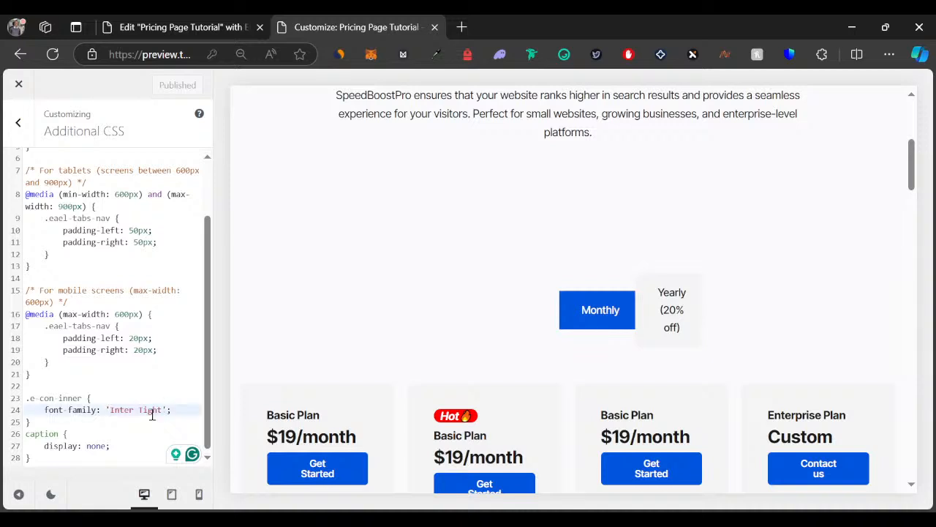
{"action": "left_click", "coordinate": [119, 428]}
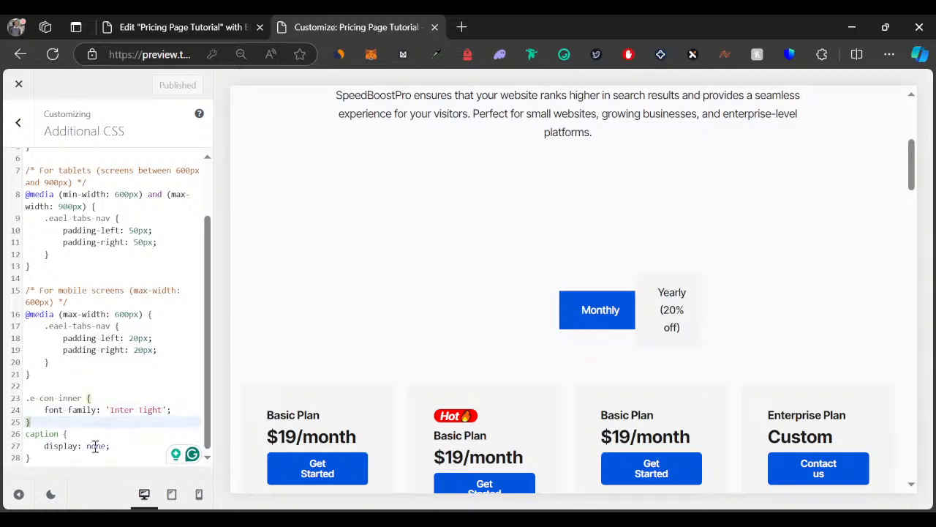
Step: Compare the end of the plan comparison table in the Elementor editor and the customizer preview to check the caption display: none rule
{"action": "left_click", "coordinate": [204, 25]}
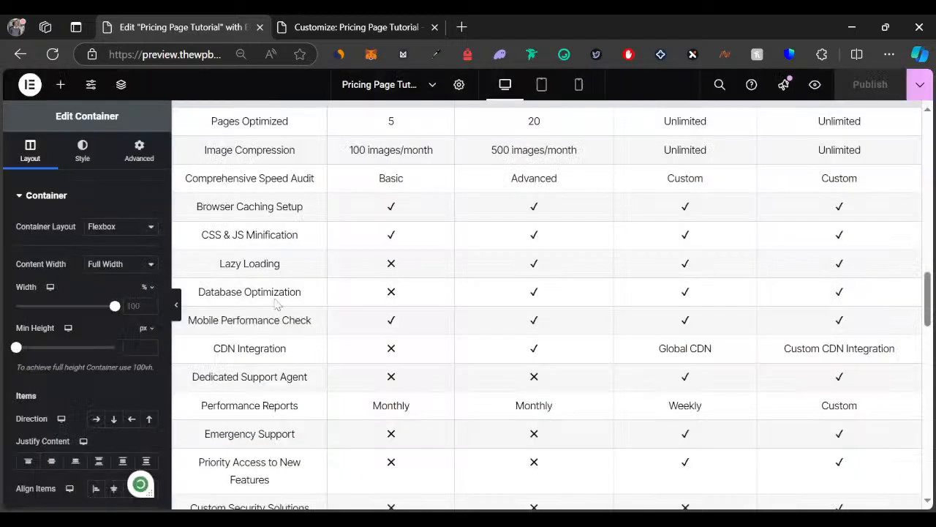
{"action": "scroll", "coordinate": [287, 366], "scroll_direction": "down", "scroll_amount": 5}
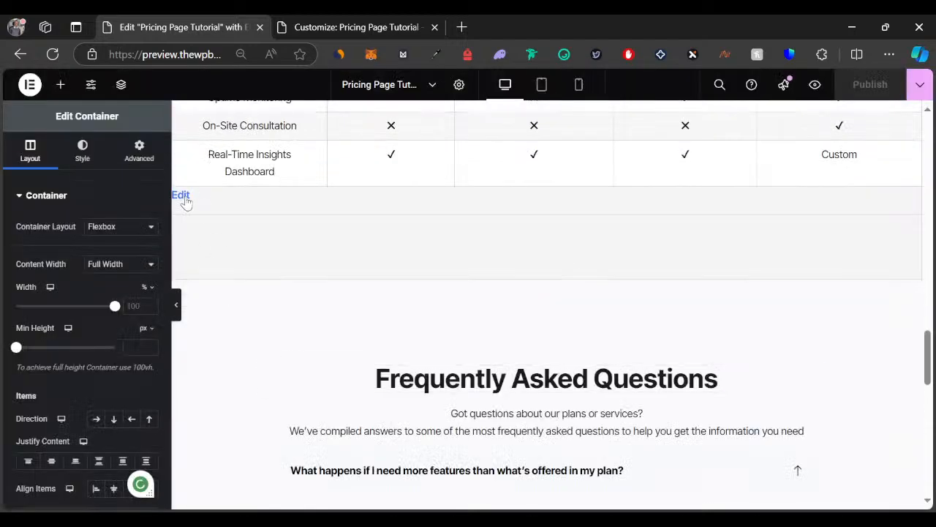
{"action": "left_click", "coordinate": [356, 27]}
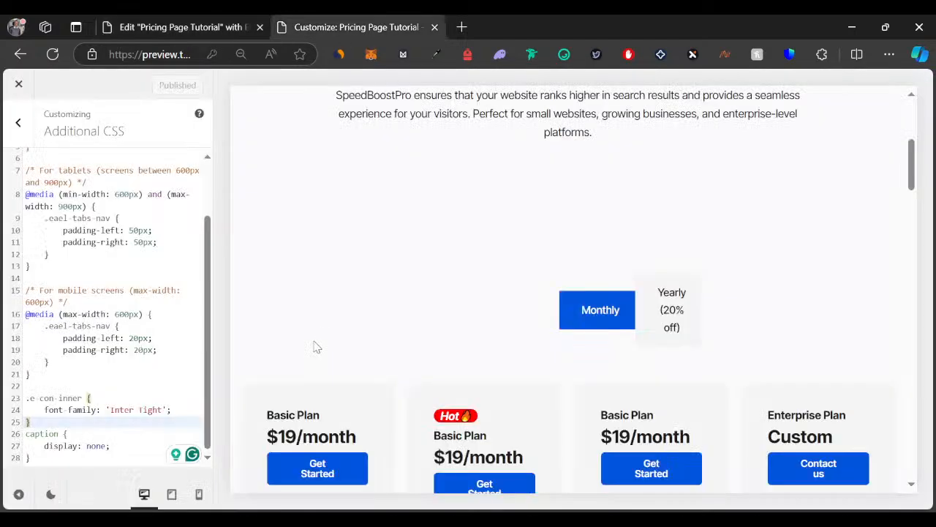
{"action": "scroll", "coordinate": [318, 344], "scroll_direction": "down", "scroll_amount": 5}
{"action": "scroll", "coordinate": [325, 347], "scroll_direction": "down", "scroll_amount": 10}
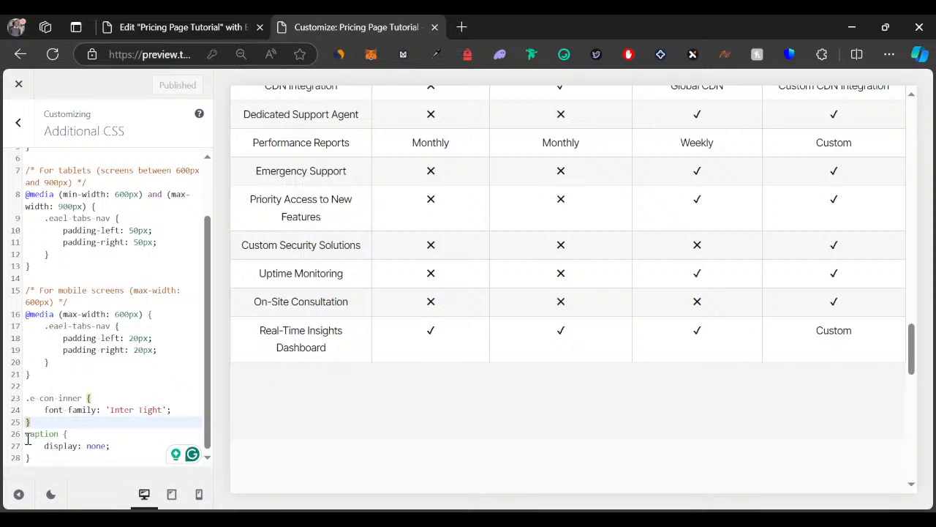
{"action": "left_click", "coordinate": [33, 461]}
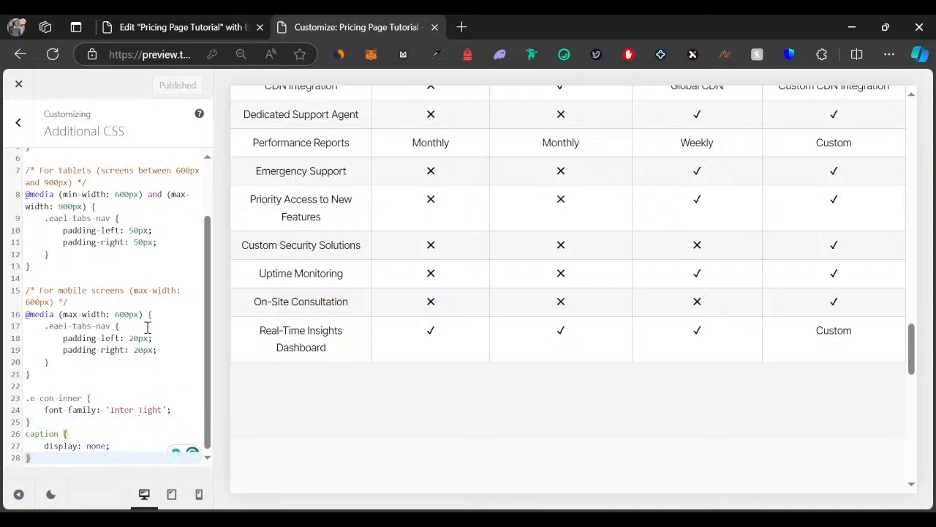
Step: Leave the customizer and check the Monthly and Yearly (20% off) tabs on the live Pricing Page Tutorial page
{"action": "scroll", "coordinate": [147, 322], "scroll_direction": "up", "scroll_amount": 2}
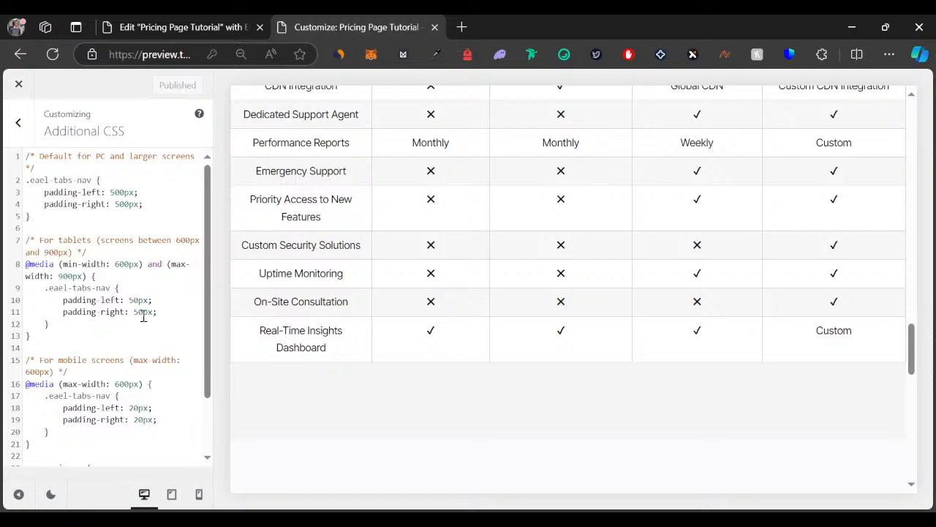
{"action": "scroll", "coordinate": [472, 218], "scroll_direction": "up", "scroll_amount": 10}
{"action": "scroll", "coordinate": [542, 242], "scroll_direction": "up", "scroll_amount": 10}
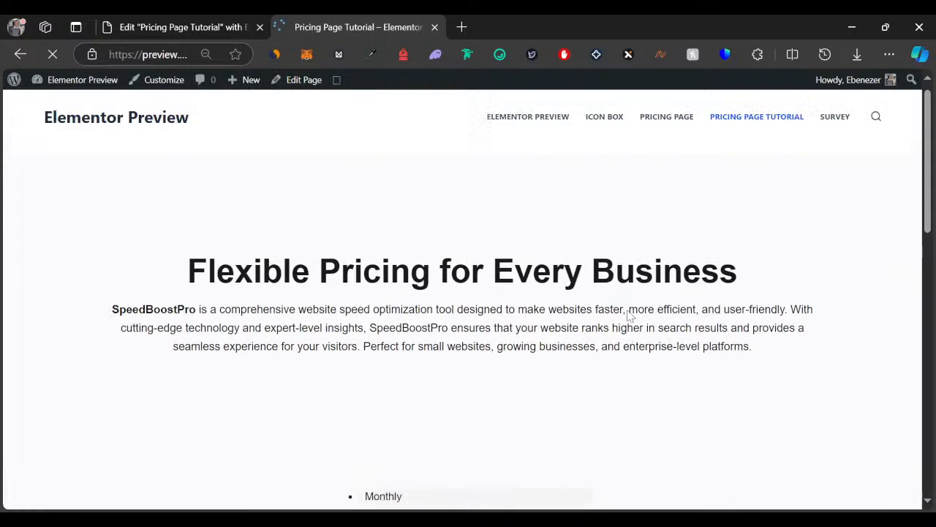
{"action": "scroll", "coordinate": [623, 313], "scroll_direction": "down", "scroll_amount": 3}
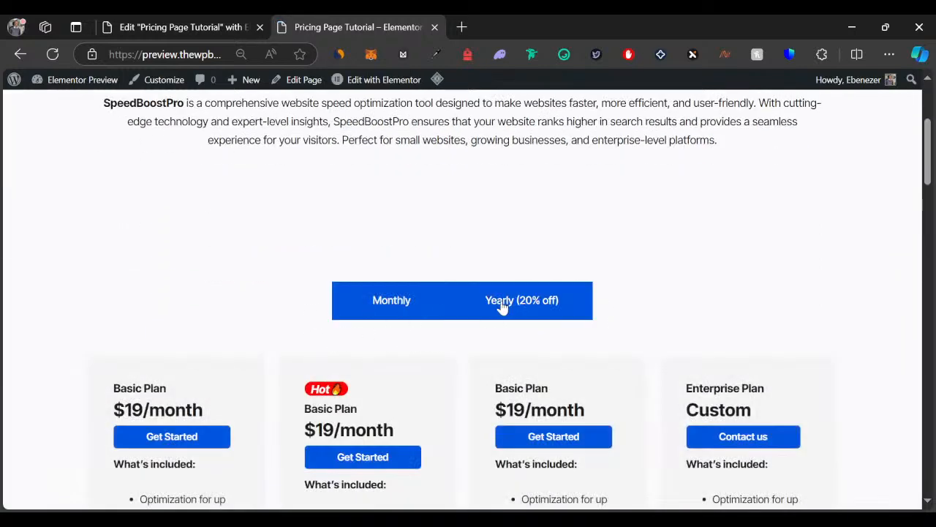
{"action": "left_click", "coordinate": [514, 307]}
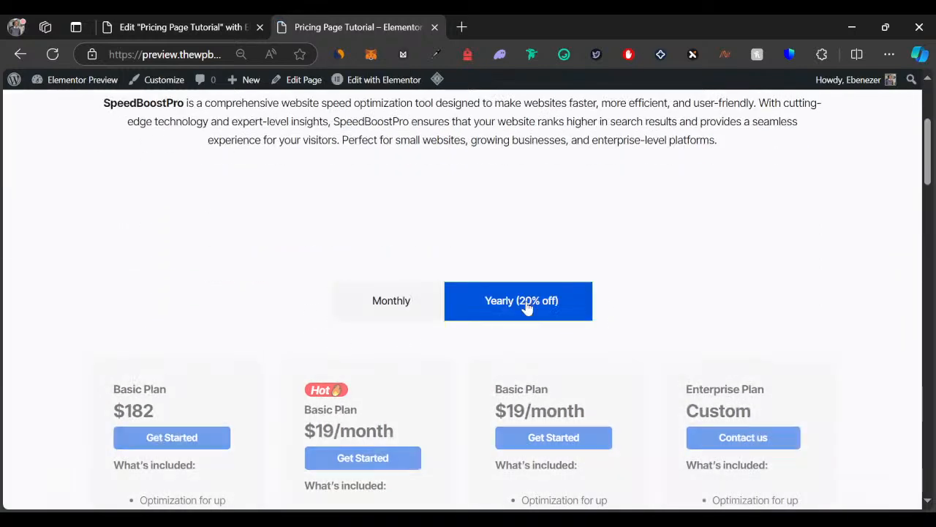
{"action": "scroll", "coordinate": [432, 328], "scroll_direction": "up", "scroll_amount": 2}
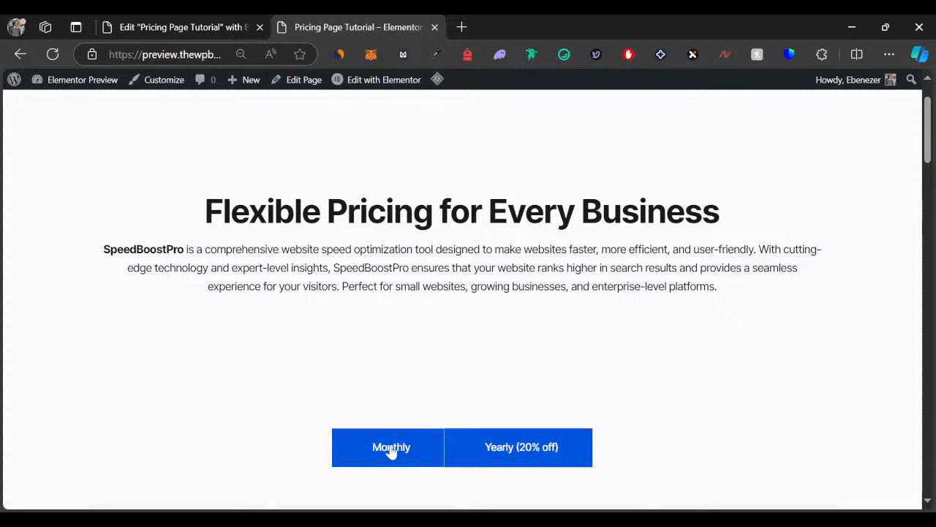
Step: In the Elementor editor, unlink the padding values of the 'Flexible Pricing for Every Business' container and set its bottom padding to 100 px
{"action": "left_click", "coordinate": [155, 21]}
{"action": "scroll", "coordinate": [406, 276], "scroll_direction": "up", "scroll_amount": 15}
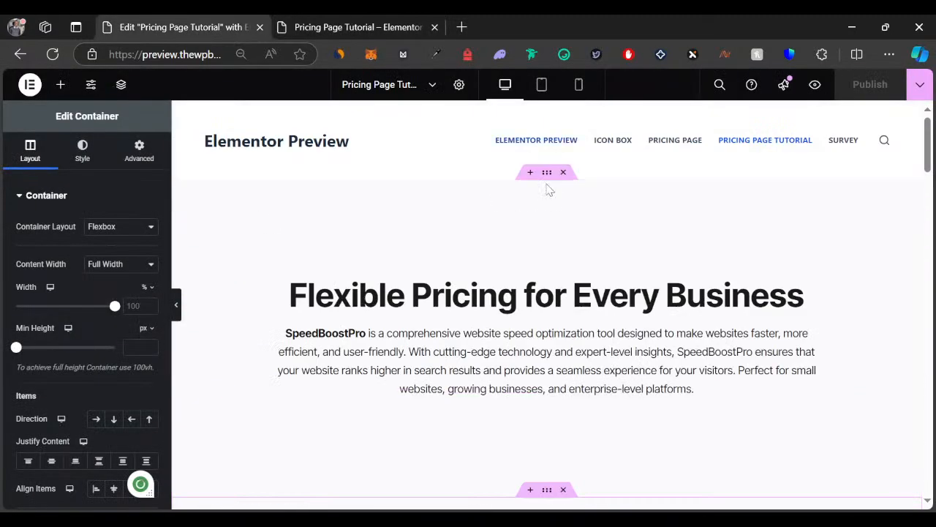
{"action": "left_click", "coordinate": [138, 154]}
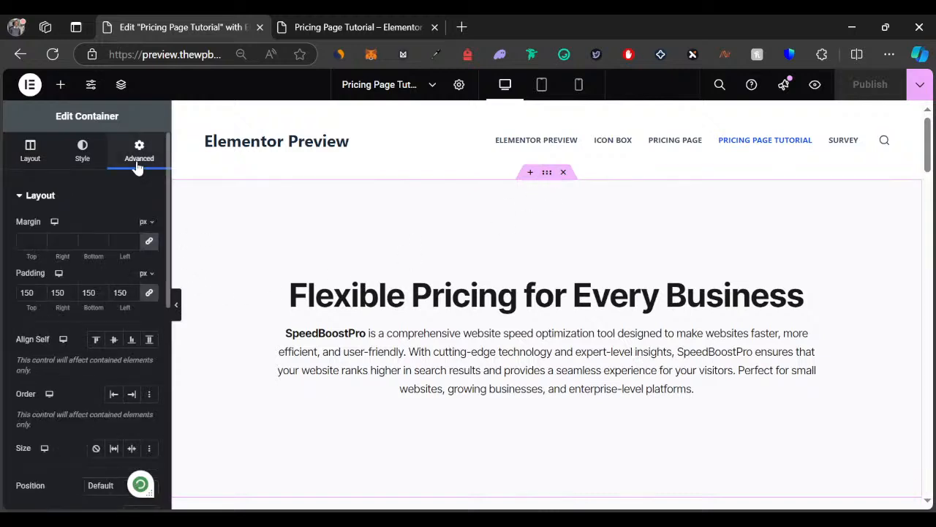
{"action": "double_click", "coordinate": [95, 293]}
{"action": "left_click", "coordinate": [149, 293]}
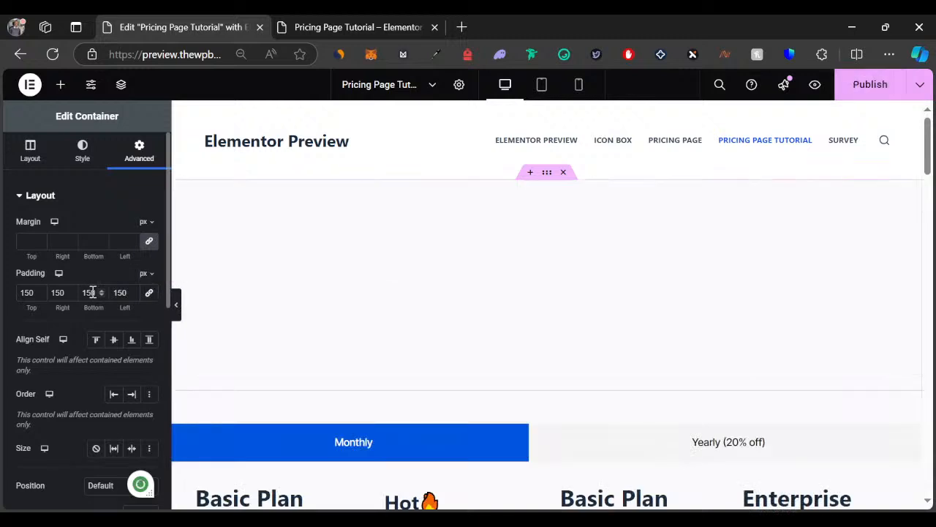
{"action": "double_click", "coordinate": [92, 292]}
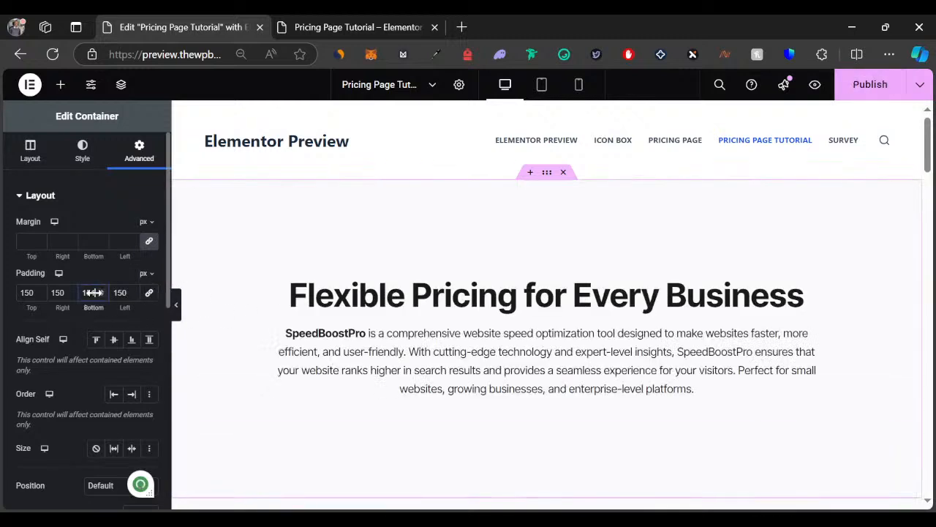
{"action": "type", "text": "500"}
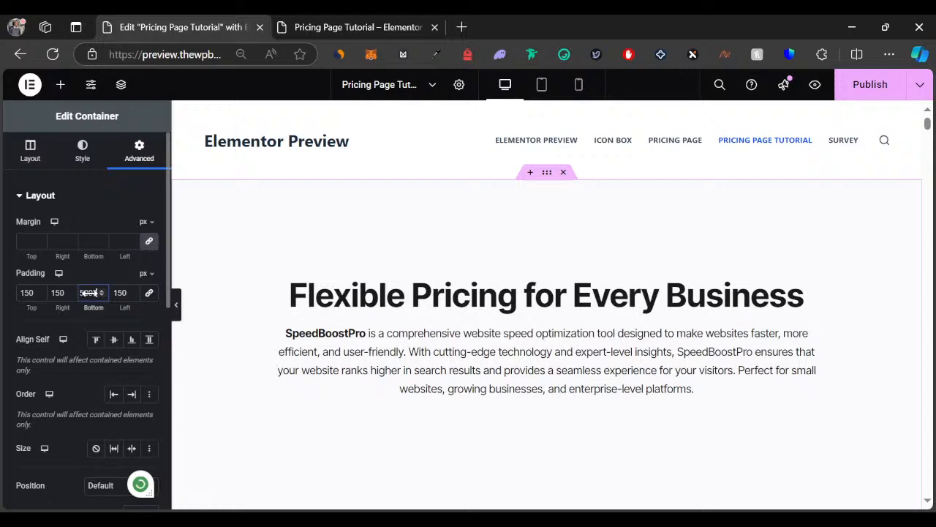
{"action": "double_click", "coordinate": [93, 296]}
{"action": "type", "text": "100"}
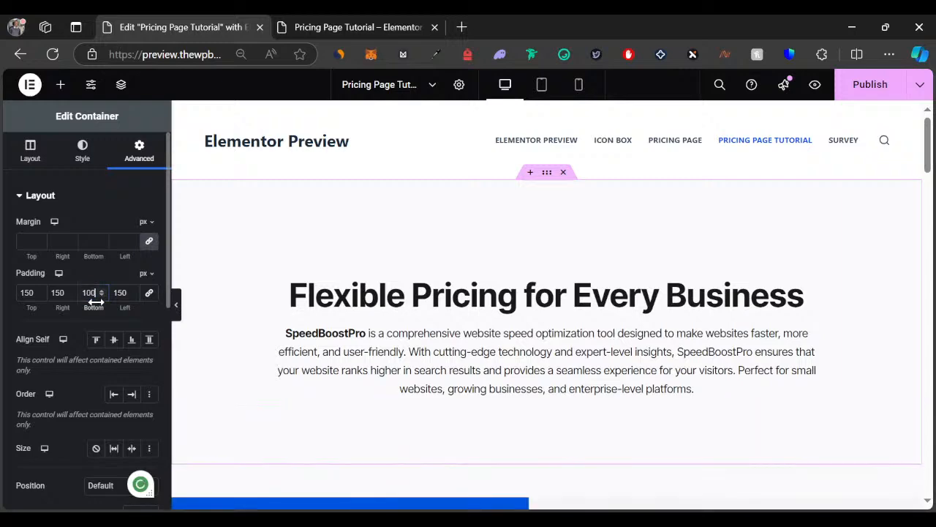
Step: Publish the updated page and reload the live Pricing Page Tutorial page
{"action": "scroll", "coordinate": [387, 317], "scroll_direction": "down", "scroll_amount": 2}
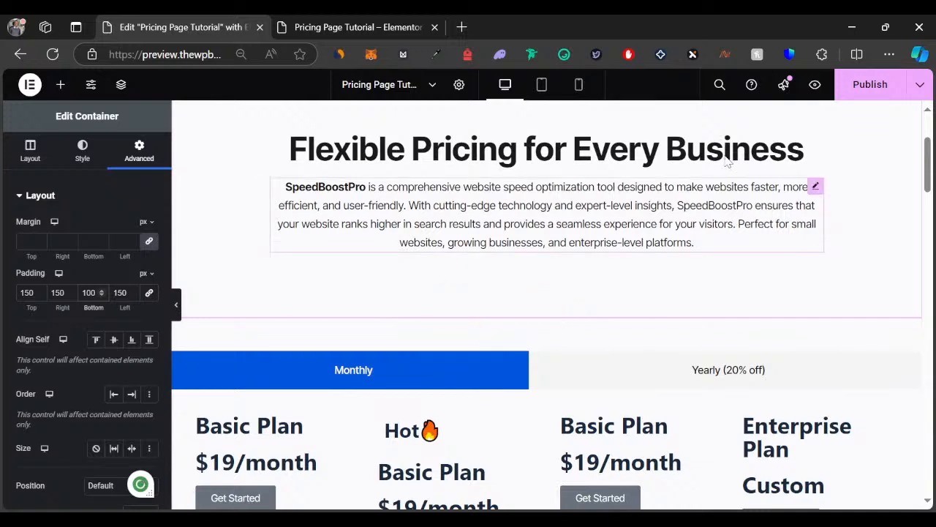
{"action": "left_click", "coordinate": [861, 86]}
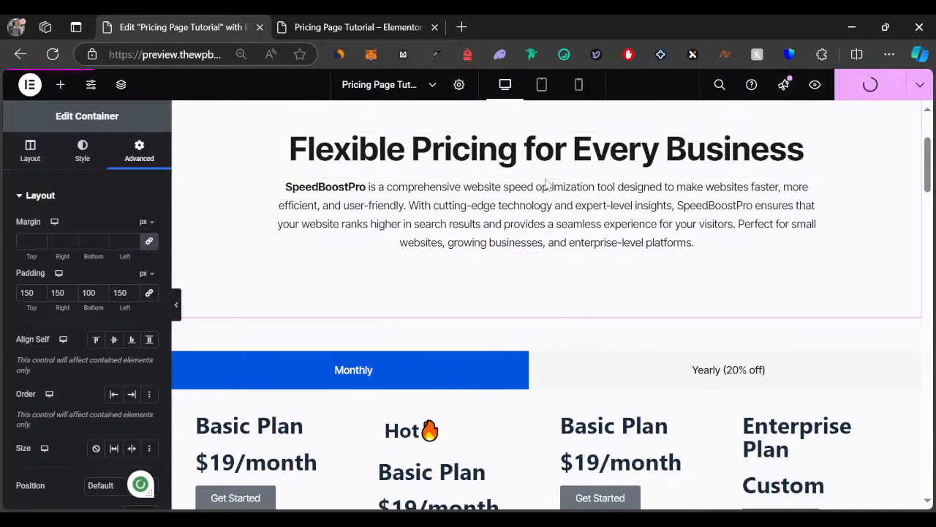
{"action": "left_click", "coordinate": [324, 22]}
{"action": "left_click", "coordinate": [52, 54]}
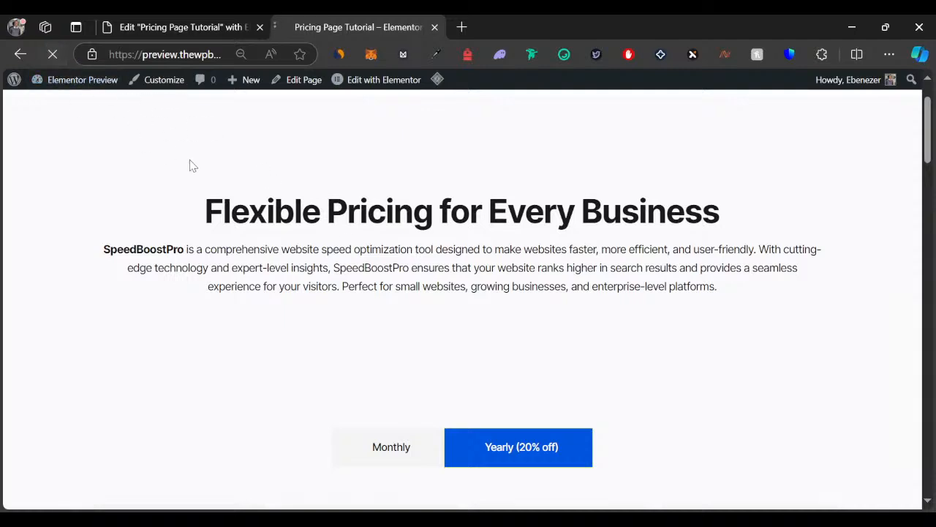
{"action": "scroll", "coordinate": [222, 177], "scroll_direction": "down", "scroll_amount": 2}
Step: Back in the Elementor editor, look over the pricing plan columns and exit to WordPress
{"action": "left_click", "coordinate": [190, 23]}
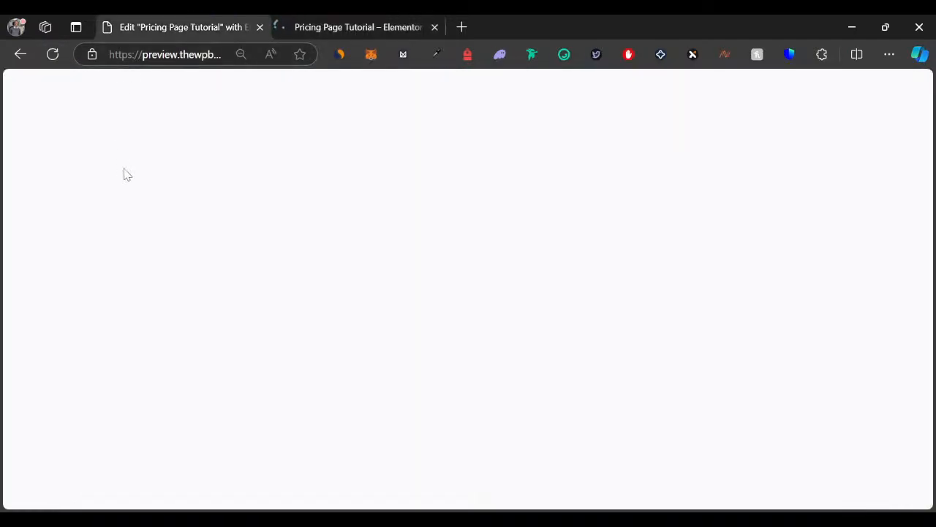
{"action": "scroll", "coordinate": [420, 261], "scroll_direction": "down", "scroll_amount": 3}
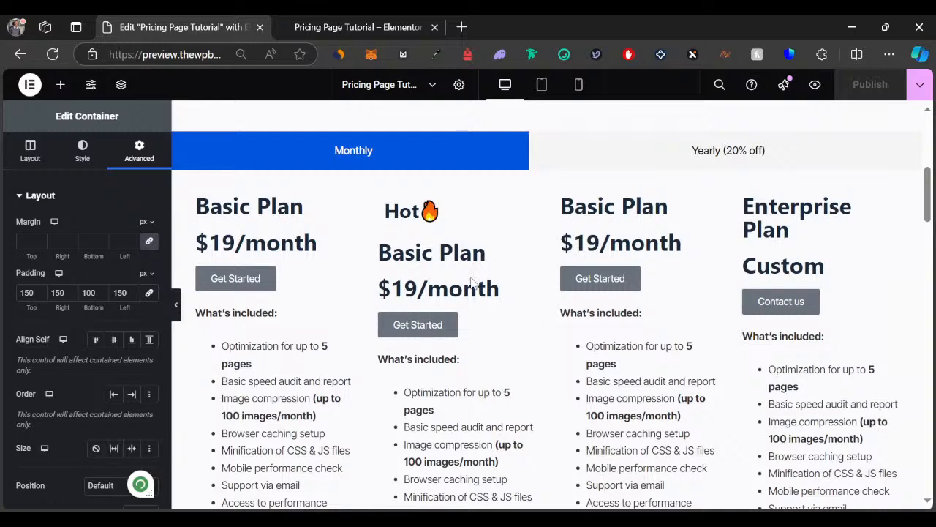
{"action": "scroll", "coordinate": [386, 286], "scroll_direction": "down", "scroll_amount": 3}
{"action": "scroll", "coordinate": [384, 289], "scroll_direction": "up", "scroll_amount": 2}
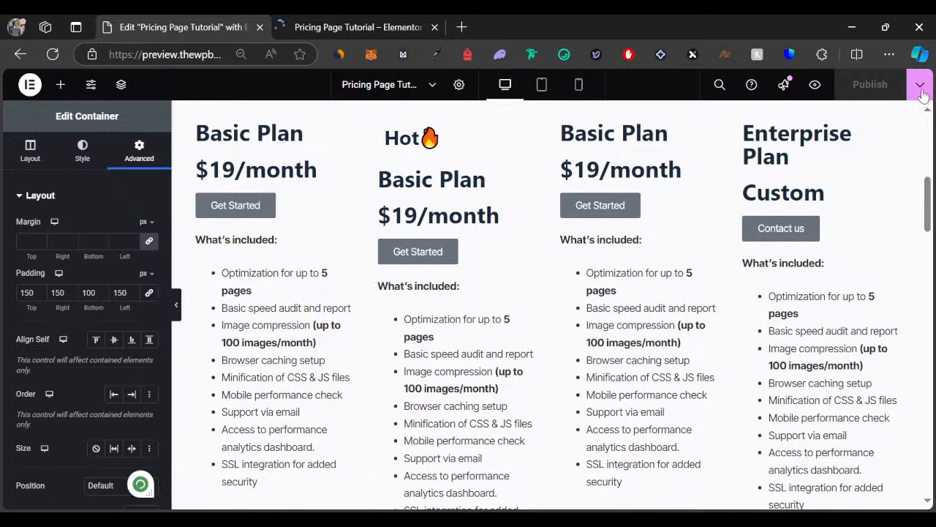
{"action": "left_click", "coordinate": [33, 85]}
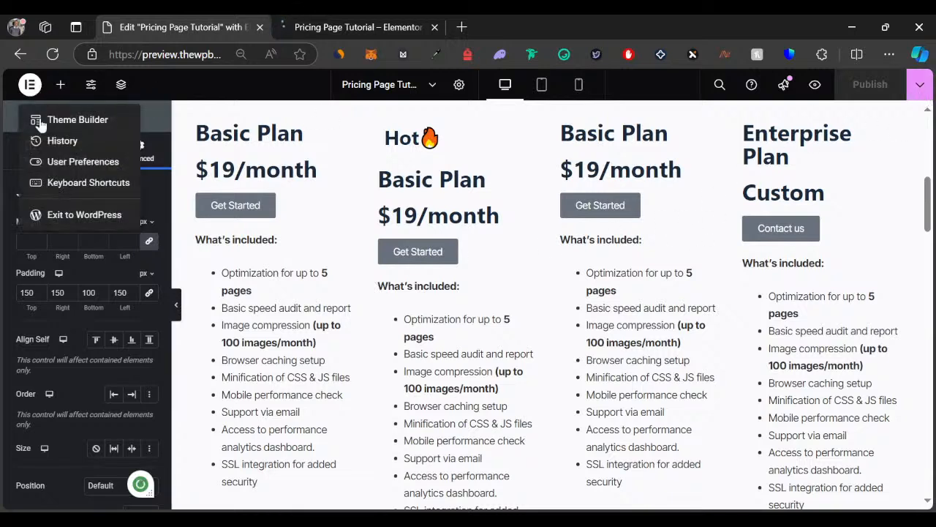
{"action": "left_click", "coordinate": [60, 218]}
Step: Review the live page's heading section, Yearly (20% off) pricing tab and 'Compare our plans' table
{"action": "left_click", "coordinate": [356, 20]}
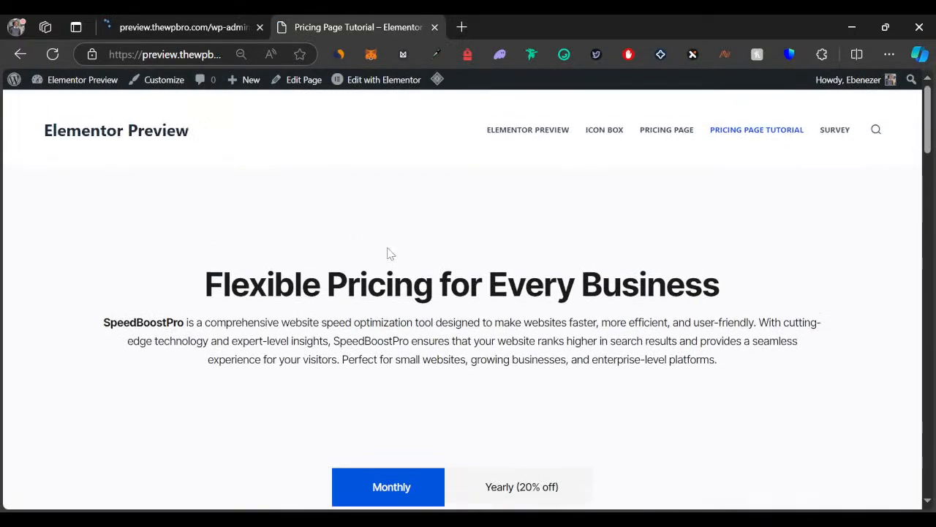
{"action": "scroll", "coordinate": [315, 270], "scroll_direction": "down", "scroll_amount": 3}
{"action": "scroll", "coordinate": [313, 272], "scroll_direction": "up", "scroll_amount": 3}
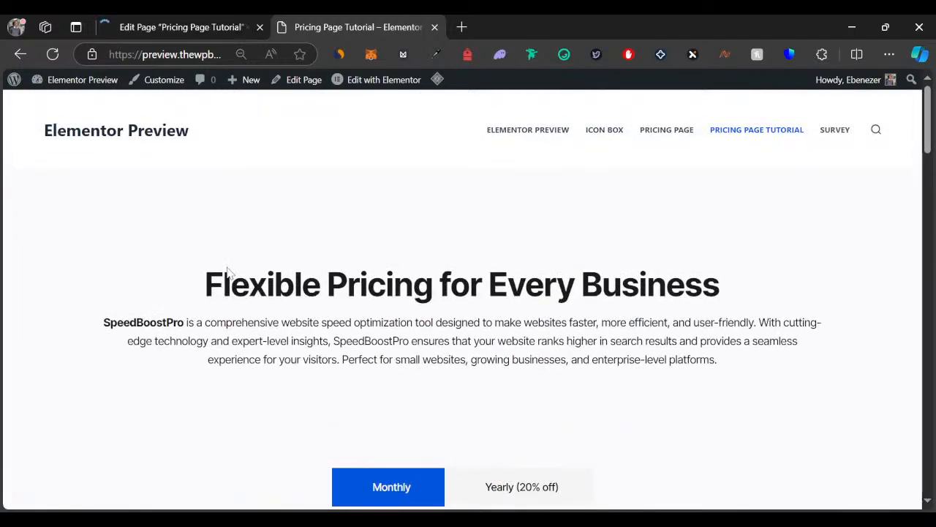
{"action": "left_click_drag", "start_coordinate": [286, 273], "coordinate": [446, 290]}
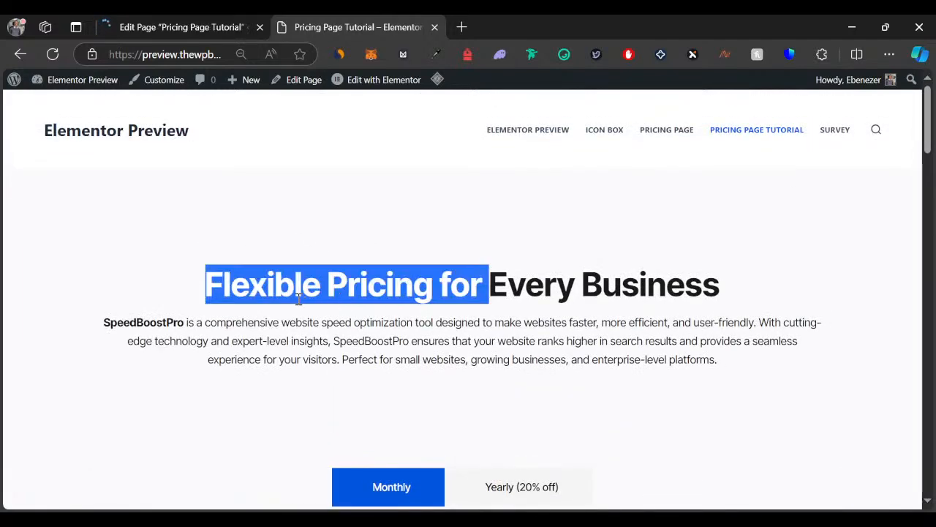
{"action": "scroll", "coordinate": [298, 297], "scroll_direction": "down", "scroll_amount": 1}
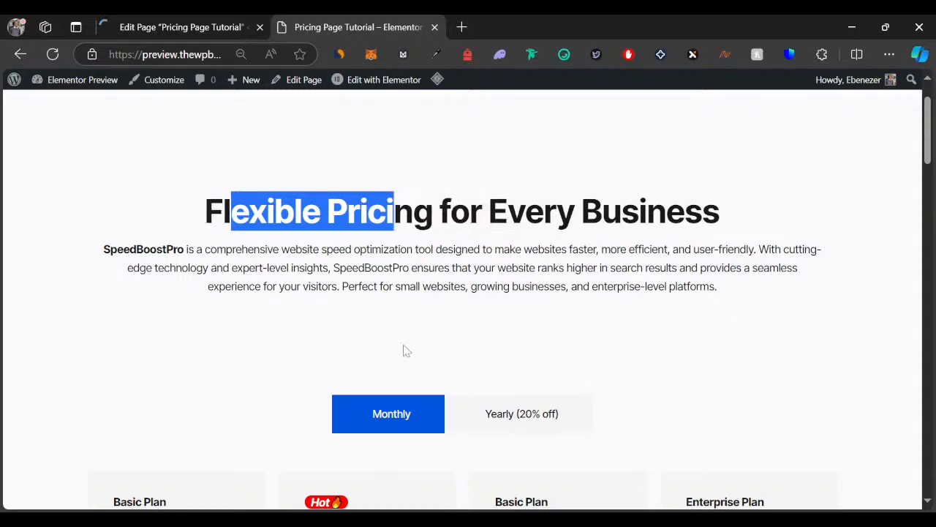
{"action": "scroll", "coordinate": [403, 349], "scroll_direction": "down", "scroll_amount": 3}
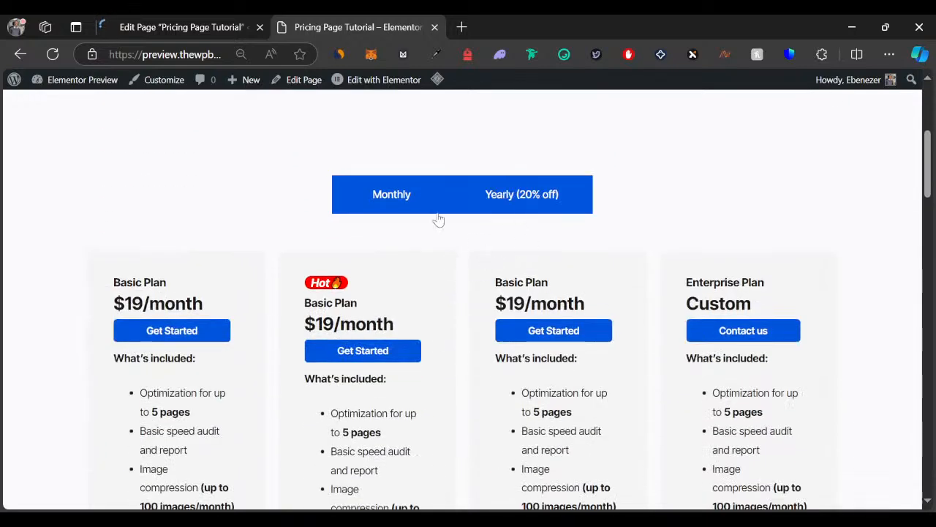
{"action": "left_click", "coordinate": [491, 194]}
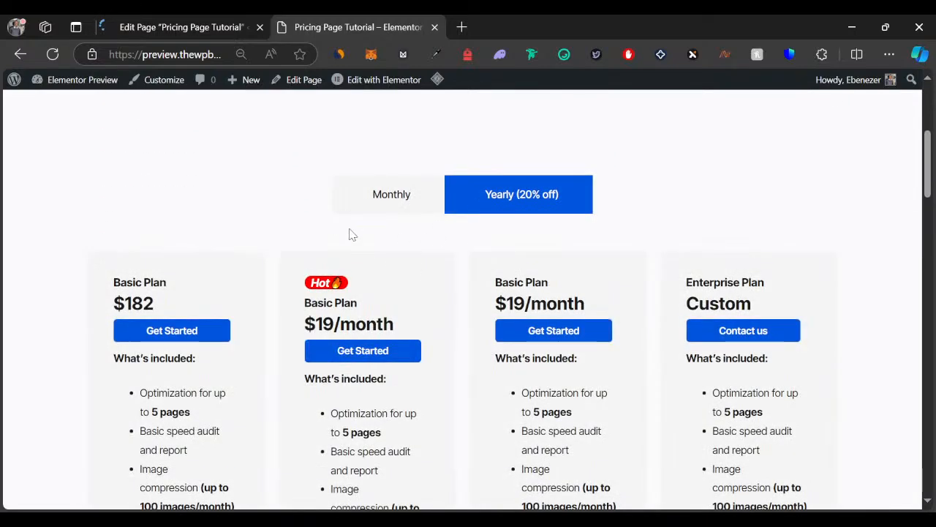
{"action": "scroll", "coordinate": [349, 234], "scroll_direction": "down", "scroll_amount": 8}
{"action": "scroll", "coordinate": [351, 227], "scroll_direction": "down", "scroll_amount": 6}
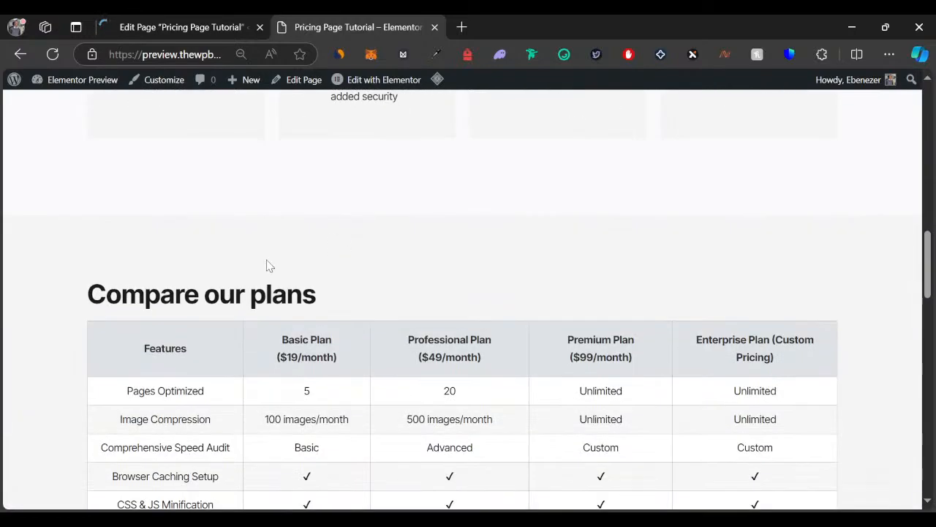
Step: Review the live page's 'Frequently Asked Questions' and 'Get Started!' sections, then close the live page
{"action": "scroll", "coordinate": [490, 250], "scroll_direction": "down", "scroll_amount": 8}
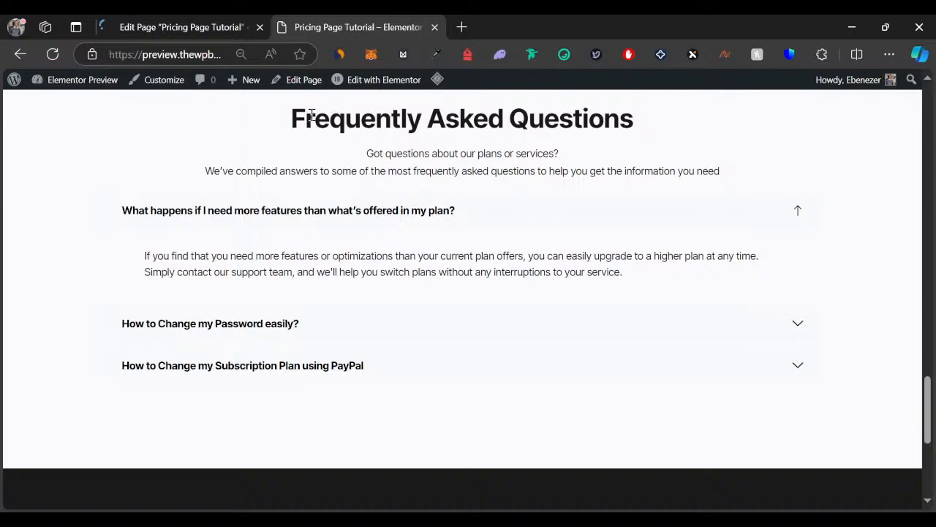
{"action": "left_click_drag", "start_coordinate": [312, 115], "coordinate": [533, 121]}
{"action": "left_click", "coordinate": [301, 269]}
{"action": "scroll", "coordinate": [298, 268], "scroll_direction": "down", "scroll_amount": 3}
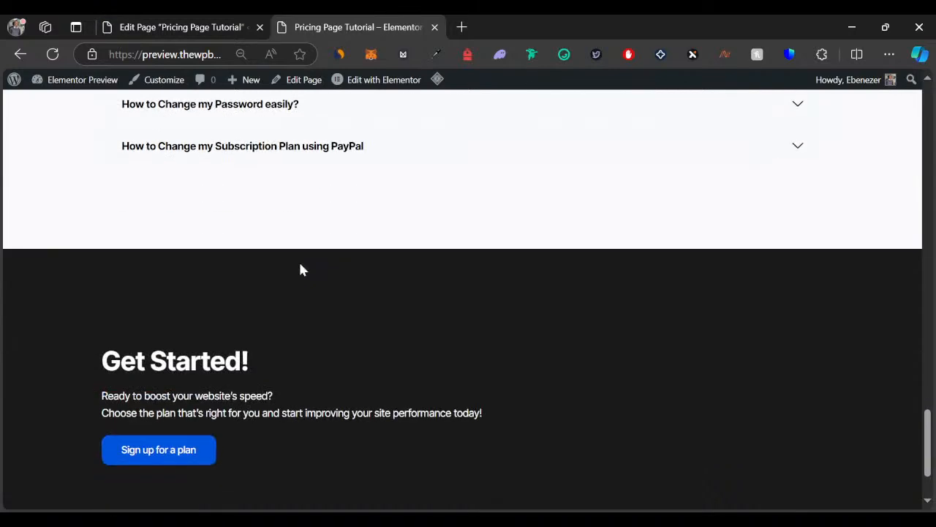
{"action": "scroll", "coordinate": [300, 256], "scroll_direction": "up", "scroll_amount": 1}
{"action": "scroll", "coordinate": [299, 268], "scroll_direction": "down", "scroll_amount": 2}
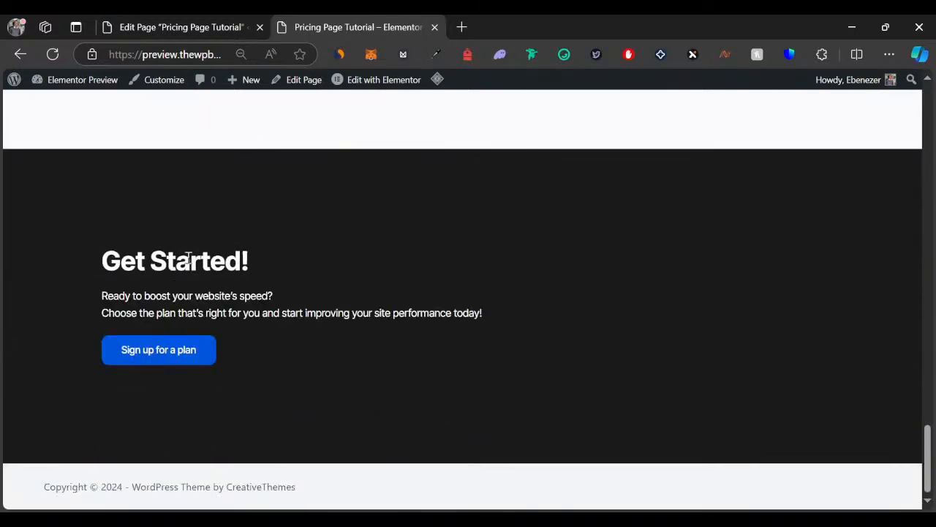
{"action": "left_click_drag", "start_coordinate": [188, 259], "coordinate": [251, 372]}
{"action": "left_click", "coordinate": [249, 365]}
{"action": "scroll", "coordinate": [251, 294], "scroll_direction": "up", "scroll_amount": 3}
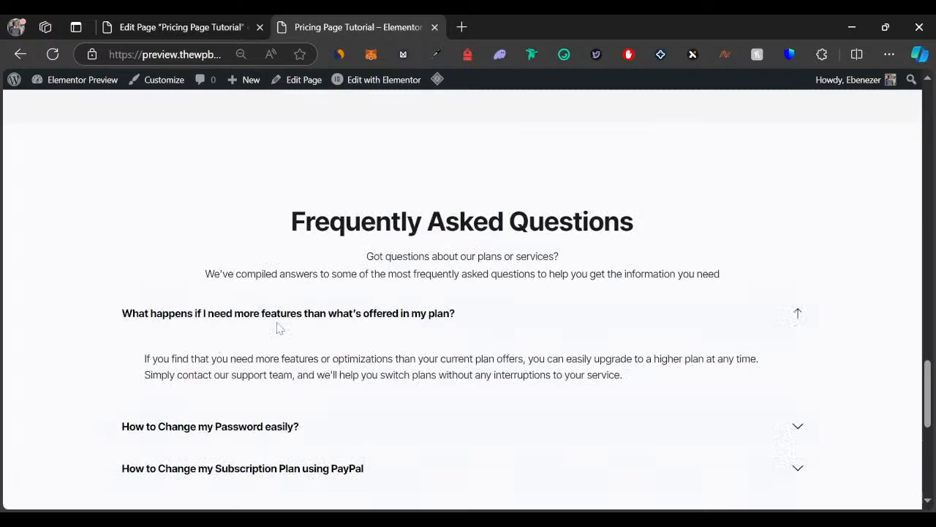
{"action": "left_click", "coordinate": [433, 28]}
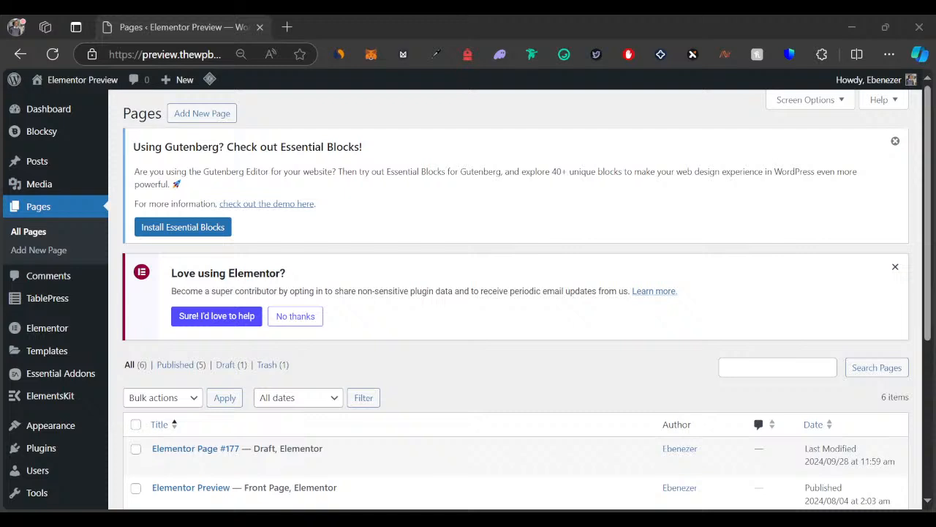
Step: Open Elementor's settings in WordPress and look through the experiments and features, including Flexbox Container and Grid Container
{"action": "scroll", "coordinate": [51, 322], "scroll_direction": "down", "scroll_amount": 1}
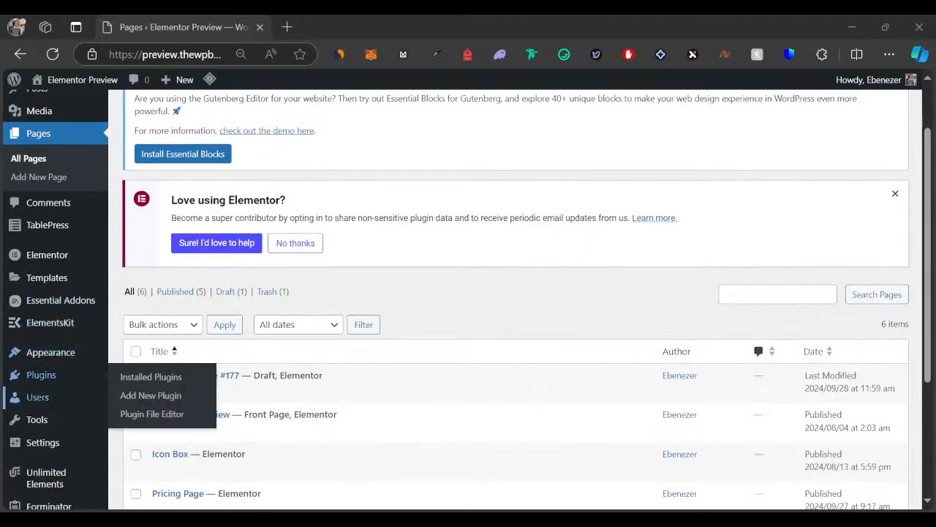
{"action": "mouse_move", "coordinate": [47, 254]}
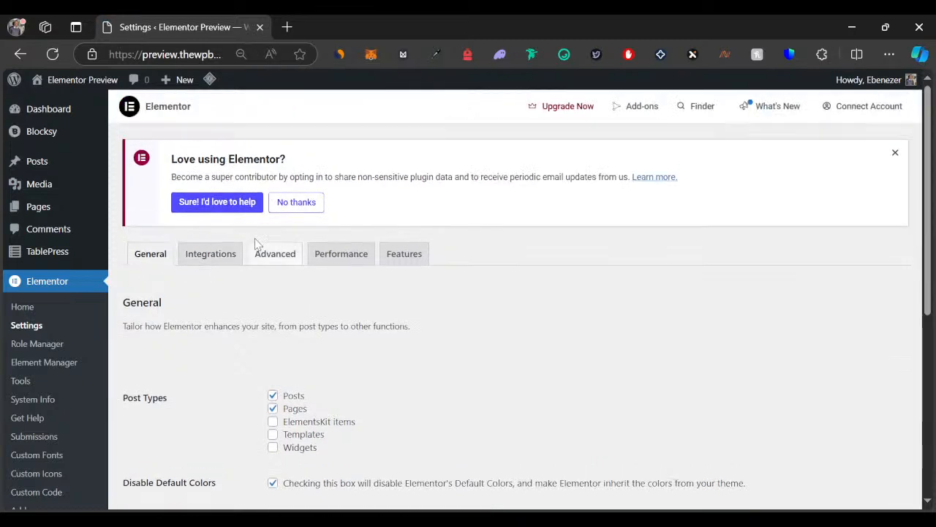
{"action": "left_click", "coordinate": [398, 253]}
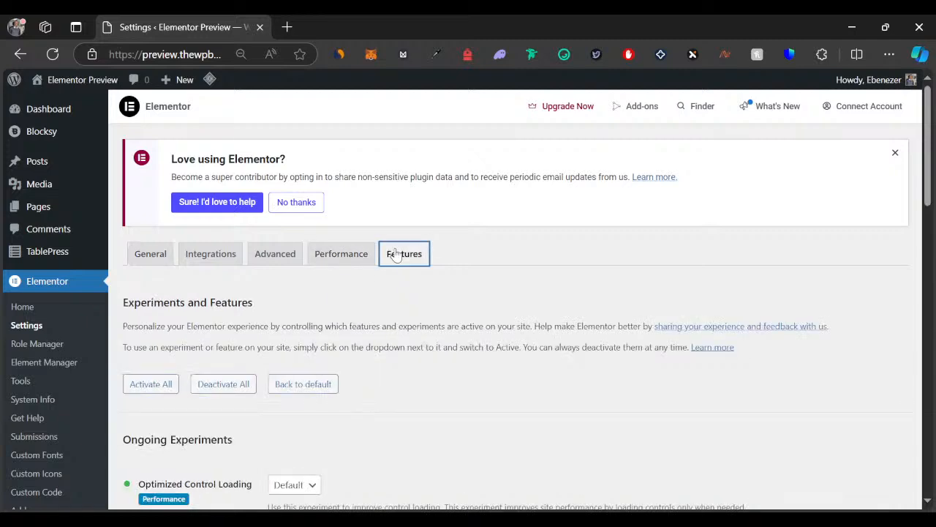
{"action": "scroll", "coordinate": [331, 313], "scroll_direction": "down", "scroll_amount": 3}
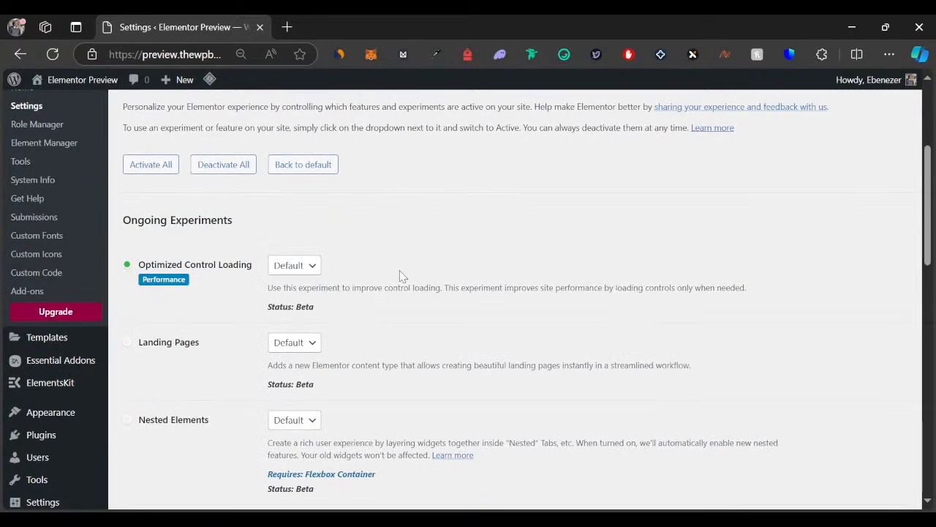
{"action": "scroll", "coordinate": [402, 271], "scroll_direction": "down", "scroll_amount": 4}
{"action": "scroll", "coordinate": [401, 278], "scroll_direction": "up", "scroll_amount": 2}
{"action": "scroll", "coordinate": [401, 278], "scroll_direction": "up", "scroll_amount": 1}
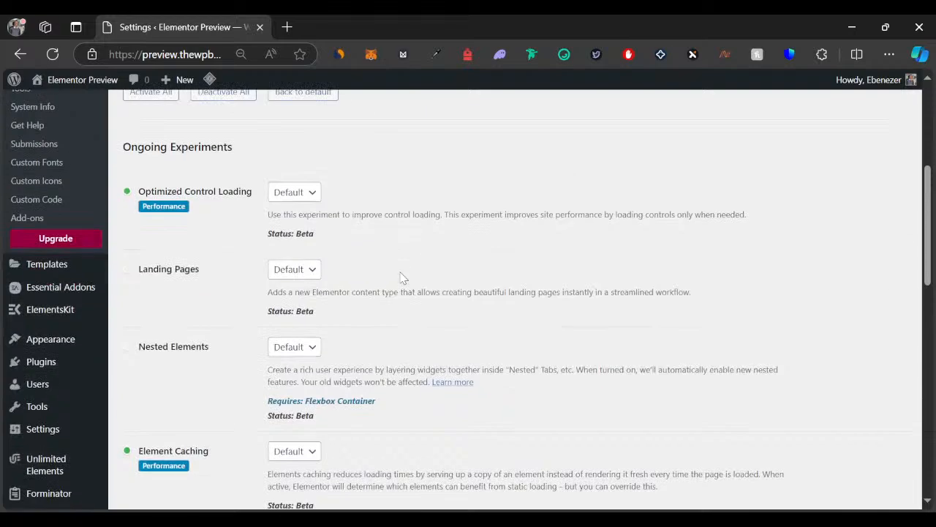
{"action": "scroll", "coordinate": [401, 282], "scroll_direction": "down", "scroll_amount": 5}
{"action": "scroll", "coordinate": [401, 280], "scroll_direction": "down", "scroll_amount": 3}
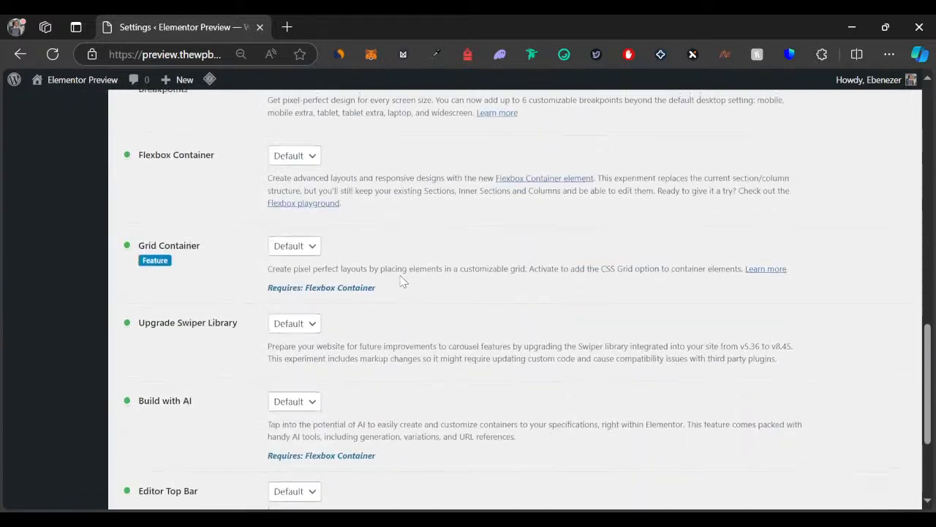
{"action": "scroll", "coordinate": [401, 281], "scroll_direction": "up", "scroll_amount": 3}
{"action": "scroll", "coordinate": [402, 280], "scroll_direction": "down", "scroll_amount": 1}
{"action": "scroll", "coordinate": [401, 280], "scroll_direction": "up", "scroll_amount": 15}
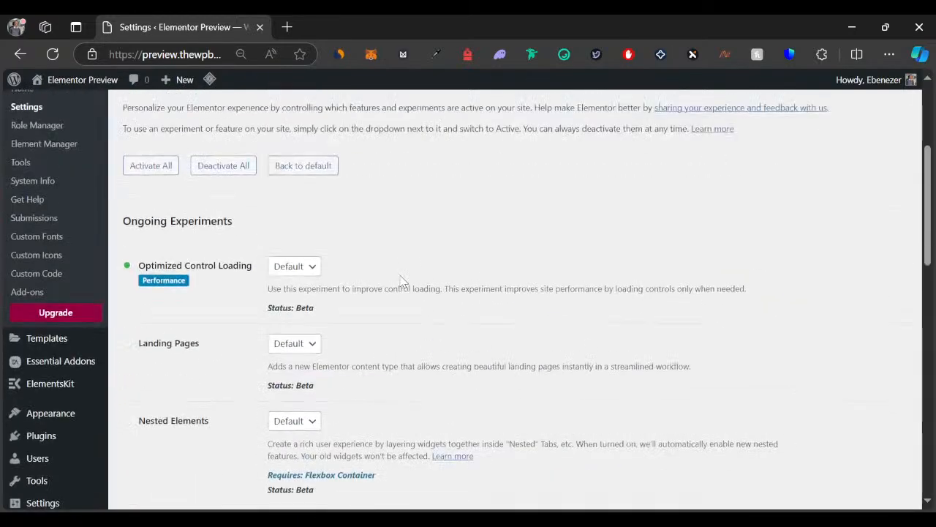
Step: Examine the CSS Print Method options in Elementor's Performance settings, reading how Internal Embedding and External File differ
{"action": "left_click", "coordinate": [343, 253]}
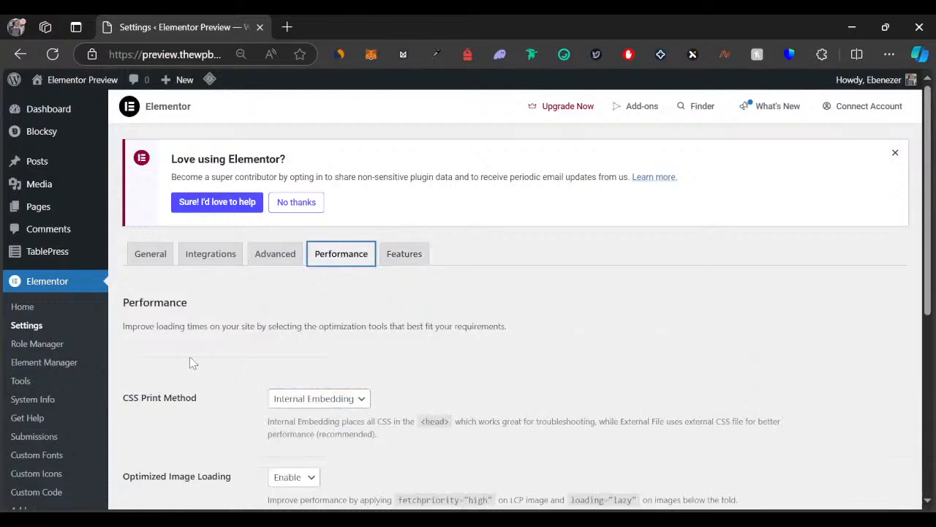
{"action": "scroll", "coordinate": [189, 363], "scroll_direction": "down", "scroll_amount": 2}
{"action": "left_click_drag", "start_coordinate": [135, 248], "coordinate": [182, 254]}
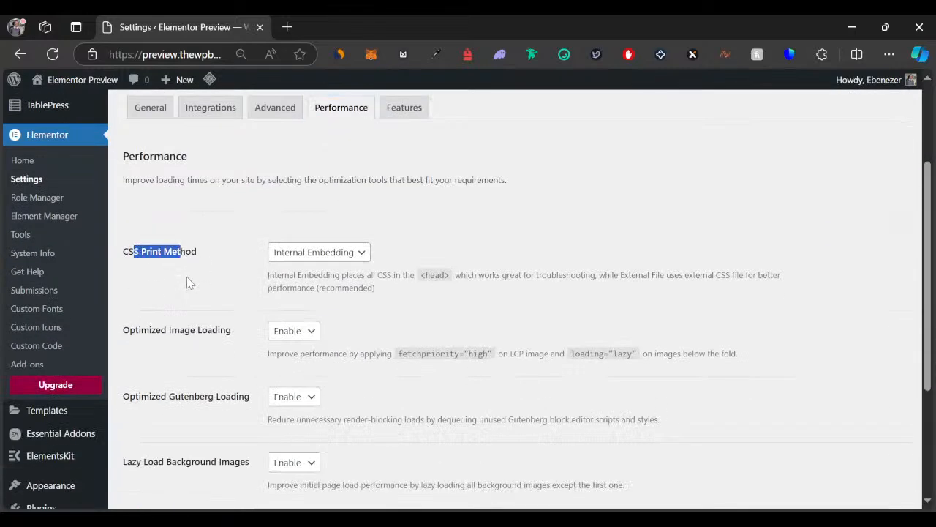
{"action": "left_click", "coordinate": [188, 280]}
{"action": "left_click", "coordinate": [284, 256]}
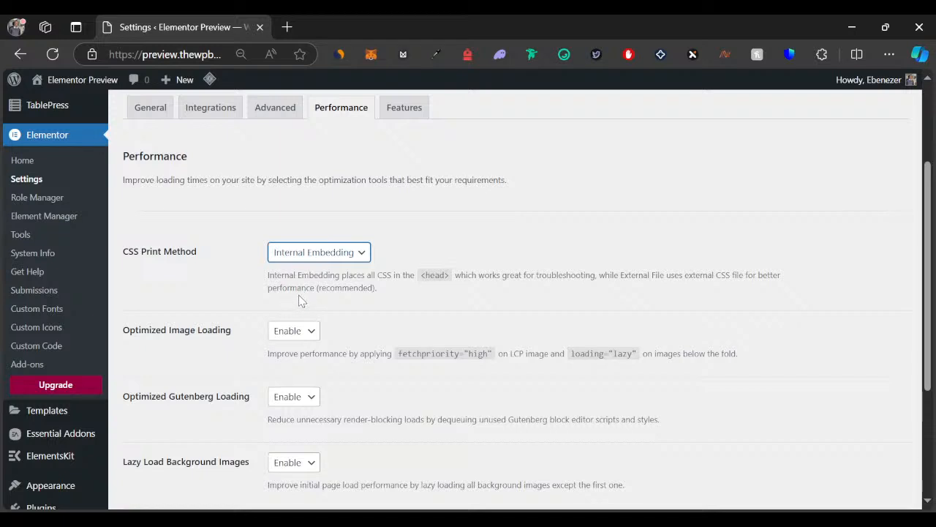
{"action": "left_click", "coordinate": [212, 296]}
{"action": "left_click_drag", "start_coordinate": [268, 275], "coordinate": [599, 272]}
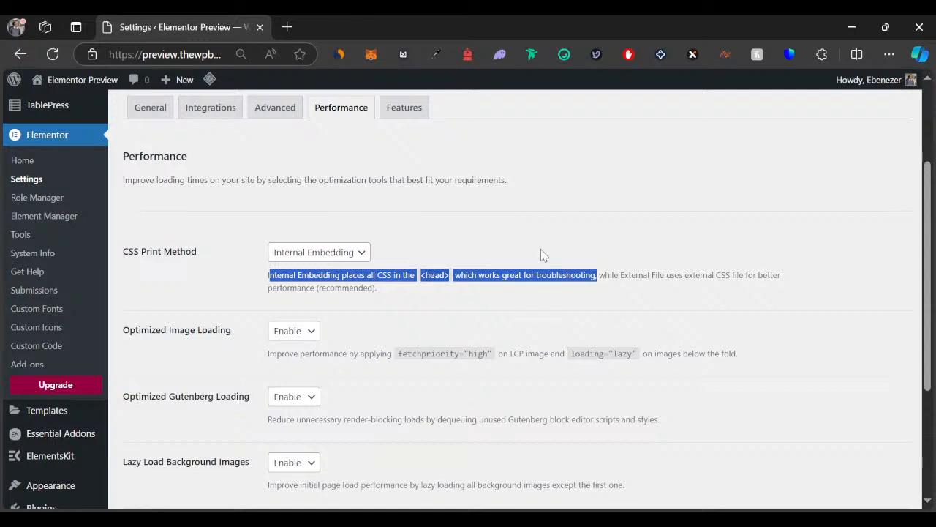
{"action": "left_click", "coordinate": [511, 289]}
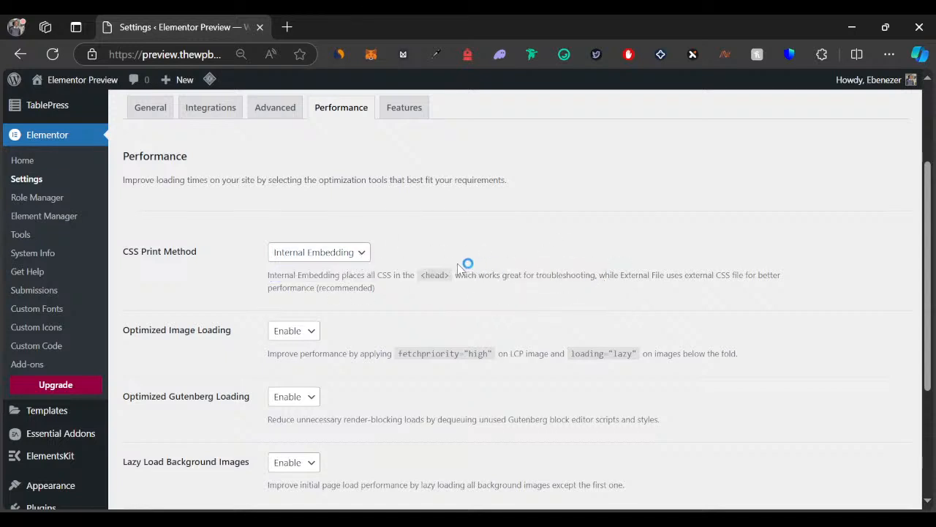
{"action": "left_click_drag", "start_coordinate": [631, 276], "coordinate": [727, 303]}
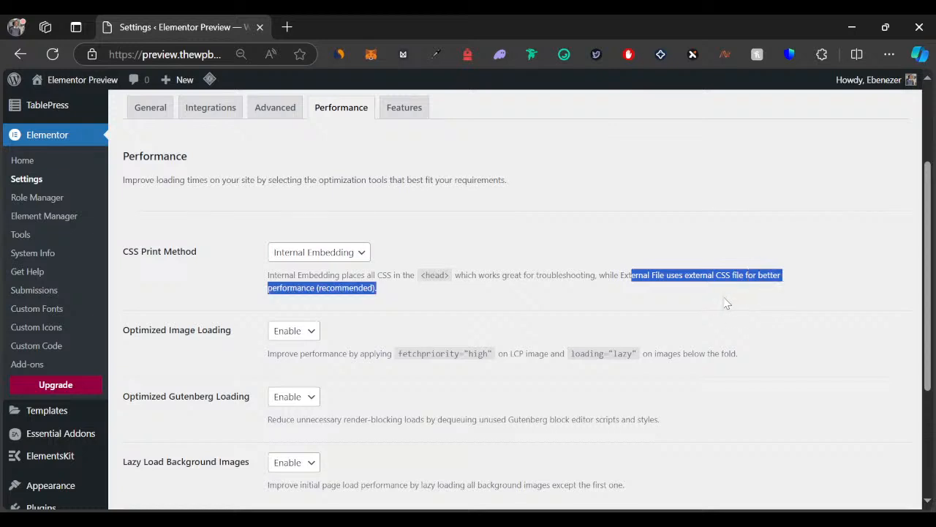
{"action": "left_click", "coordinate": [371, 287]}
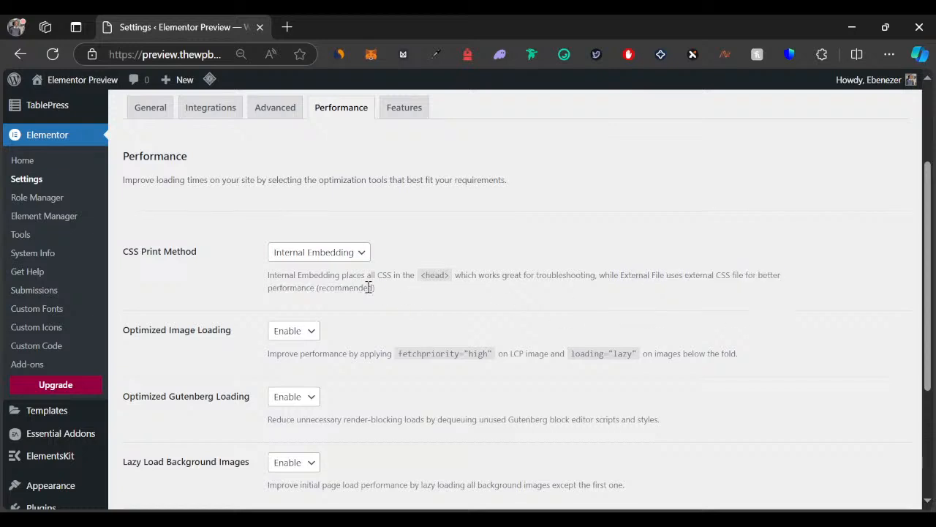
Step: Set the CSS Print Method to External File and save the Elementor Performance settings
{"action": "left_click", "coordinate": [336, 259]}
{"action": "left_click", "coordinate": [299, 282]}
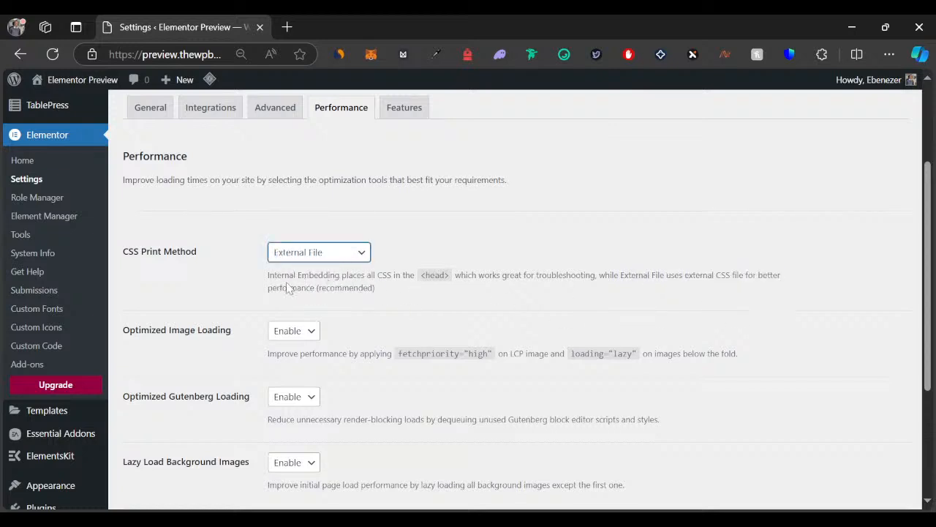
{"action": "scroll", "coordinate": [229, 305], "scroll_direction": "up", "scroll_amount": 3}
{"action": "scroll", "coordinate": [218, 303], "scroll_direction": "down", "scroll_amount": 6}
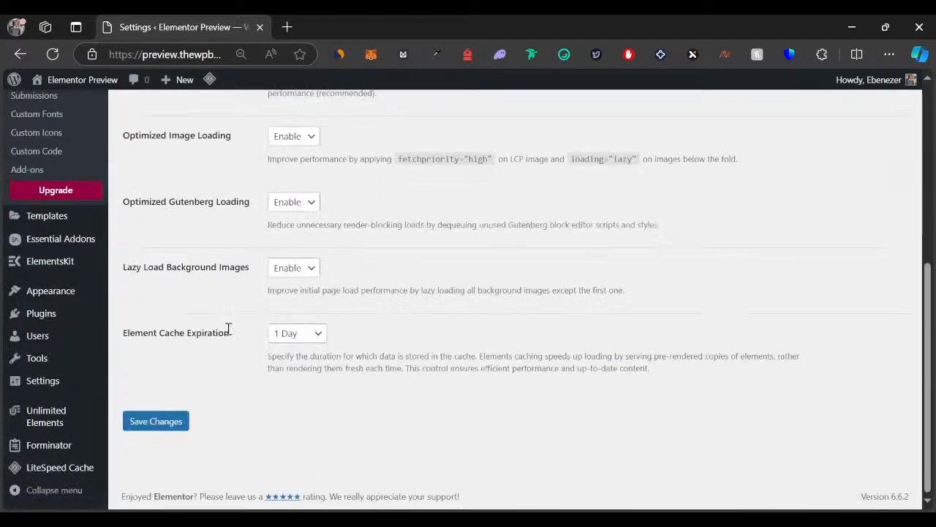
{"action": "left_click", "coordinate": [158, 423]}
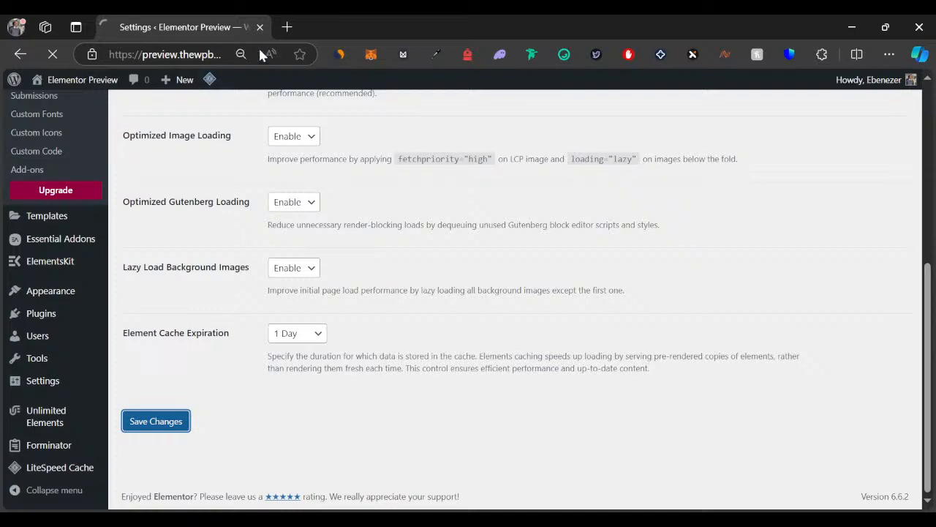
Step: Open the live Pricing Page Tutorial page in a new browser tab
{"action": "left_click", "coordinate": [289, 27]}
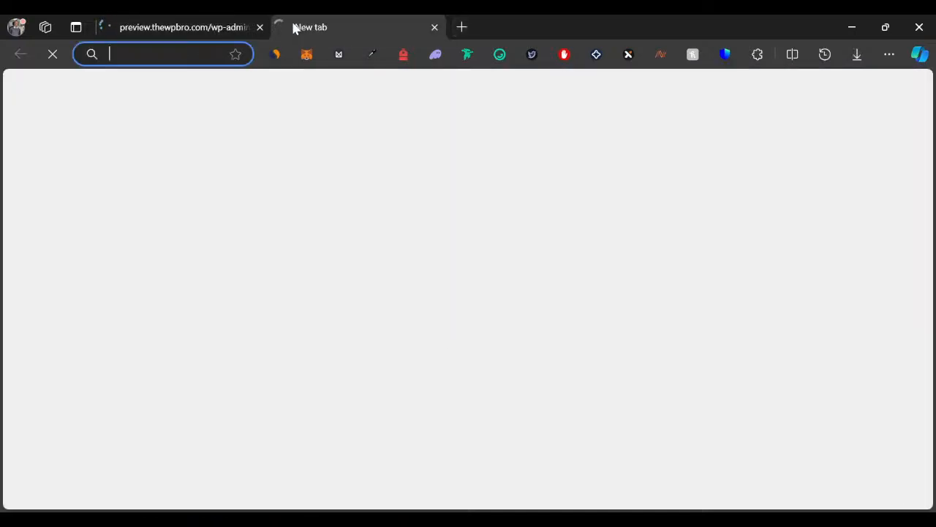
{"action": "type", "text": "prev"}
{"action": "key", "text": "Right"}
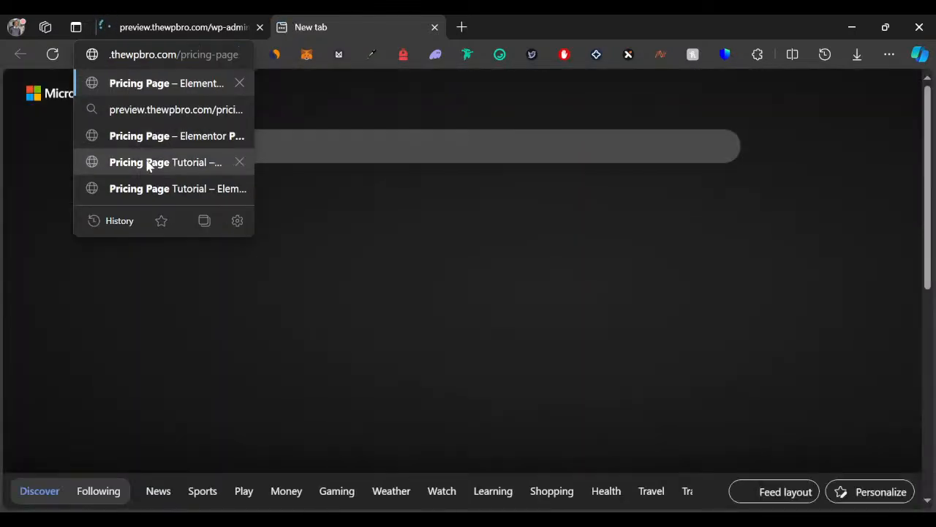
{"action": "left_click", "coordinate": [142, 157]}
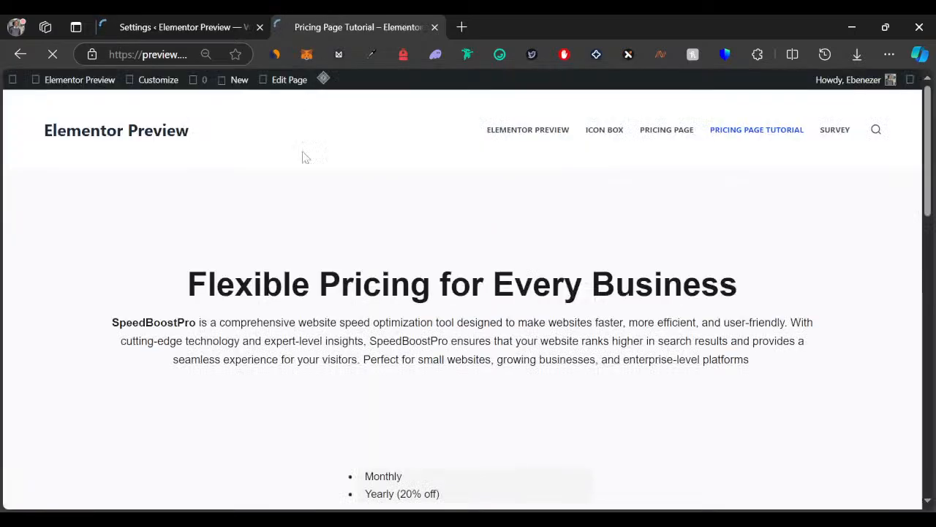
Step: Check how the live page's pricing tabs, plan columns, 'Compare our plans' table and FAQ section render
{"action": "scroll", "coordinate": [305, 269], "scroll_direction": "down", "scroll_amount": 2}
{"action": "scroll", "coordinate": [305, 269], "scroll_direction": "down", "scroll_amount": 2}
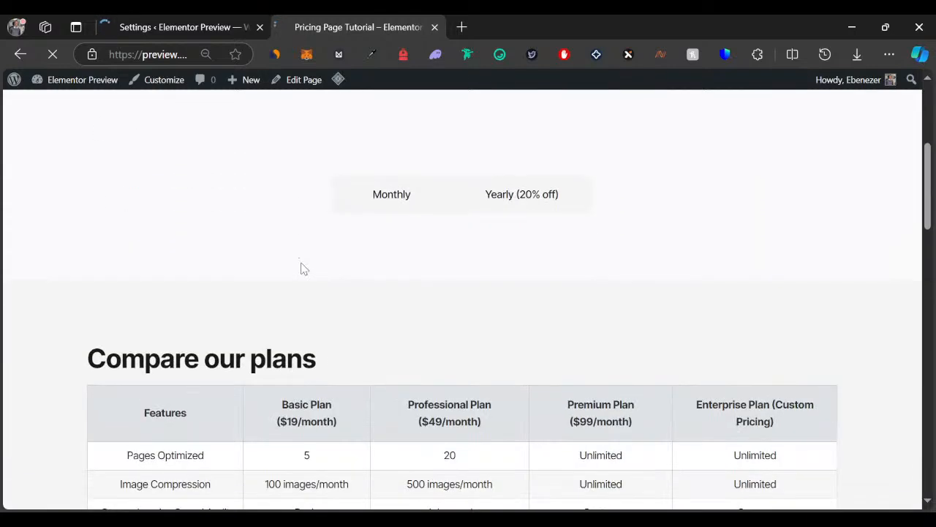
{"action": "scroll", "coordinate": [305, 268], "scroll_direction": "up", "scroll_amount": 1}
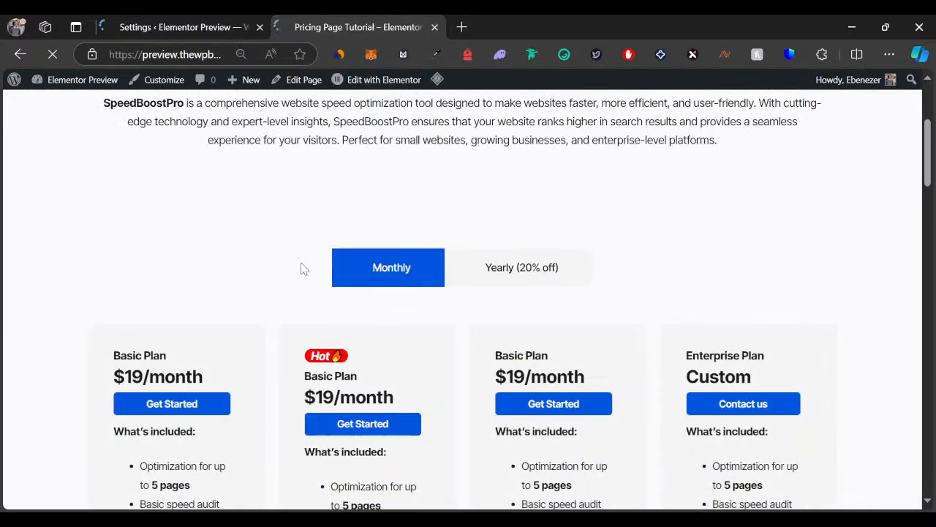
{"action": "scroll", "coordinate": [300, 267], "scroll_direction": "down", "scroll_amount": 3}
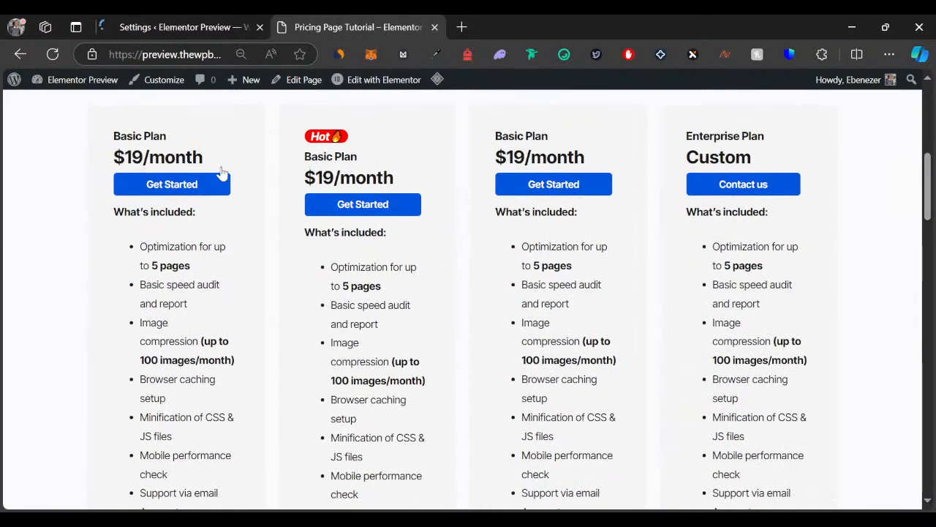
{"action": "left_click", "coordinate": [209, 24]}
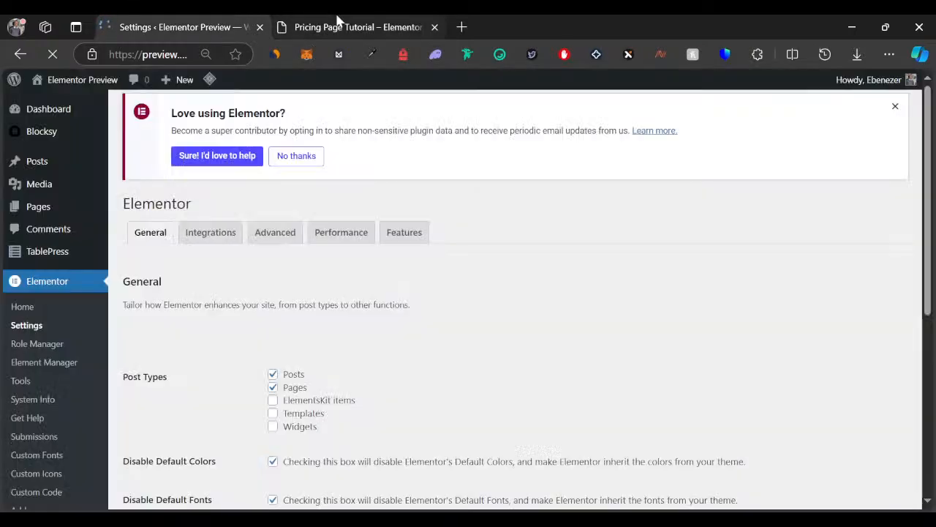
{"action": "left_click", "coordinate": [336, 24]}
{"action": "scroll", "coordinate": [382, 252], "scroll_direction": "down", "scroll_amount": 15}
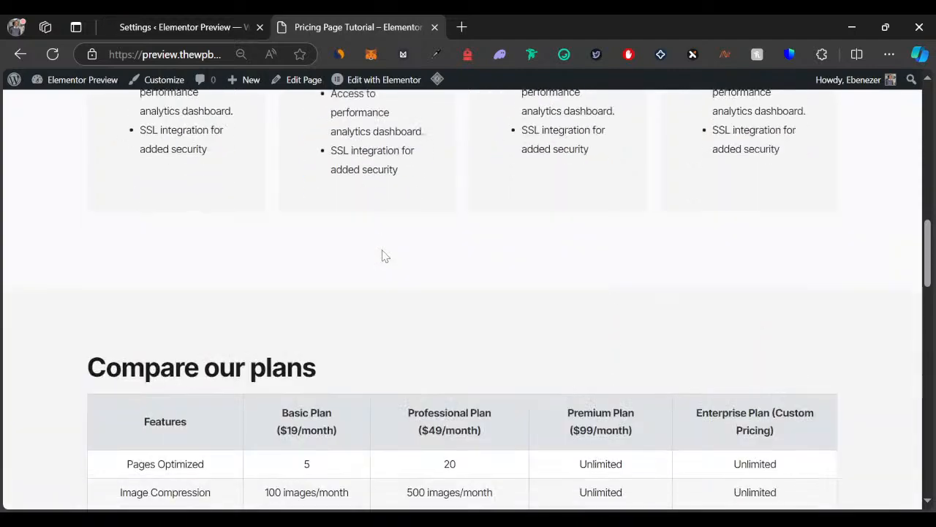
{"action": "scroll", "coordinate": [387, 243], "scroll_direction": "down", "scroll_amount": 6}
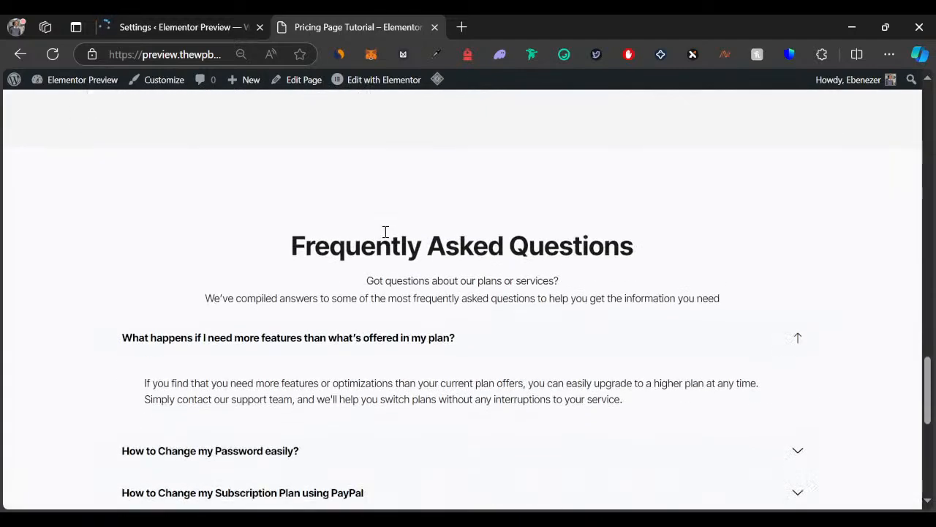